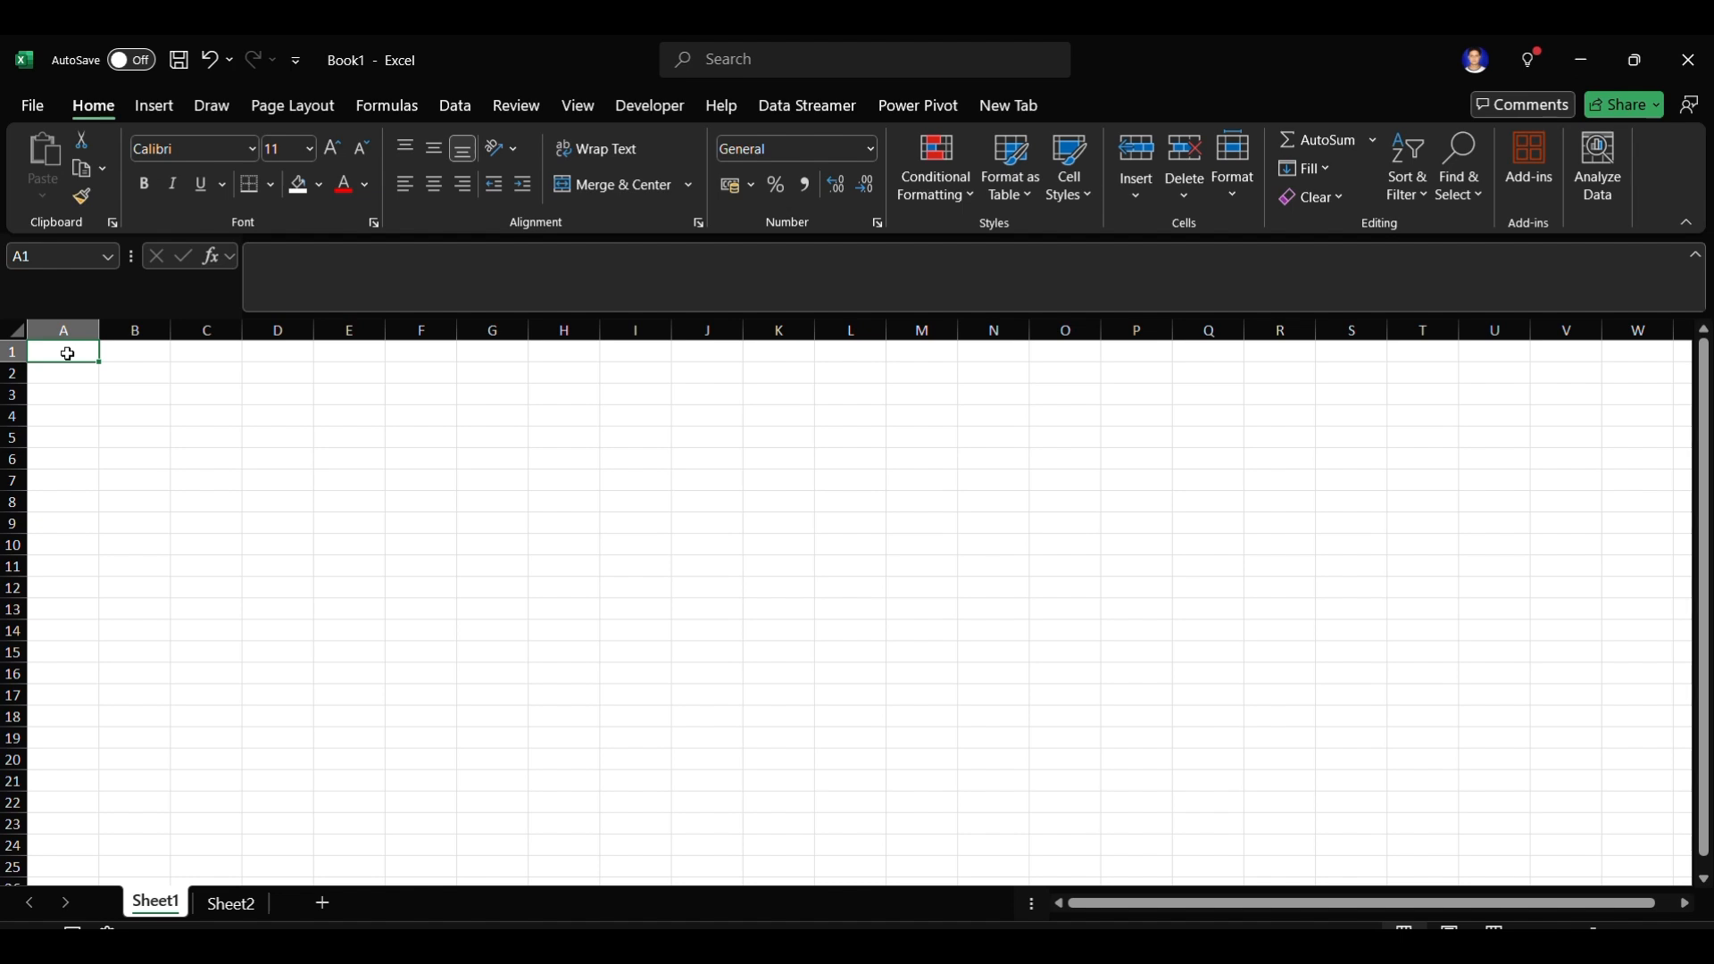
- Create a new blank workbook
key(Return)
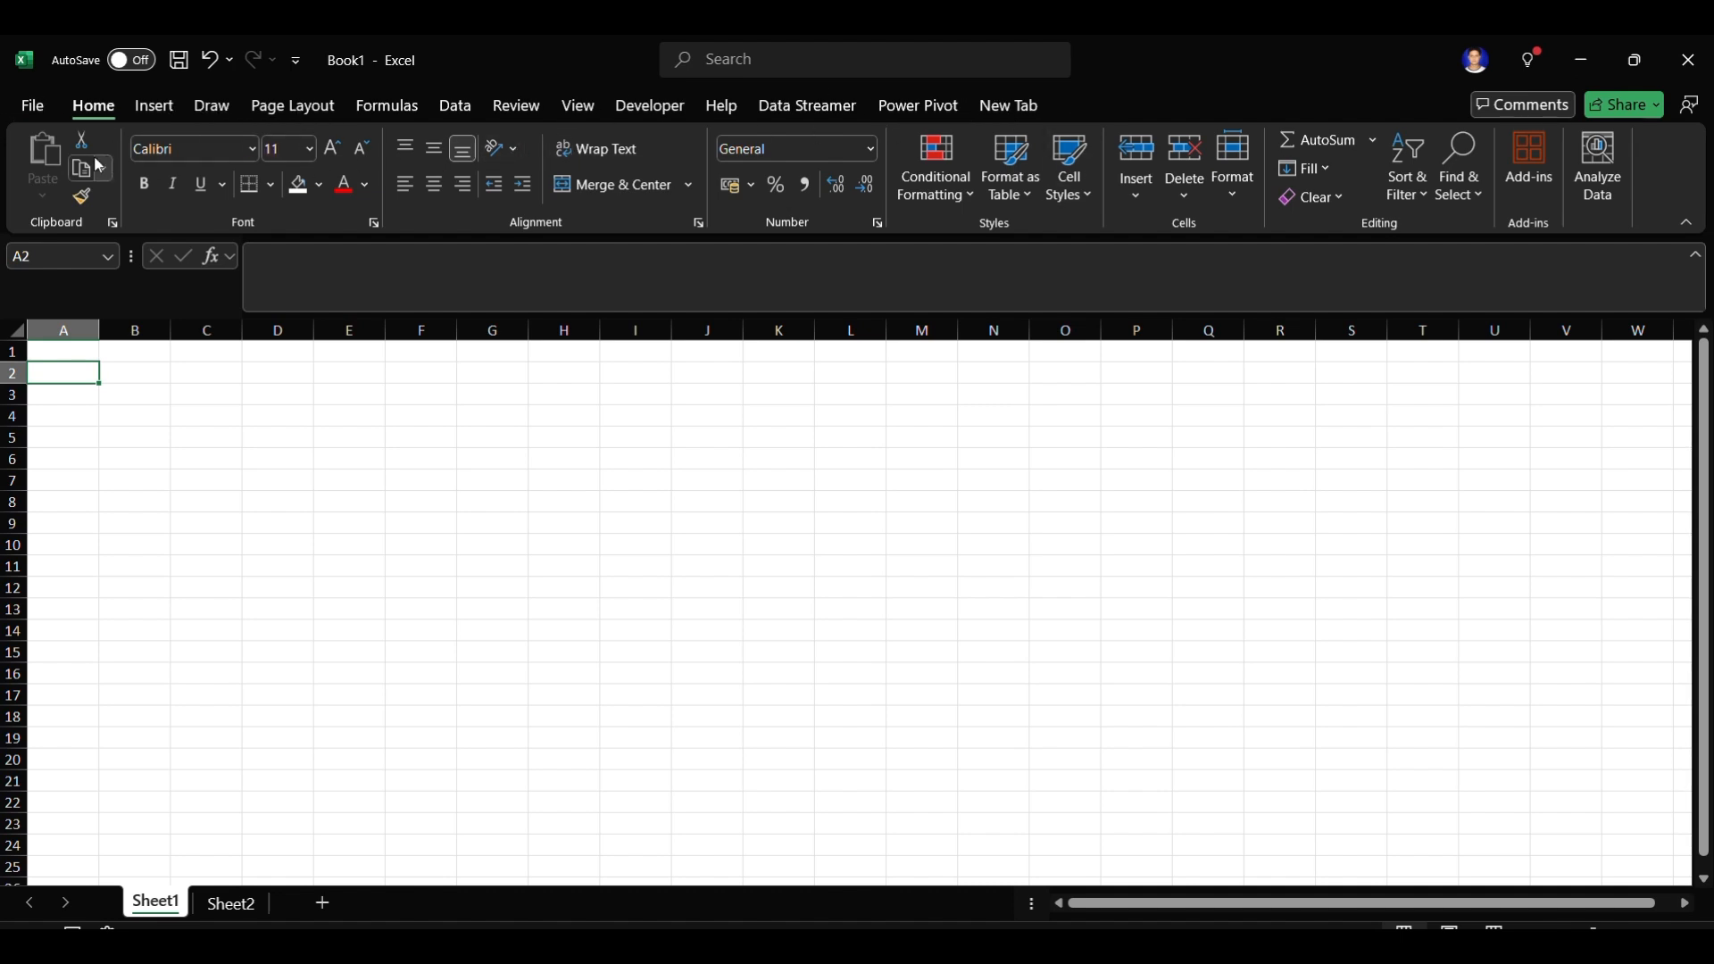
click(32, 106)
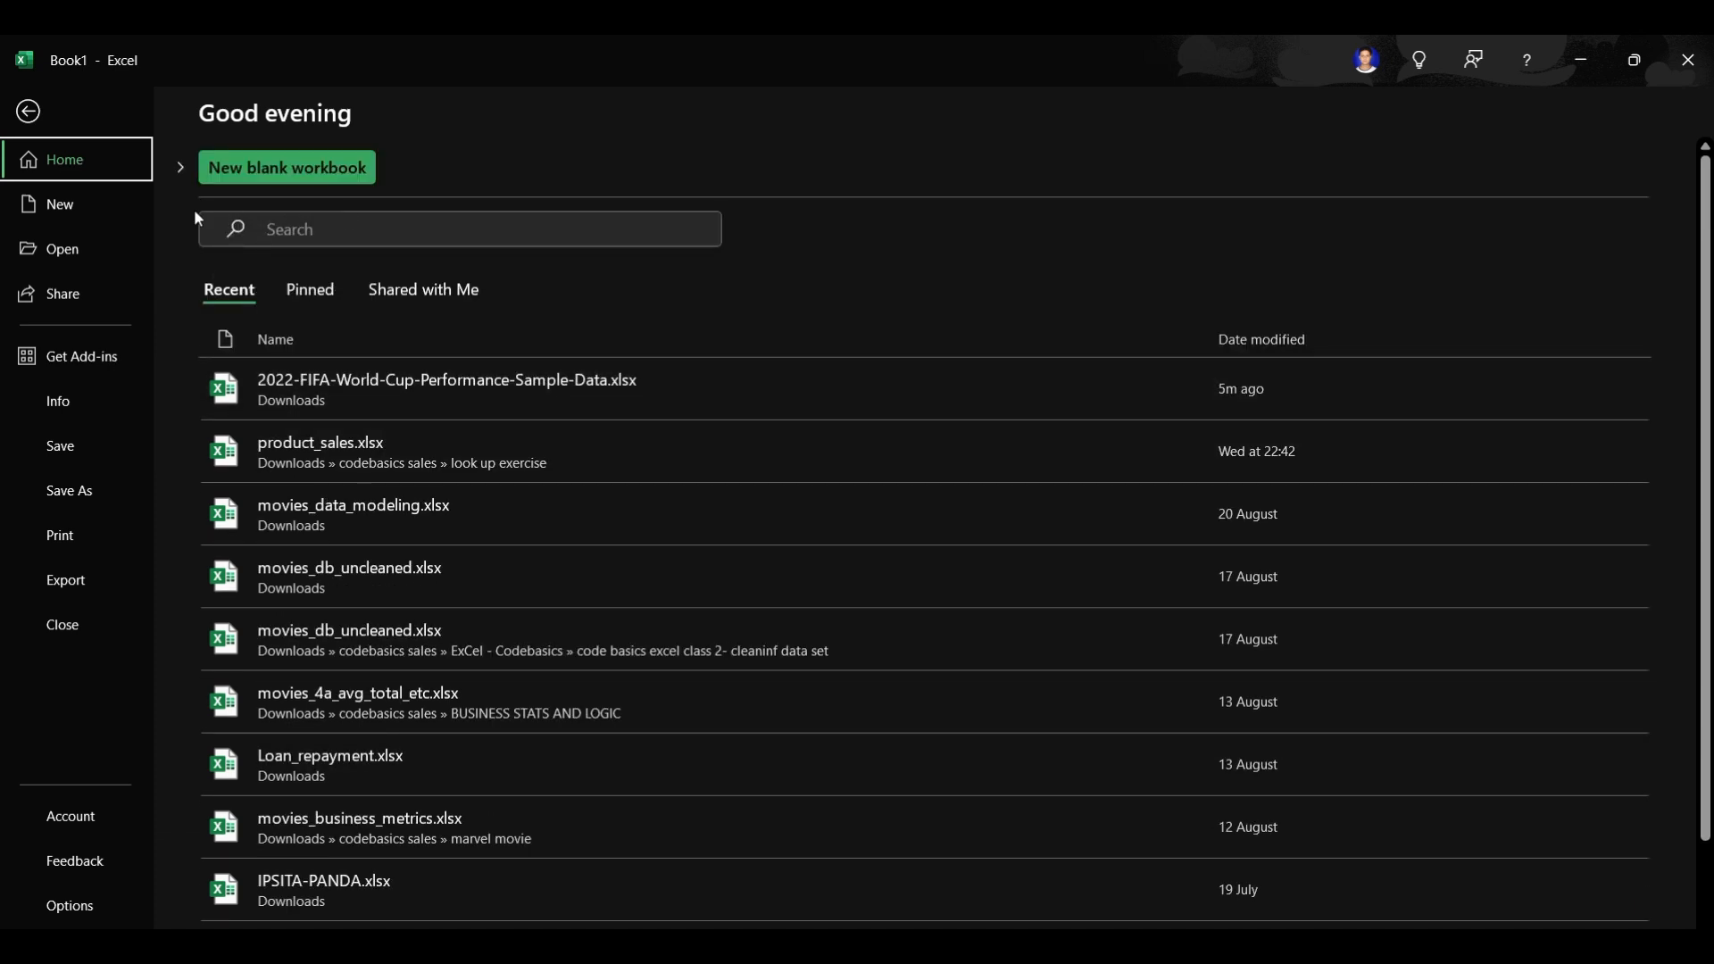
click(54, 211)
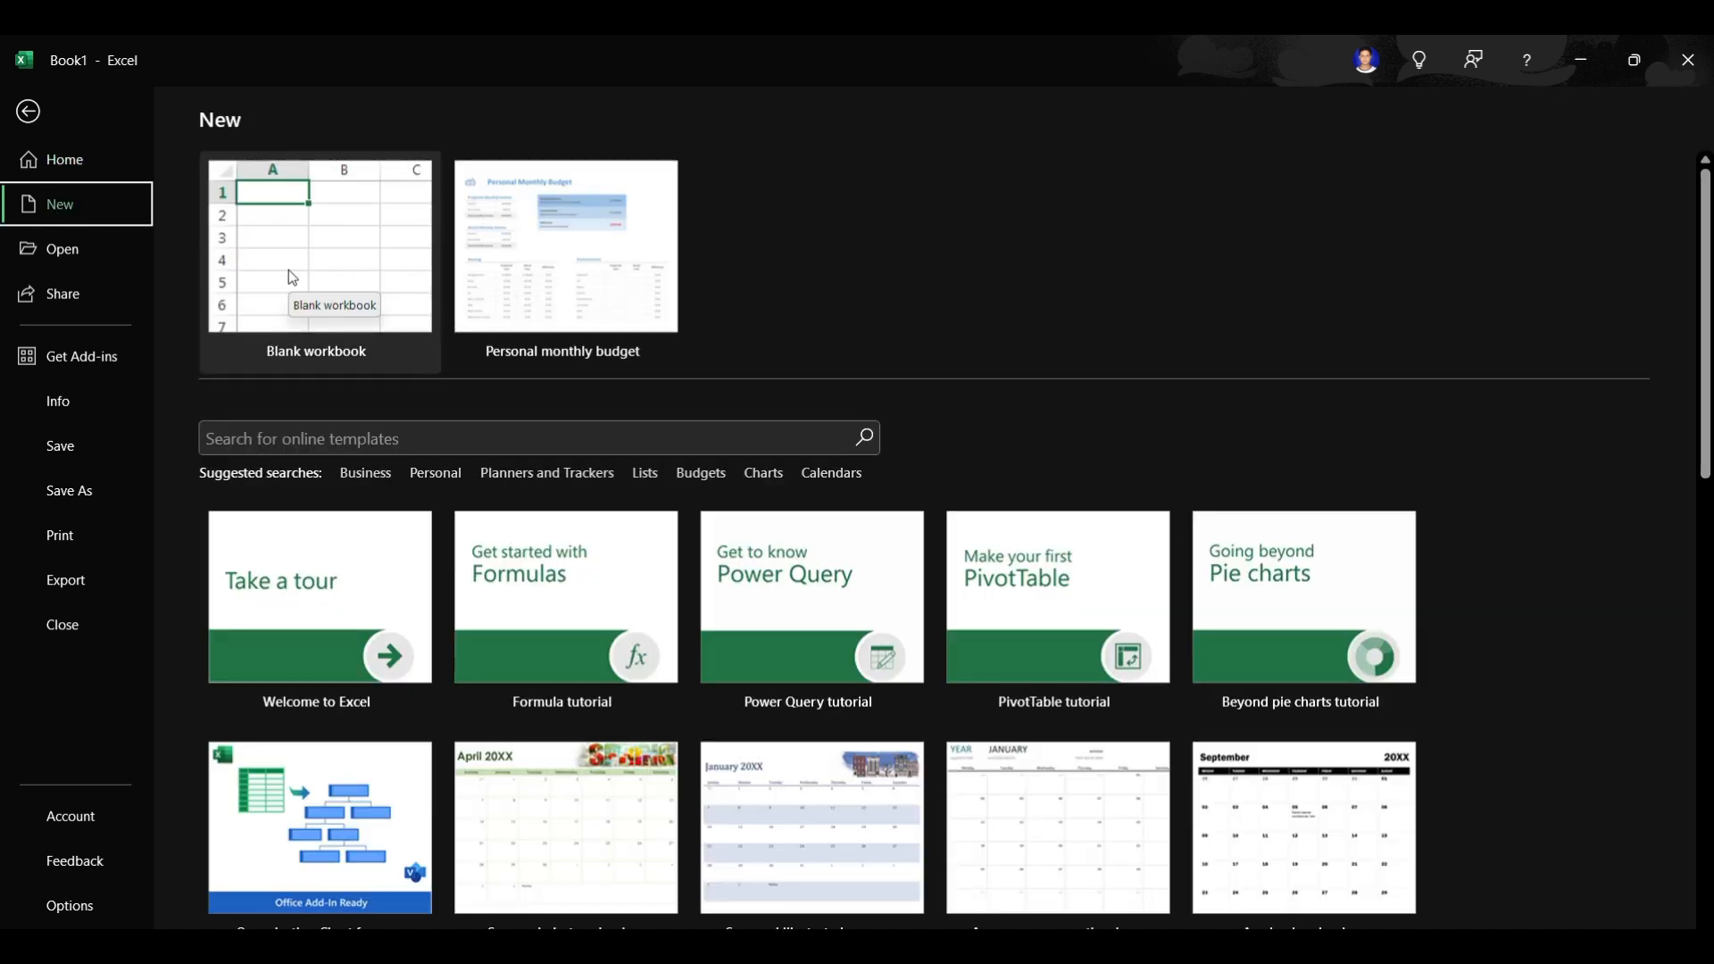
click(268, 282)
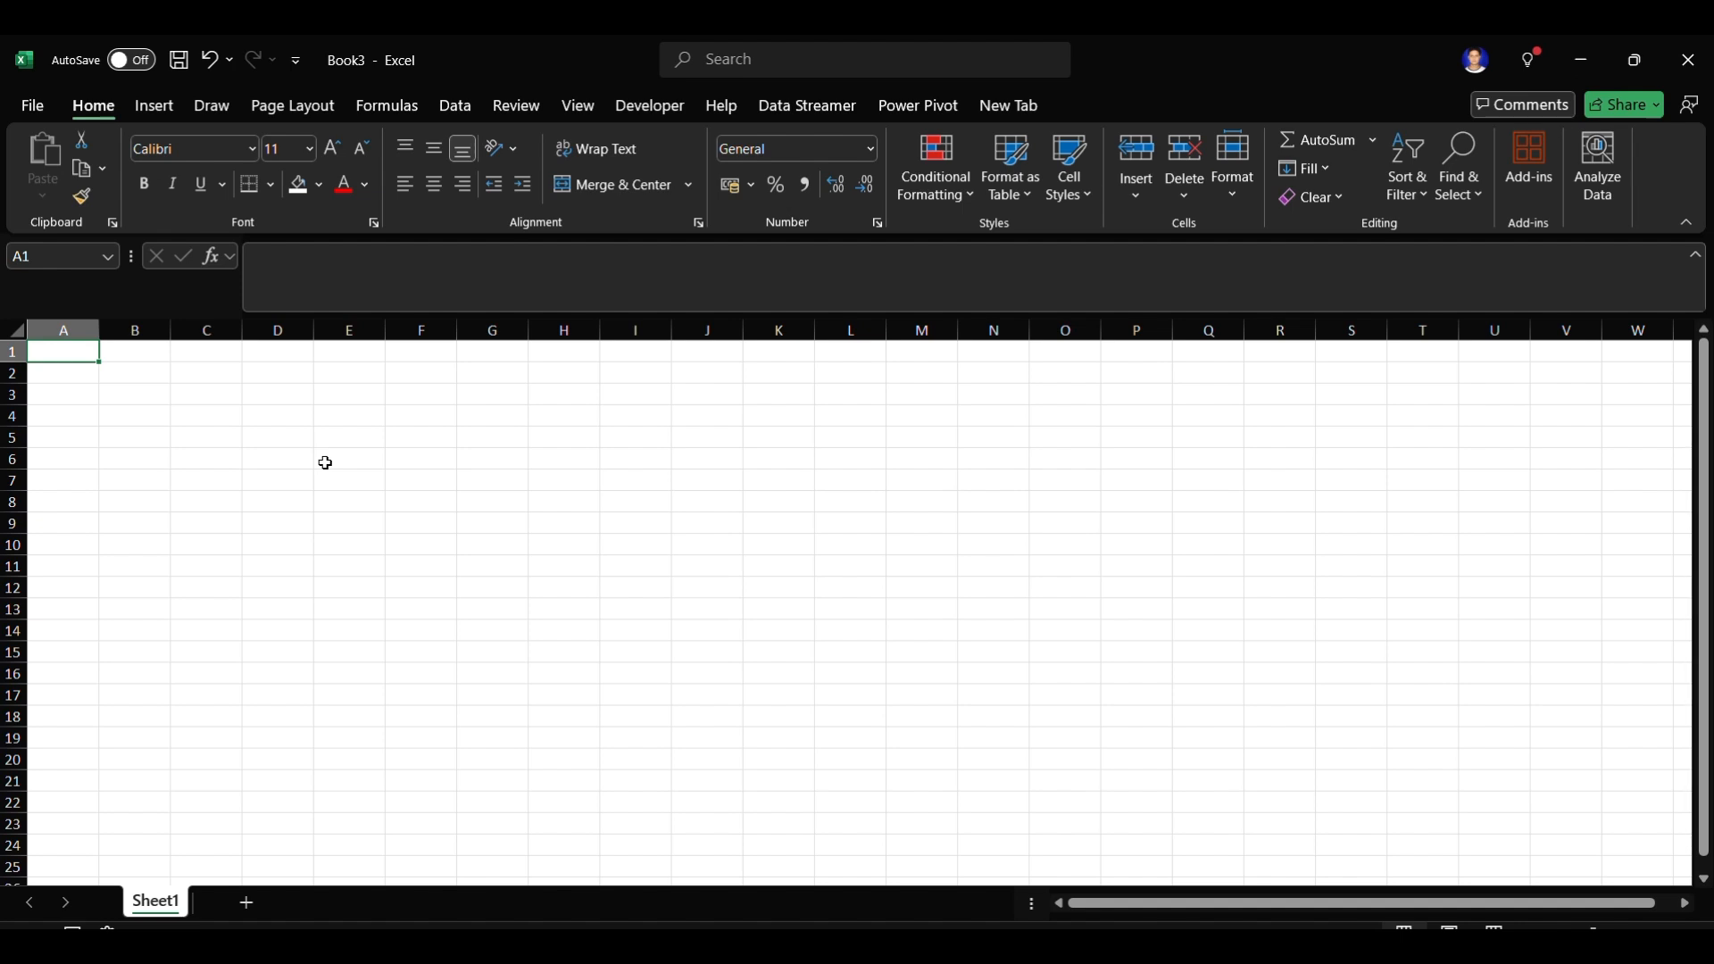
- Enter the column headings "date" in B3 and "income source" in C3
click(140, 396)
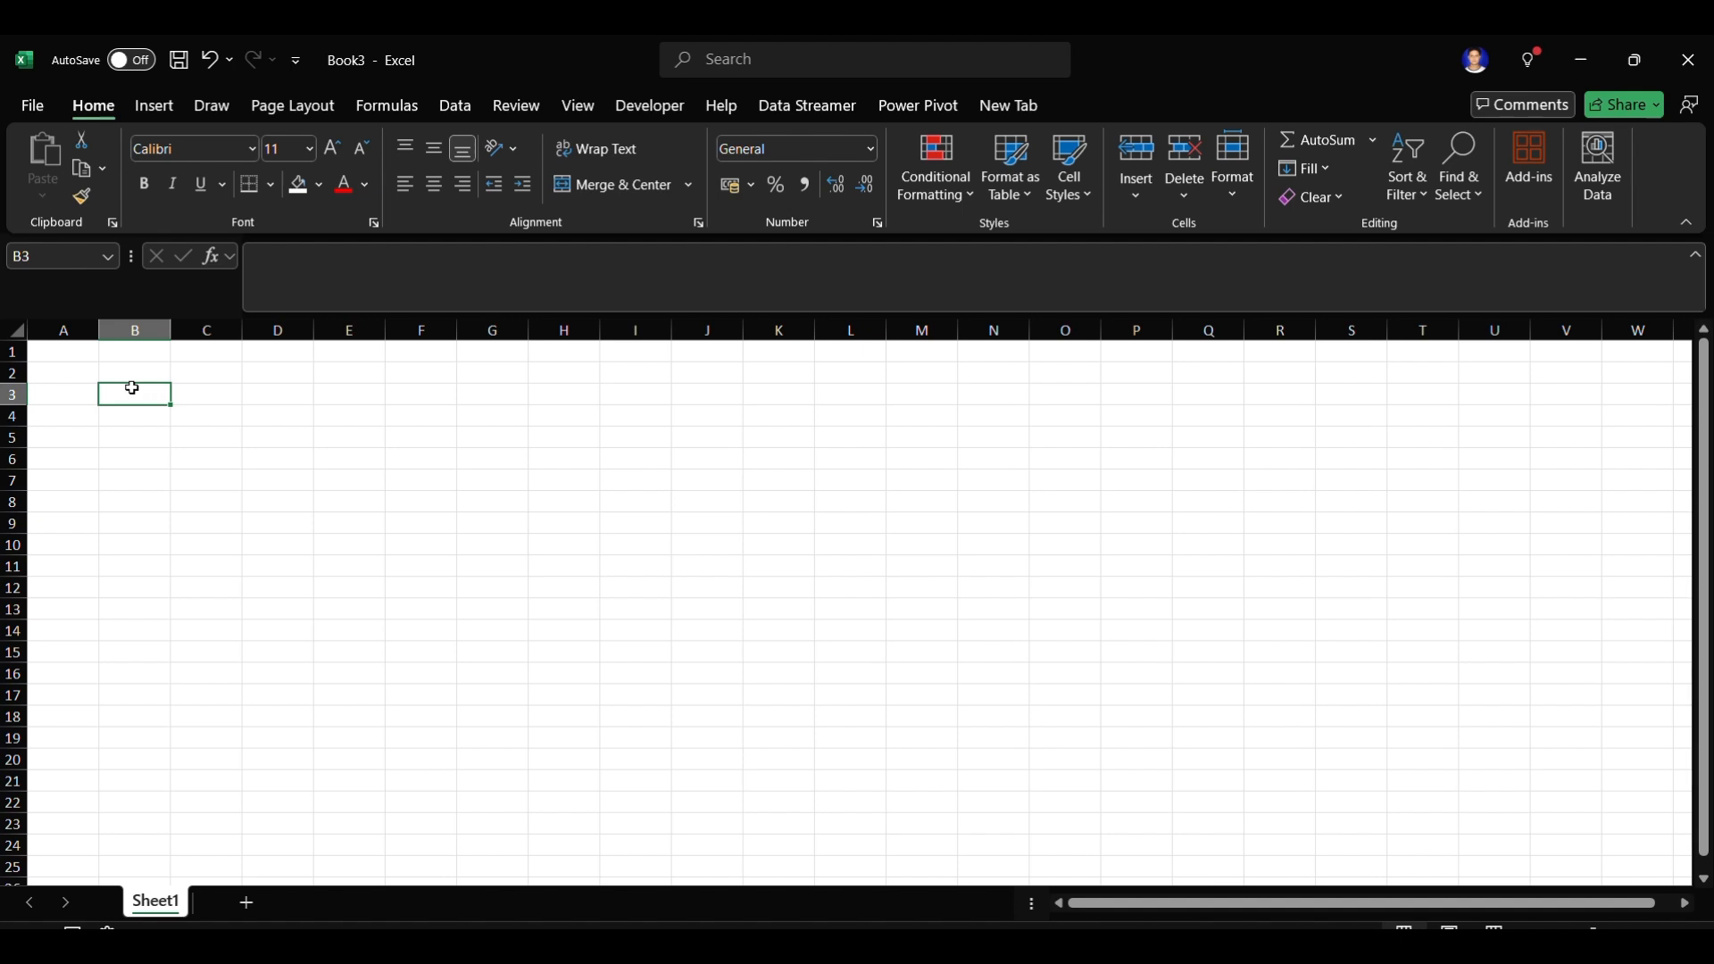
text(date)
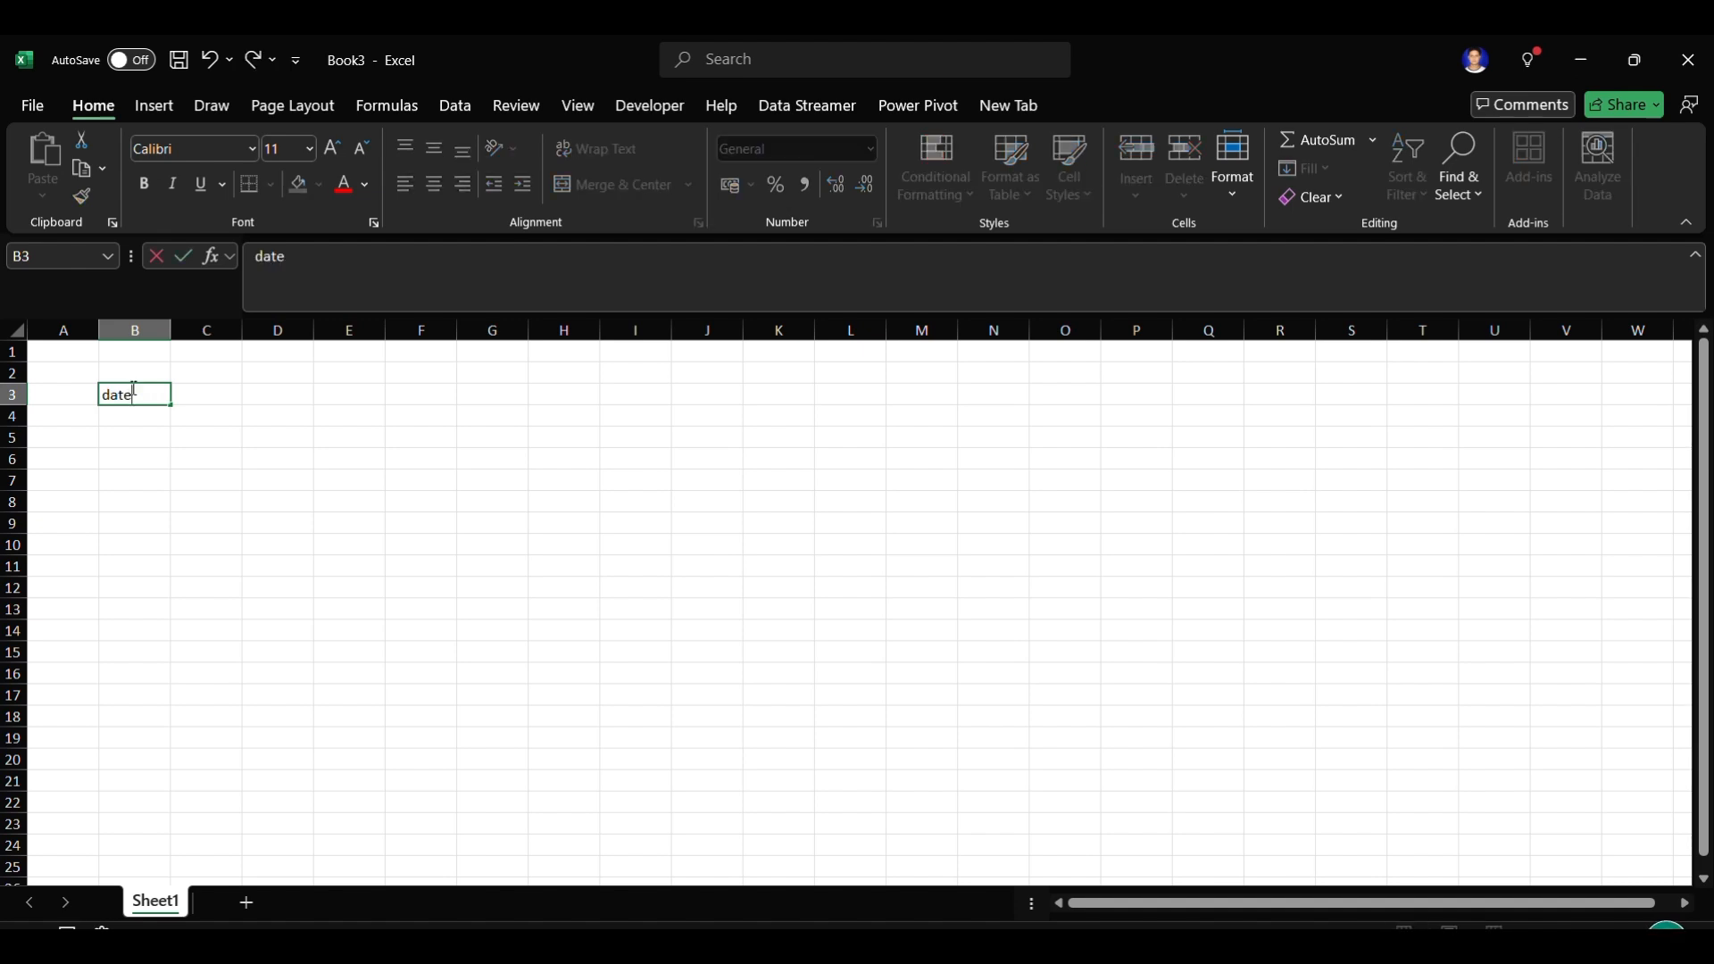
click(217, 401)
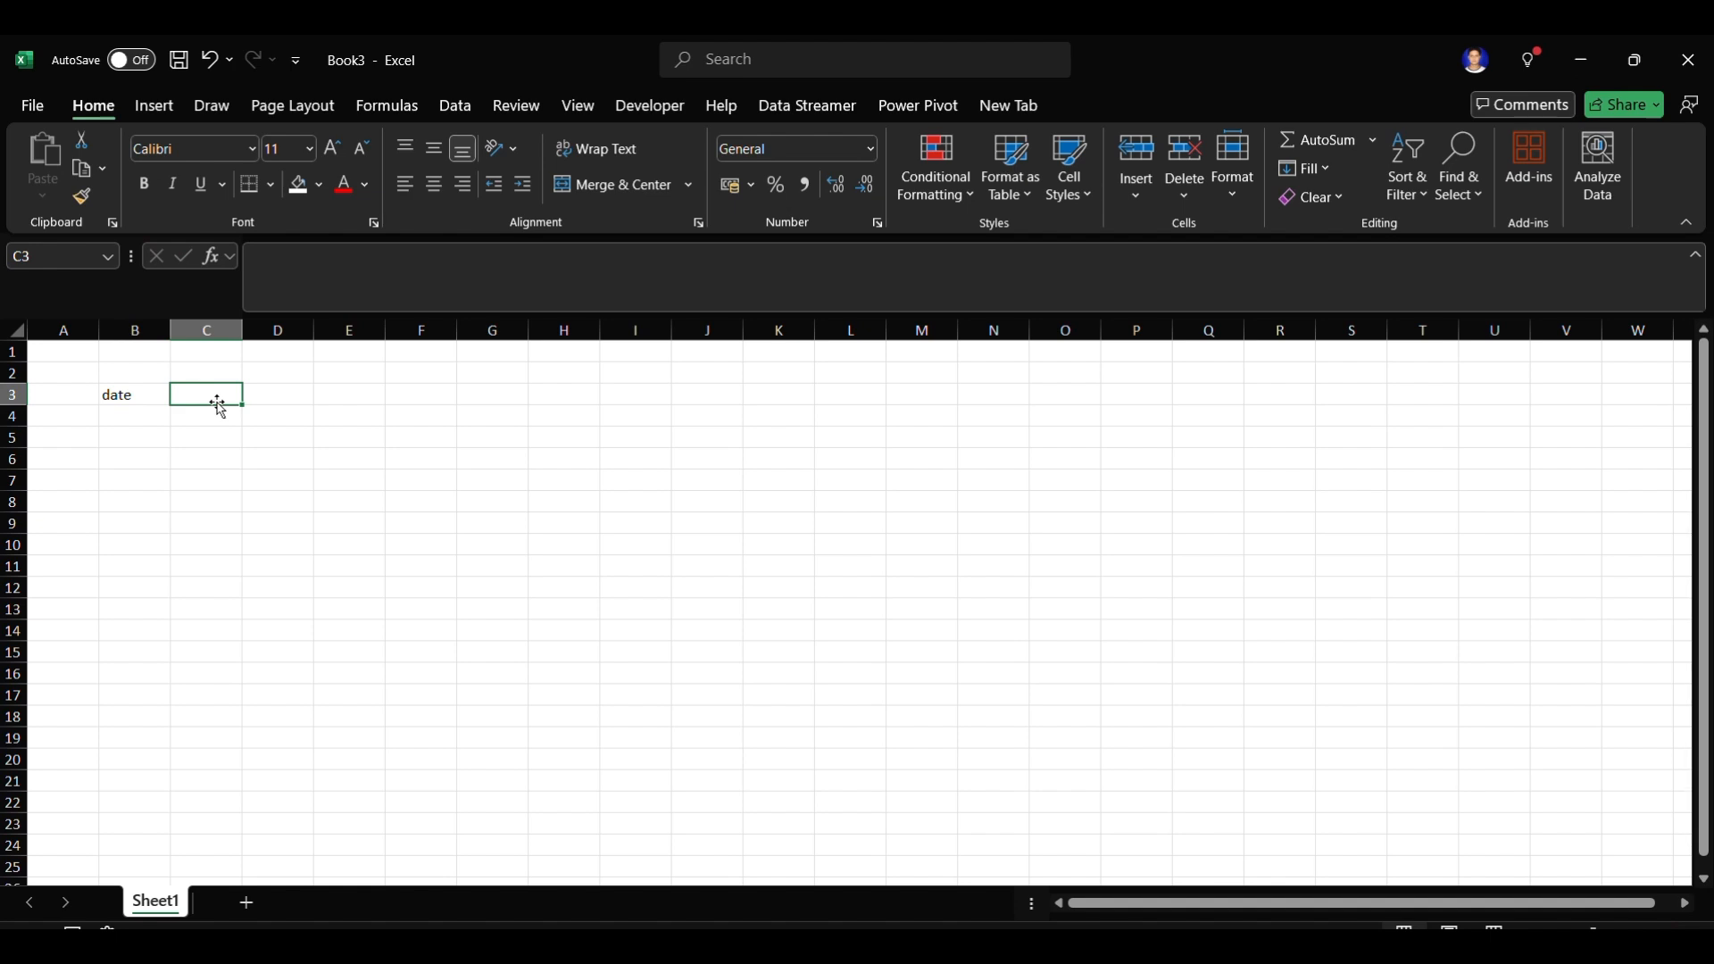
text(inco)
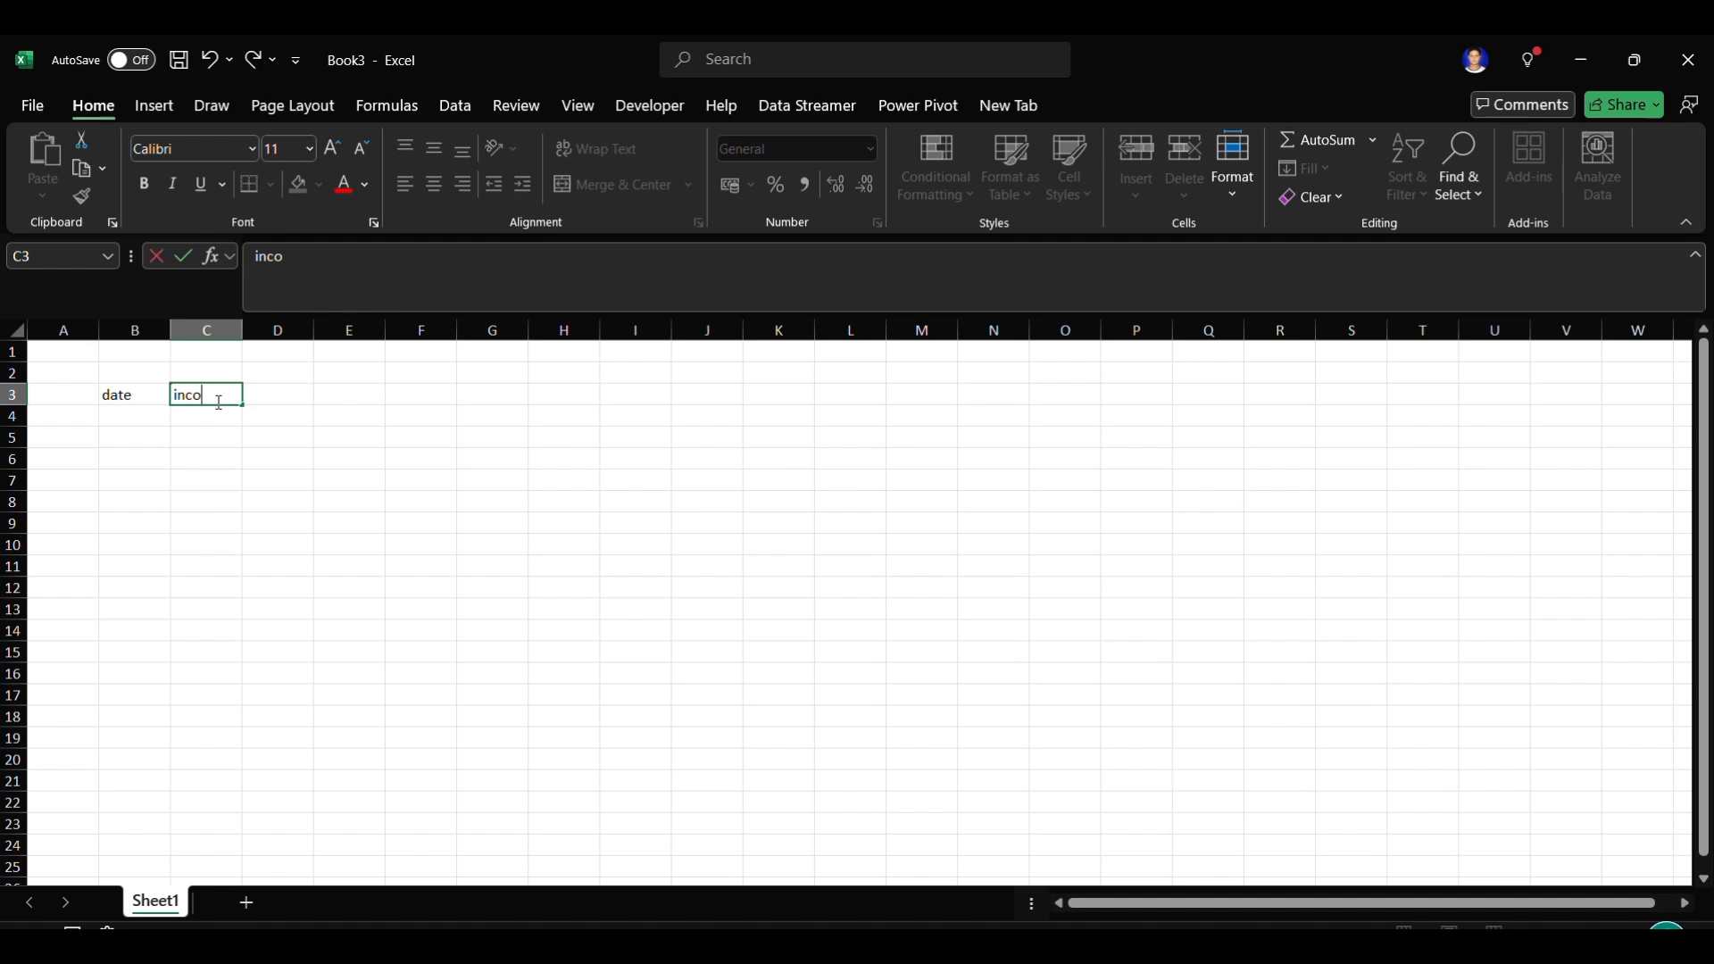
text(me source)
- Widen column C so that the "income source" heading fits inside it
click(241, 332)
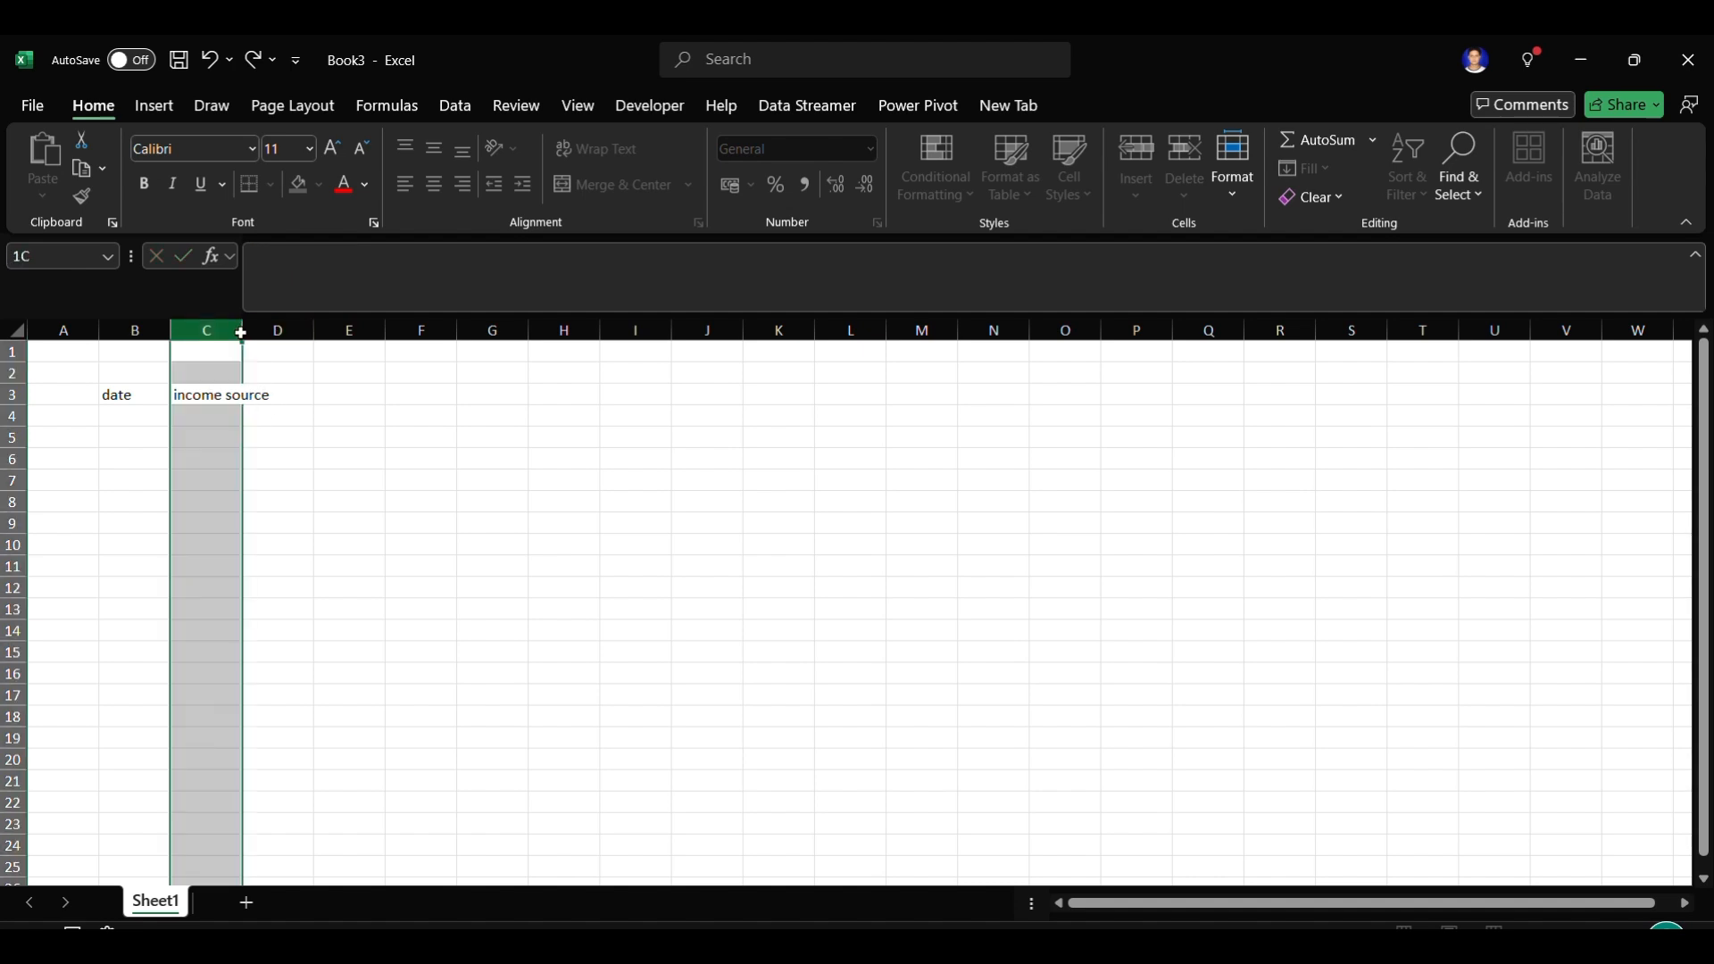
drag(241, 334, 275, 340)
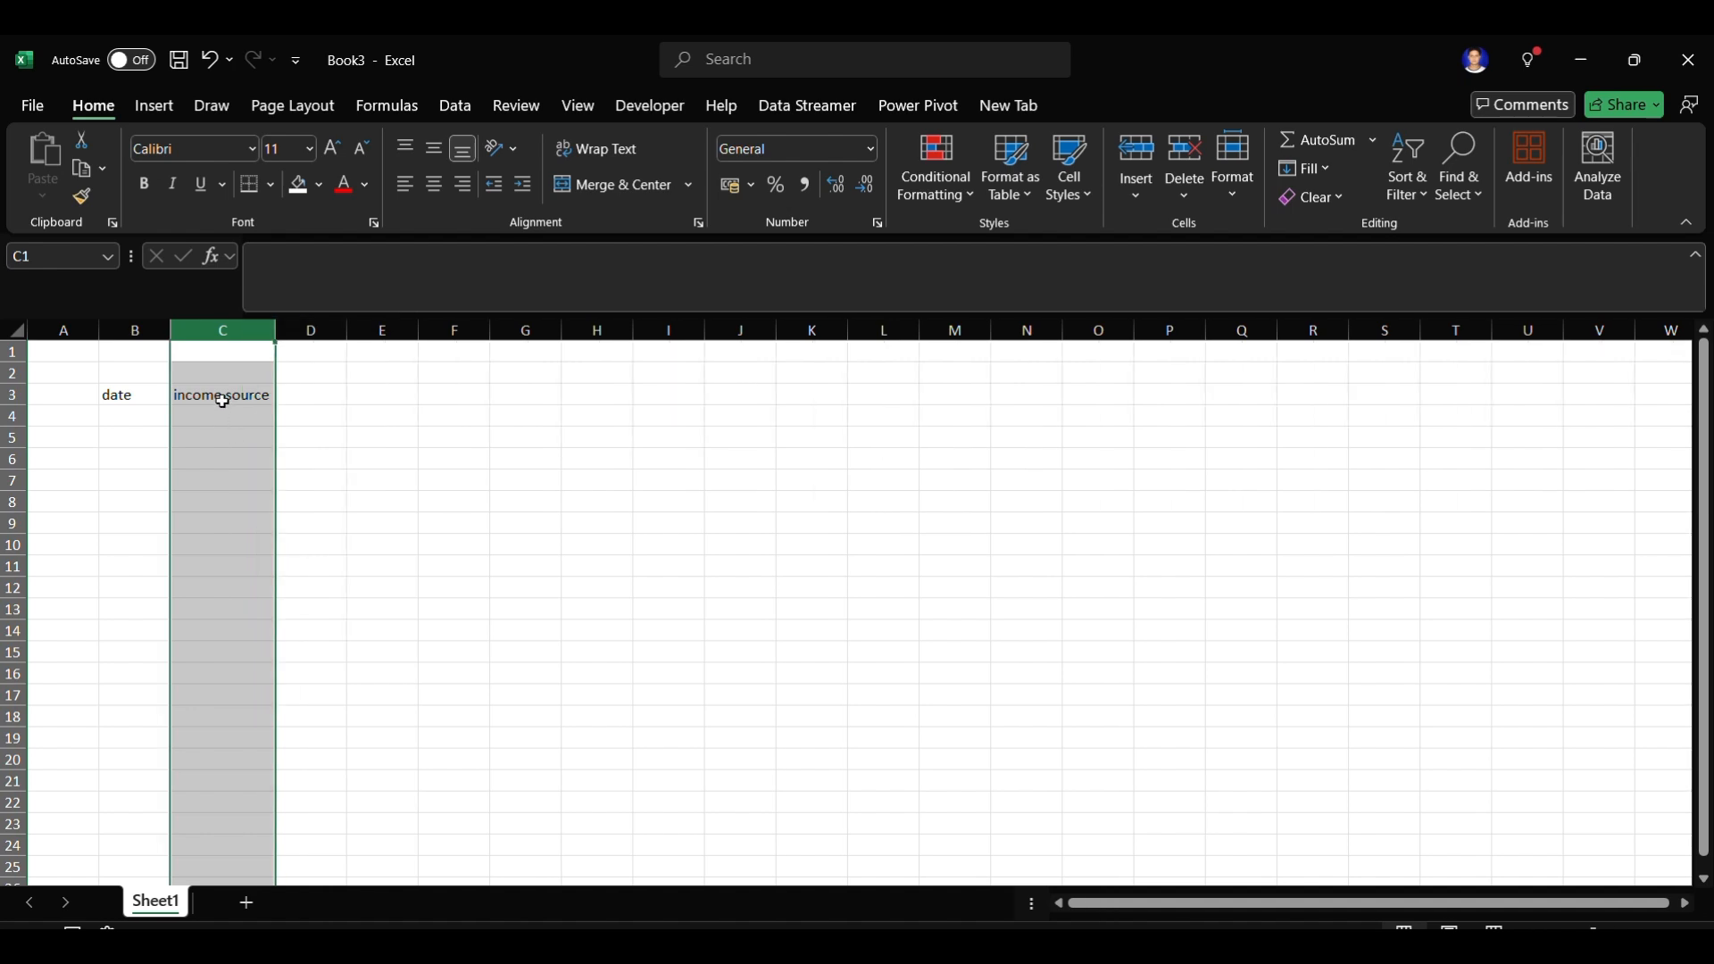
click(218, 399)
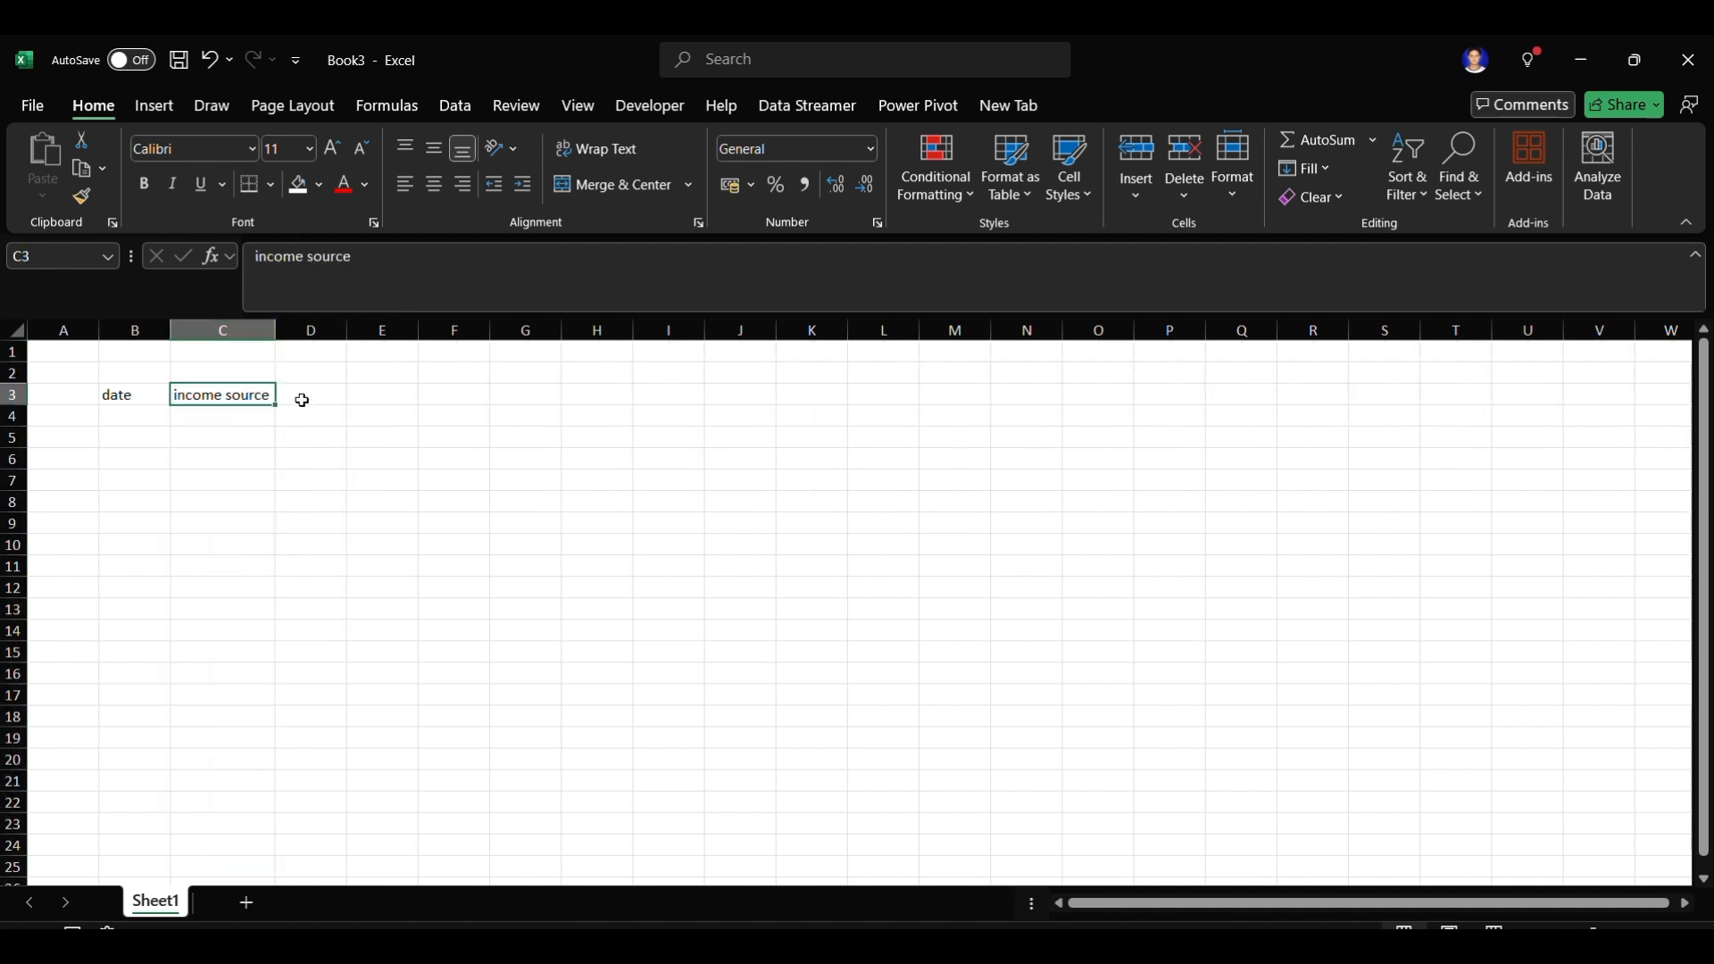
- Enter the heading "amount" in D3, beside the income source heading
click(147, 395)
click(210, 396)
click(310, 398)
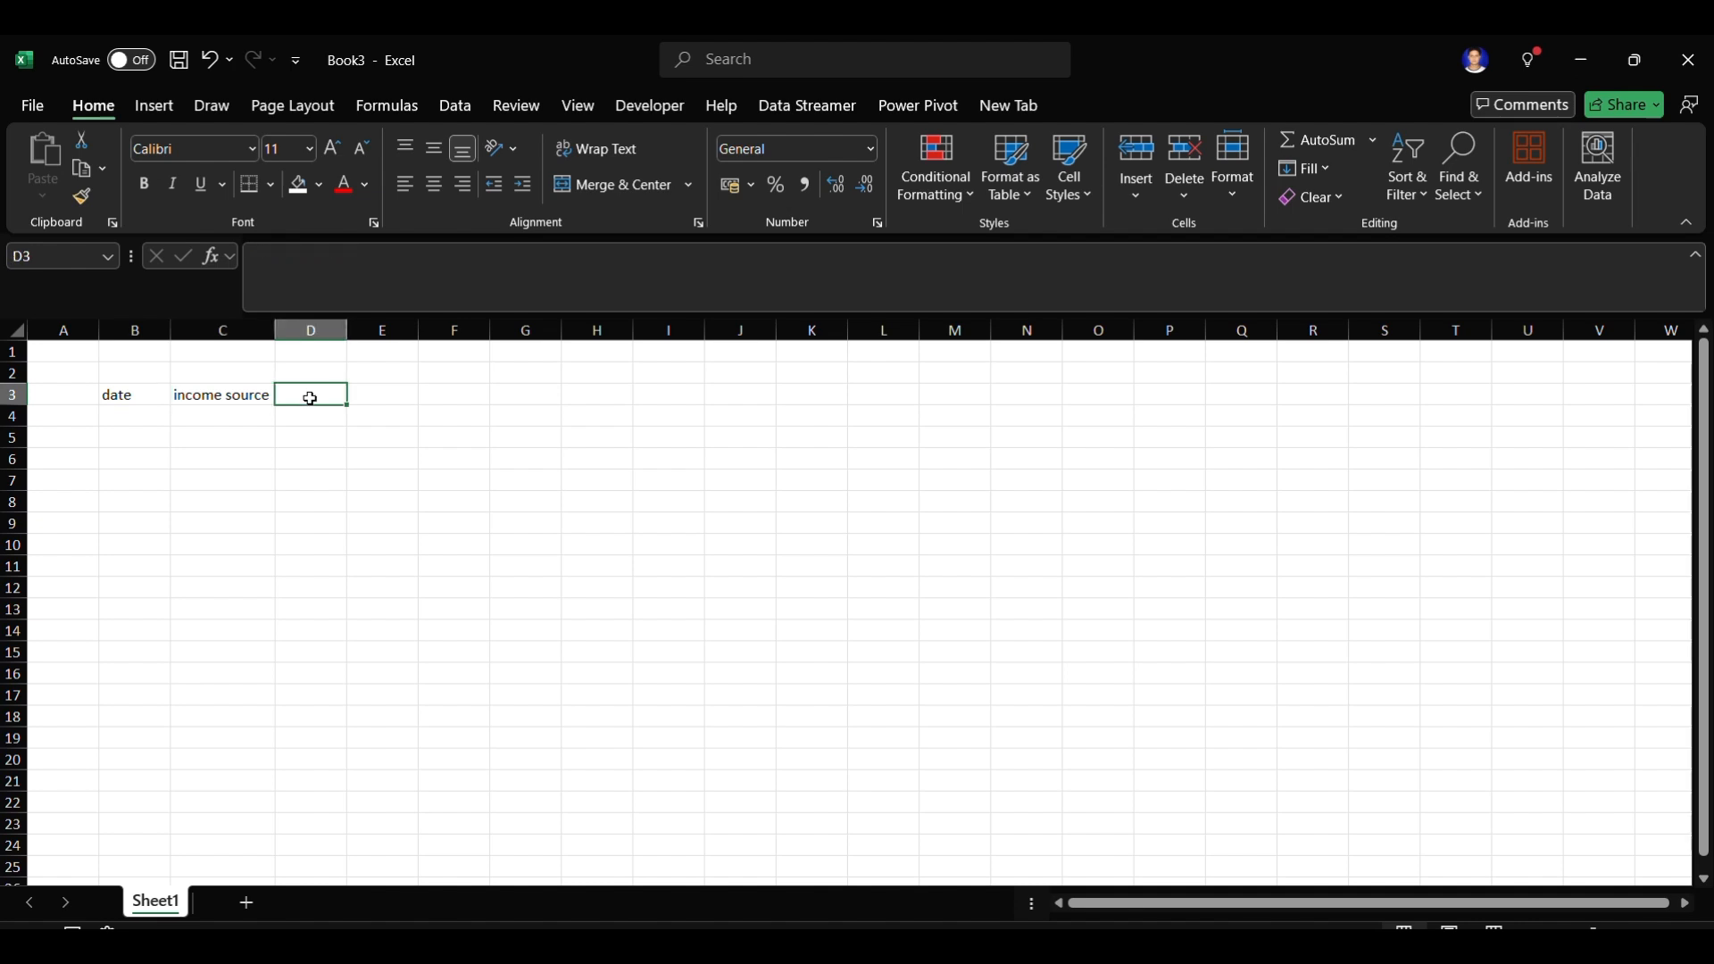
text(amount)
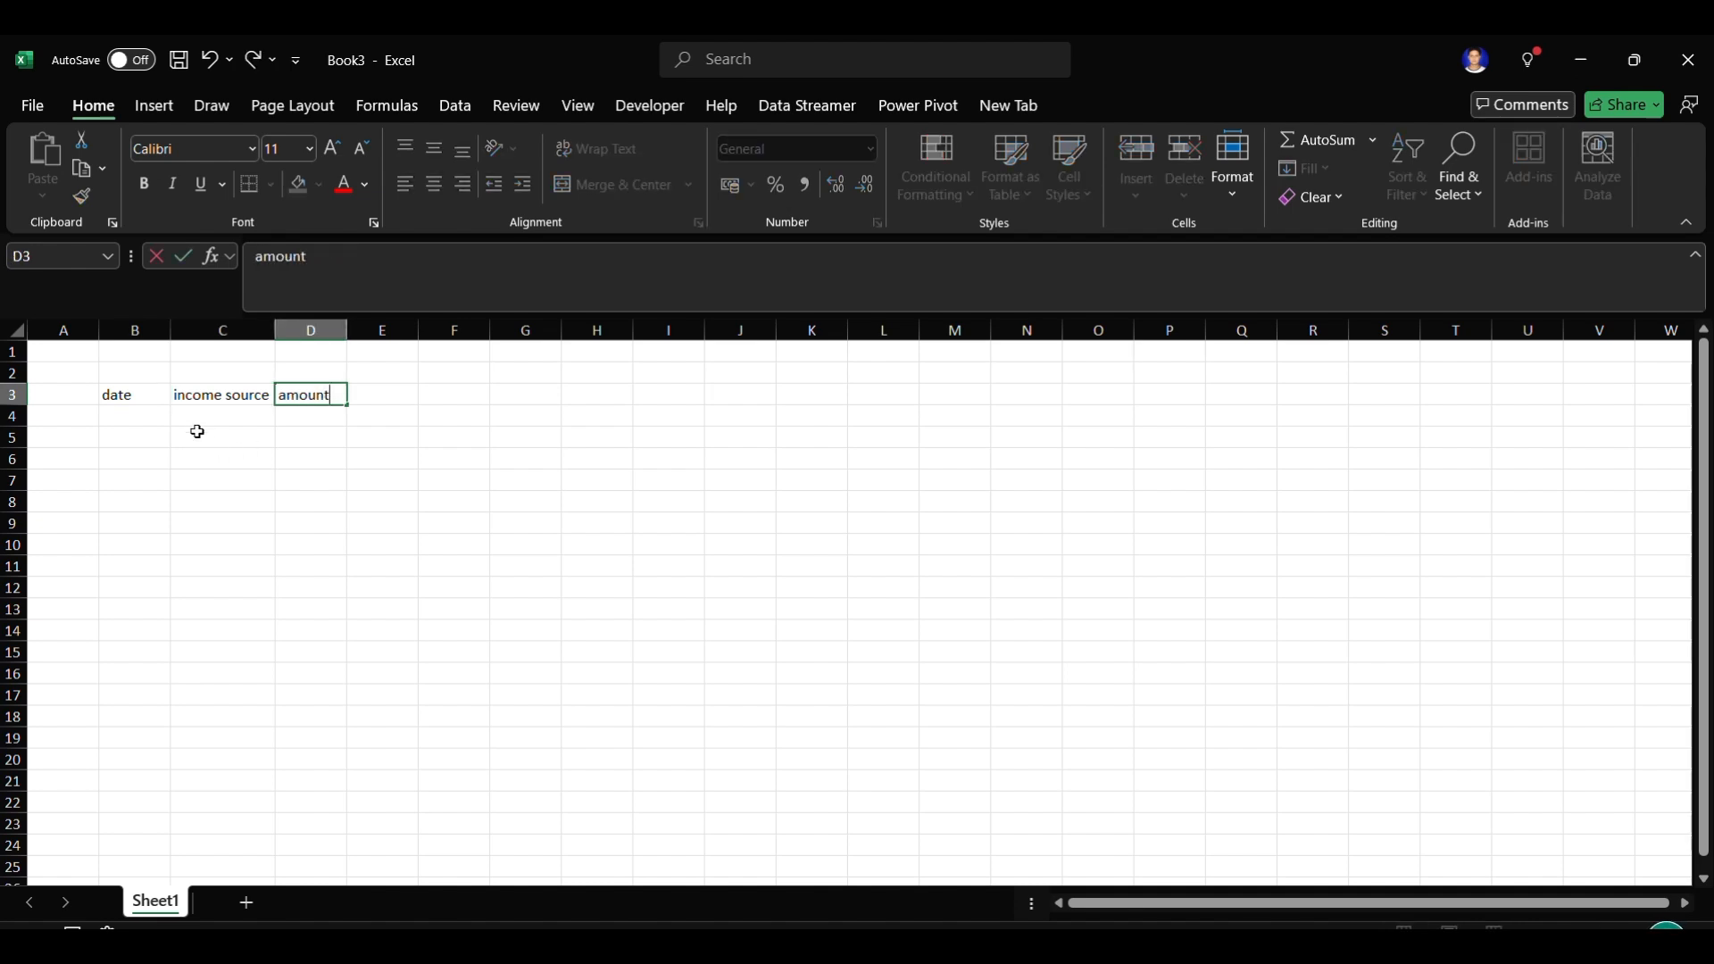
click(399, 401)
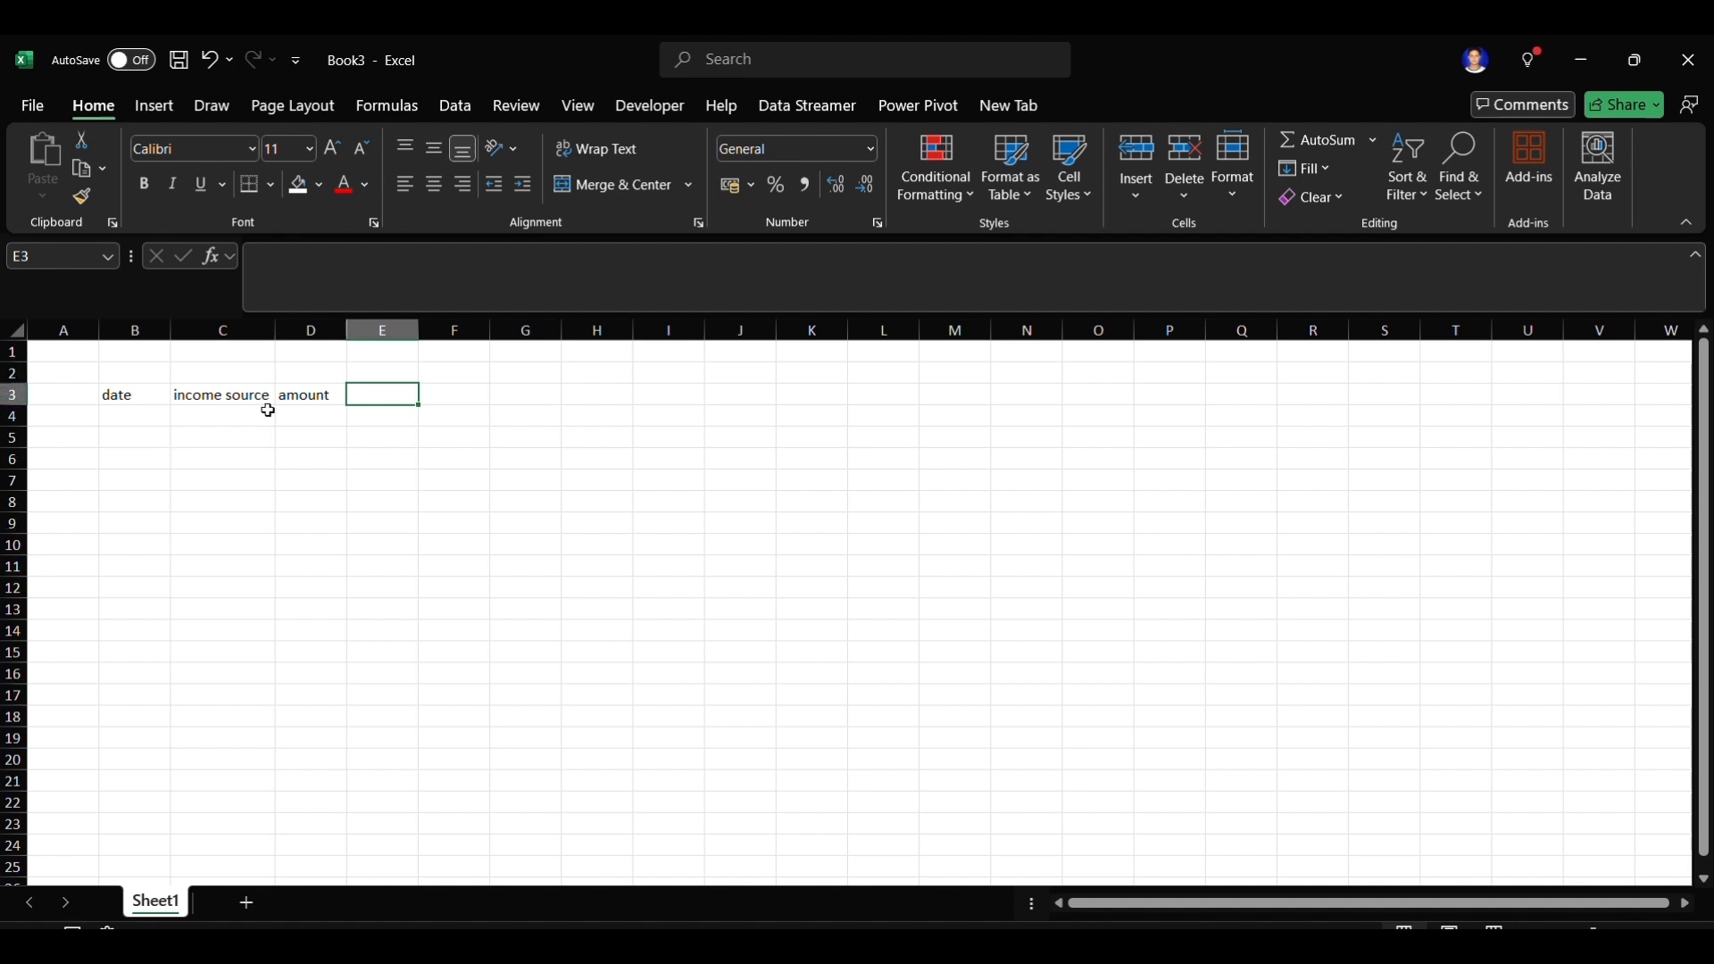
click(67, 354)
click(190, 349)
click(521, 373)
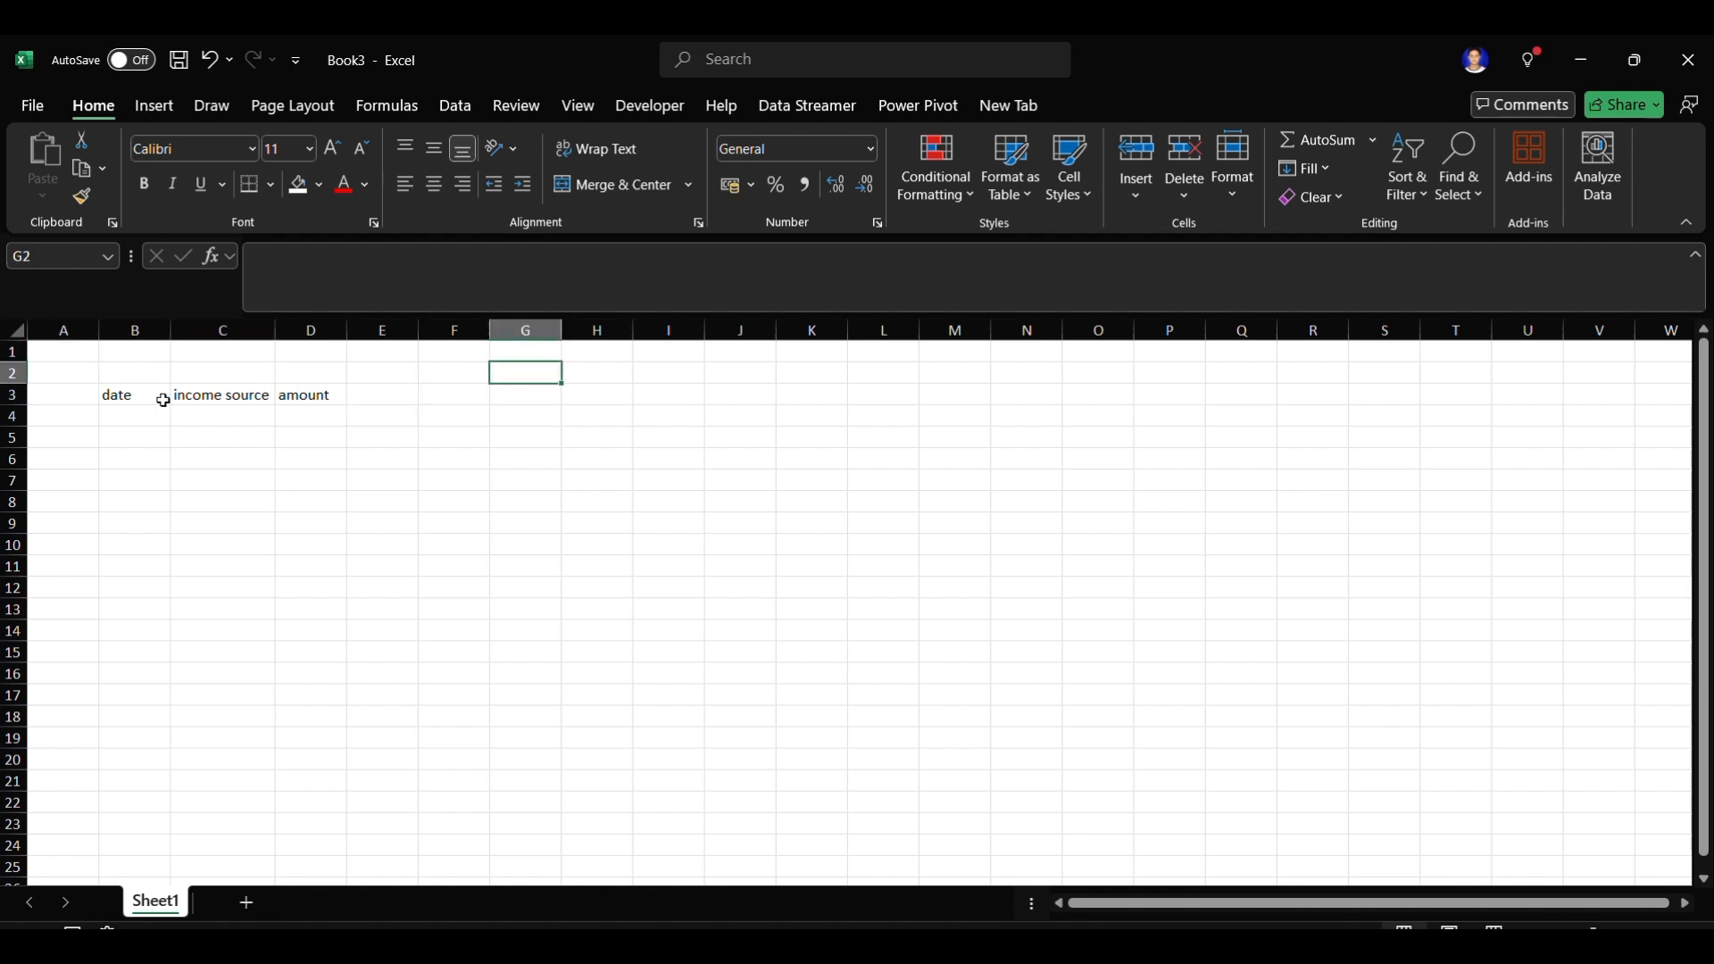
click(130, 397)
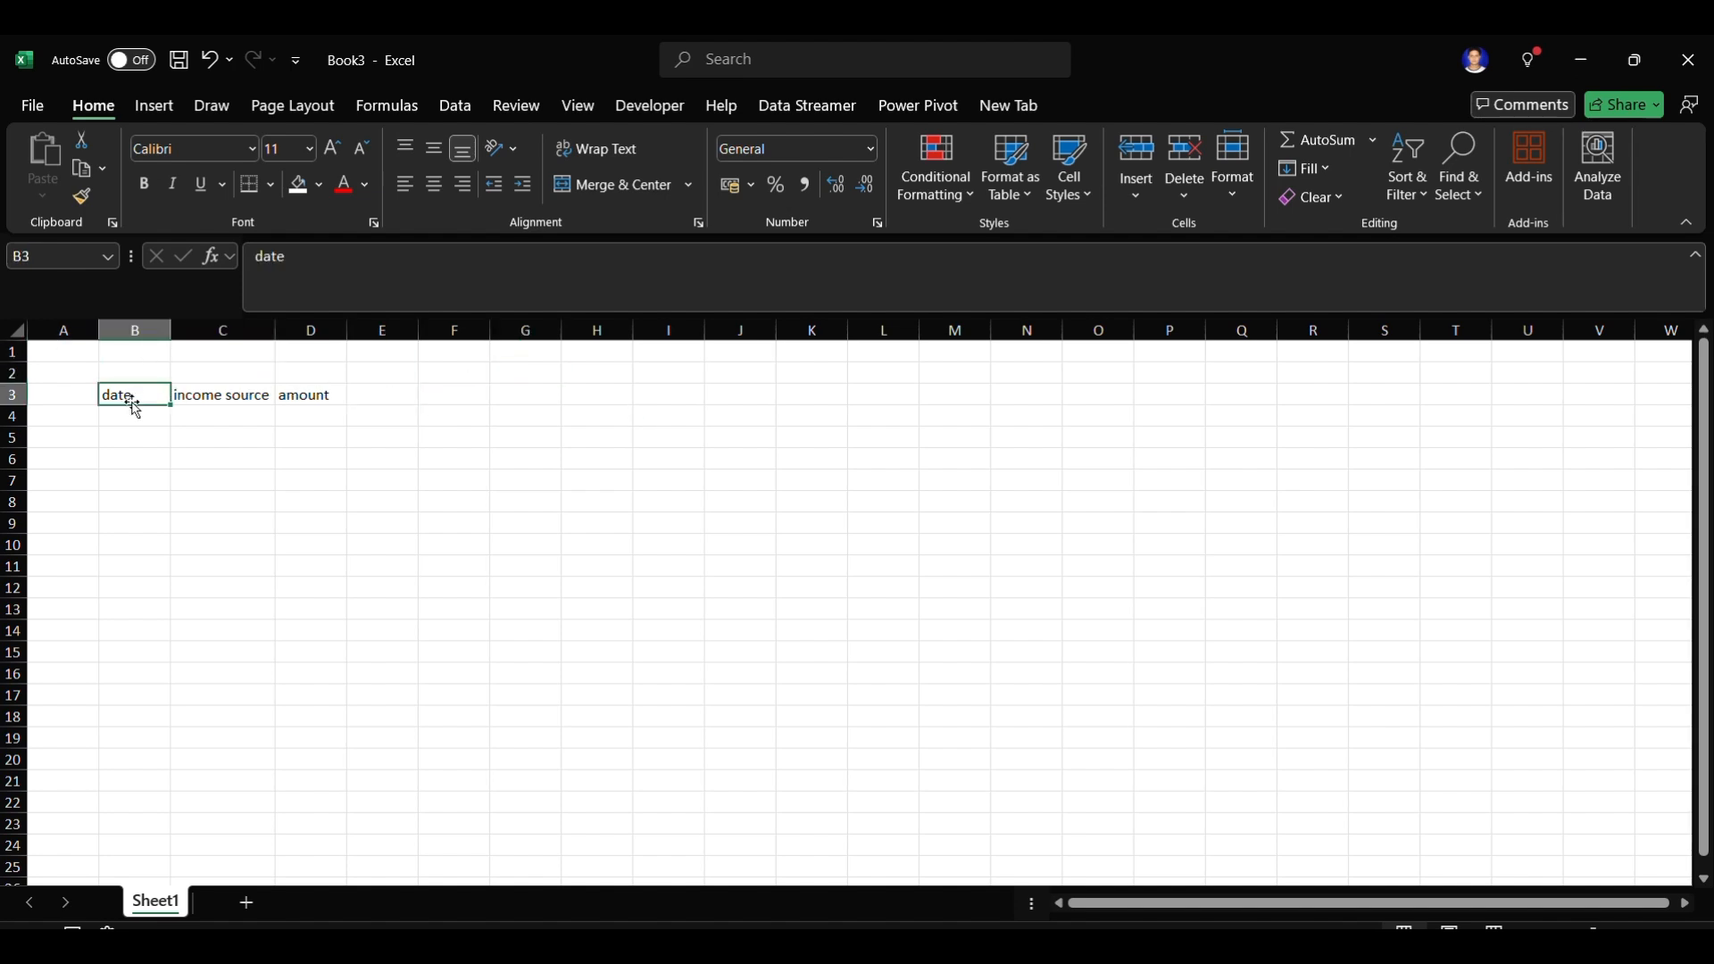
click(233, 407)
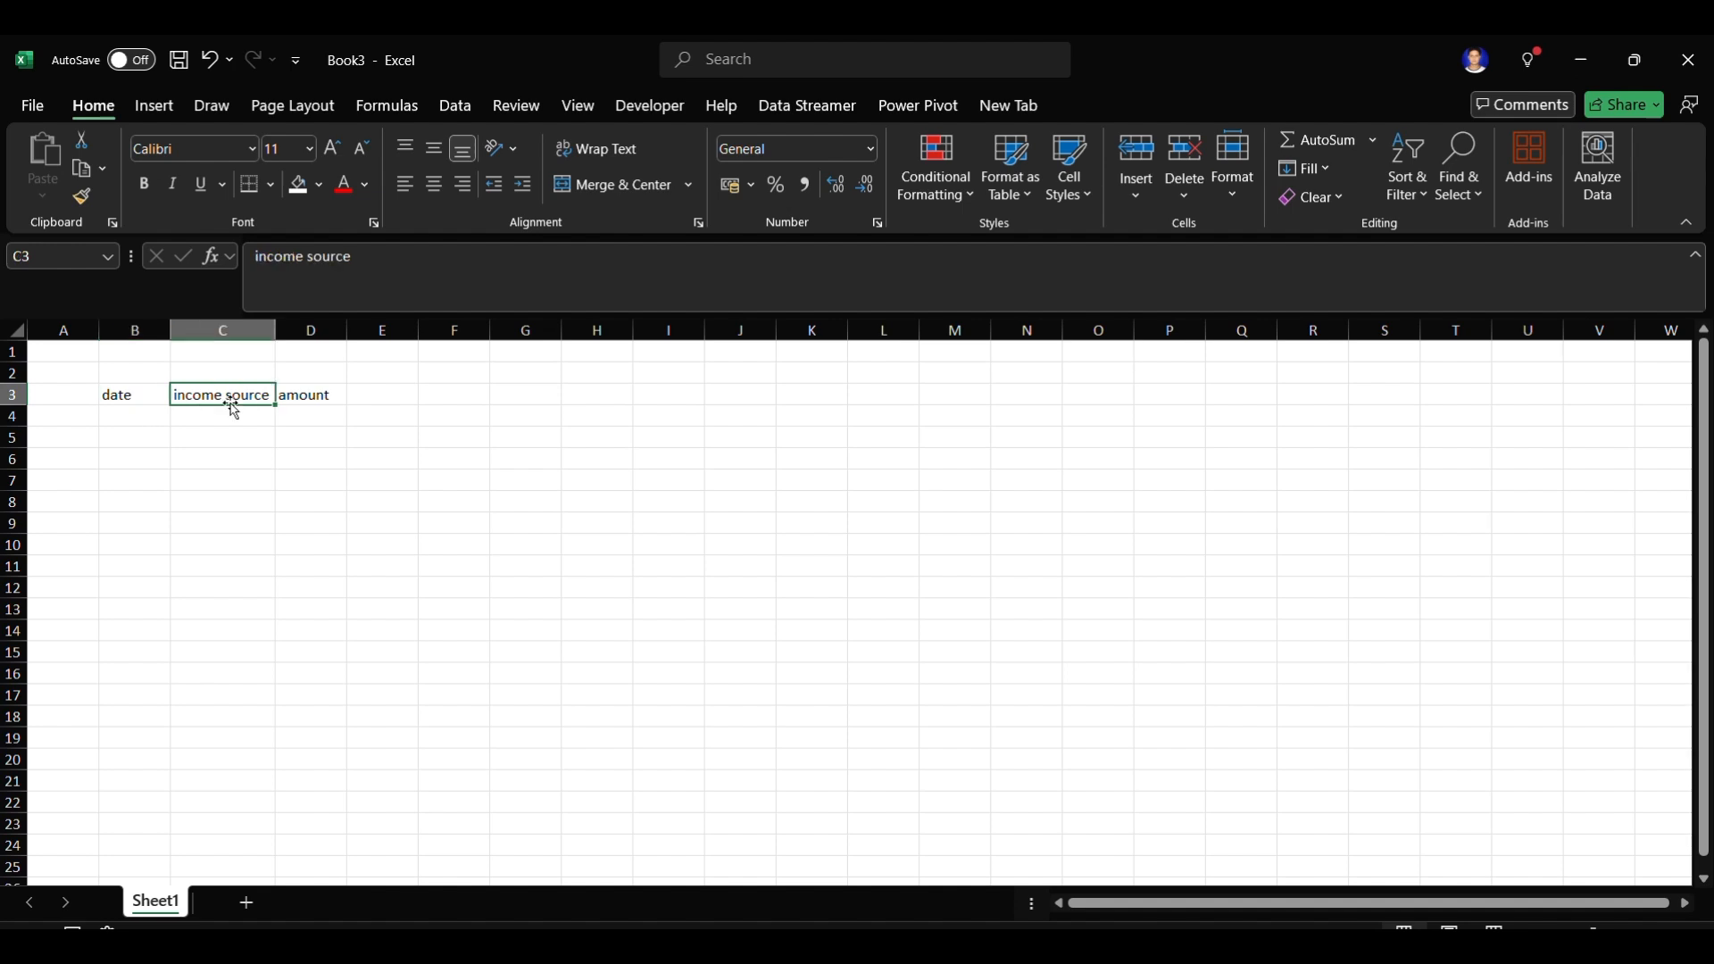
click(314, 401)
- Add the expense headings "exp" in E3 and "amoiunt" in F3
click(391, 395)
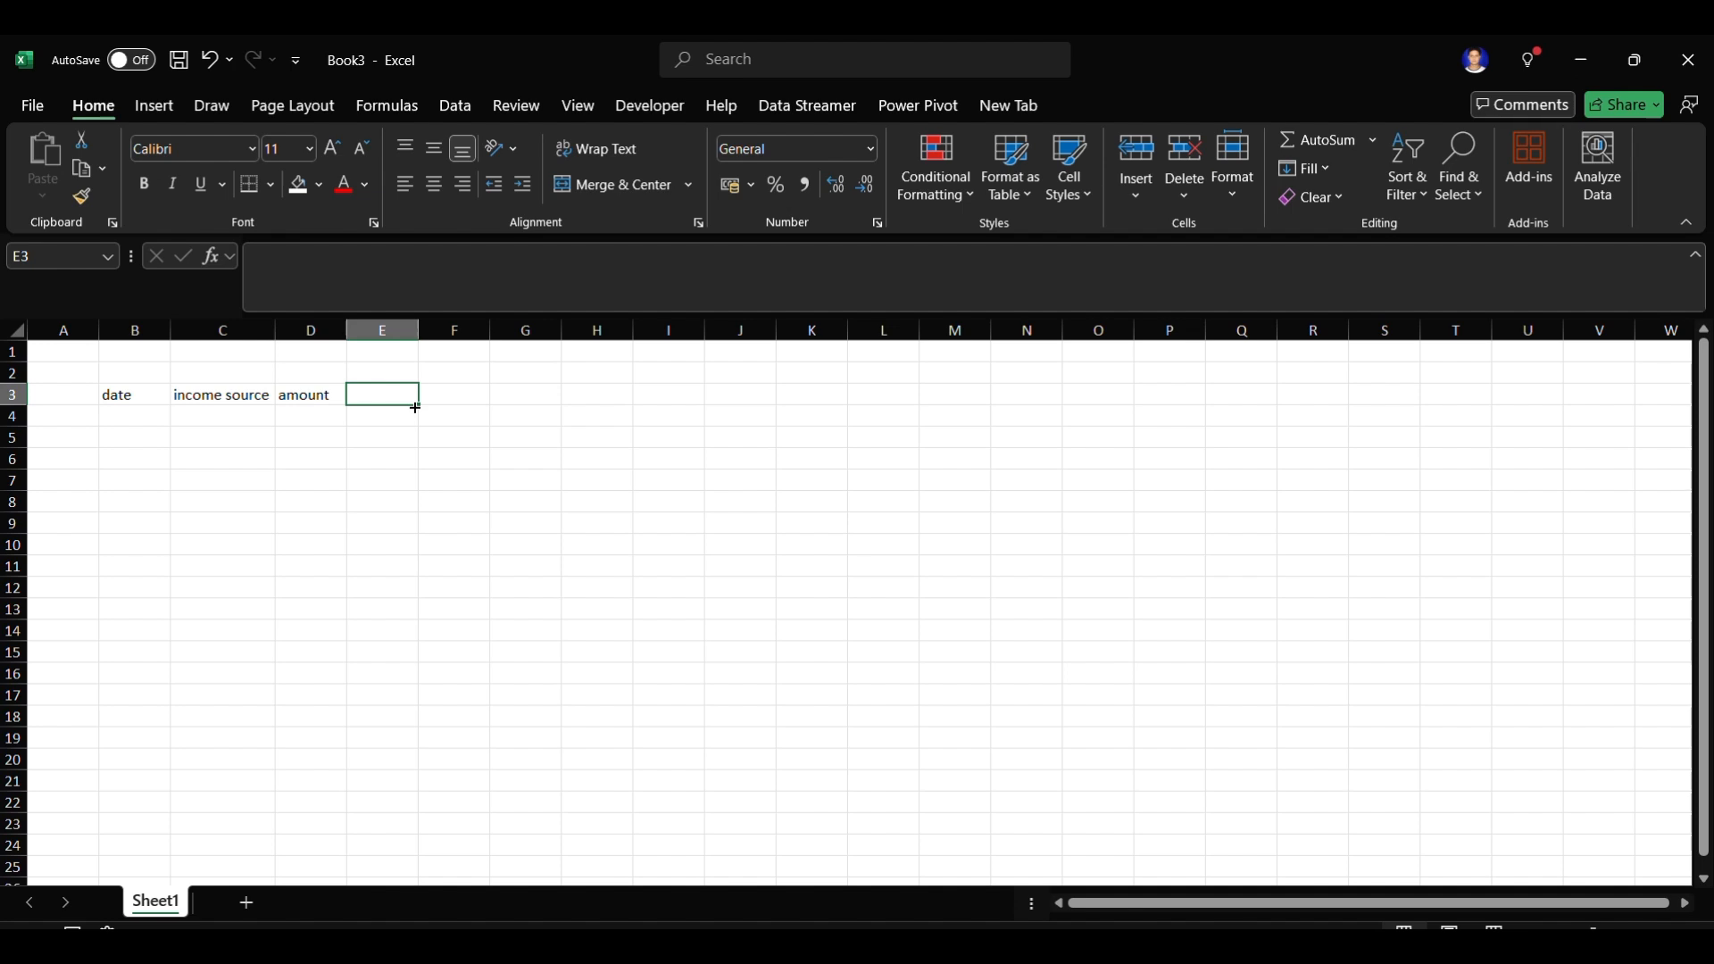
text(exp)
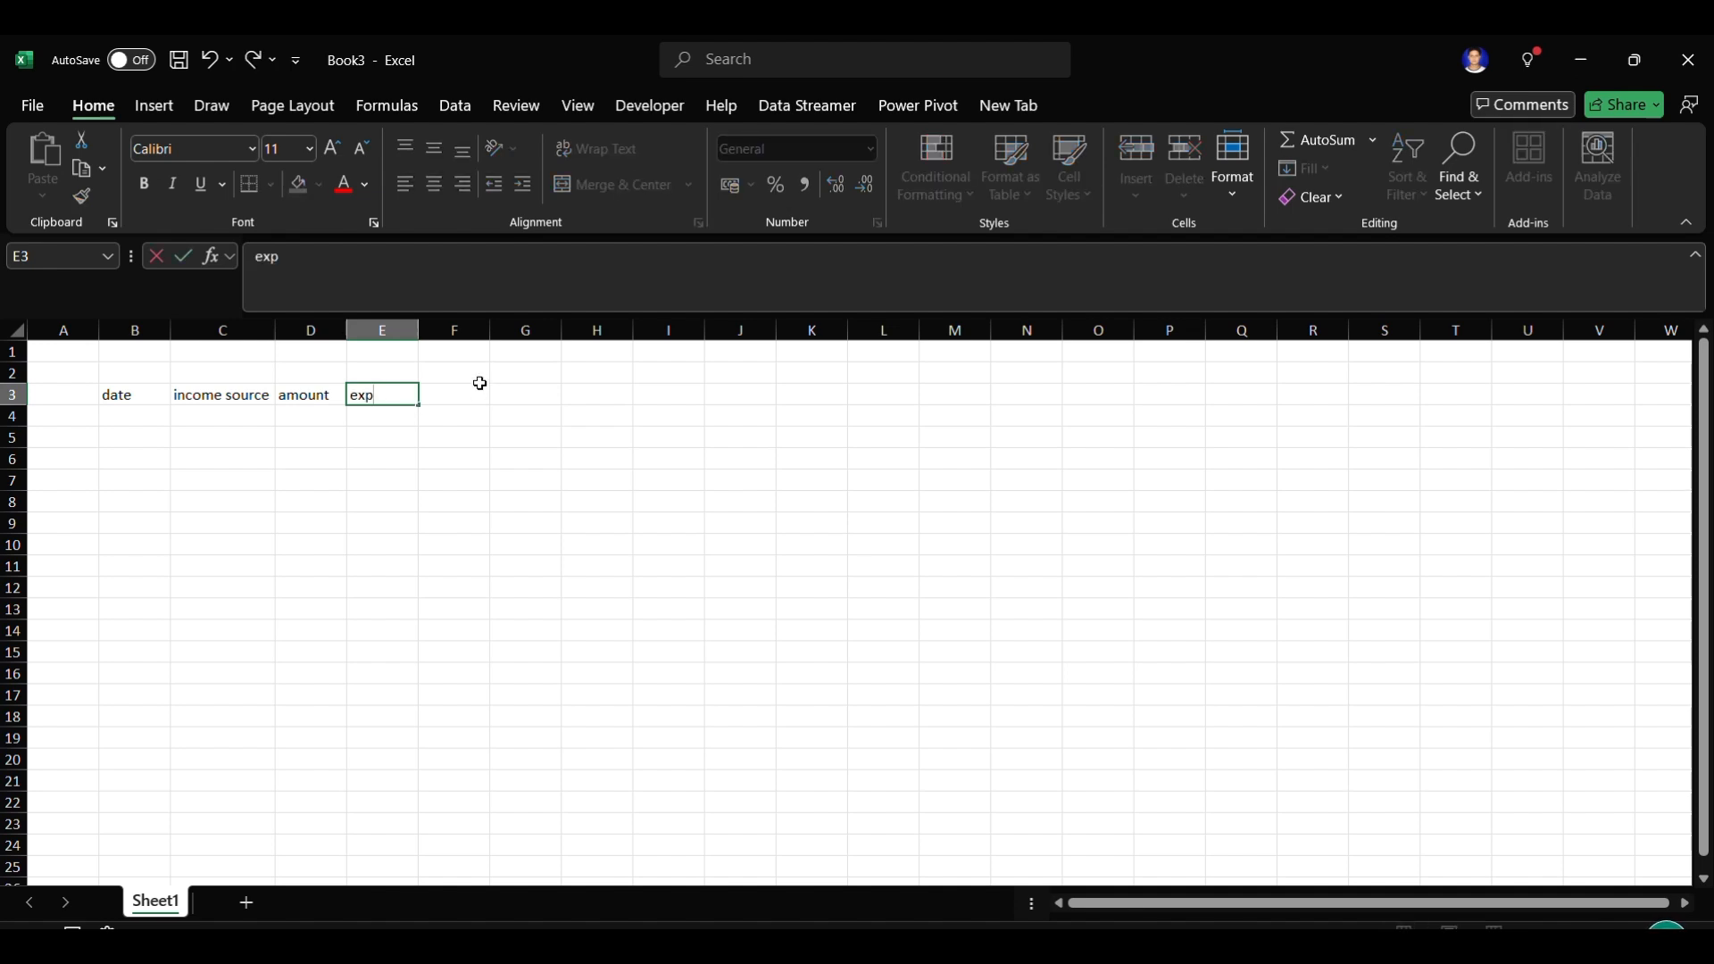
click(455, 395)
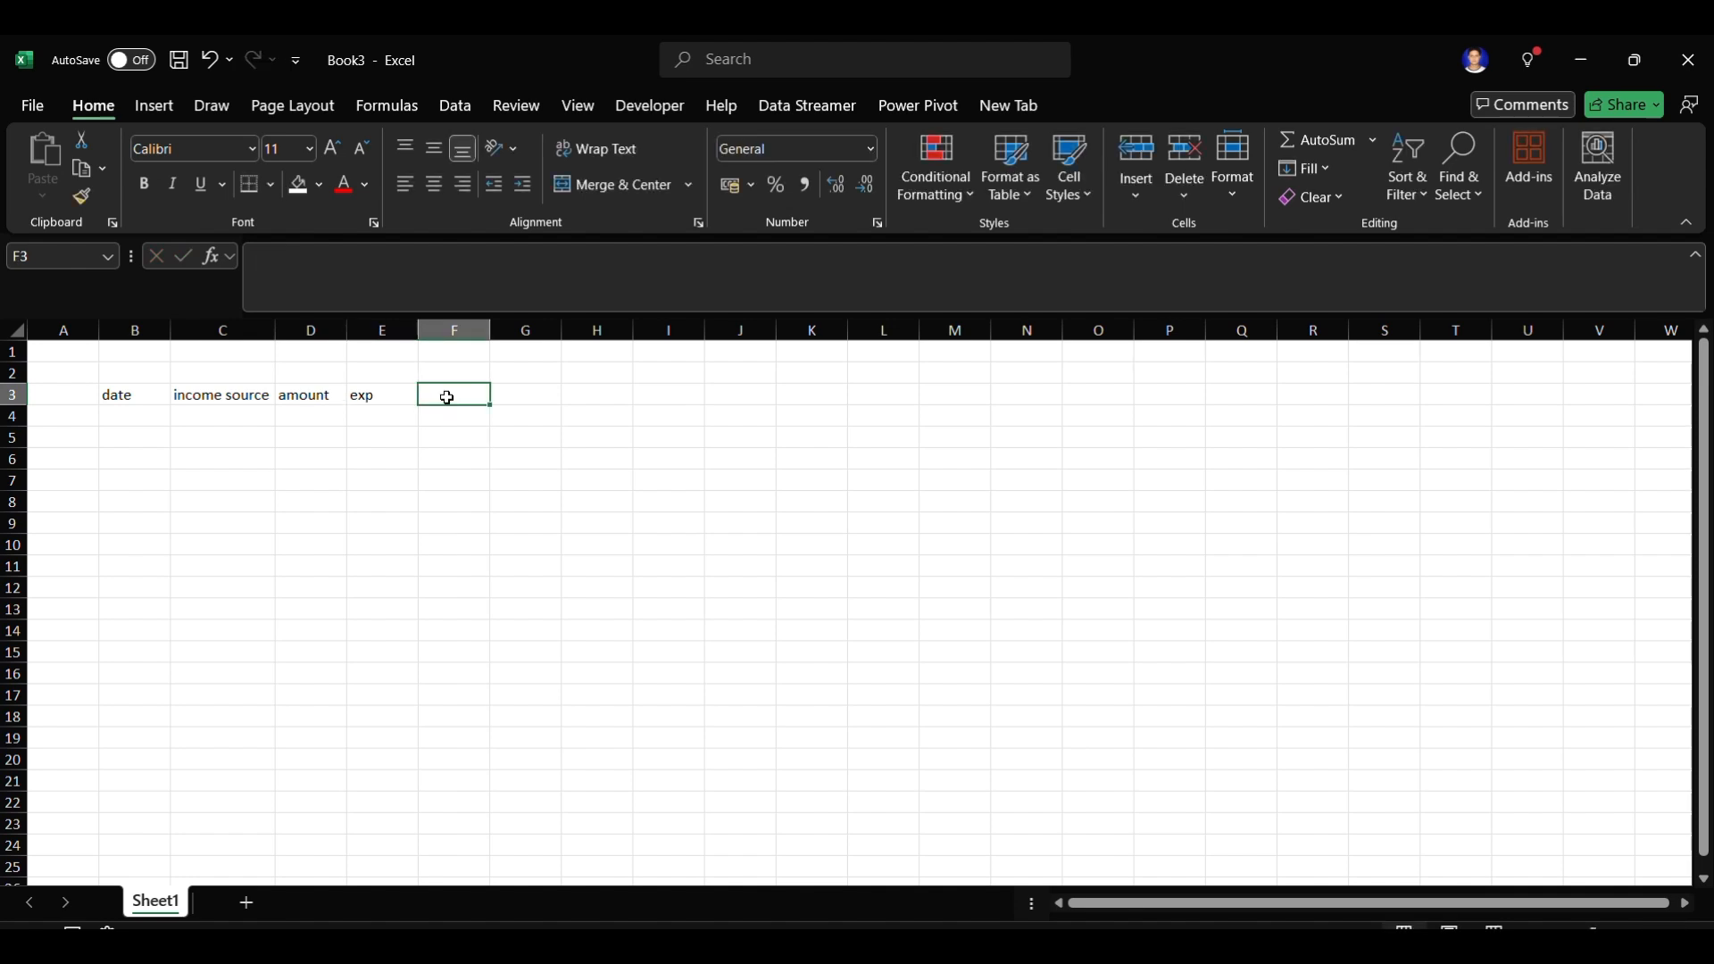
text(amoiunt)
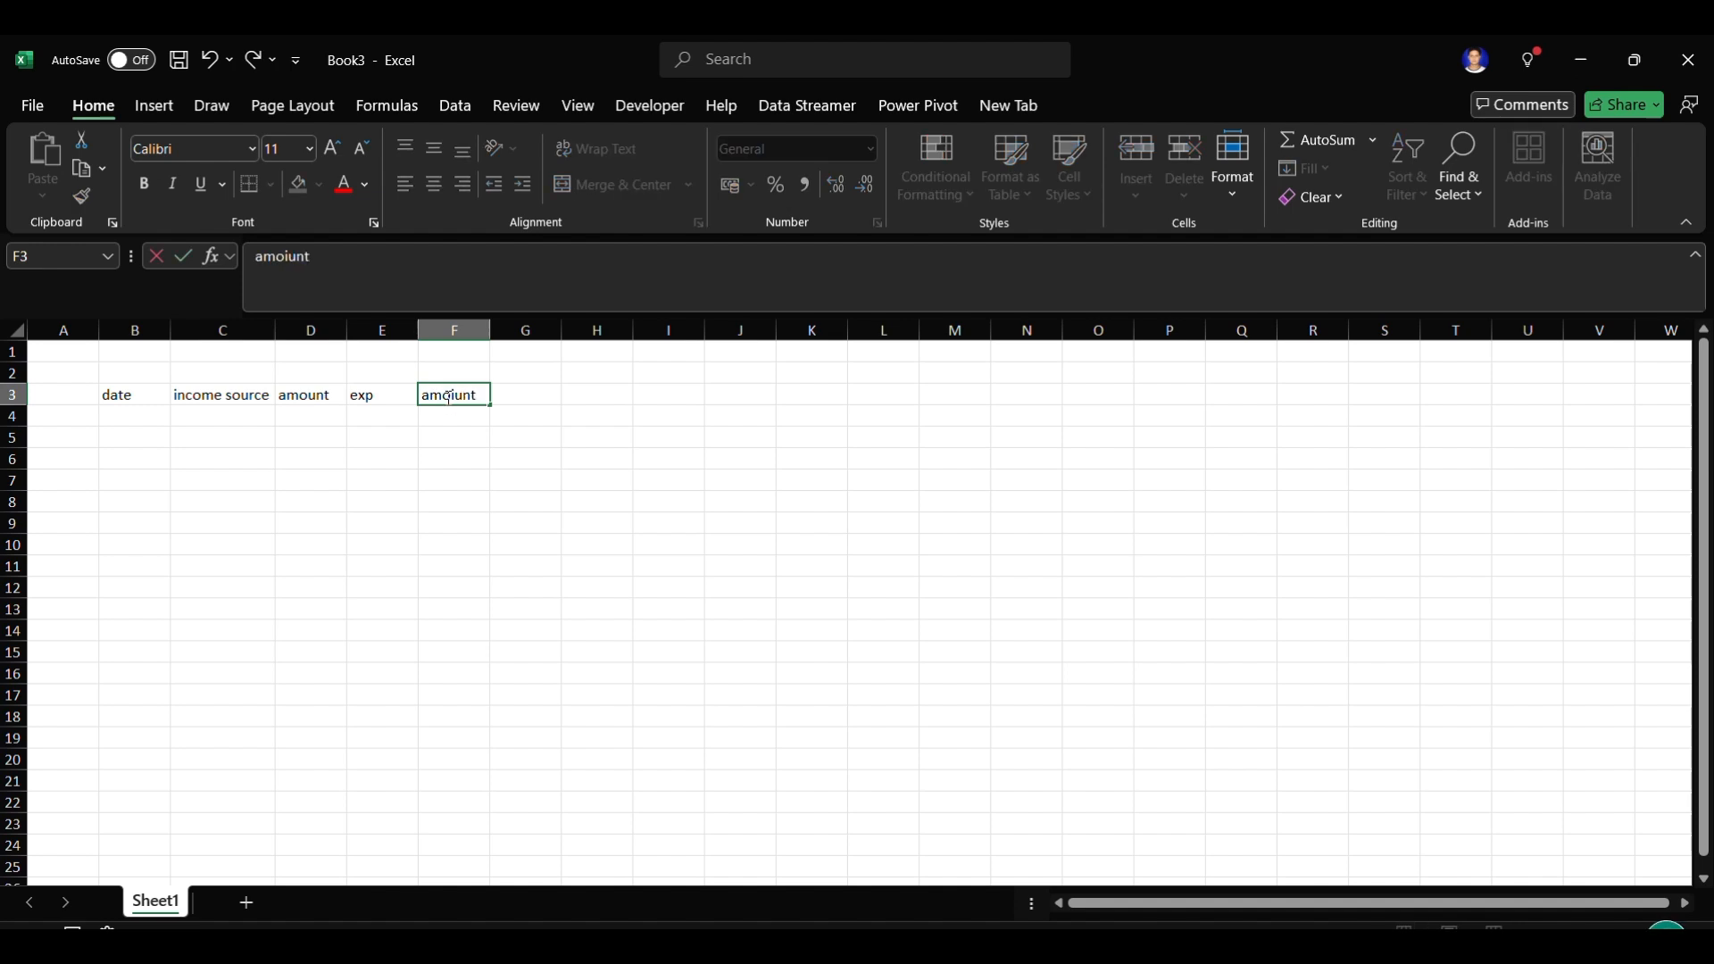
click(119, 394)
- Enter 1 sep in B4 and fill the date series down to 10-Sep in B13
click(127, 418)
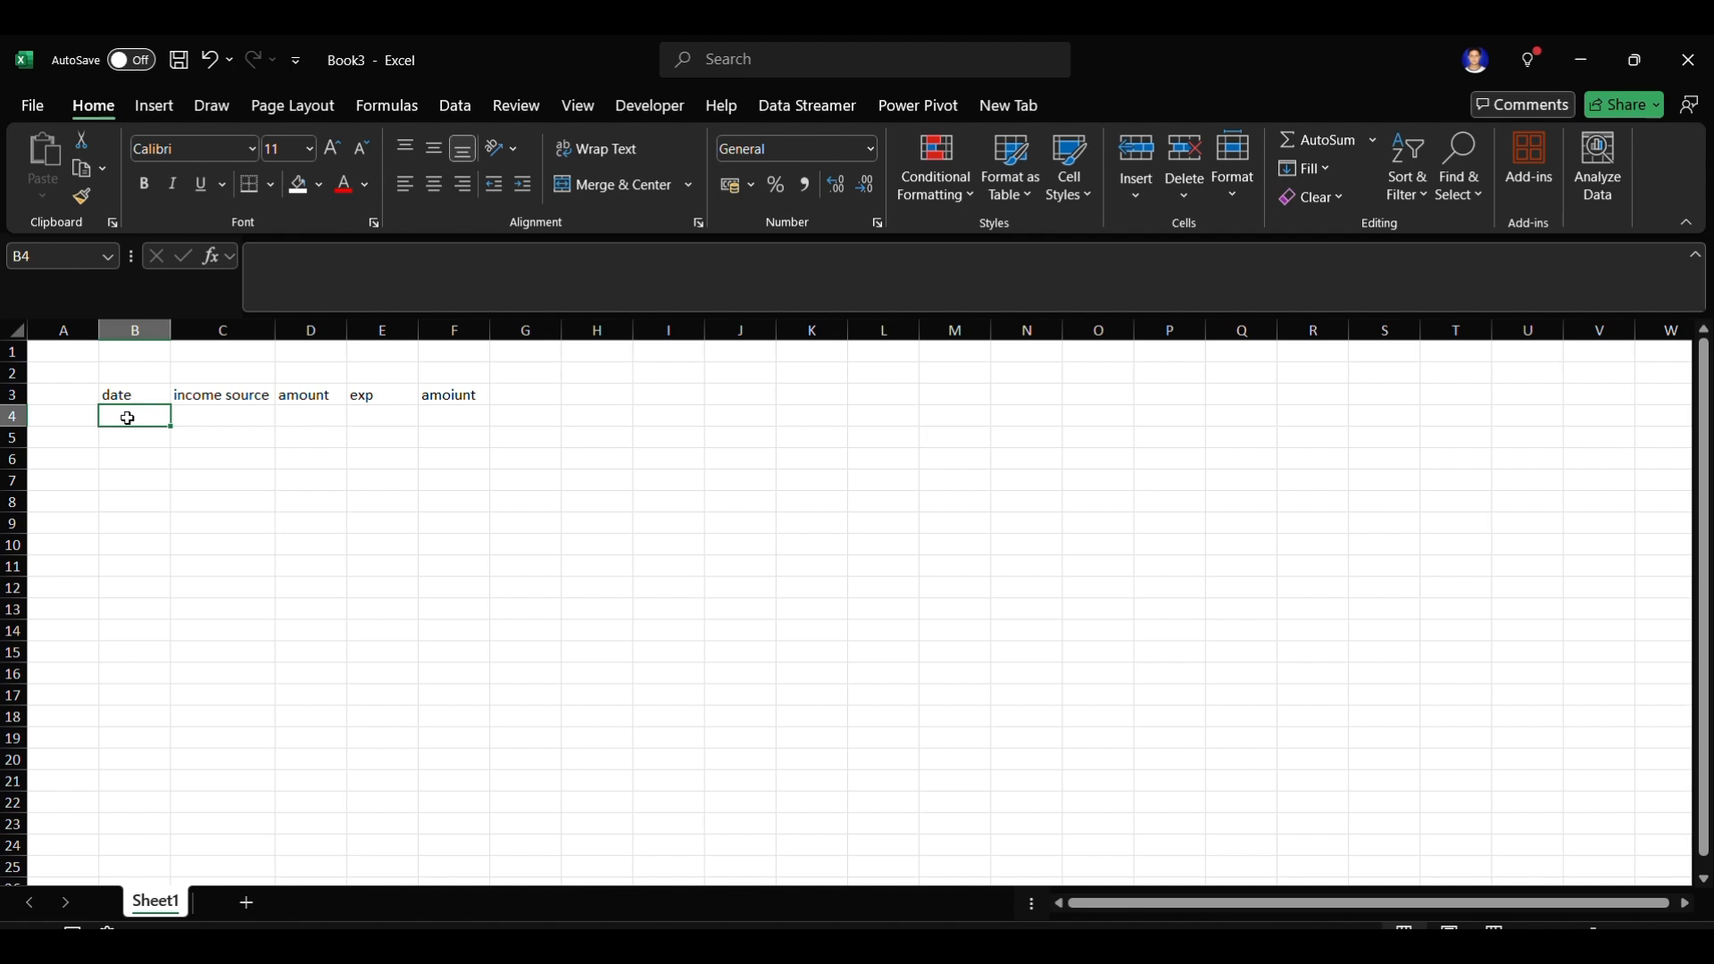
text(1 sep)
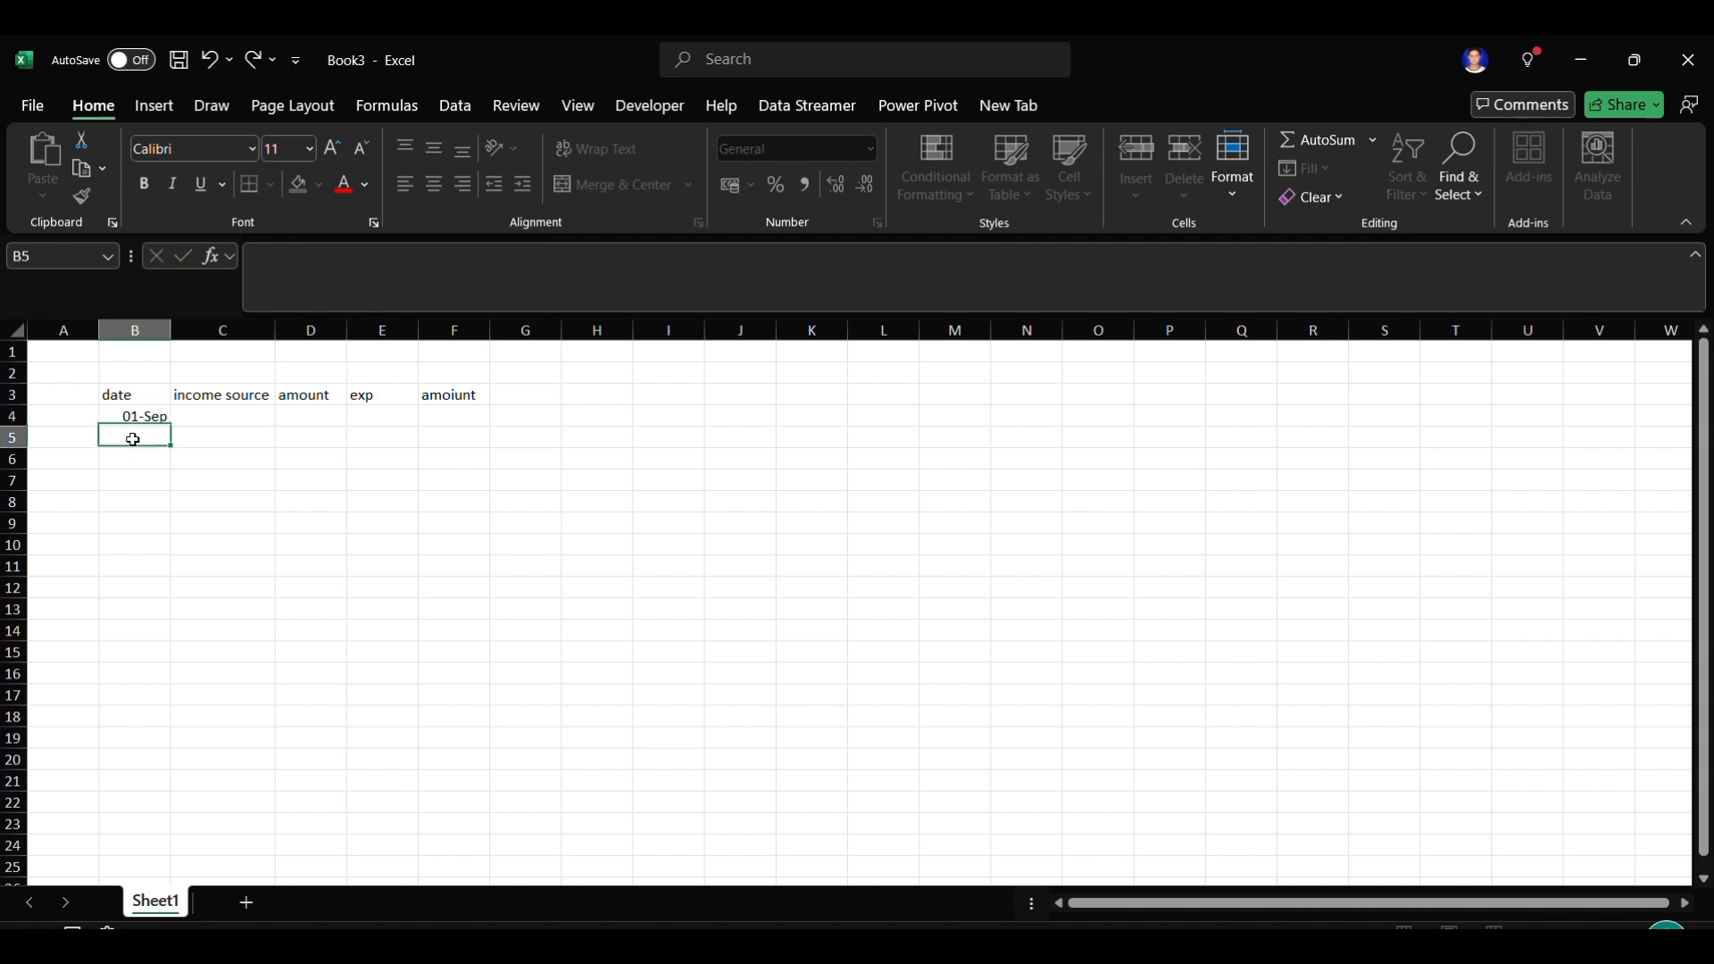
key(Return)
click(131, 416)
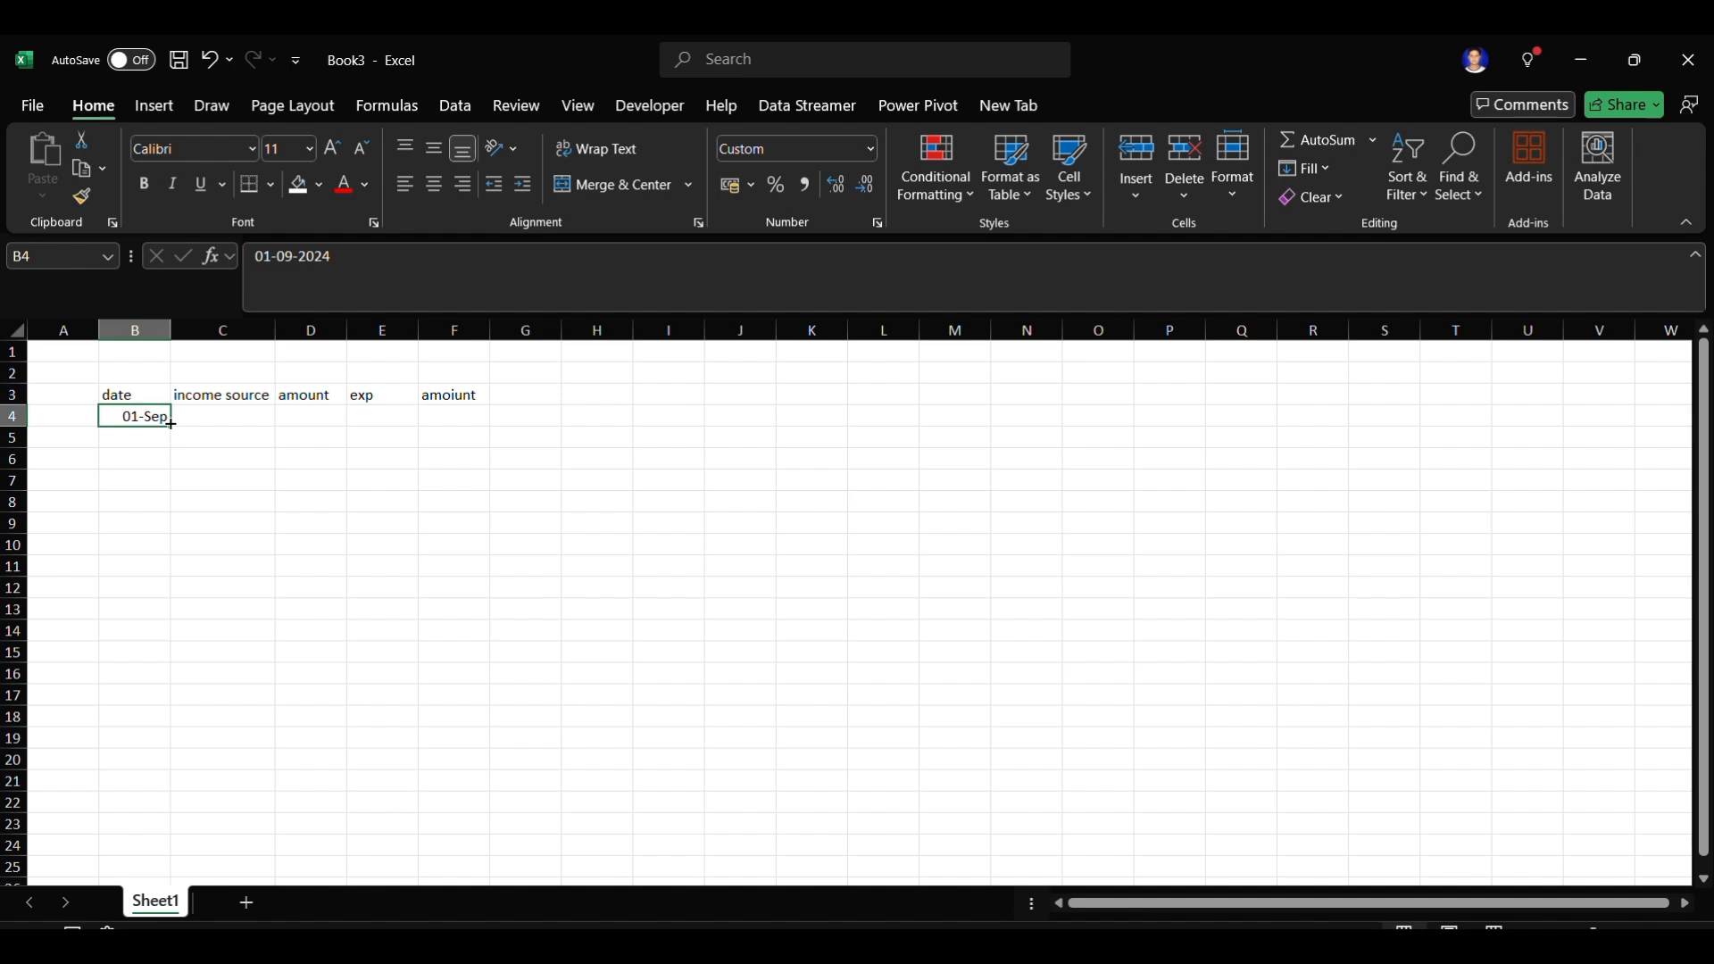
drag(171, 423, 181, 616)
click(207, 415)
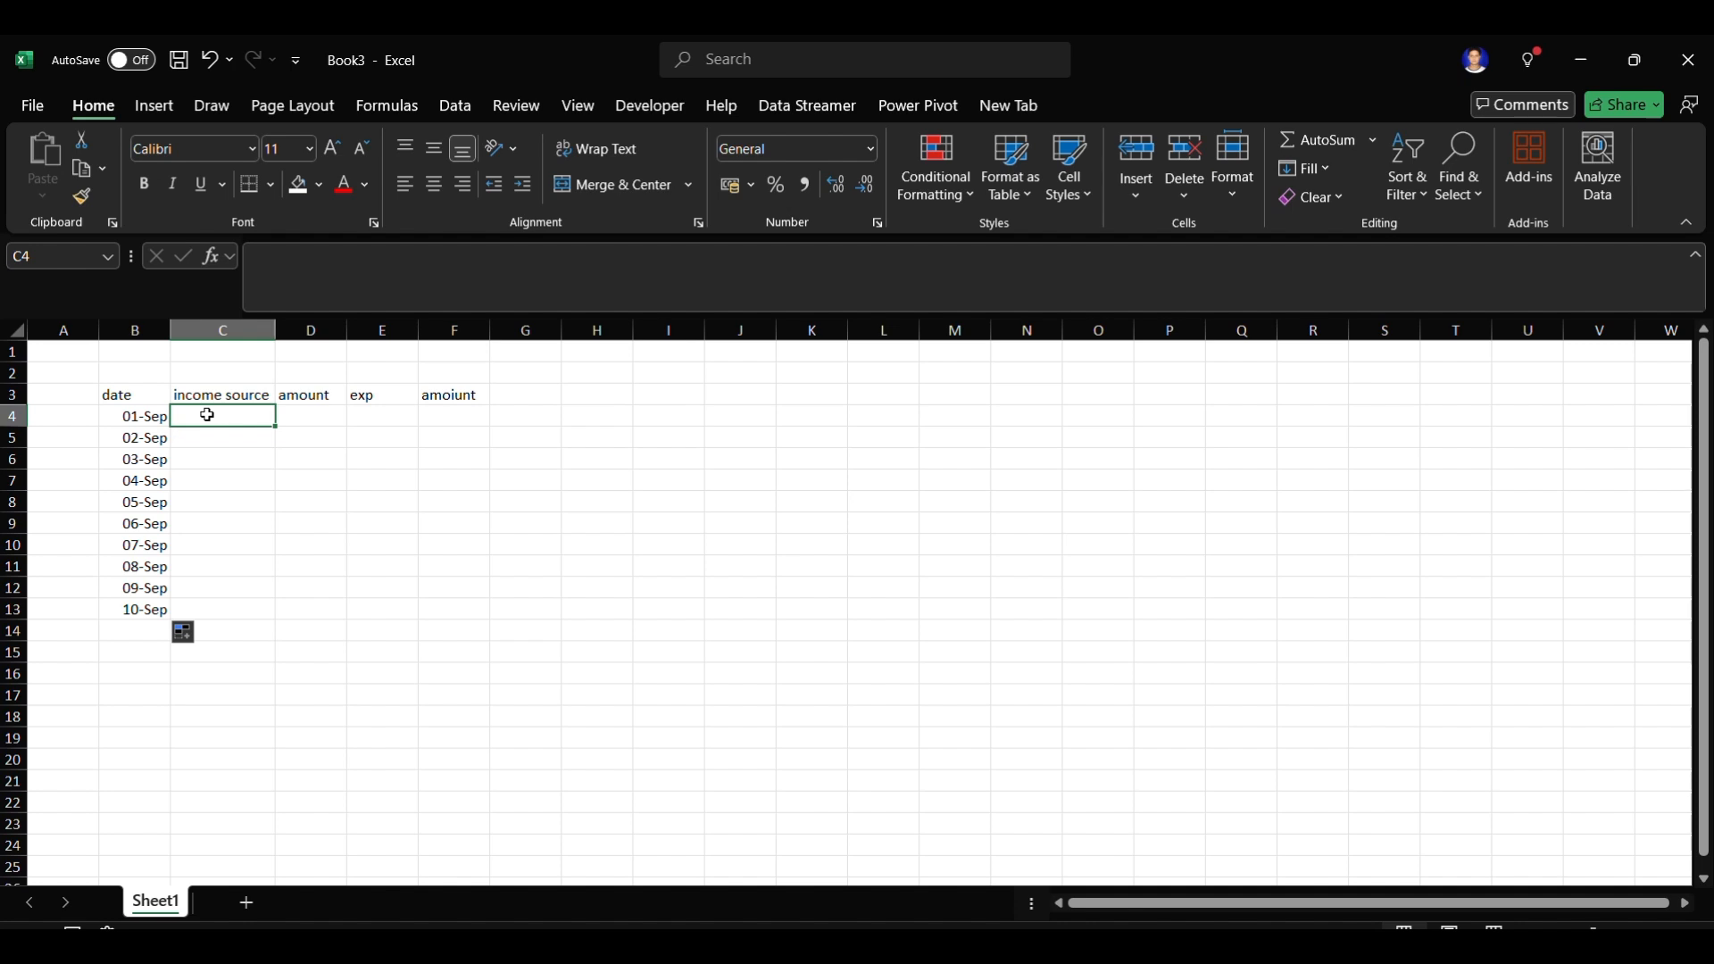
click(114, 416)
click(143, 439)
click(141, 503)
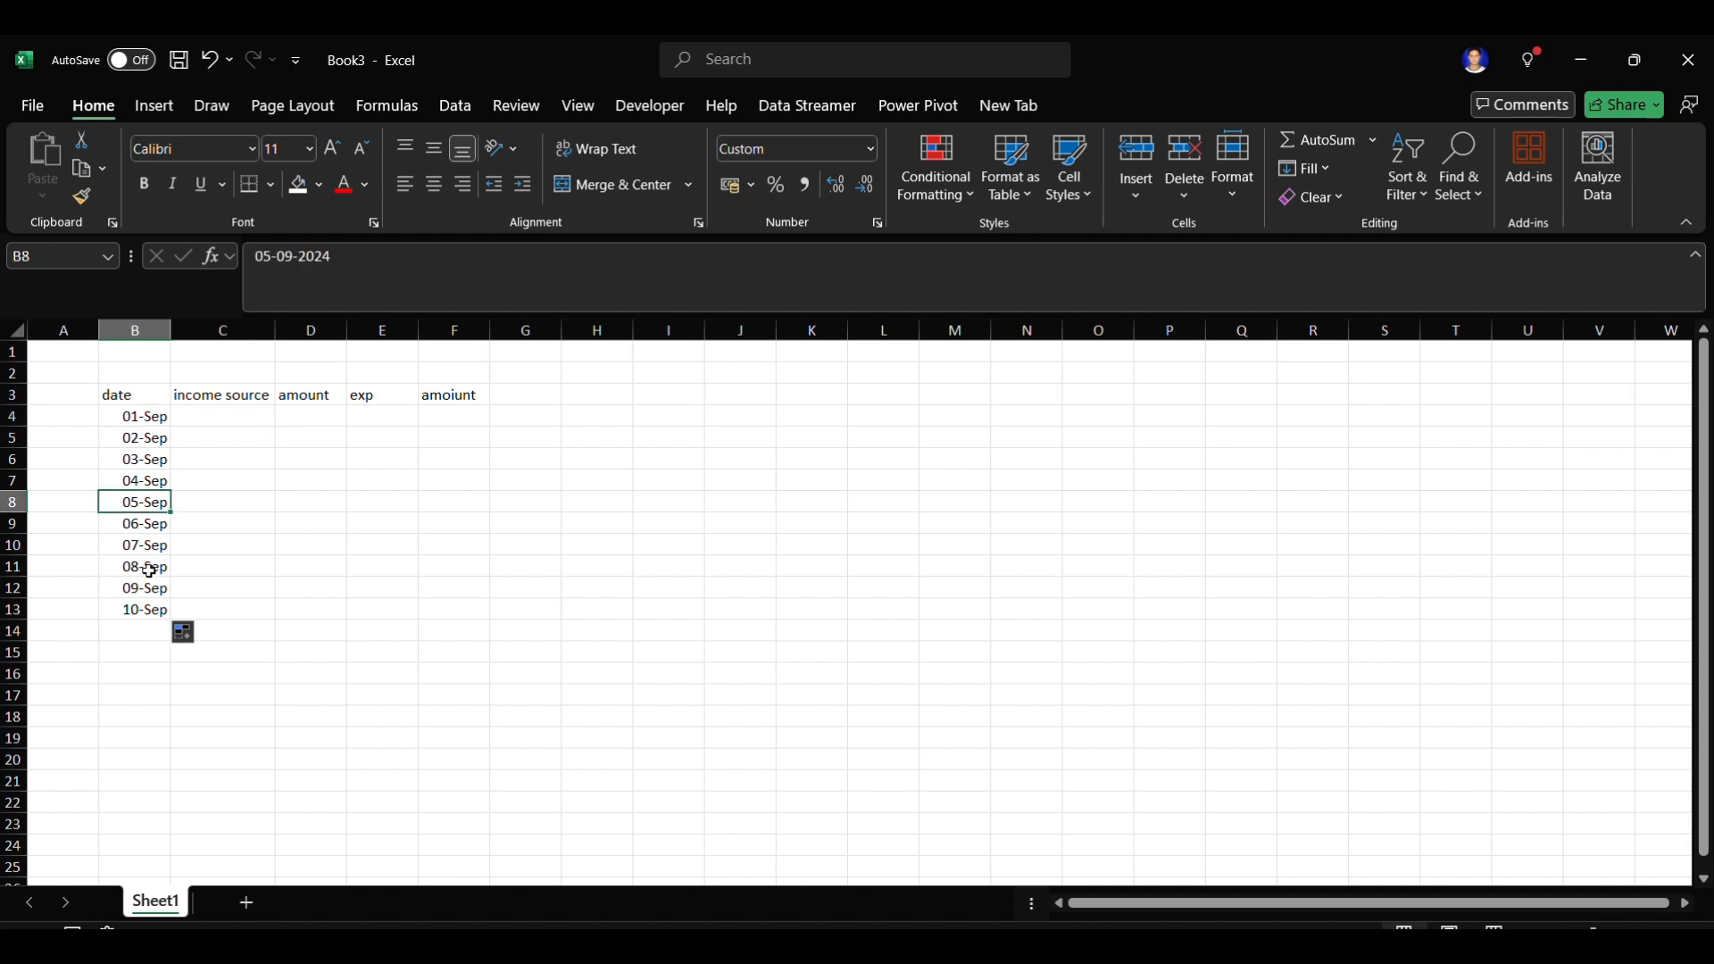
- Fill in the 01-Sep row with income source "rent", amount 400, expense "food" and expense amount 300
click(225, 426)
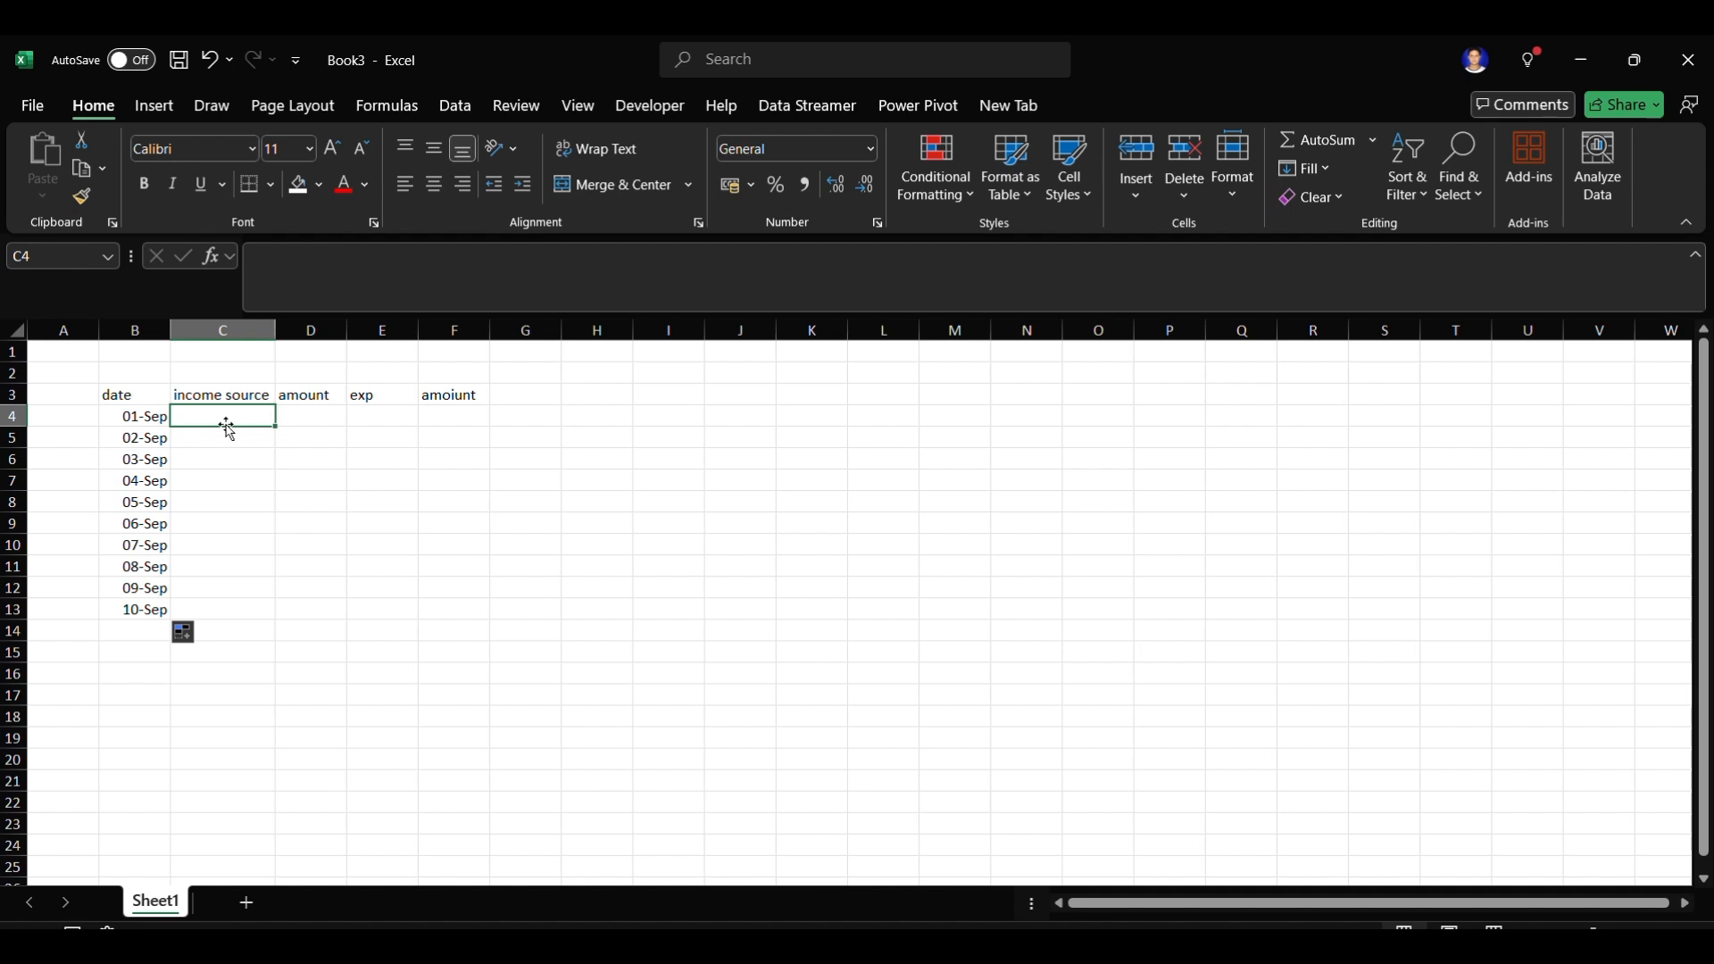
text(rent)
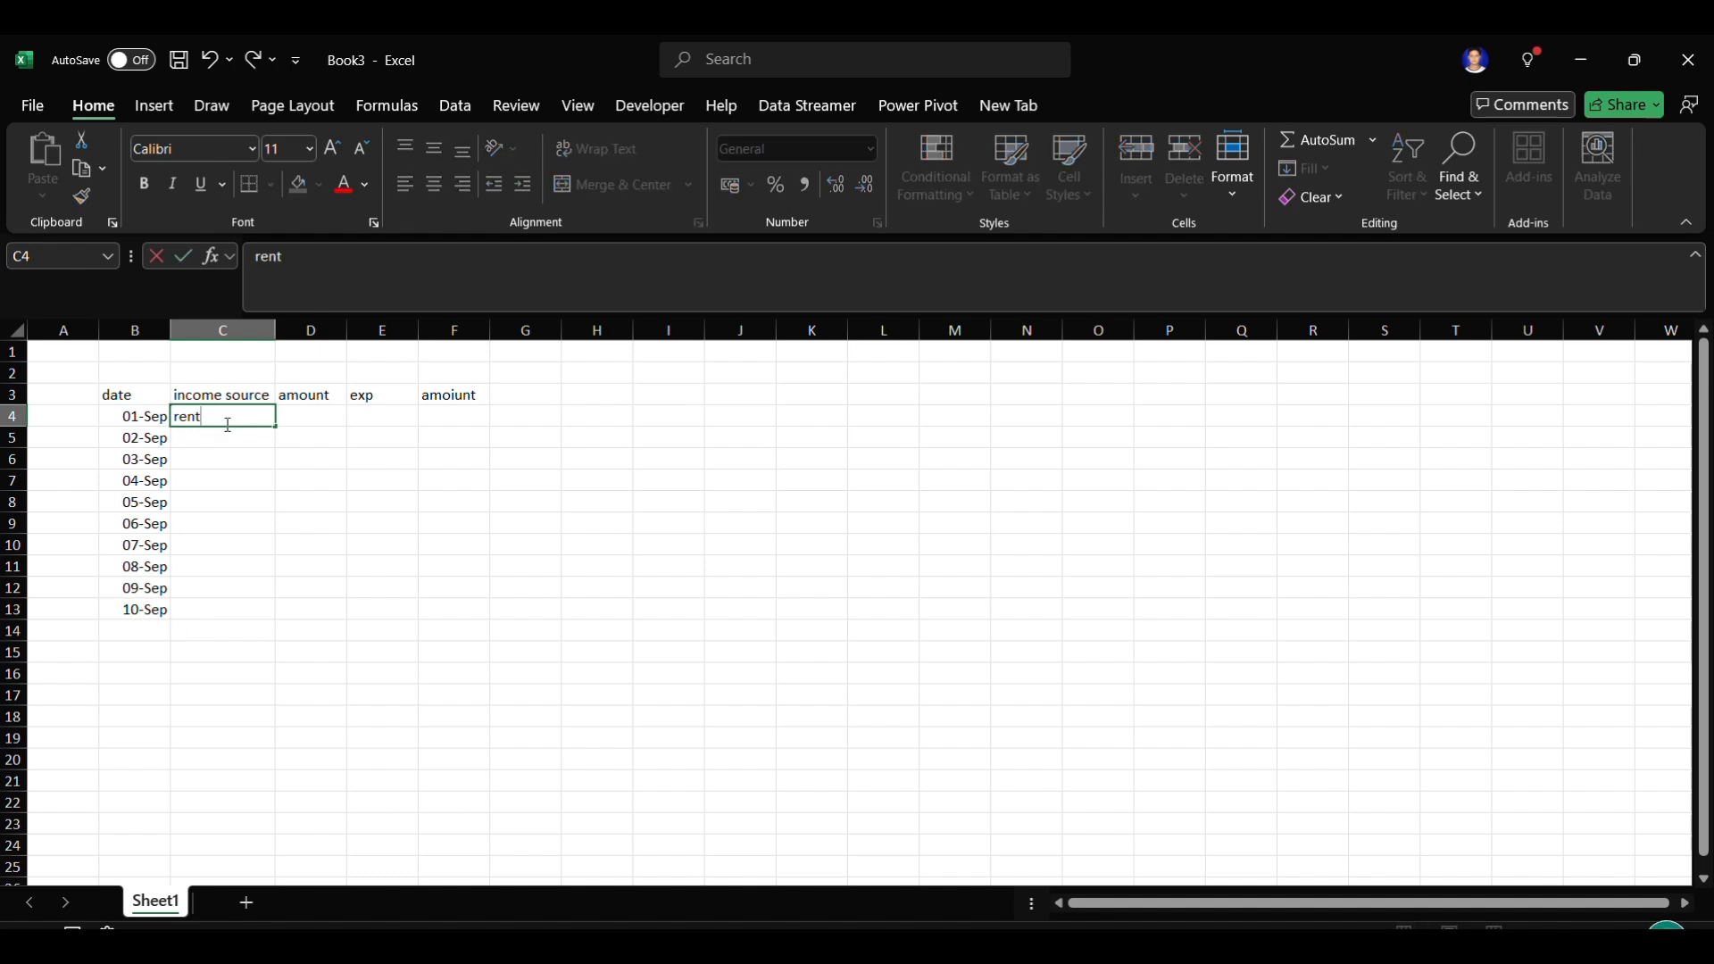
key(Tab)
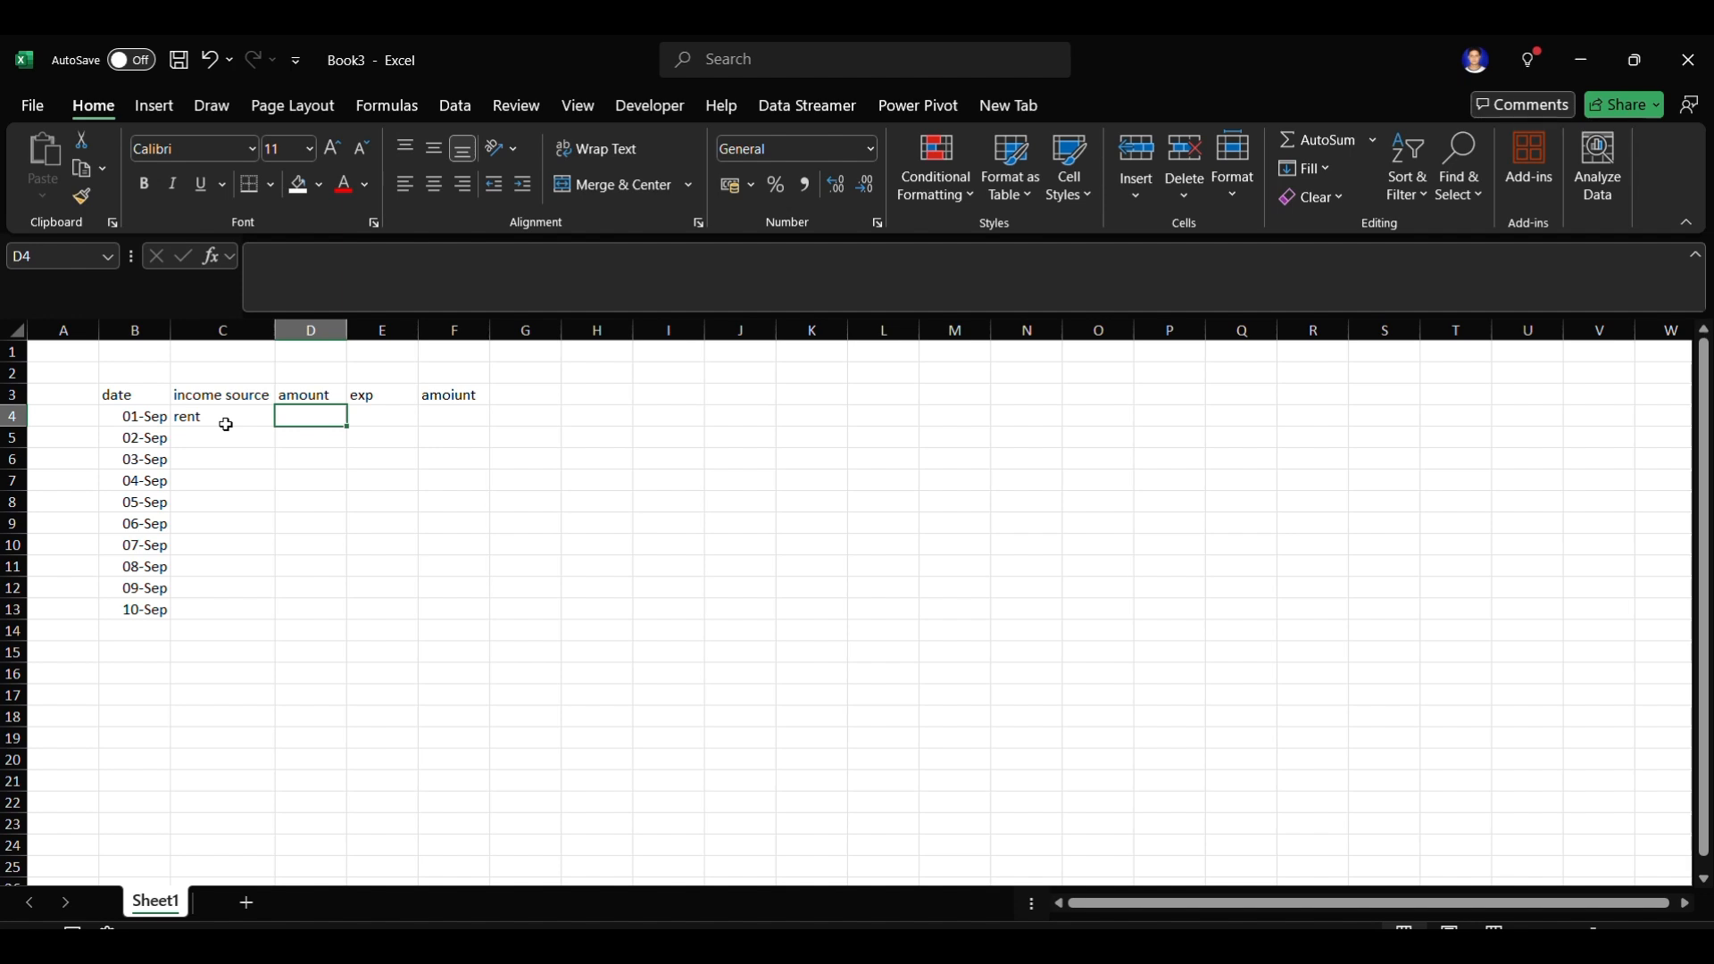
text(400)
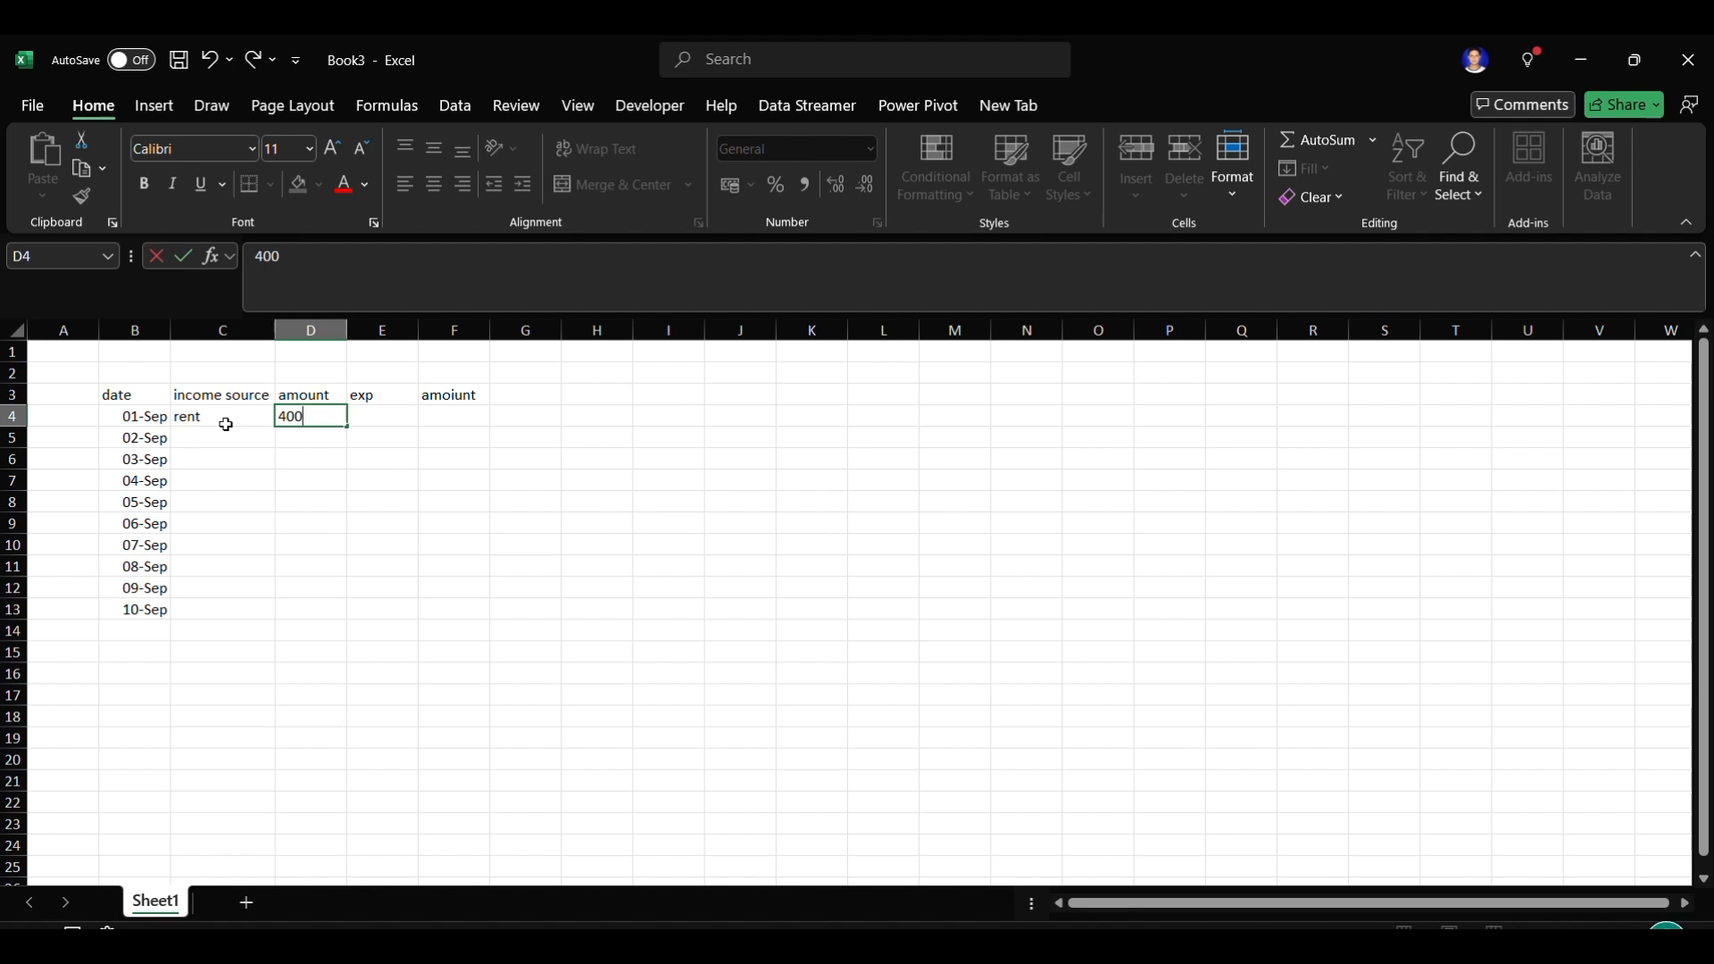
key(Tab)
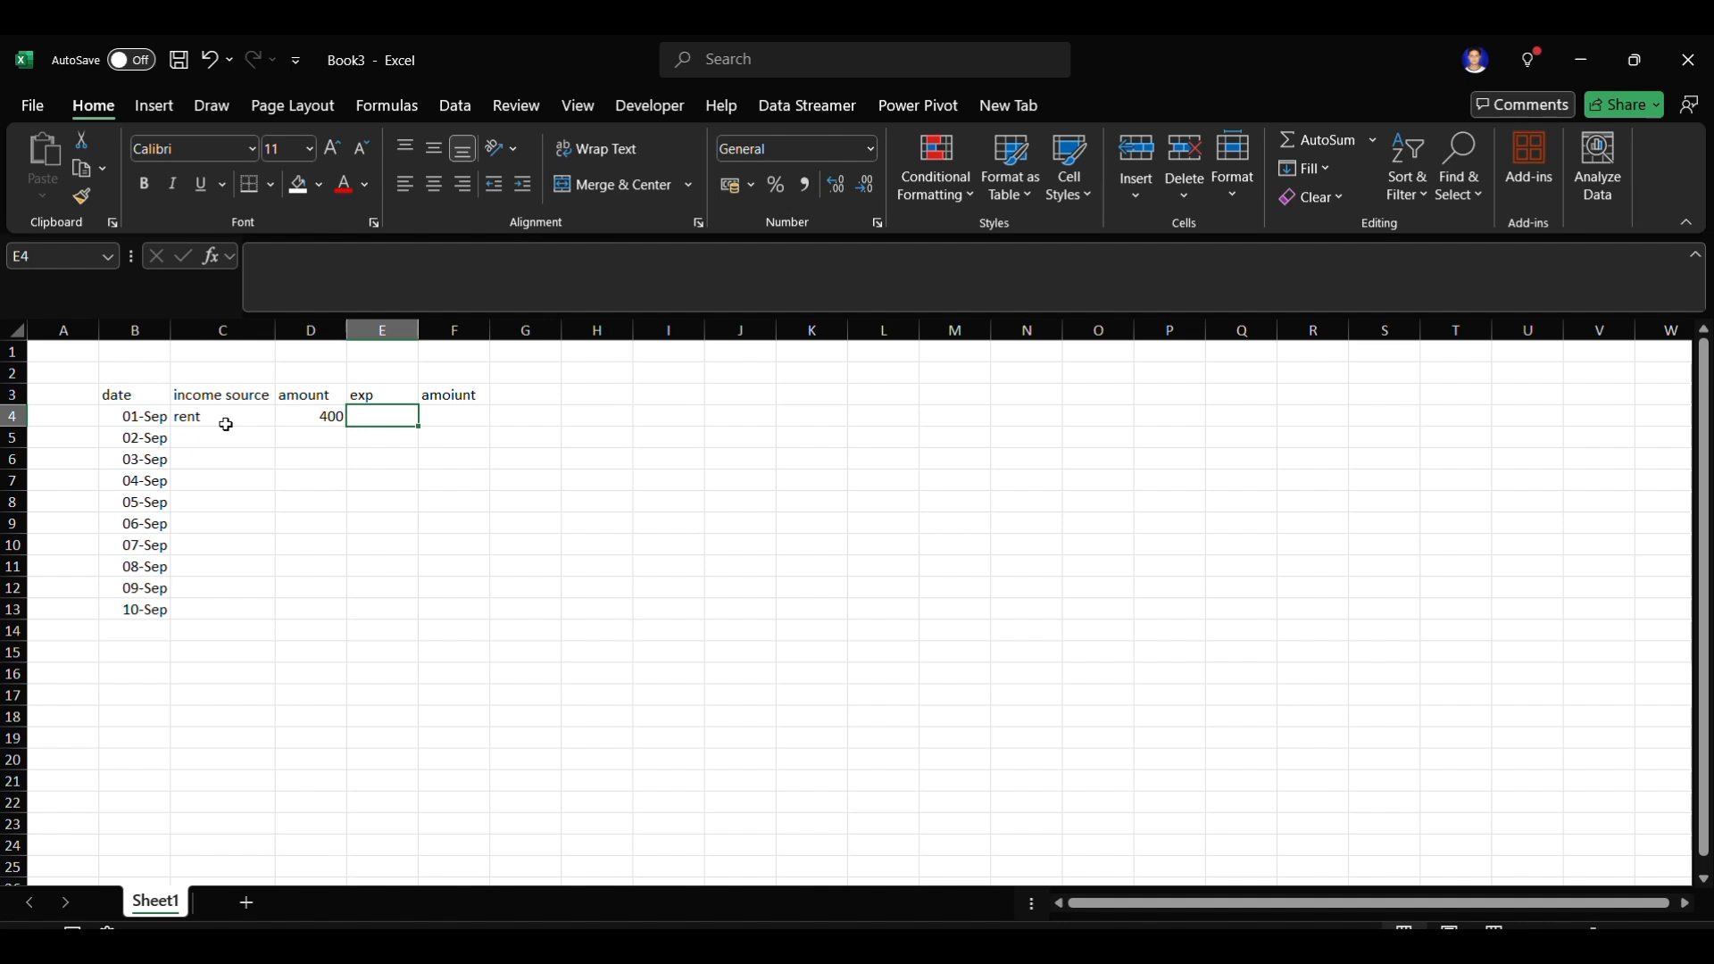
text(food)
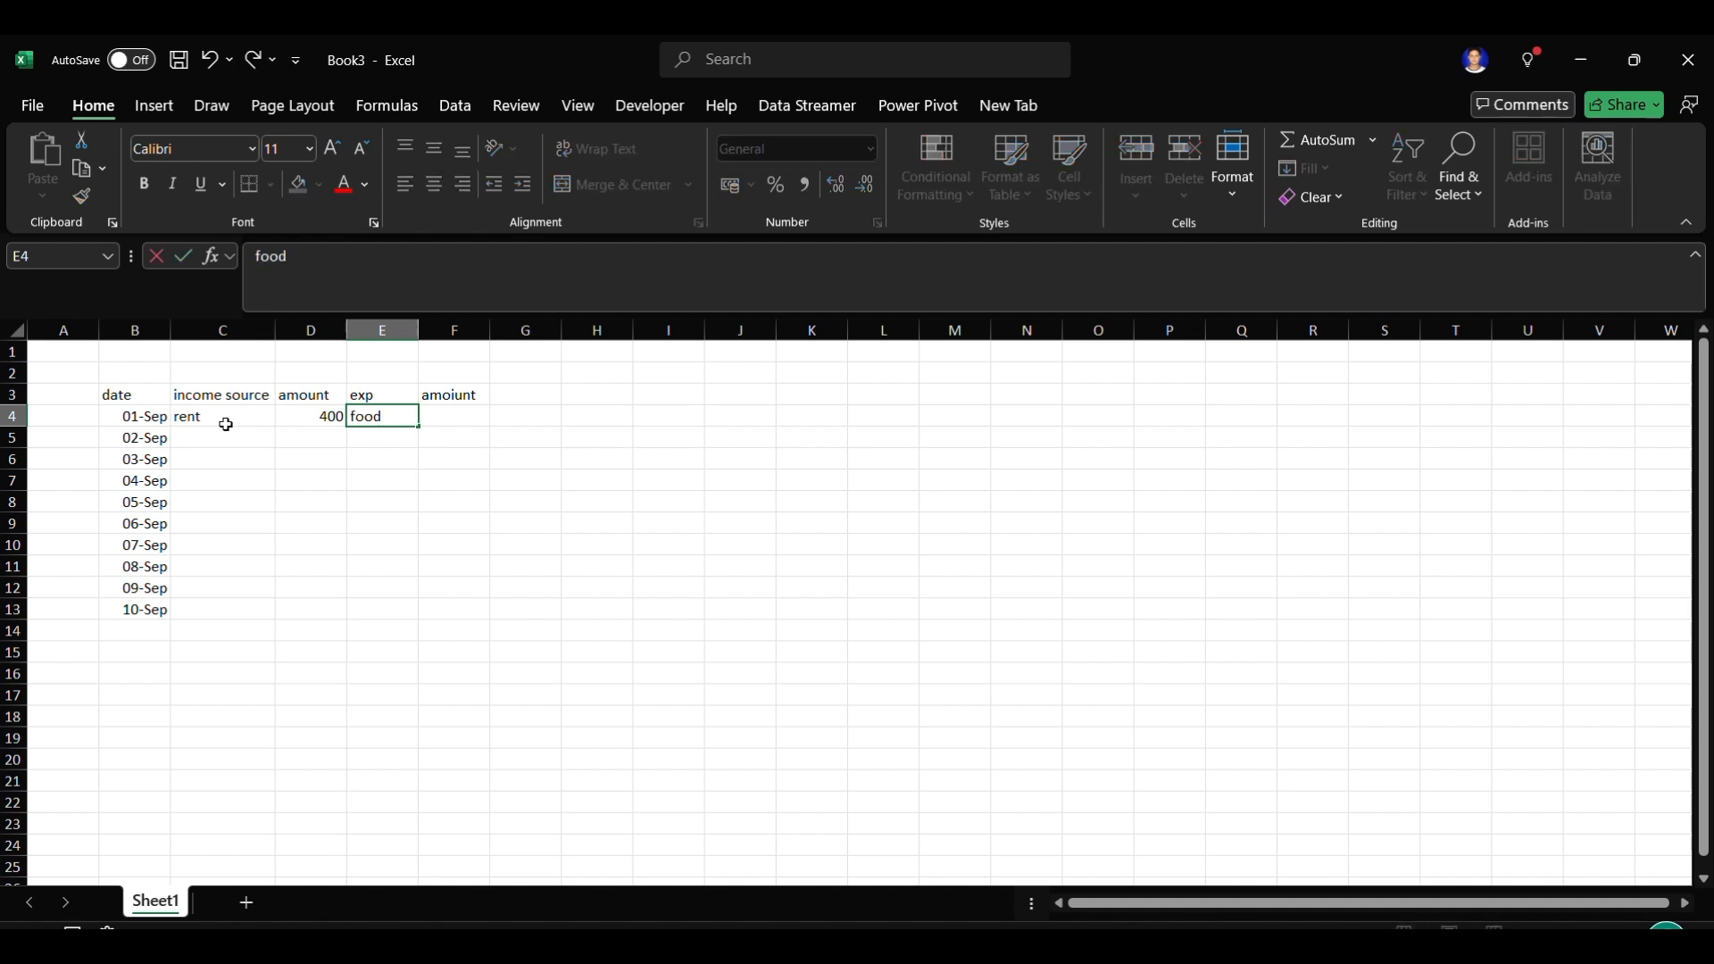
key(Tab)
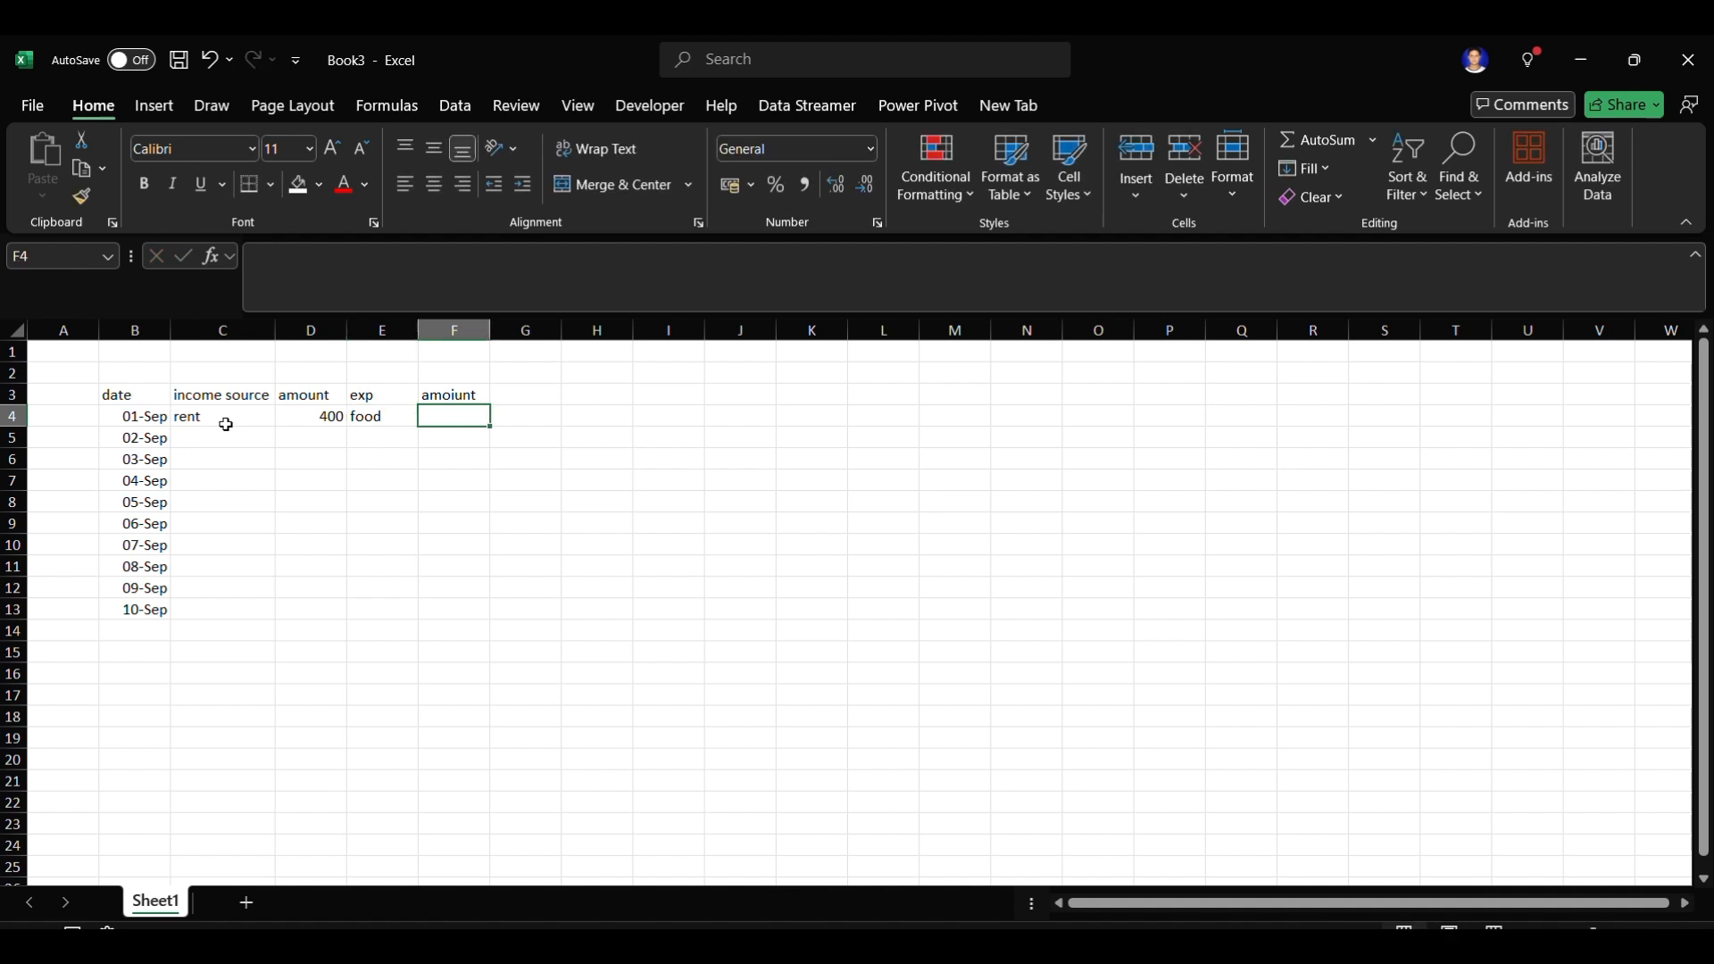
text(300)
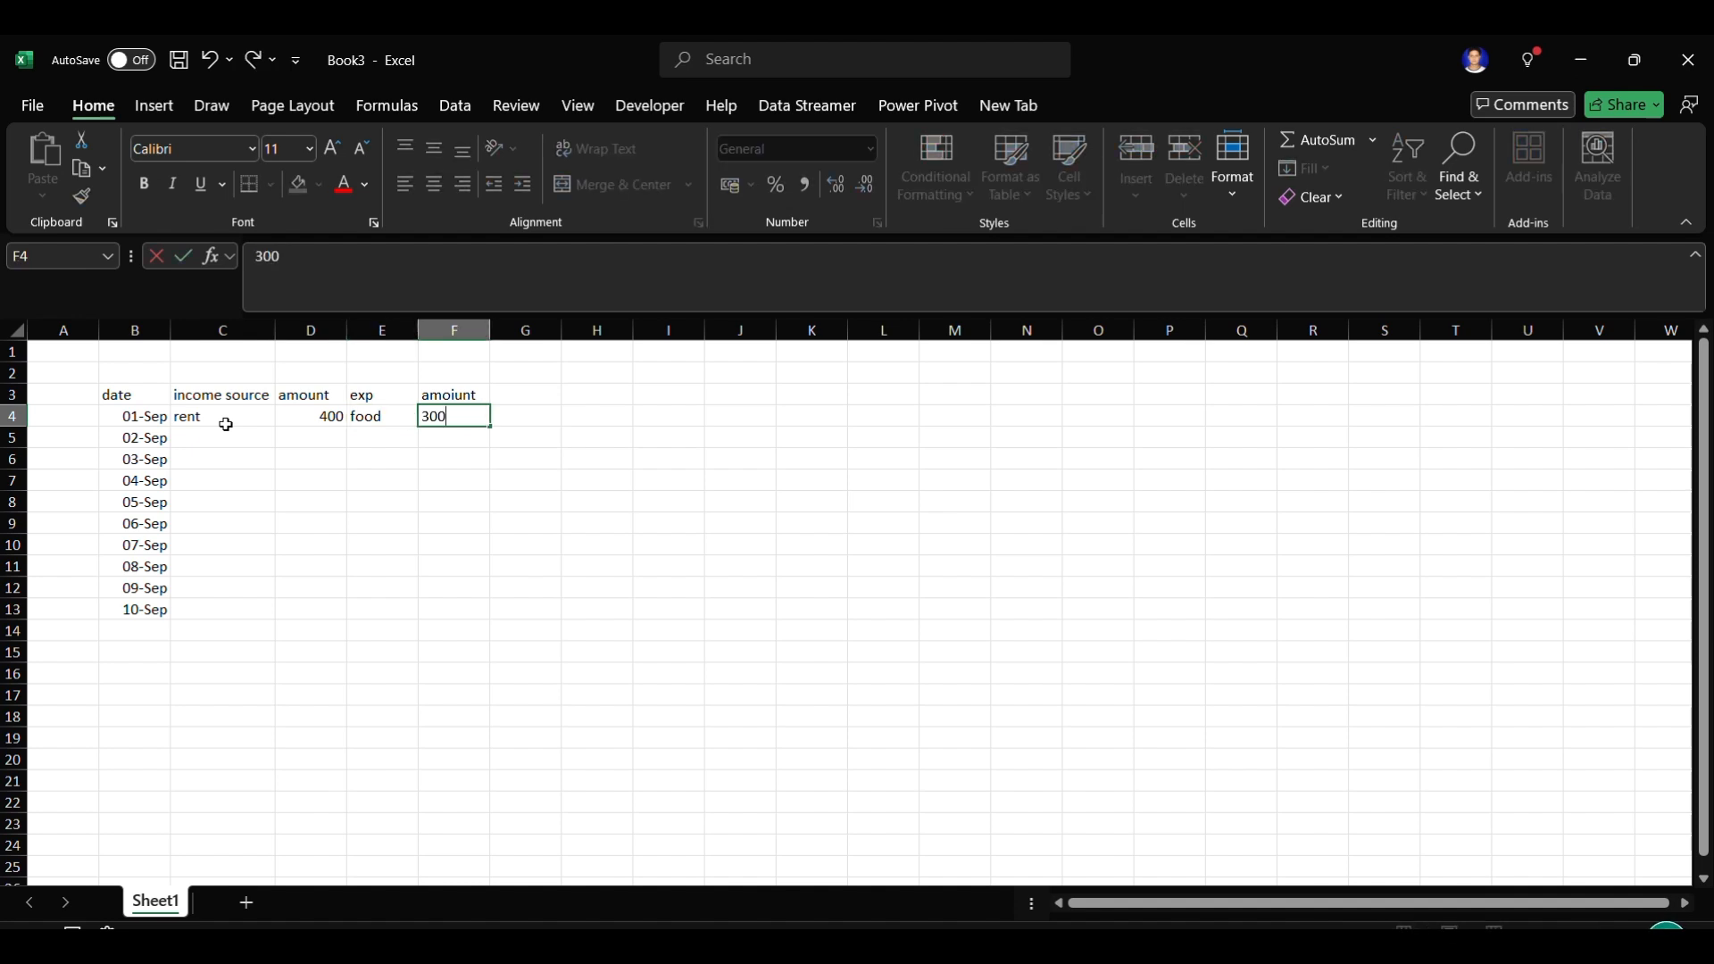
key(Left)
key(Left)
key(Down)
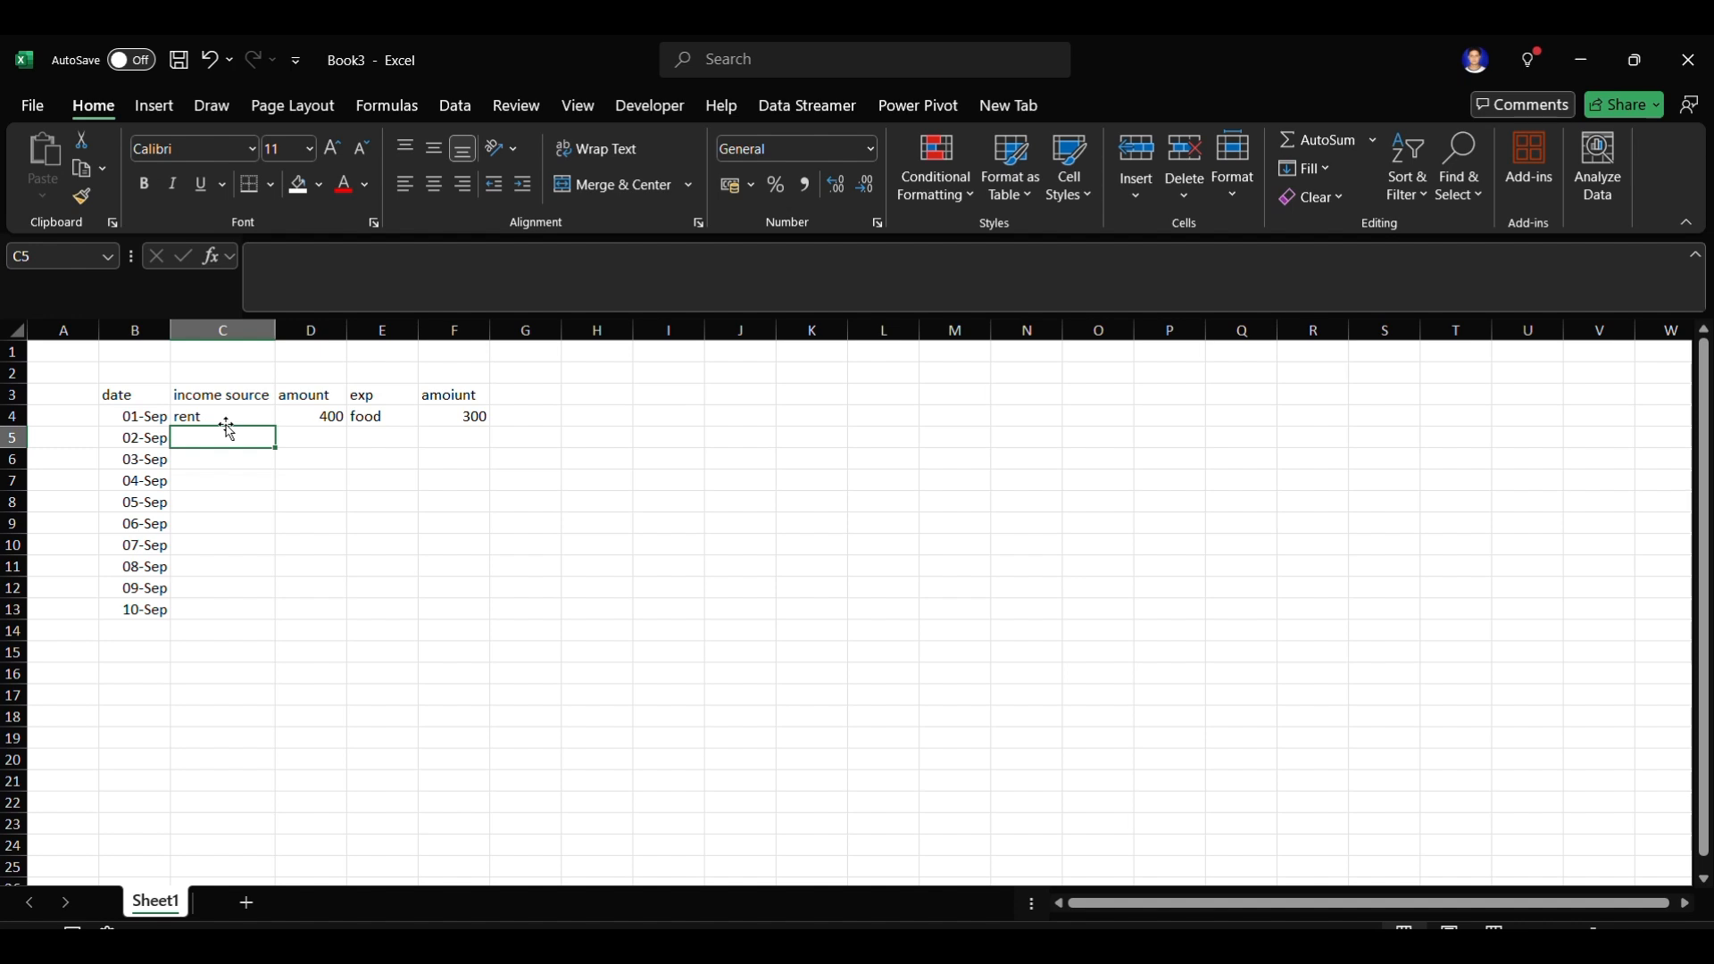
- Fill in the 02-Sep row with income source "mf", amount 200, expense "gas" and expense amount 200
text(mf)
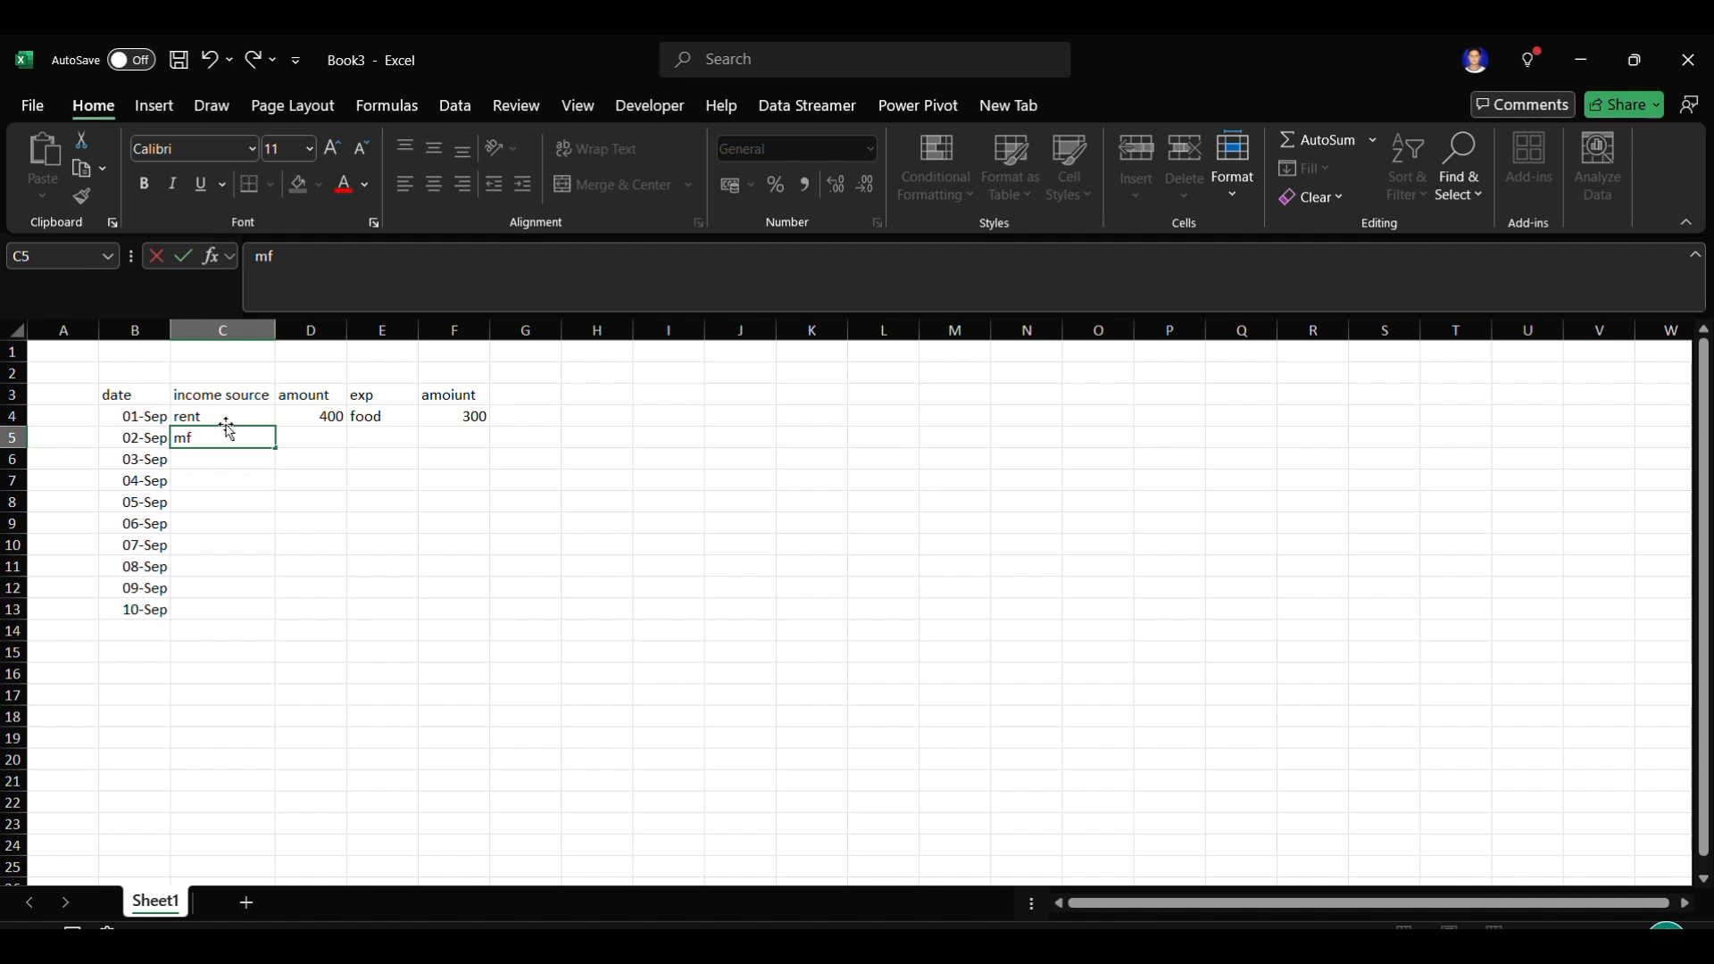
key(Tab)
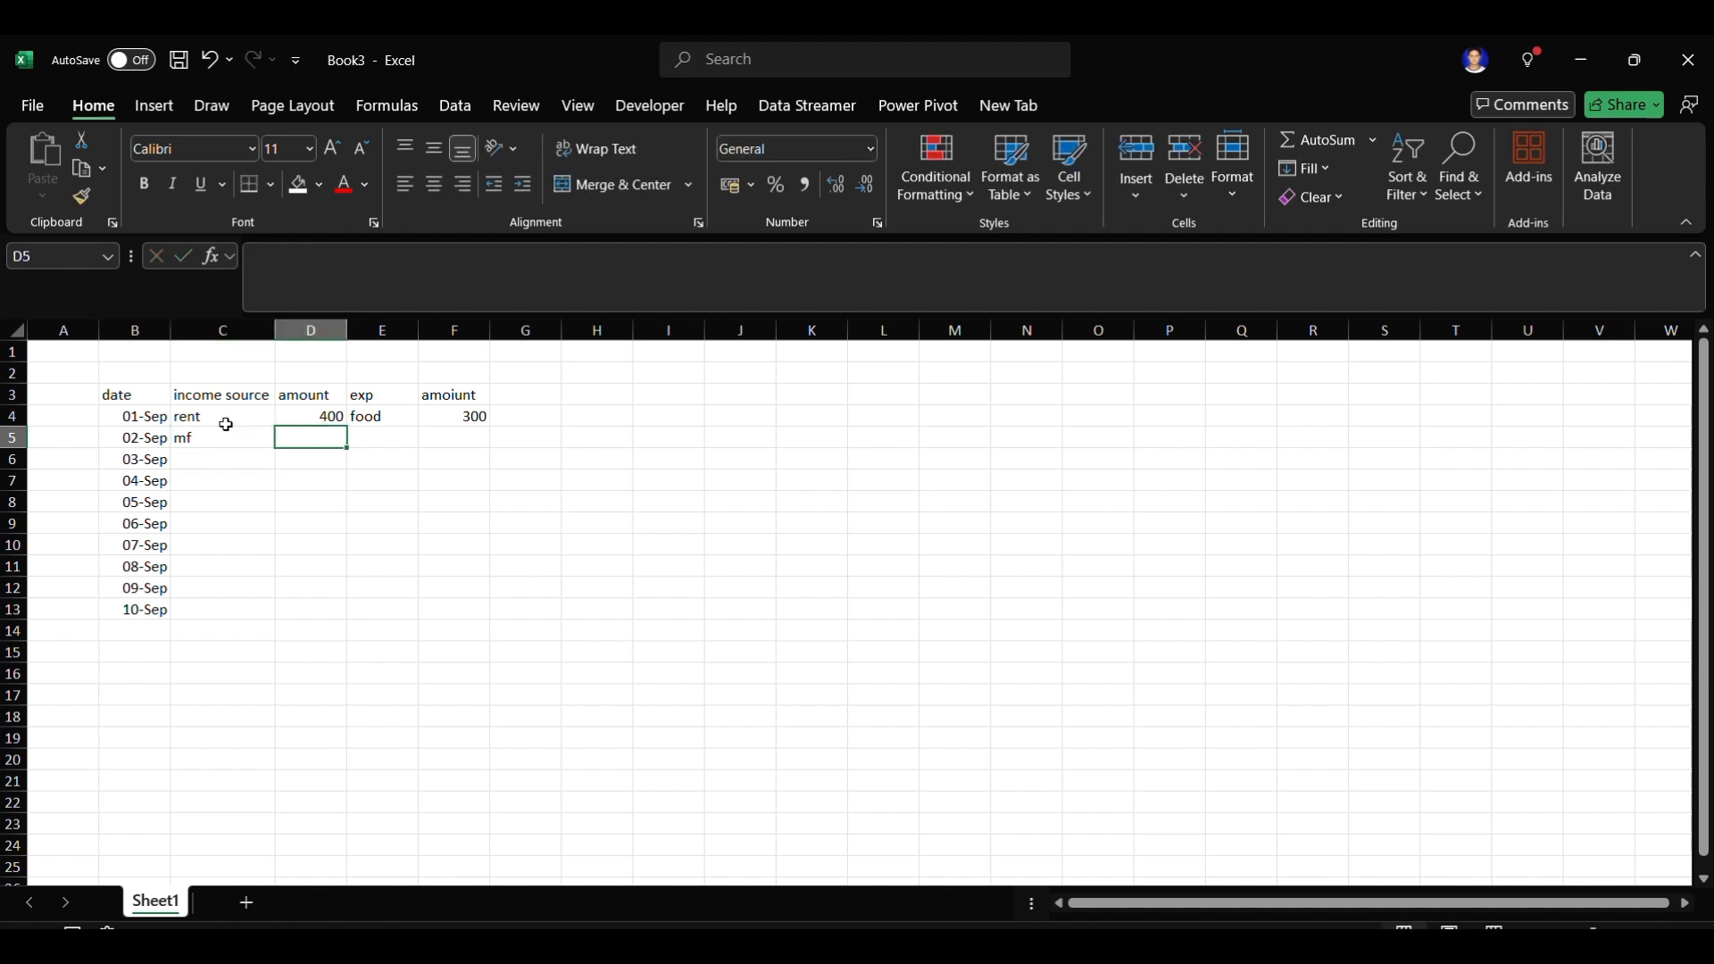
text(200)
key(Tab)
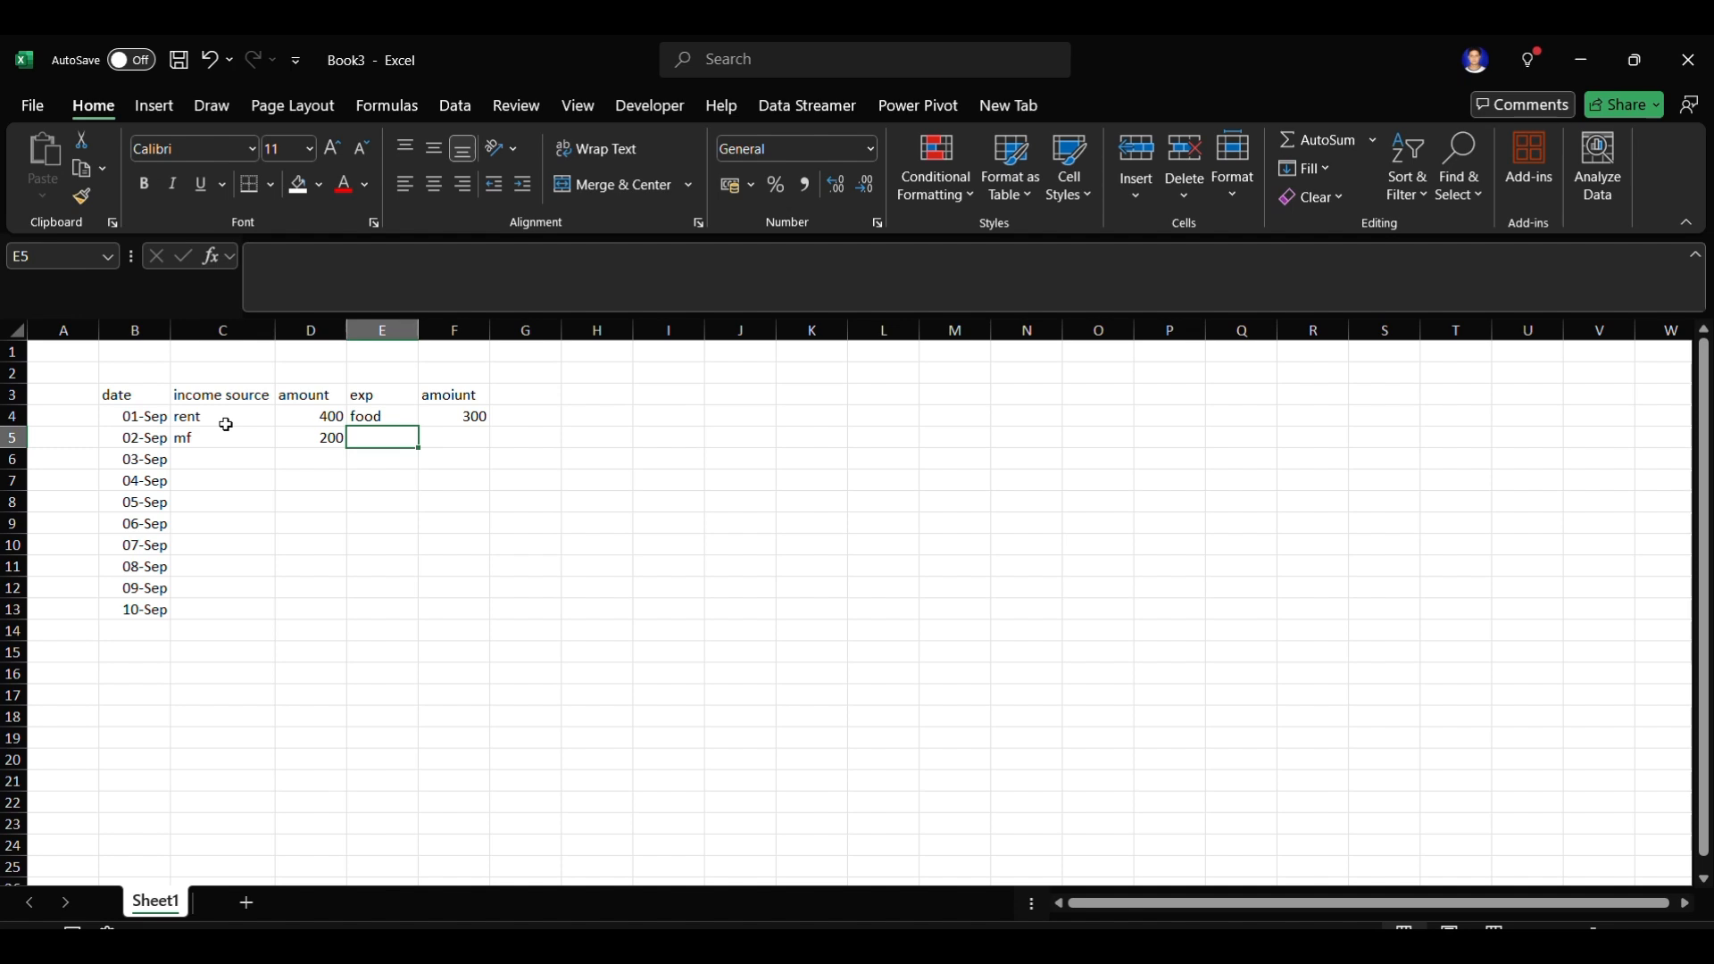
text(gas)
key(Tab)
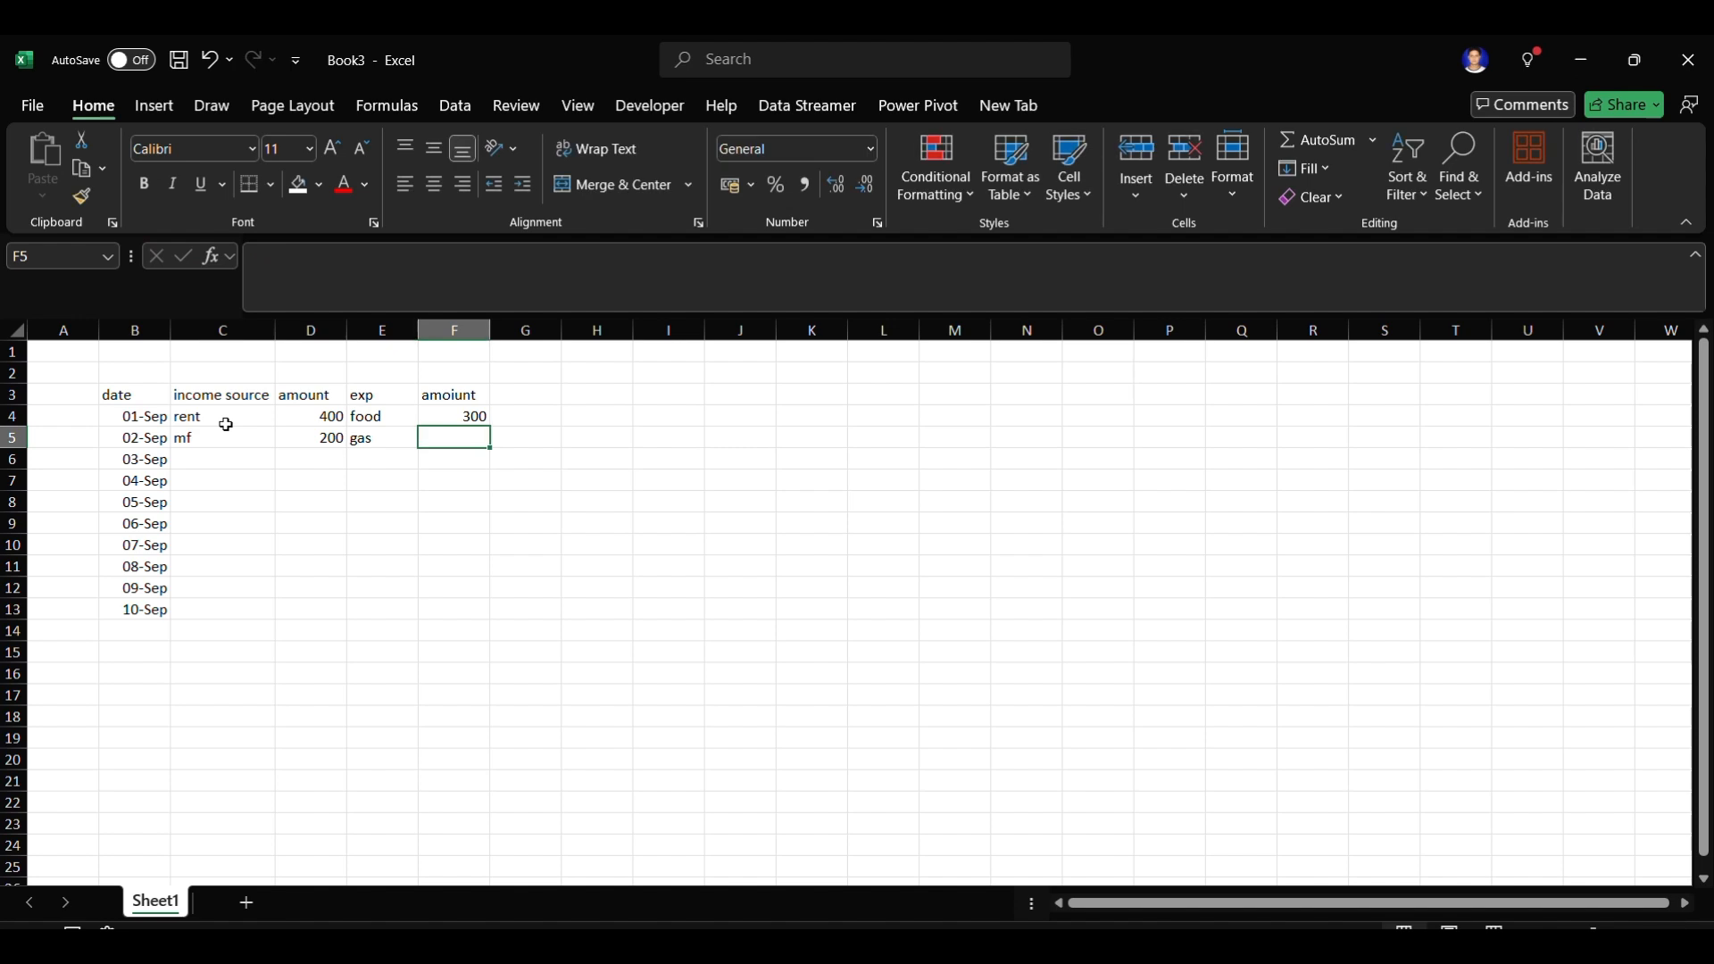
text(200)
key(Left)
key(Left)
key(Left)
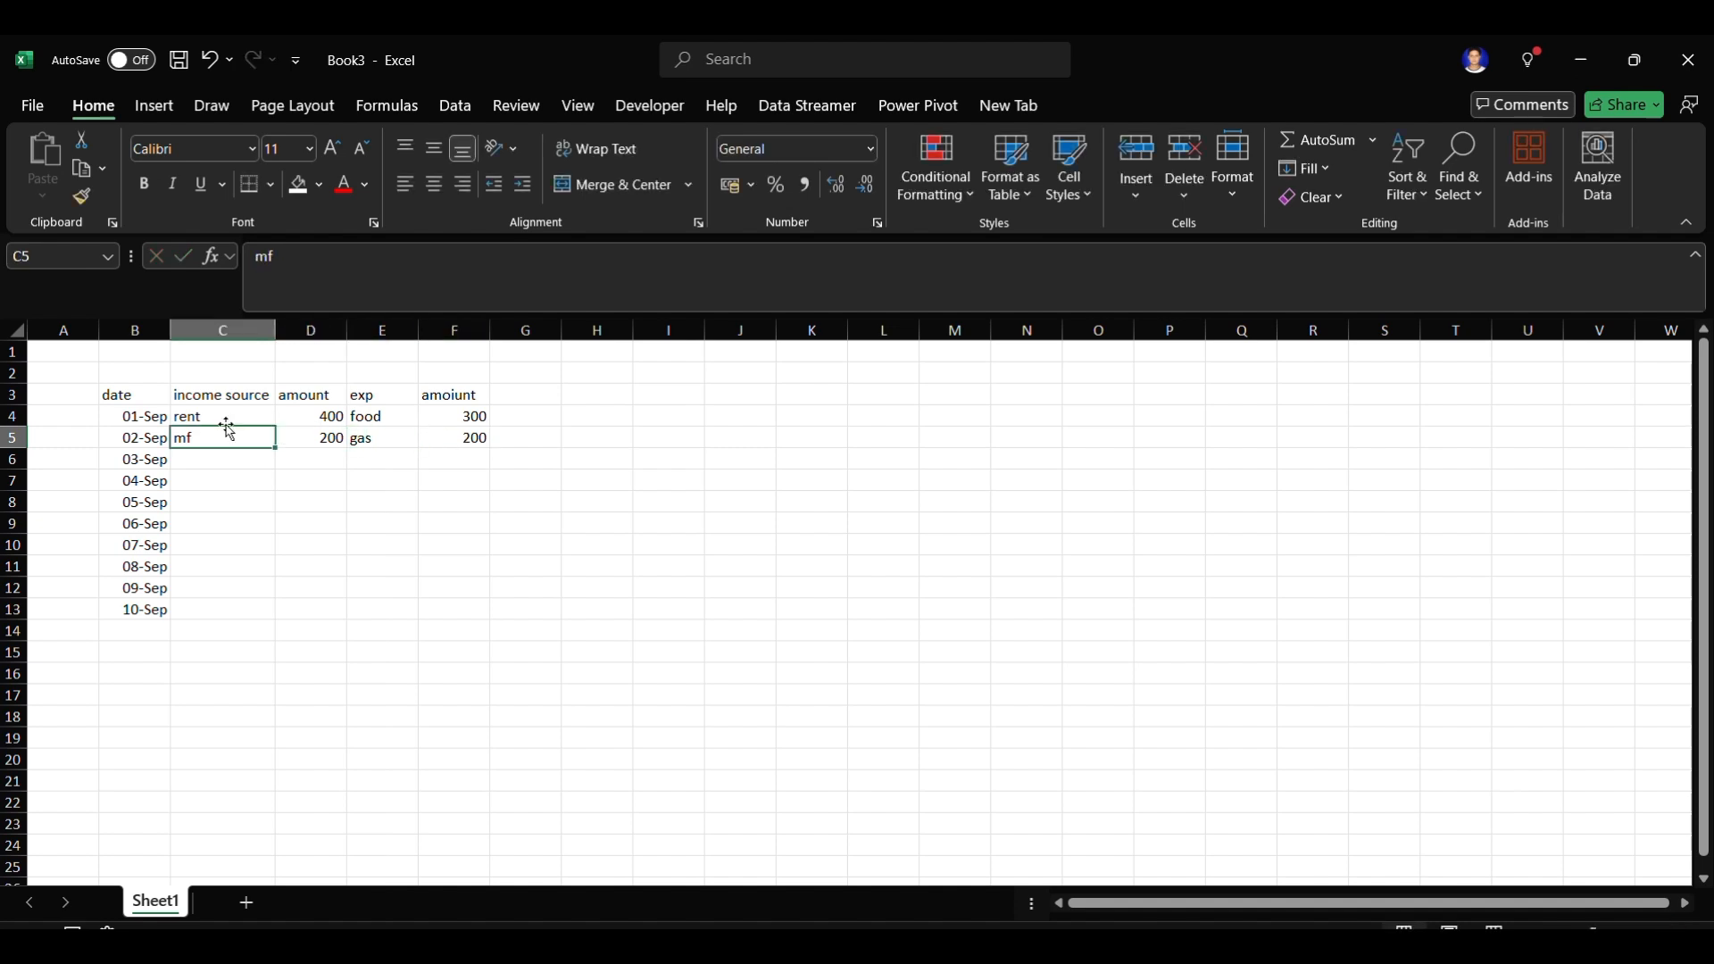
- Fill in the 03-Sep row with income source "sal", amount 800, expense "med" and expense amount 100
key(Down)
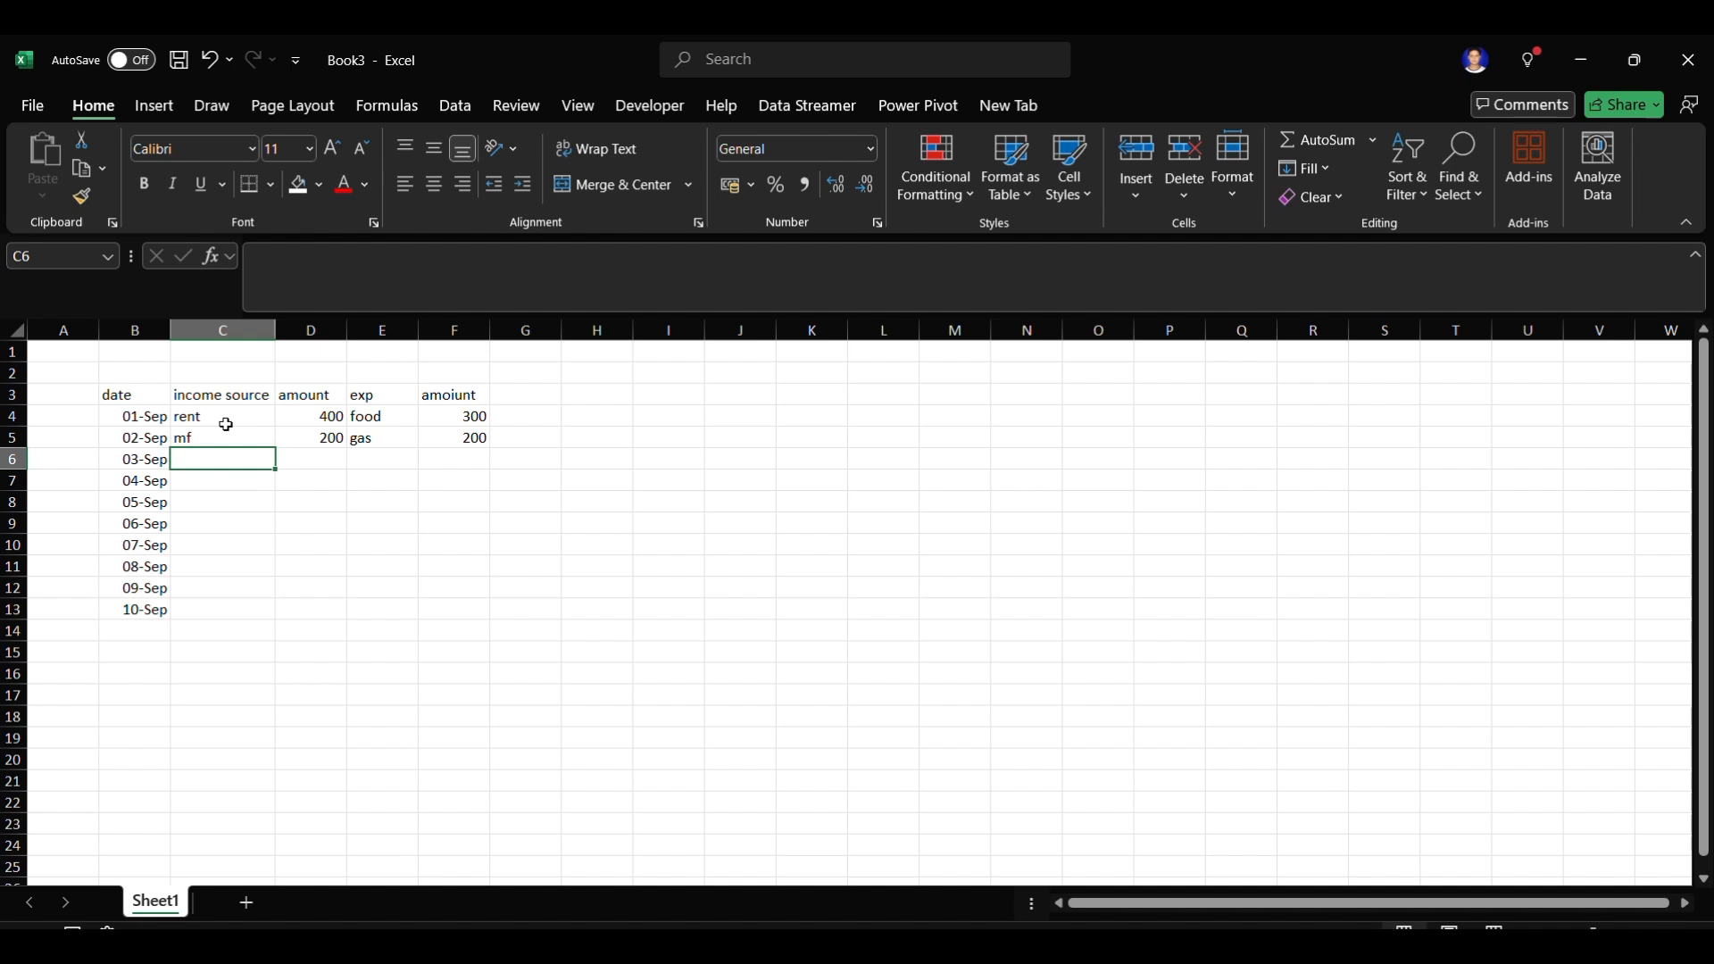
text(salar)
key(BackSpace)
key(BackSpace)
key(Tab)
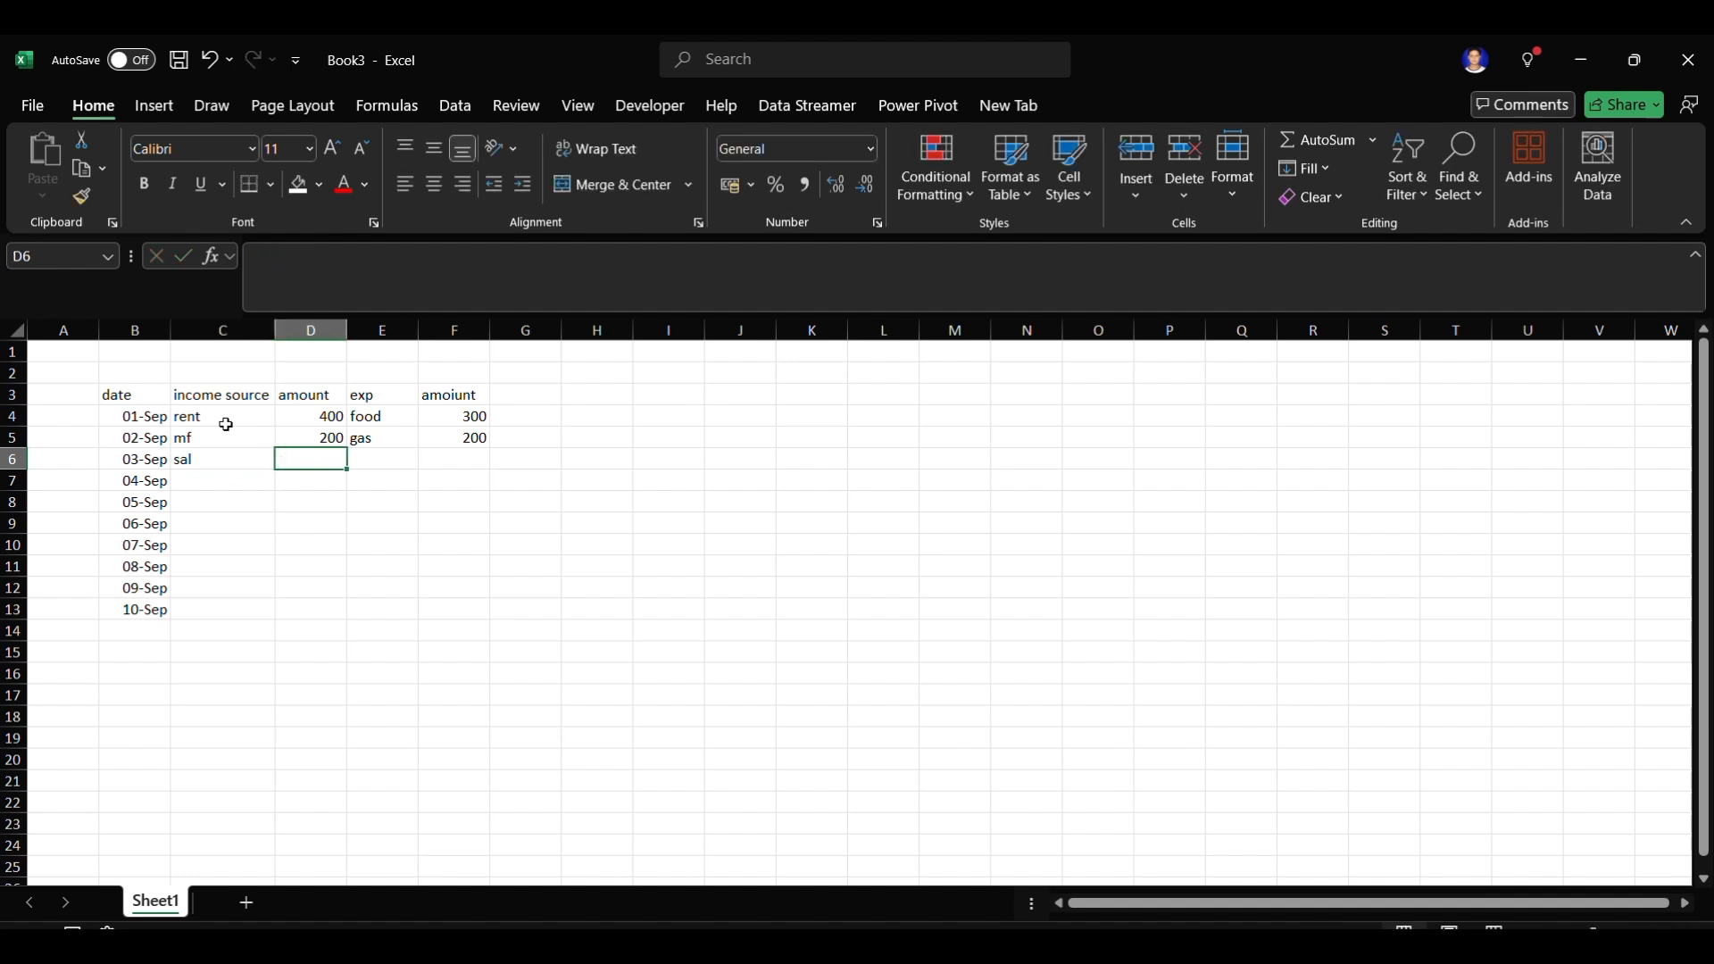
text(800)
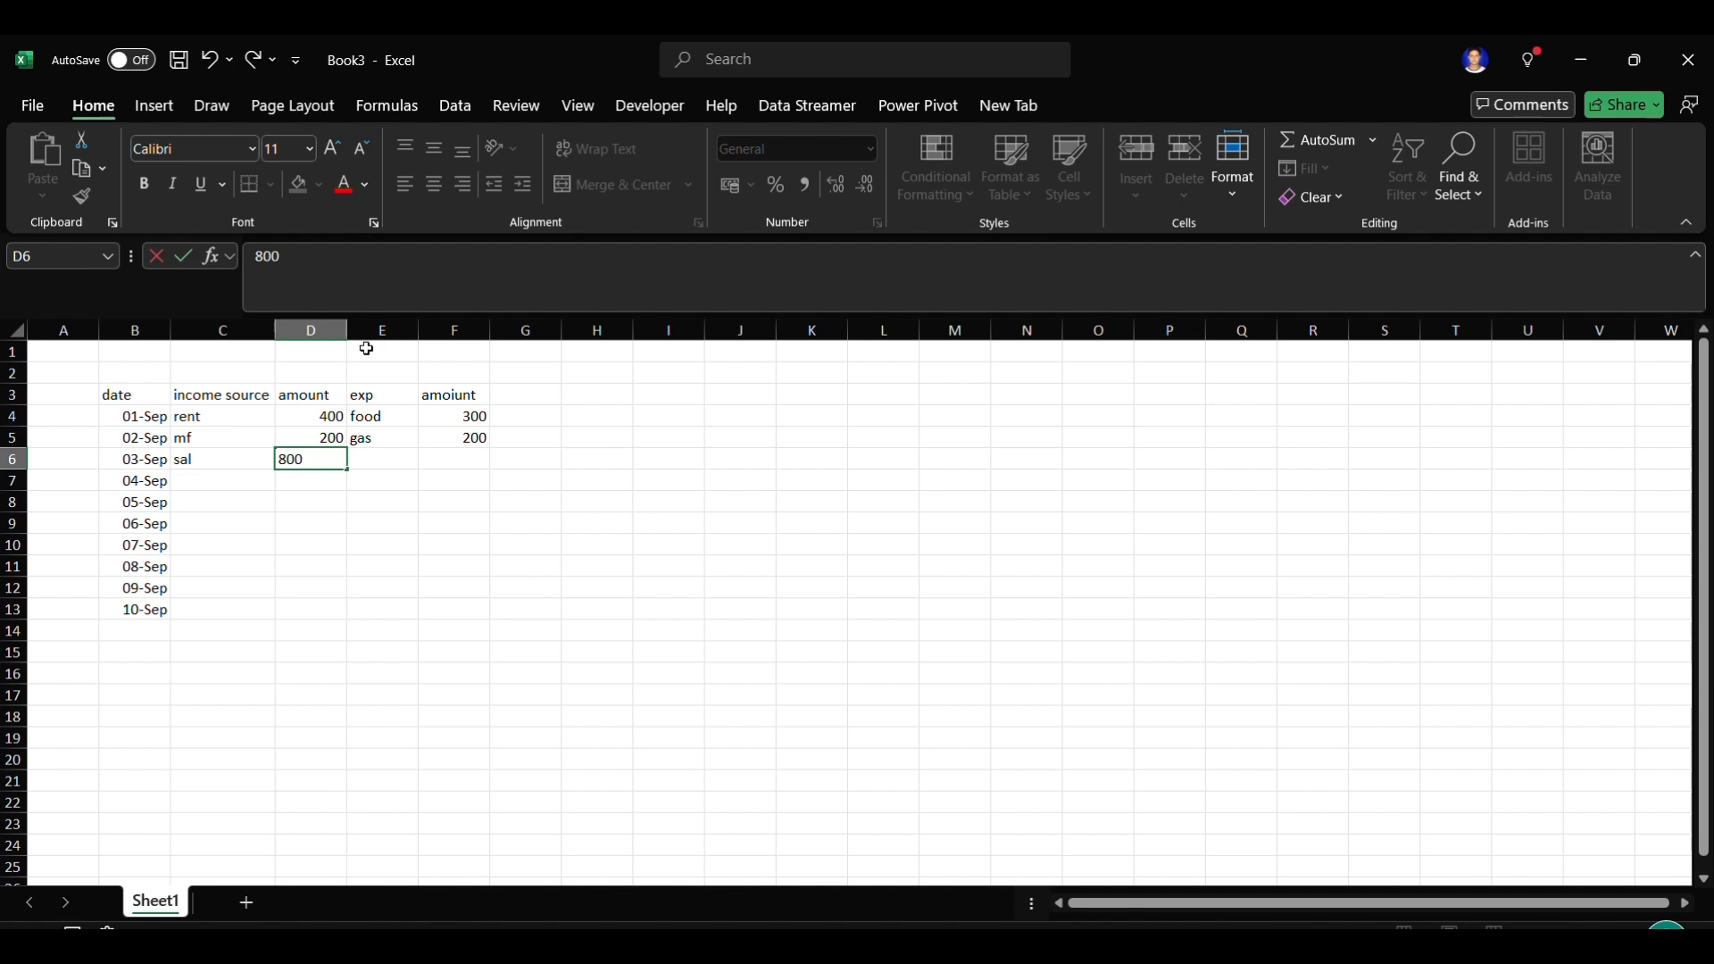
key(Tab)
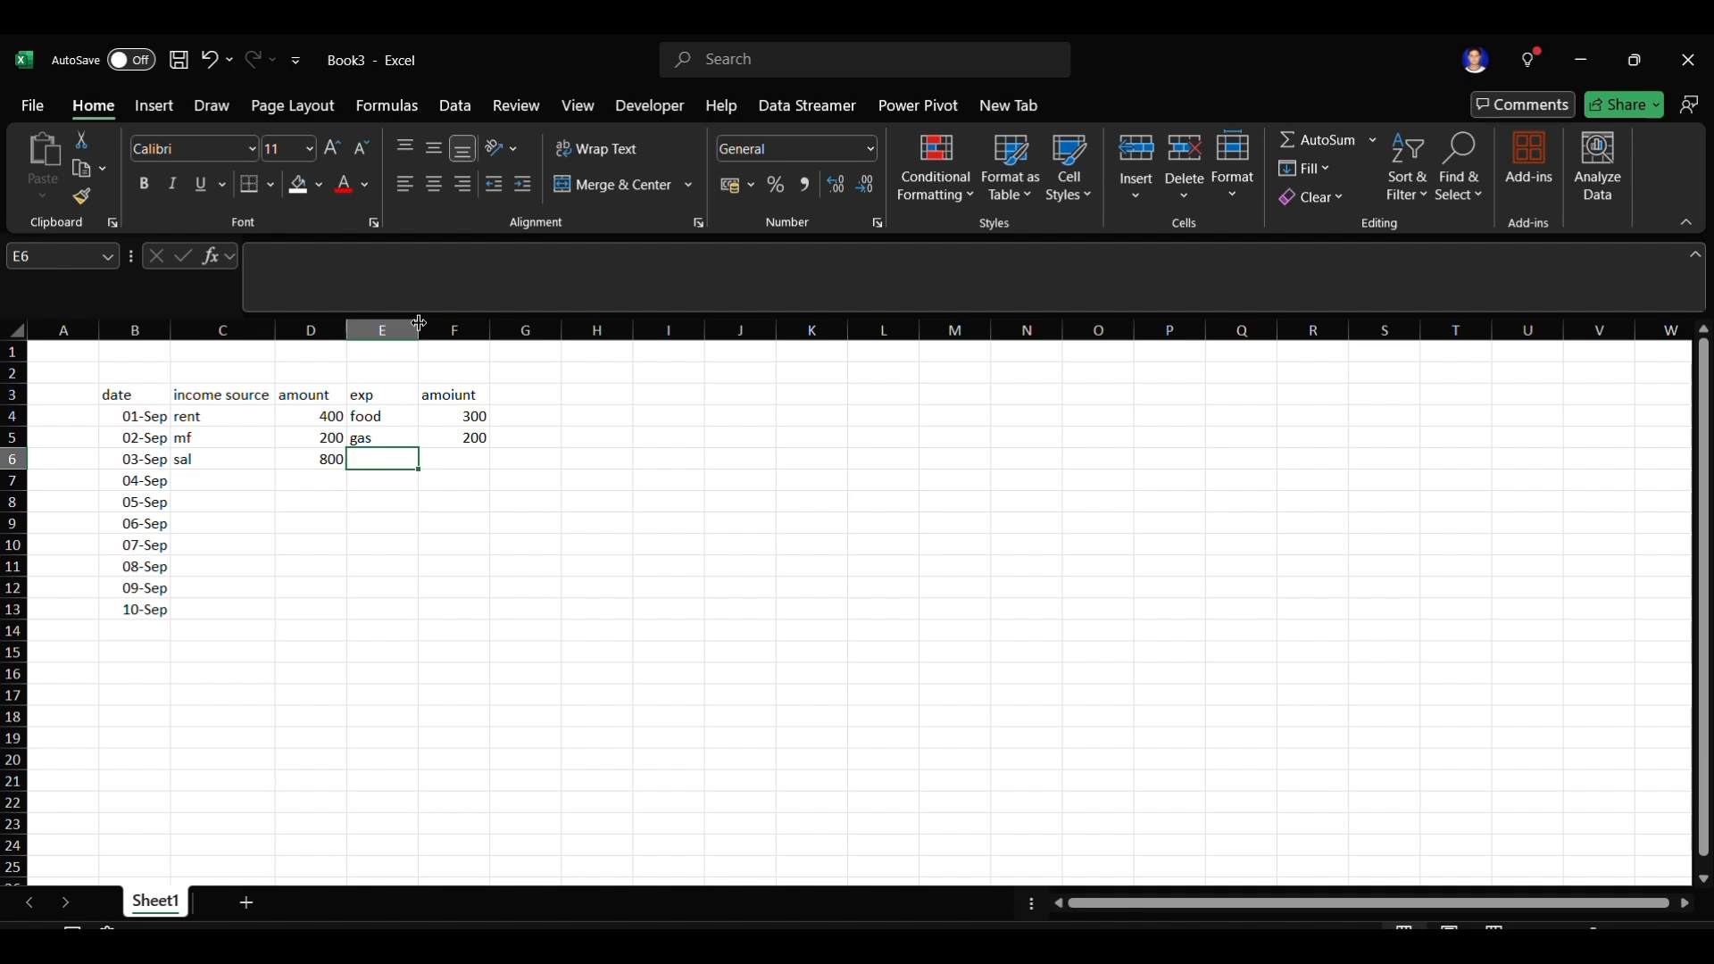
text(med)
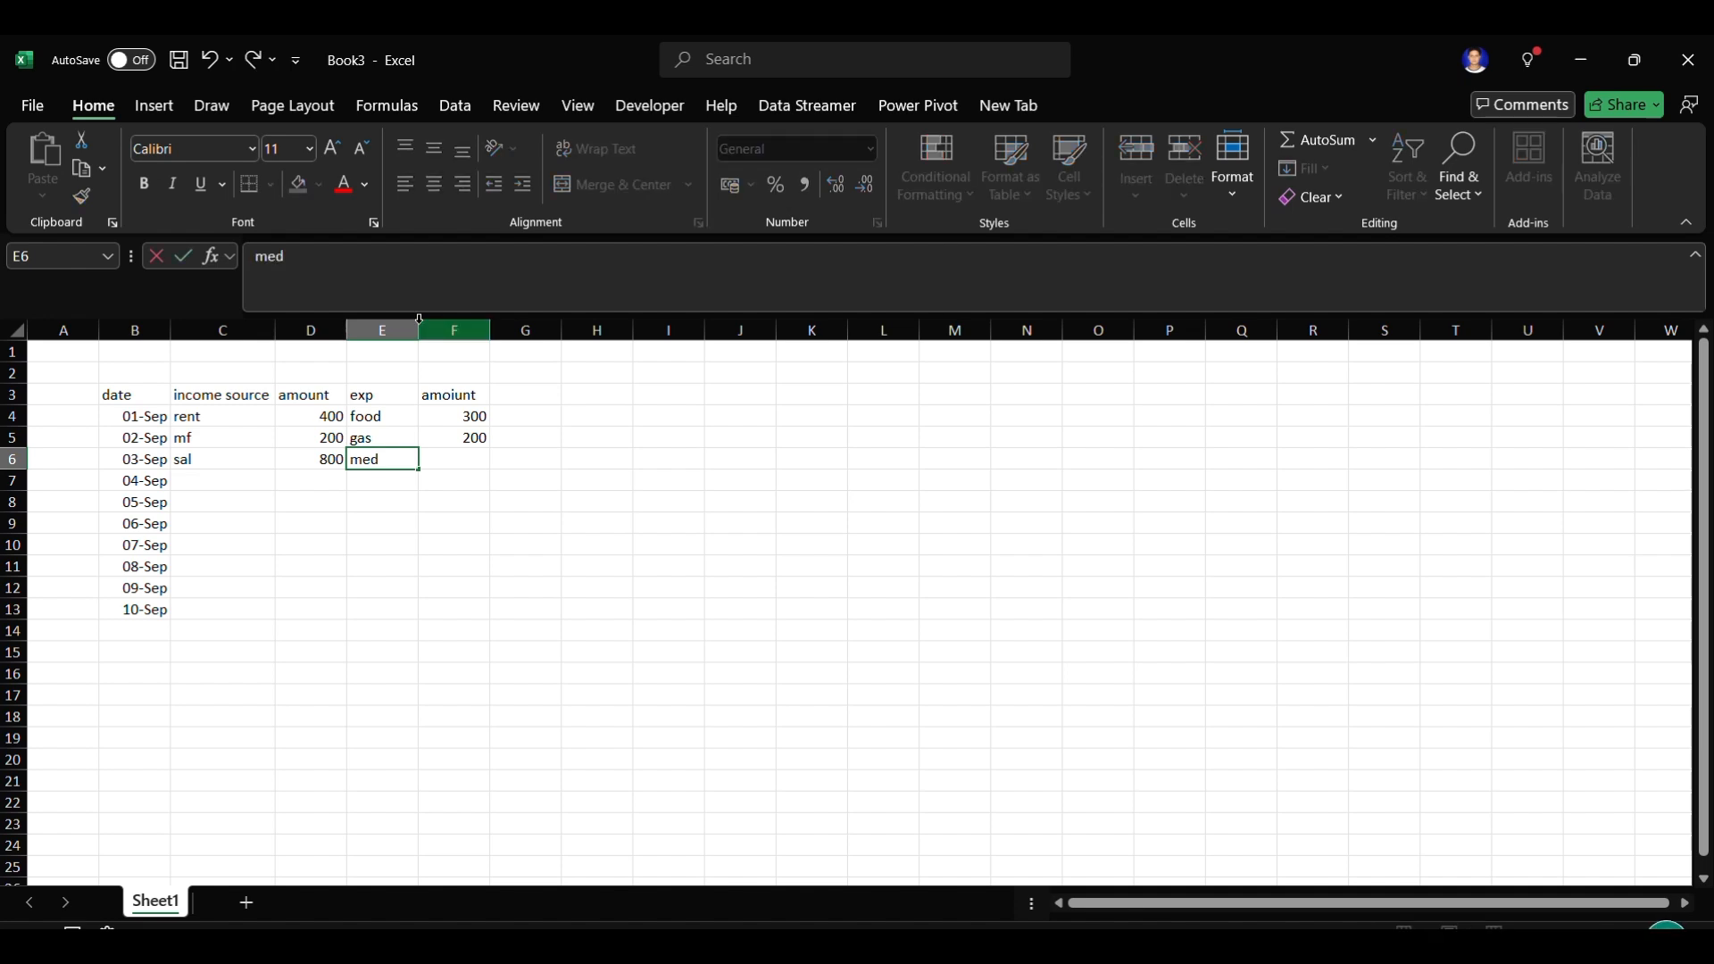
key(Tab)
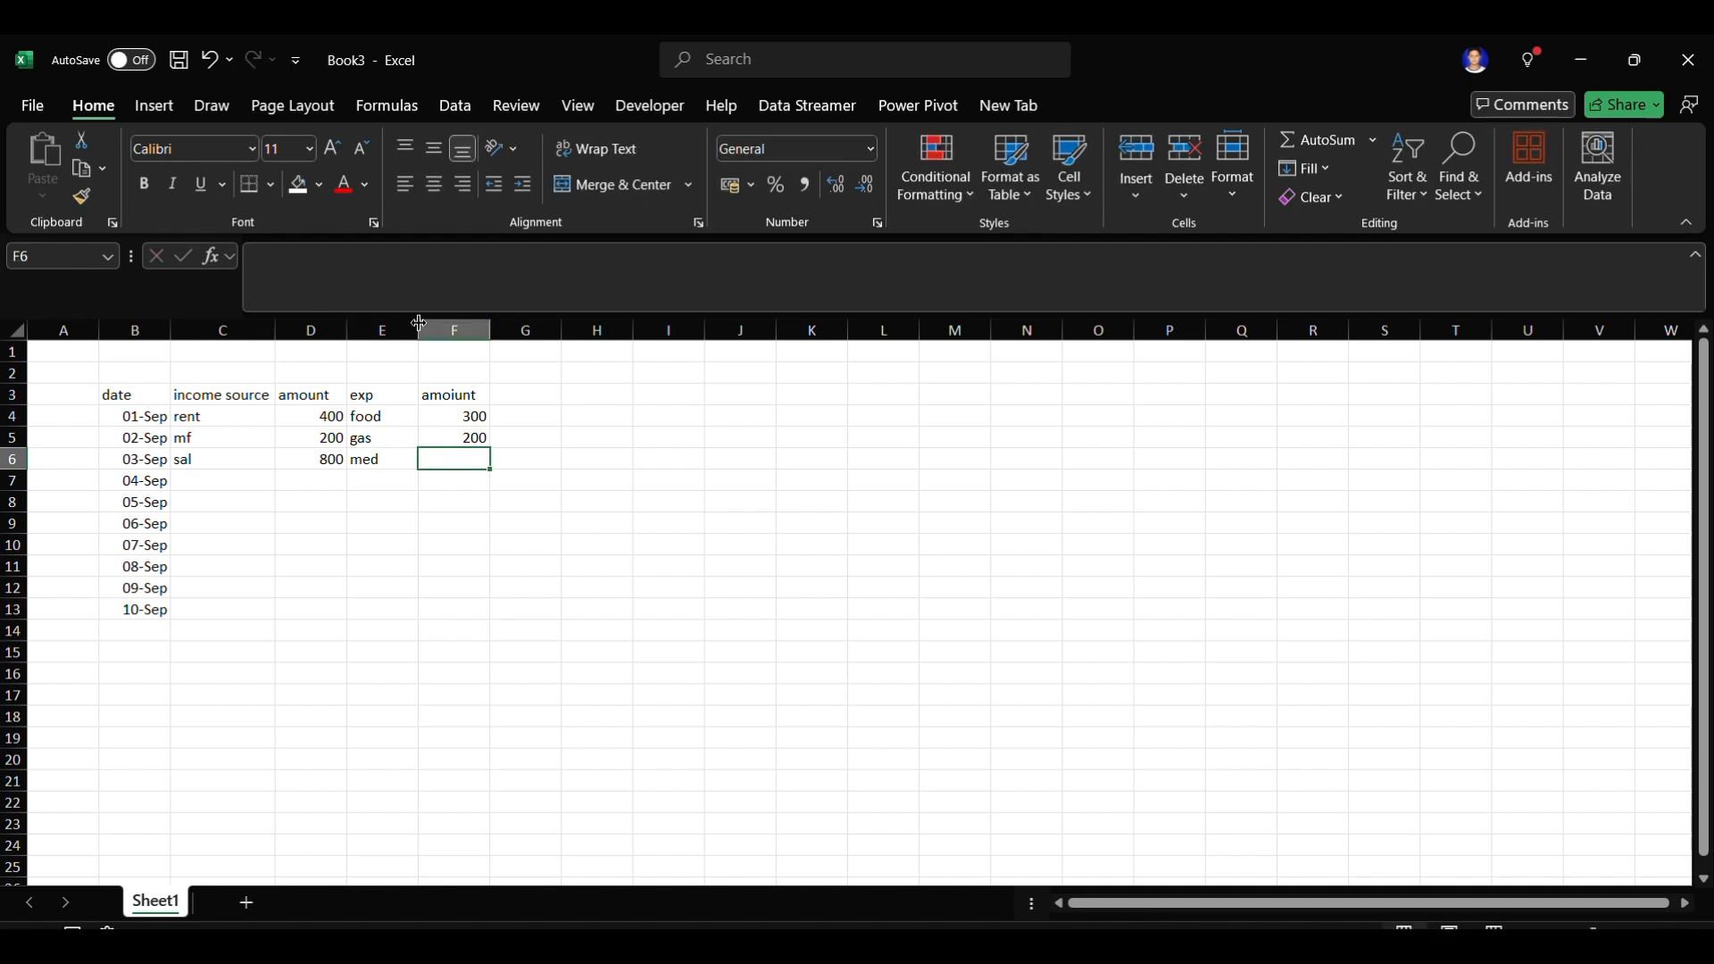
text(100)
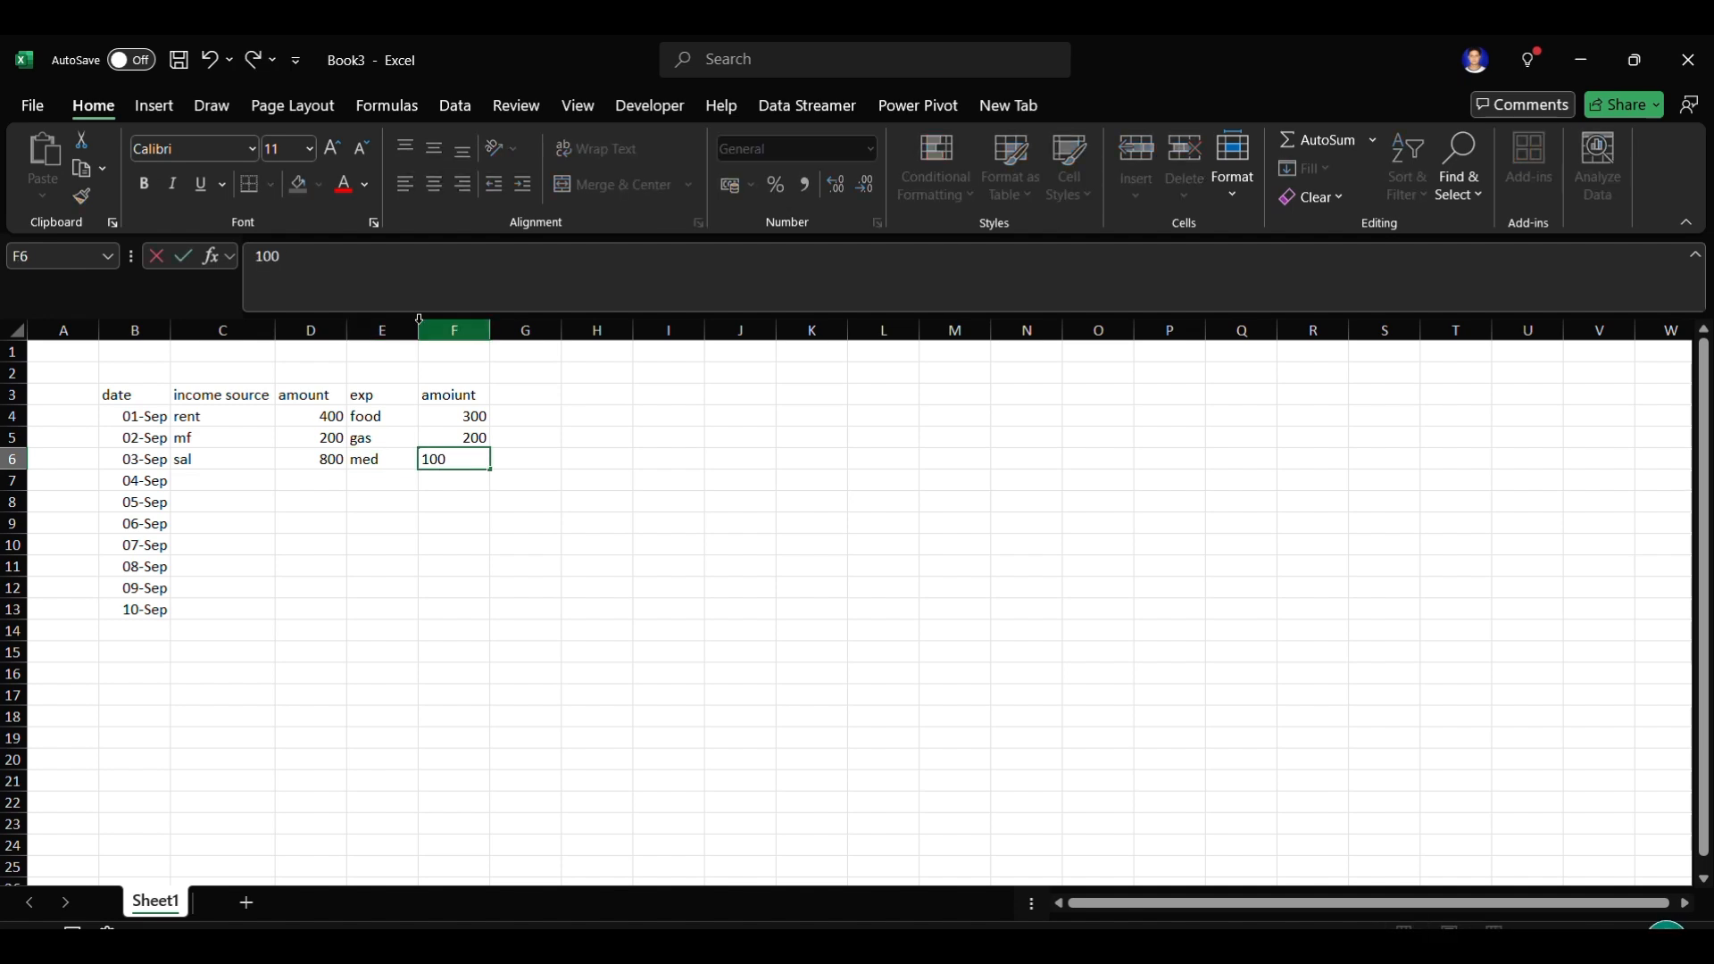
- Copy the income source "mf" from C5 into the 05-Sep, 08-Sep and 10-Sep rows (C8, C11 and C13)
click(205, 437)
key(ctrl+c)
click(214, 501)
key(ctrl+v)
key(ctrl)
click(222, 567)
click(223, 566)
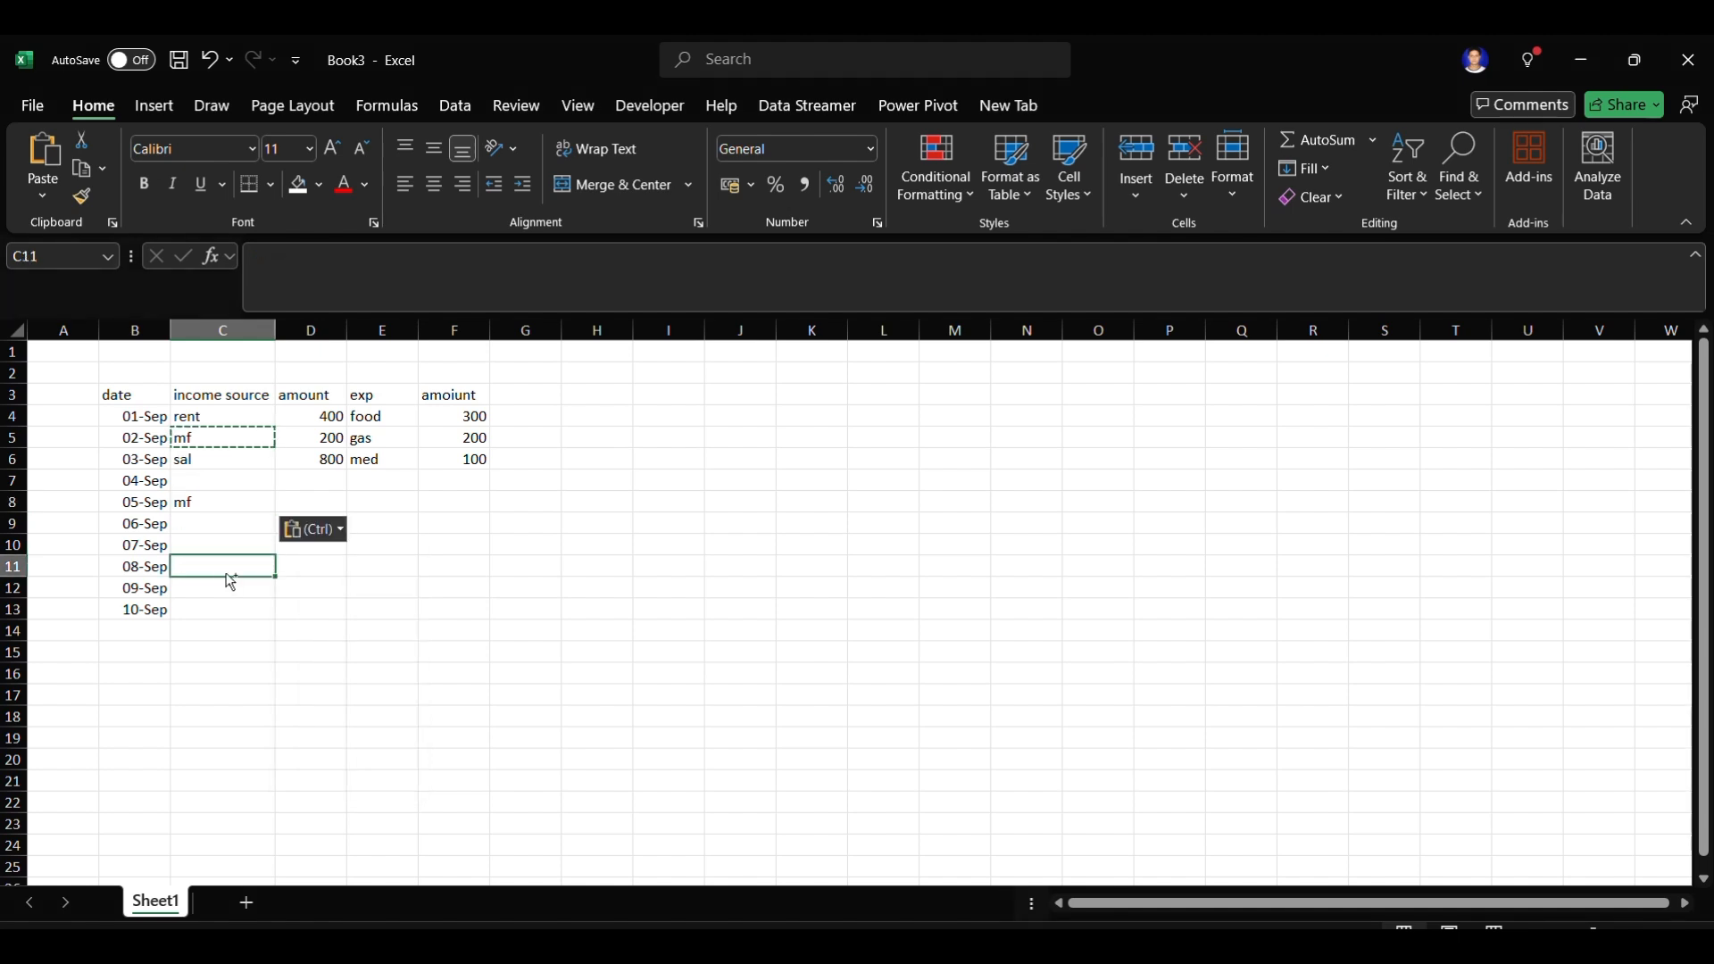
key(ctrl+v)
click(218, 613)
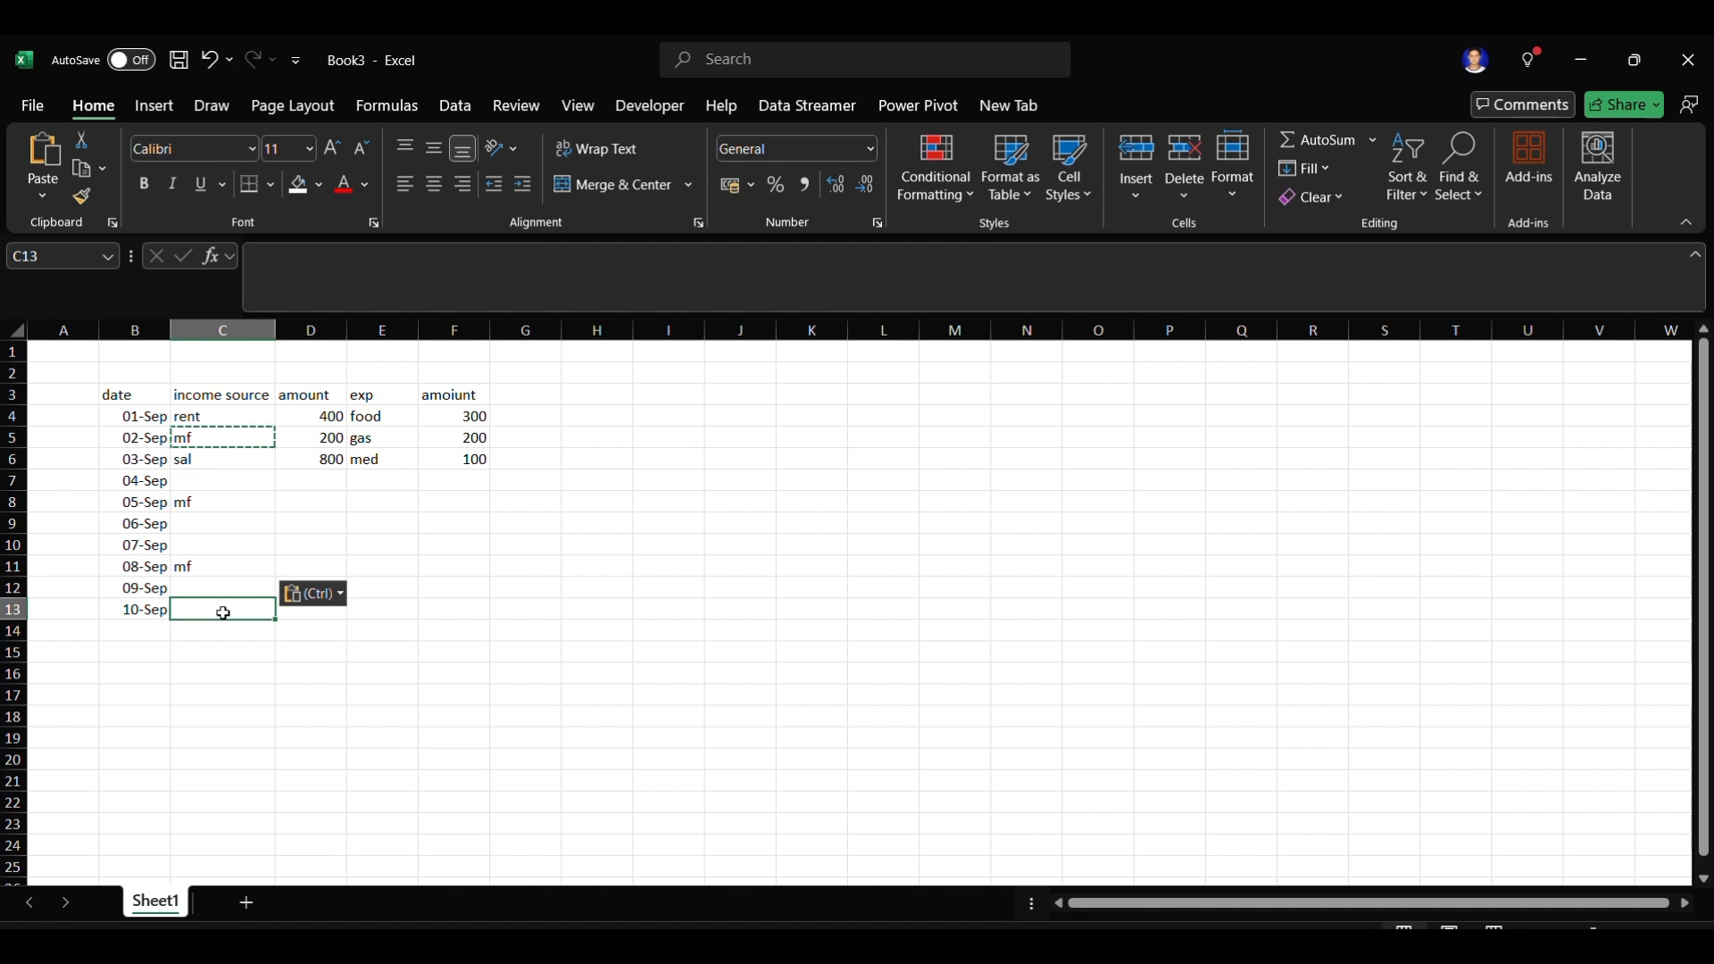
key(ctrl+f)
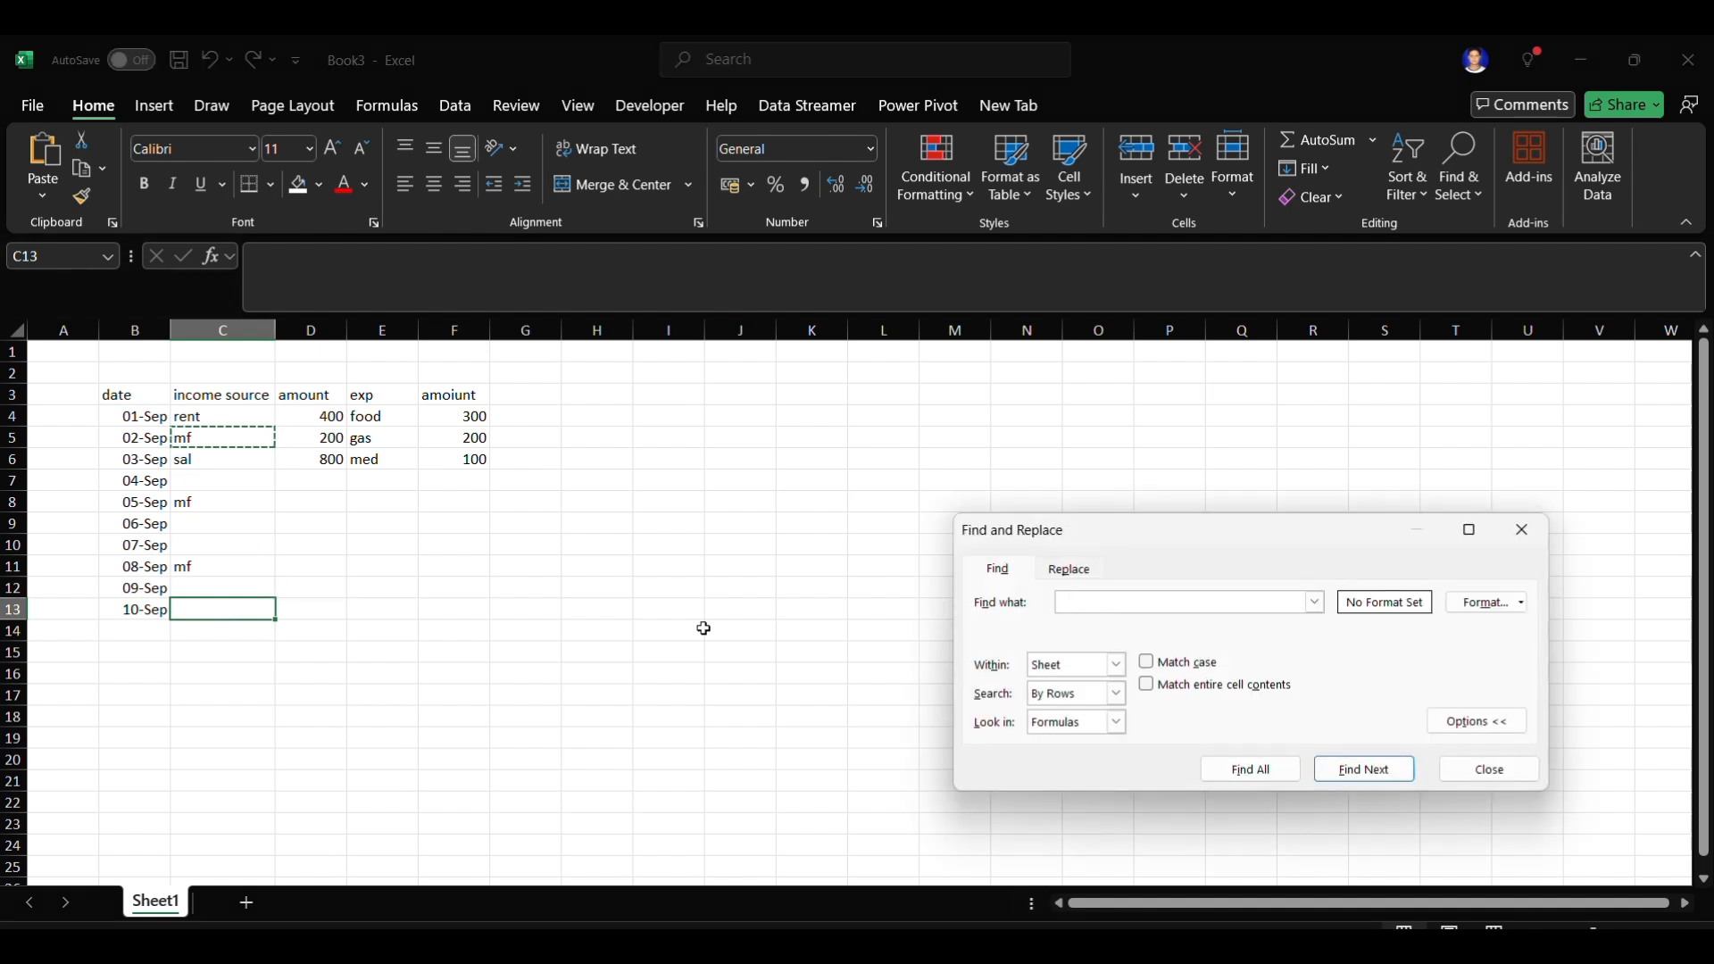
click(1522, 530)
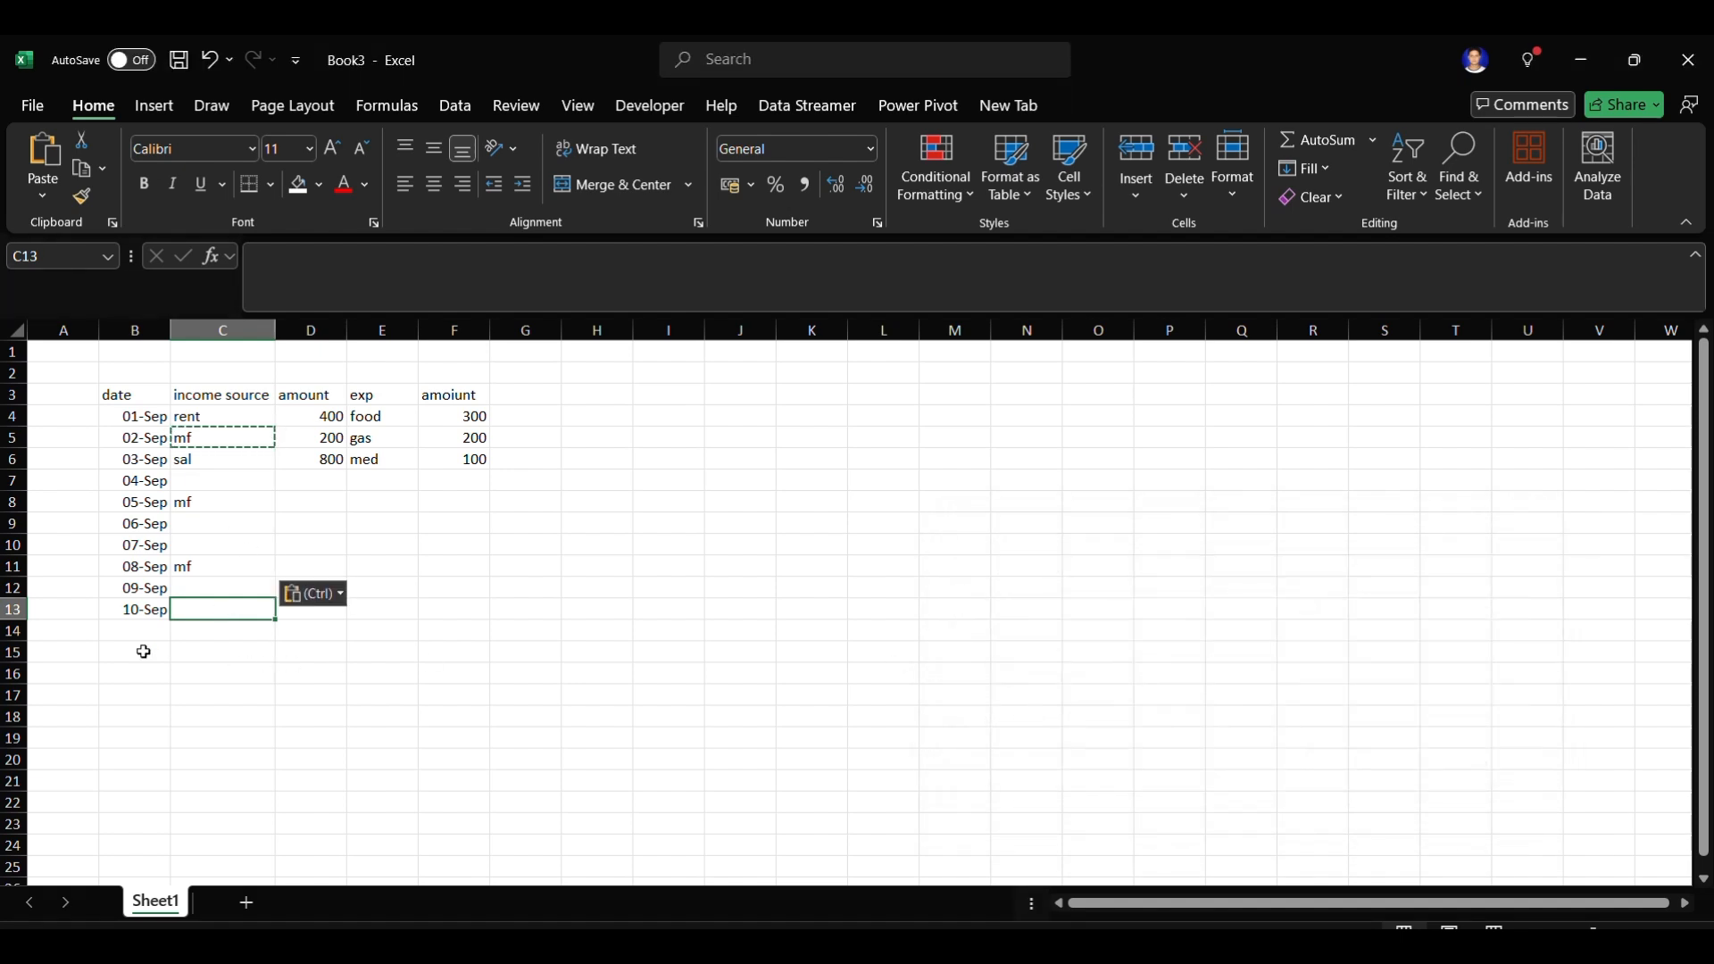
key(ctrl+v)
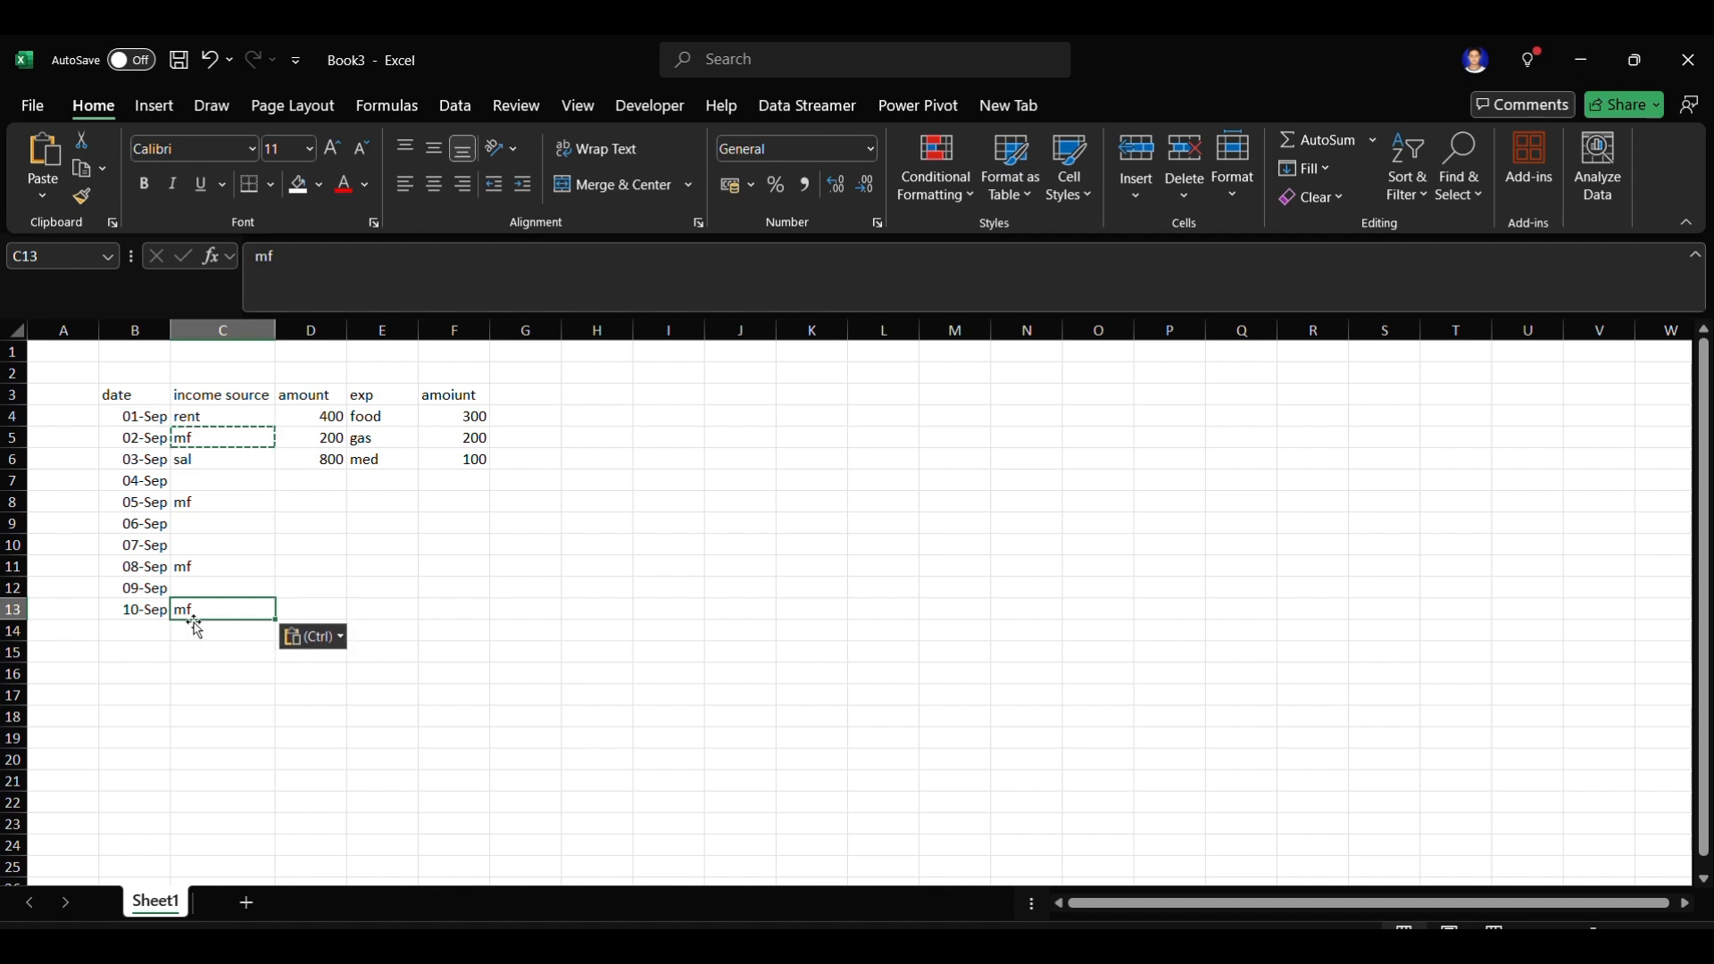
- Copy the income source "sal" from C6 into the 04-Sep, 06-Sep and 09-Sep rows (C7, C9 and C12)
click(193, 460)
key(ctrl+c)
click(216, 487)
key(ctrl+v)
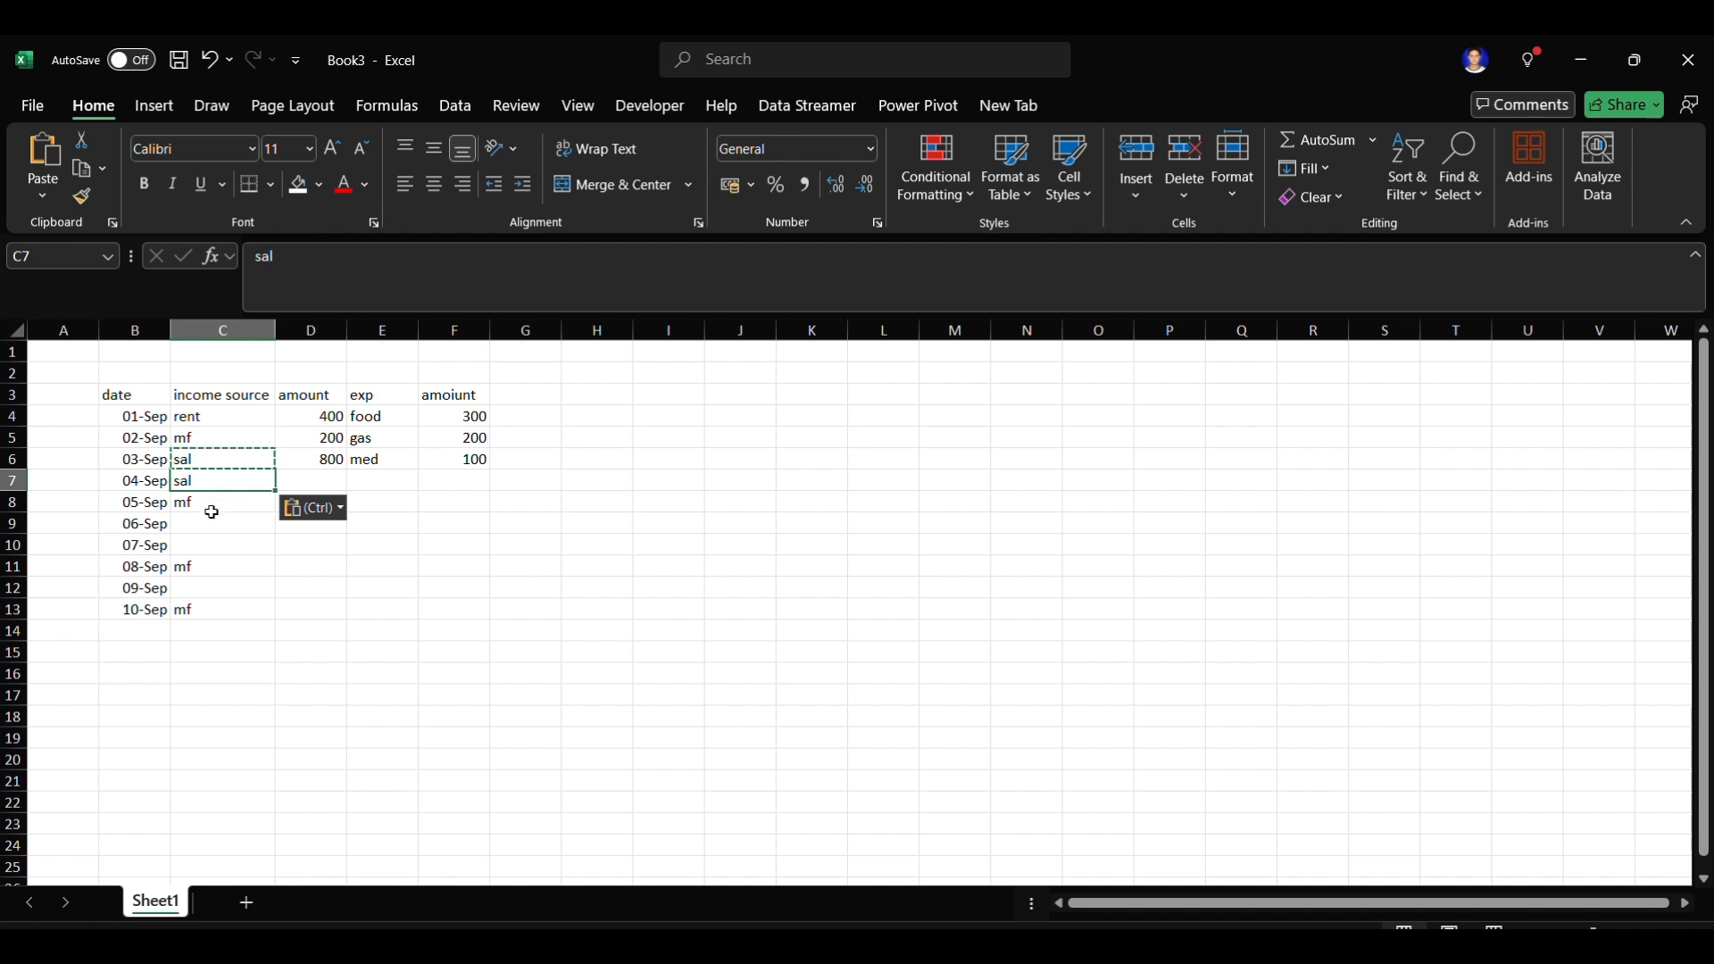
click(212, 524)
key(ctrl+v)
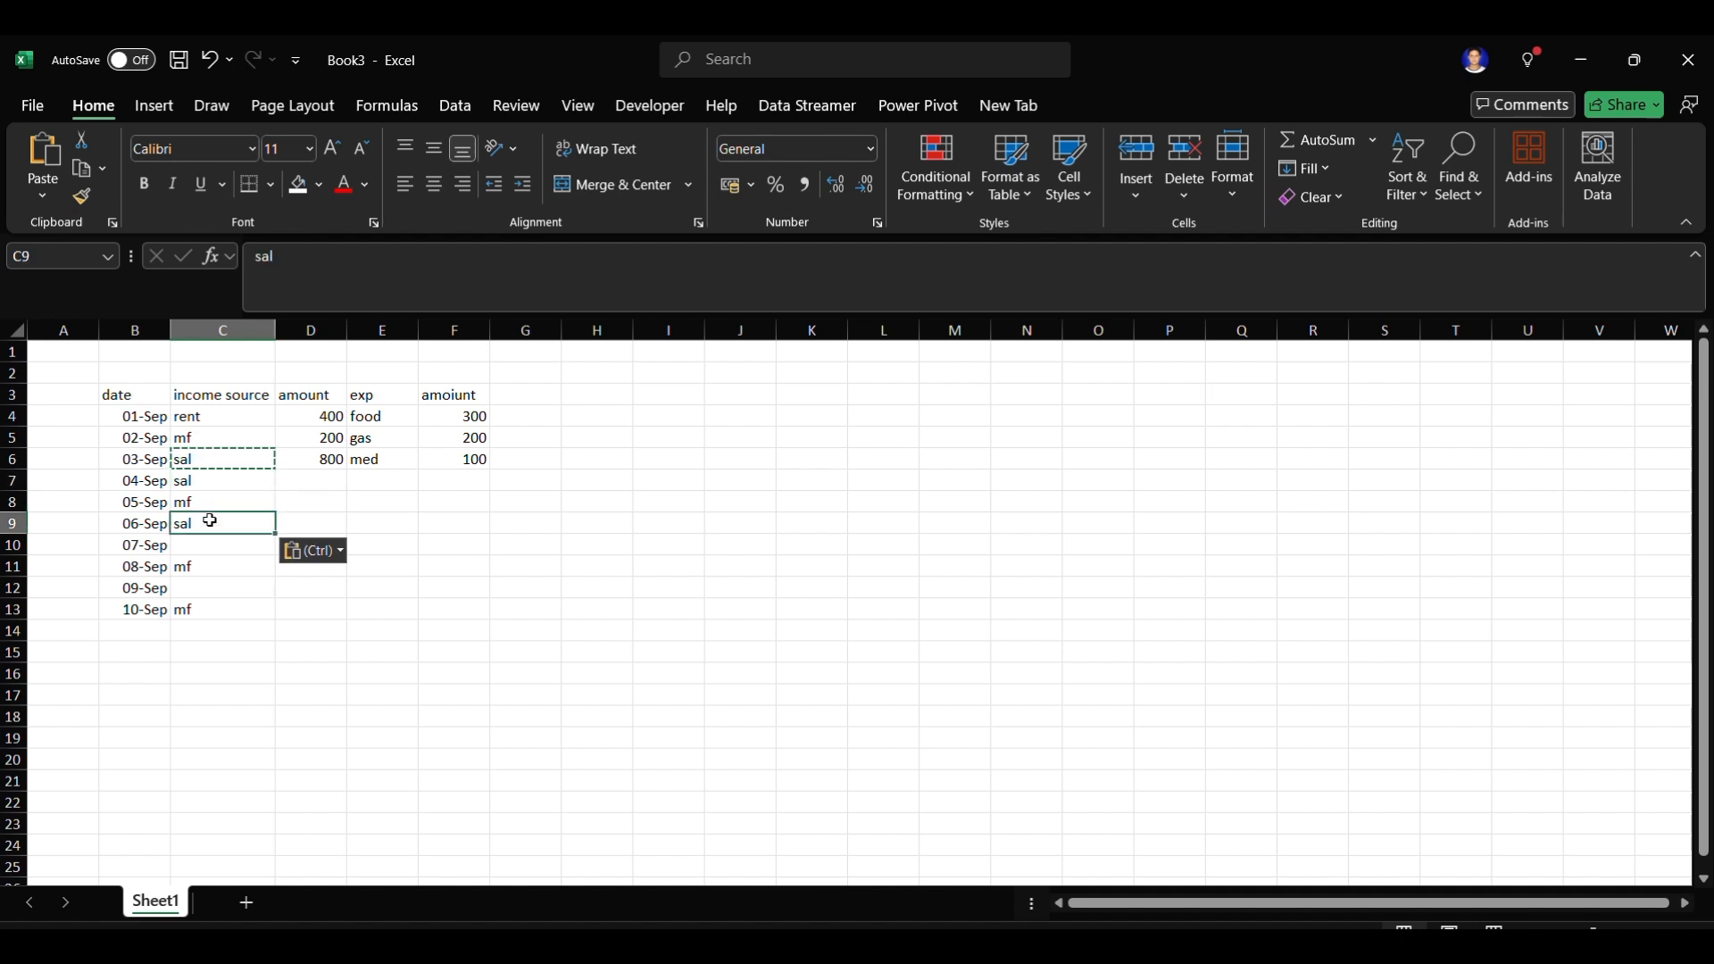
click(212, 592)
key(ctrl+v)
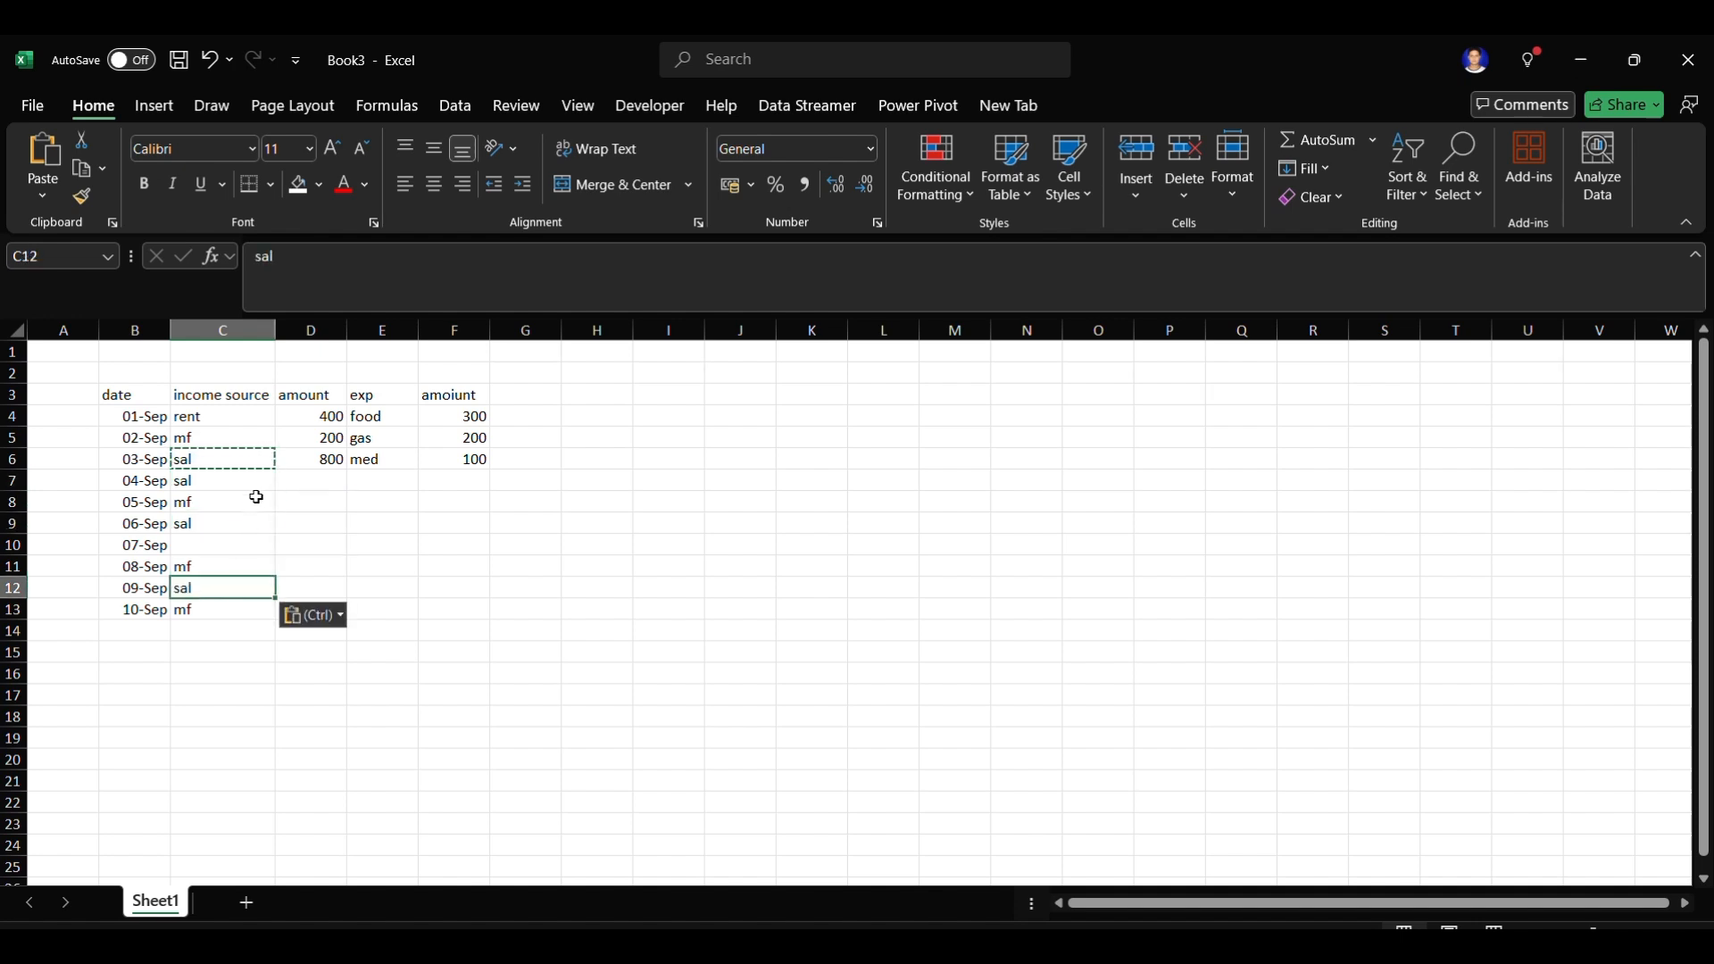
- Copy the income source "rent" from C4 into the 07-Sep row at C10
click(208, 418)
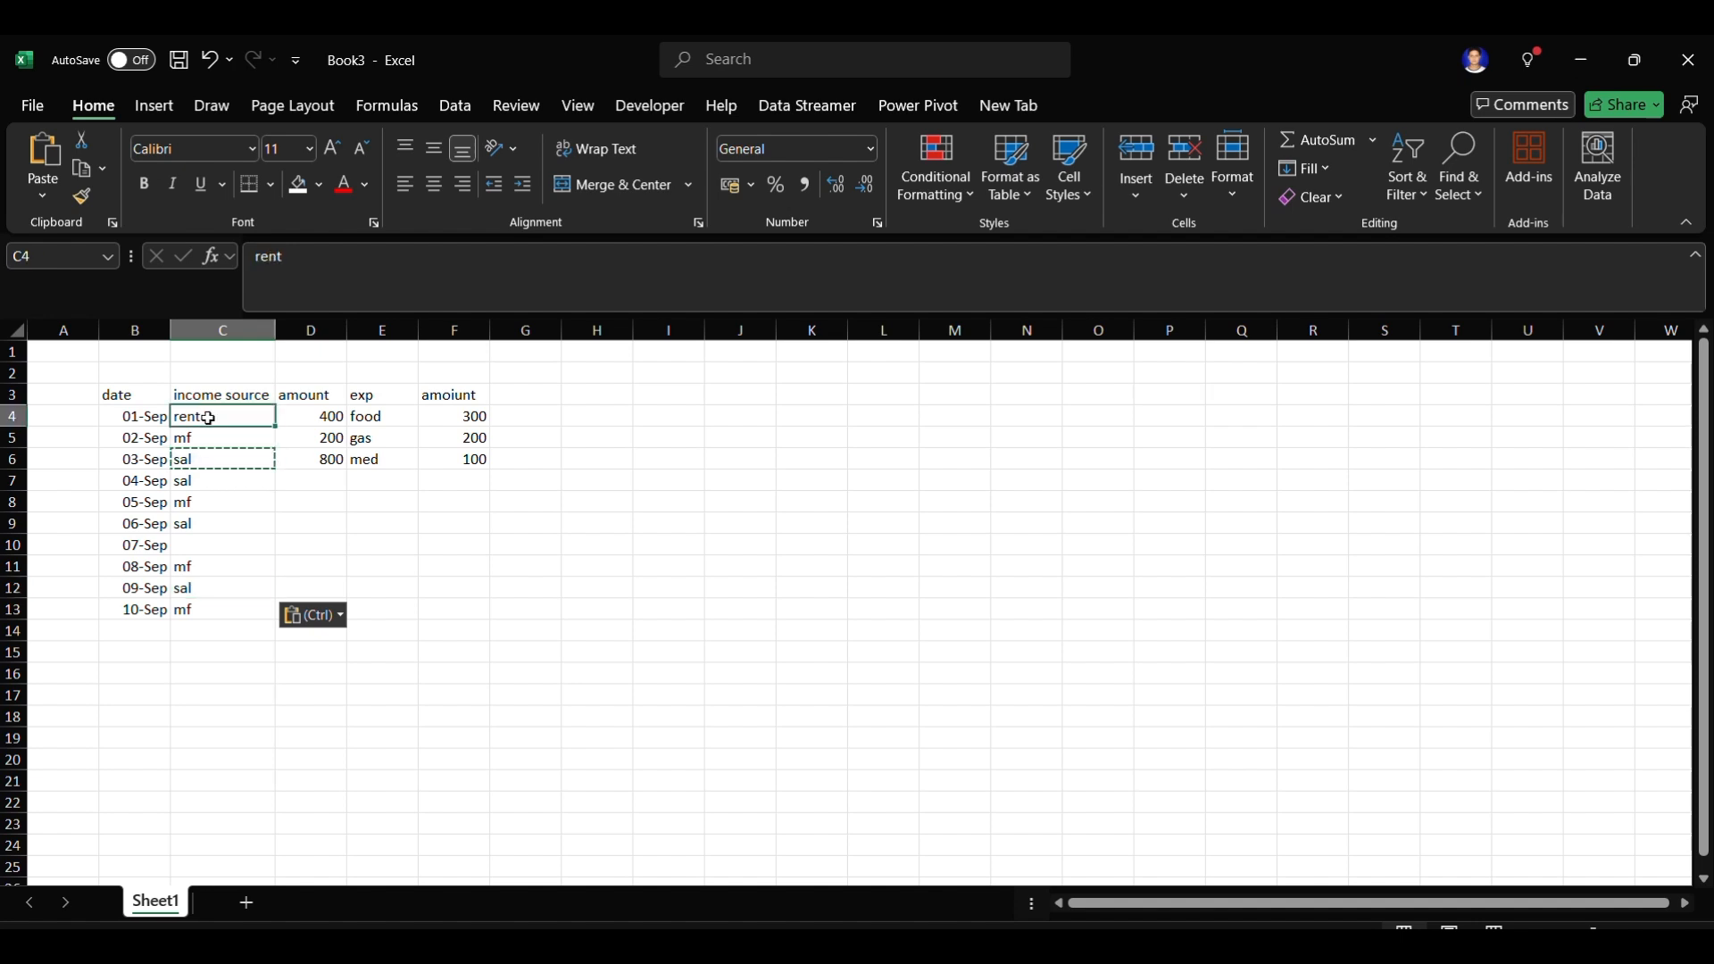
key(ctrl+c)
click(227, 547)
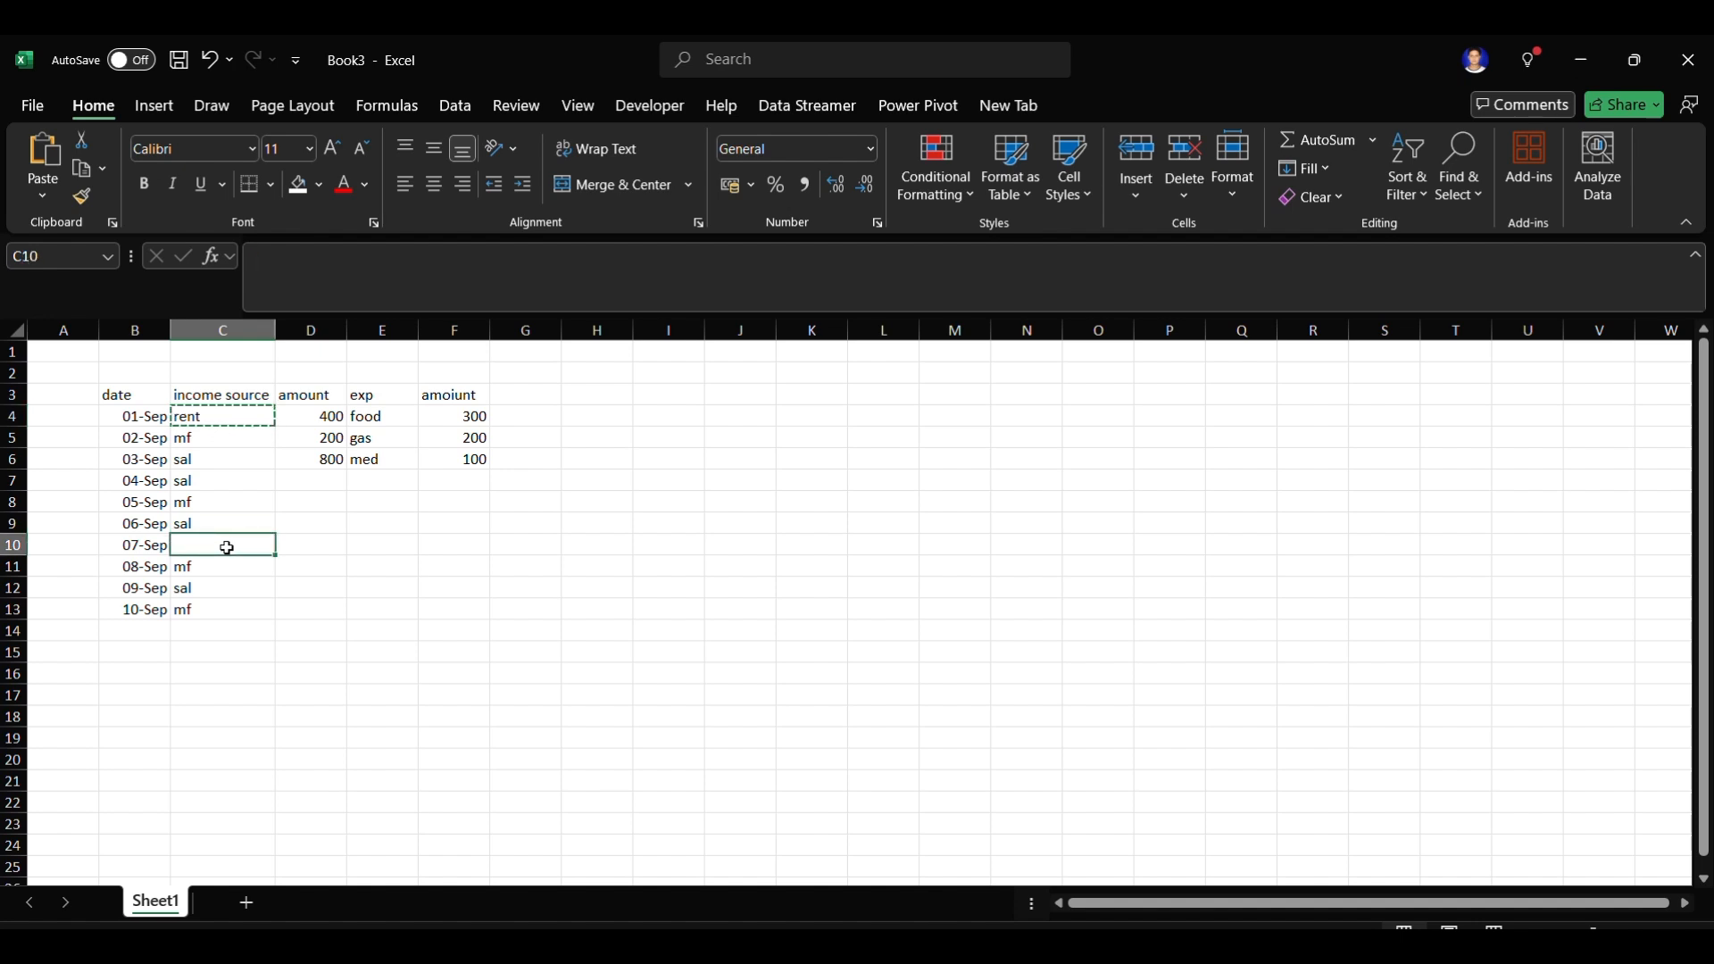
key(ctrl+v)
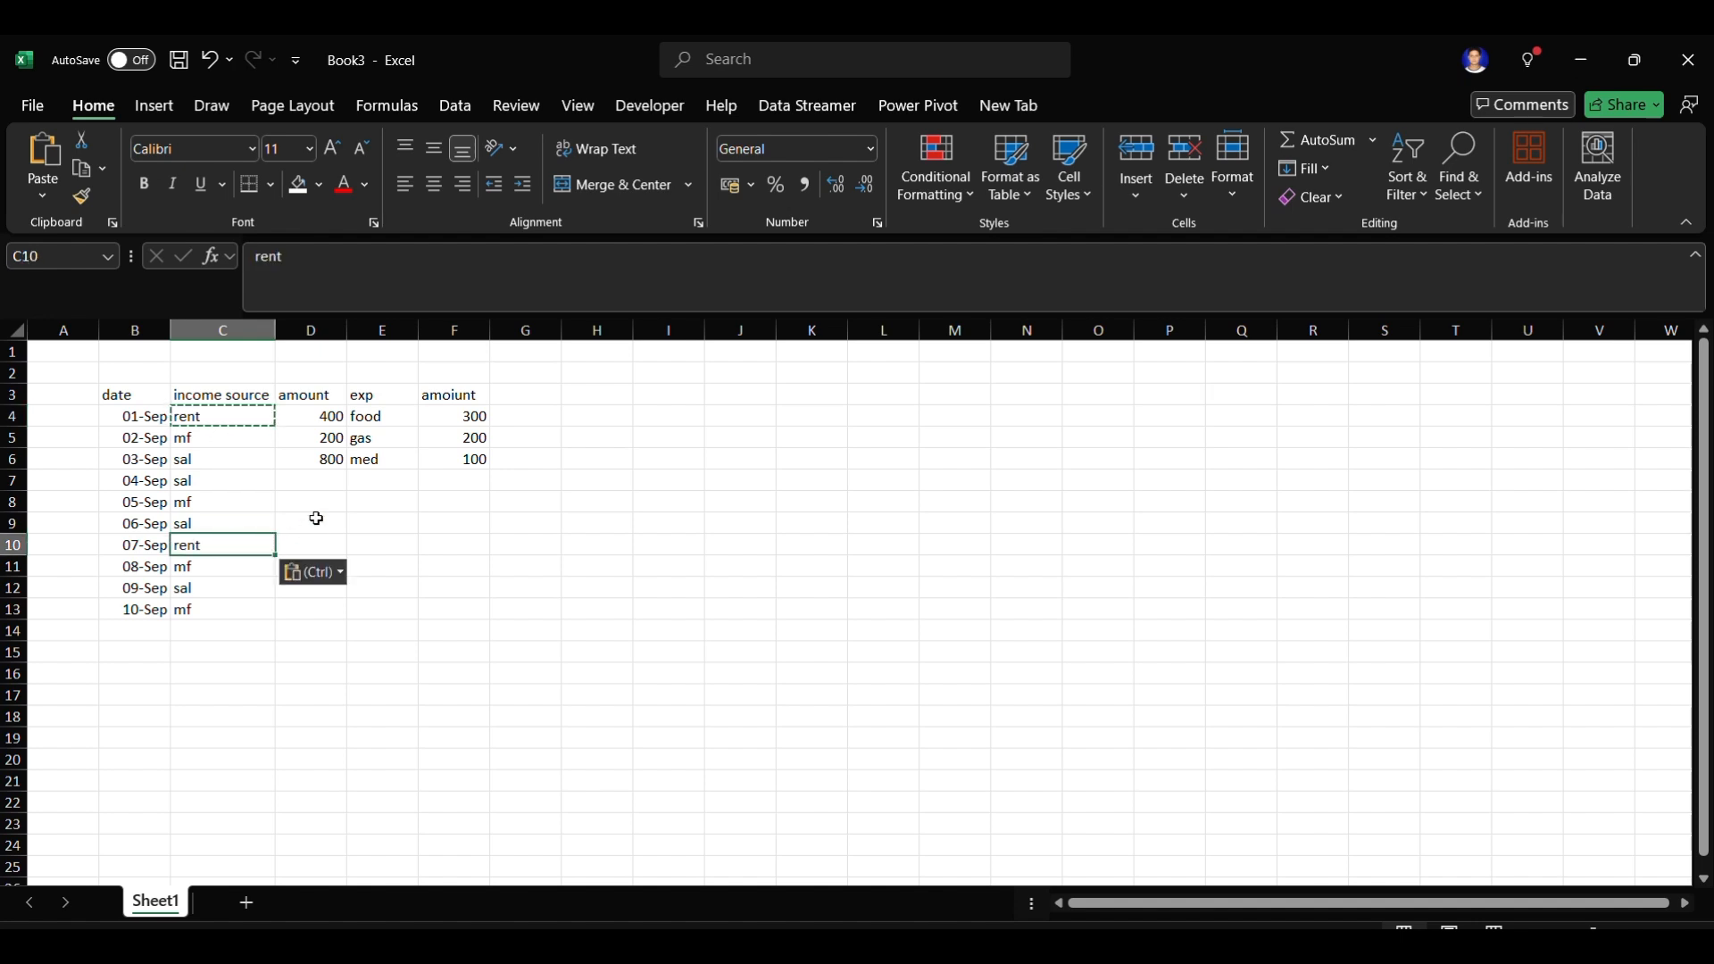
- Enter the income amounts 400, 300, 800, 400, 150, 650 and 140 for 04-Sep to 10-Sep in D7:D13
click(324, 482)
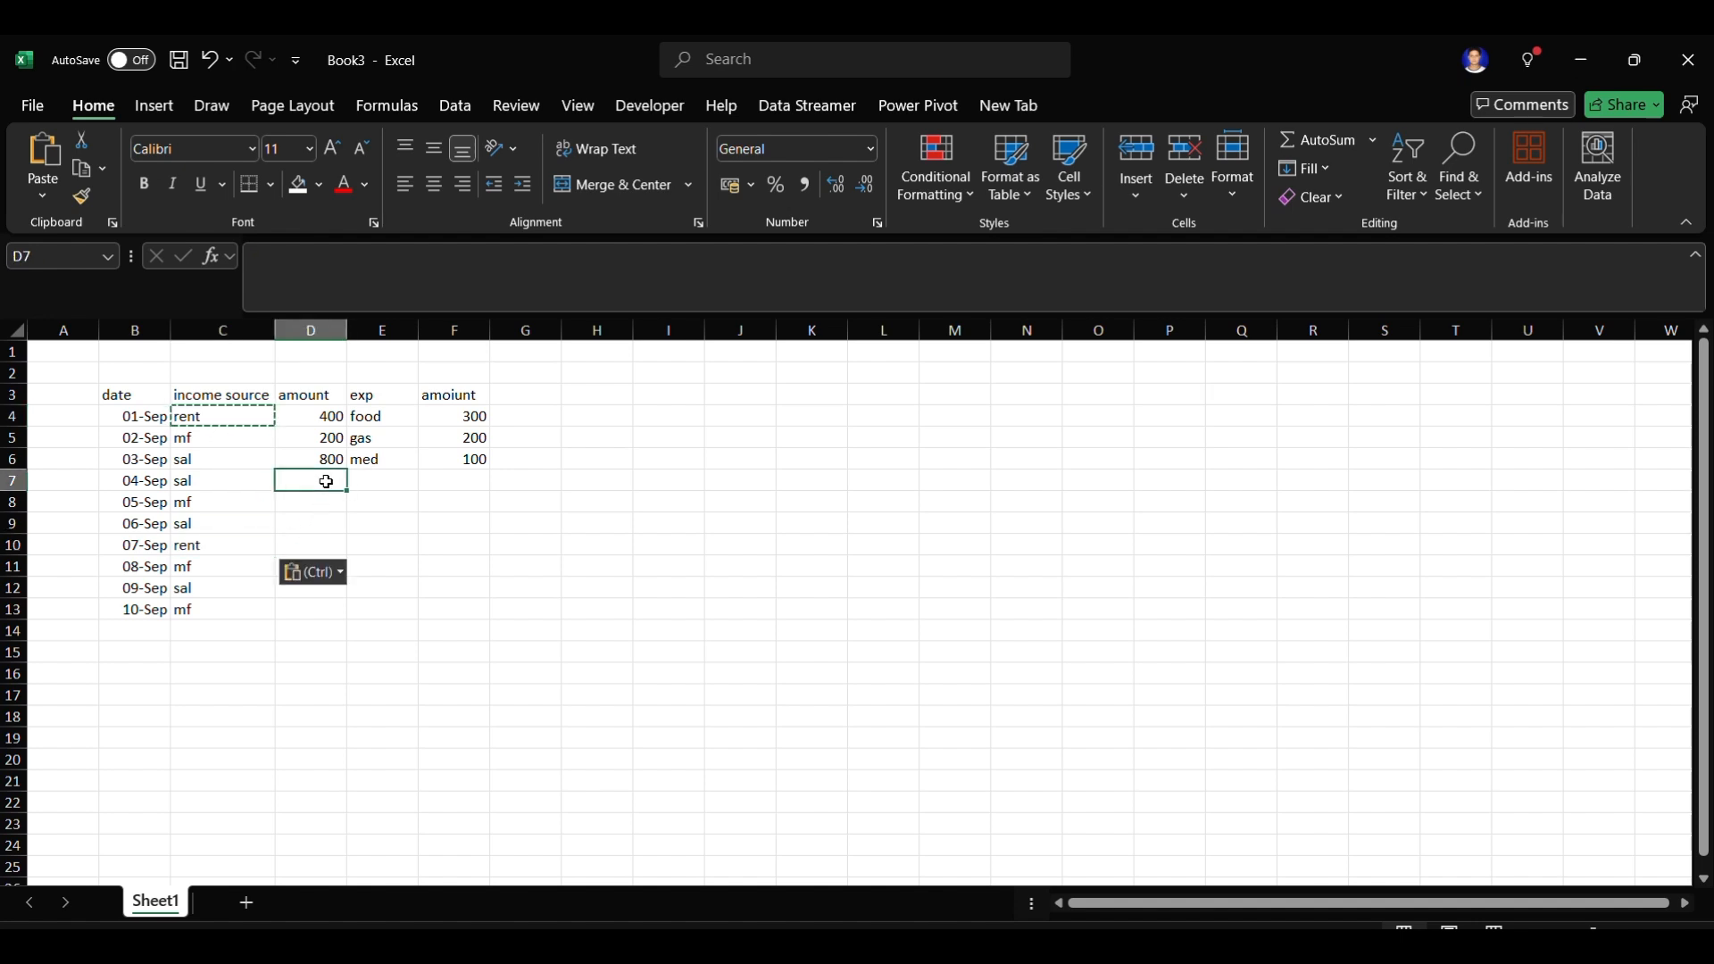
text(400)
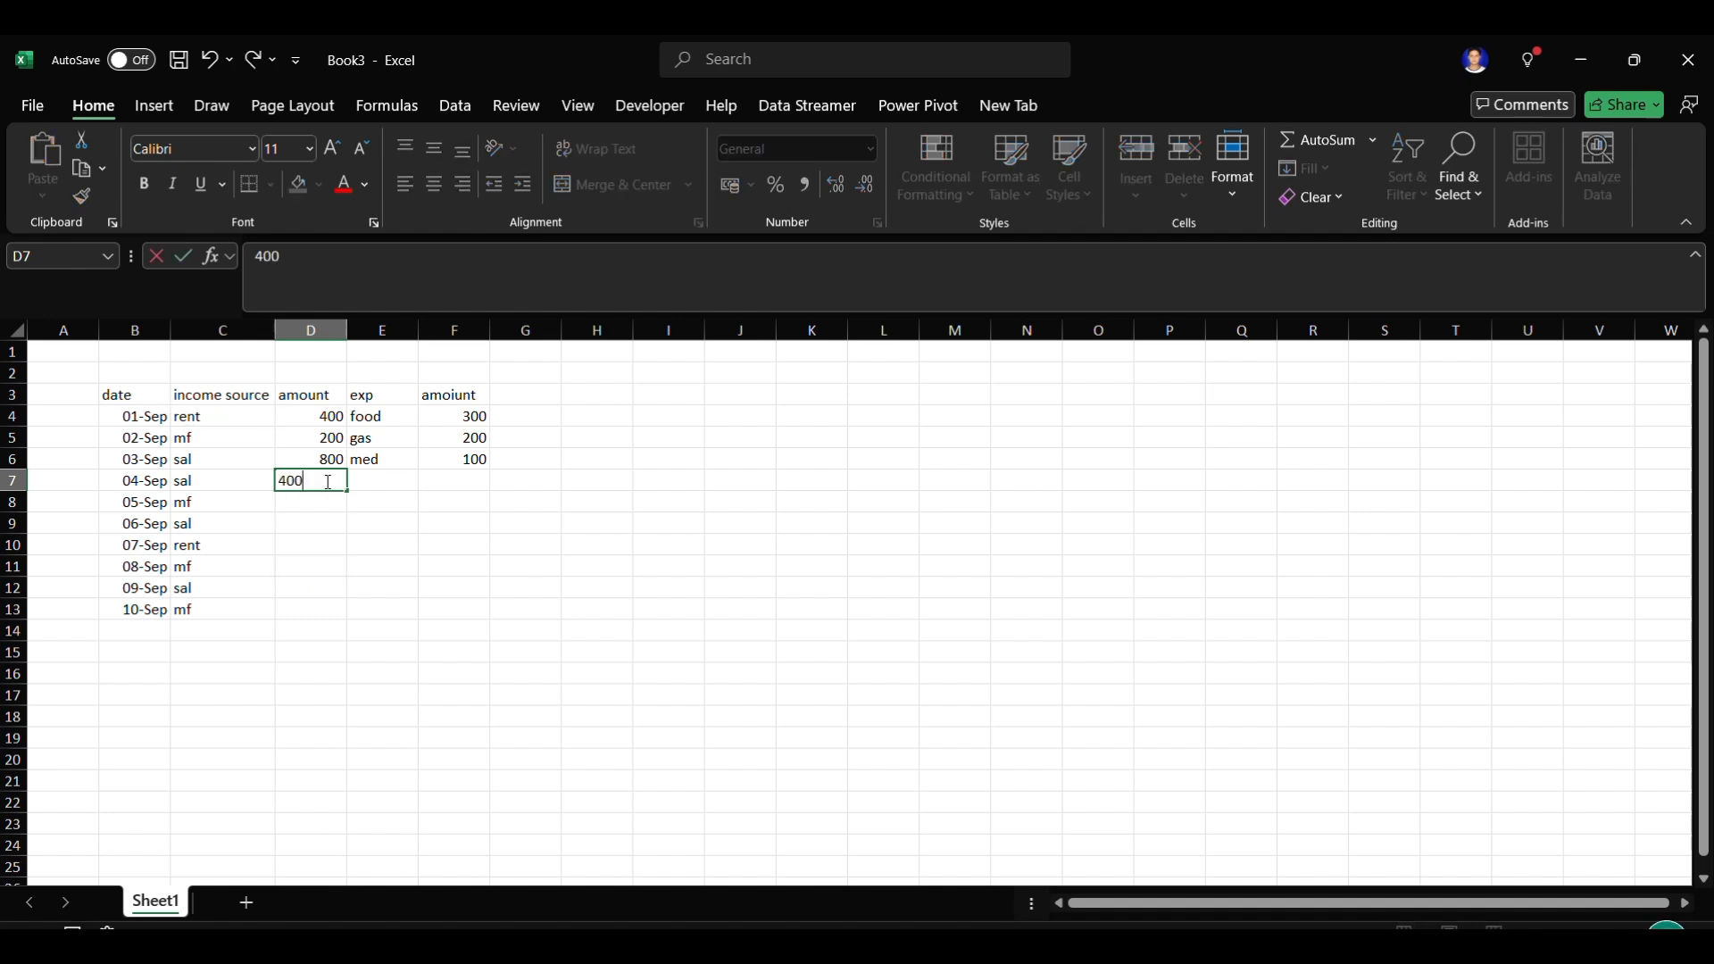
key(Return)
text(300)
key(Return)
text(800)
key(Return)
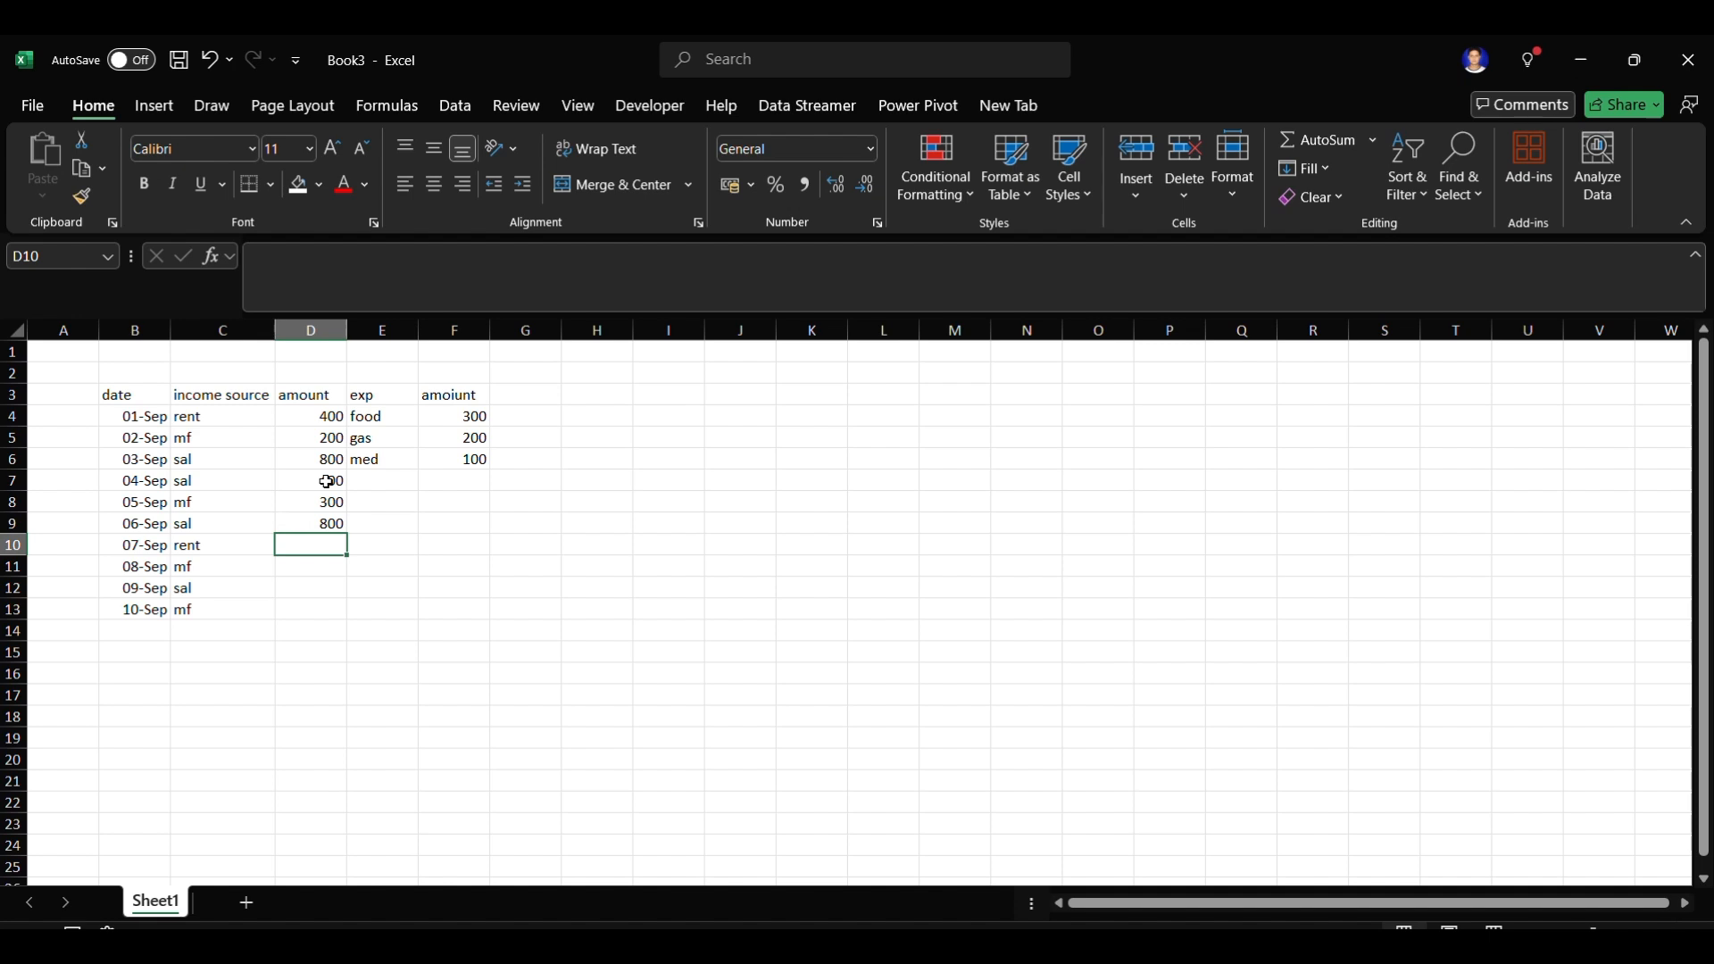
text(400)
key(Return)
text(150)
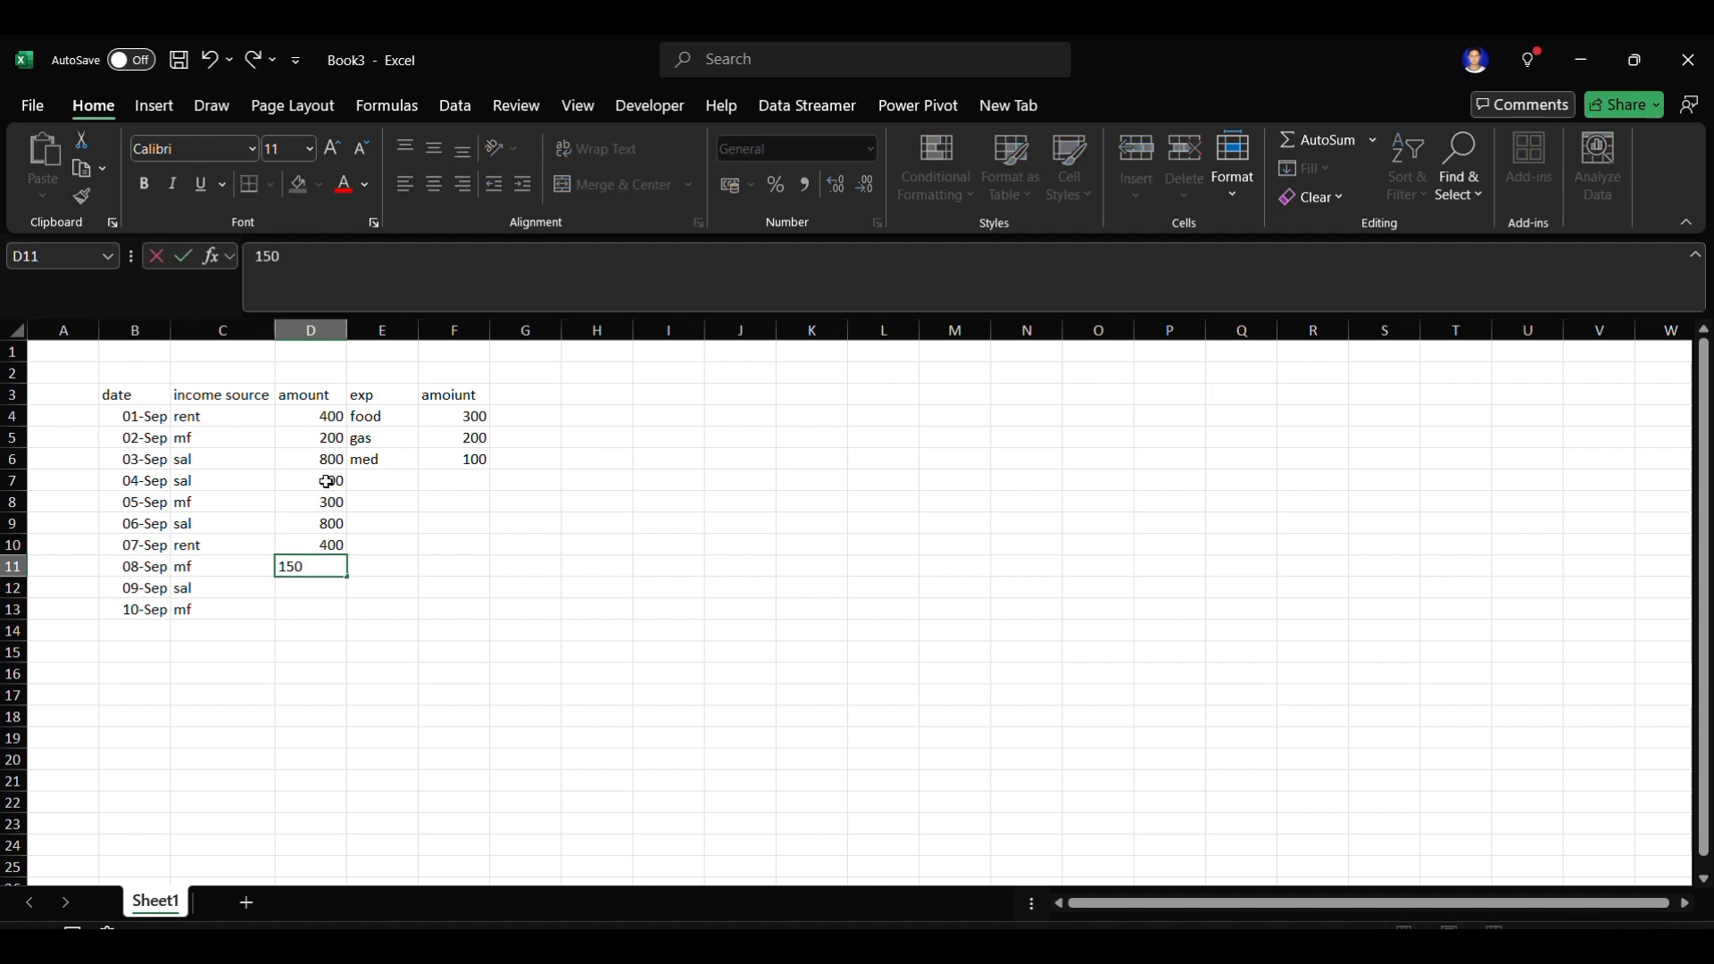
key(Return)
text(650)
key(Return)
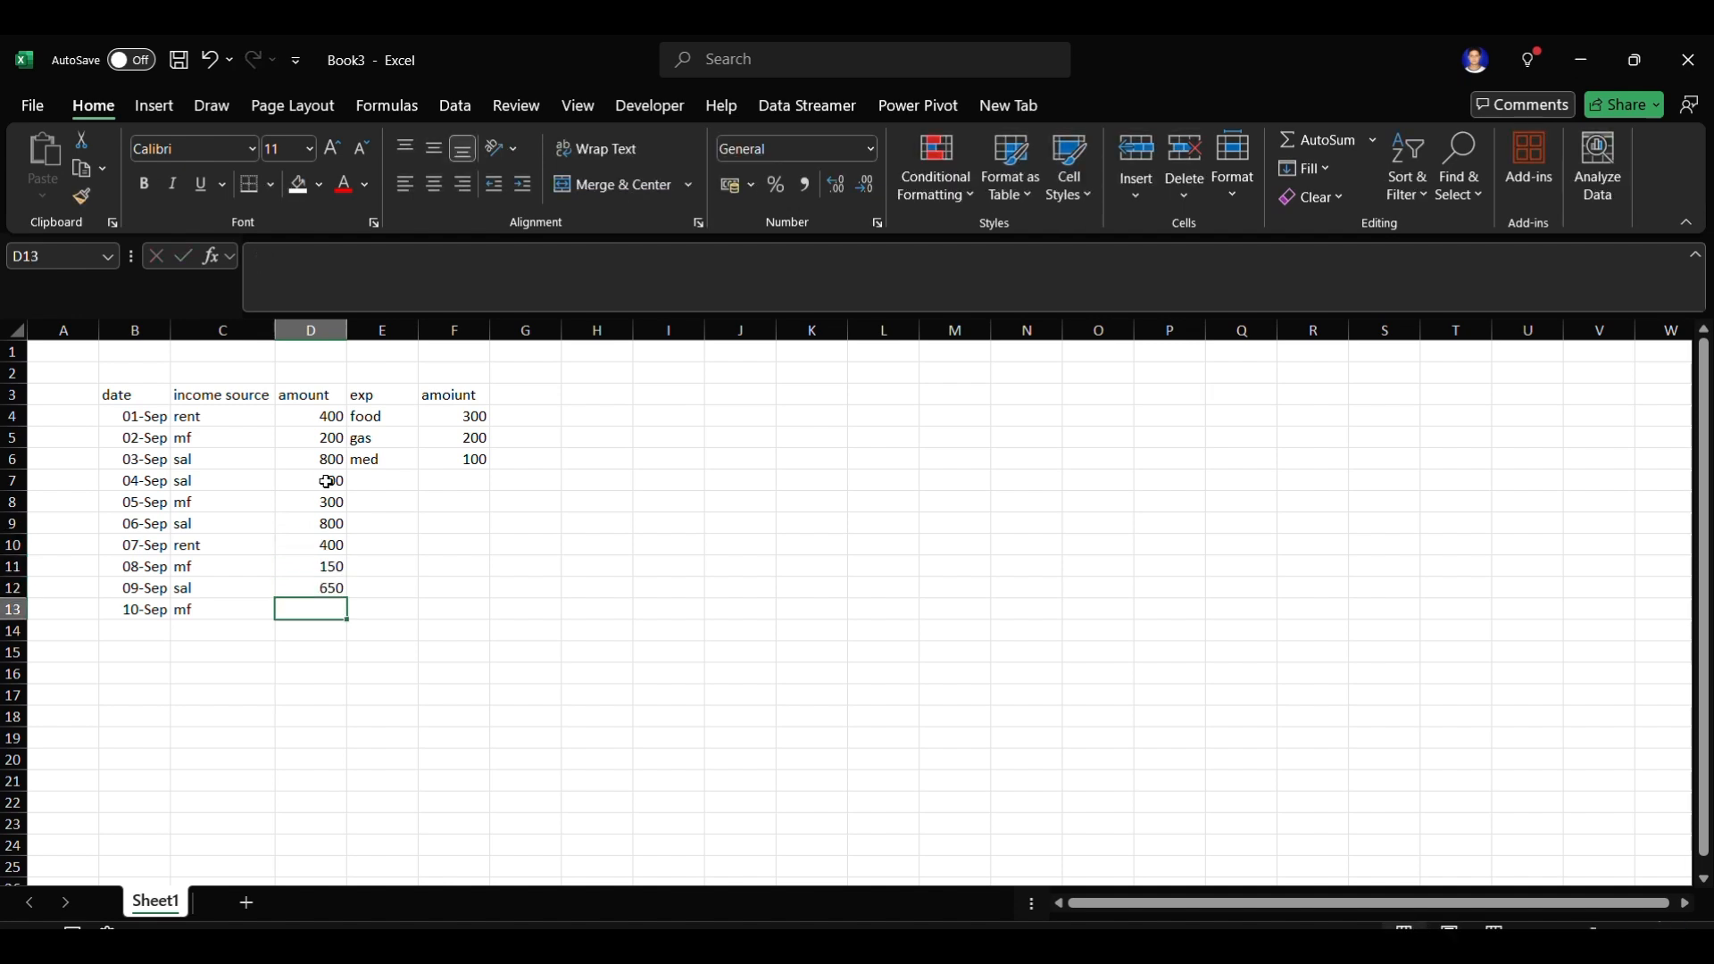
text(140)
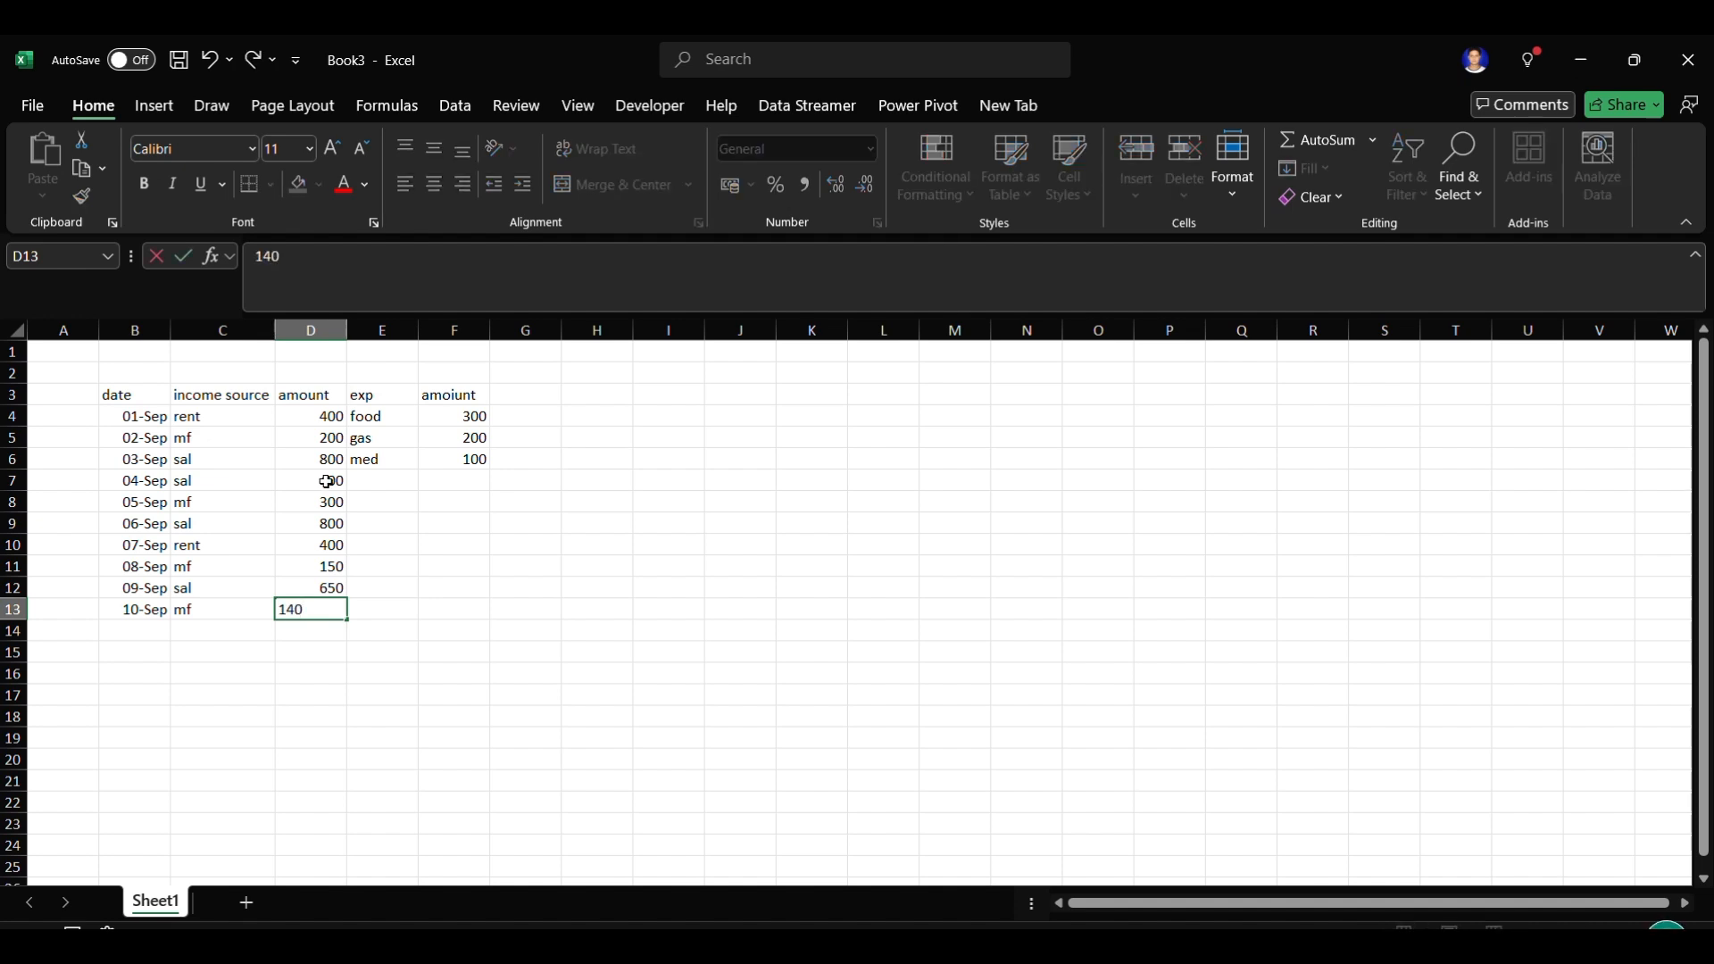
key(Tab)
- Copy the expense "gas" from E5 into the 06-Sep and 09-Sep rows (E9 and E12)
key(Up)
key(Up)
key(Up)
key(Up)
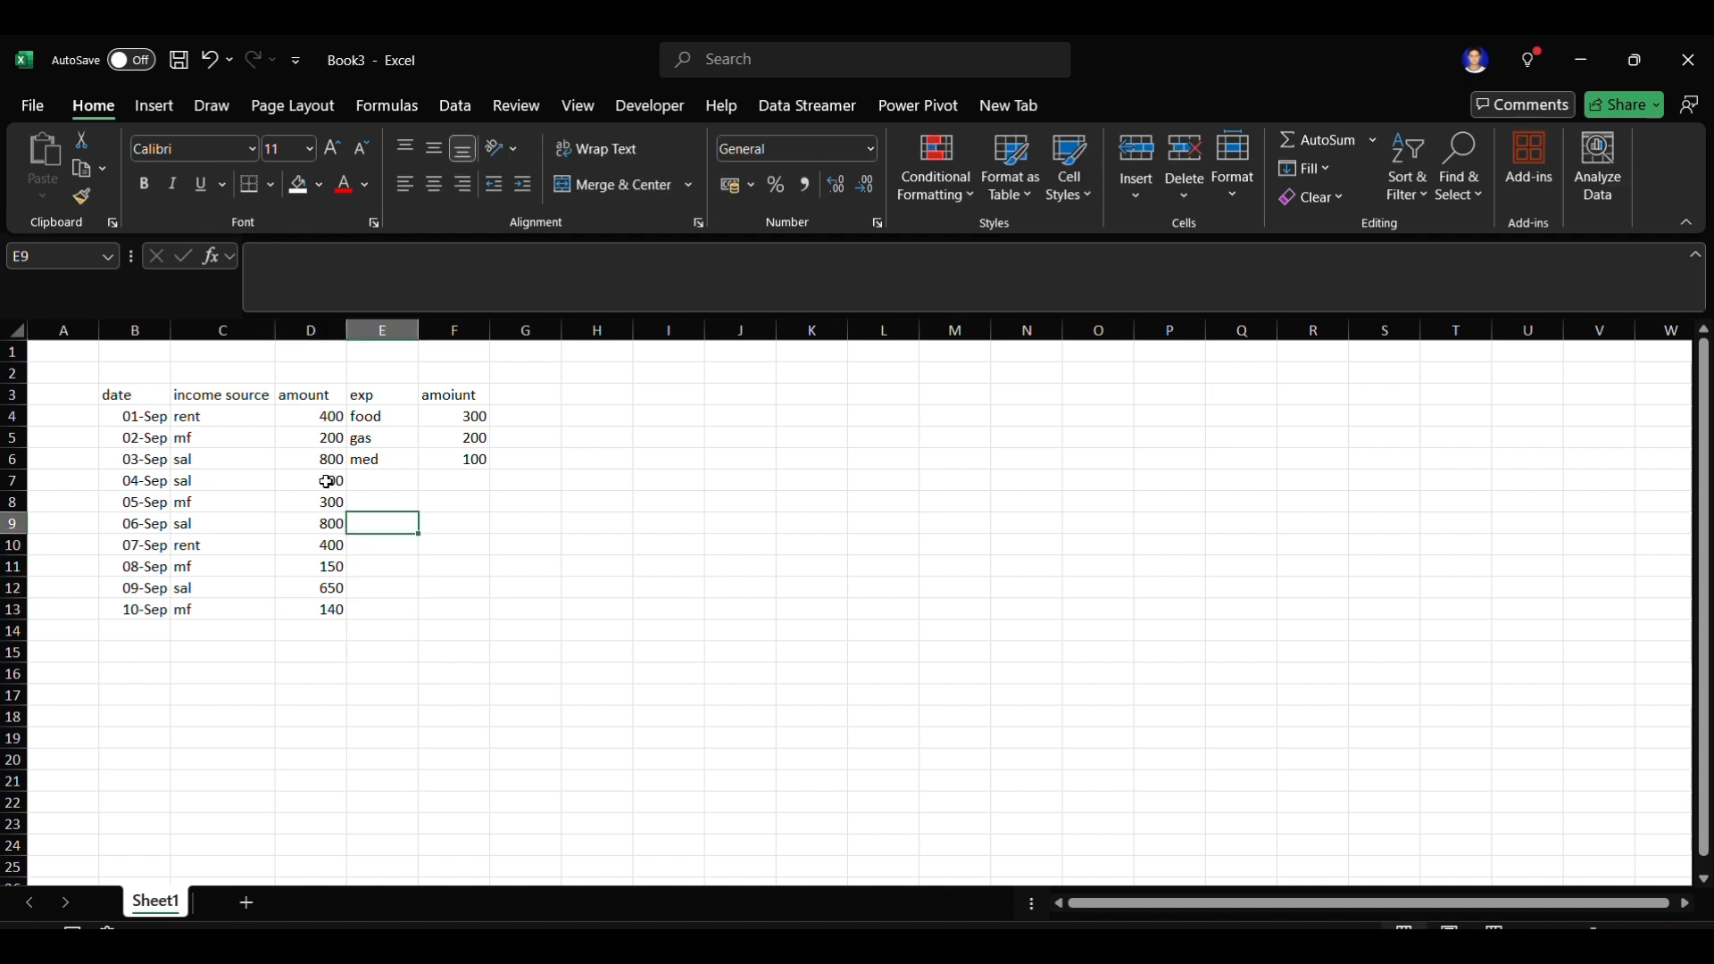
click(382, 439)
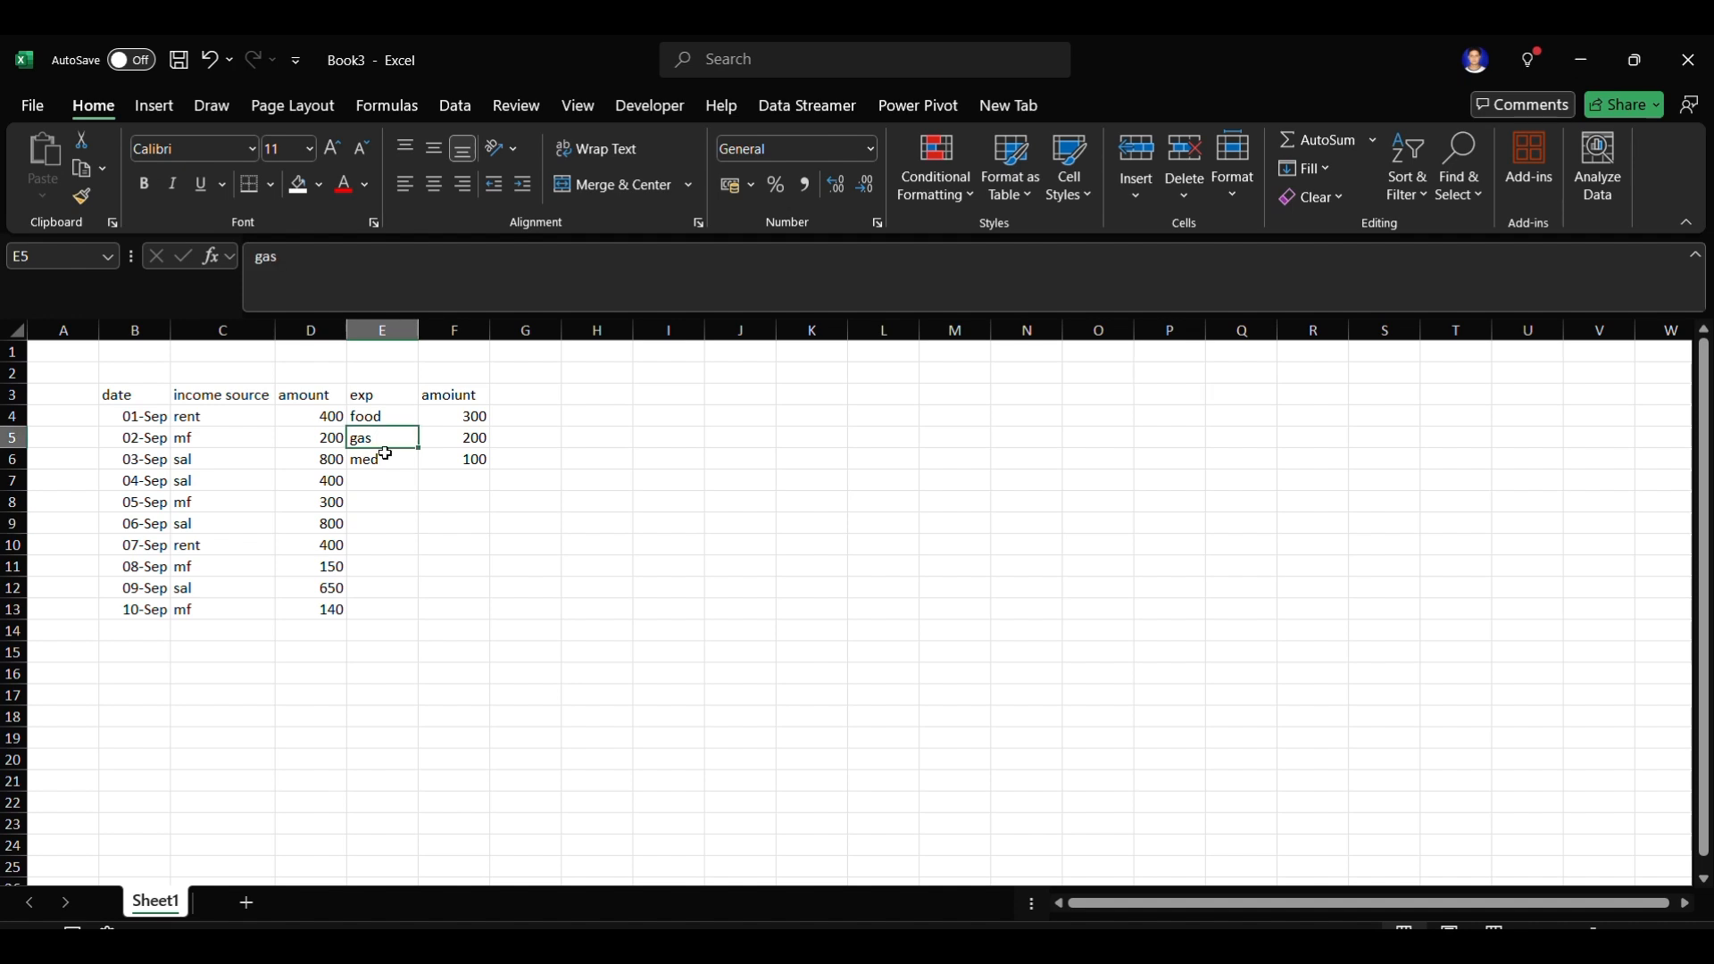
key(ctrl+c)
click(389, 520)
key(ctrl+v)
click(396, 452)
click(395, 588)
key(ctrl+v)
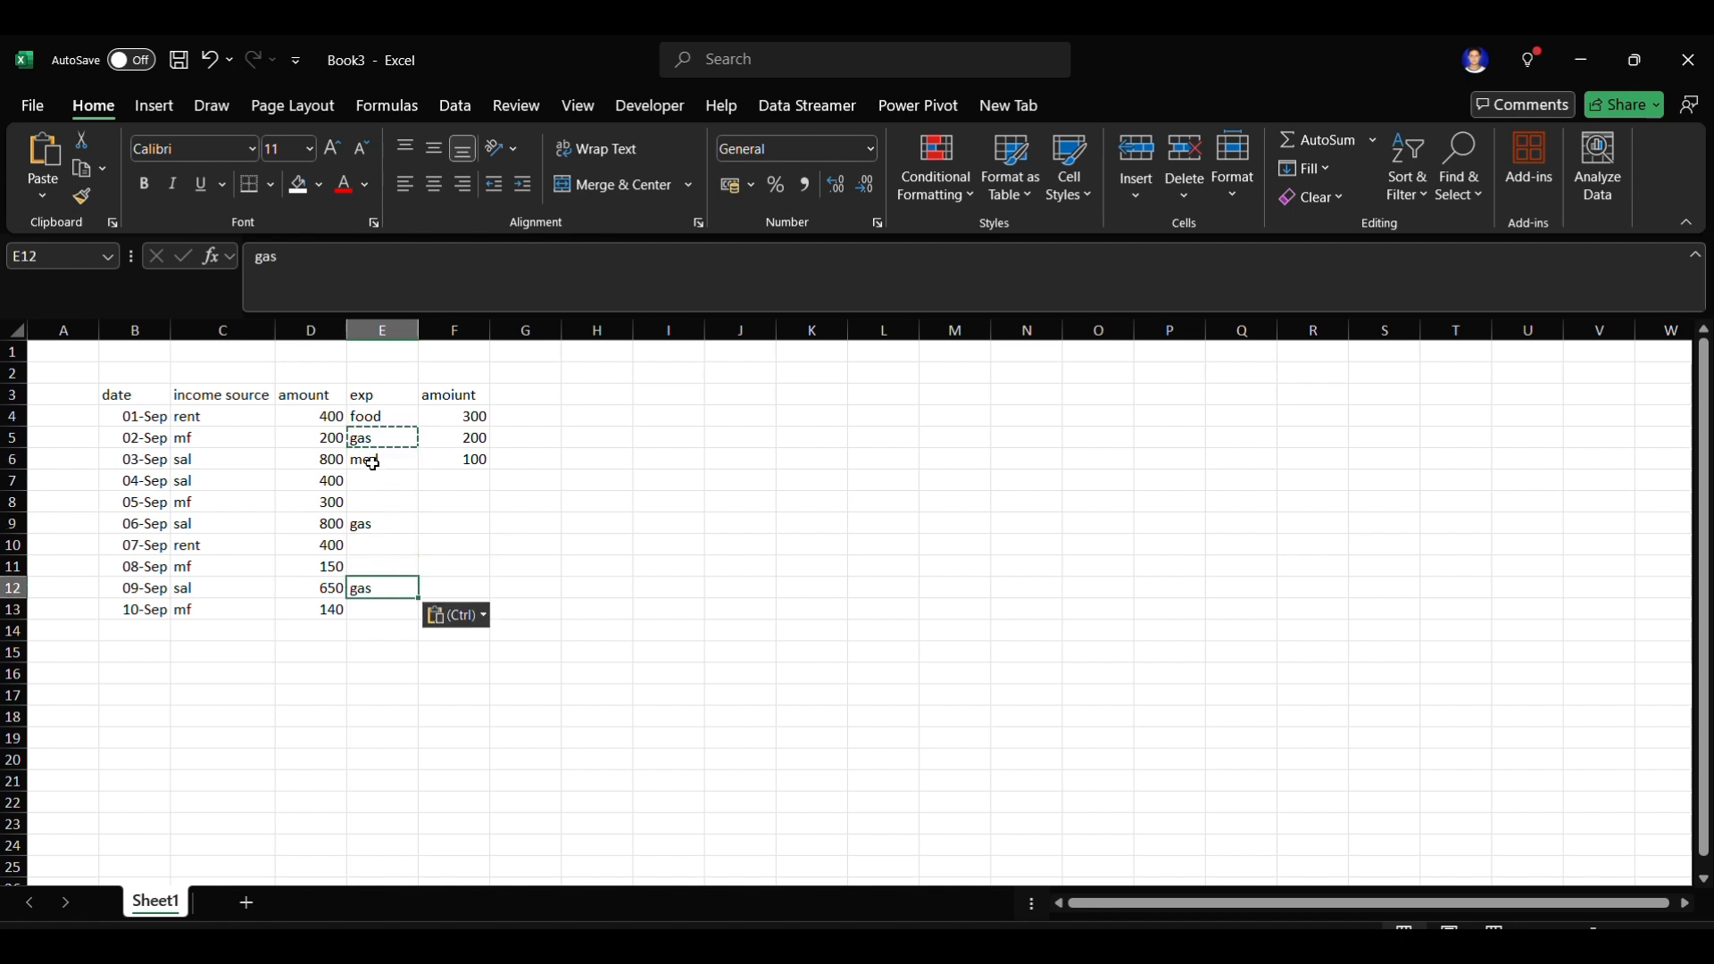
- Copy the expense "med" from E6 into the 05-Sep and 08-Sep rows (E8 and E11)
click(397, 459)
key(ctrl+c)
click(384, 502)
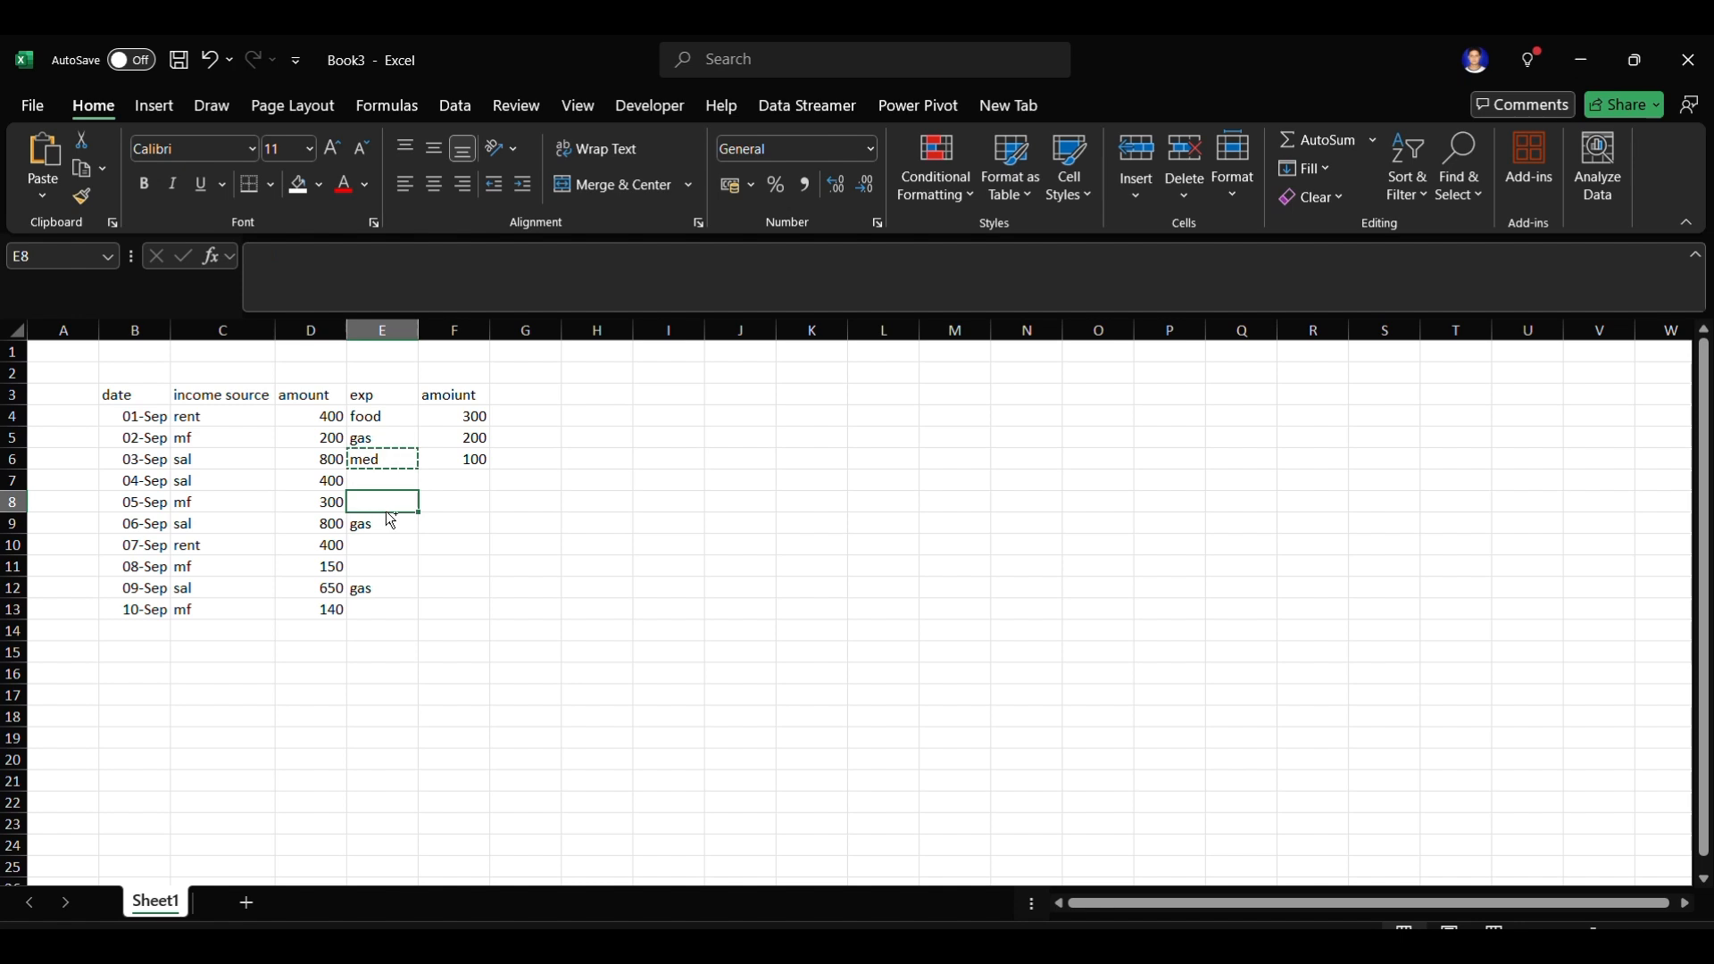
key(ctrl+v)
click(380, 571)
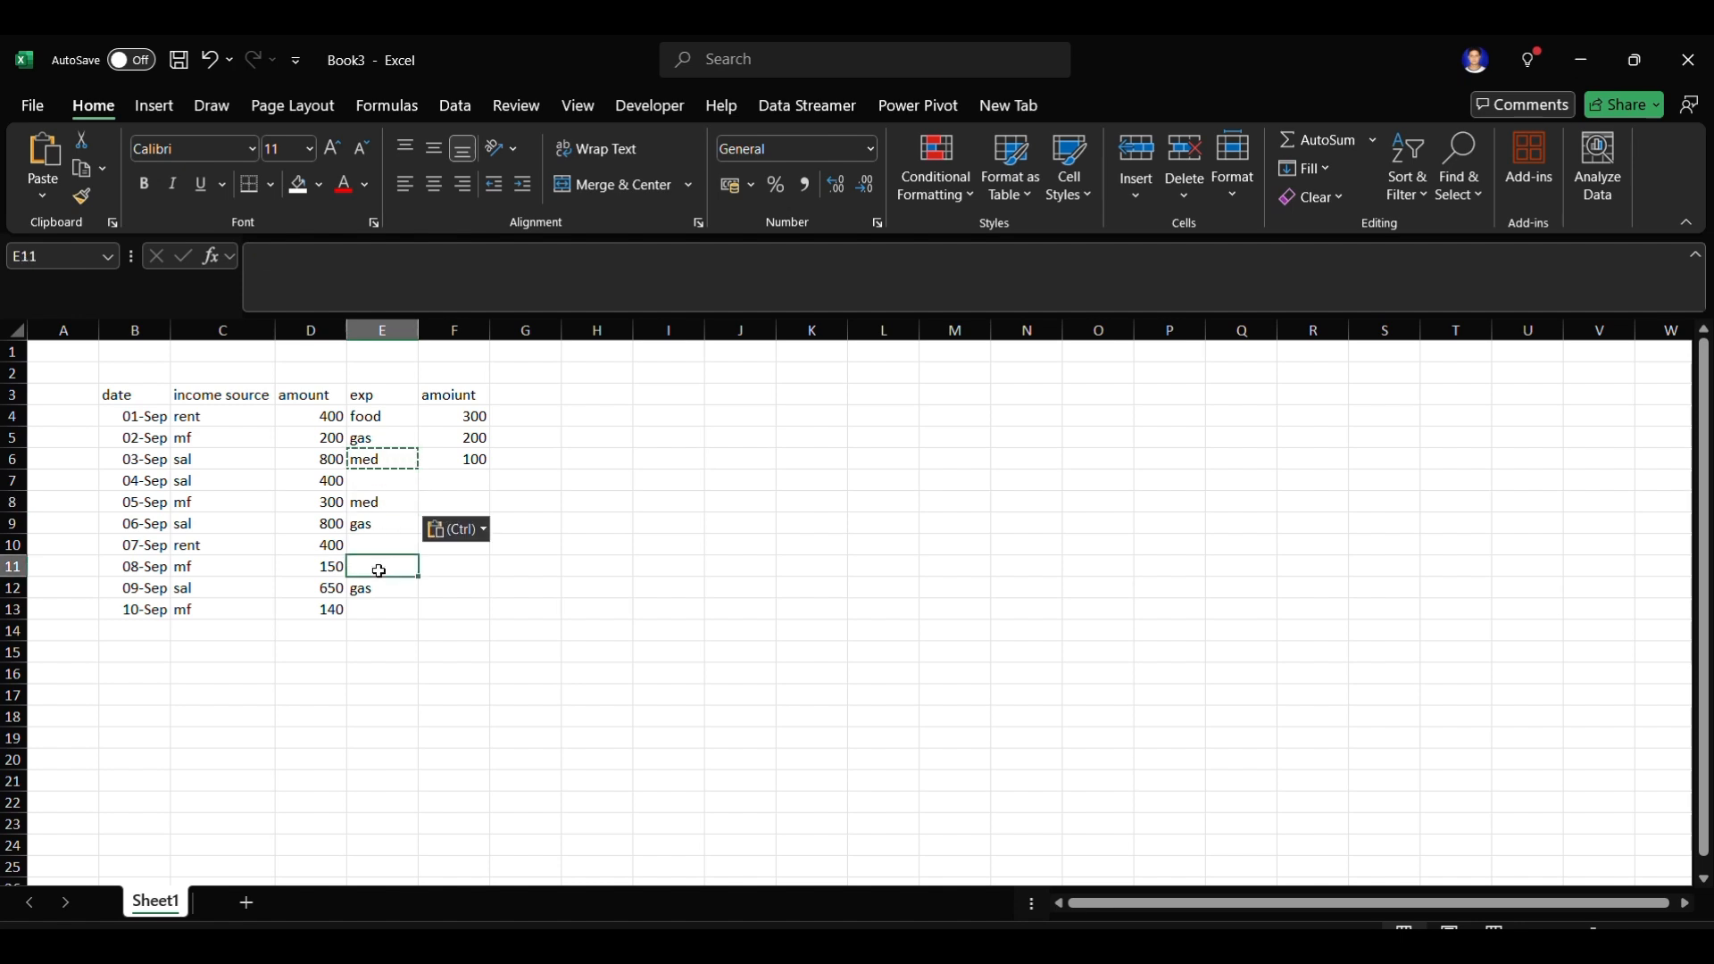
key(ctrl+v)
- Copy the expense "food" from E4 into the 04-Sep, 07-Sep and 10-Sep rows (E7, E10 and E13)
click(383, 415)
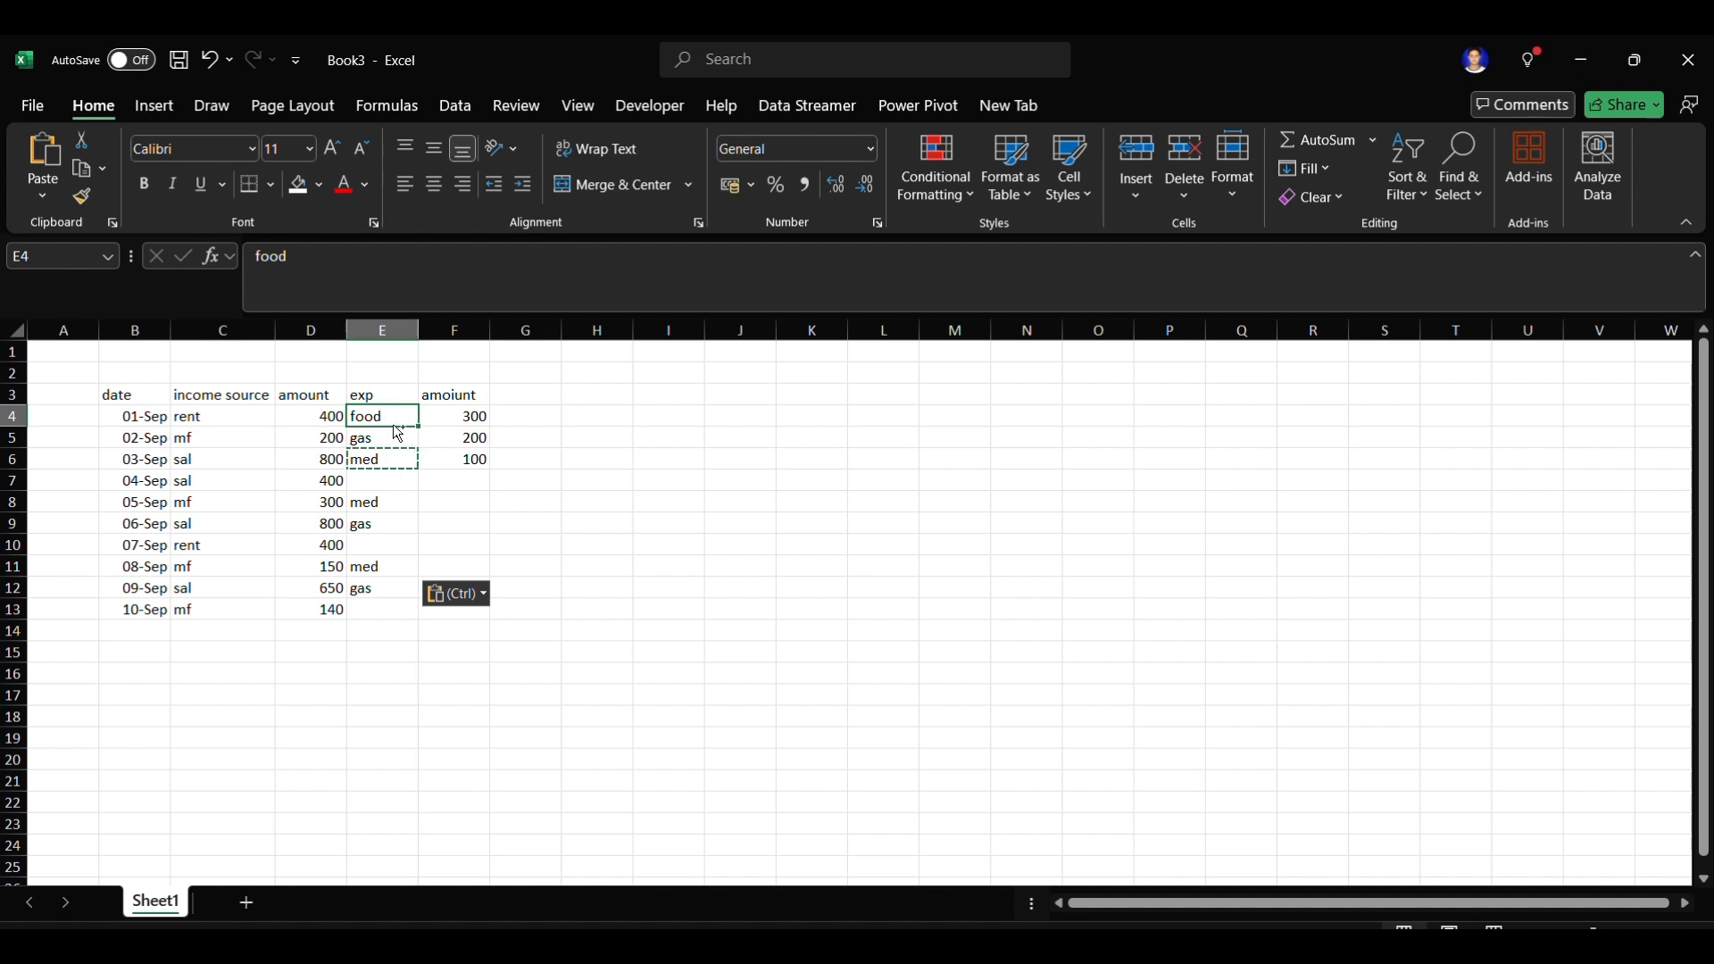
key(ctrl+c)
click(382, 481)
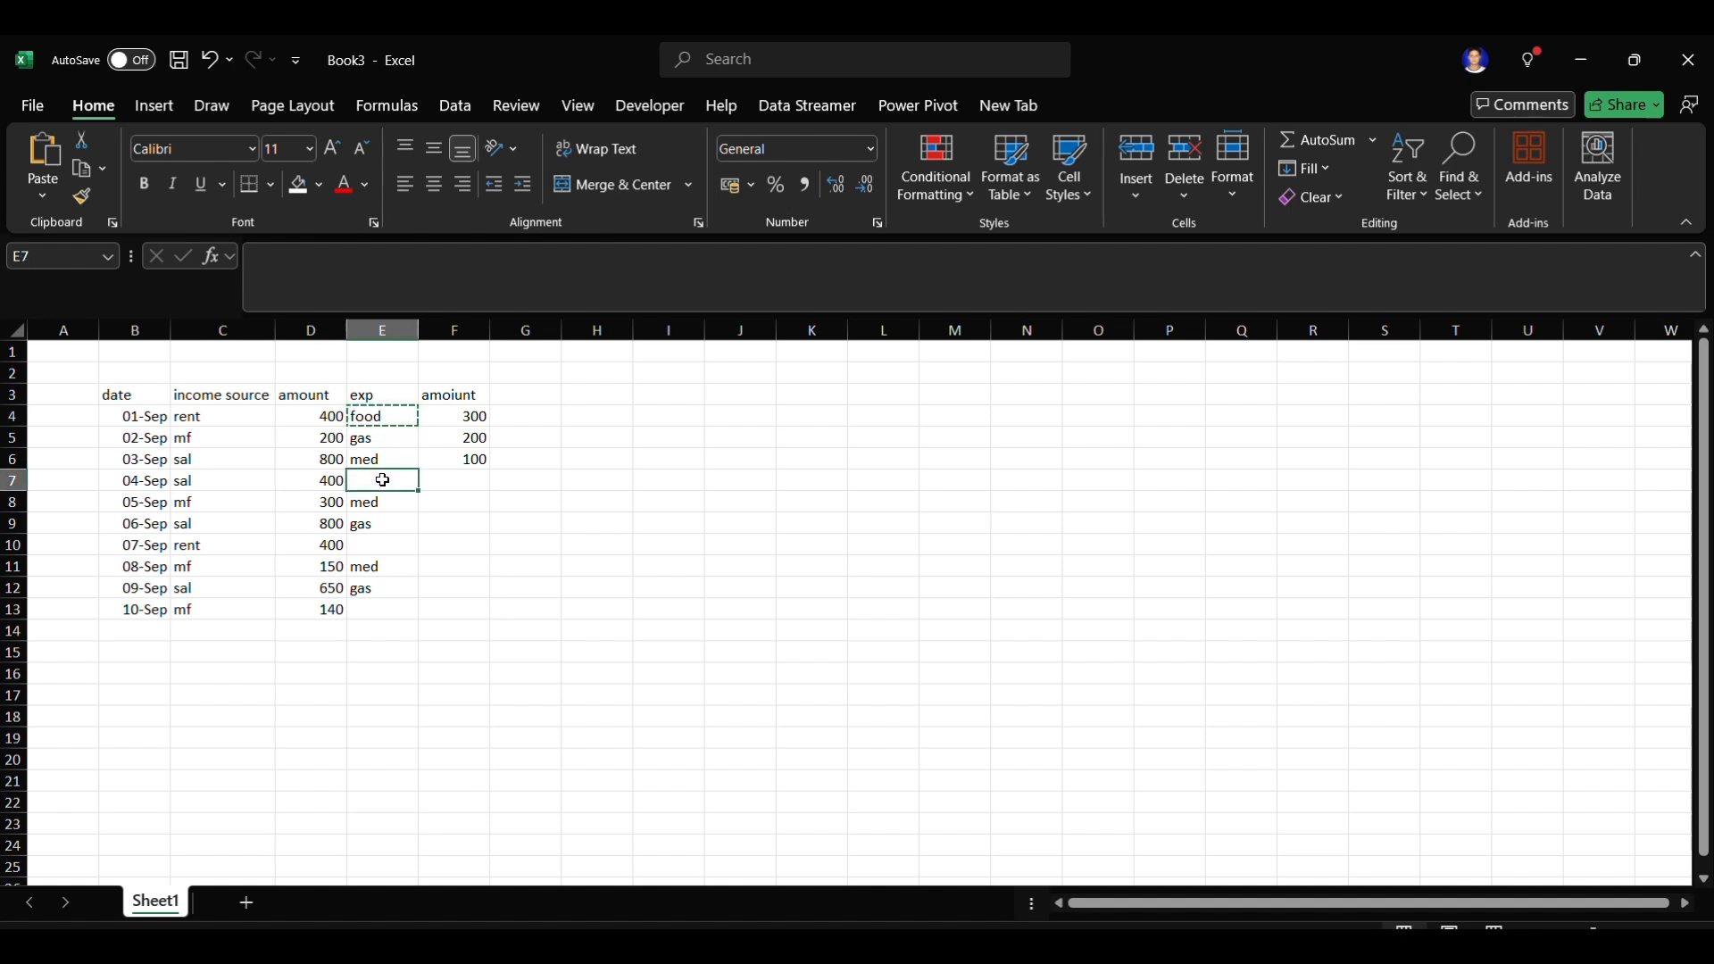
key(ctrl+v)
click(378, 544)
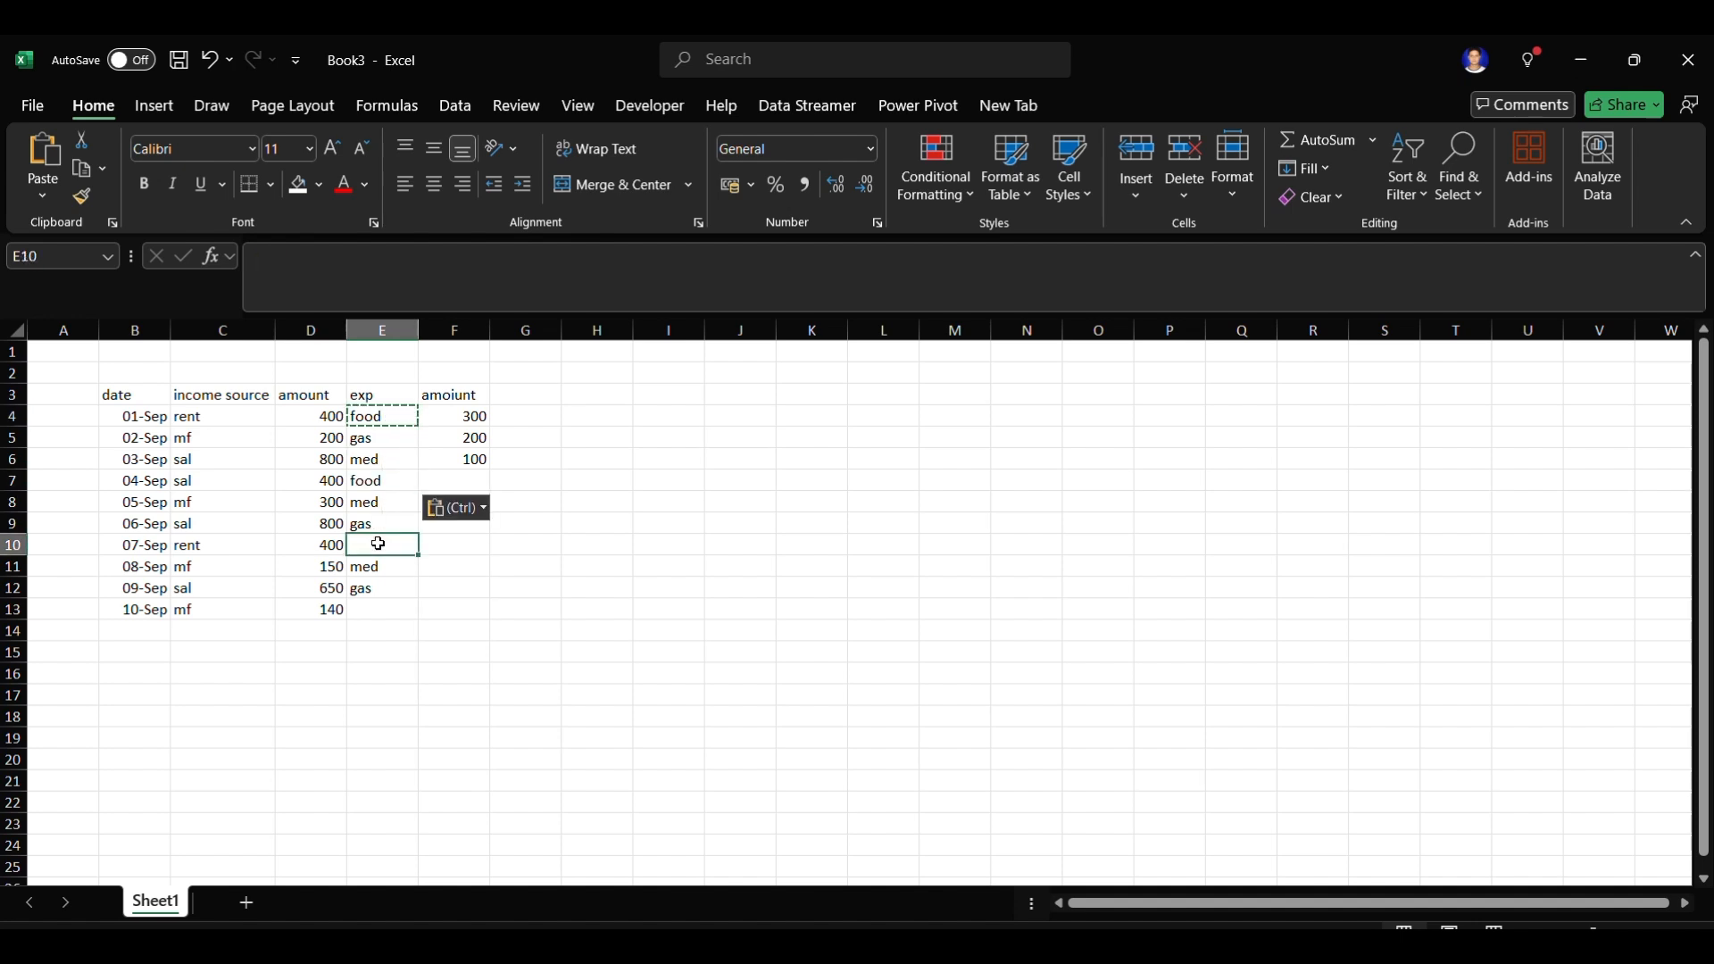
key(ctrl+v)
click(378, 607)
key(ctrl+v)
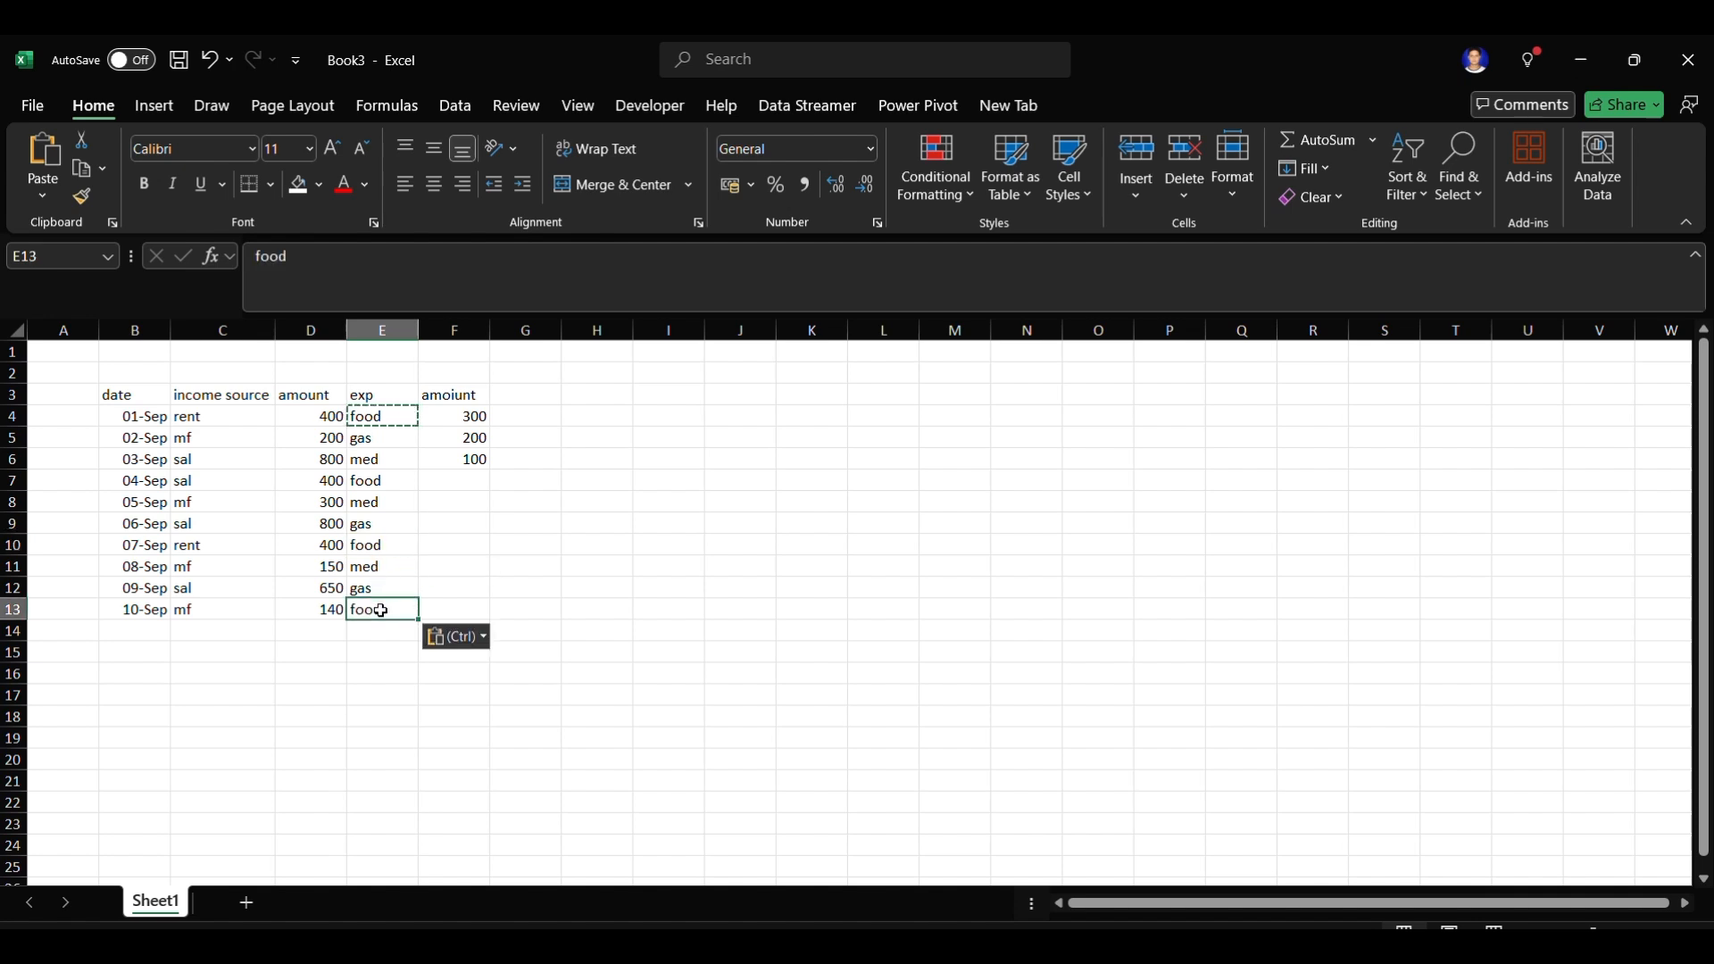
- Enter the expense amounts 500, 400, 600, 140, 780, 650 and 720 for 04-Sep to 10-Sep in F7:F13
click(471, 479)
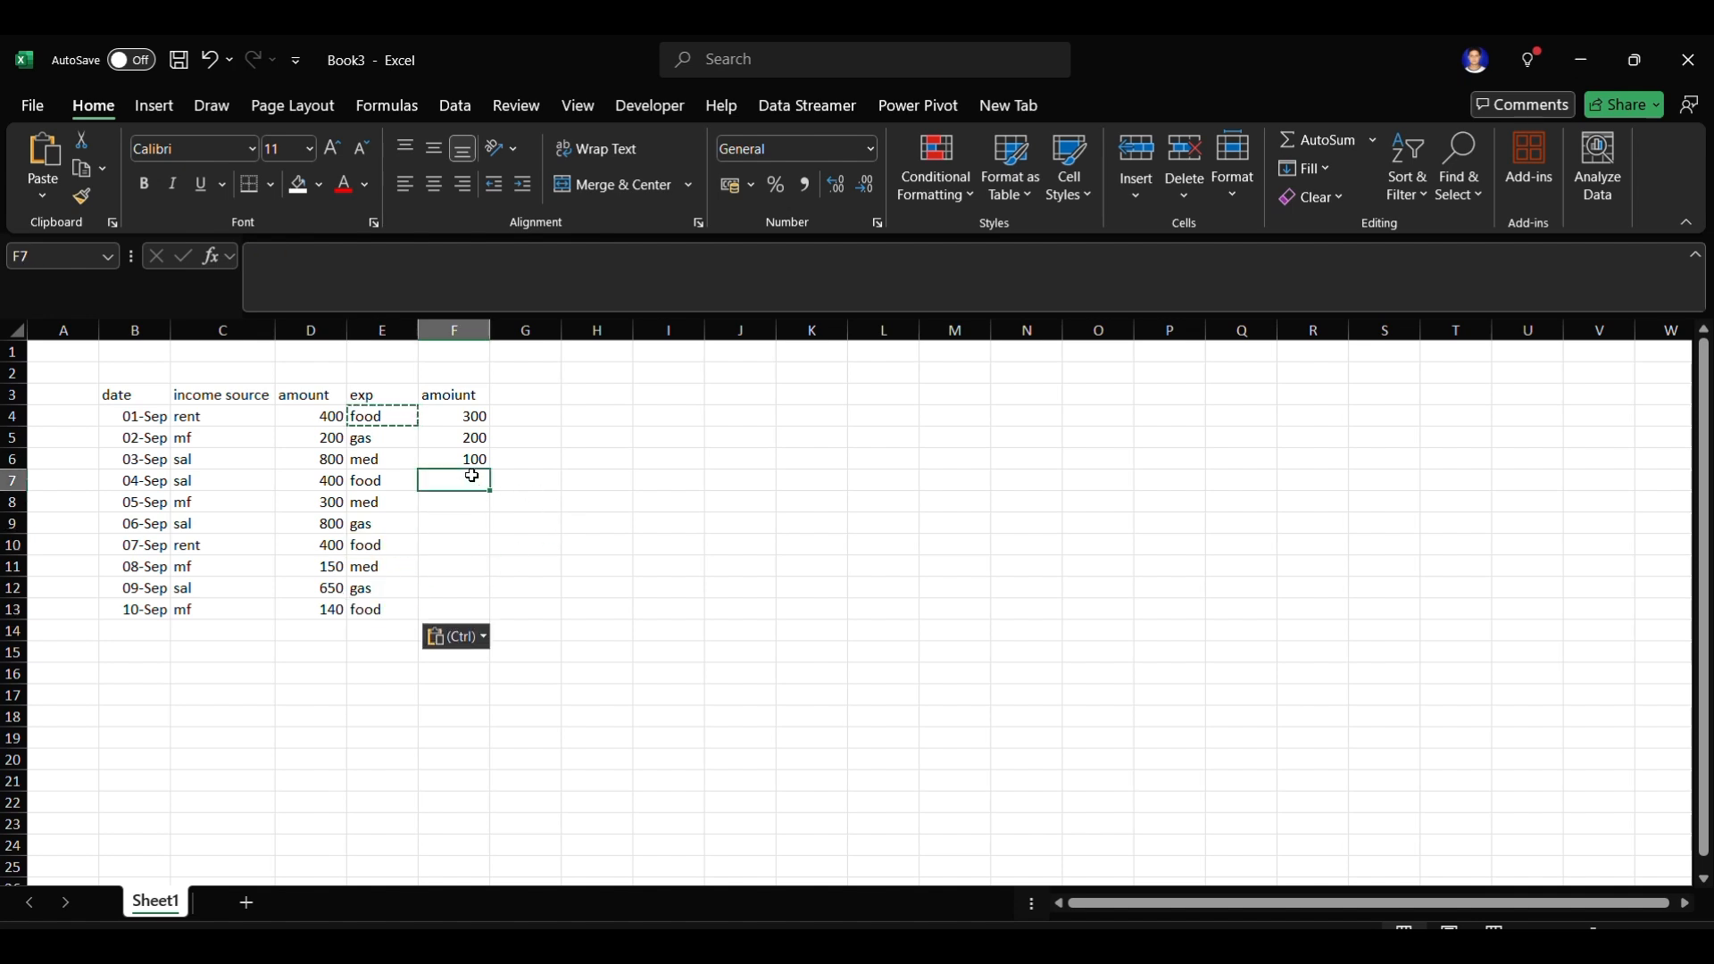
text(500)
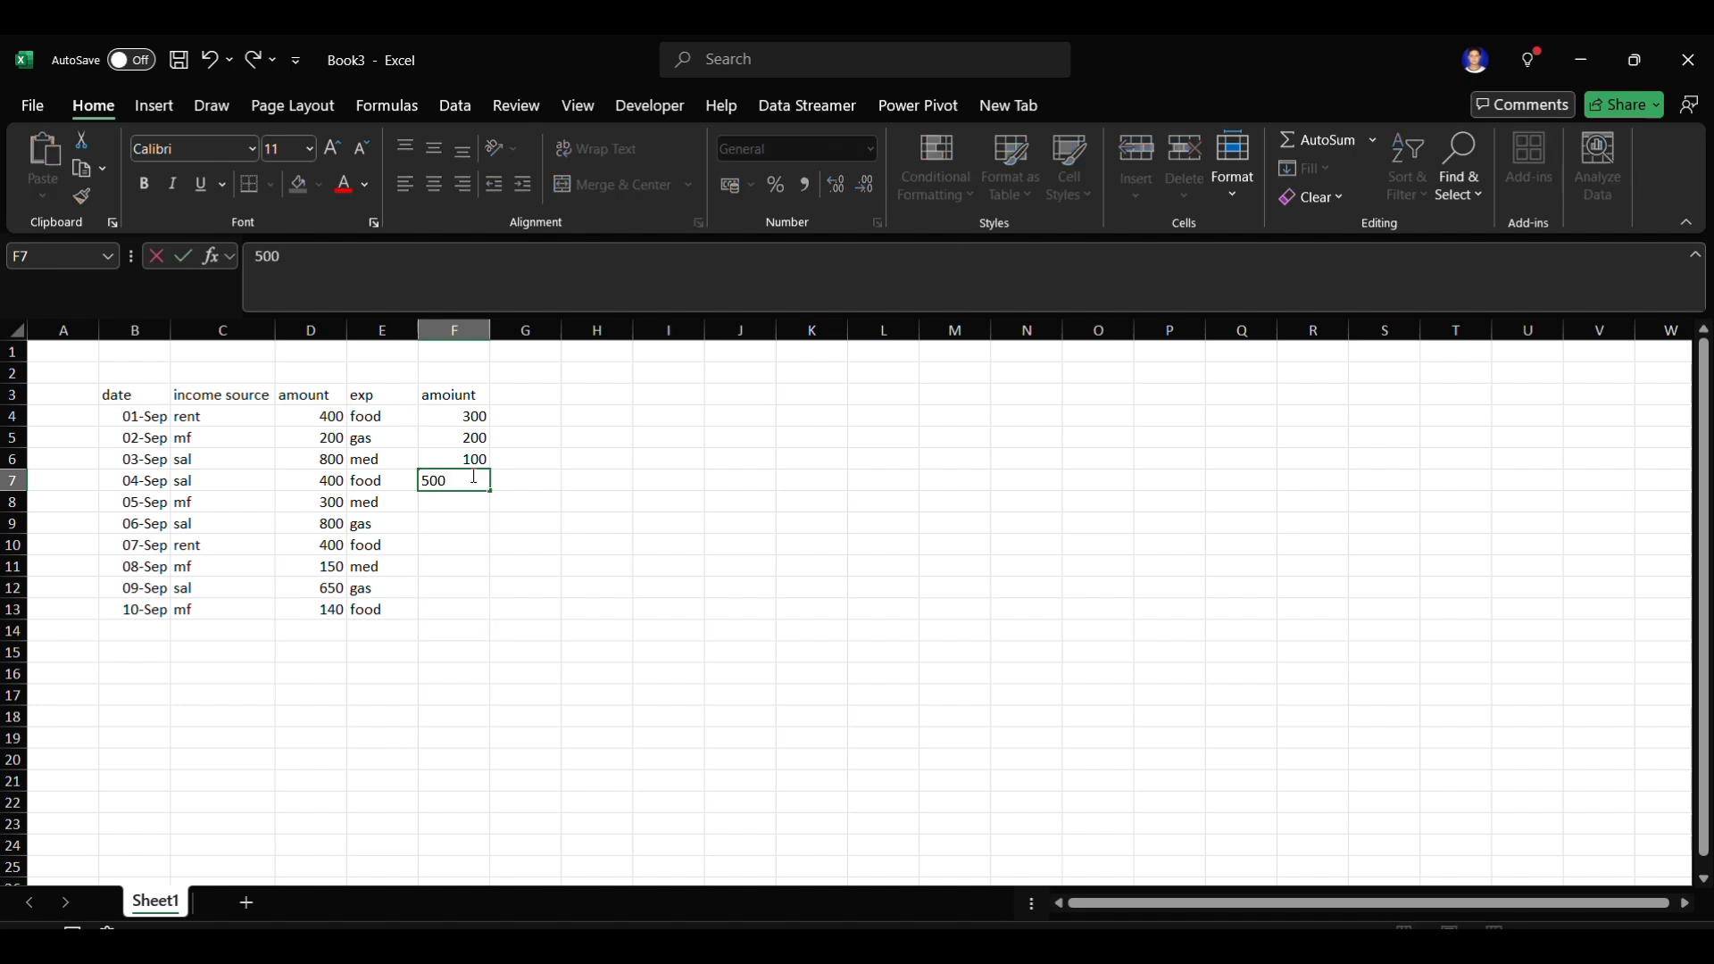
key(Return)
text(400)
key(Return)
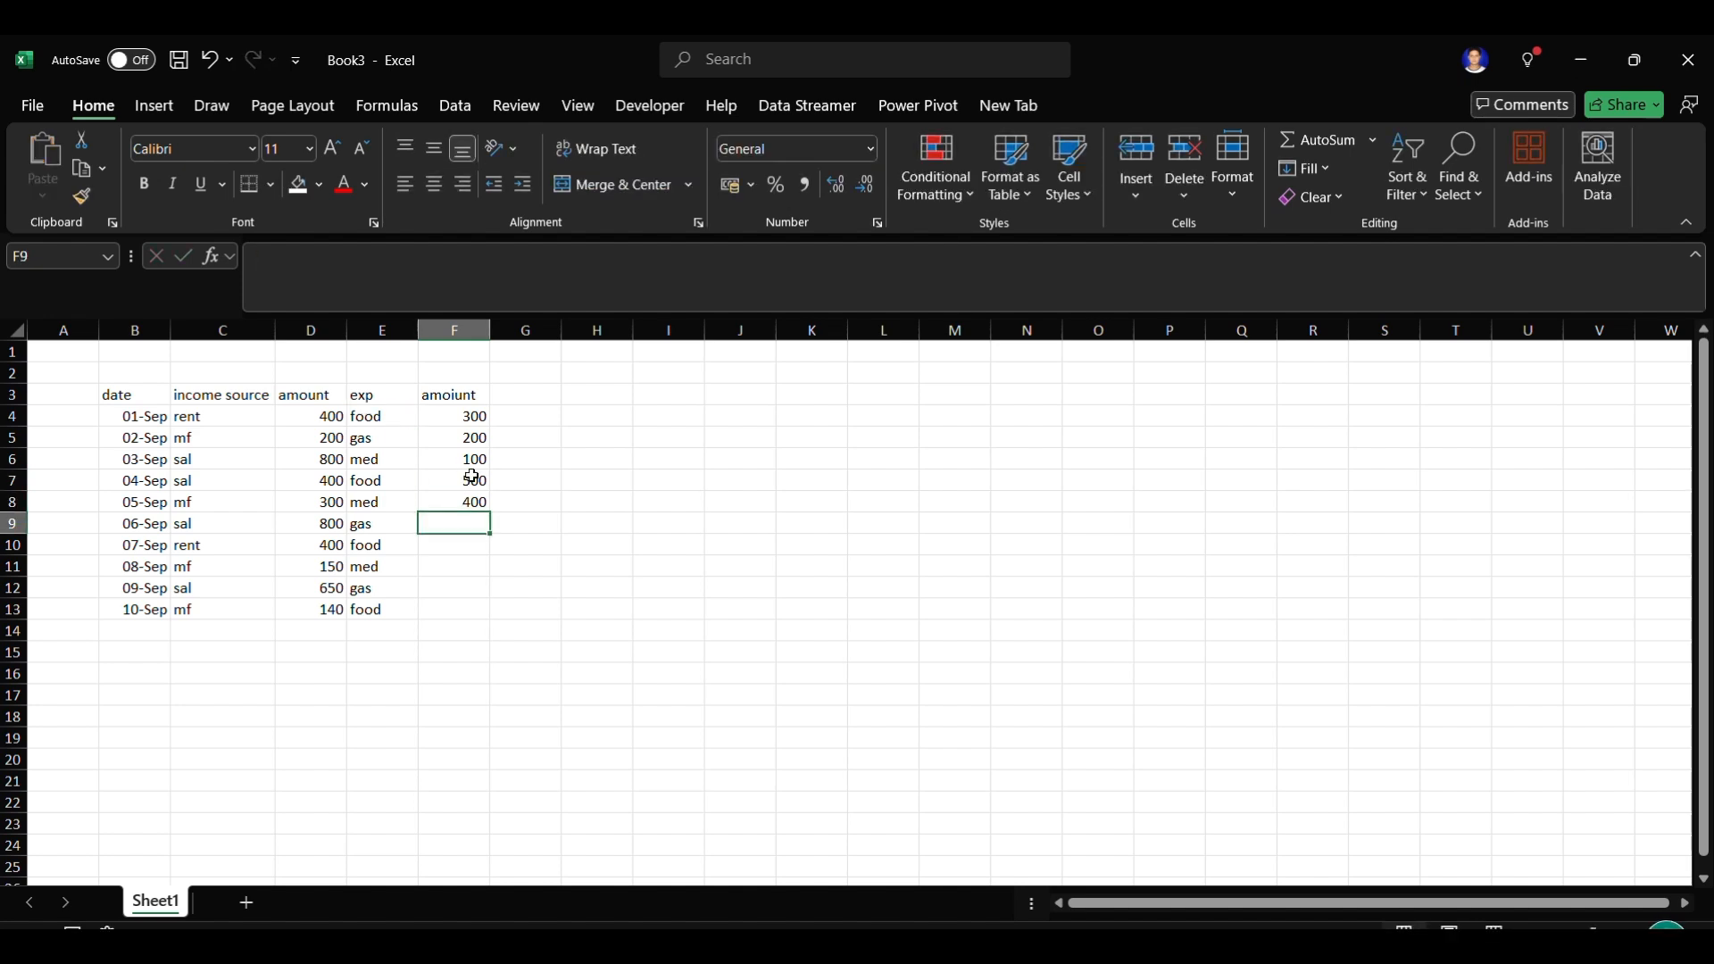
text(600)
key(Return)
text(140)
key(Return)
text(780)
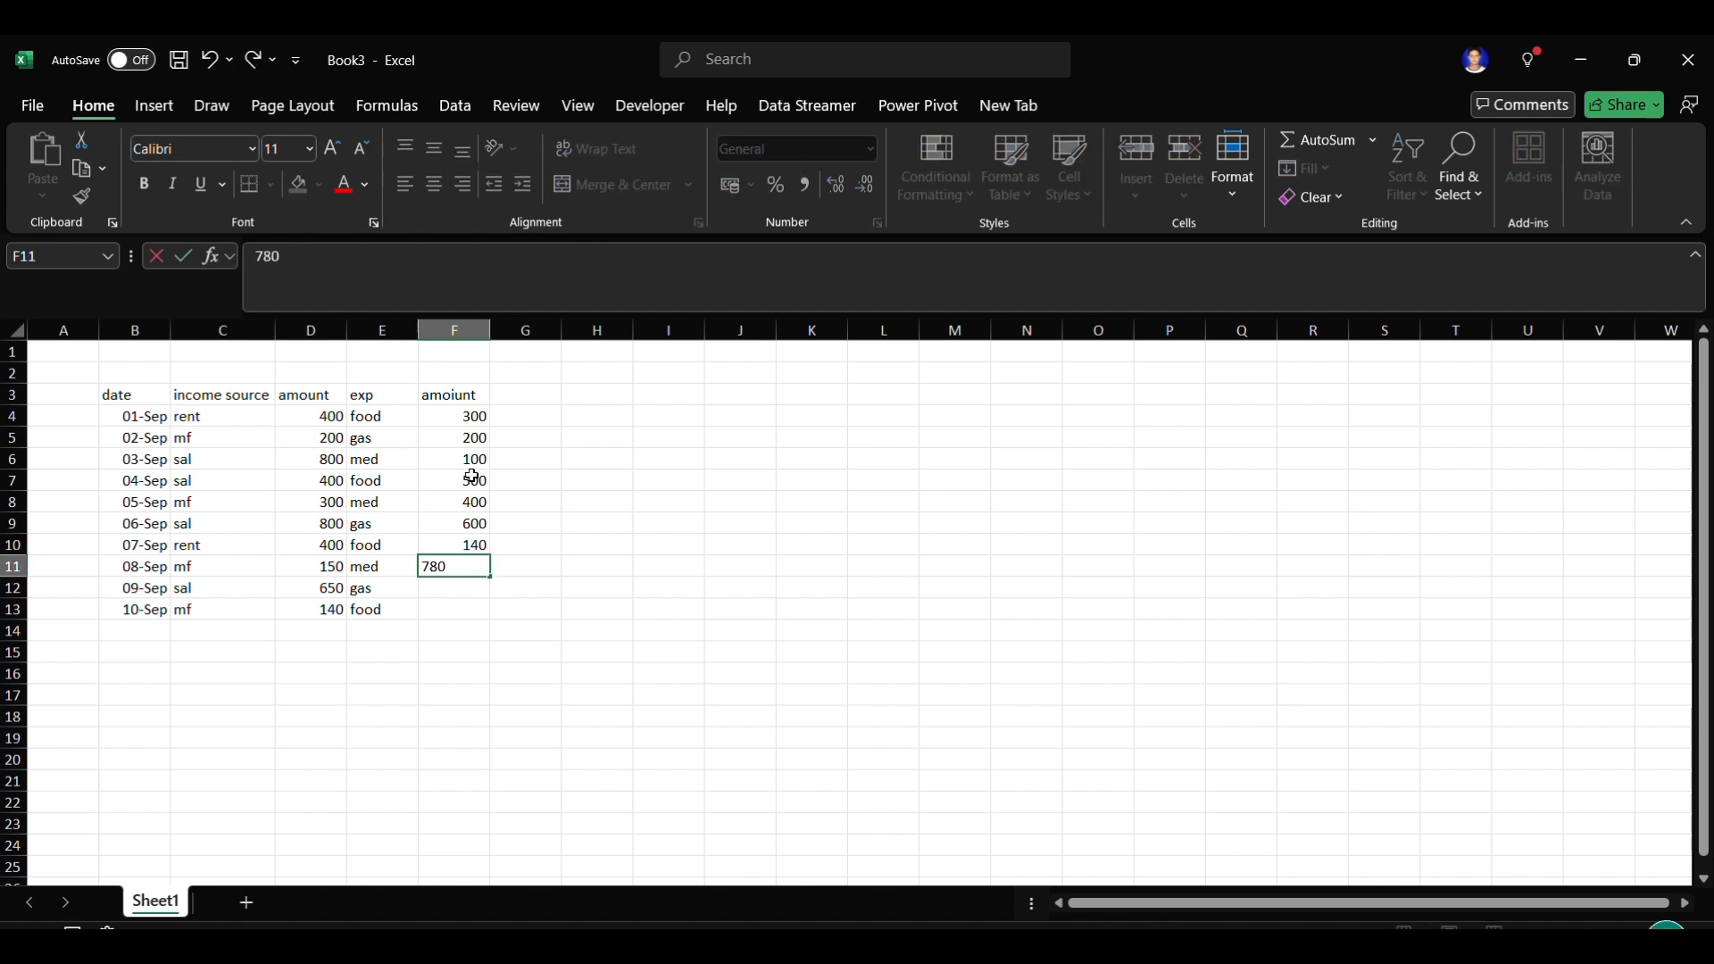
key(Return)
text(650)
key(Return)
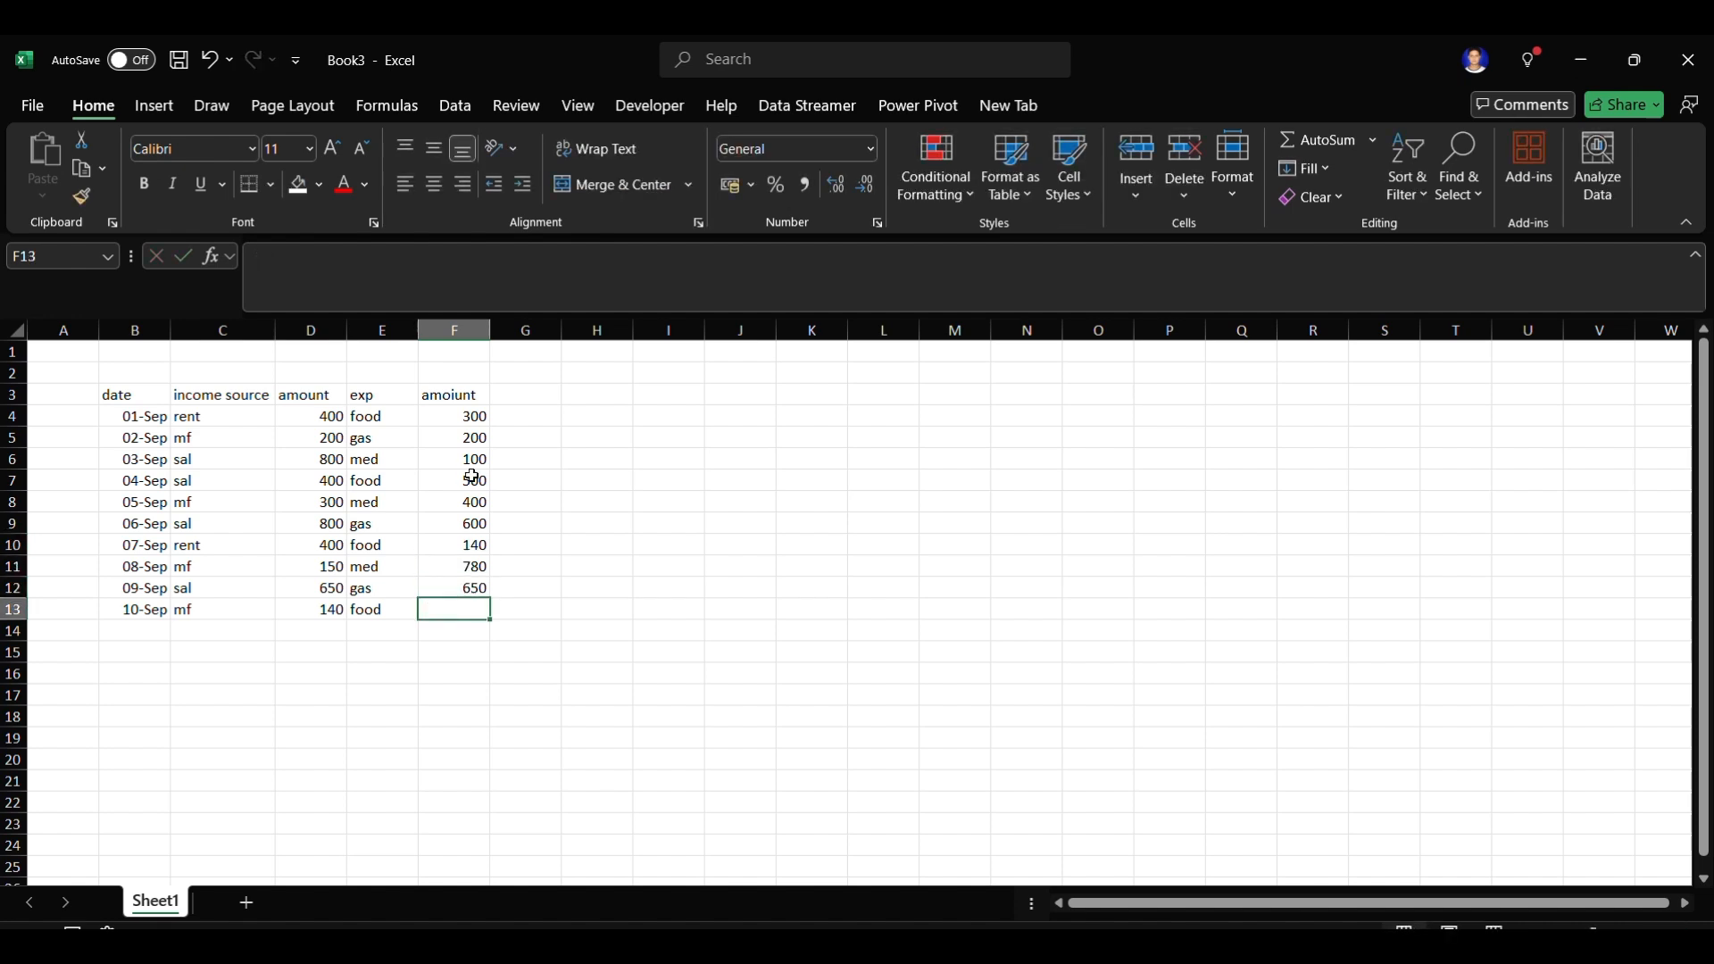
text(720)
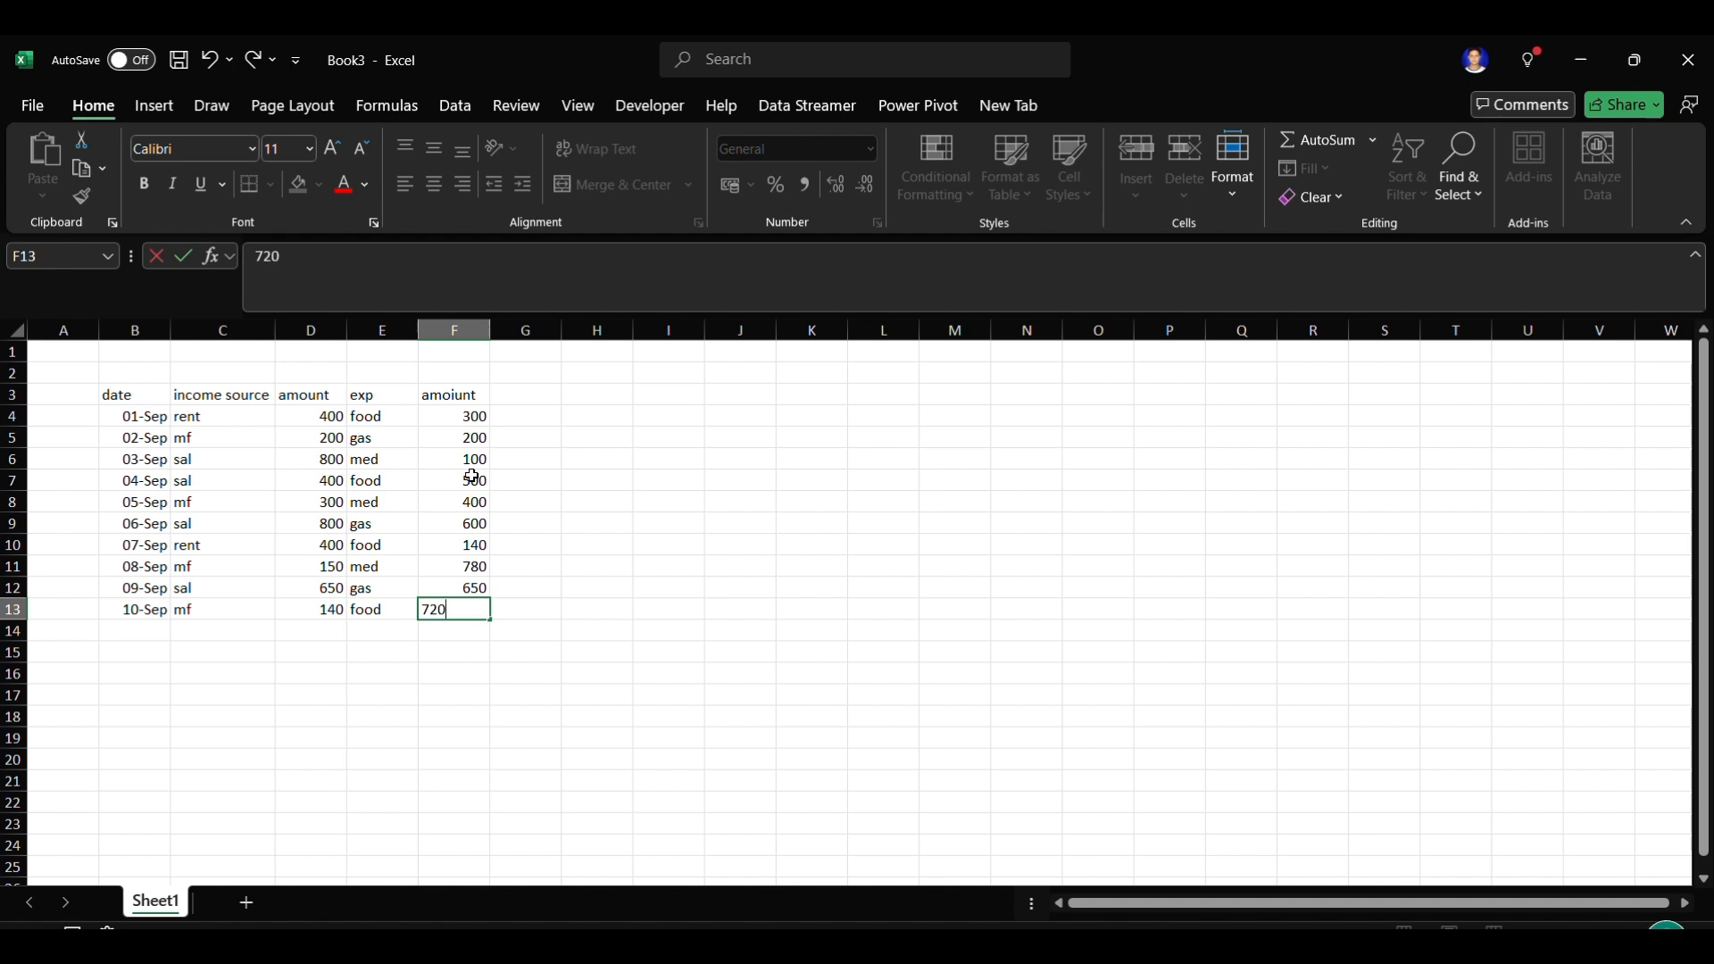
click(105, 418)
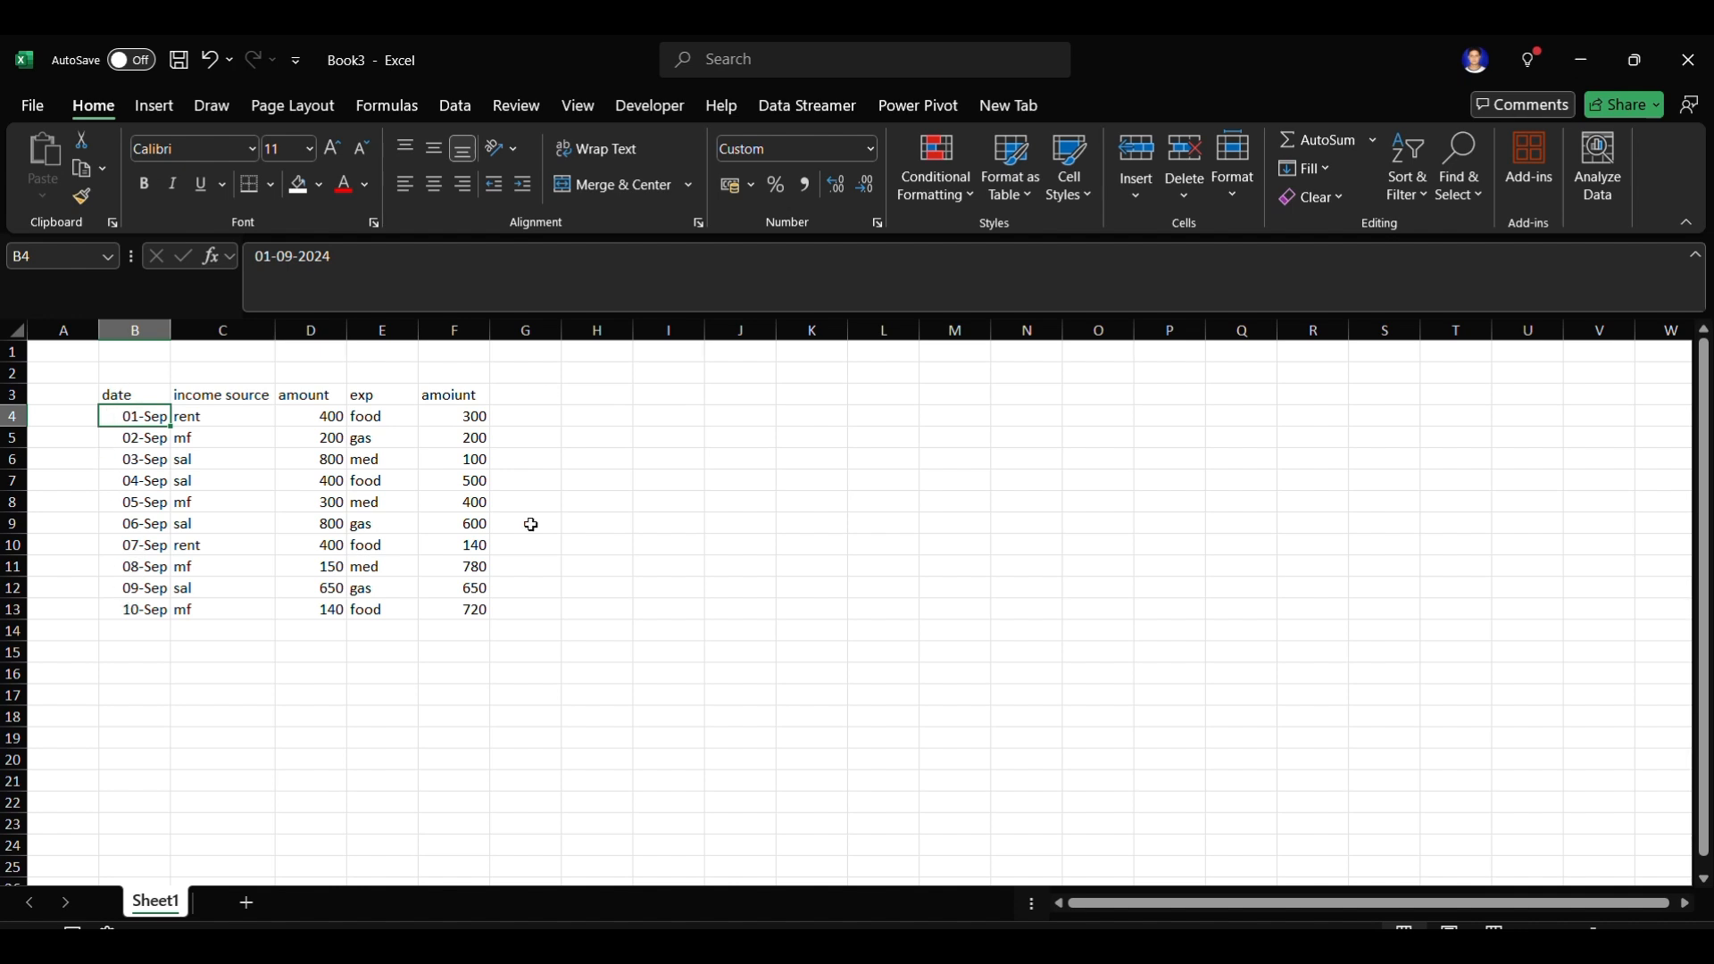
- Examine the table's date, income source, amount and expense columns one by one
click(149, 393)
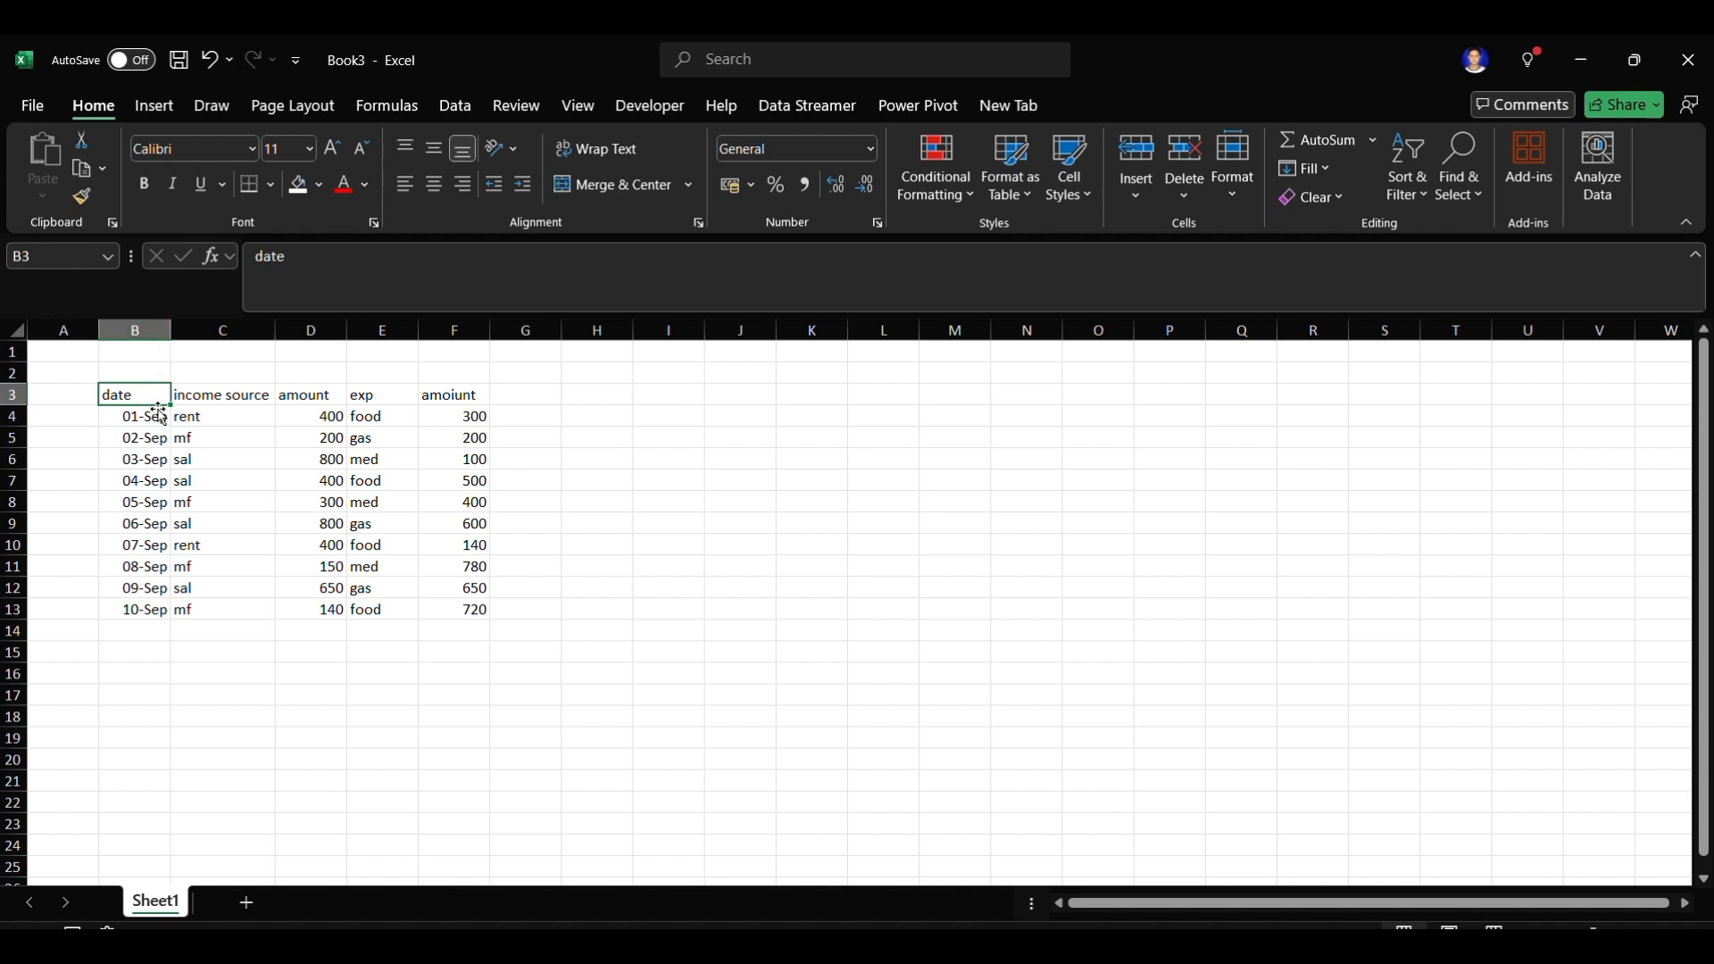
click(229, 352)
click(236, 331)
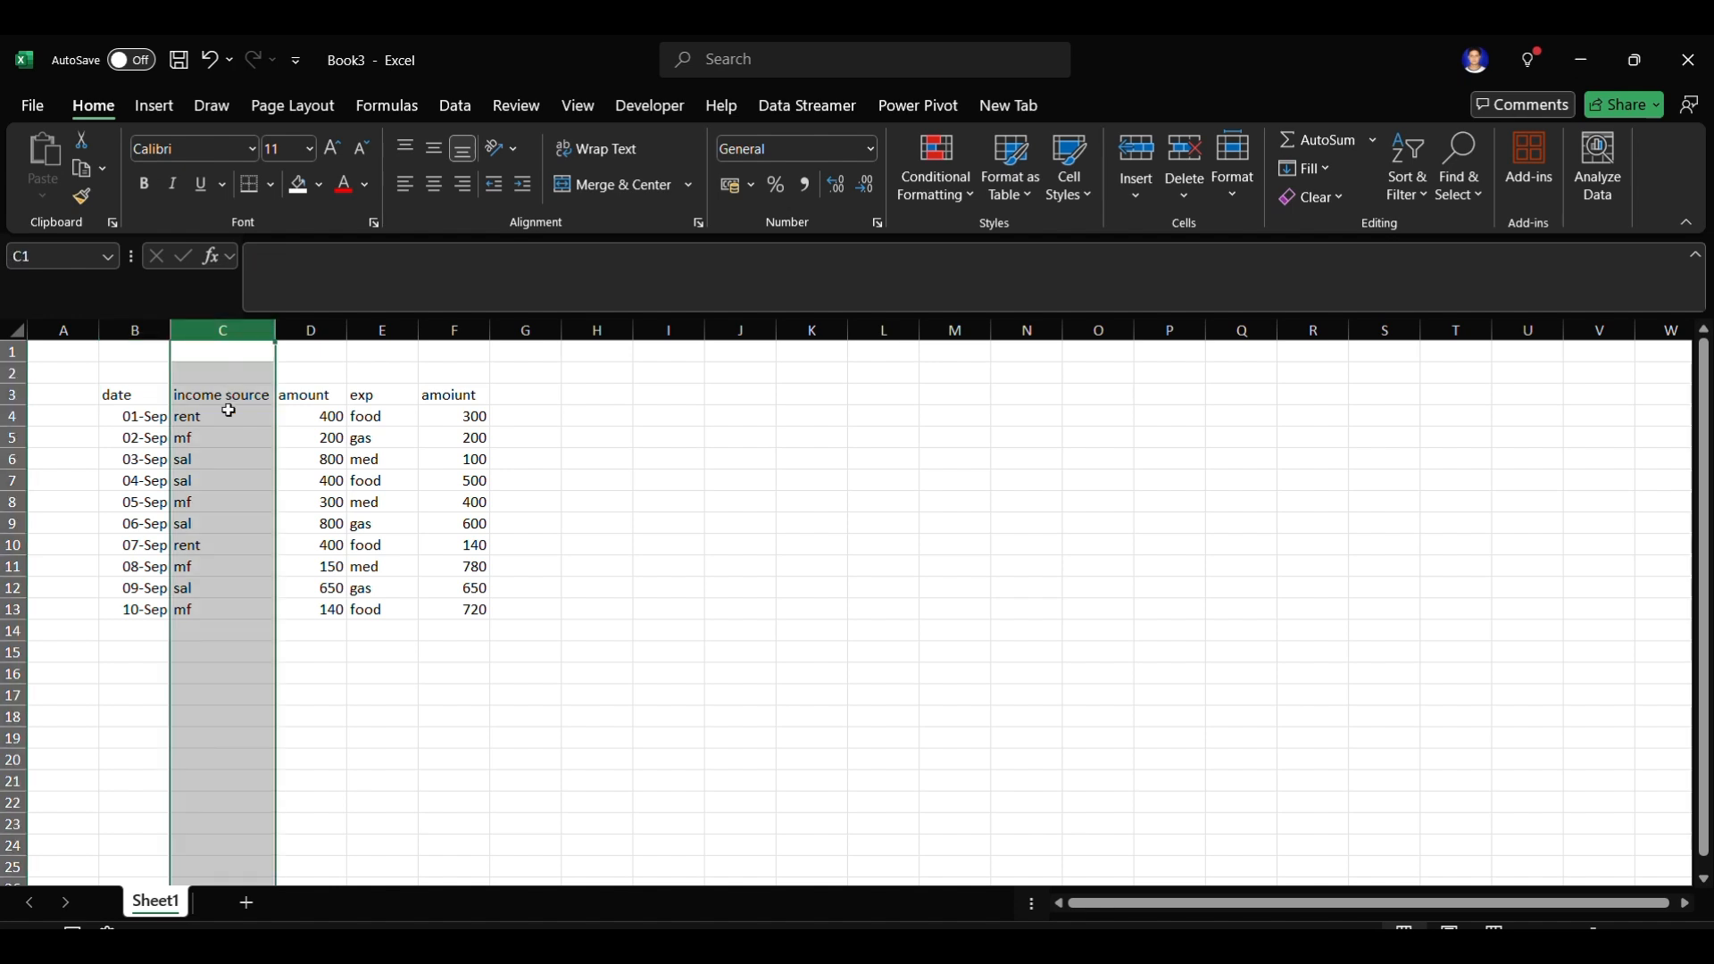
click(309, 331)
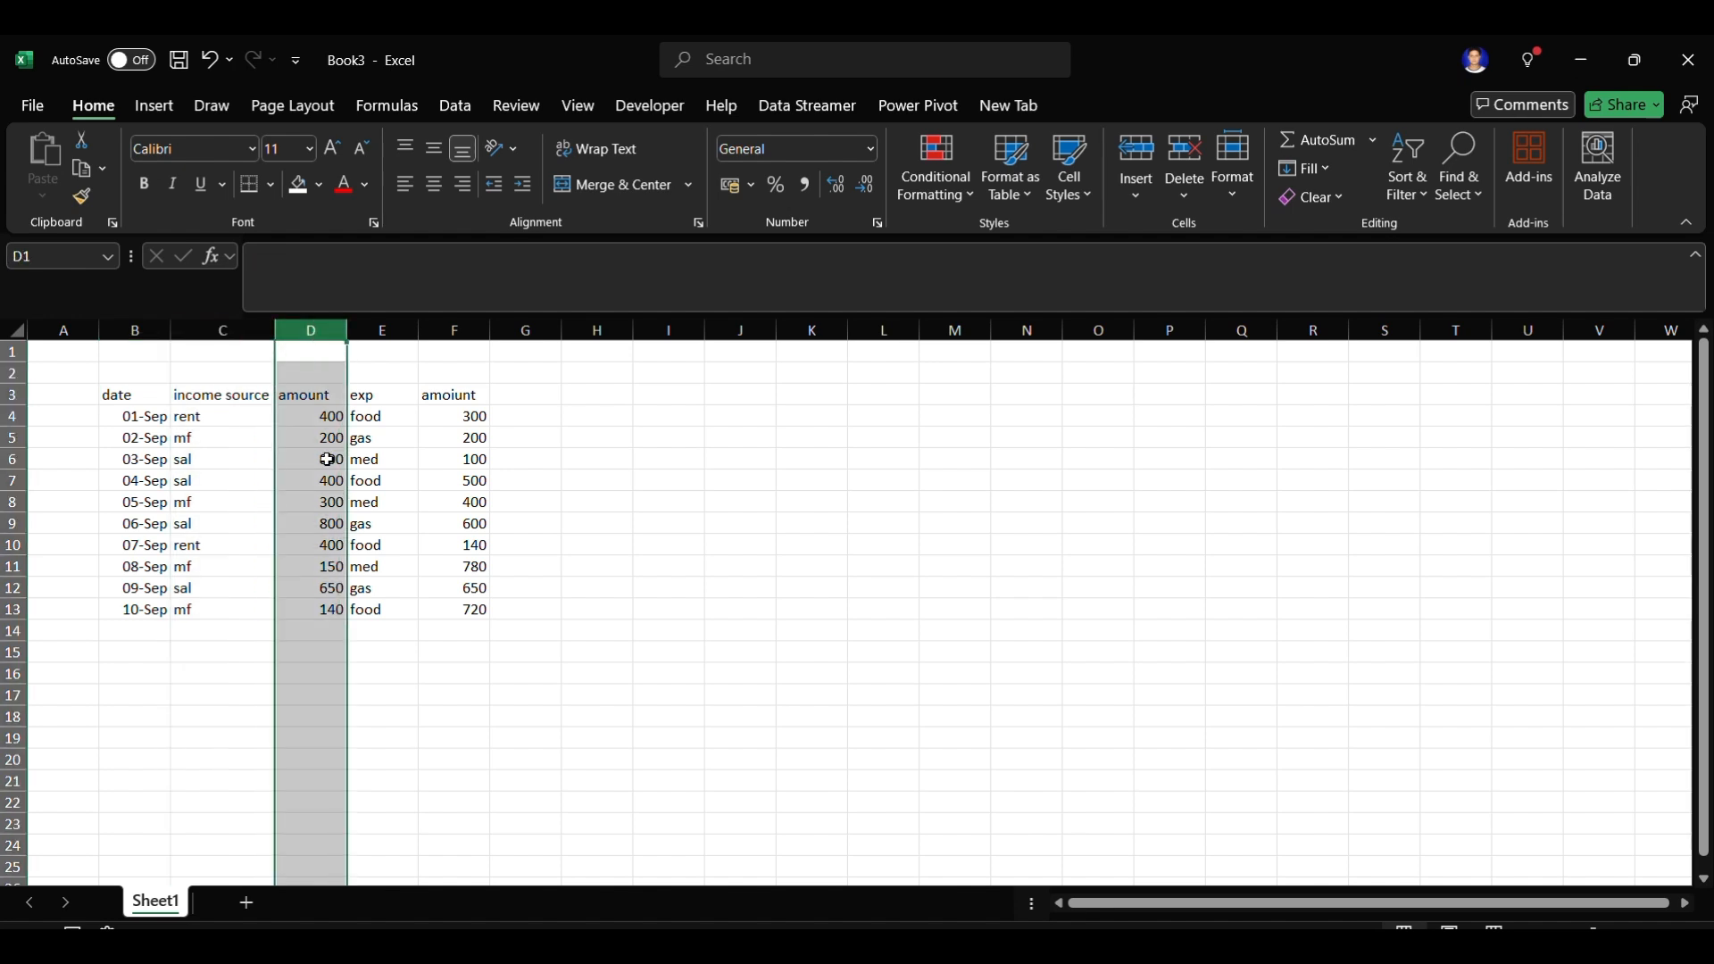
click(382, 331)
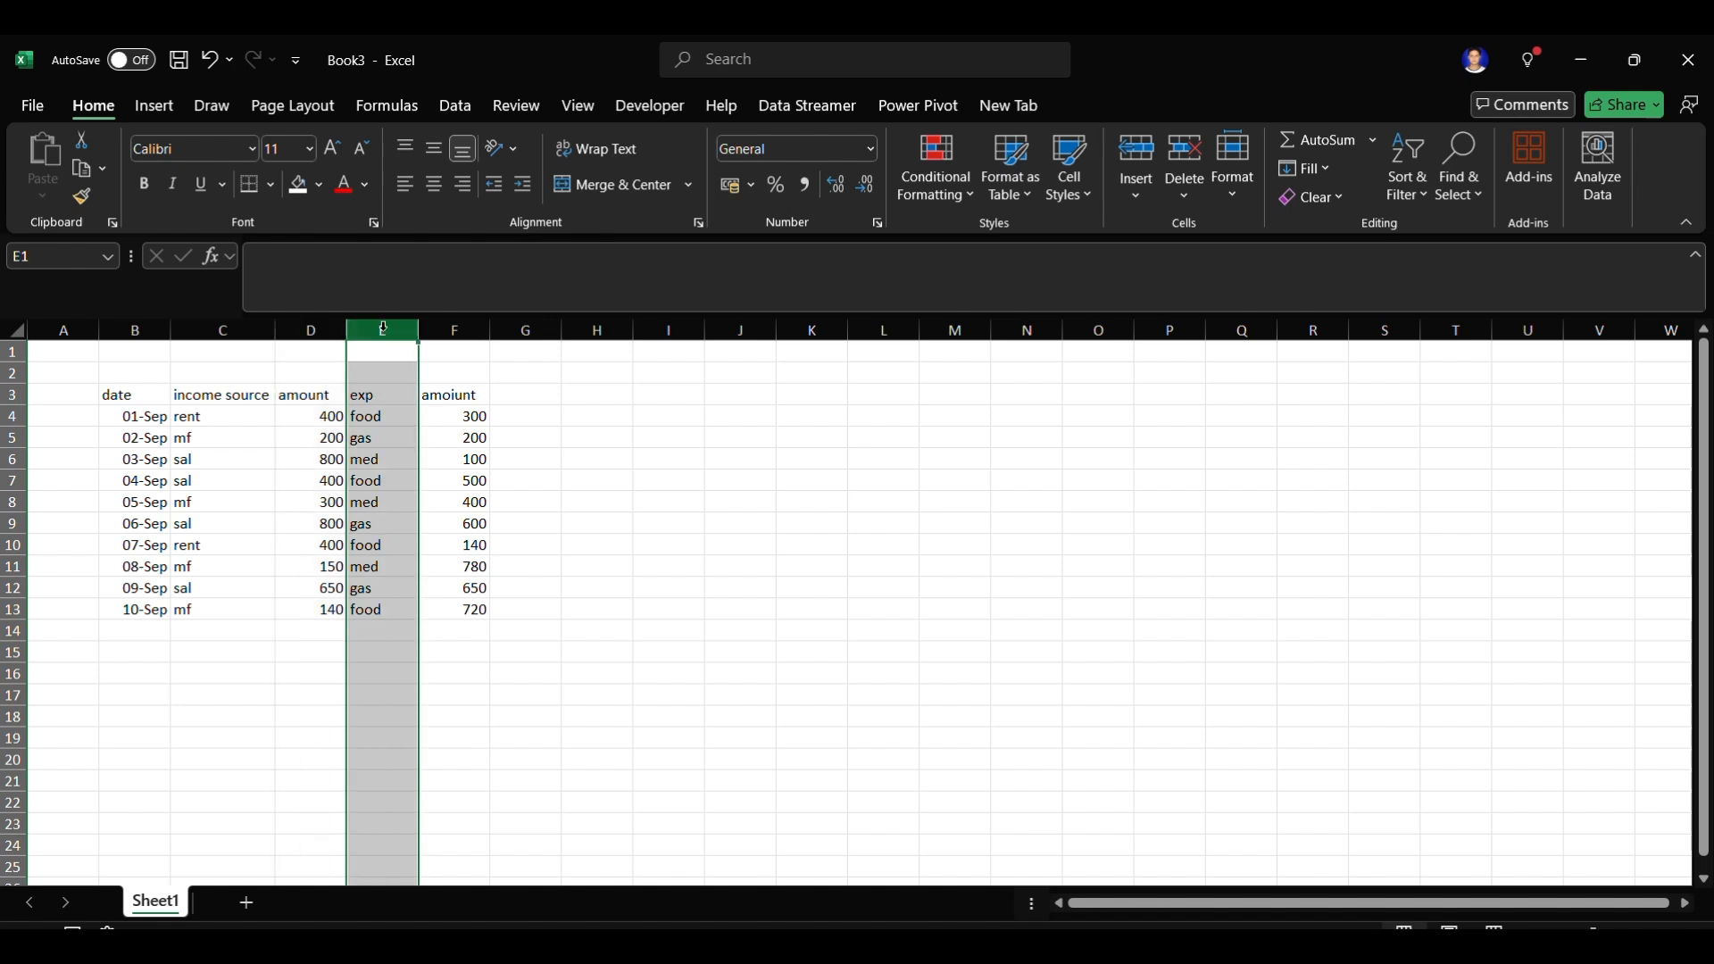
click(466, 334)
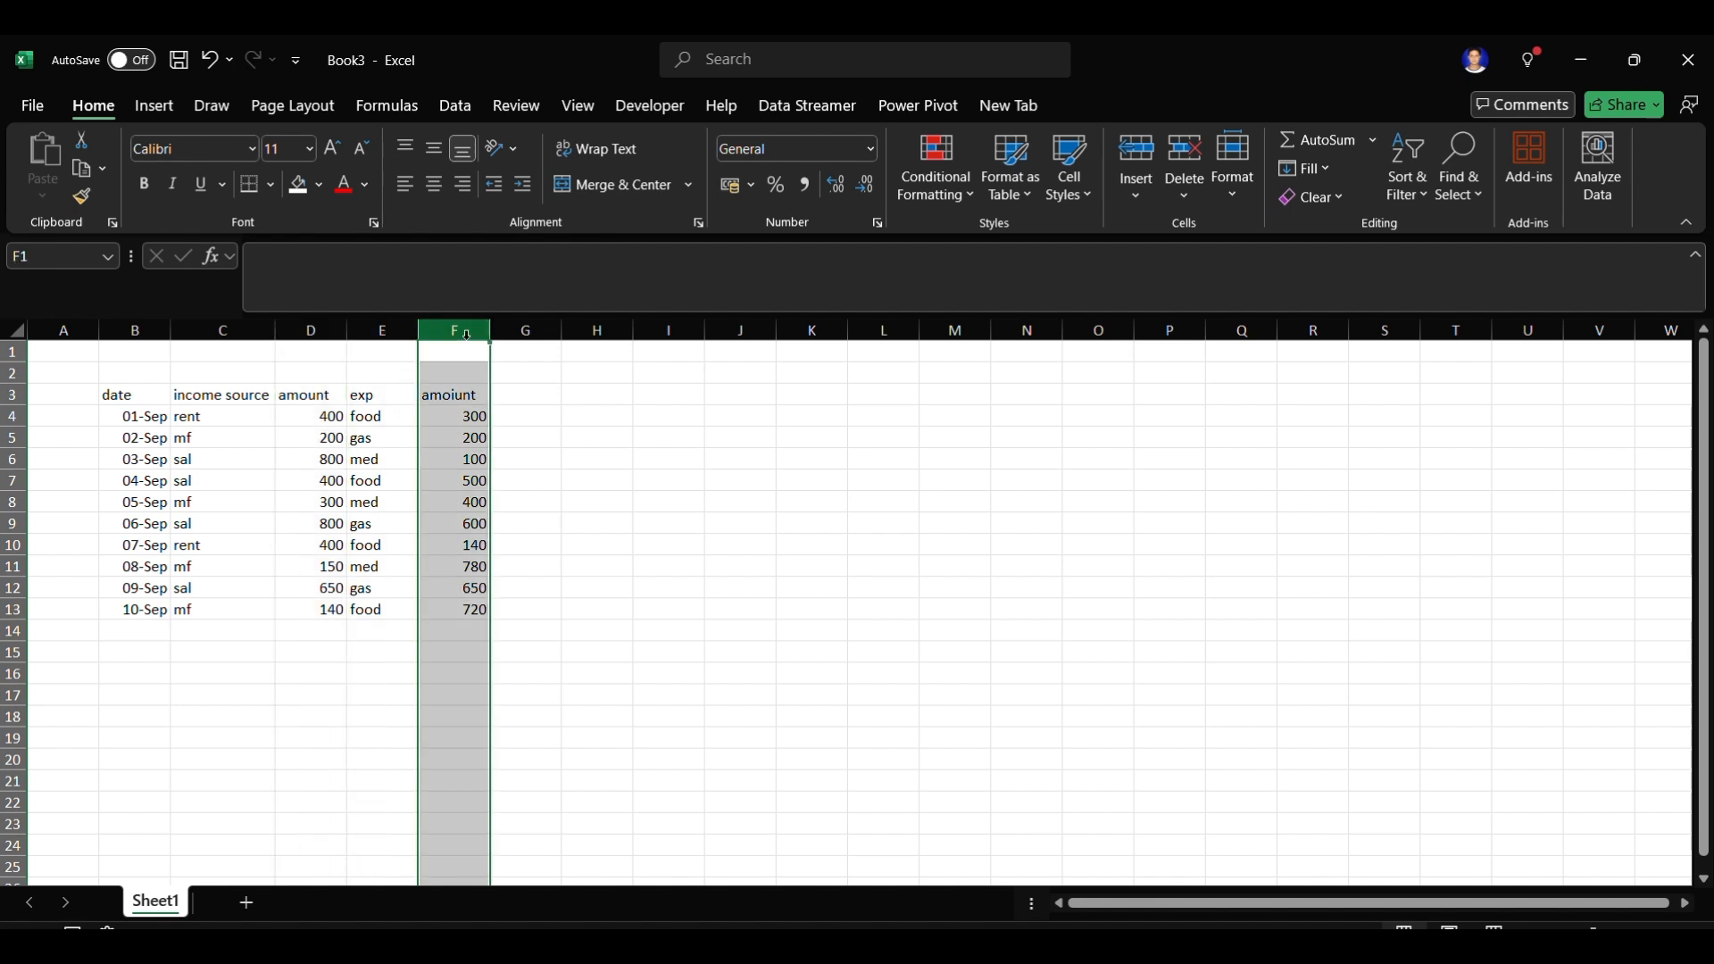
click(78, 426)
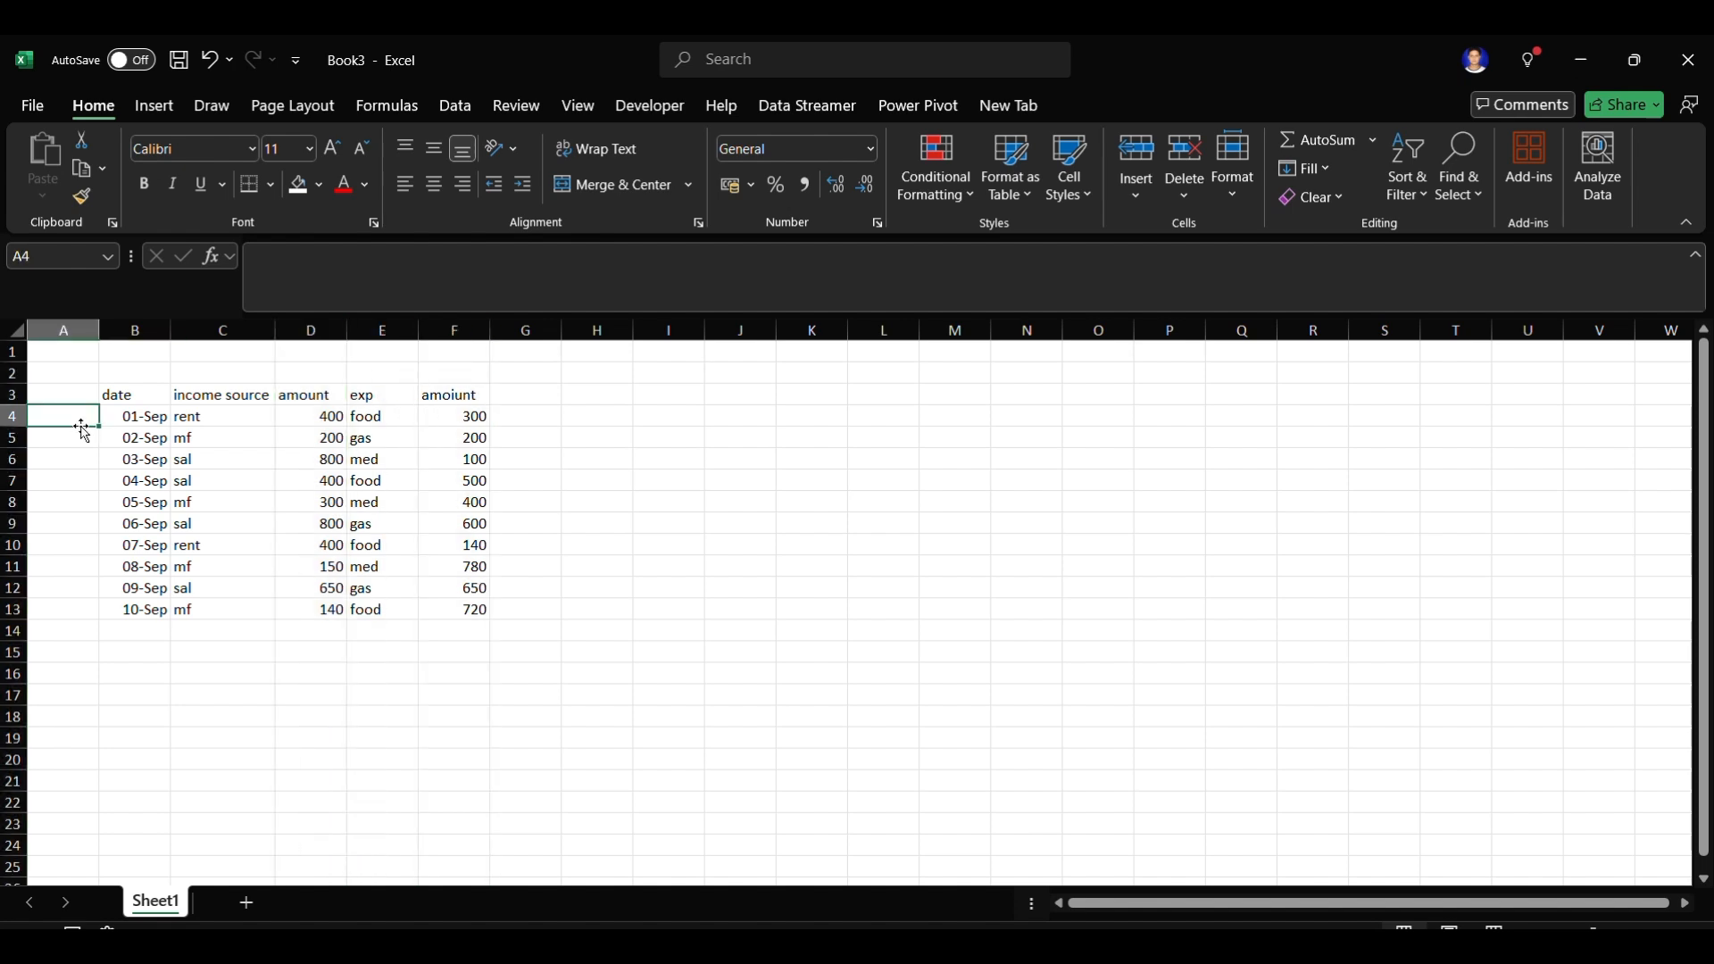
click(343, 520)
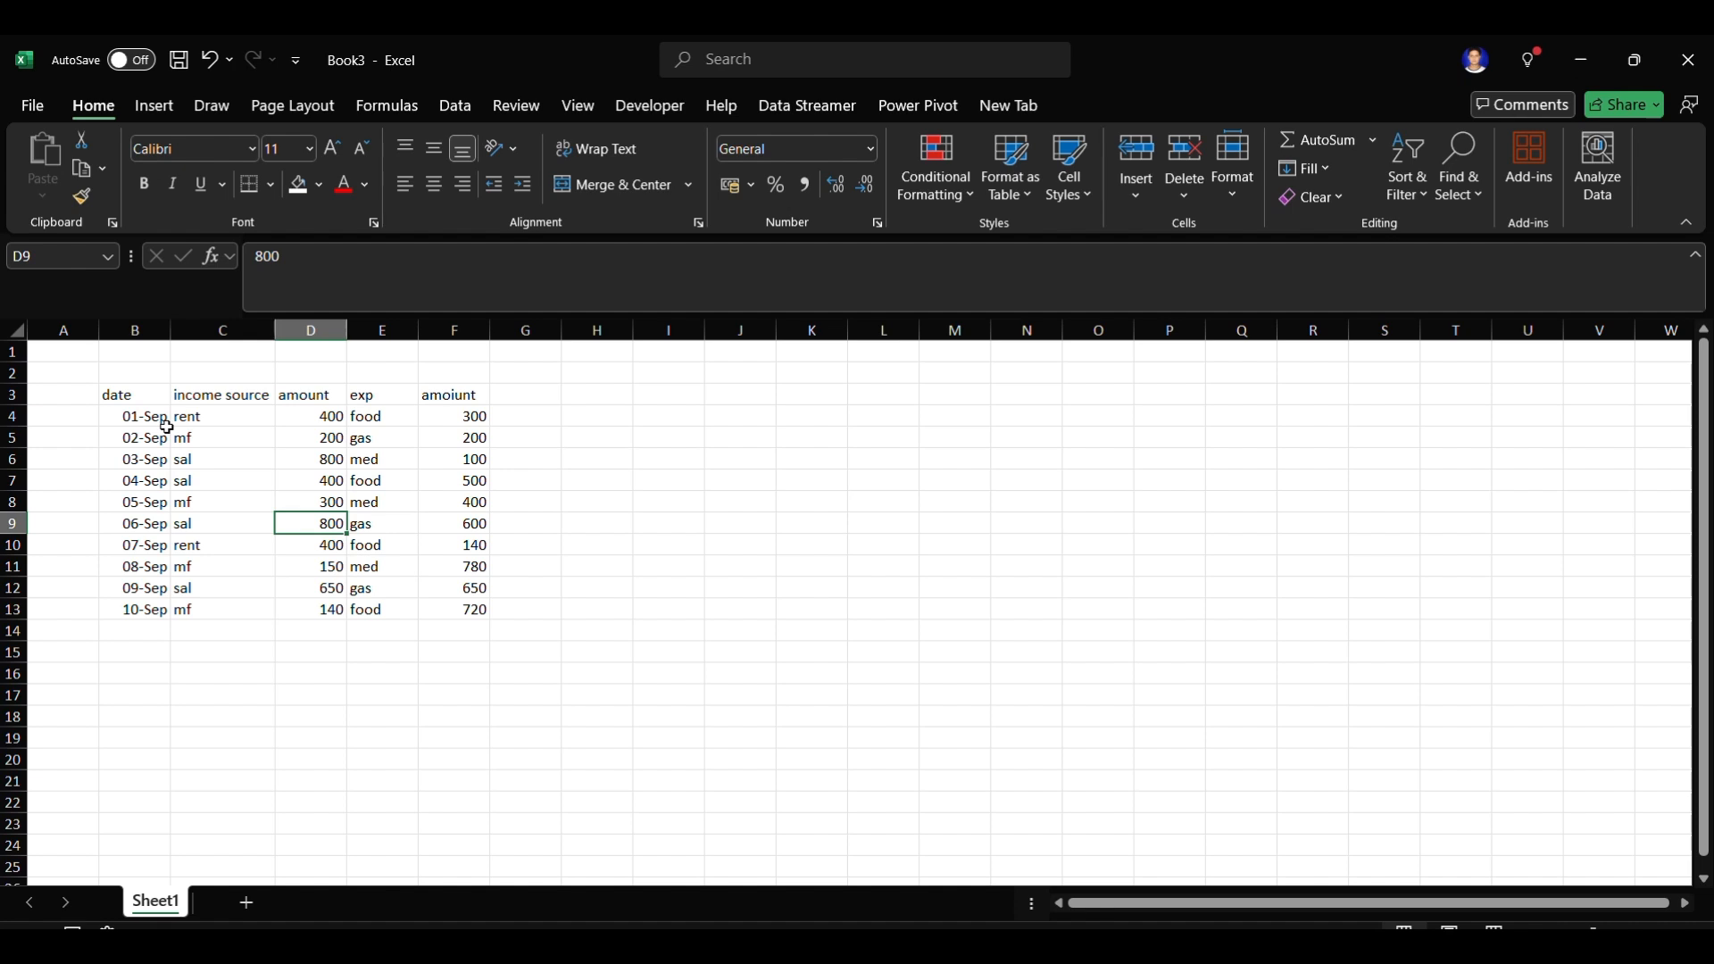
- Center the contents of the whole table B3:F13 horizontally, trying left and right alignment as well
drag(134, 397, 452, 615)
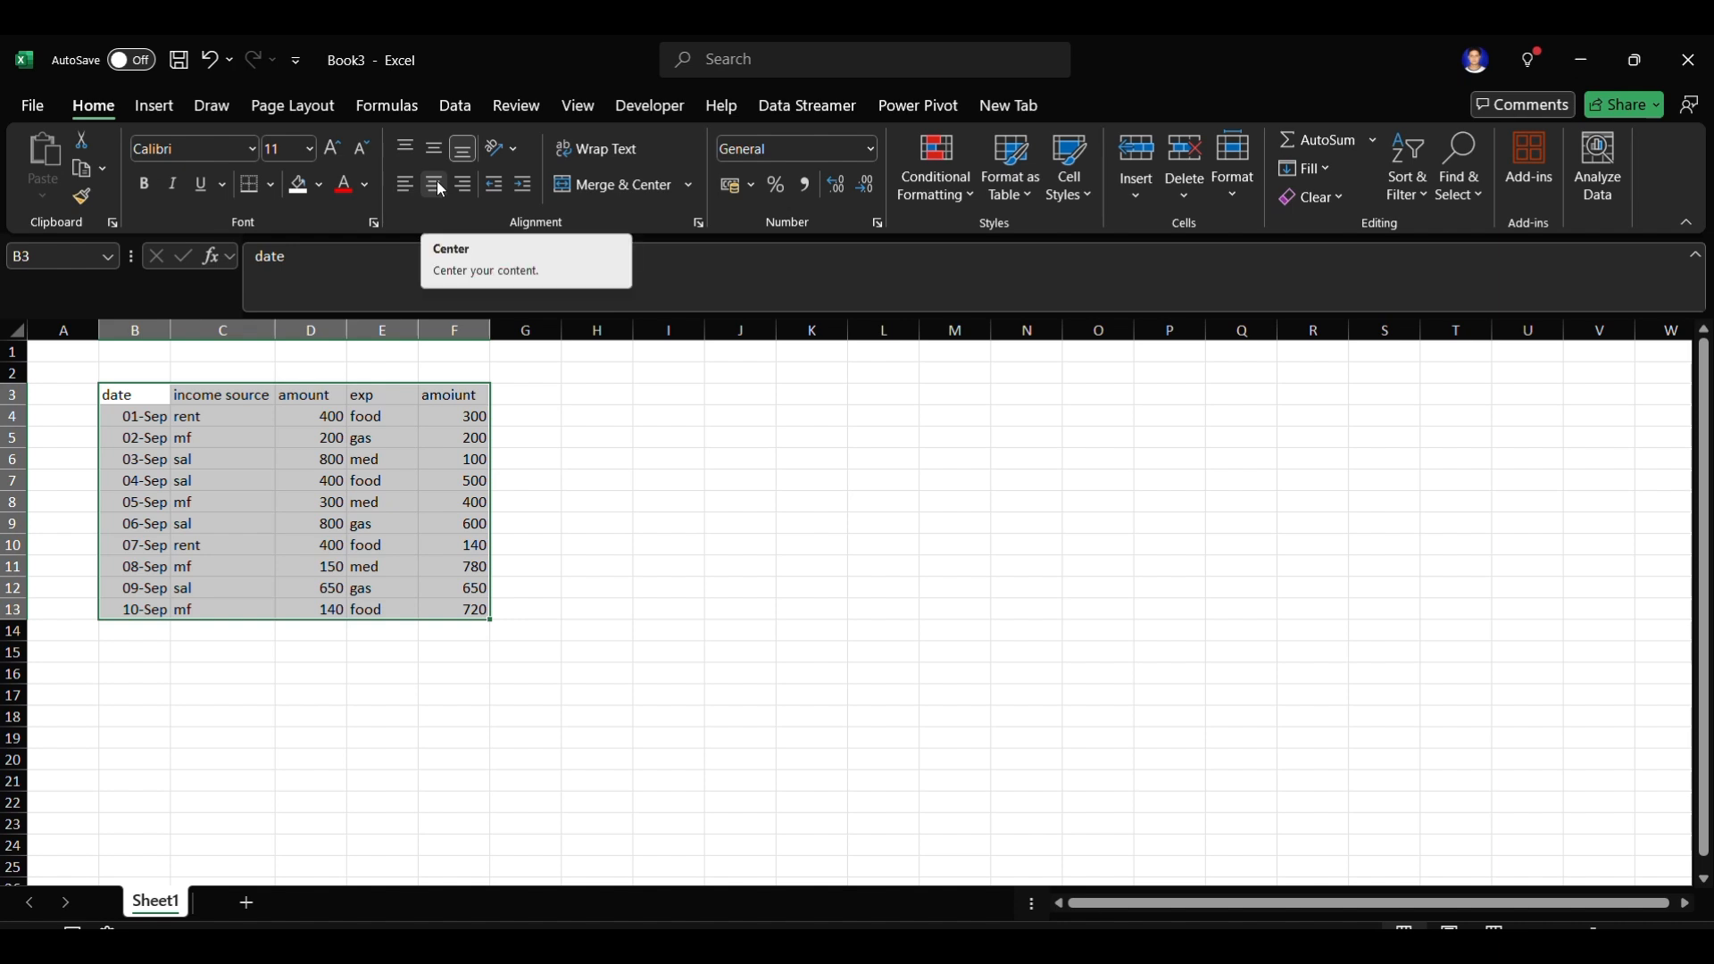
click(441, 190)
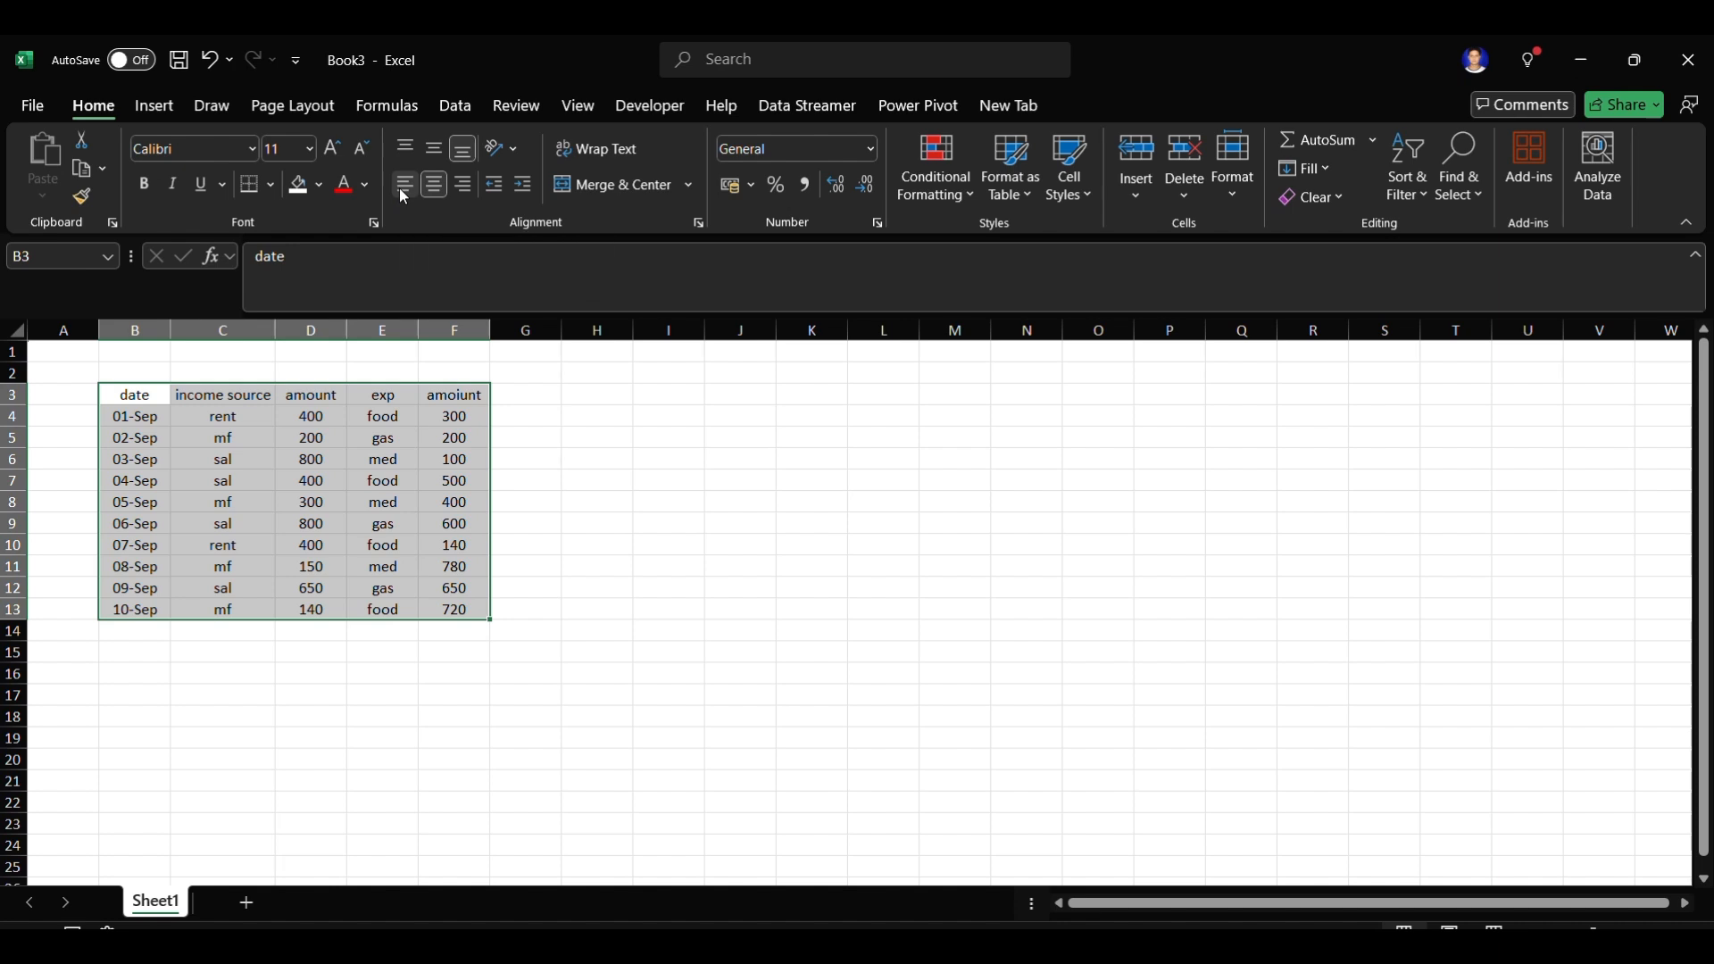
click(404, 195)
click(463, 186)
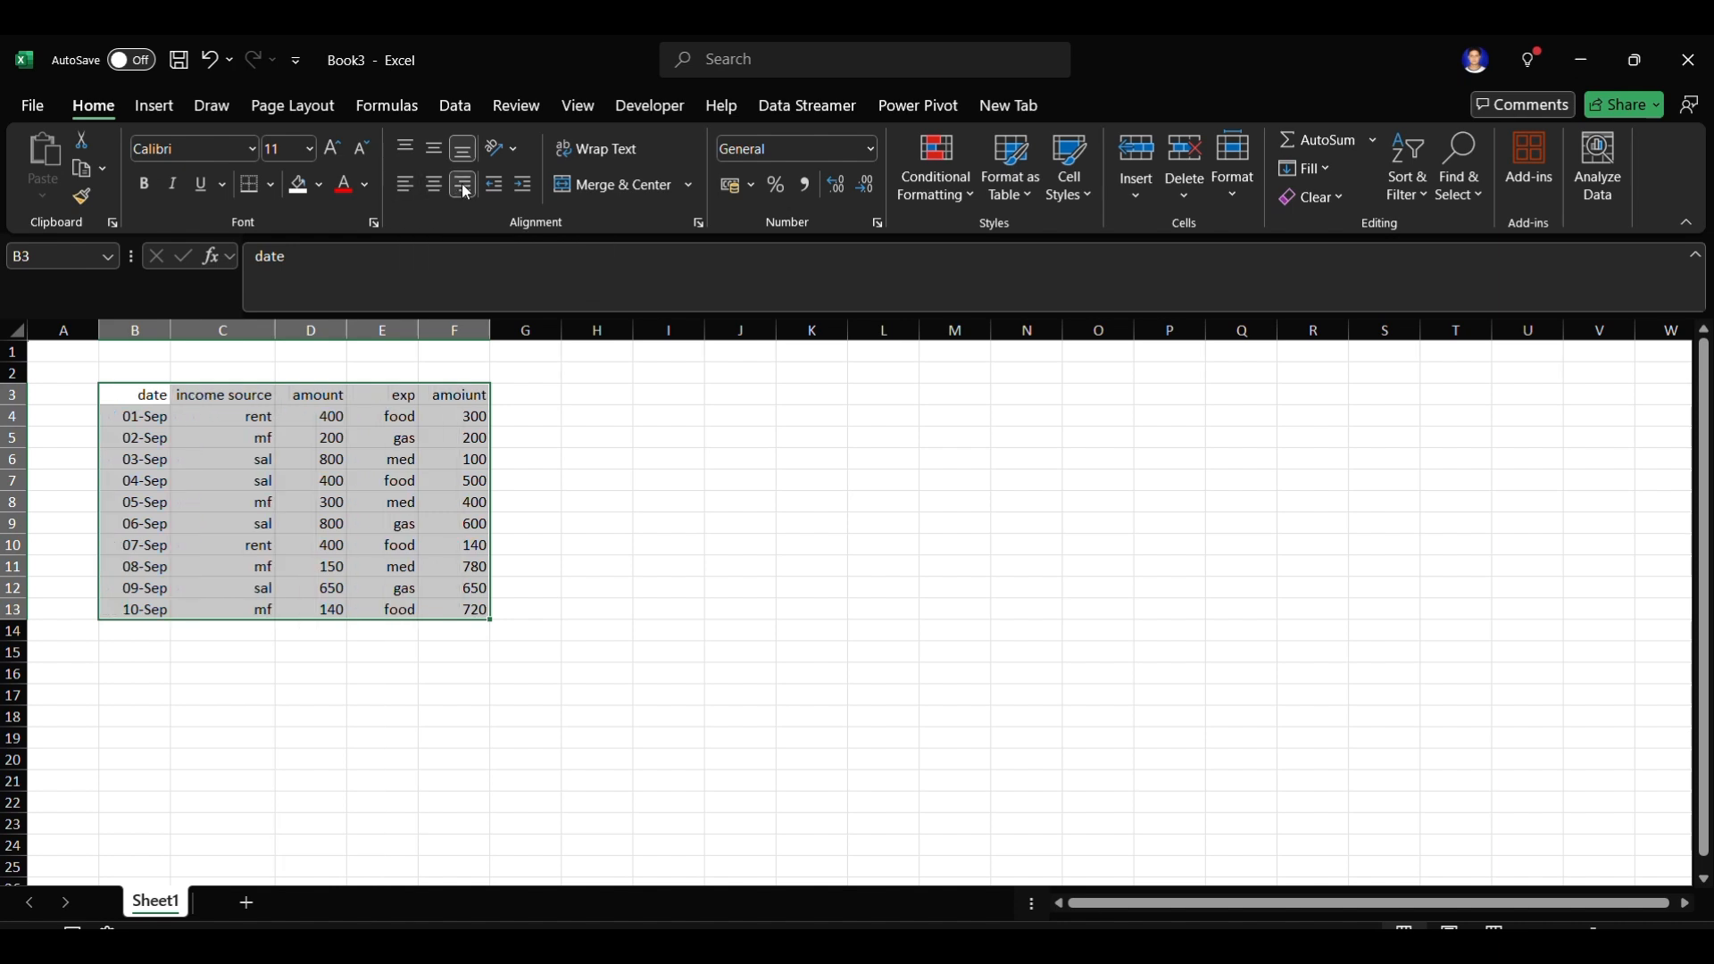
click(432, 191)
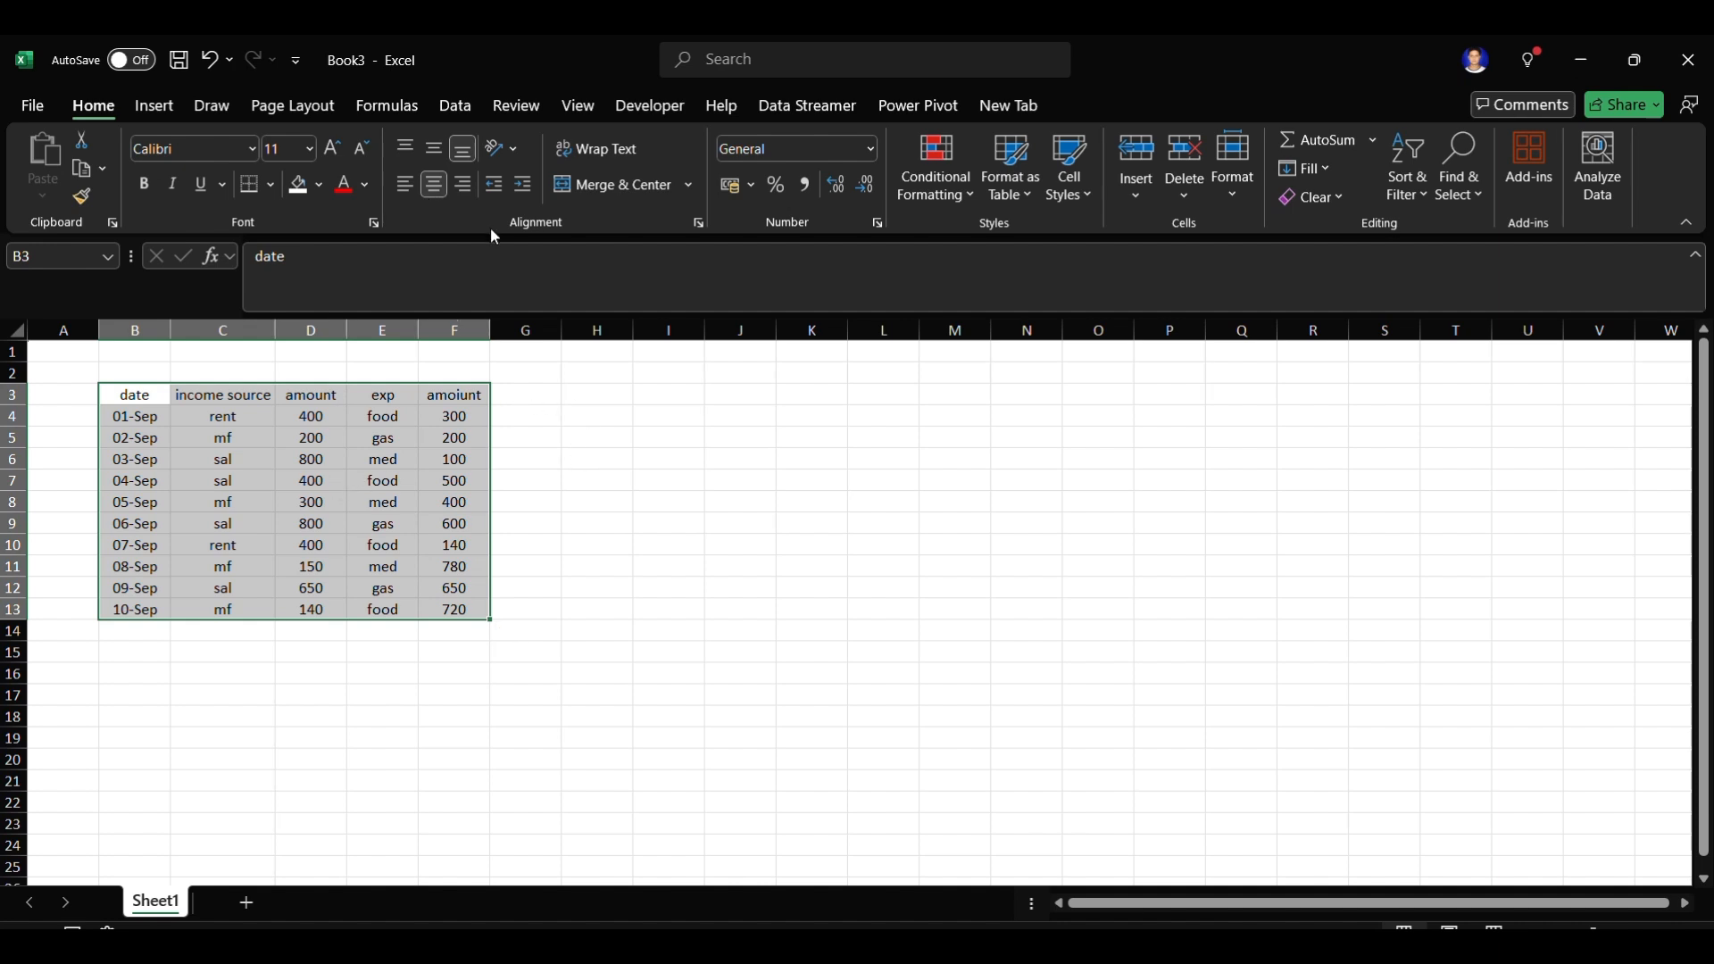
click(555, 437)
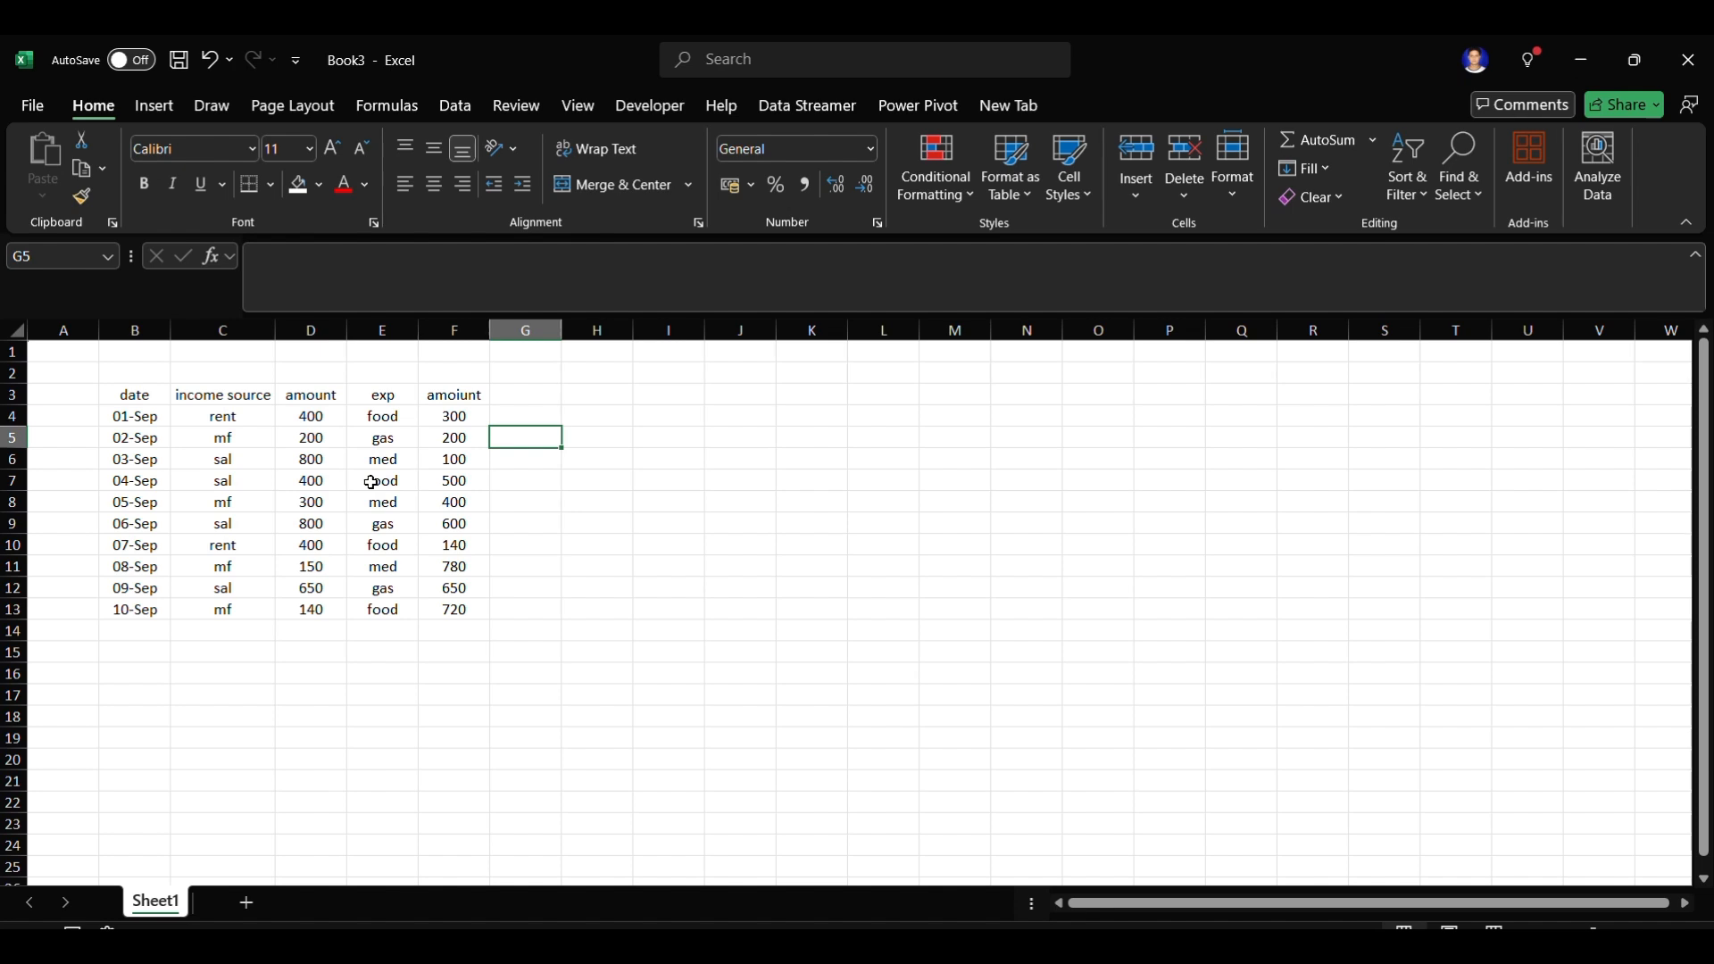
- Make the header row B3:F3 bold
click(145, 396)
click(220, 392)
click(316, 391)
click(408, 394)
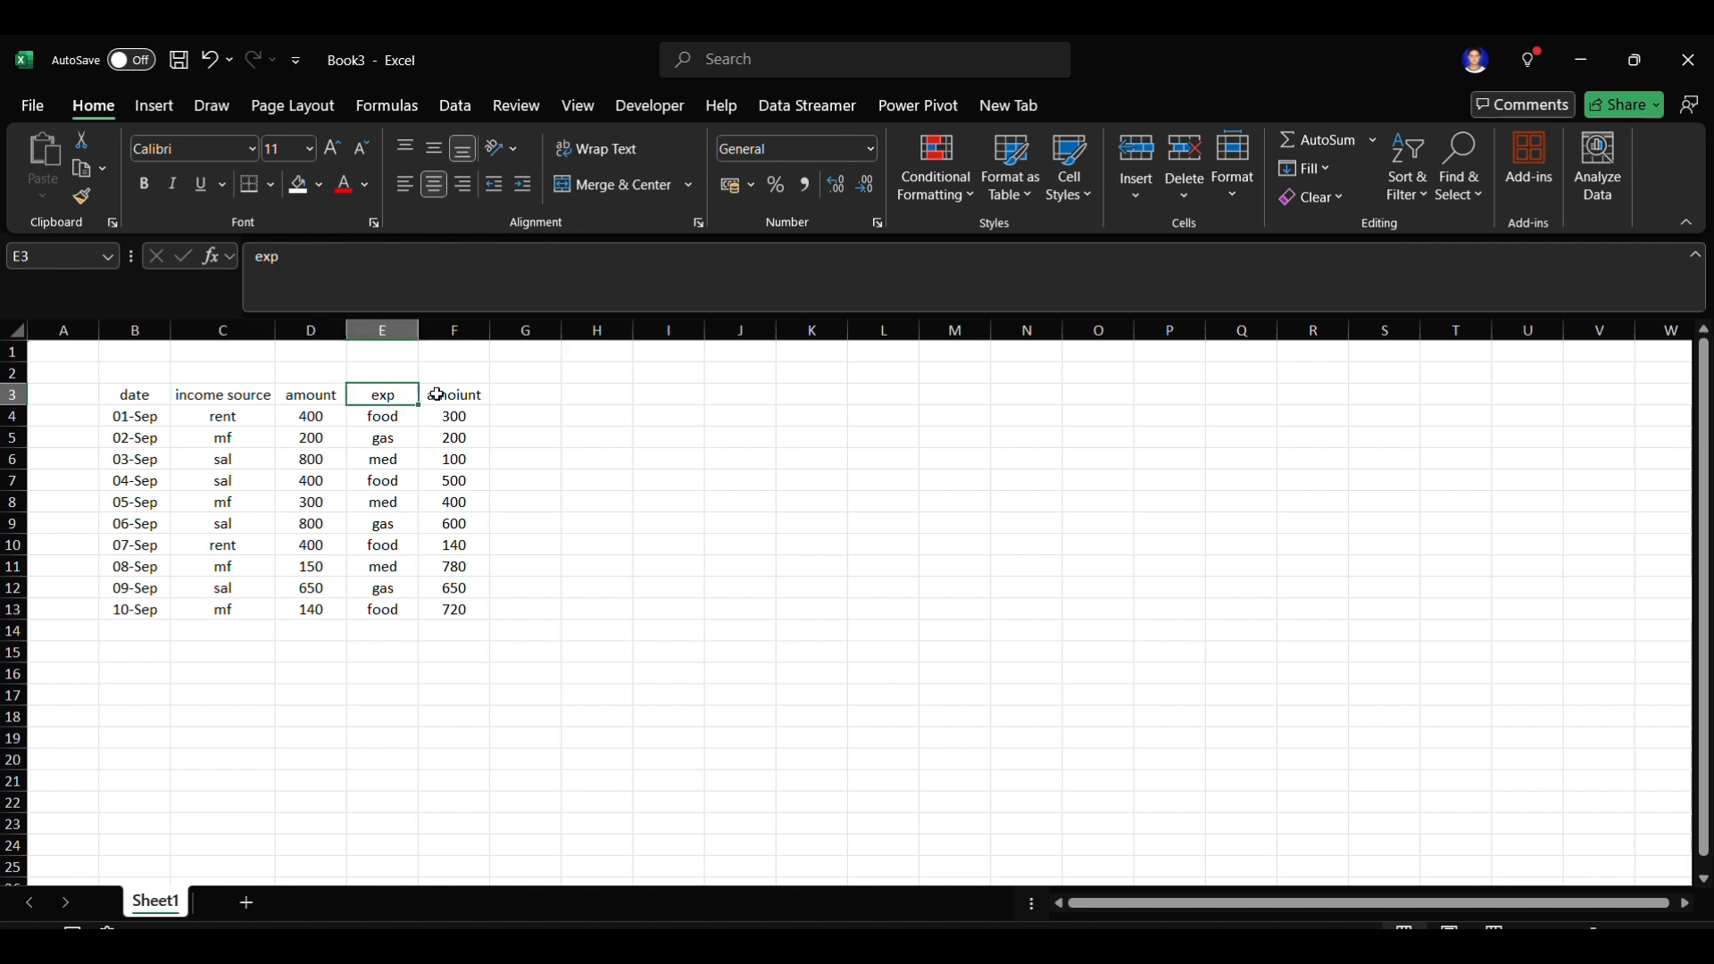
click(449, 394)
drag(111, 395, 449, 397)
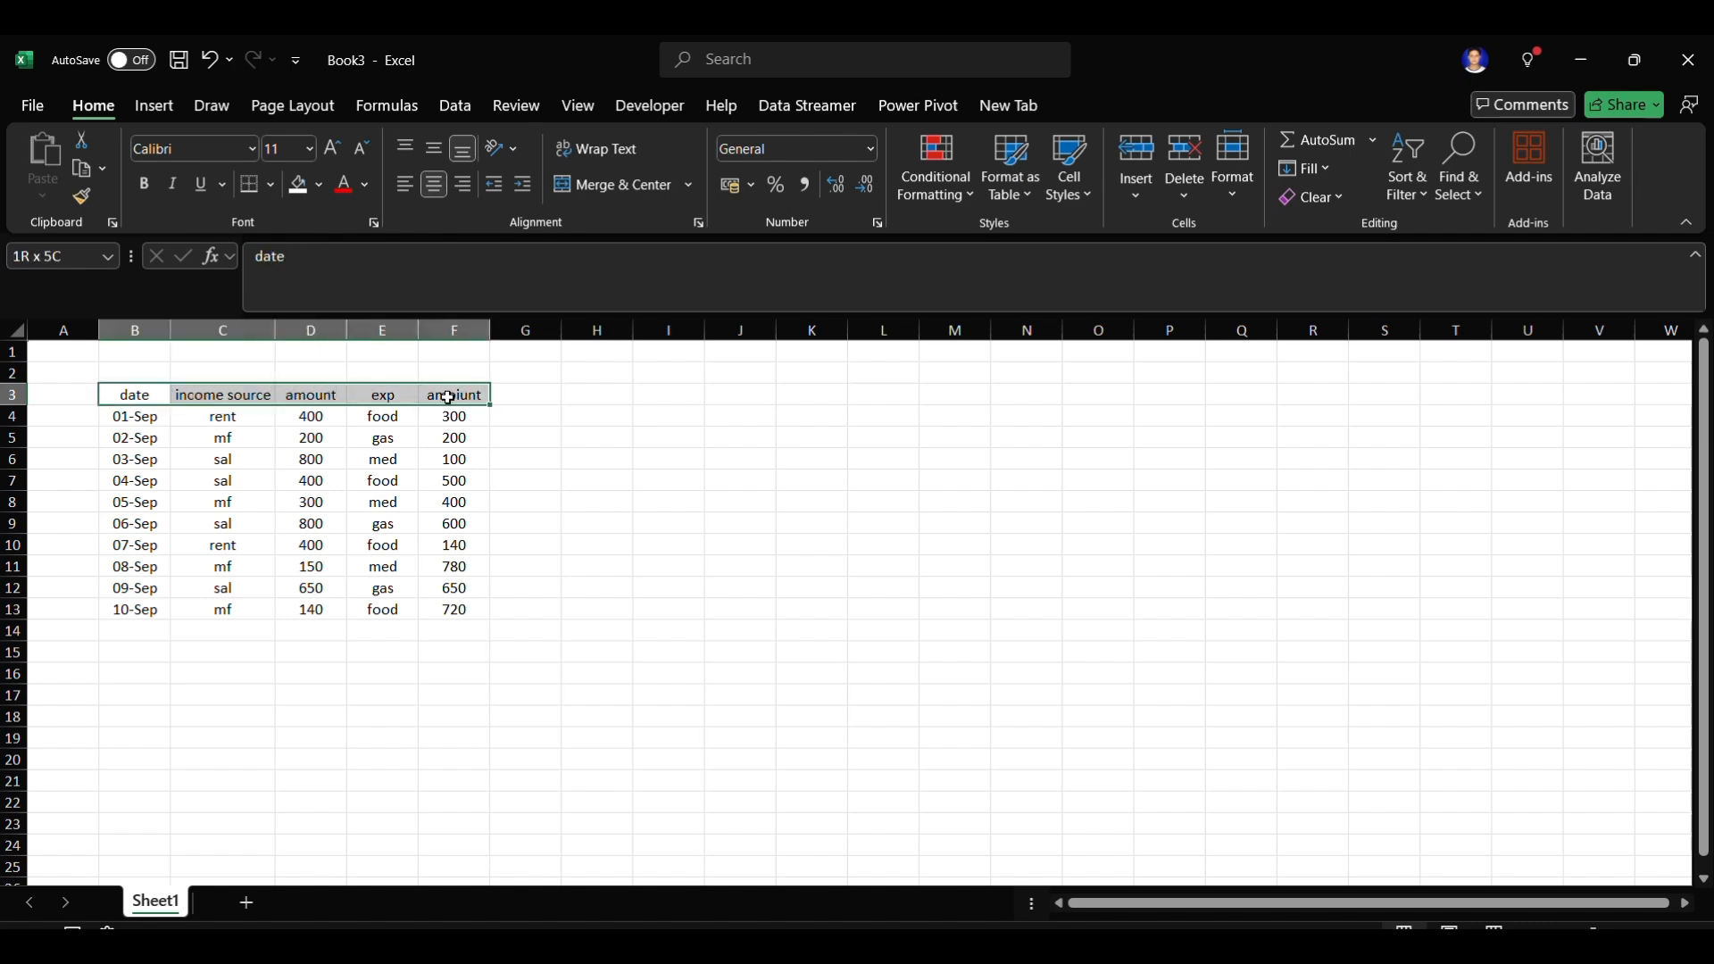
click(149, 183)
click(50, 396)
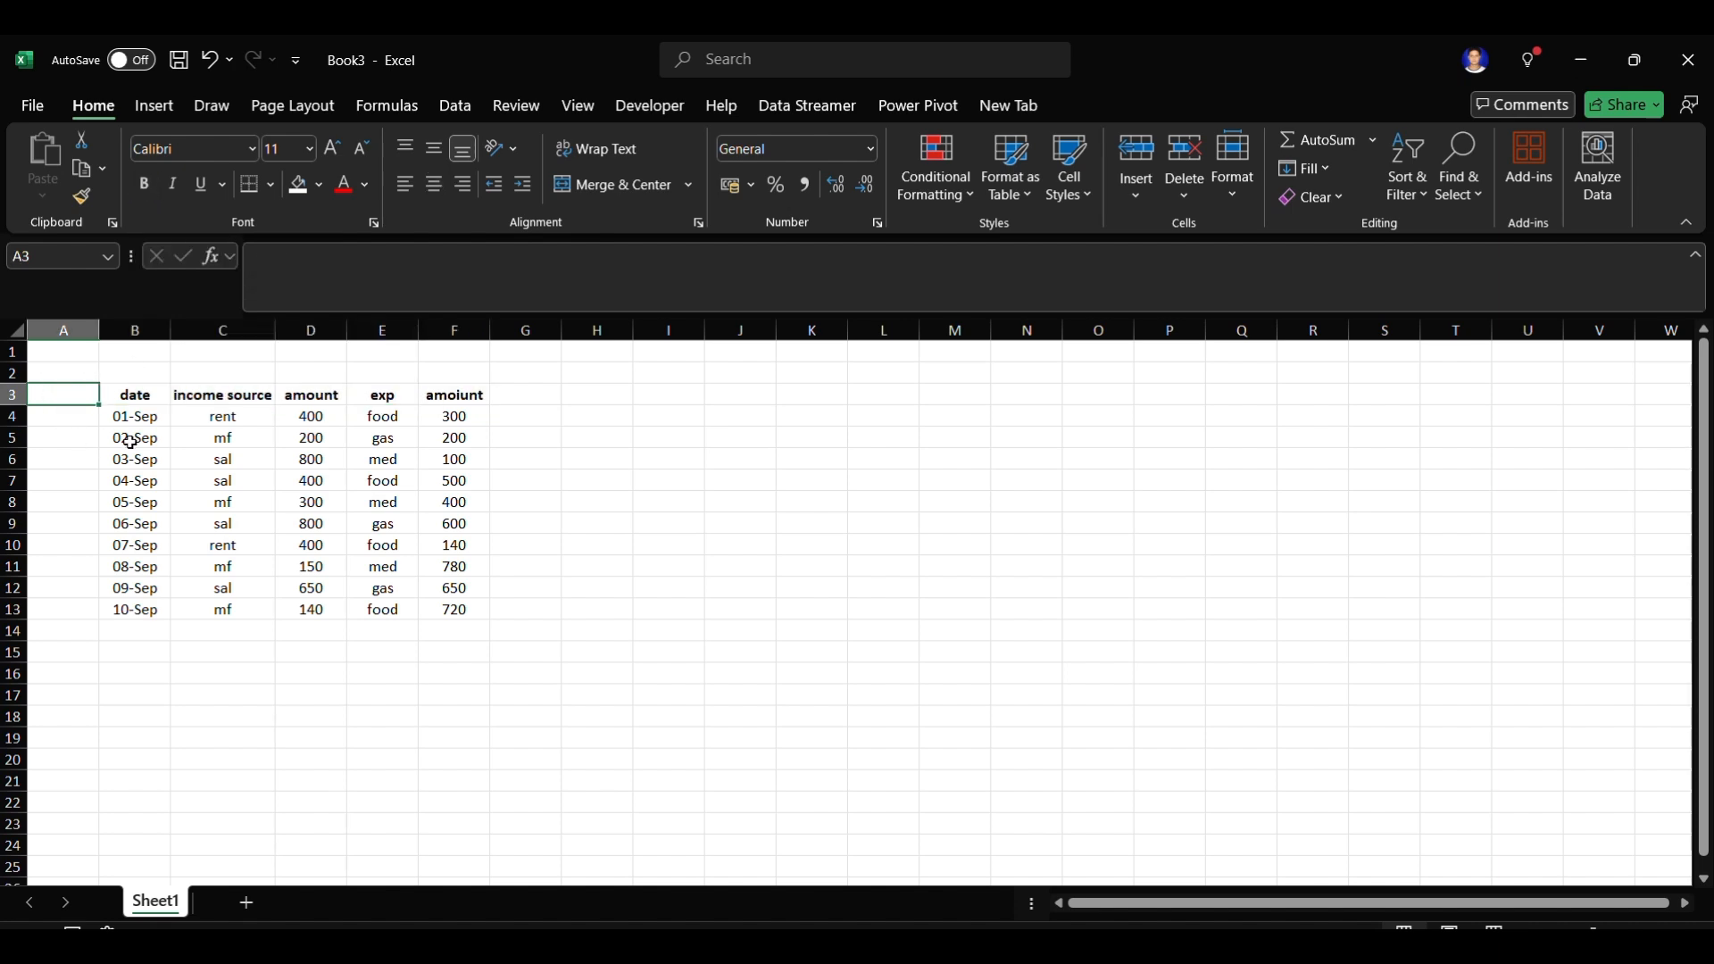
- Correct the misspelled header in F3 to "amount"
click(453, 395)
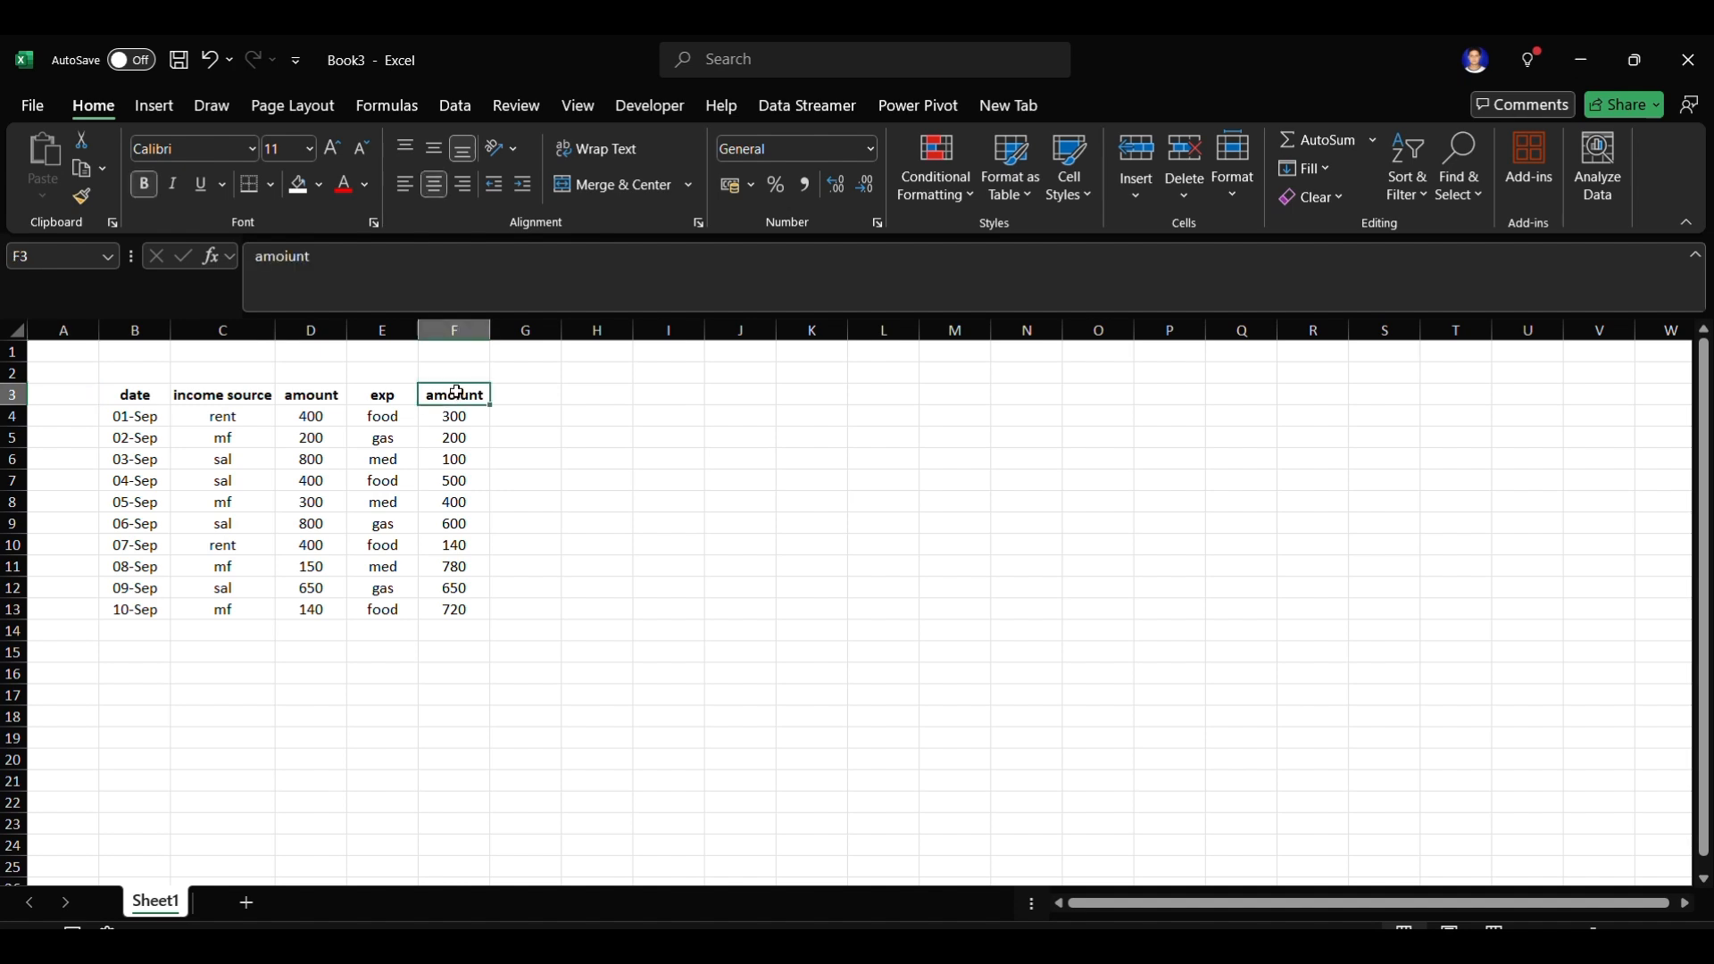
click(295, 256)
key(BackSpace)
drag(106, 393, 474, 397)
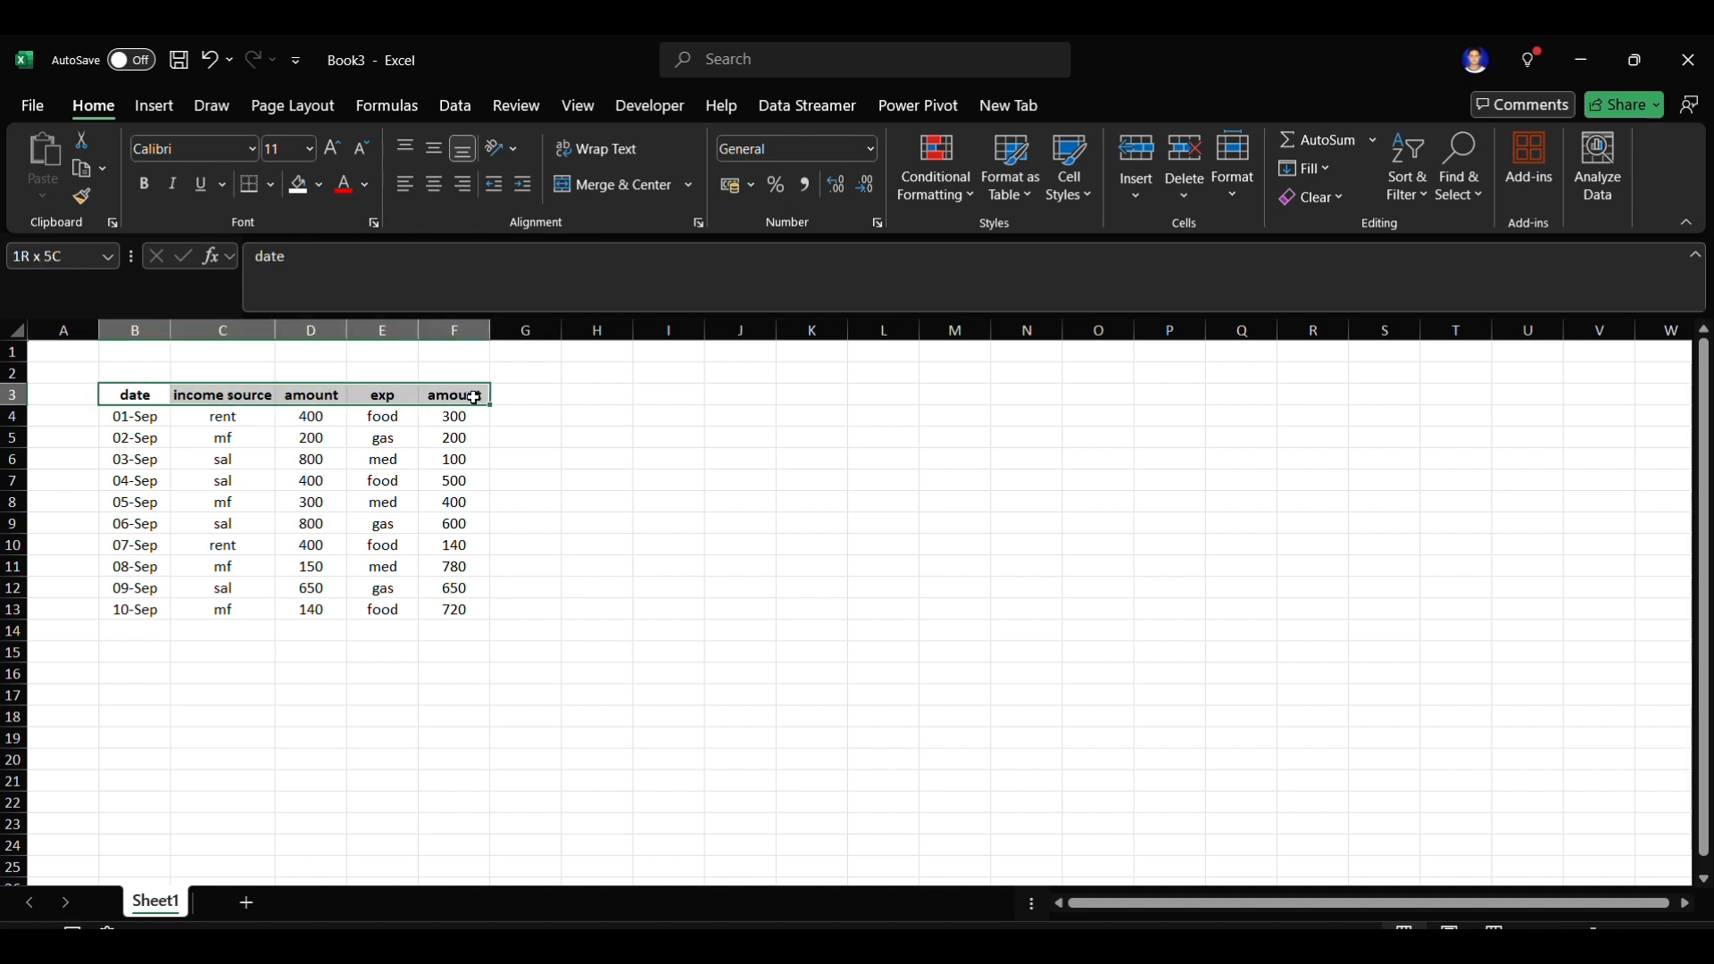
click(533, 477)
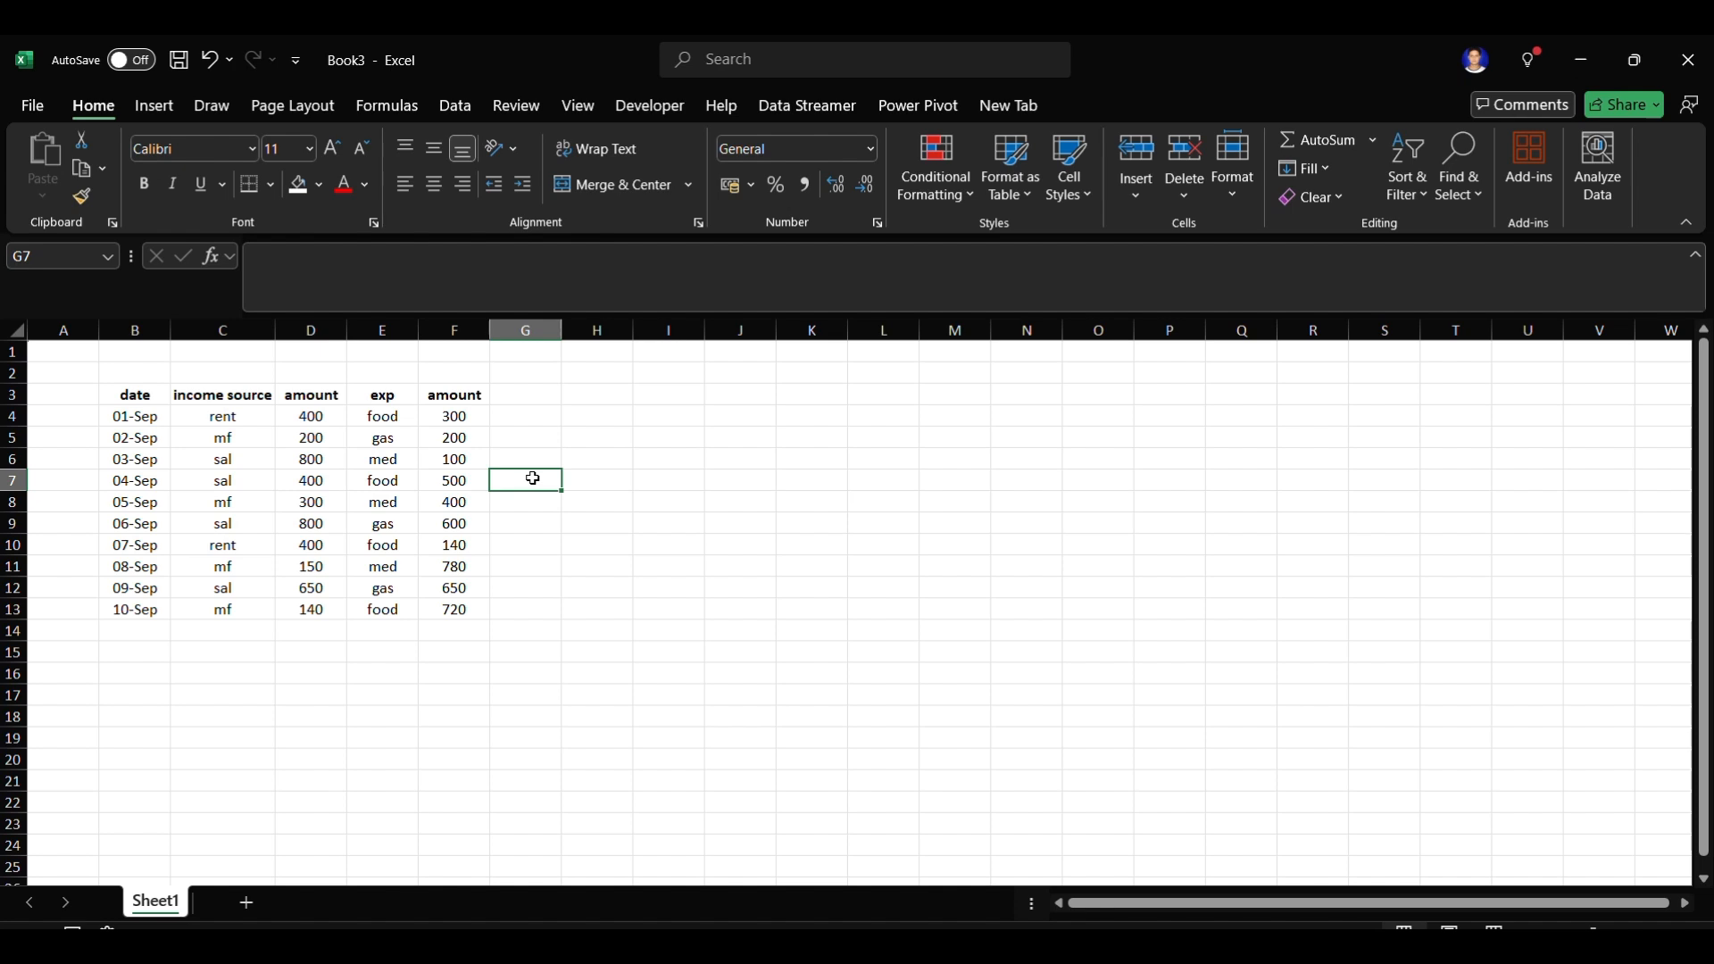
click(132, 393)
click(214, 400)
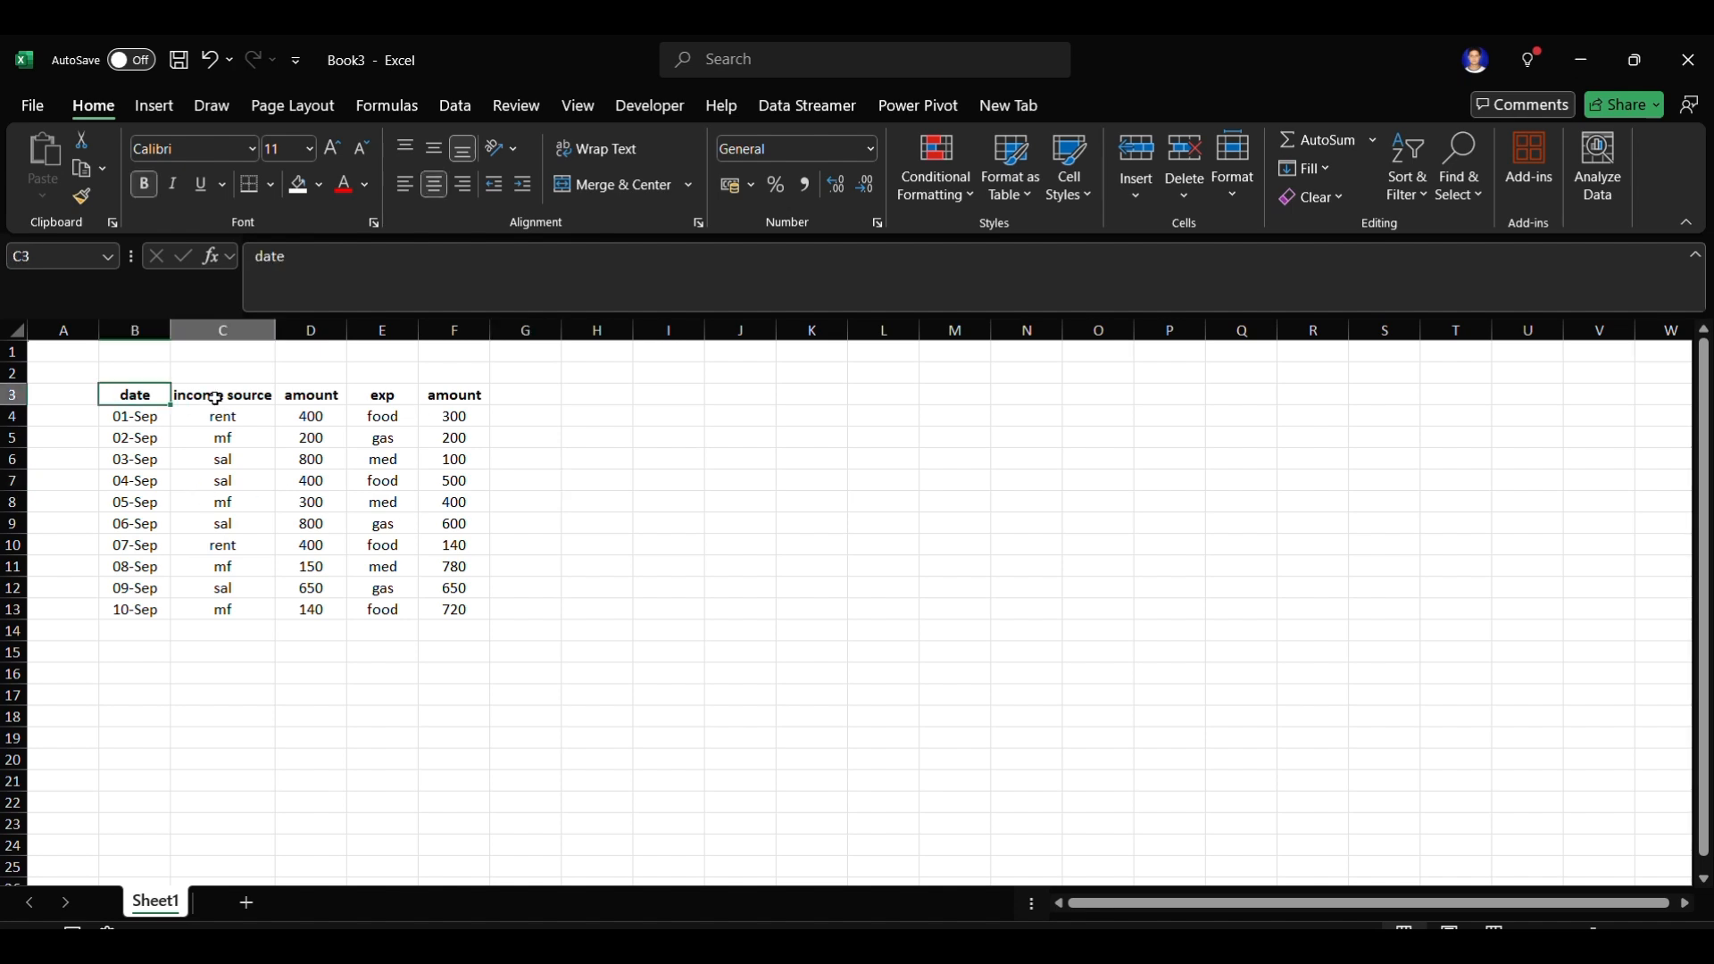
click(330, 398)
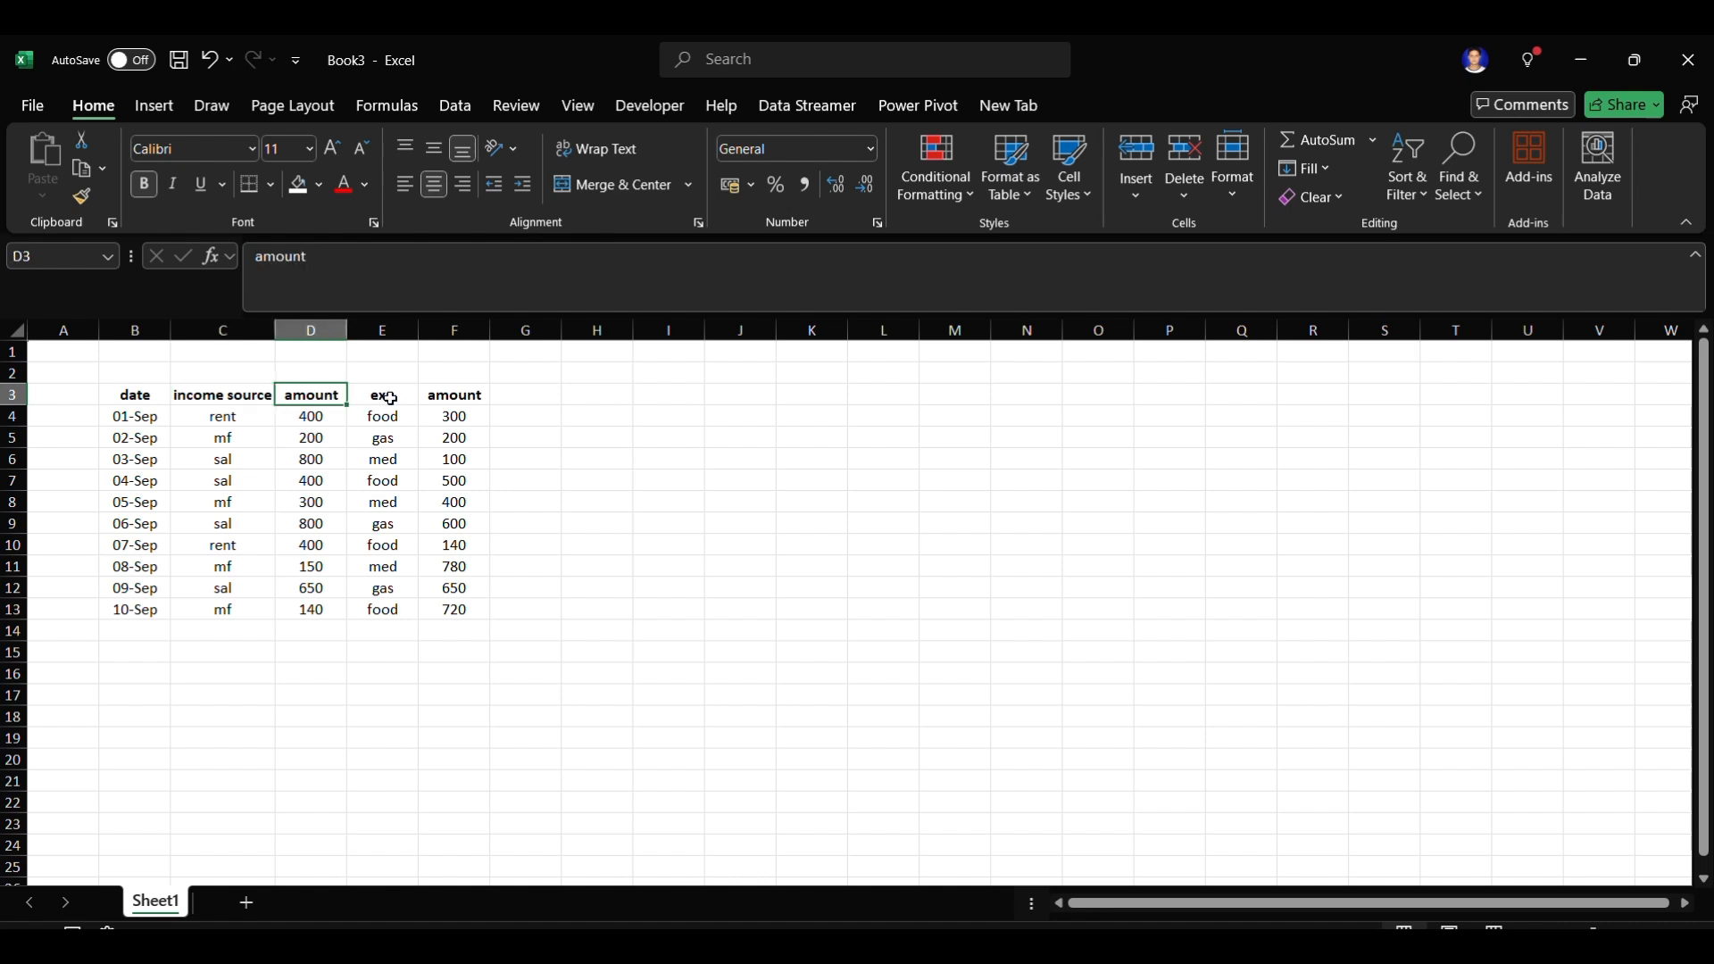
click(390, 399)
click(464, 396)
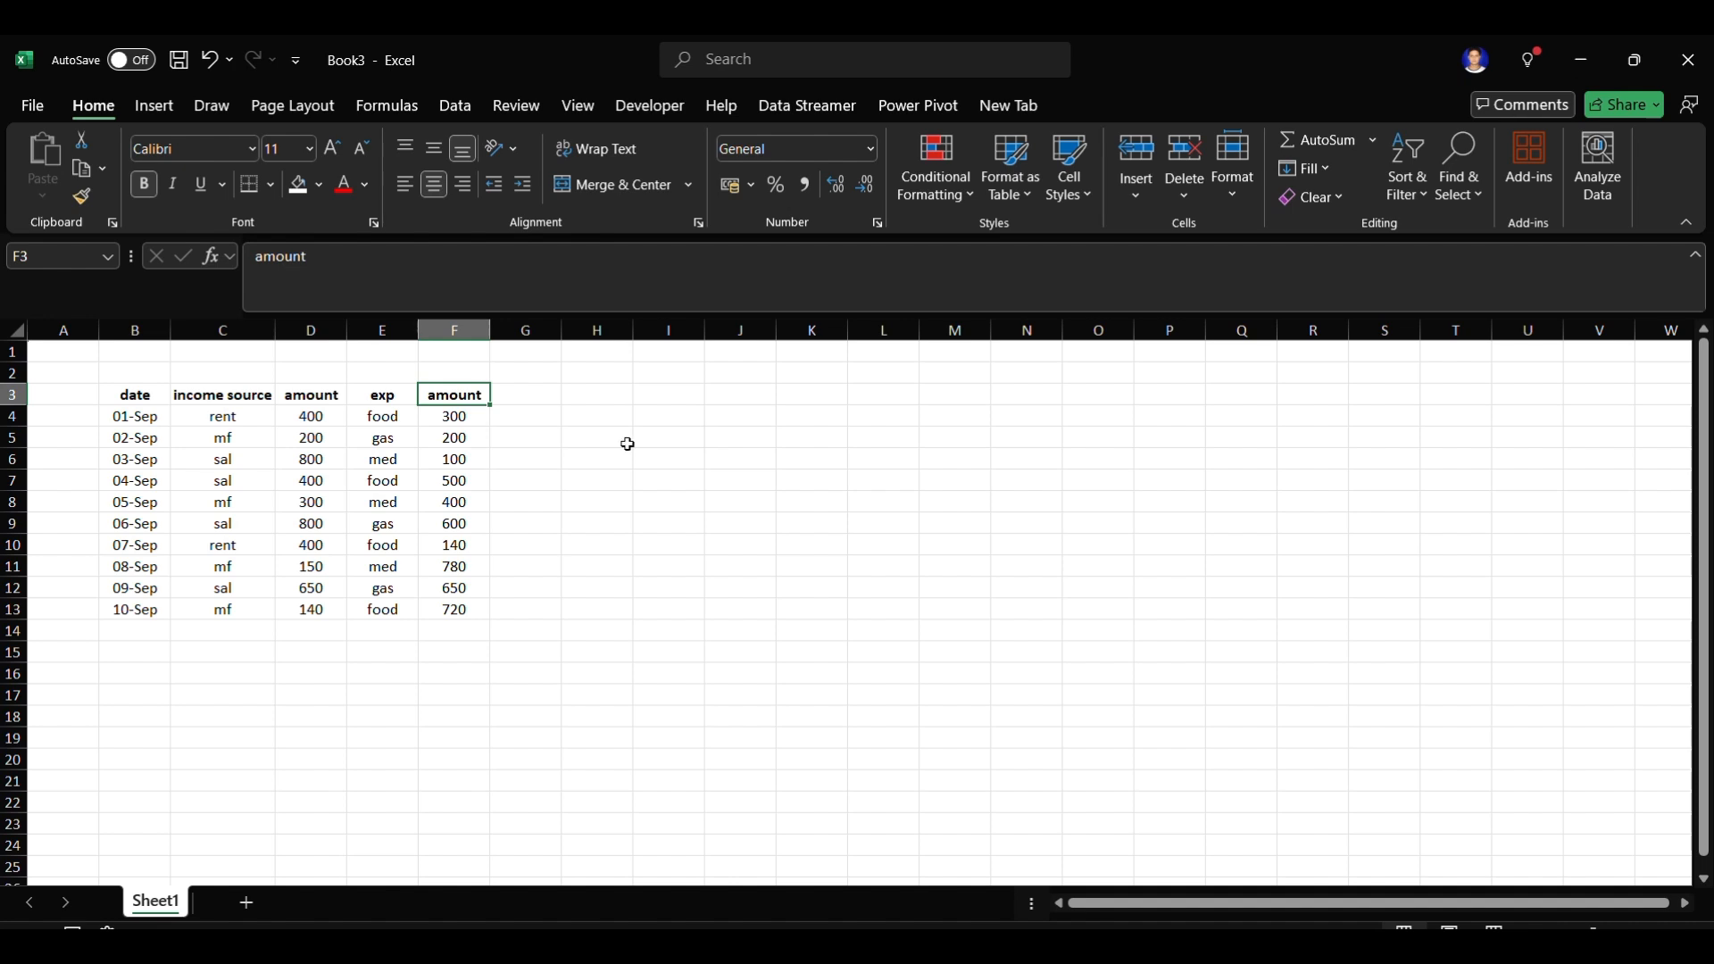
- Enter the label "total income" in J5 and widen column J to fit it
click(747, 439)
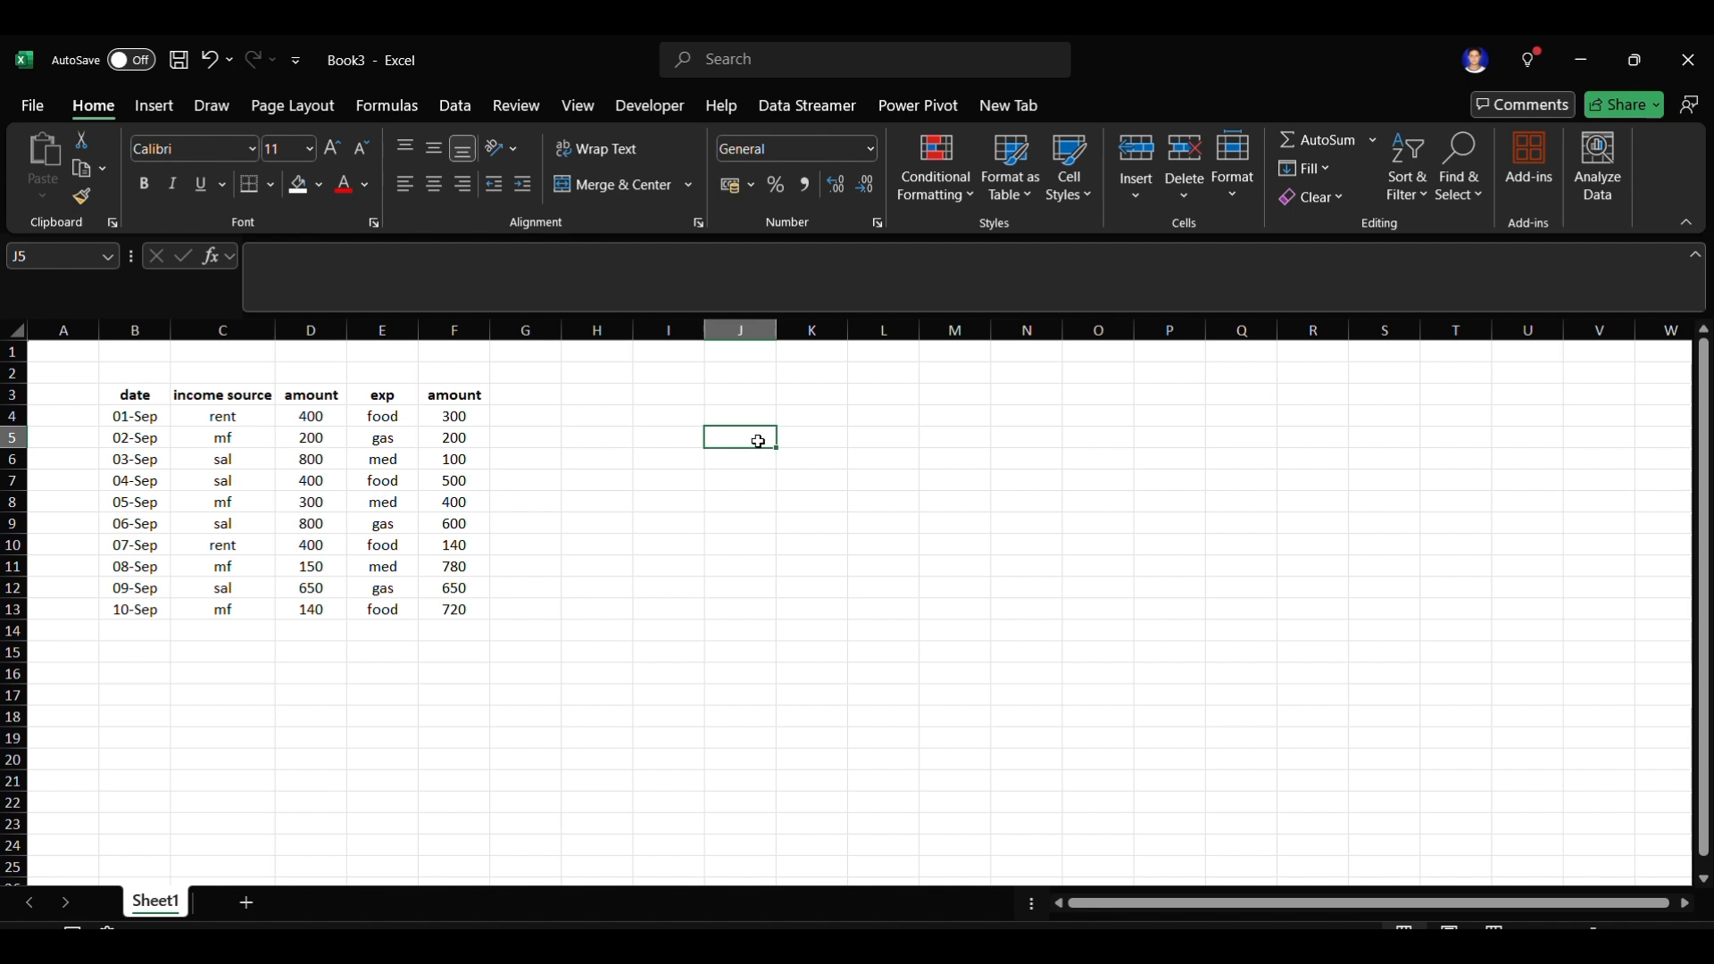
text(to)
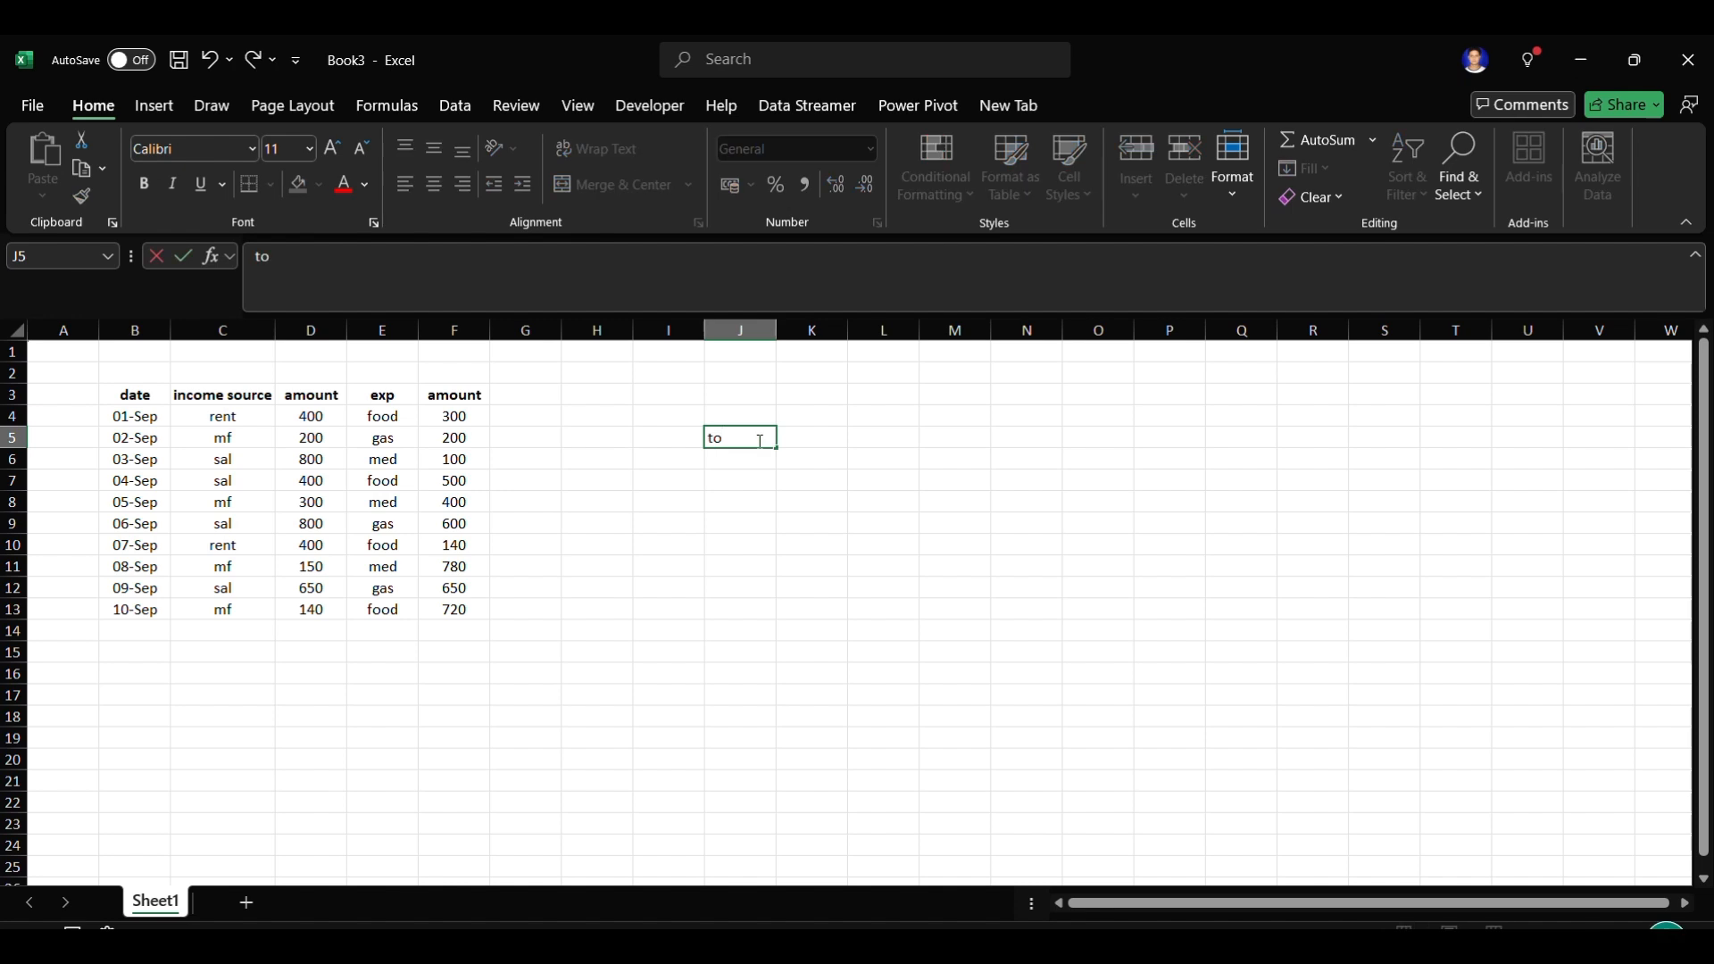
text(tal income)
click(779, 330)
drag(779, 332, 798, 332)
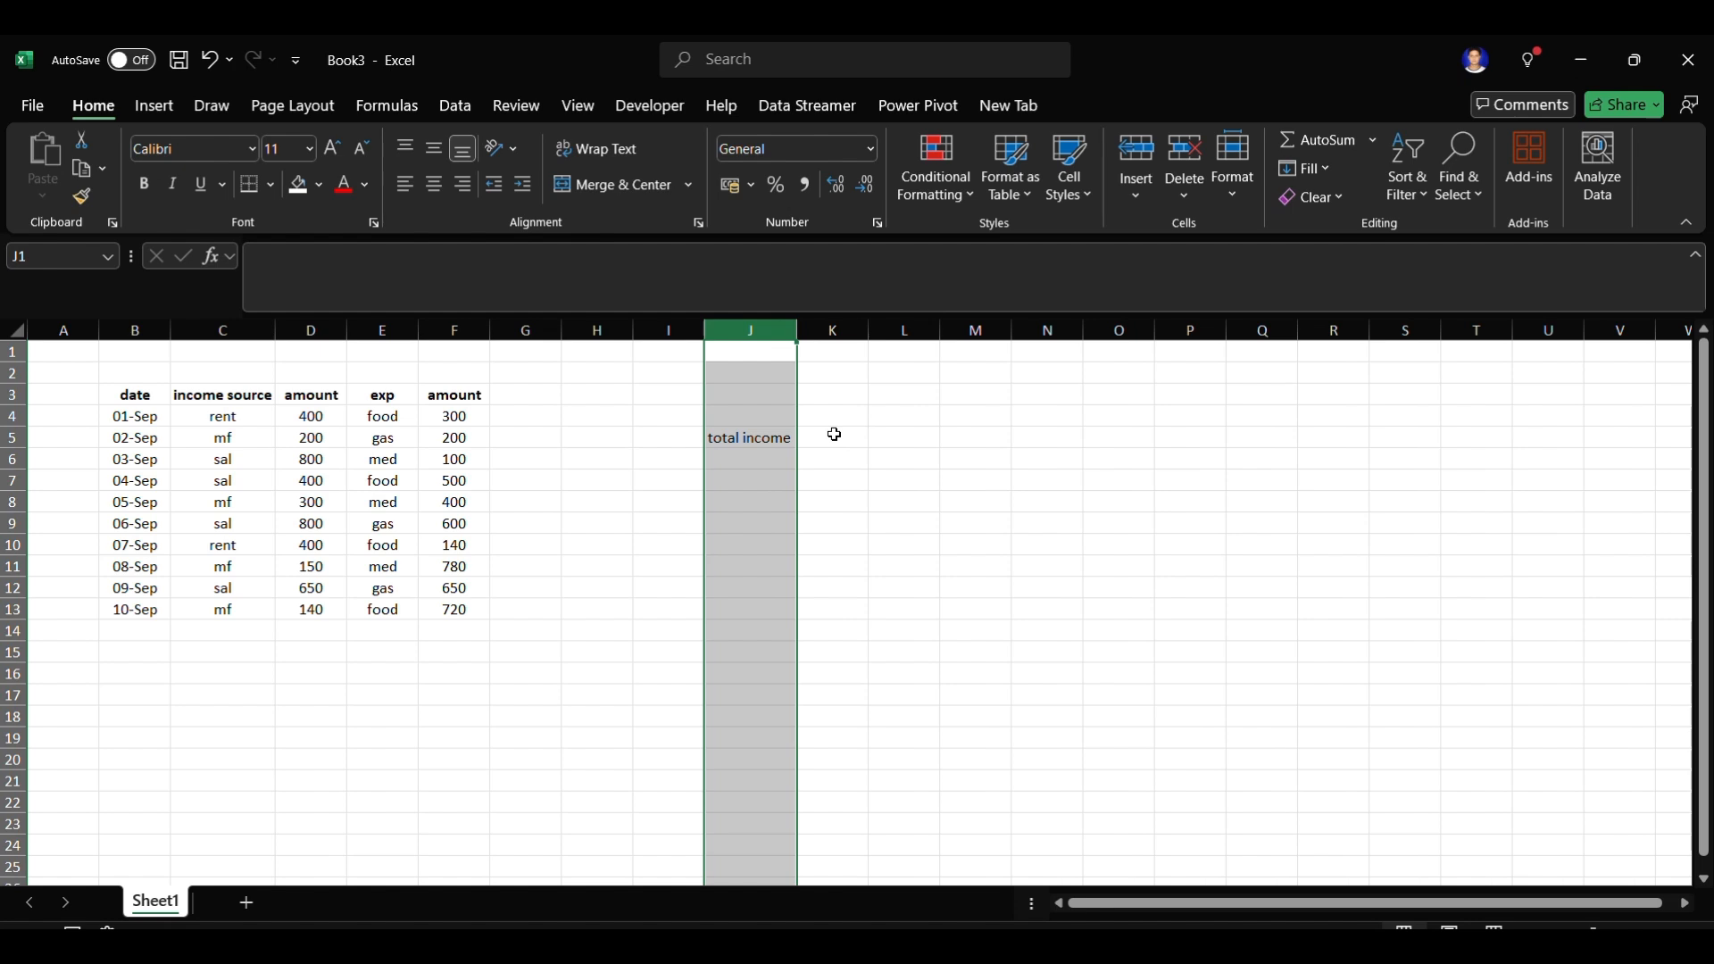
click(835, 439)
text(n)
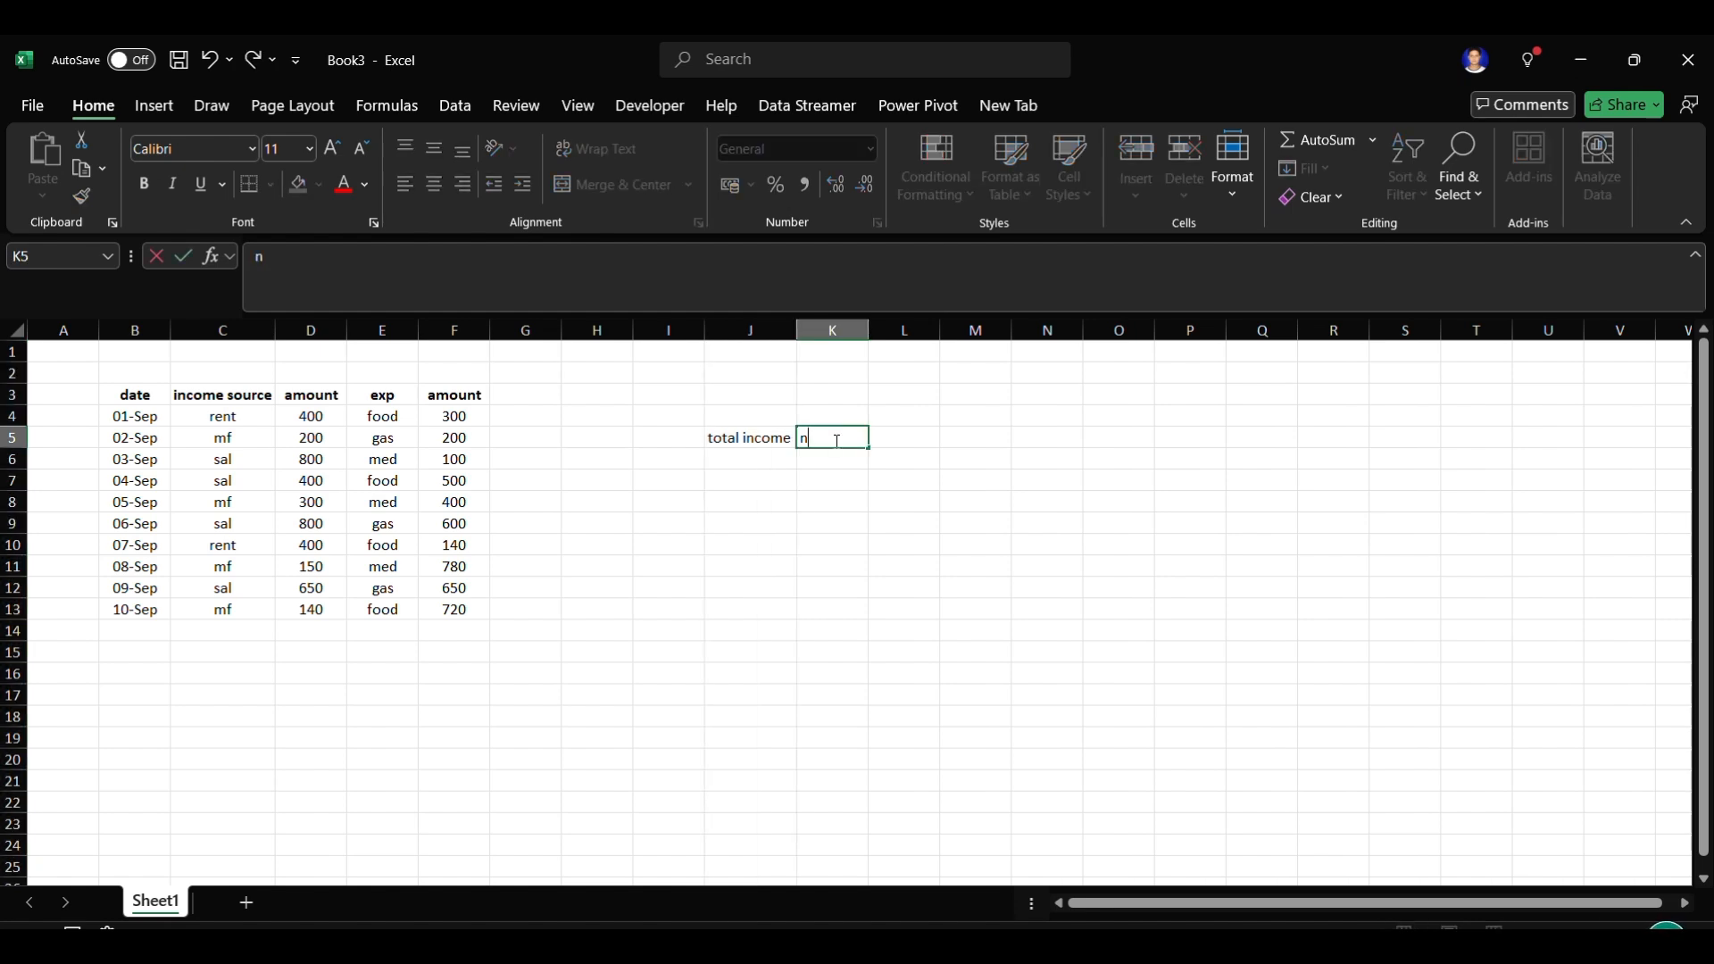
key(BackSpace)
drag(317, 416, 330, 632)
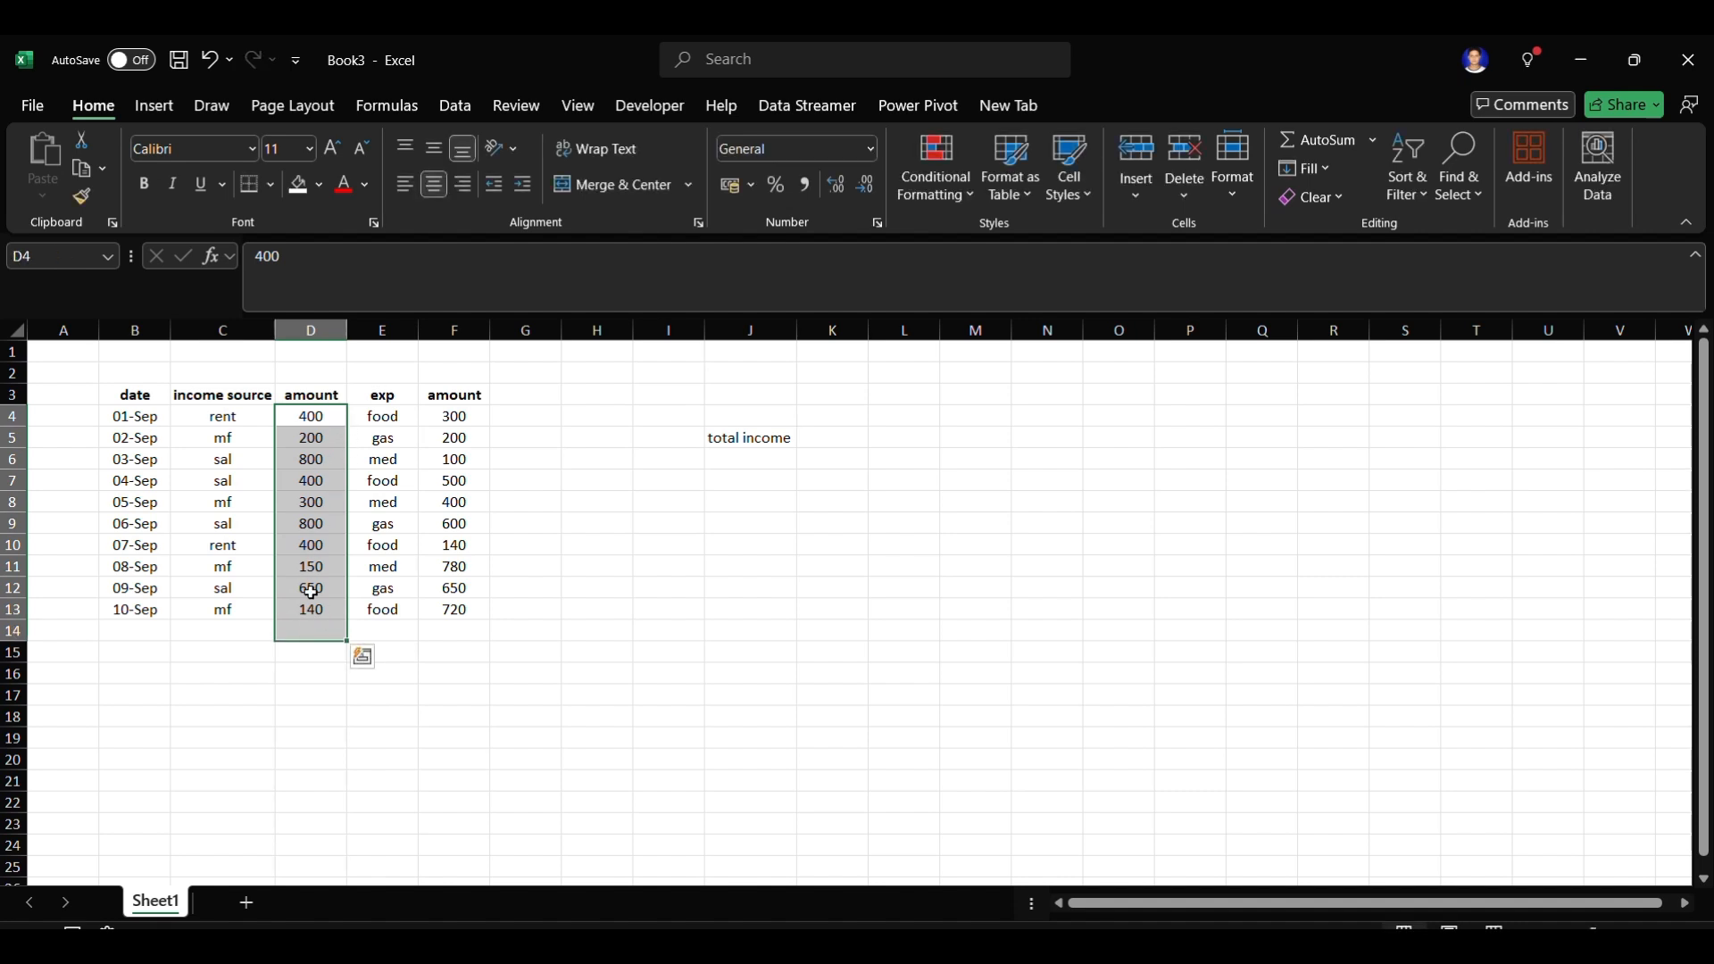
click(286, 711)
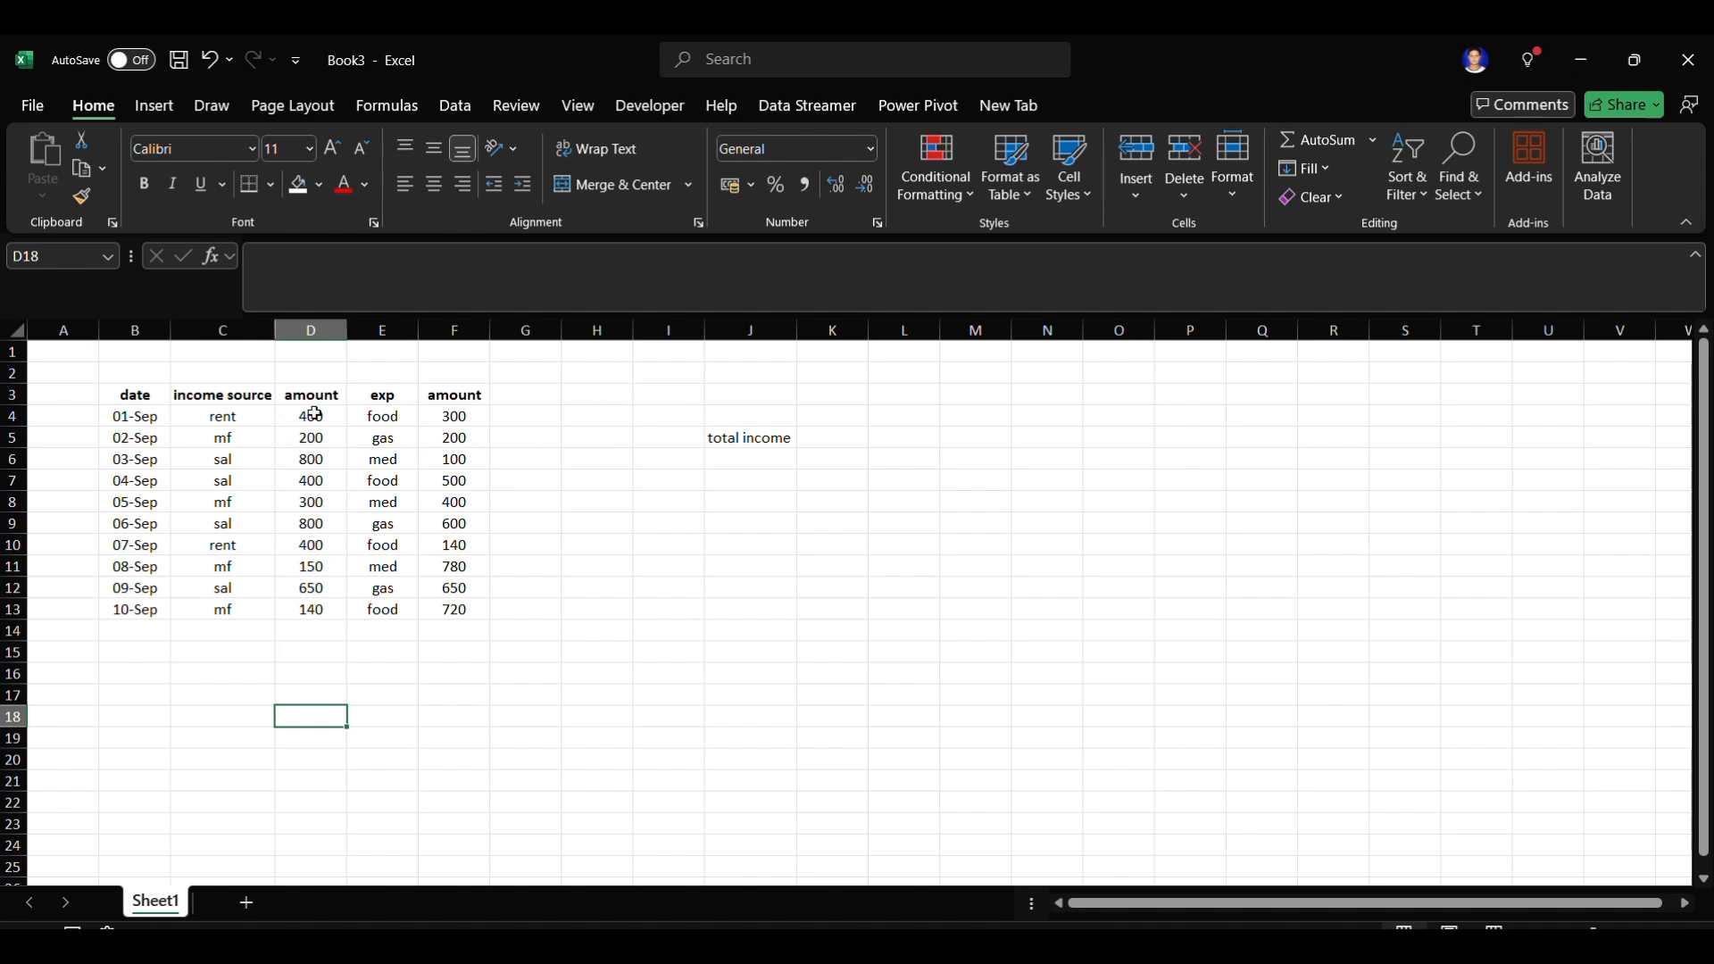
- Total the income amounts D4:D13 in D14 with AutoSum and check which range it covers
drag(315, 415, 325, 614)
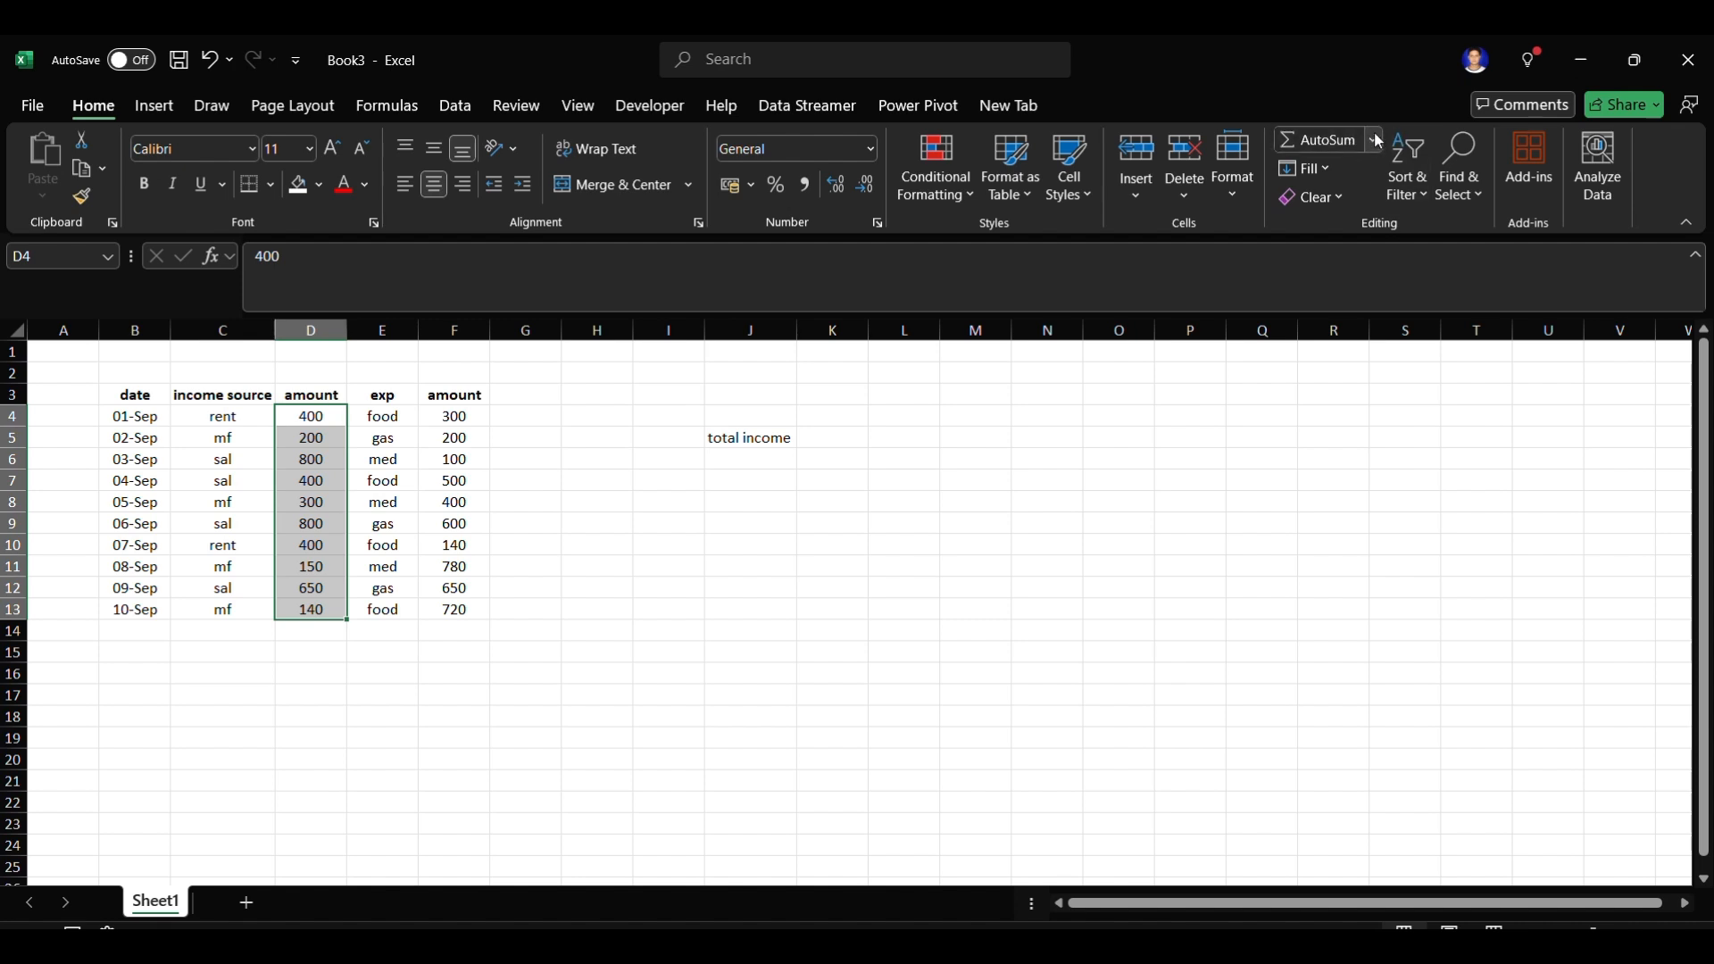
click(1341, 148)
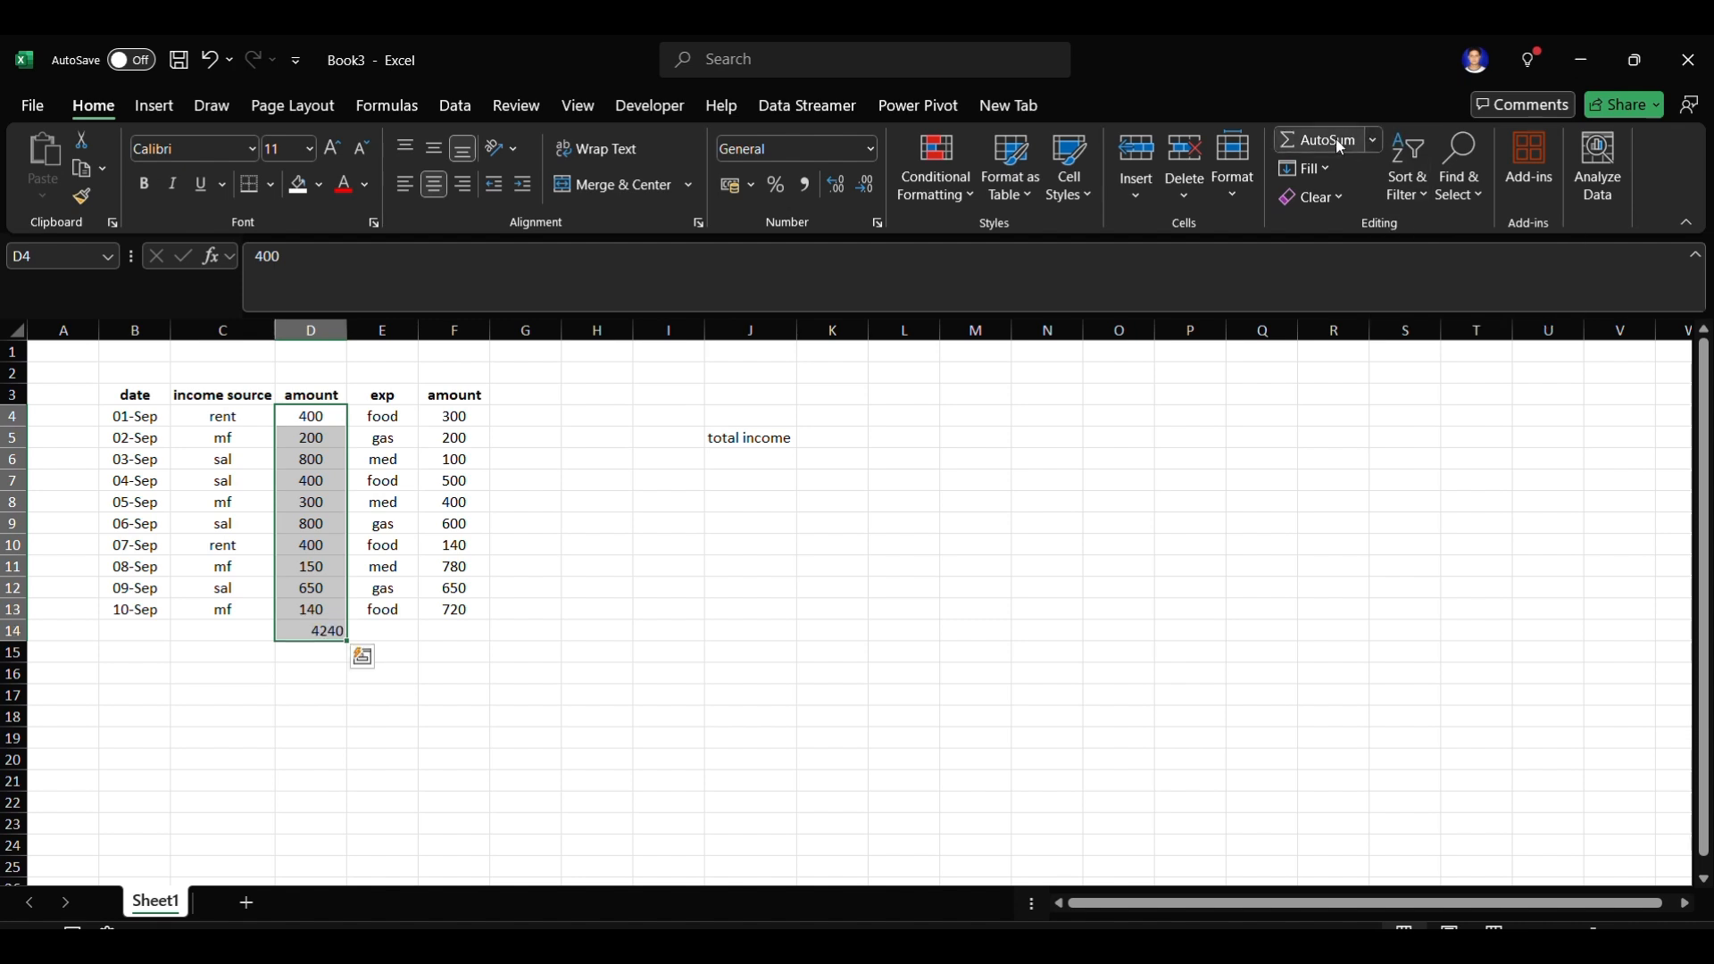
click(335, 648)
click(334, 631)
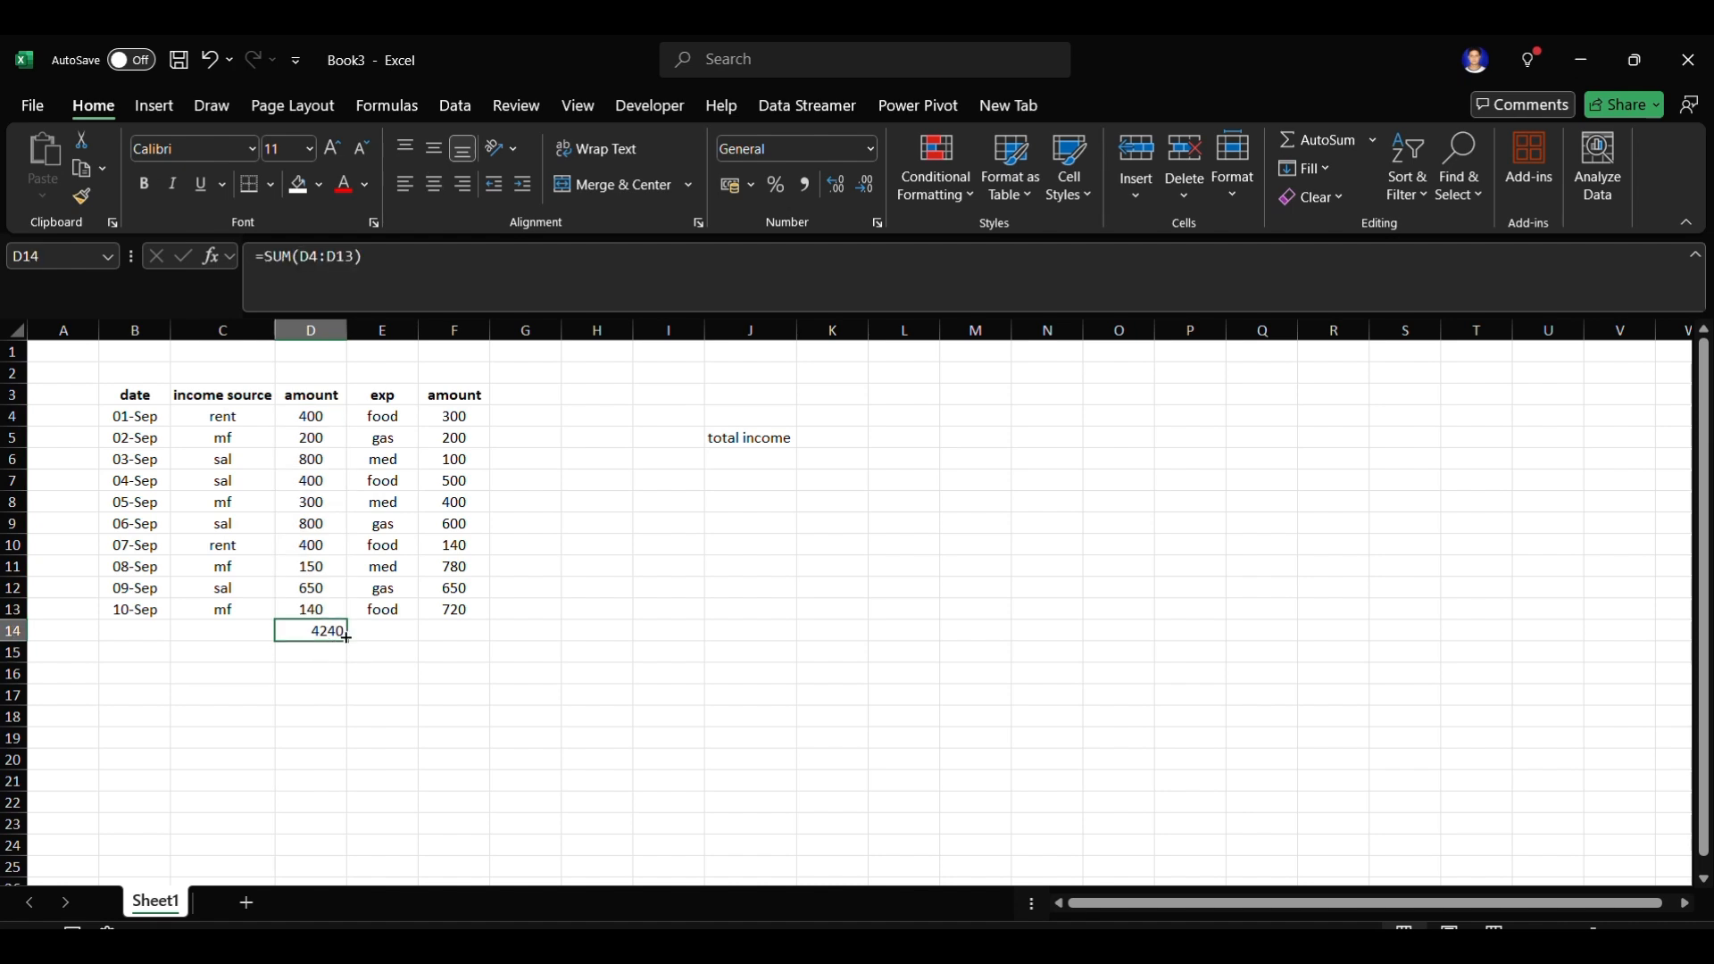
drag(305, 412, 337, 607)
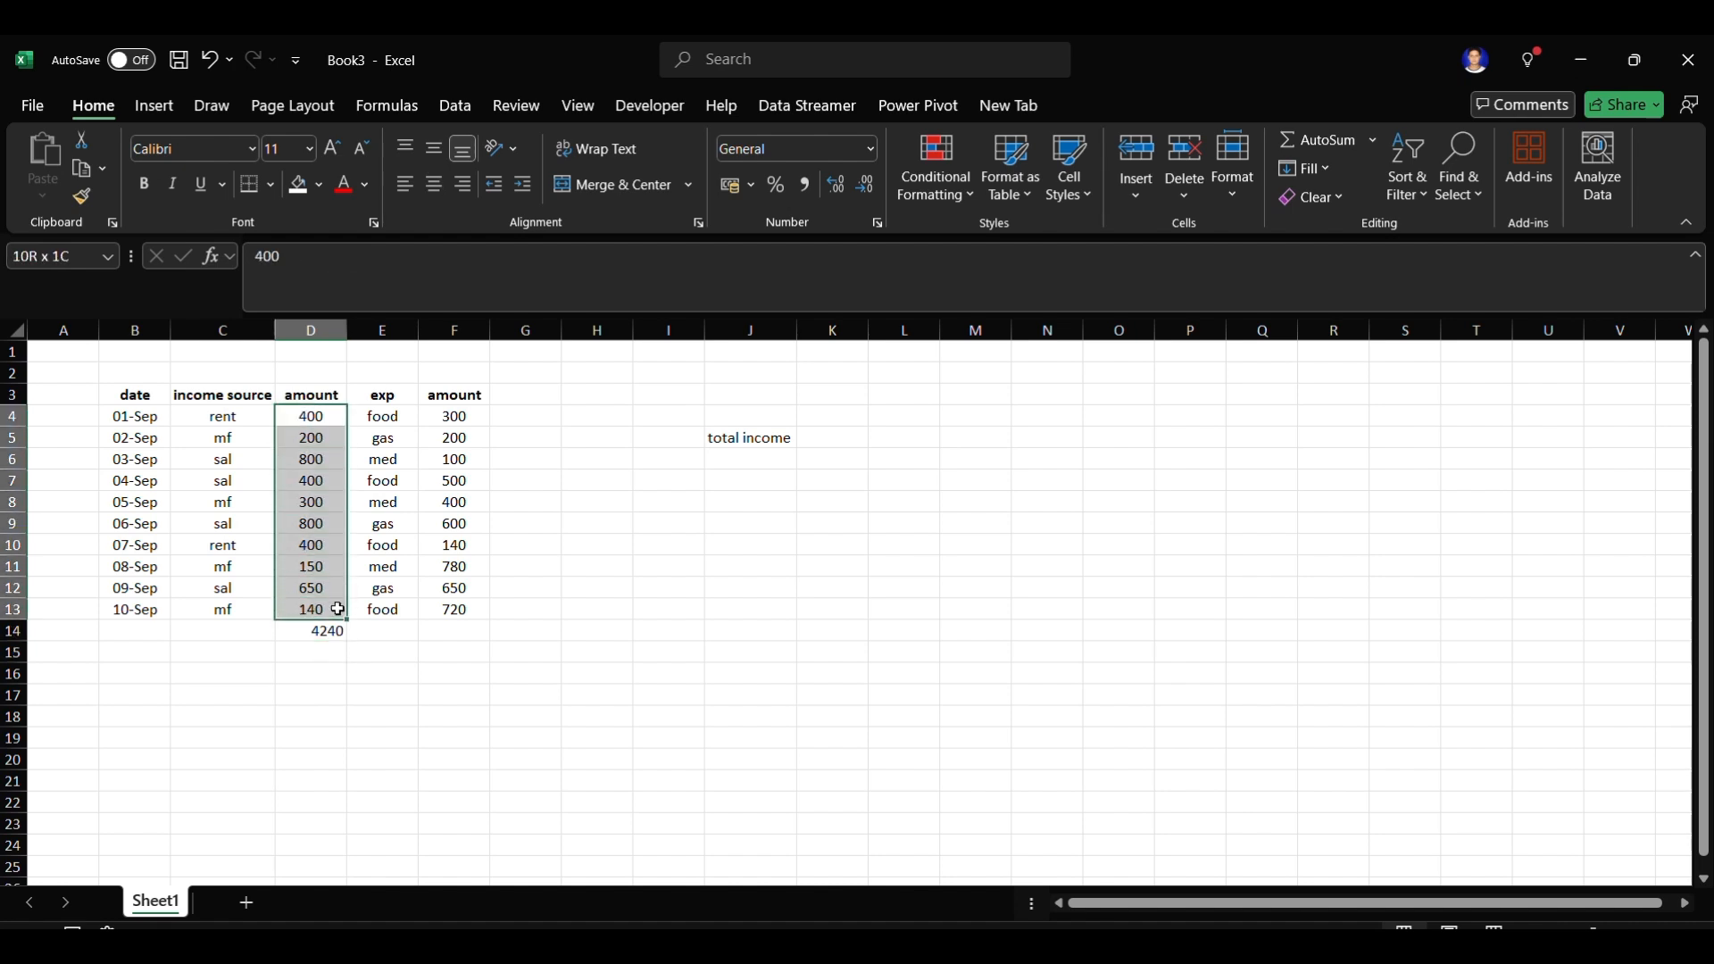
click(284, 658)
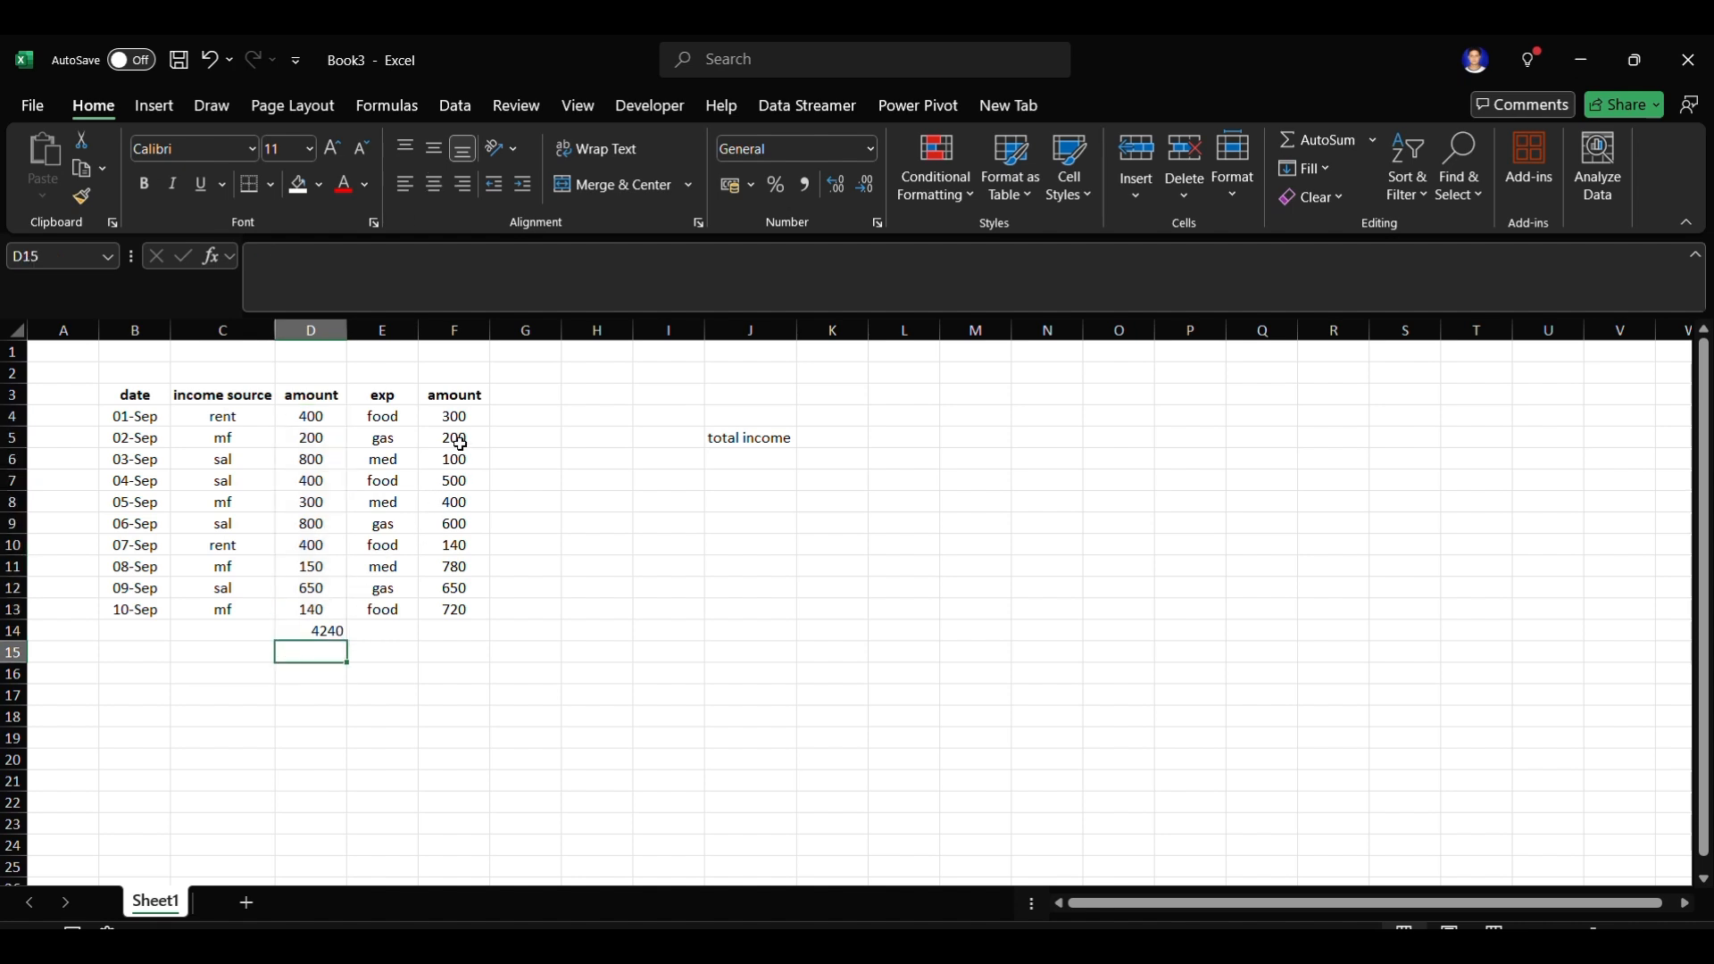
- Total the expense amounts F4:F13 in F14 with AutoSum and compare it with the income total in D14
drag(463, 418, 478, 609)
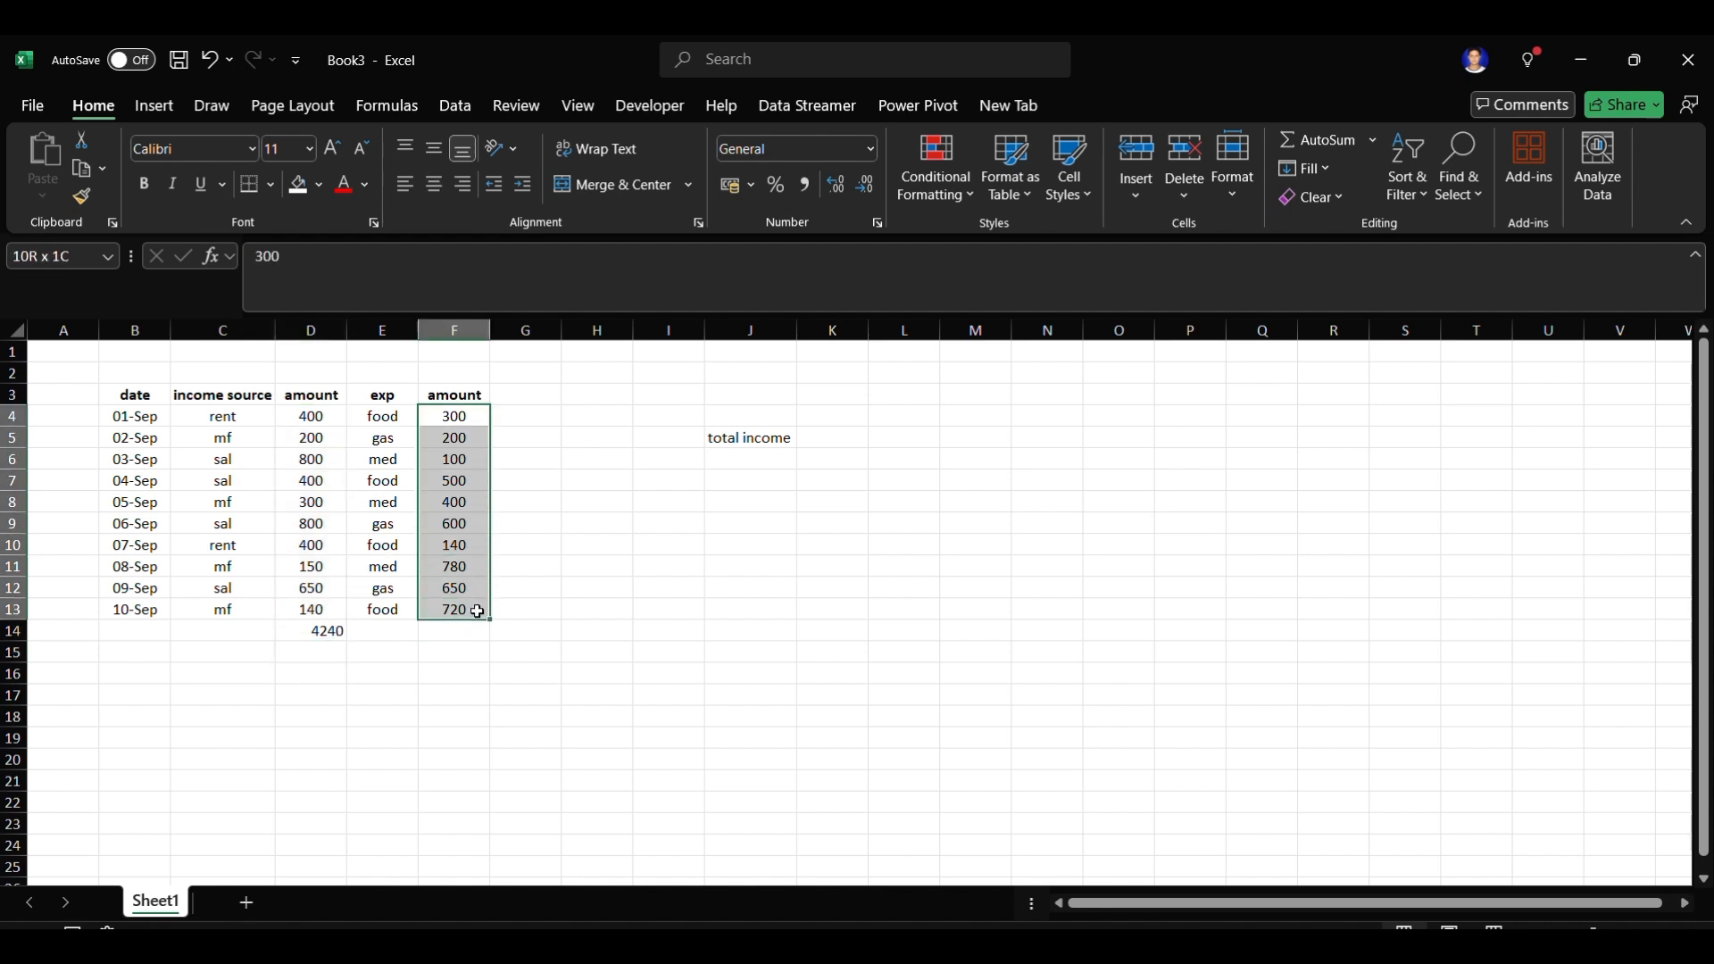
click(1333, 142)
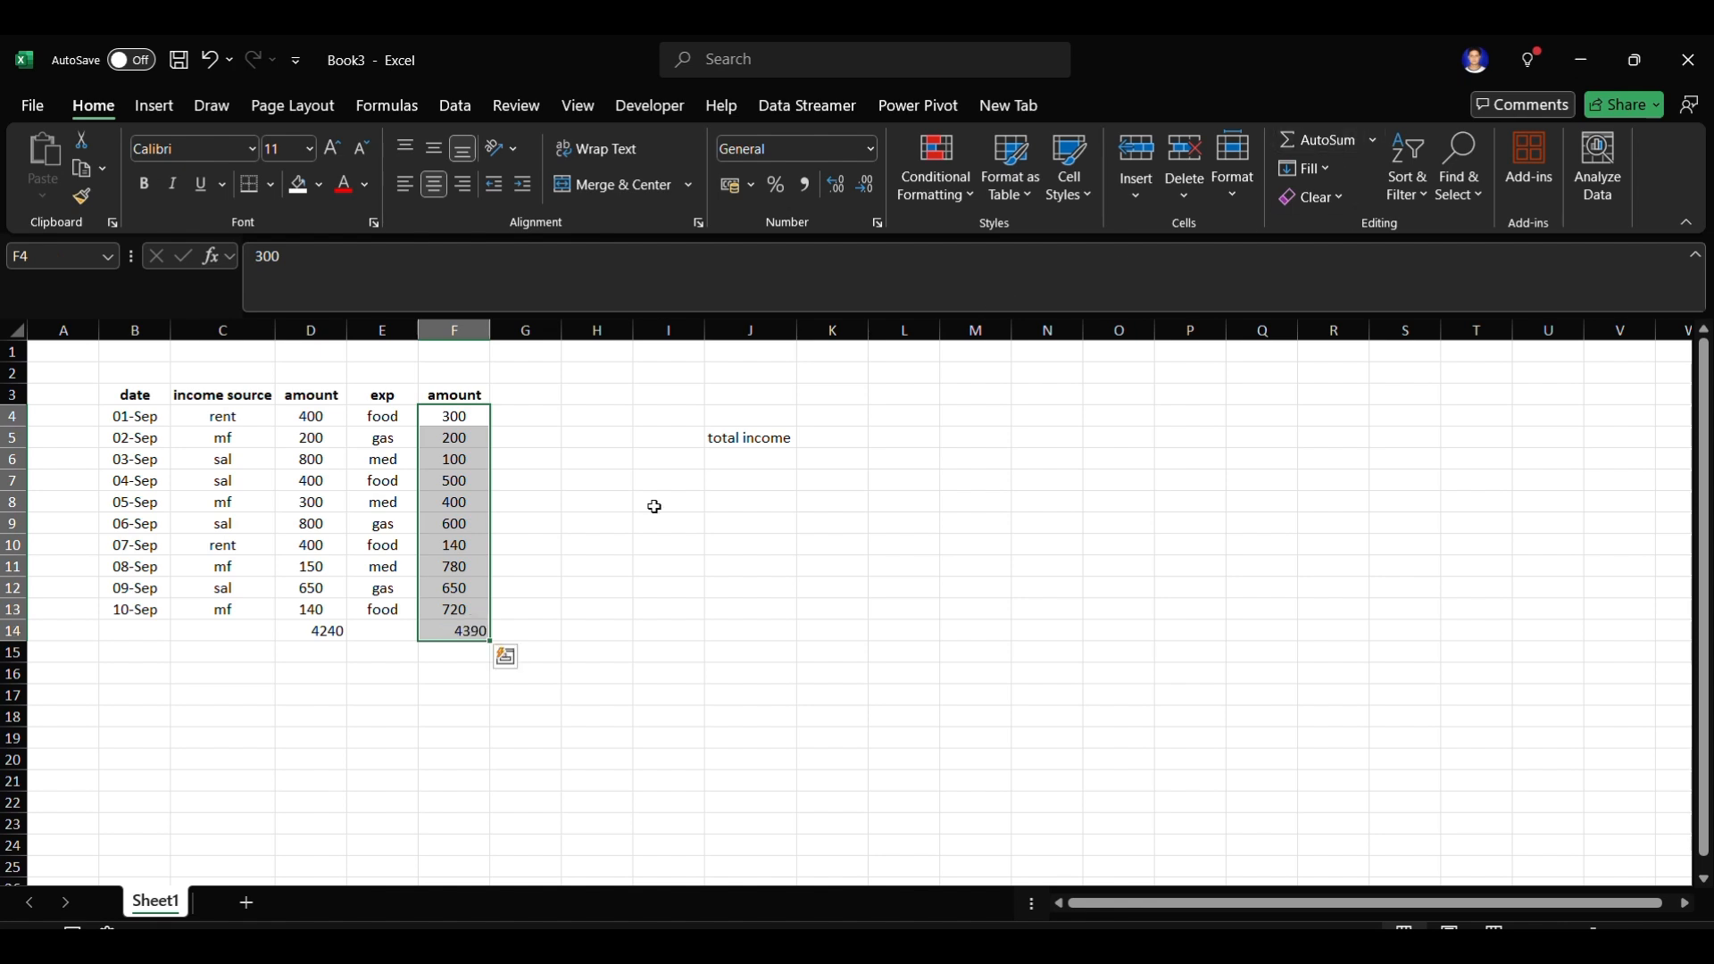
click(319, 635)
drag(464, 644, 457, 639)
click(336, 643)
click(446, 634)
click(346, 632)
click(479, 635)
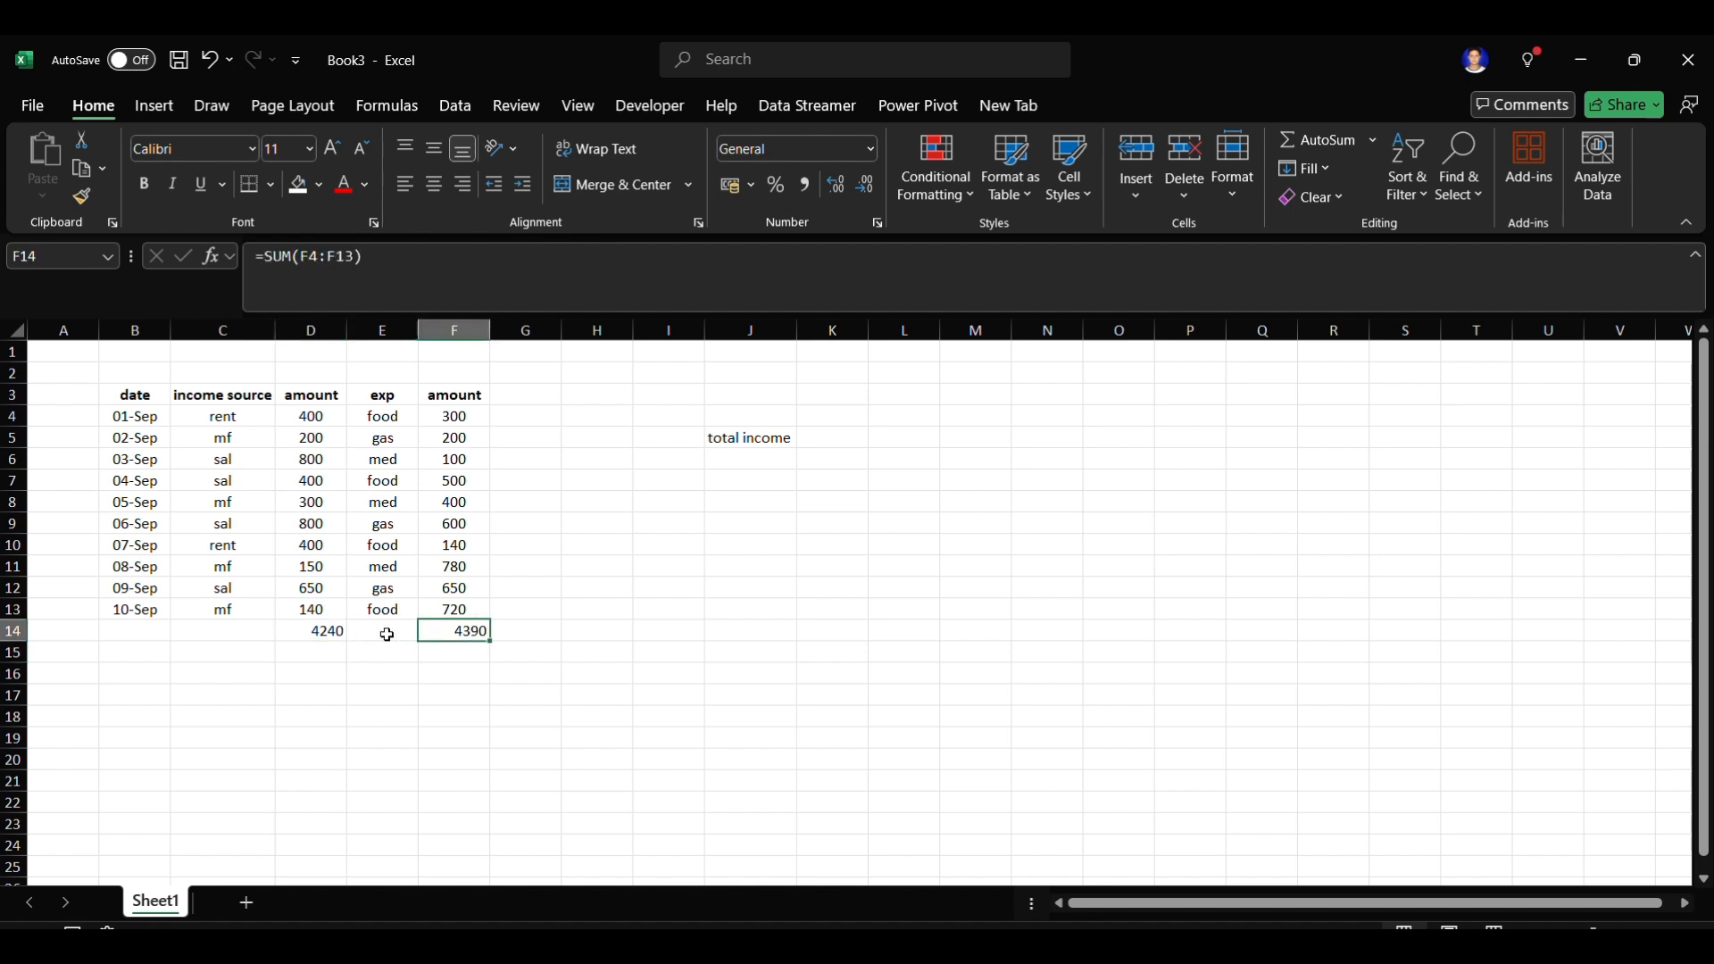
click(305, 632)
- Change the 08-Sep expense amount in F11 to 180
click(457, 570)
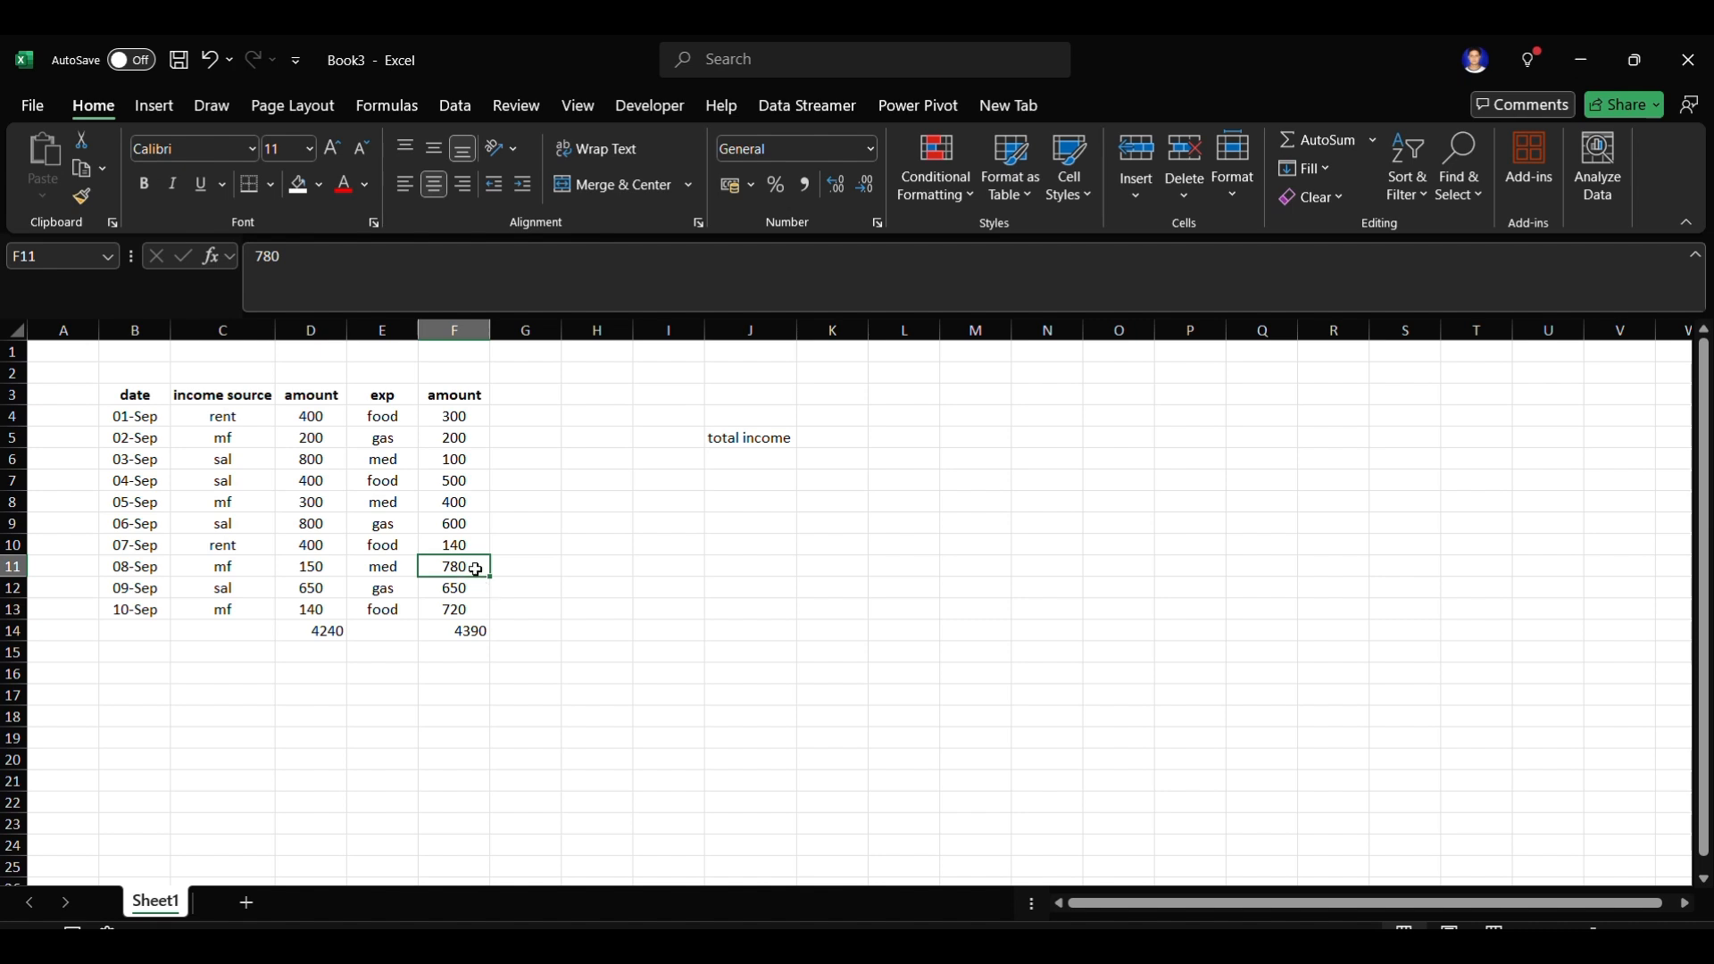
double_click(473, 569)
key(BackSpace)
key(BackSpace)
key(BackSpace)
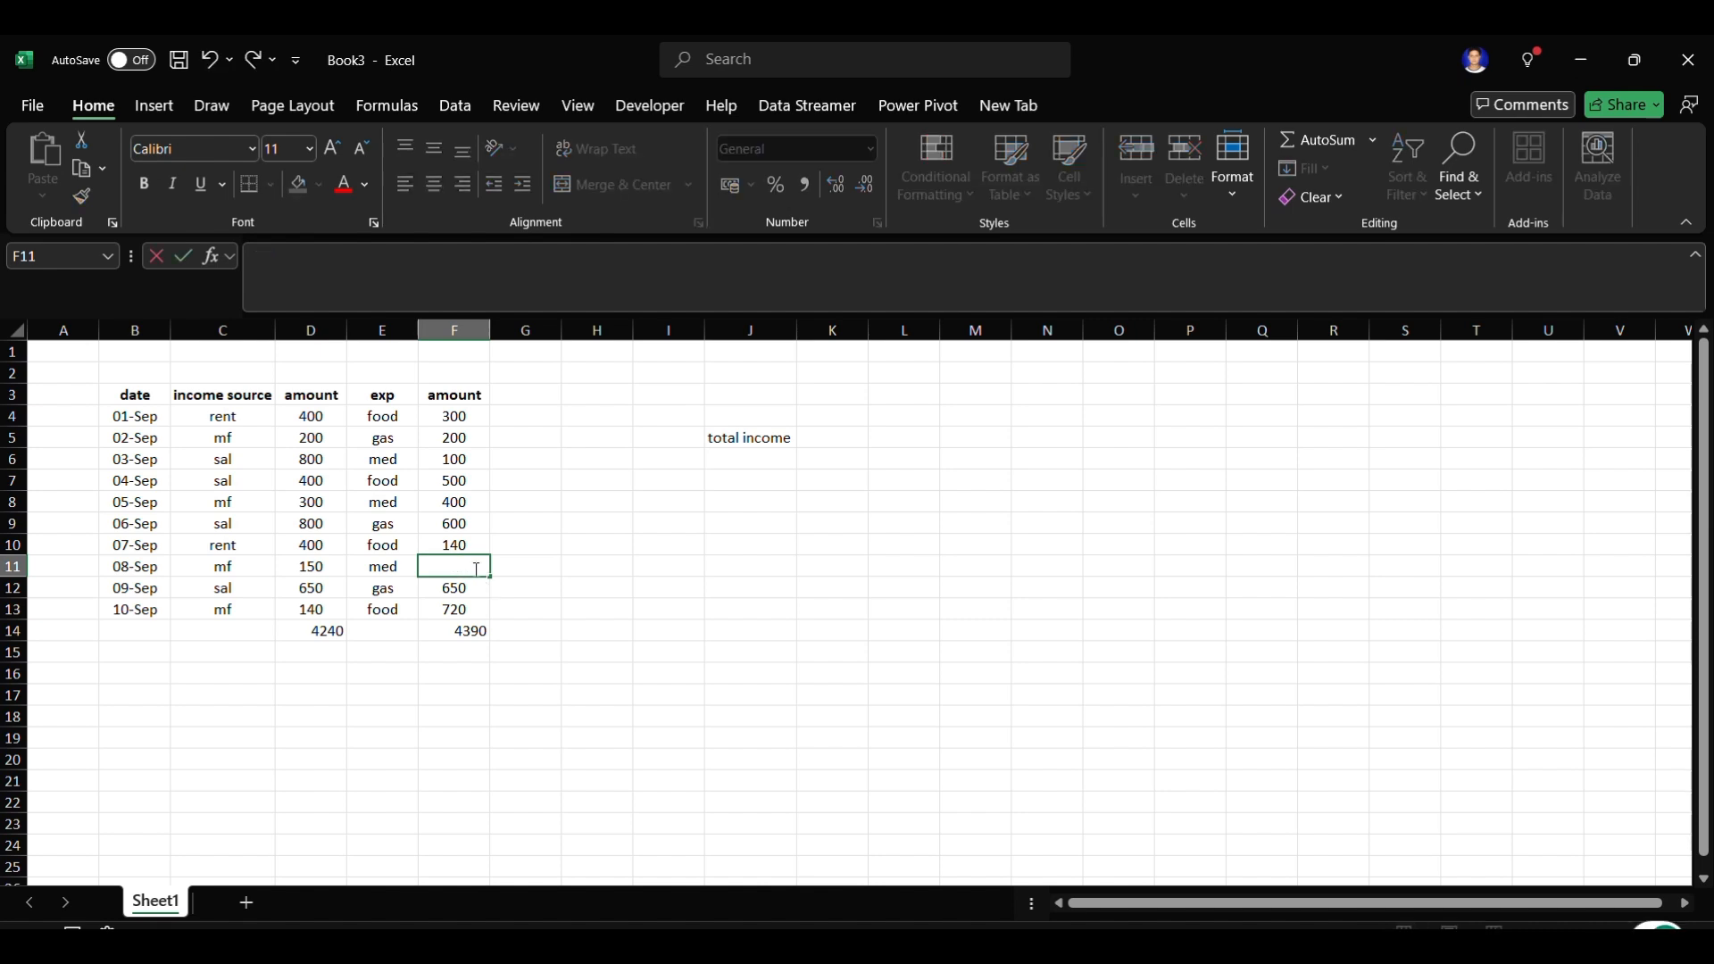
text(180)
key(Return)
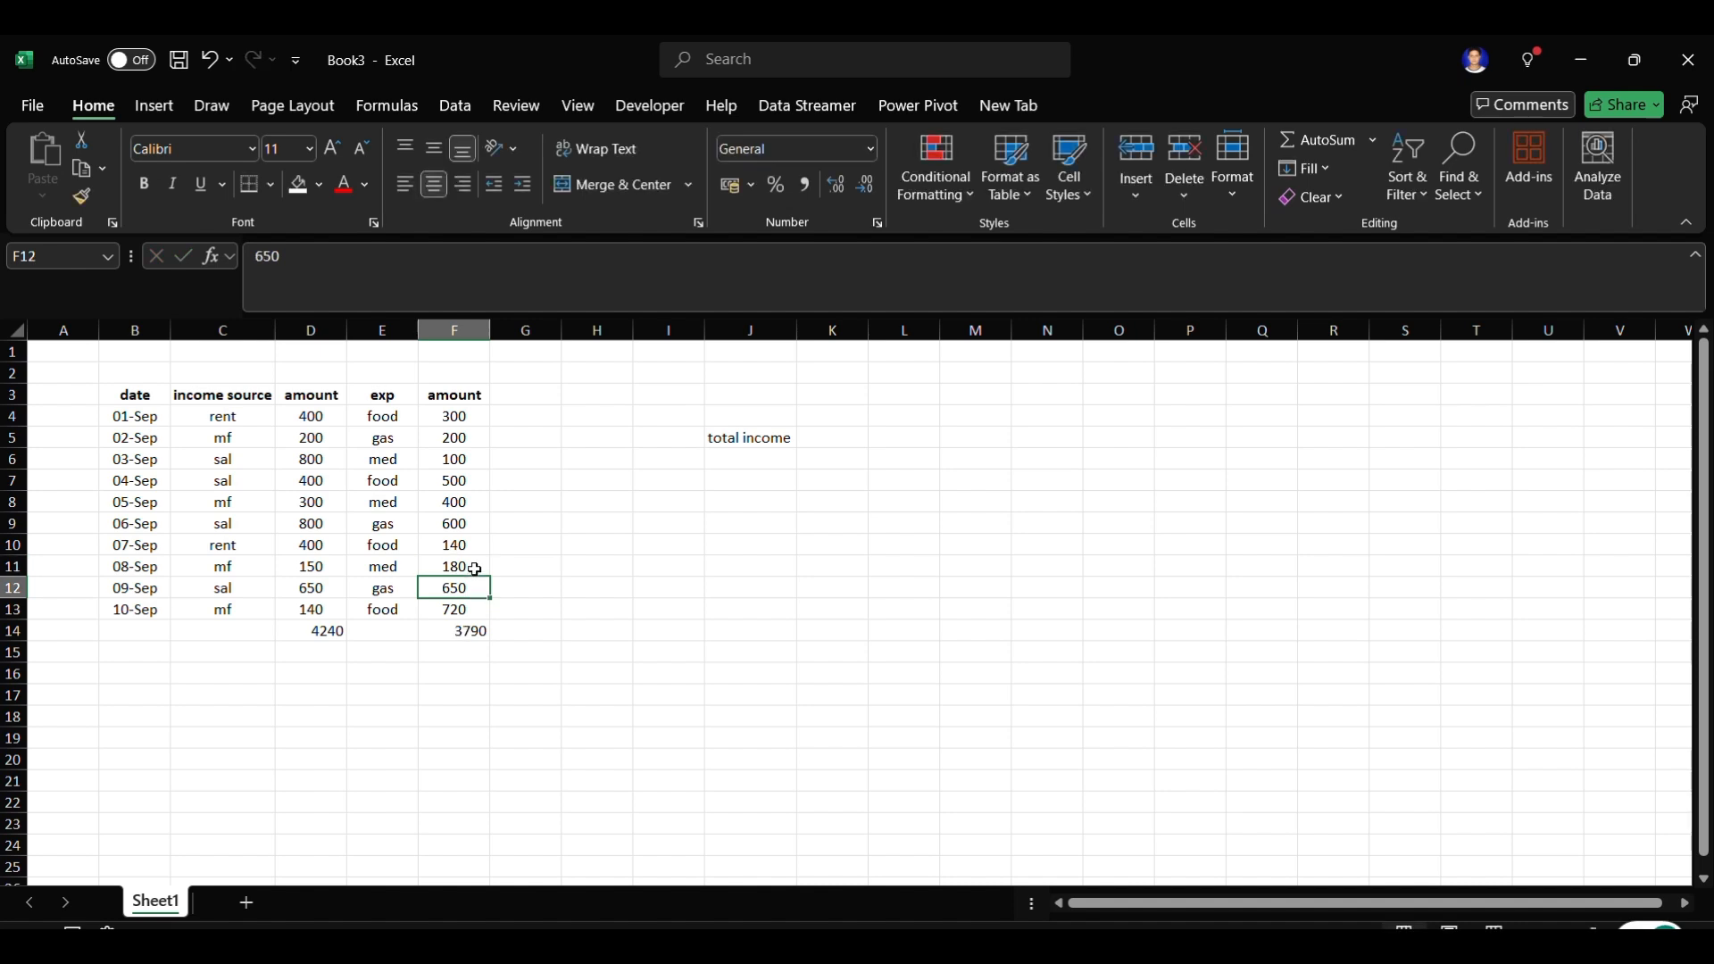
- Delete the column totals in F14 and D14
click(349, 626)
click(470, 630)
key(Delete)
click(327, 633)
key(Delete)
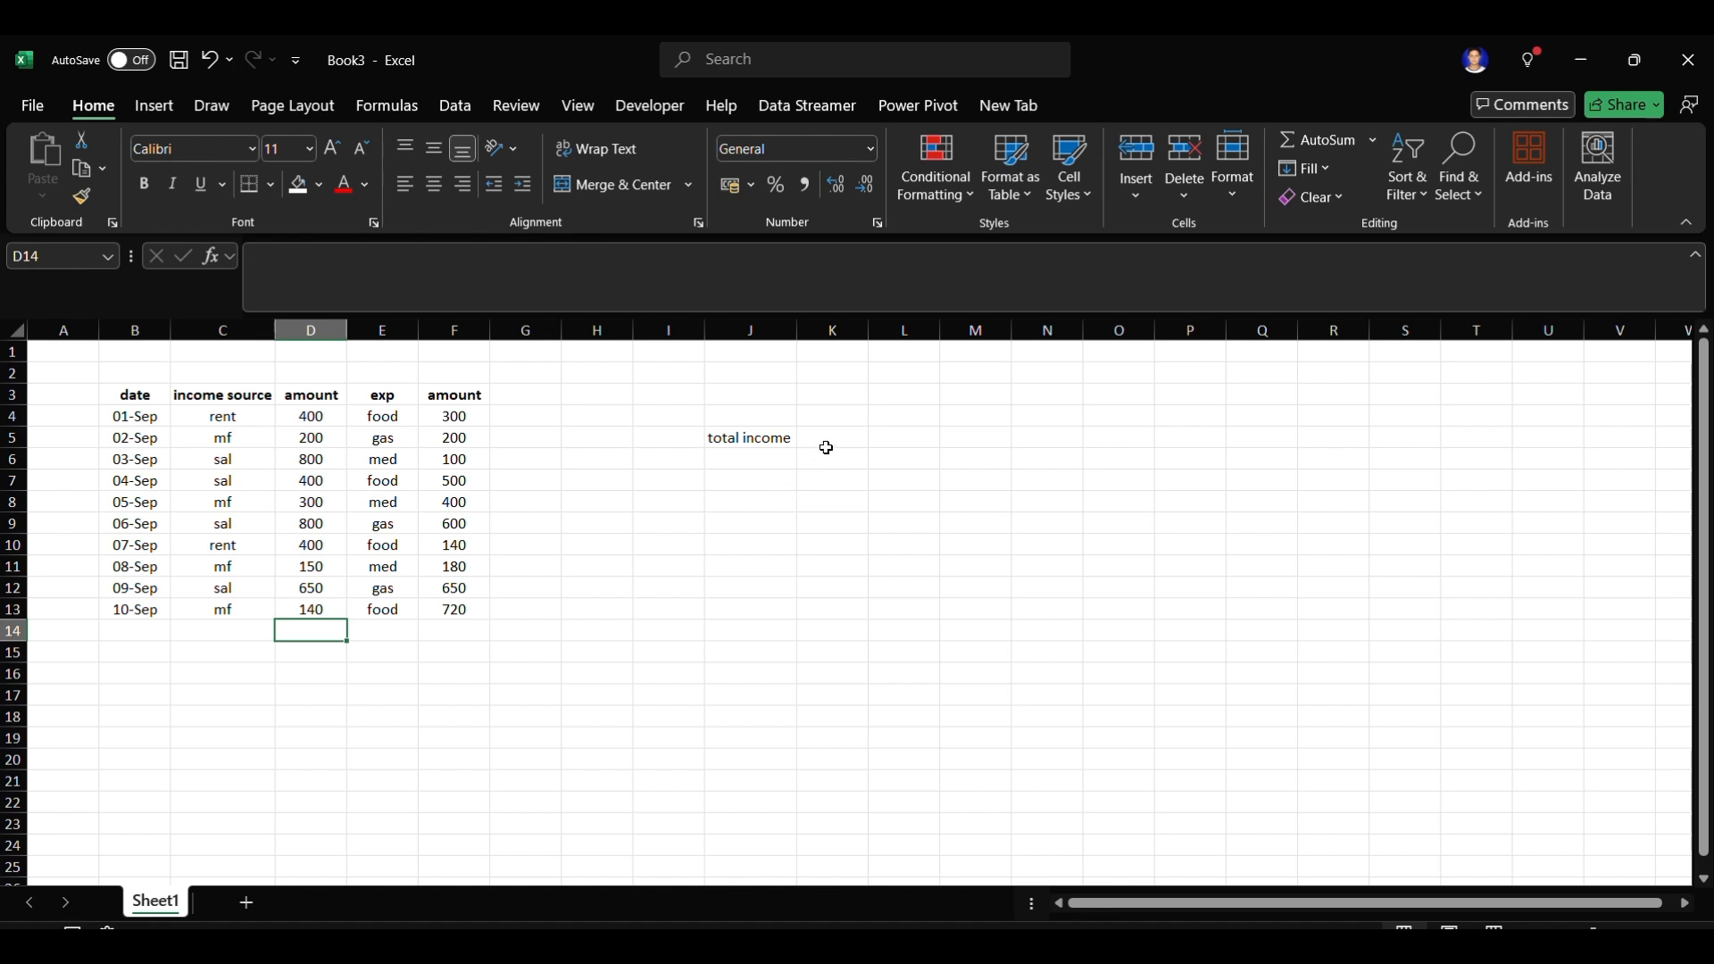
- Calculate the total income in K5 with the formula =SUM(D4:D13)
click(829, 437)
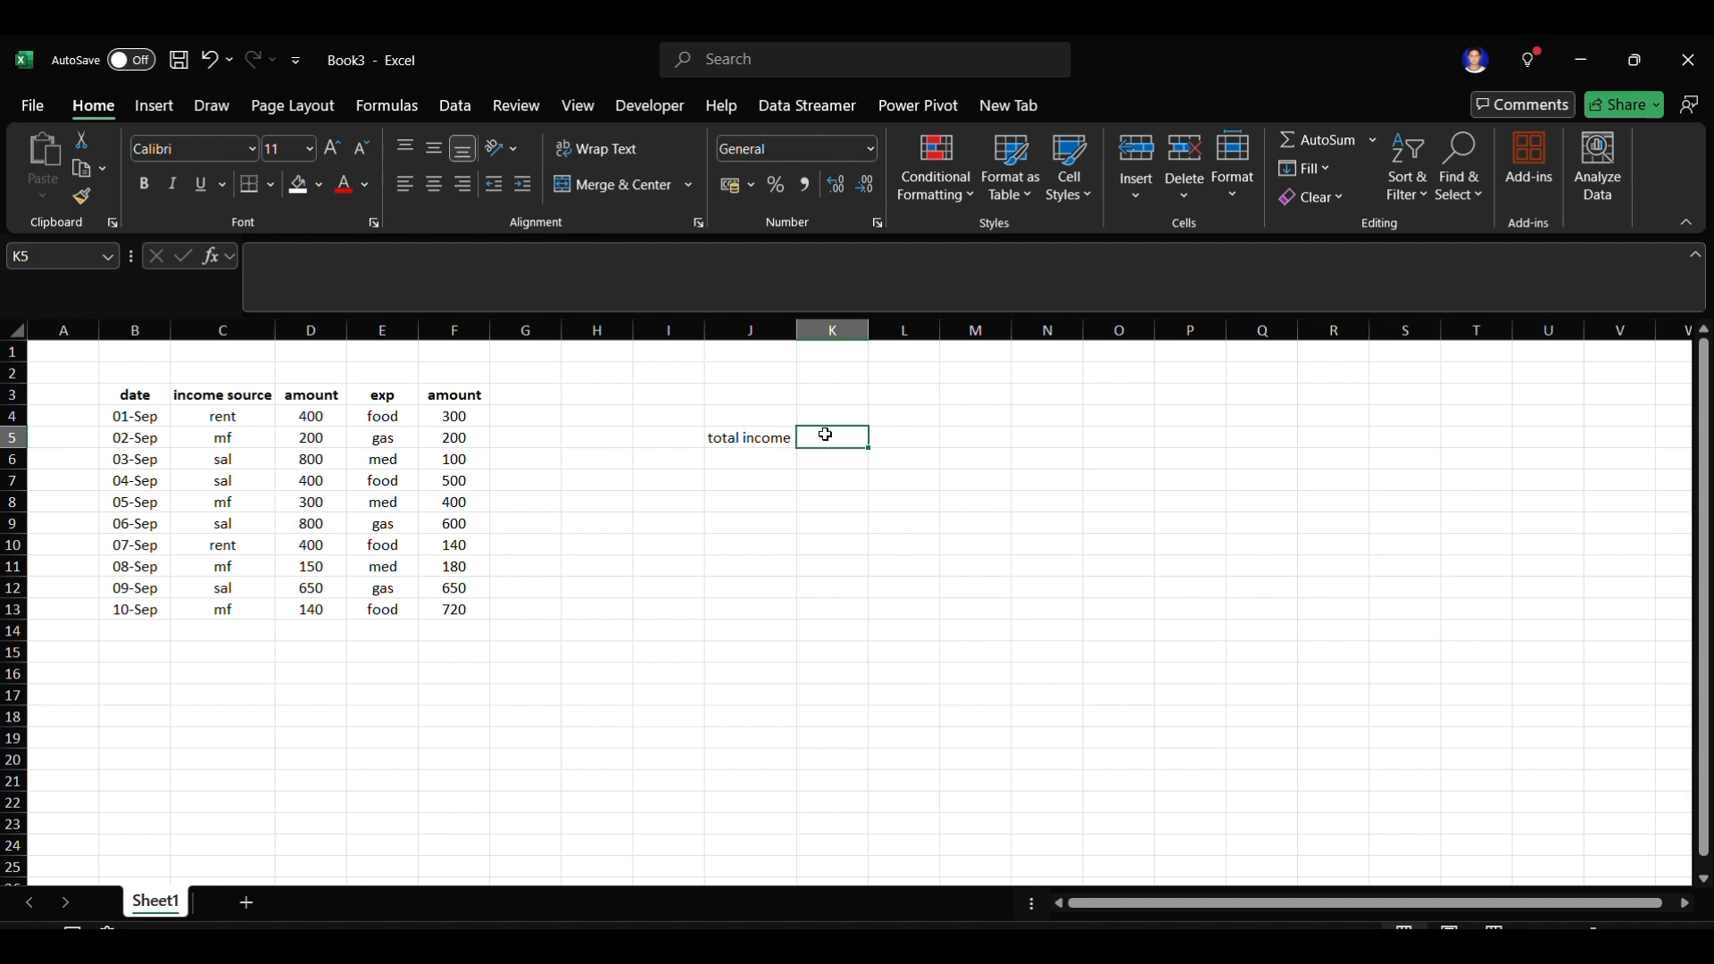
text(=)
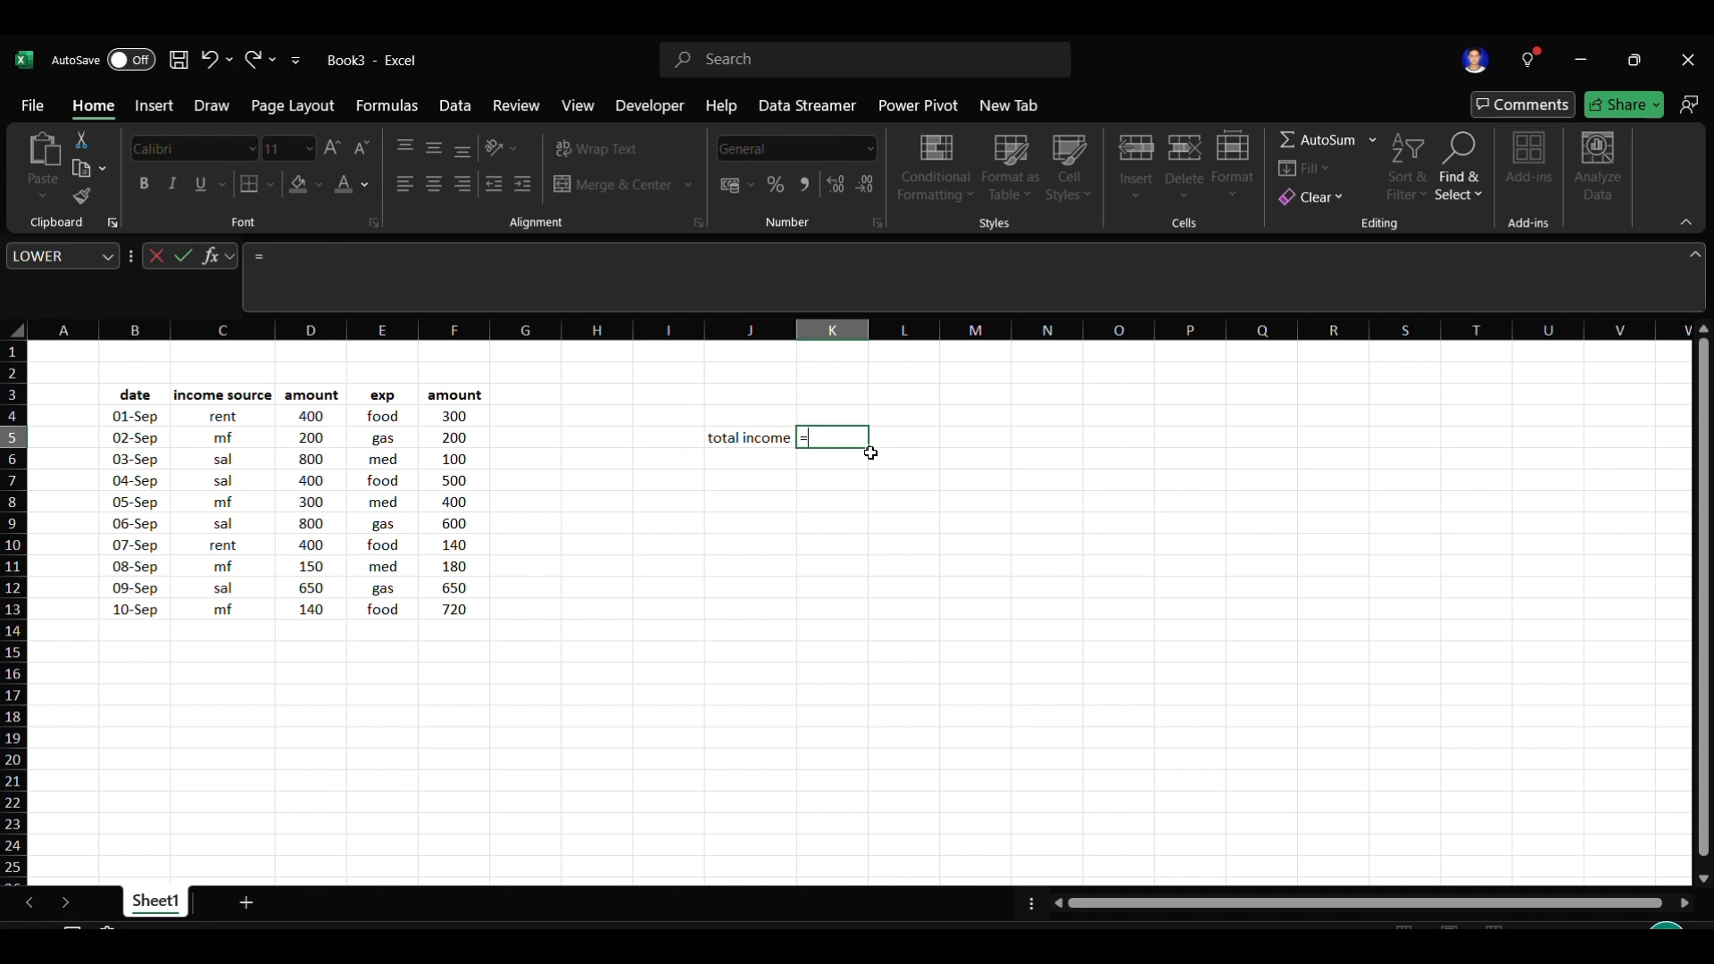
text(sum)
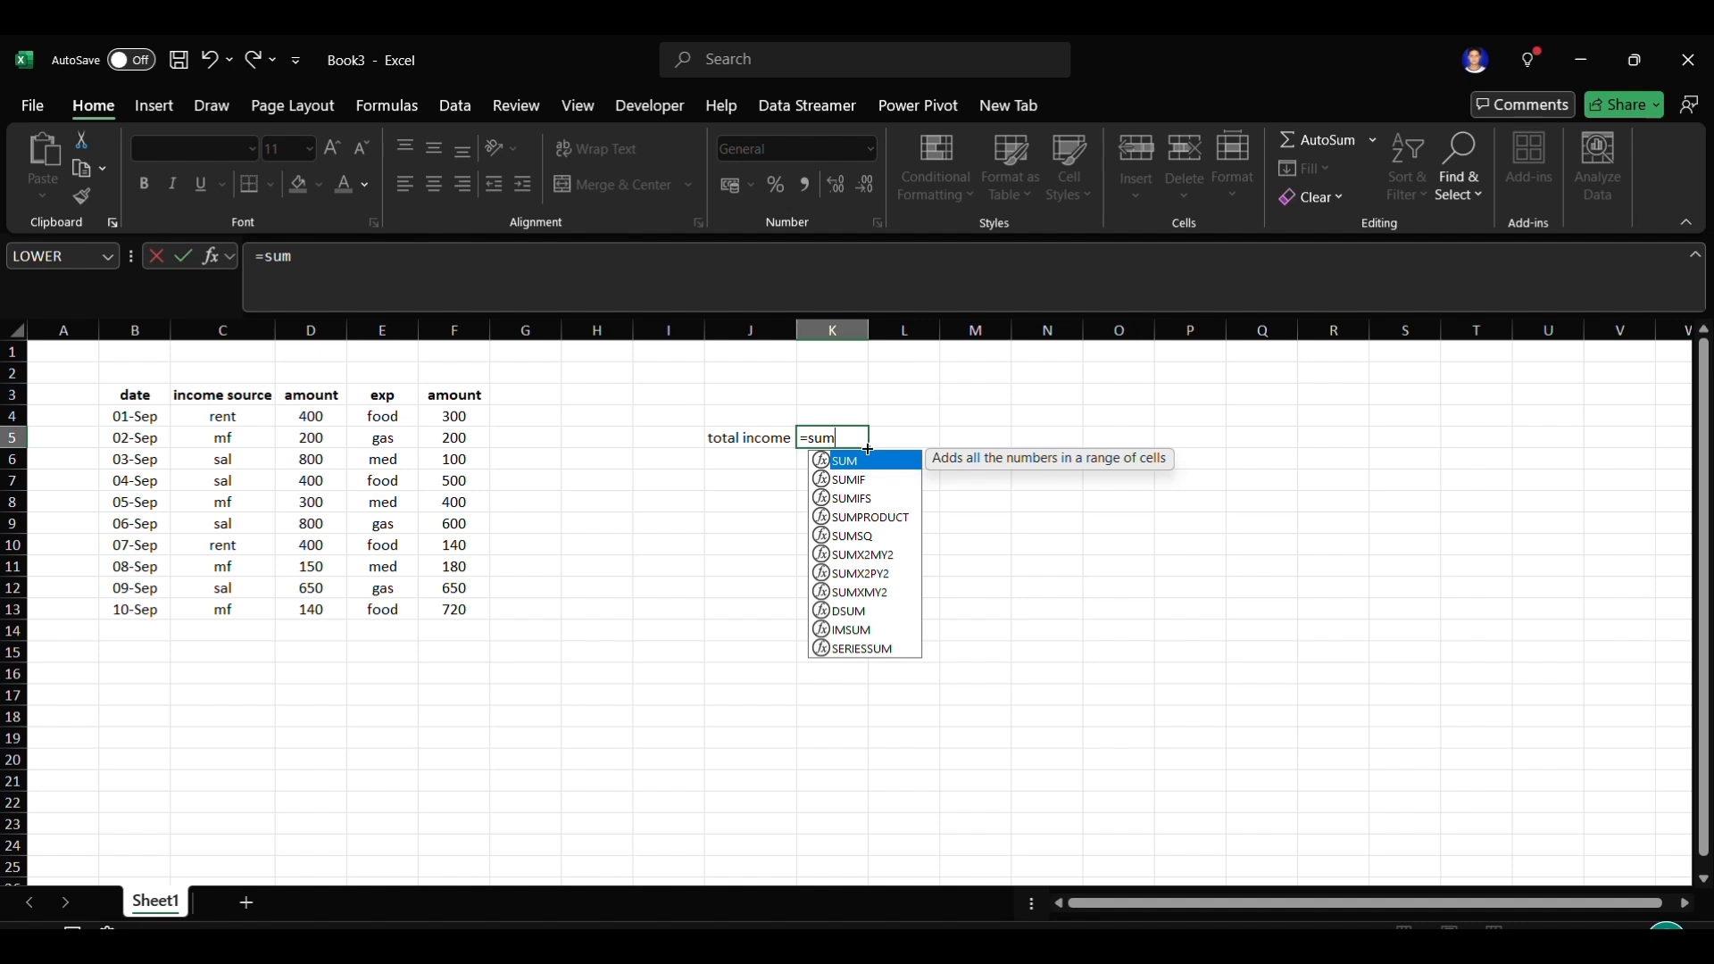
key(Tab)
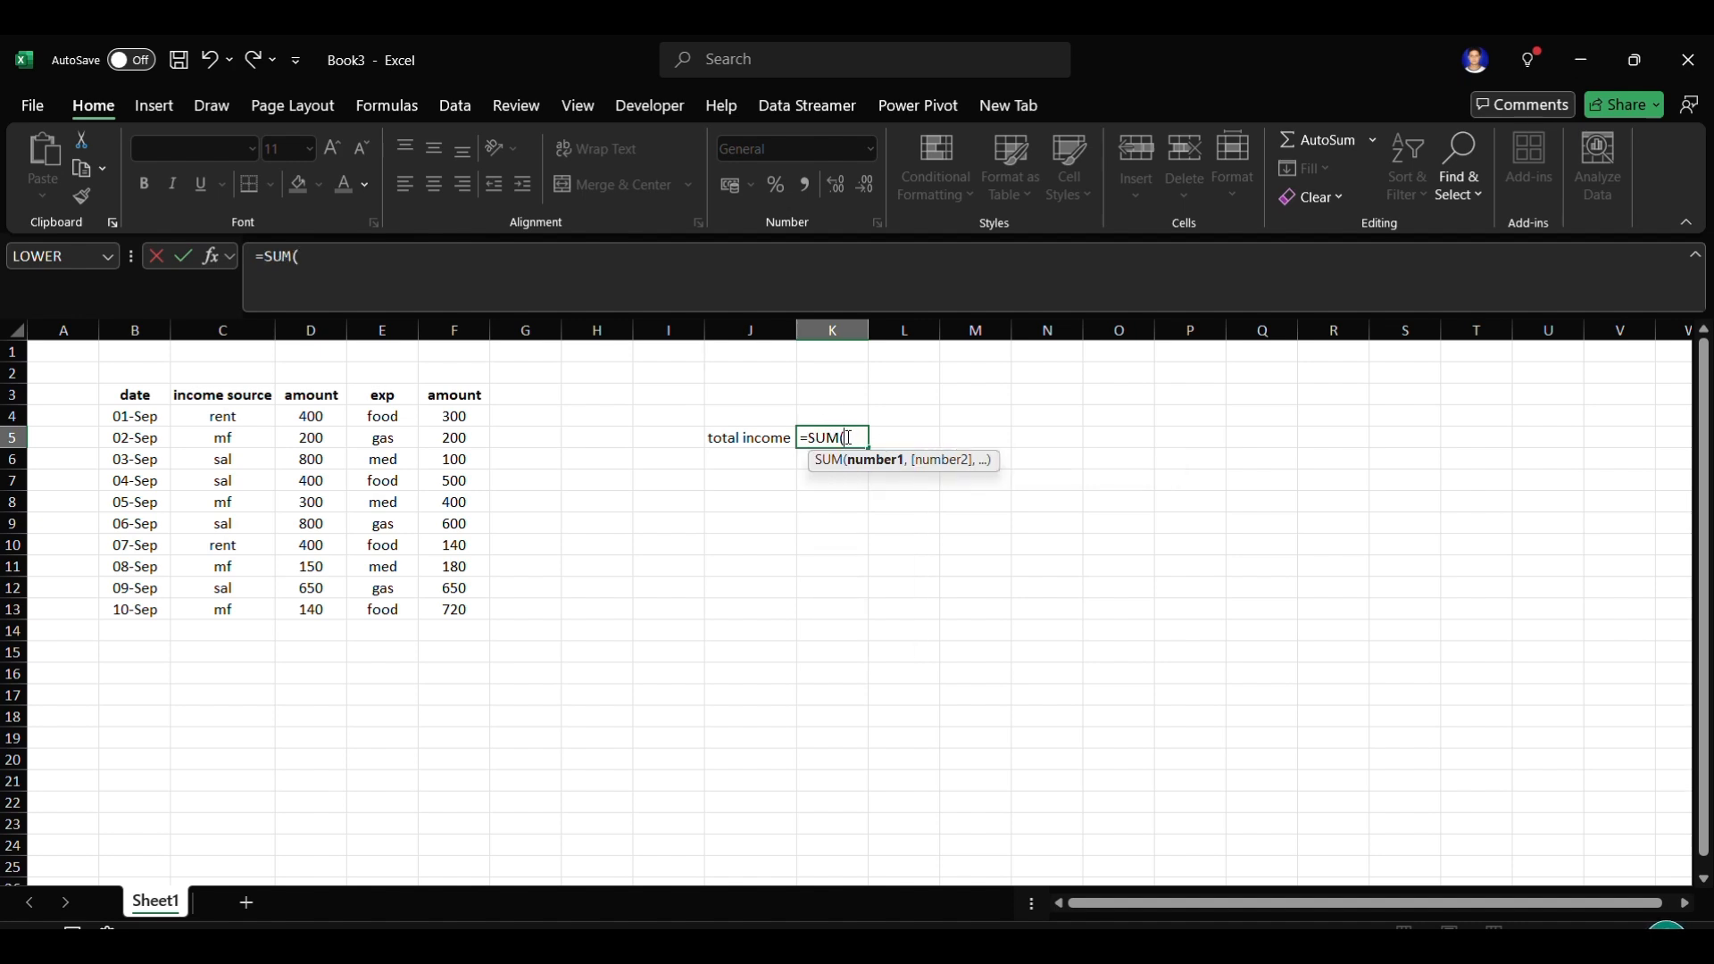
click(321, 415)
drag(321, 415, 328, 614)
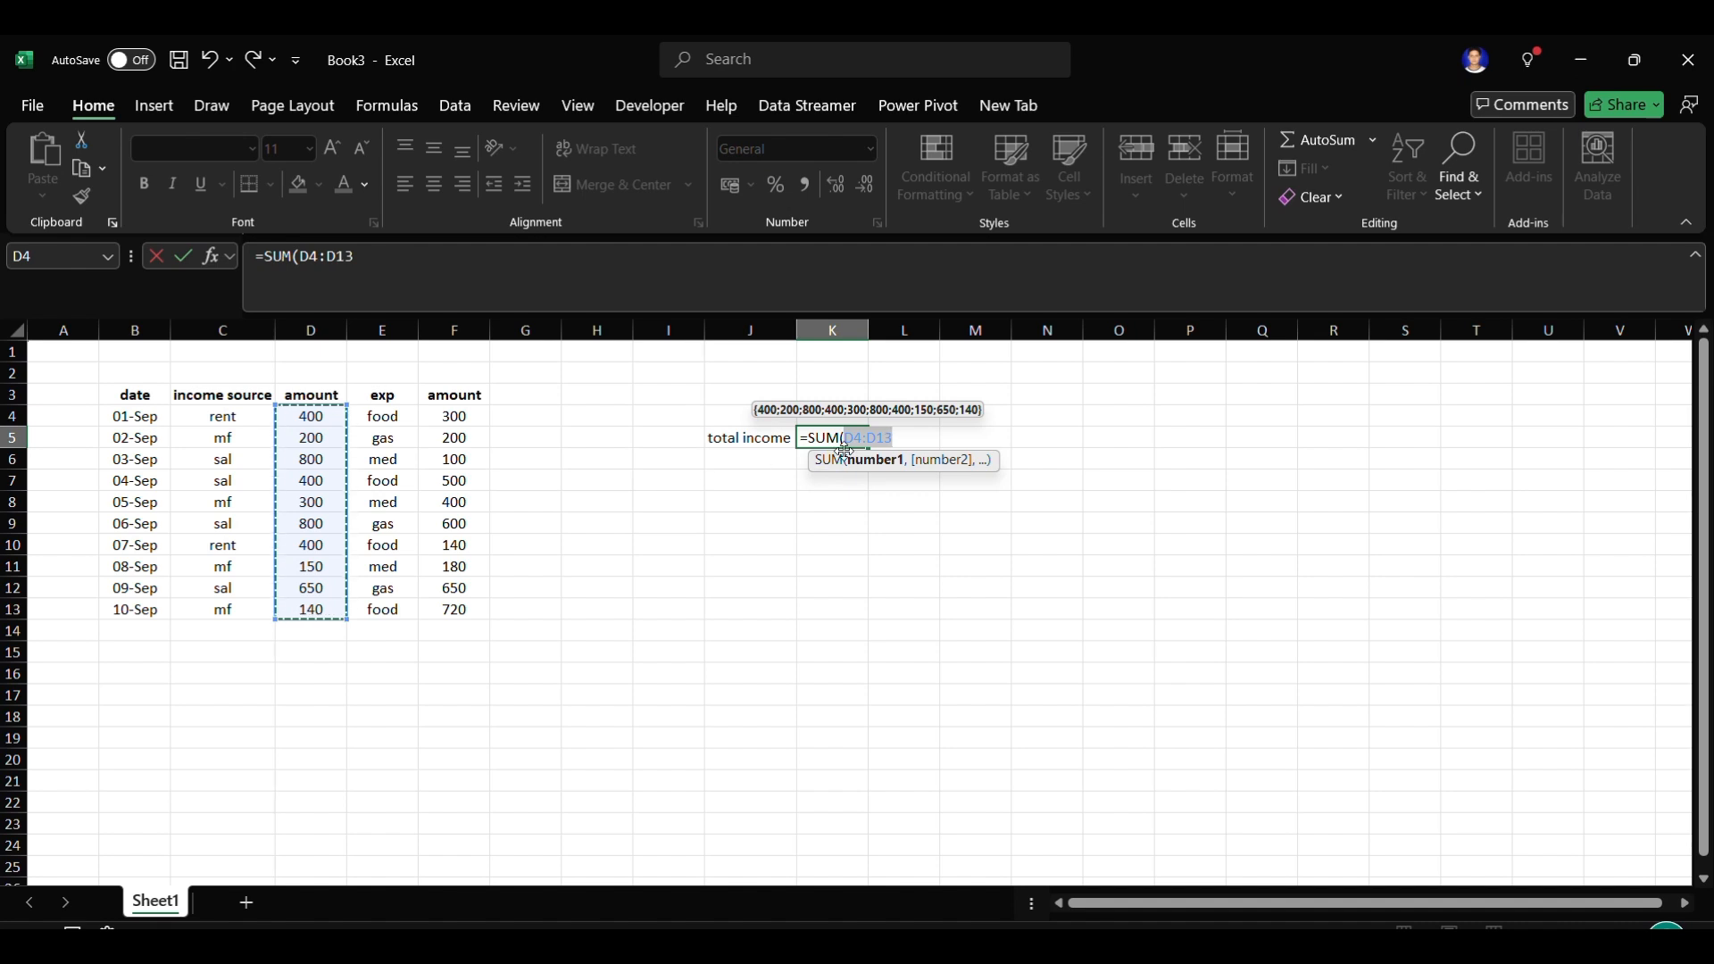
text())
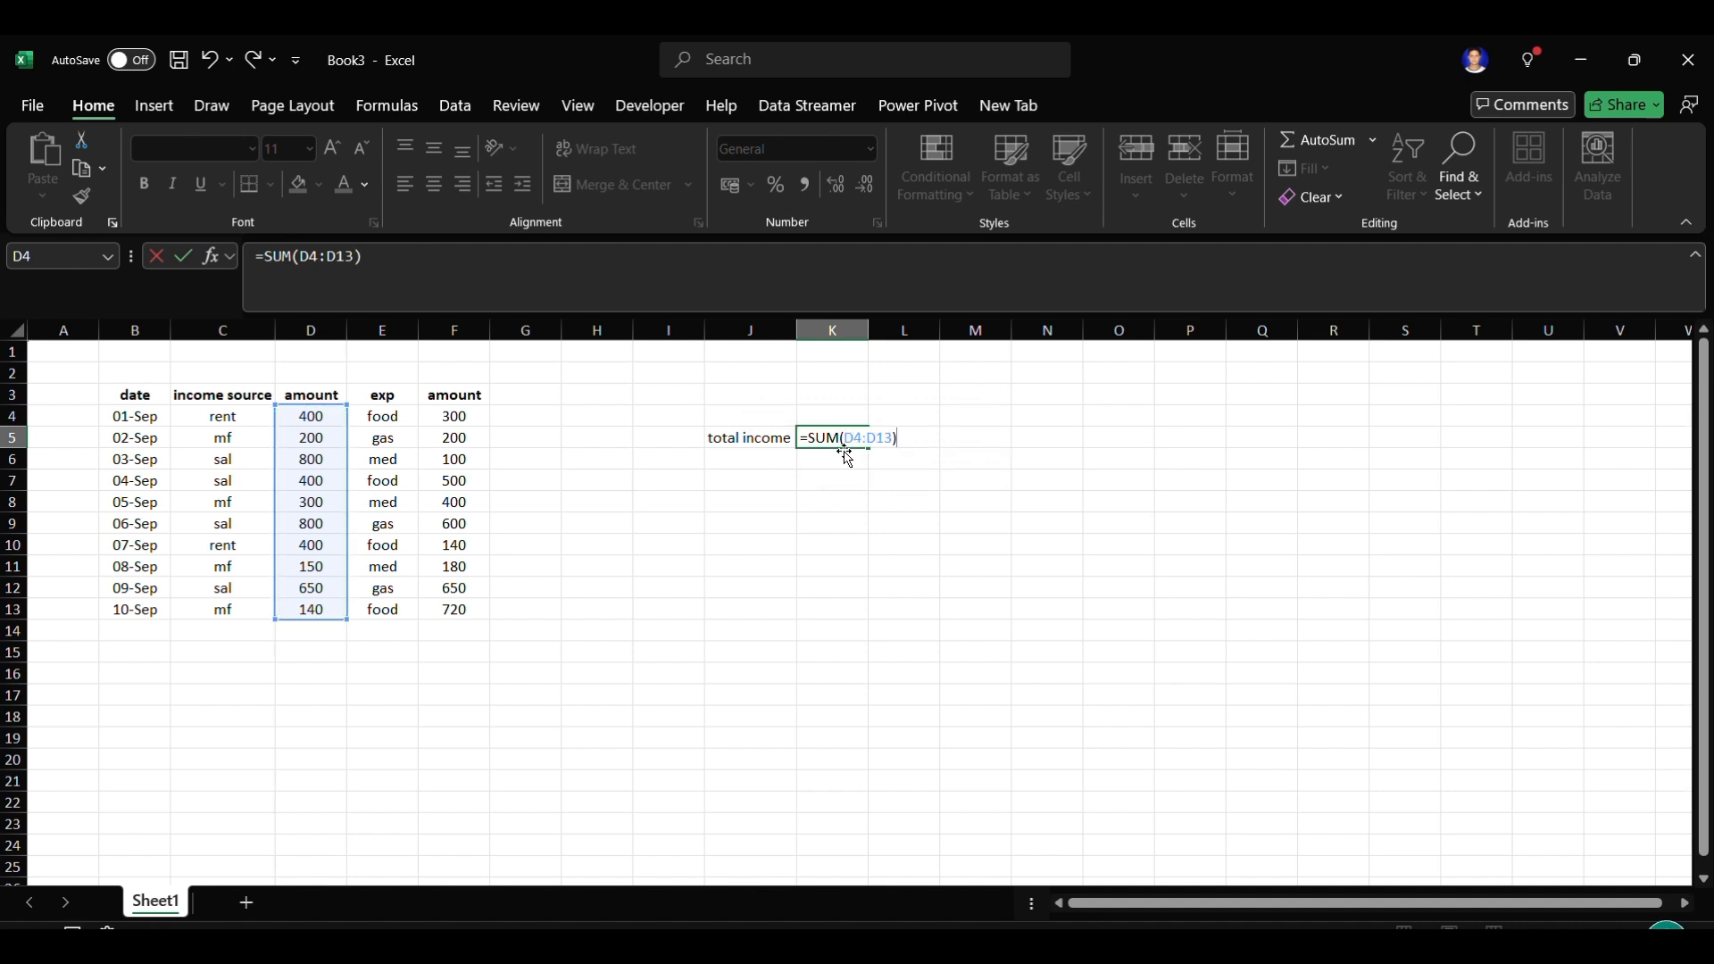
key(Return)
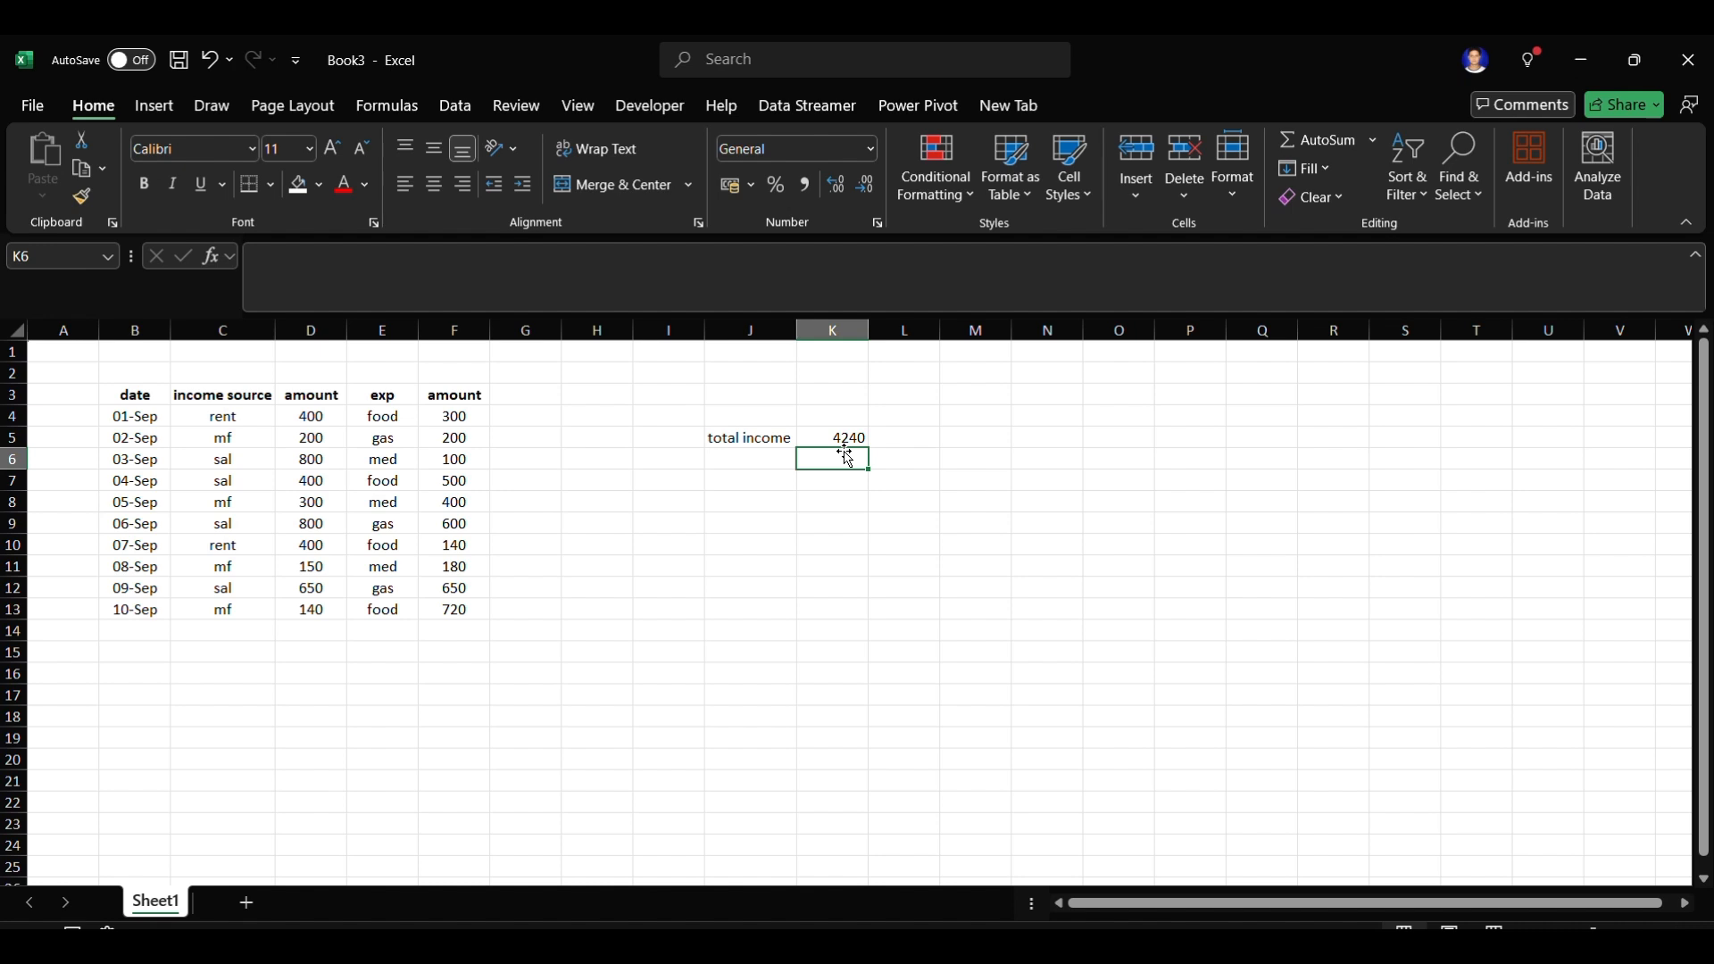
click(848, 436)
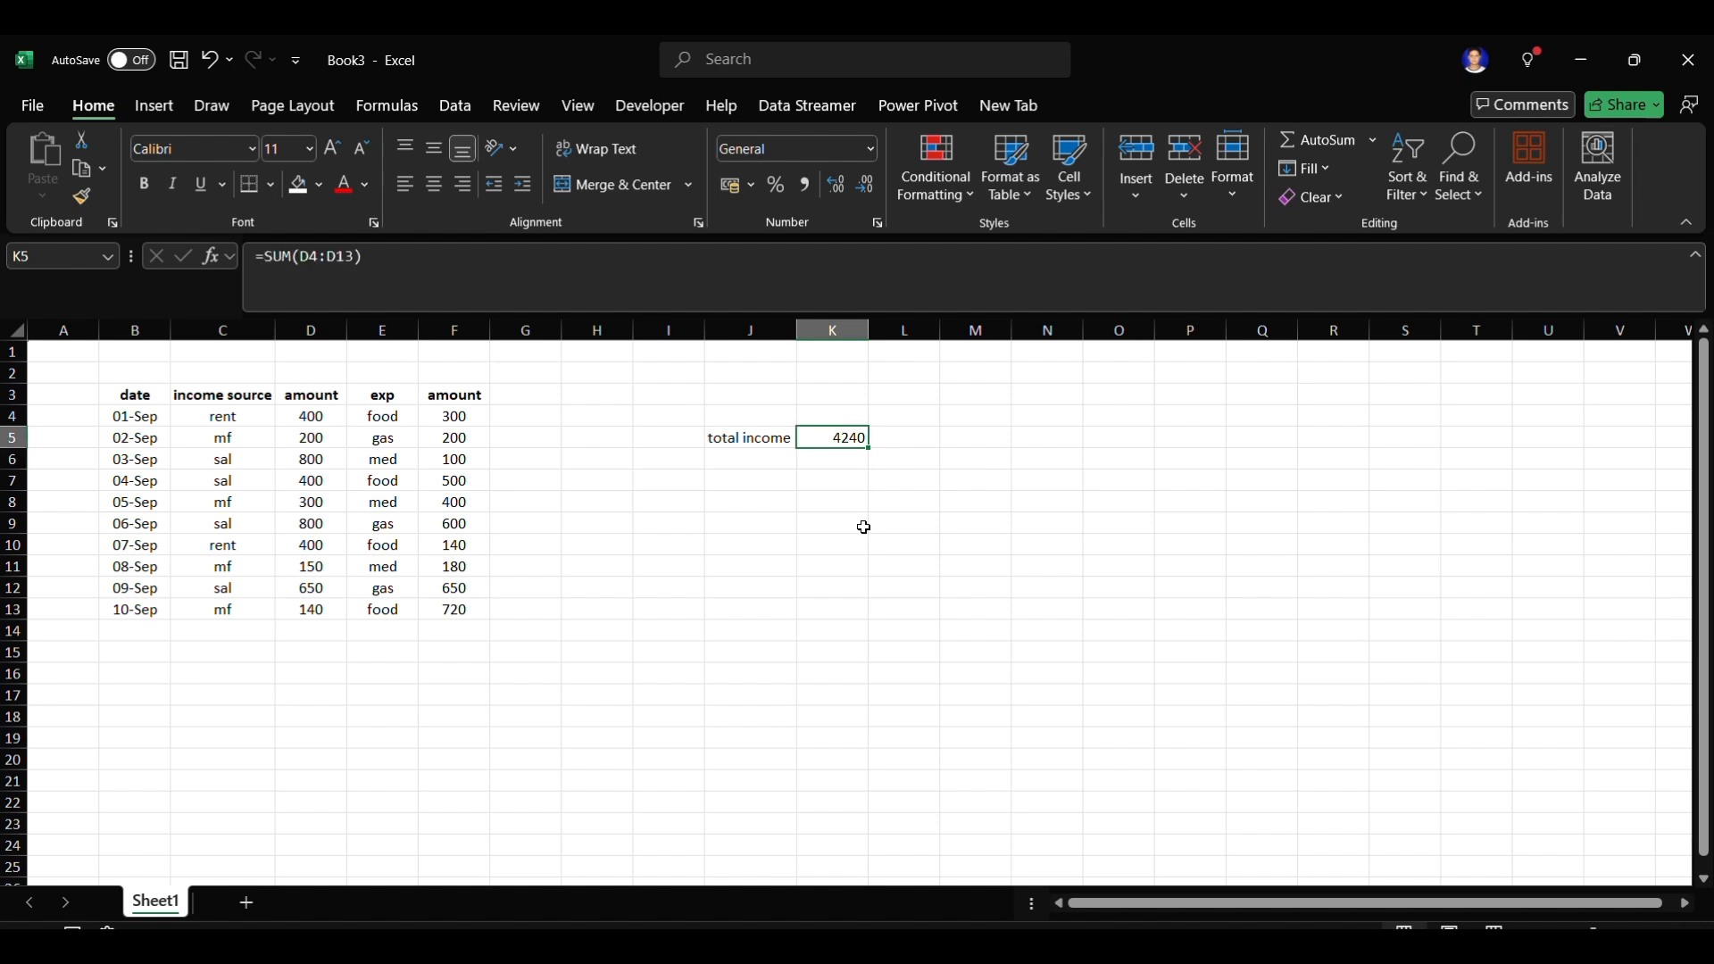
- Enter the label "toal exp" in J6, below the total income label
click(742, 459)
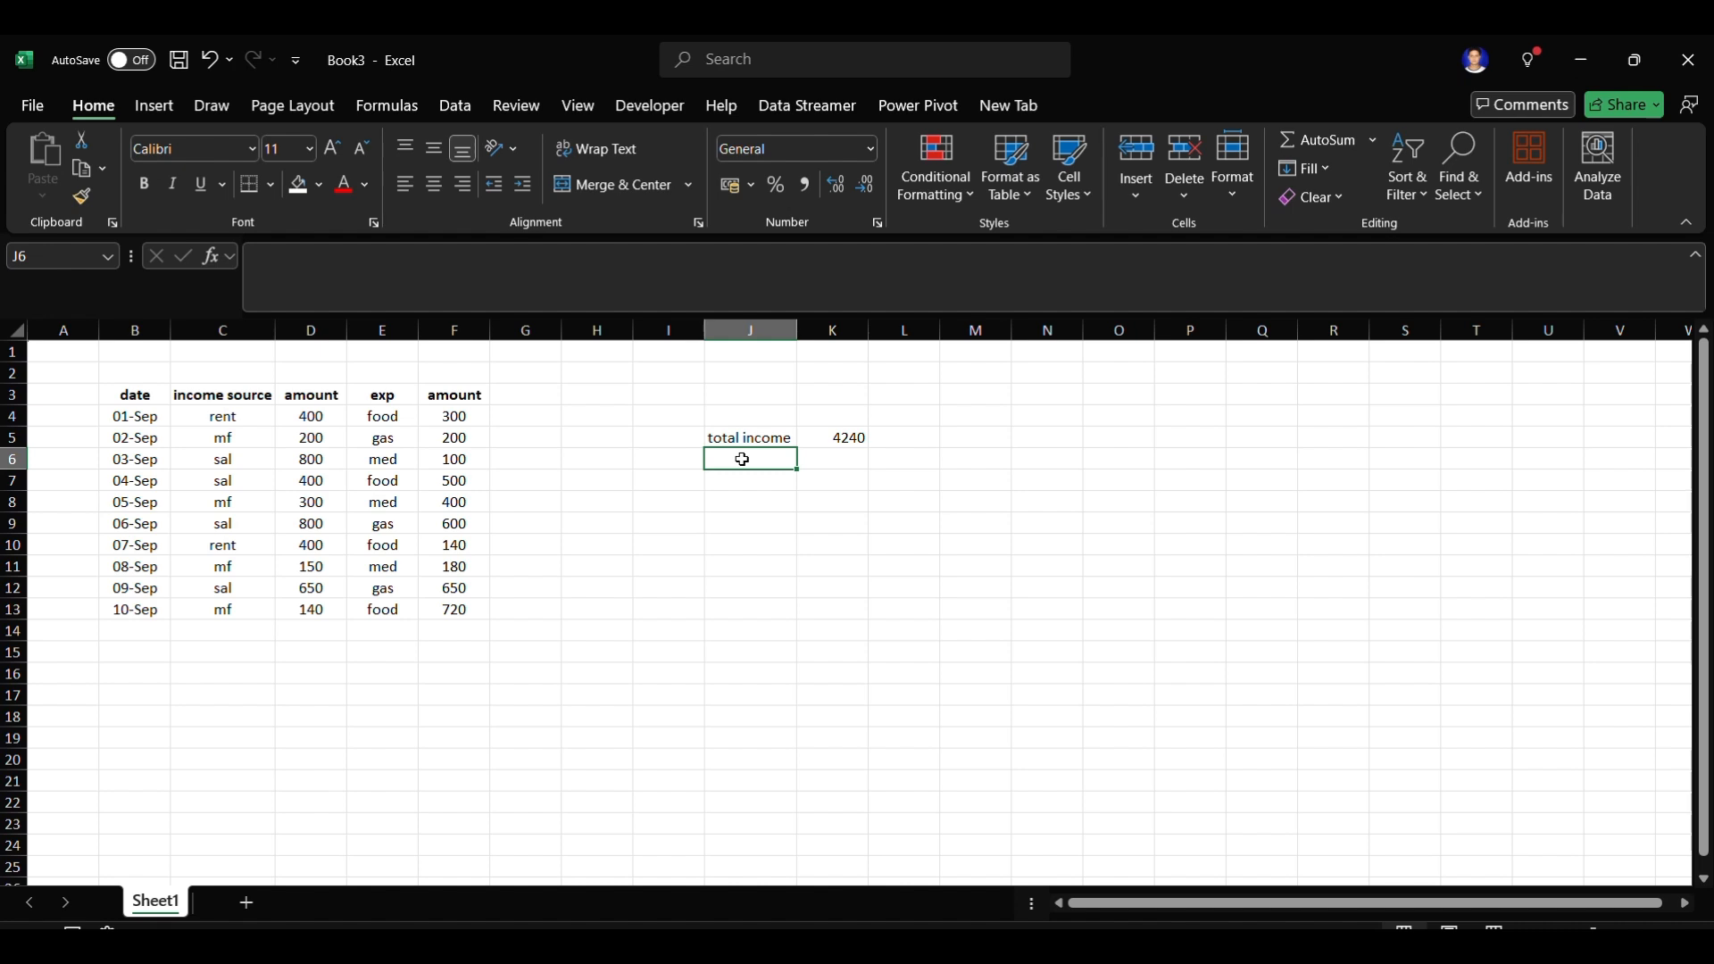
text(to)
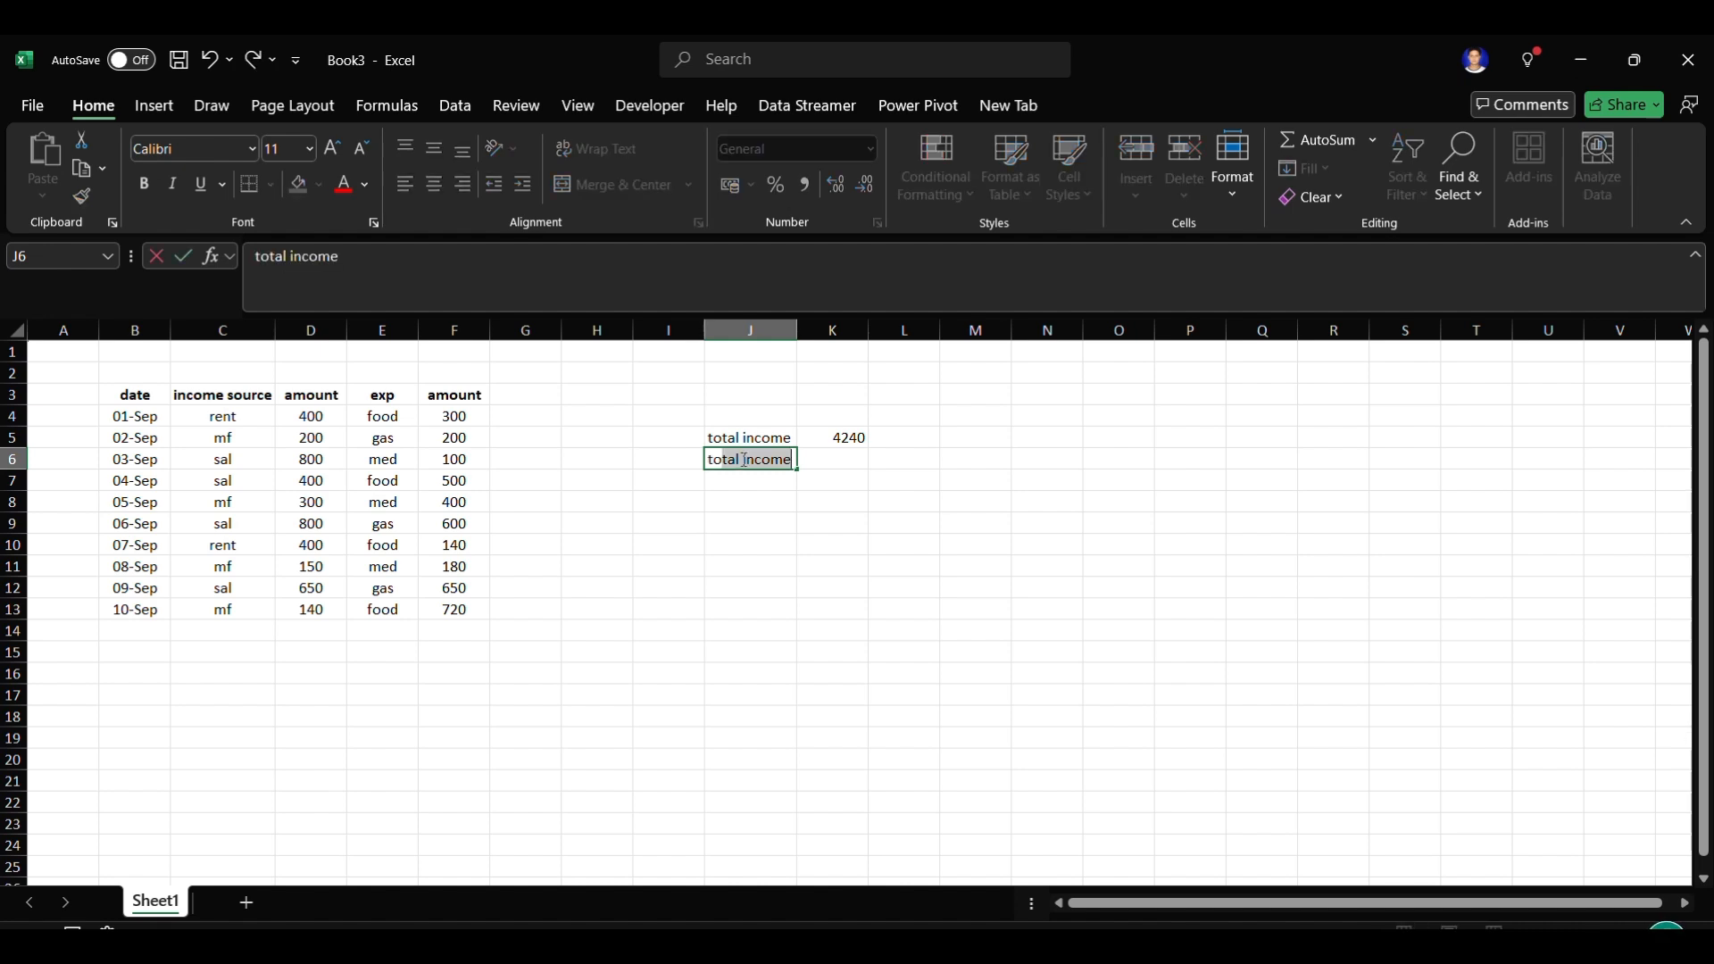
text(al exp)
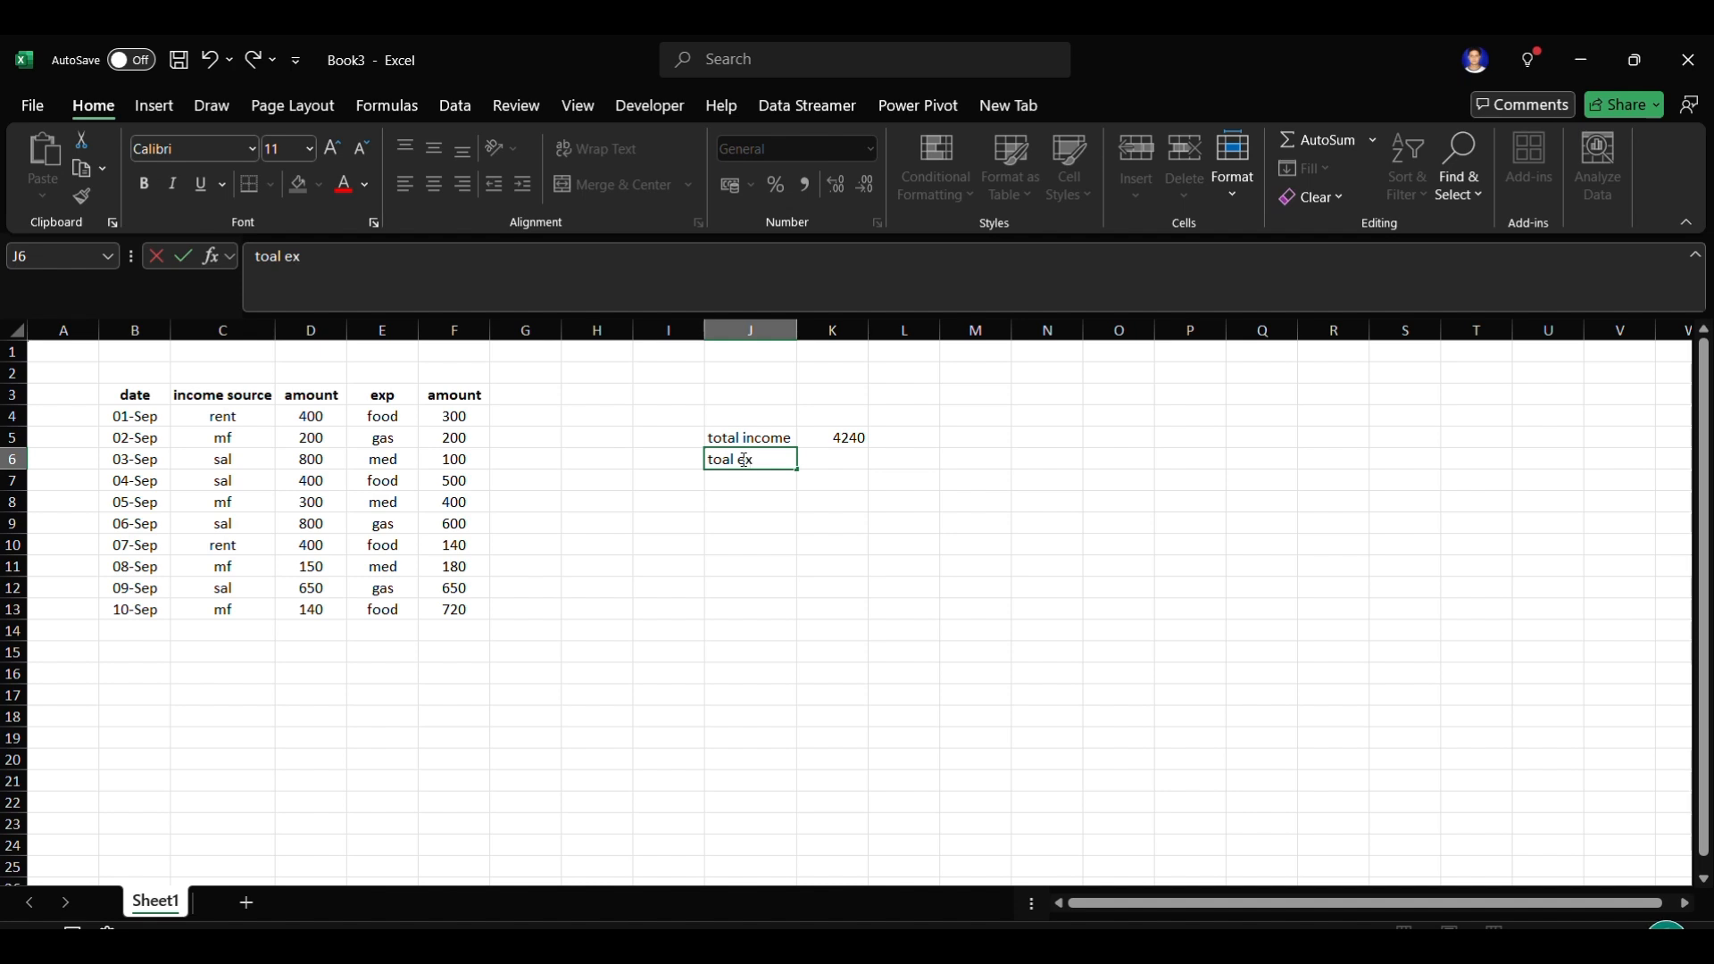
- Calculate the total expenses in K6 with the formula =SUM(F4:F13)
click(823, 467)
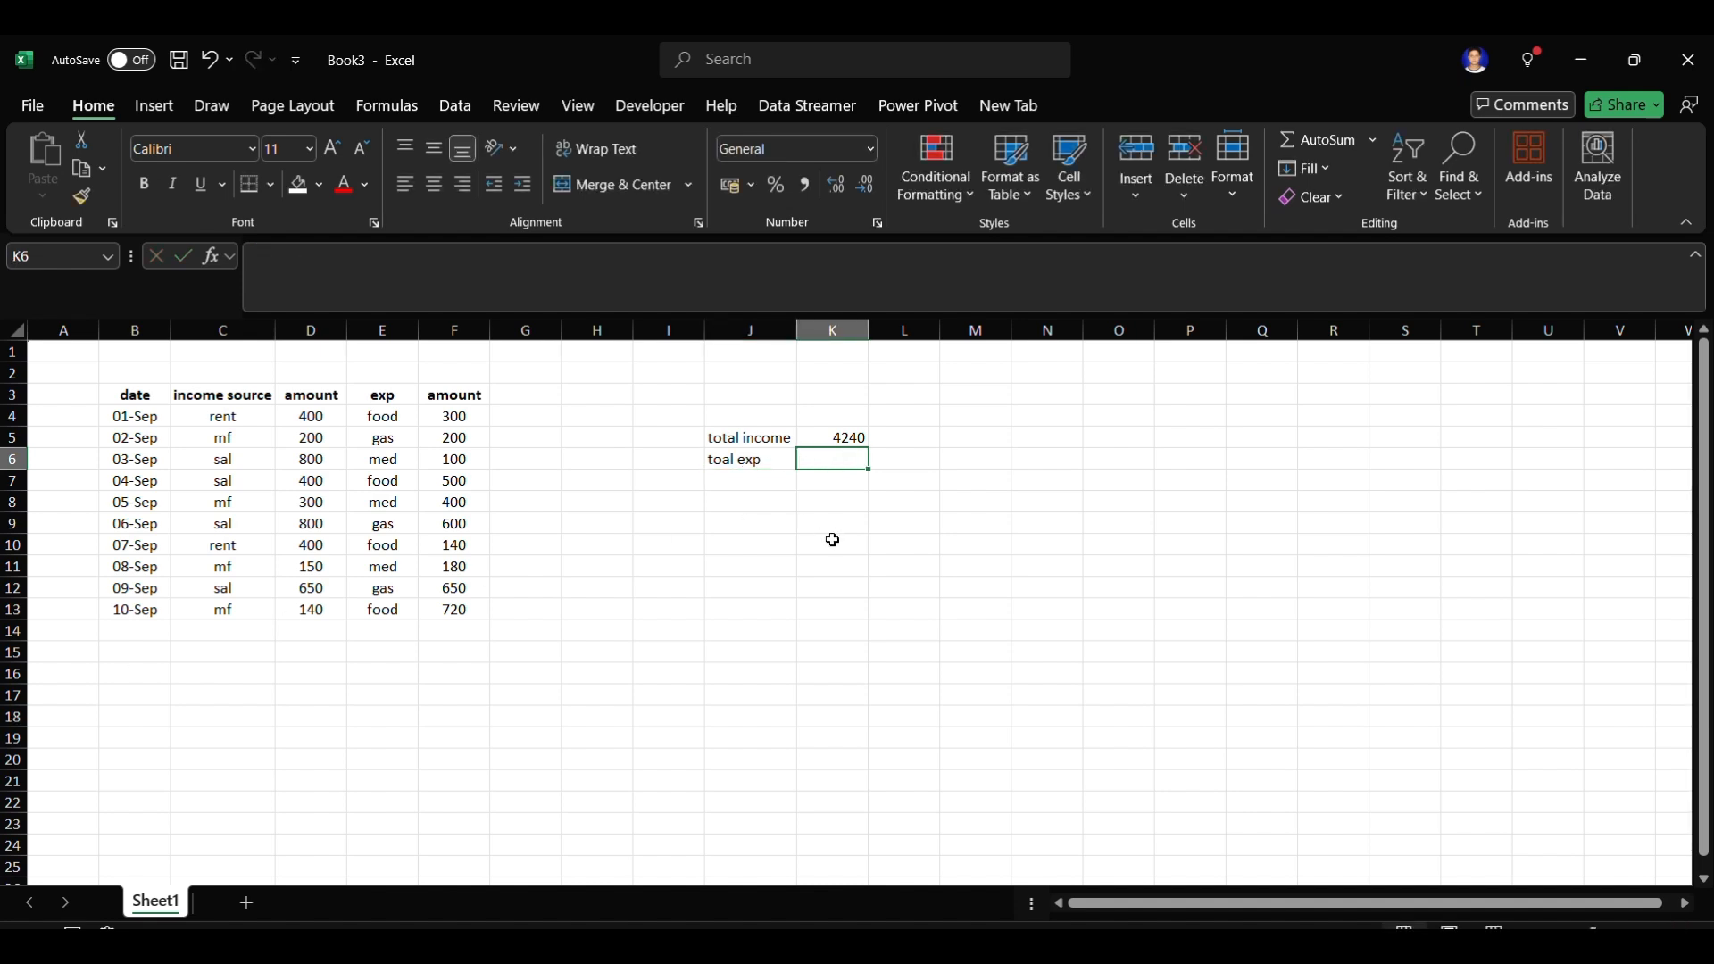
text(=SUM()
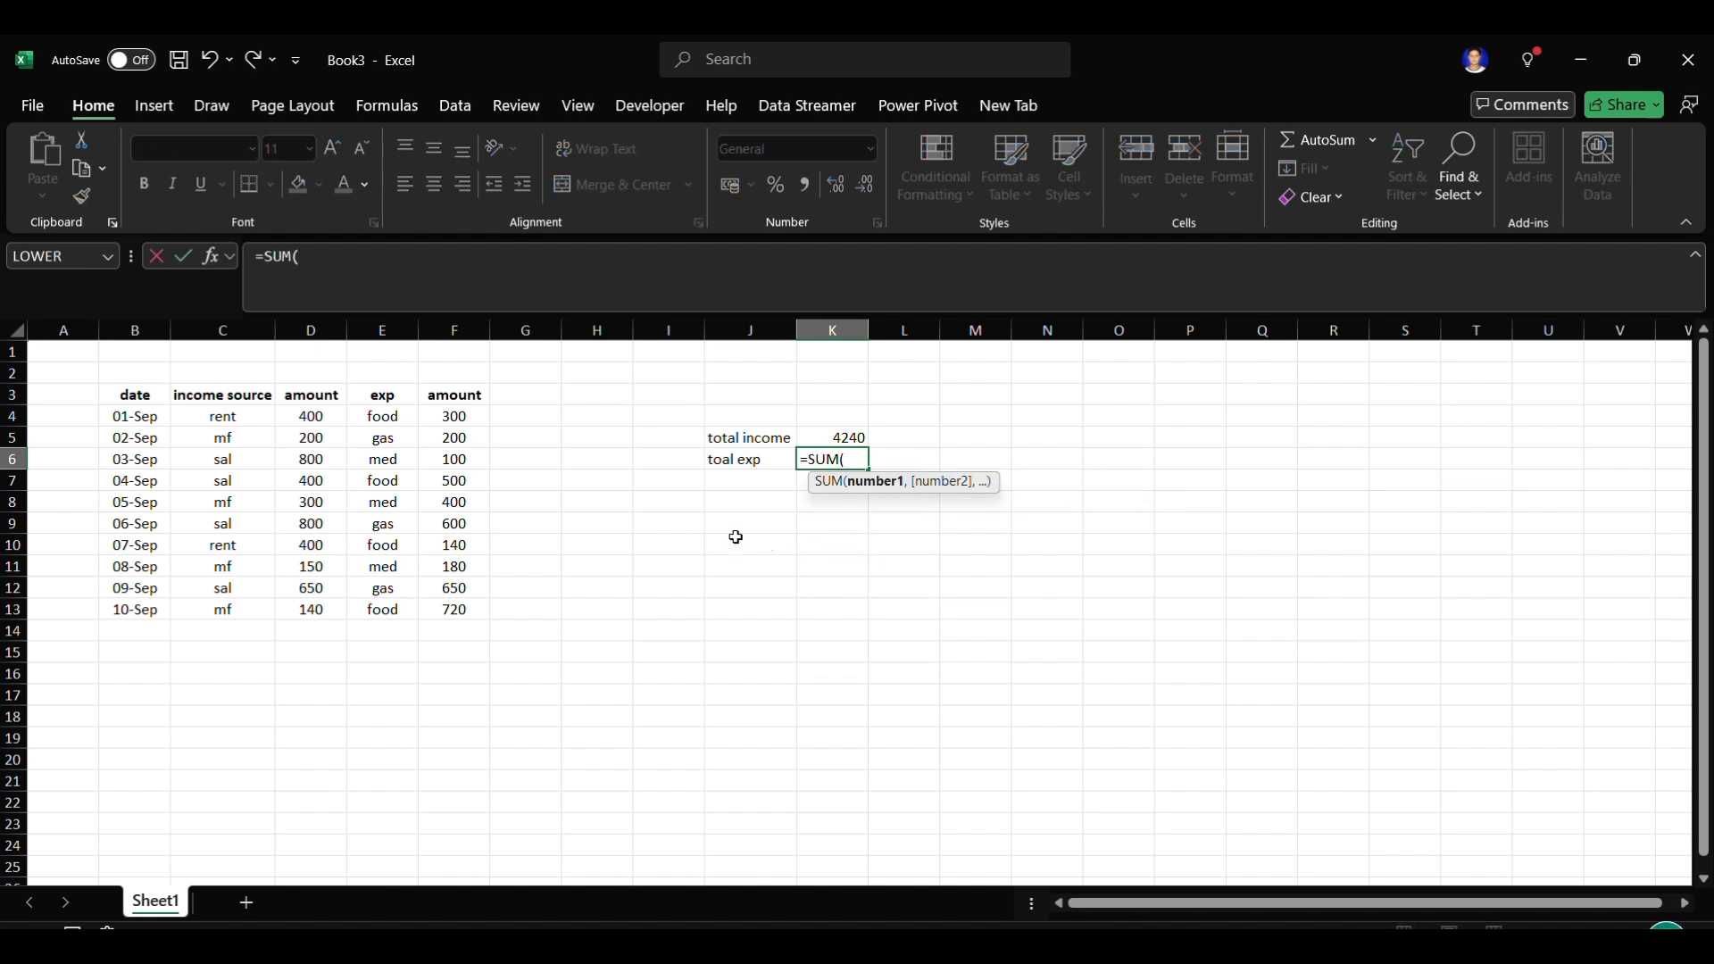
click(455, 417)
drag(455, 417, 475, 611)
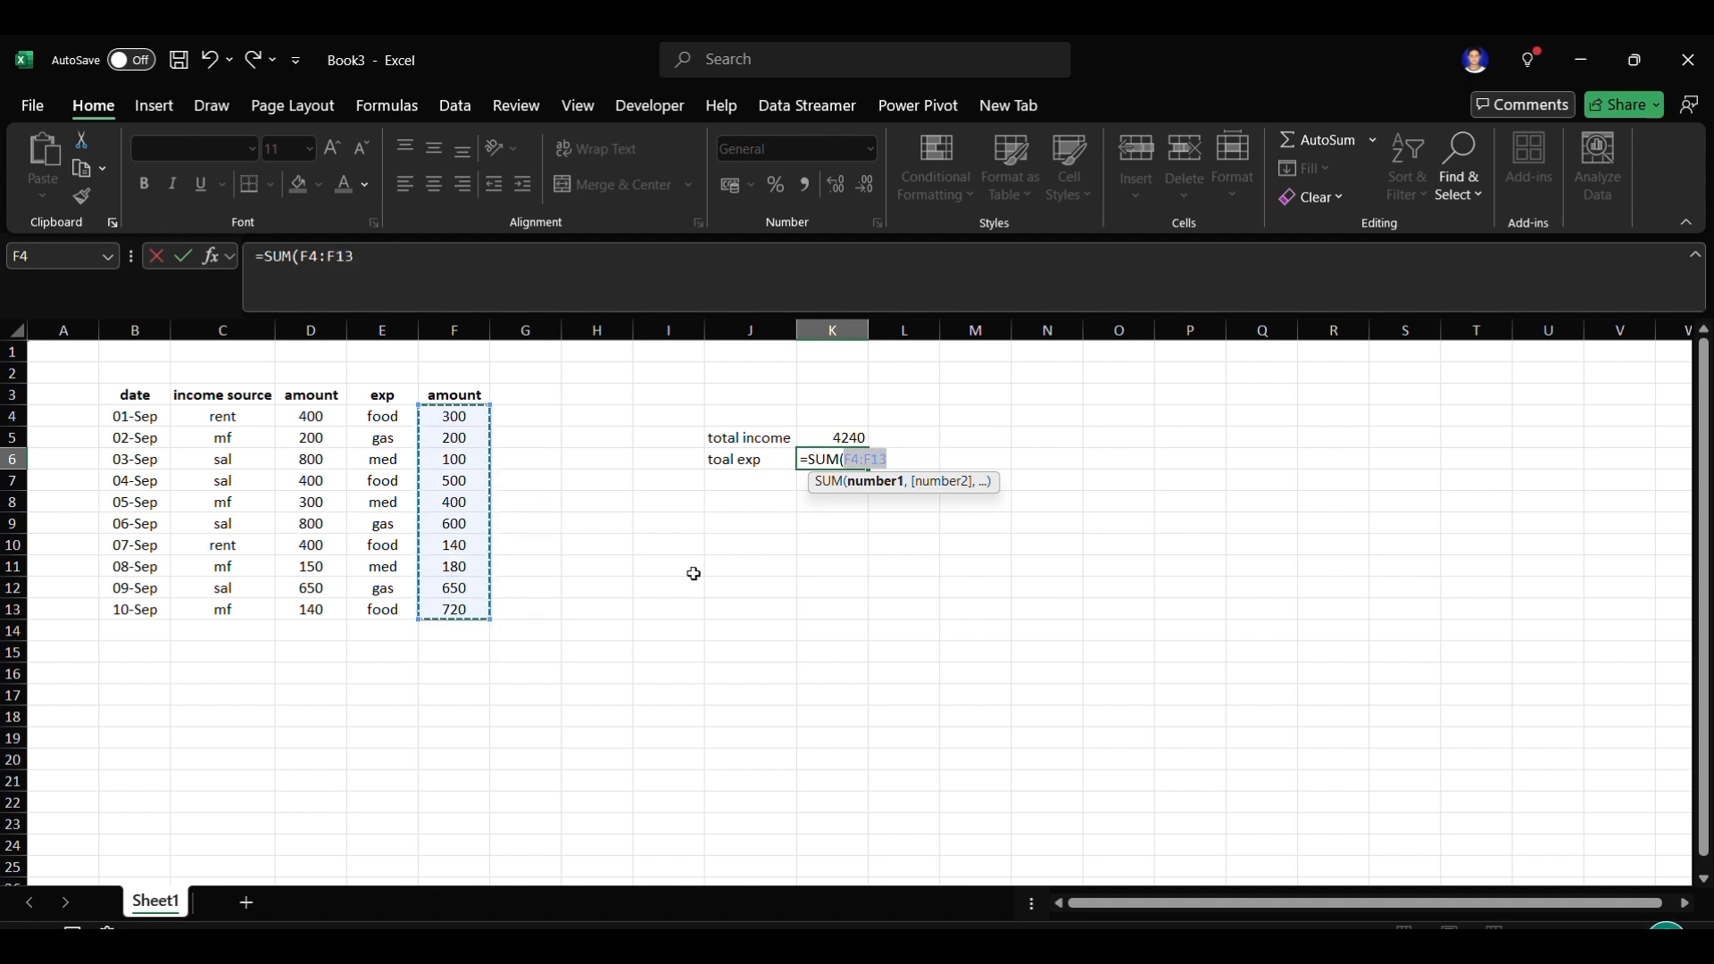
text())
key(Return)
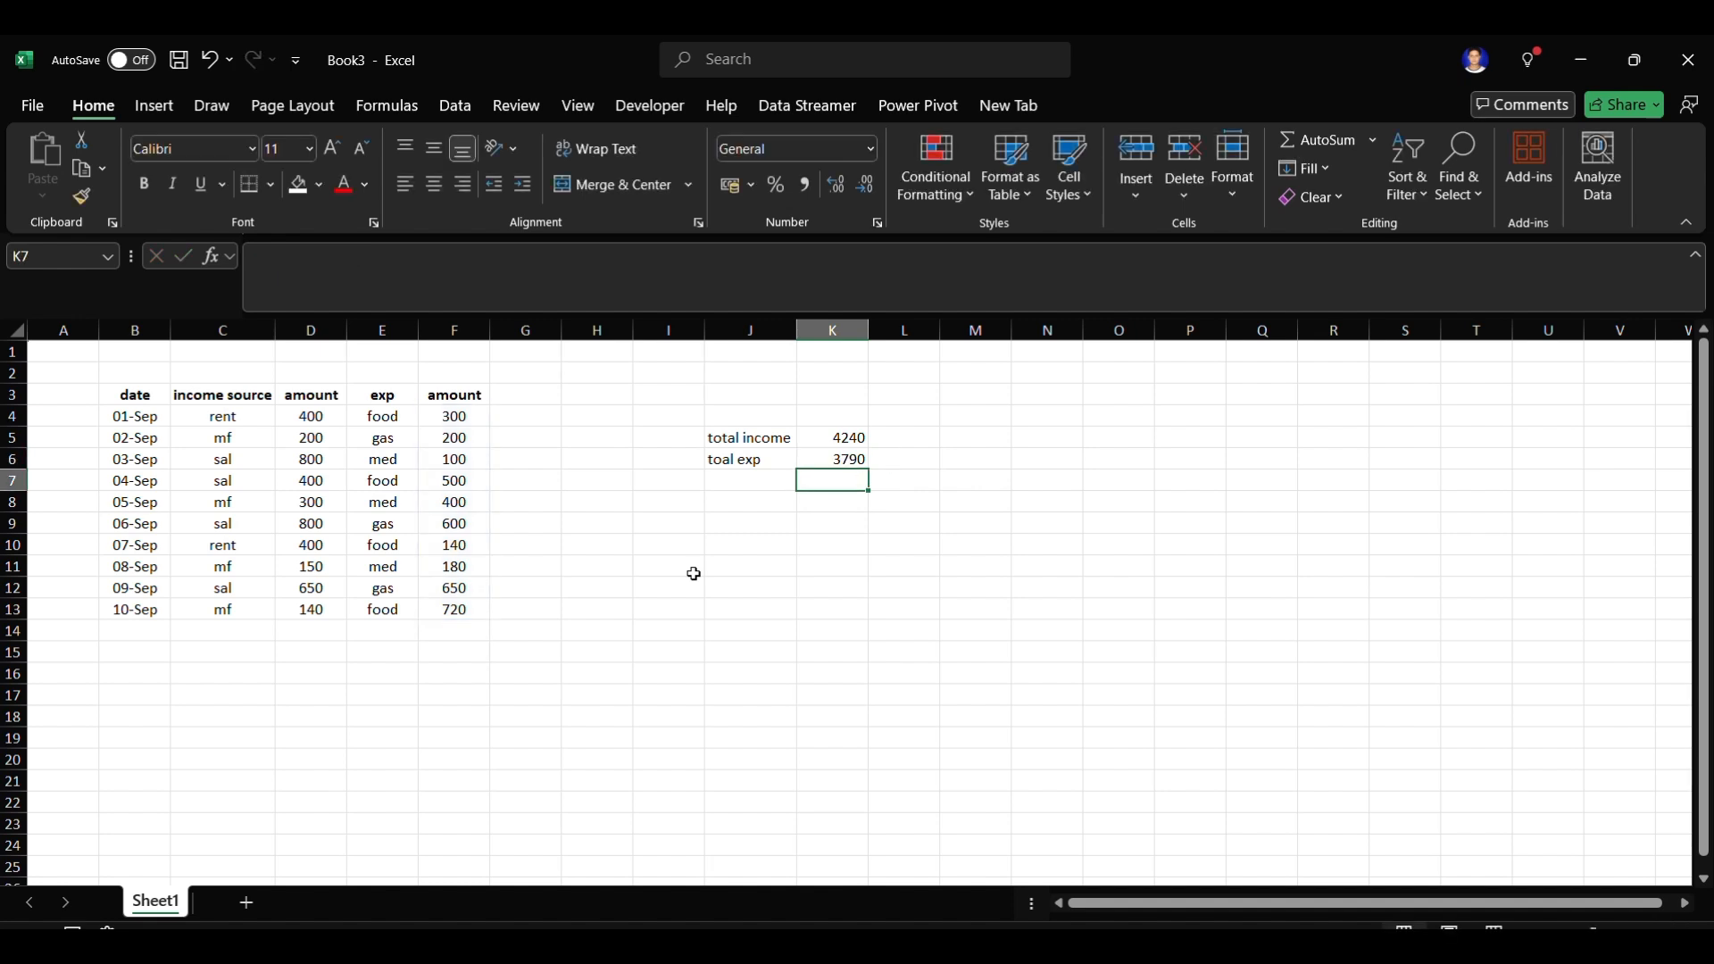
click(839, 463)
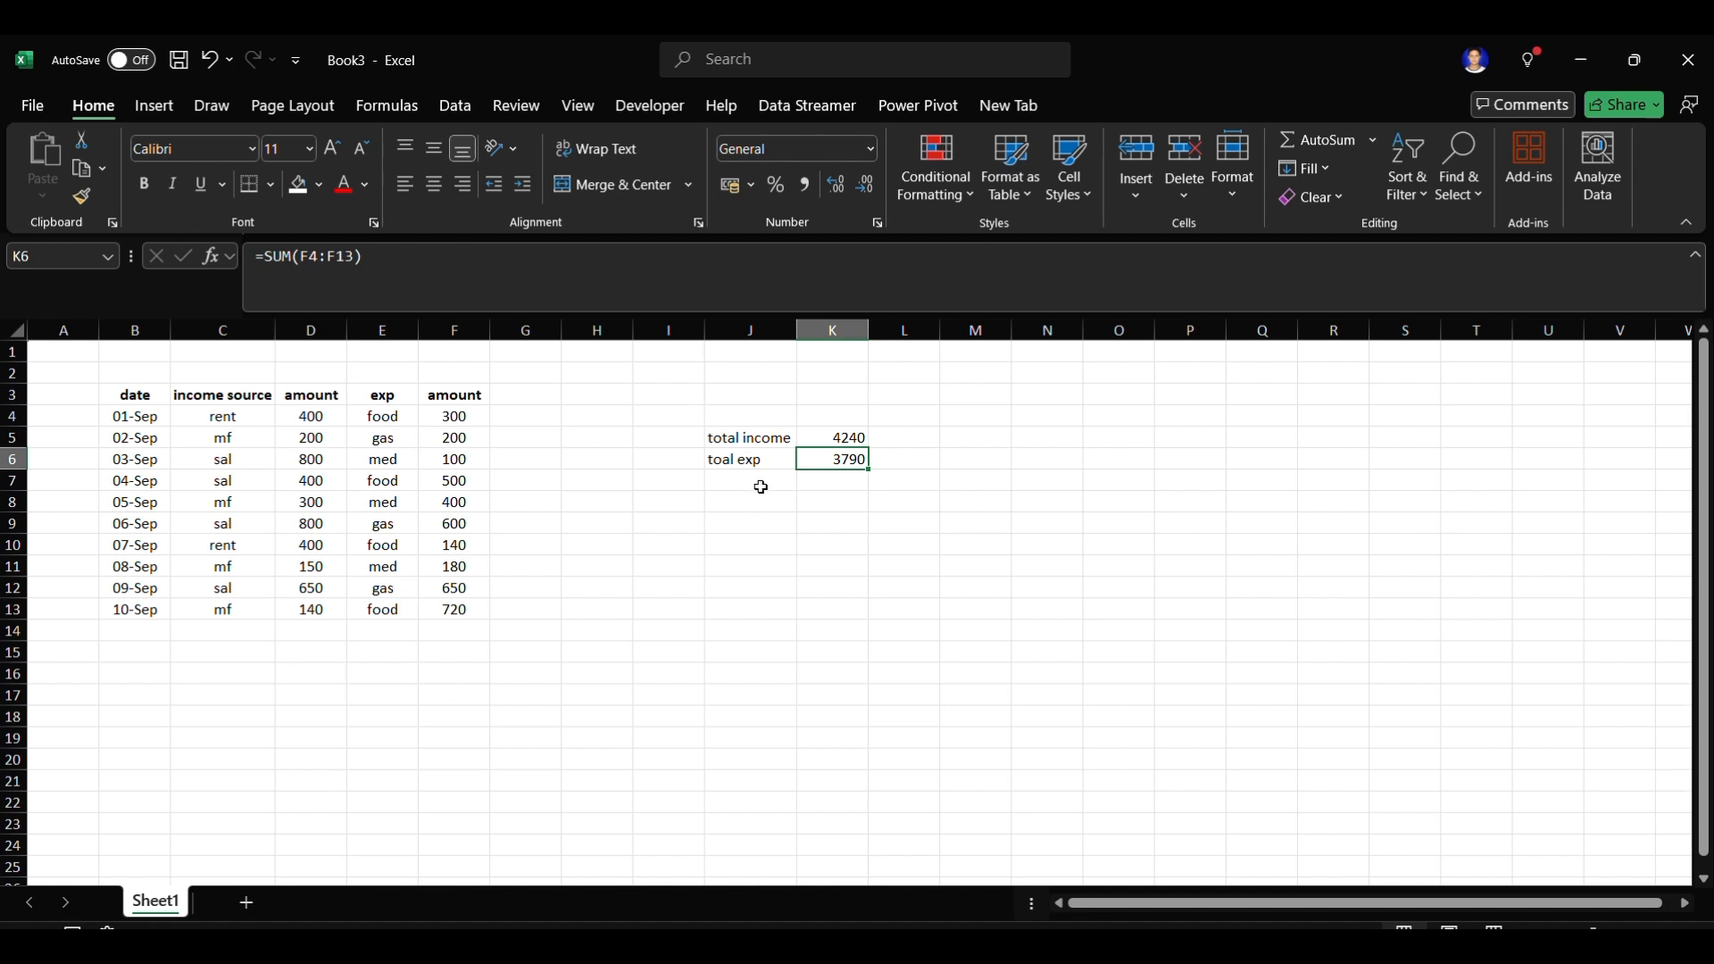
- Enter the label "profit/loss" in J7, below the total expenses label
click(752, 440)
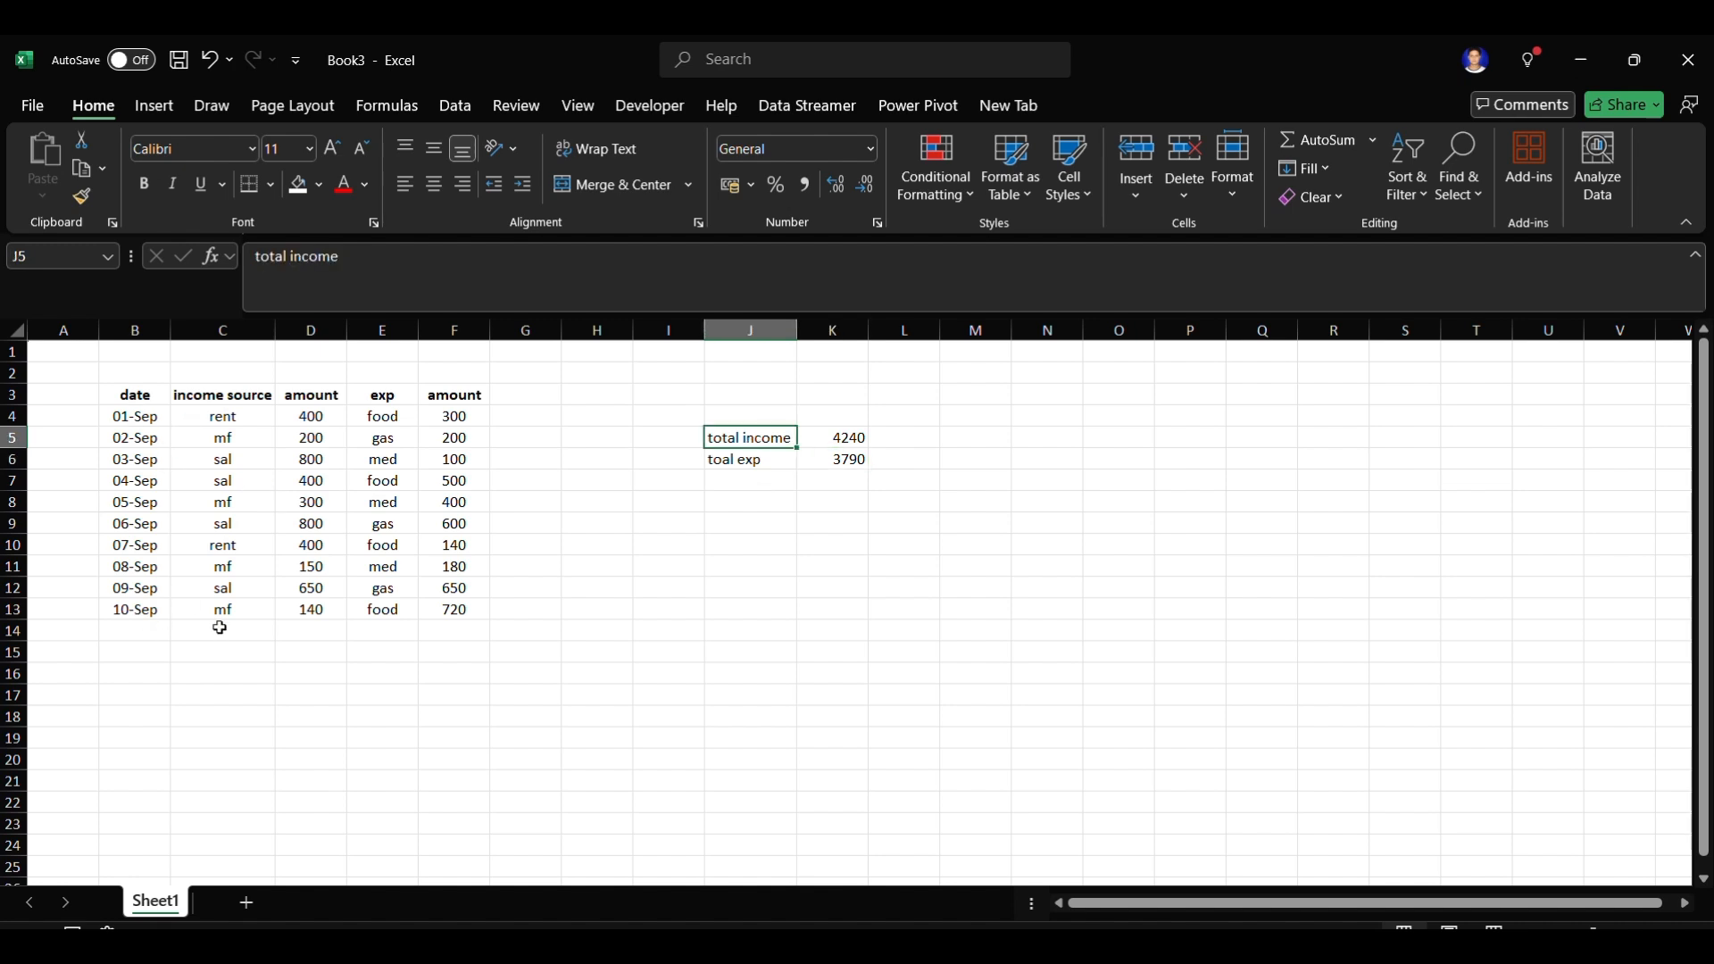
click(751, 460)
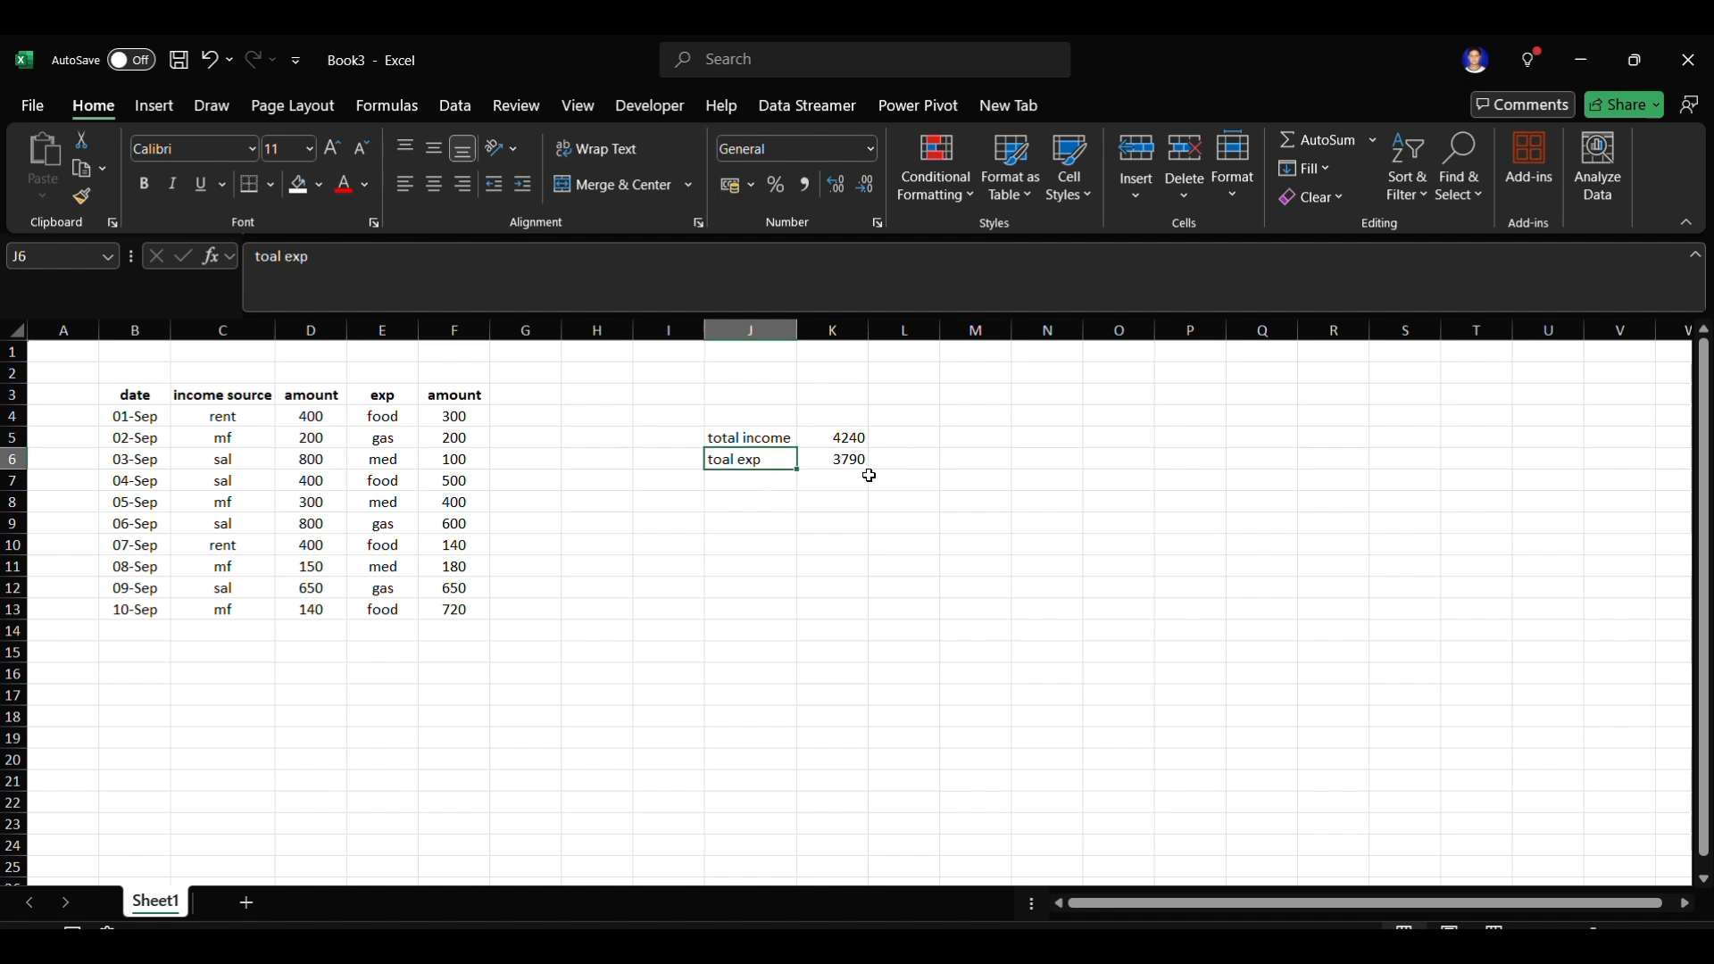
click(763, 491)
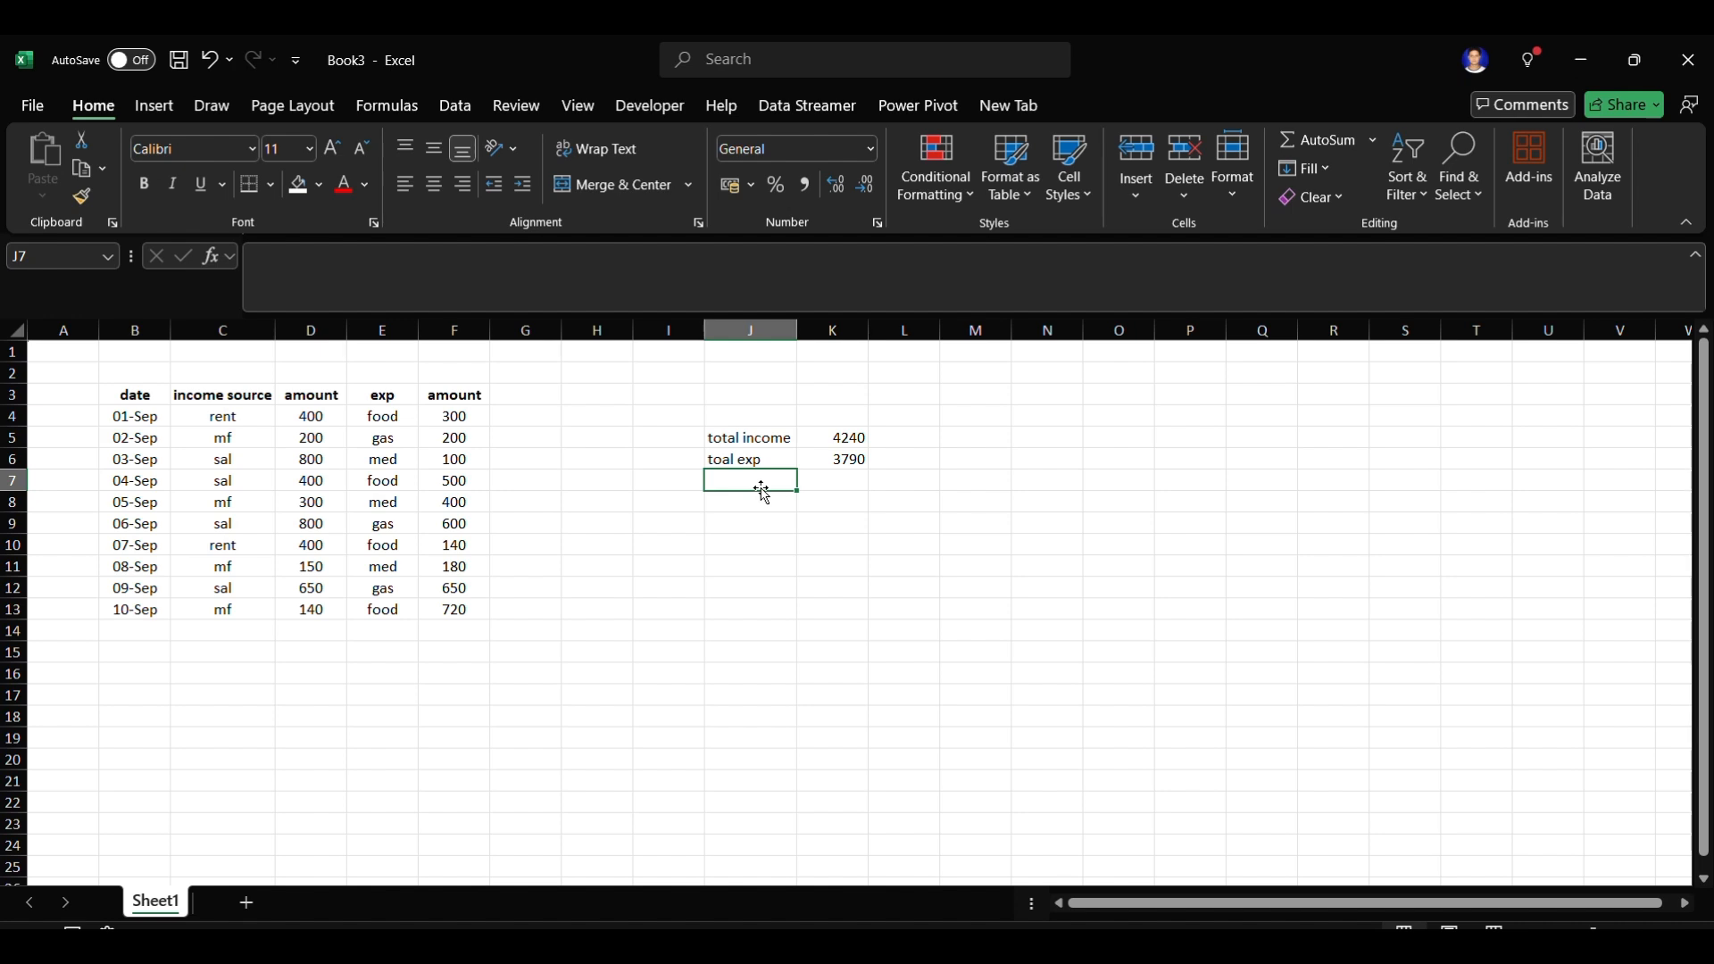
text(profit)
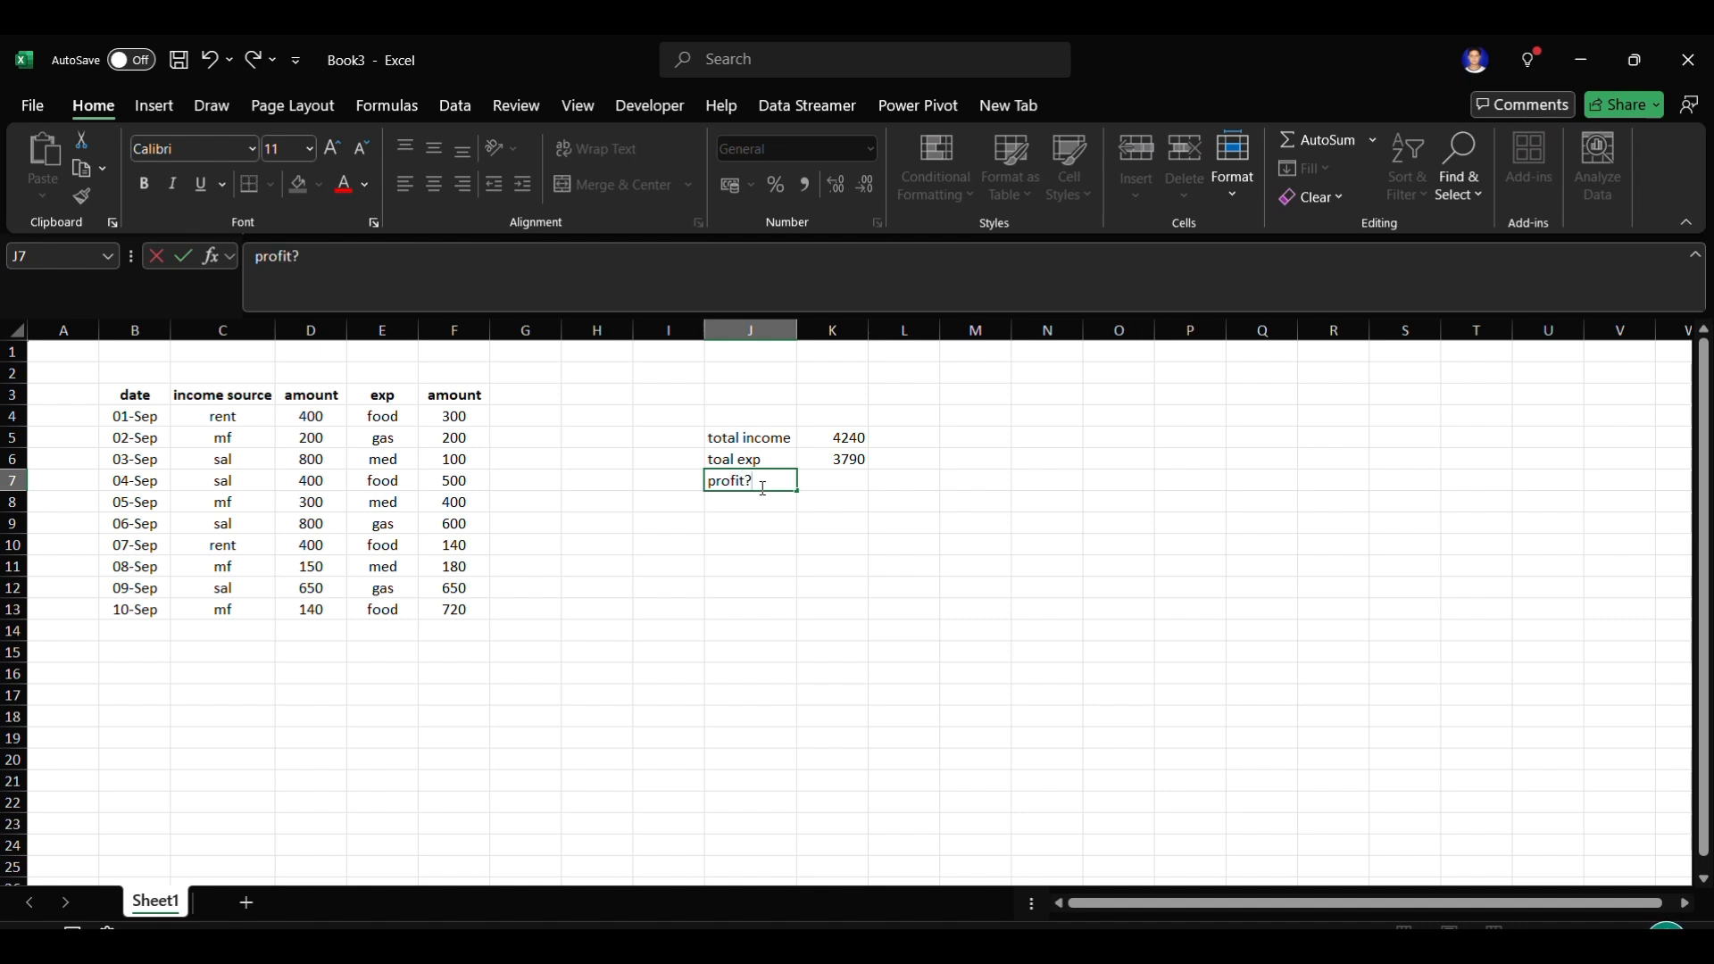
text(/loss)
- Calculate the profit or loss in K7 with the formula =K5-K6
click(843, 481)
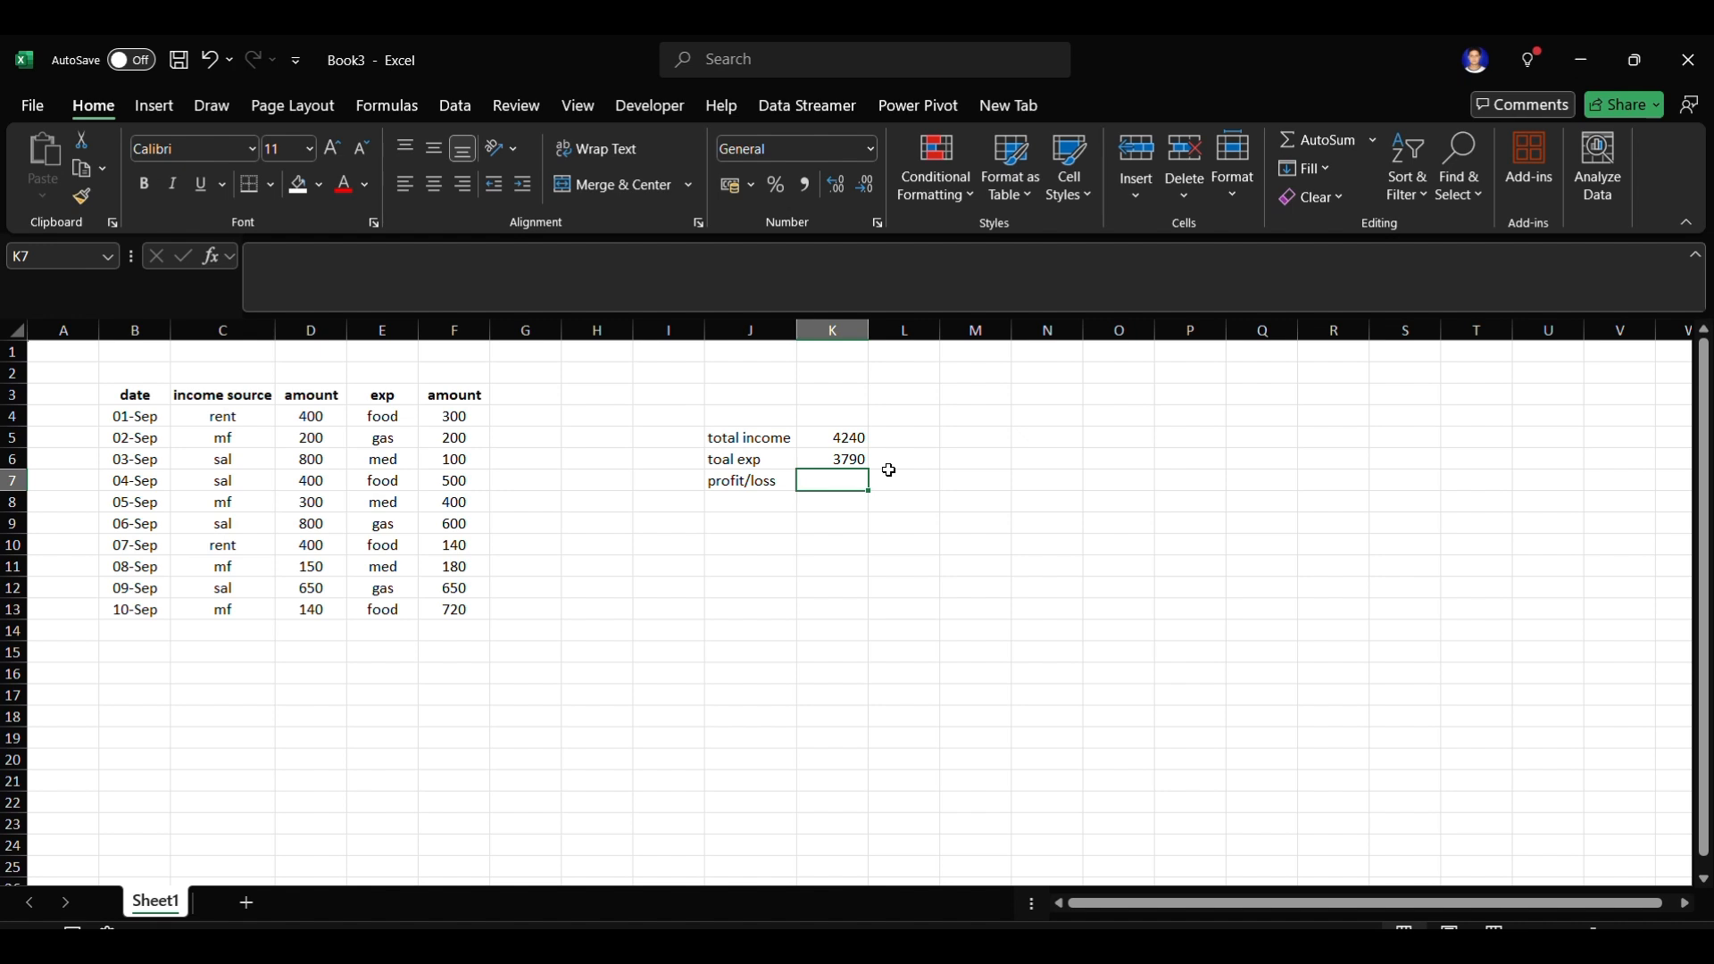
click(843, 443)
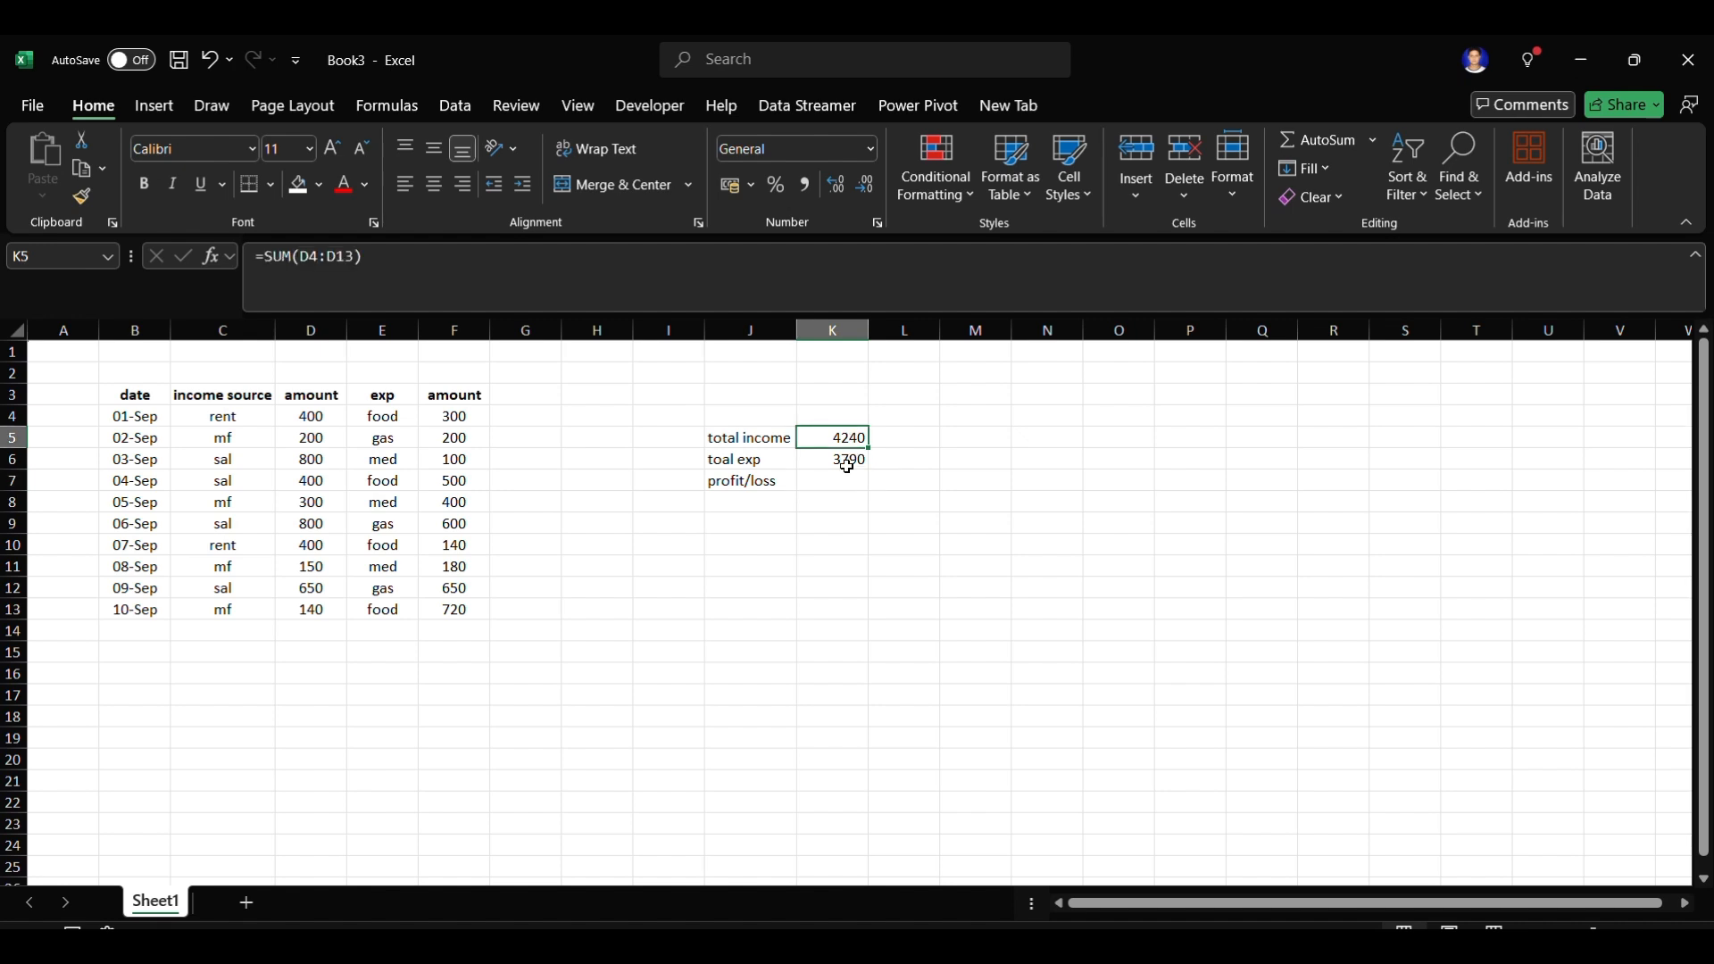
click(848, 457)
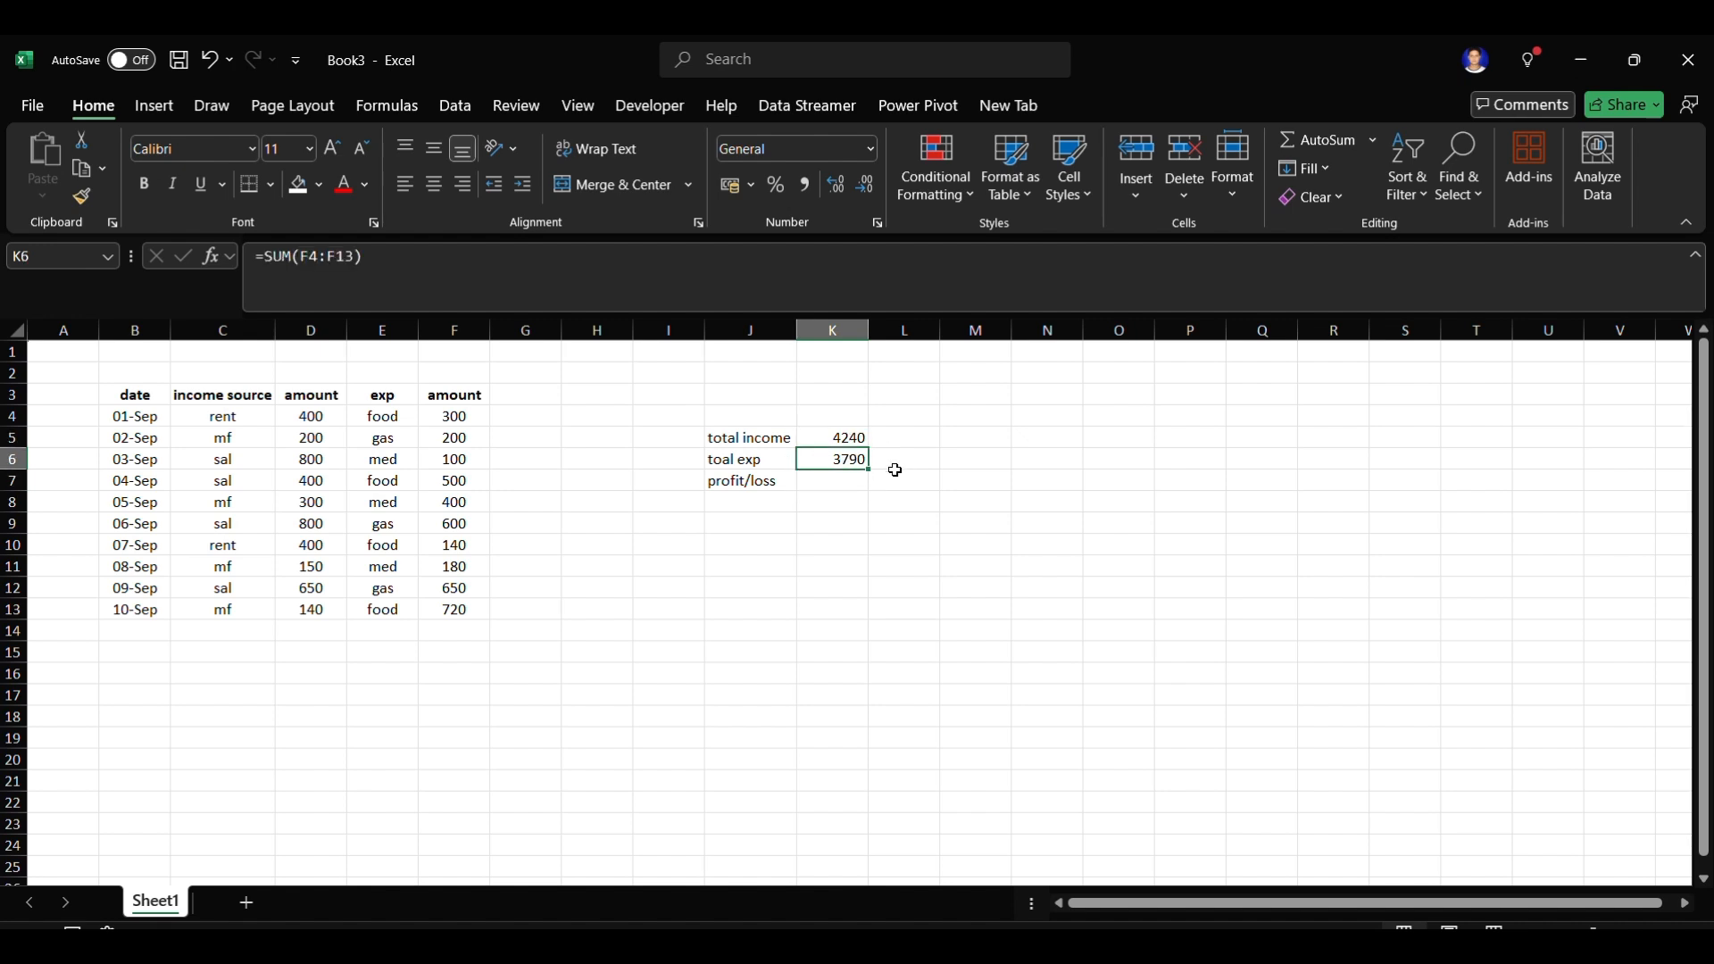
click(829, 482)
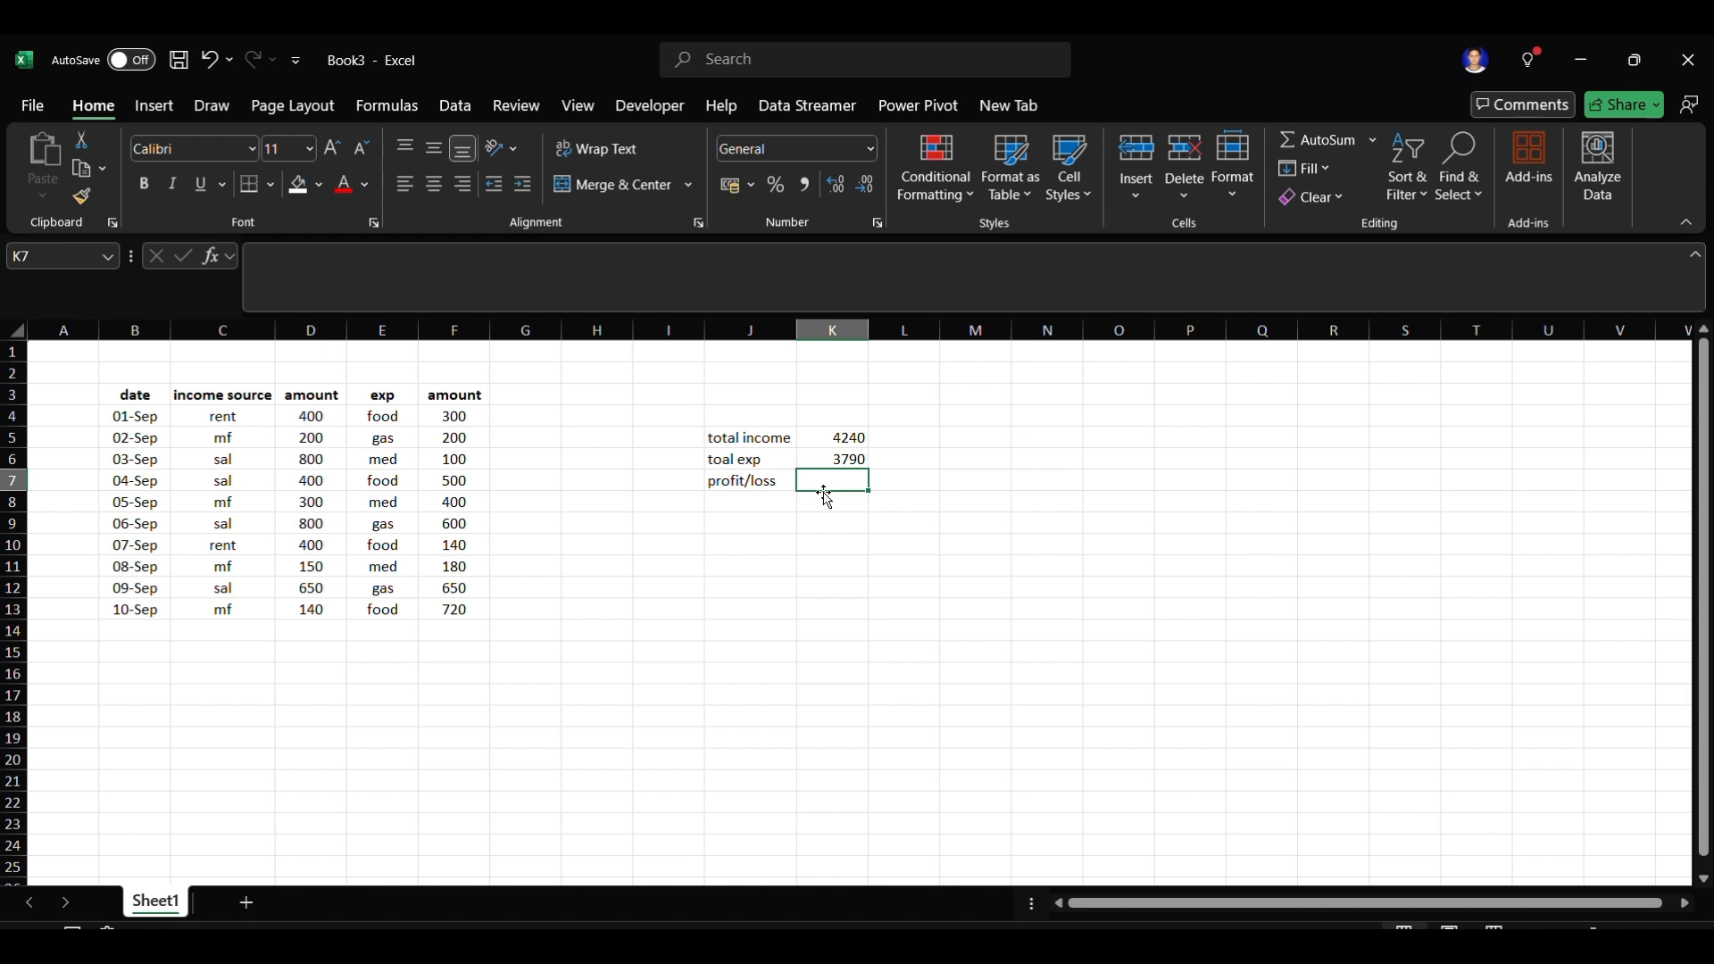
text(=)
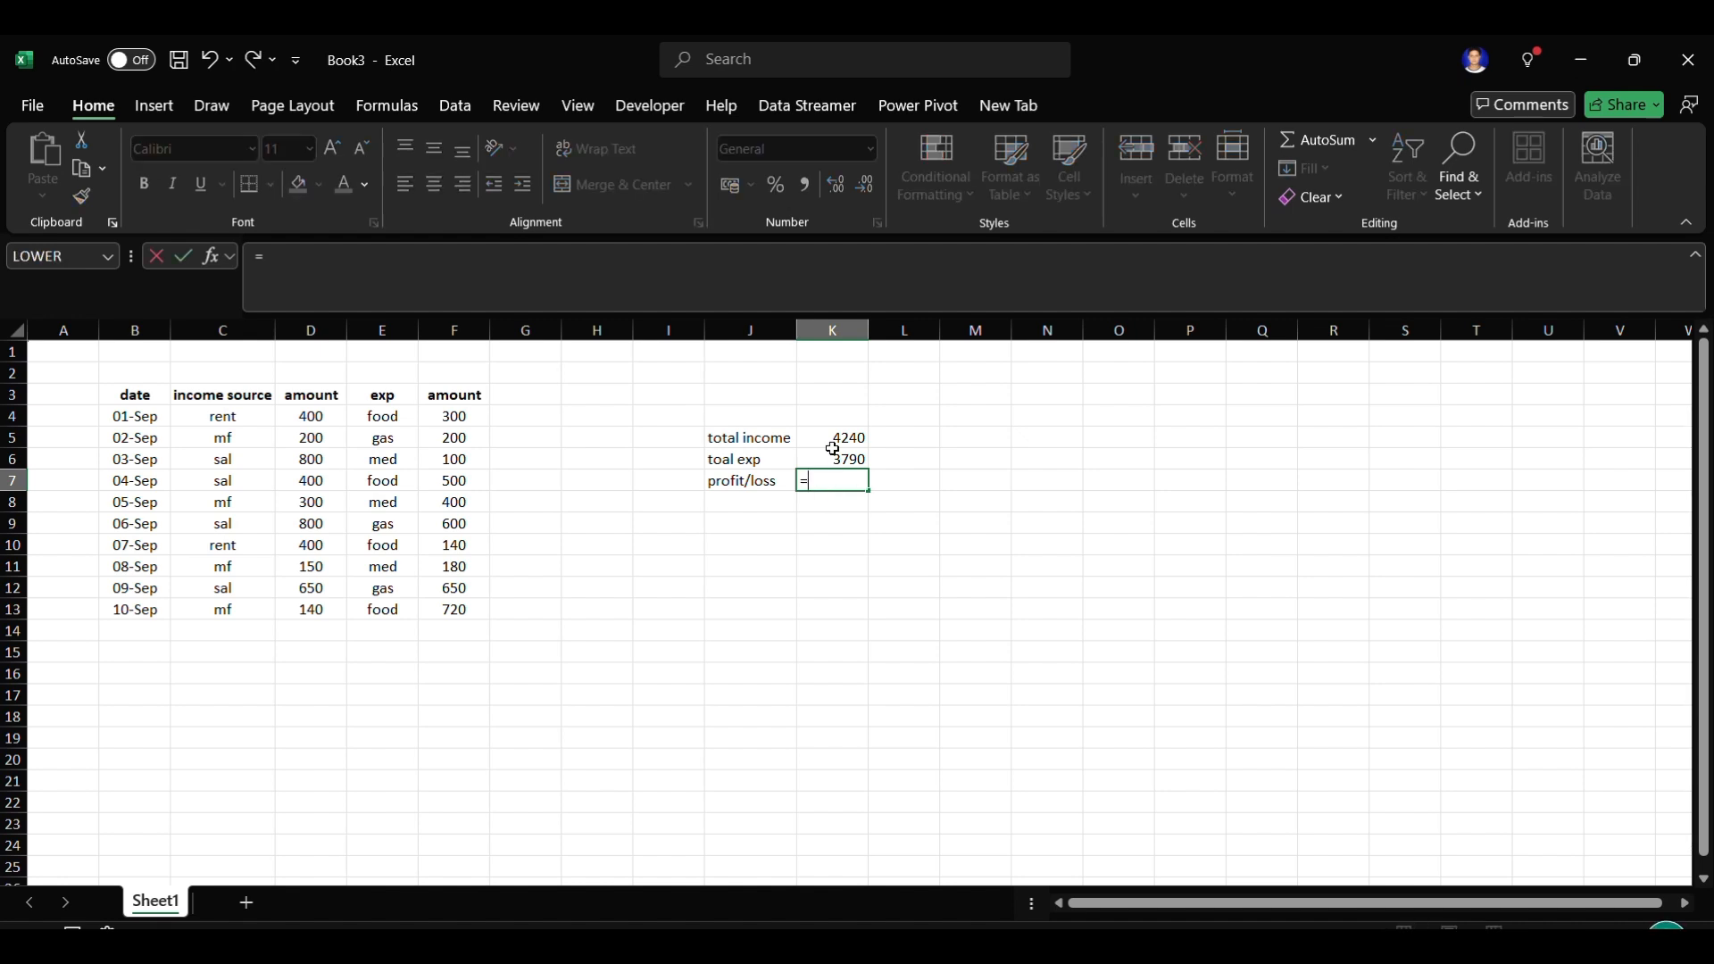
click(832, 442)
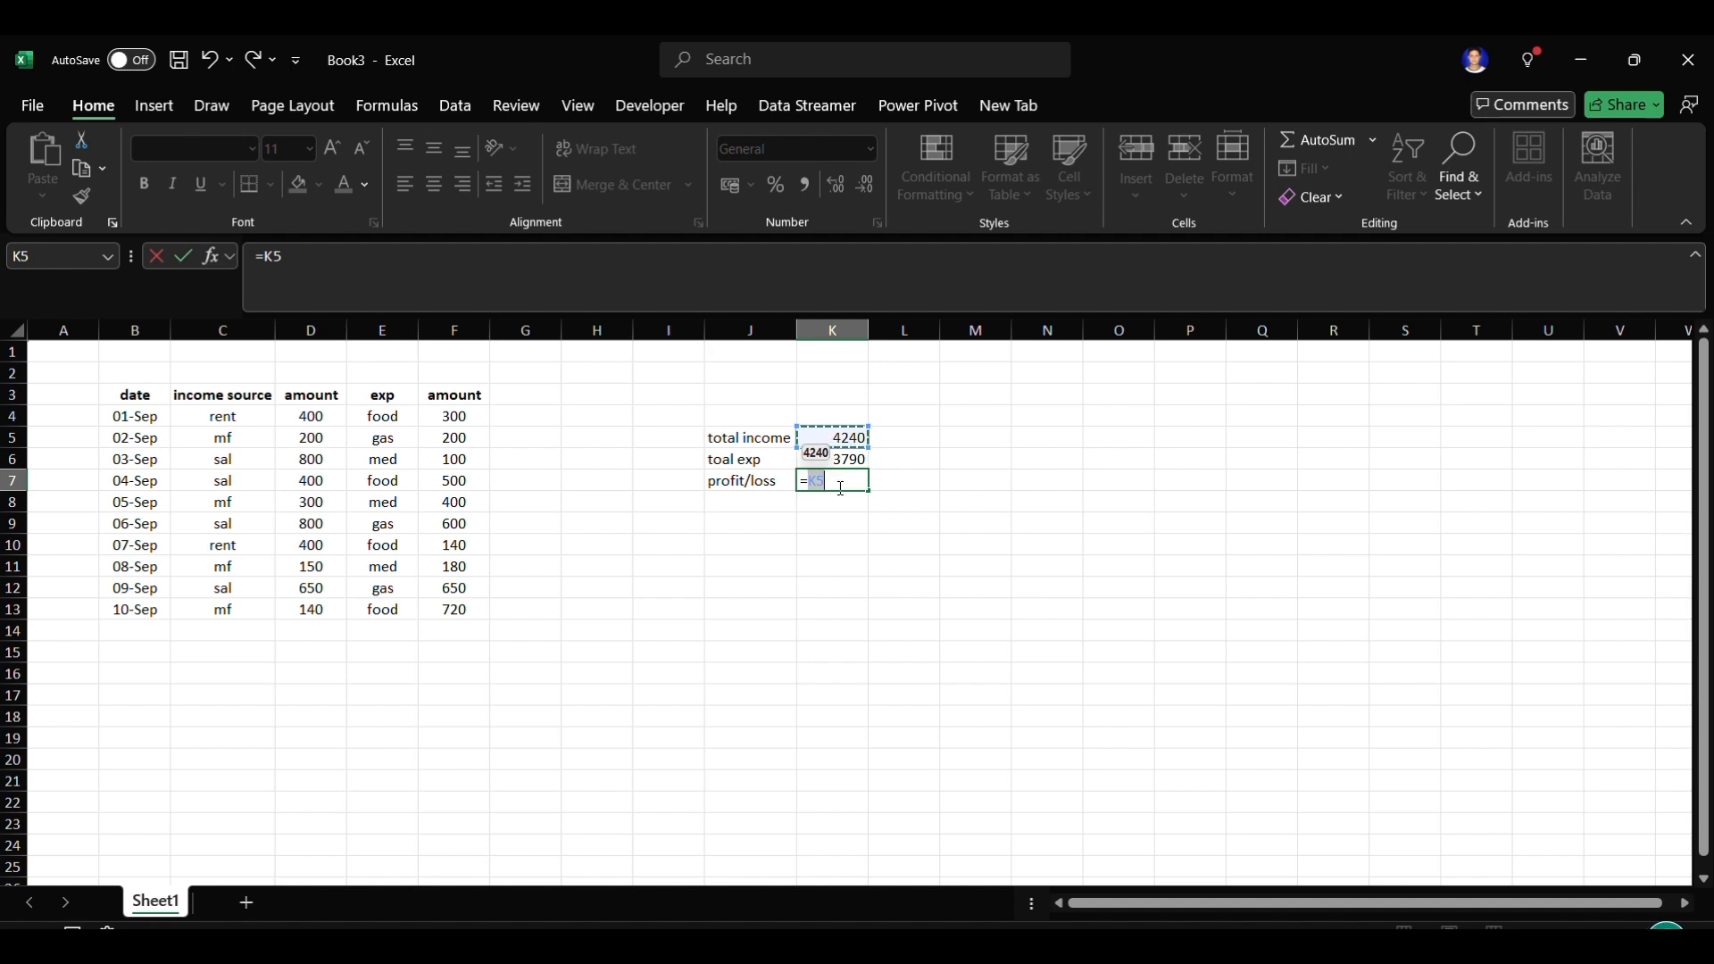
text(-)
click(852, 461)
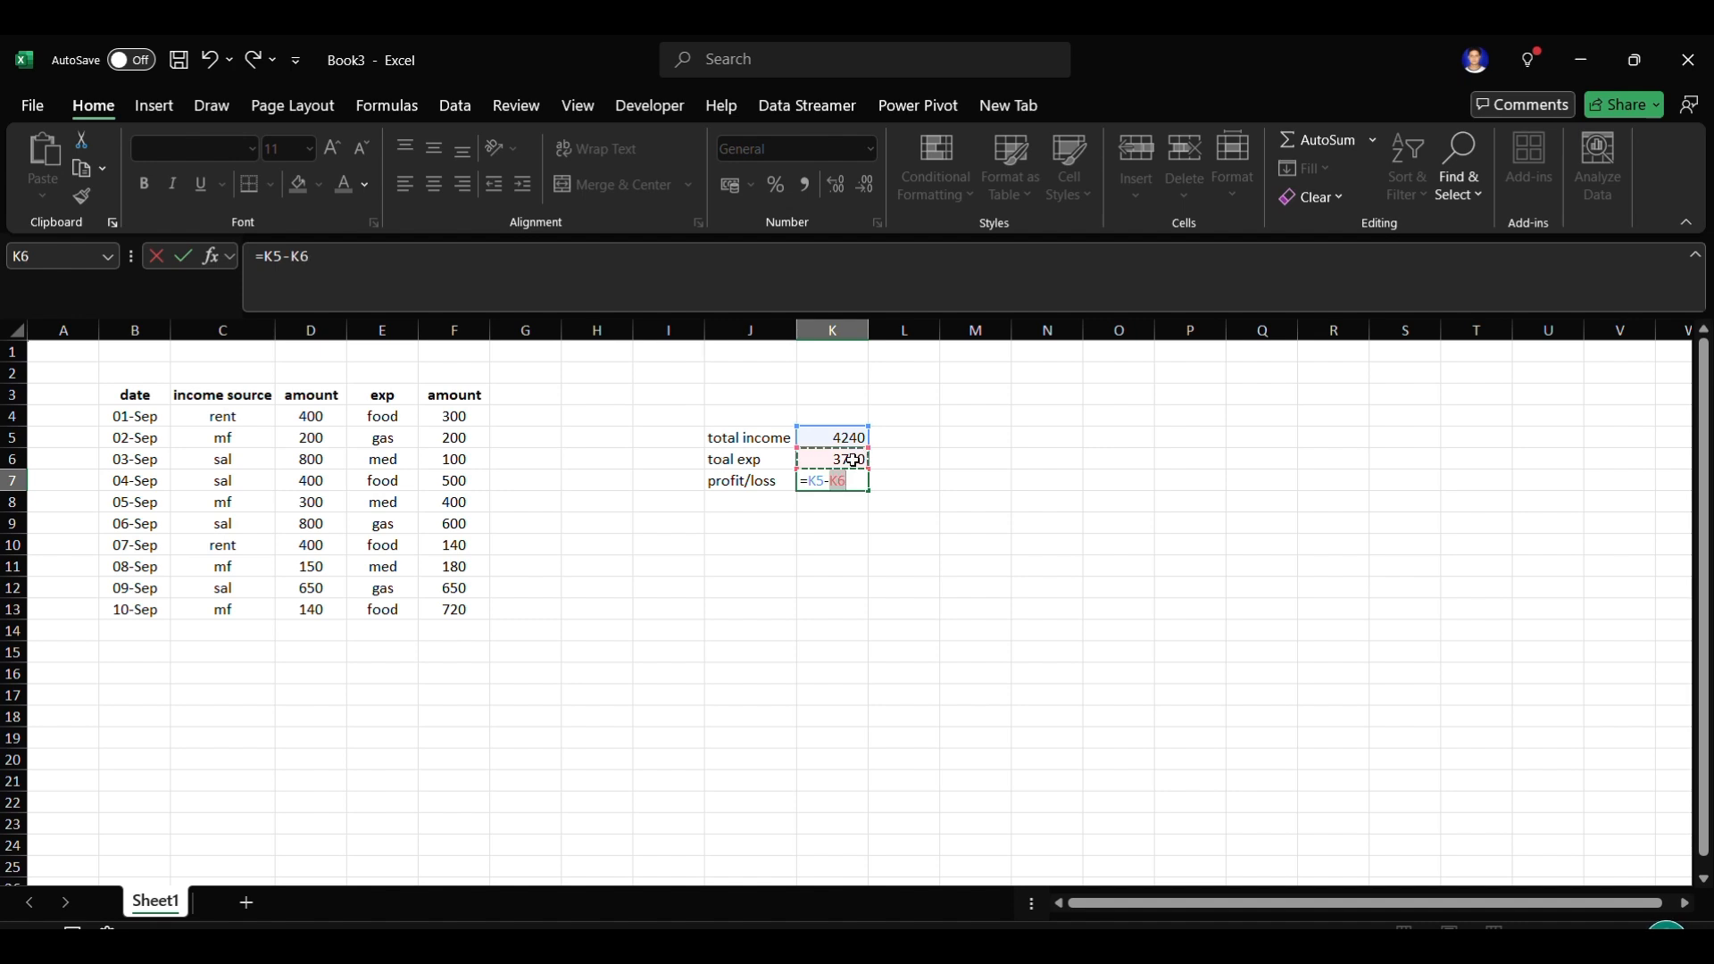
key(Return)
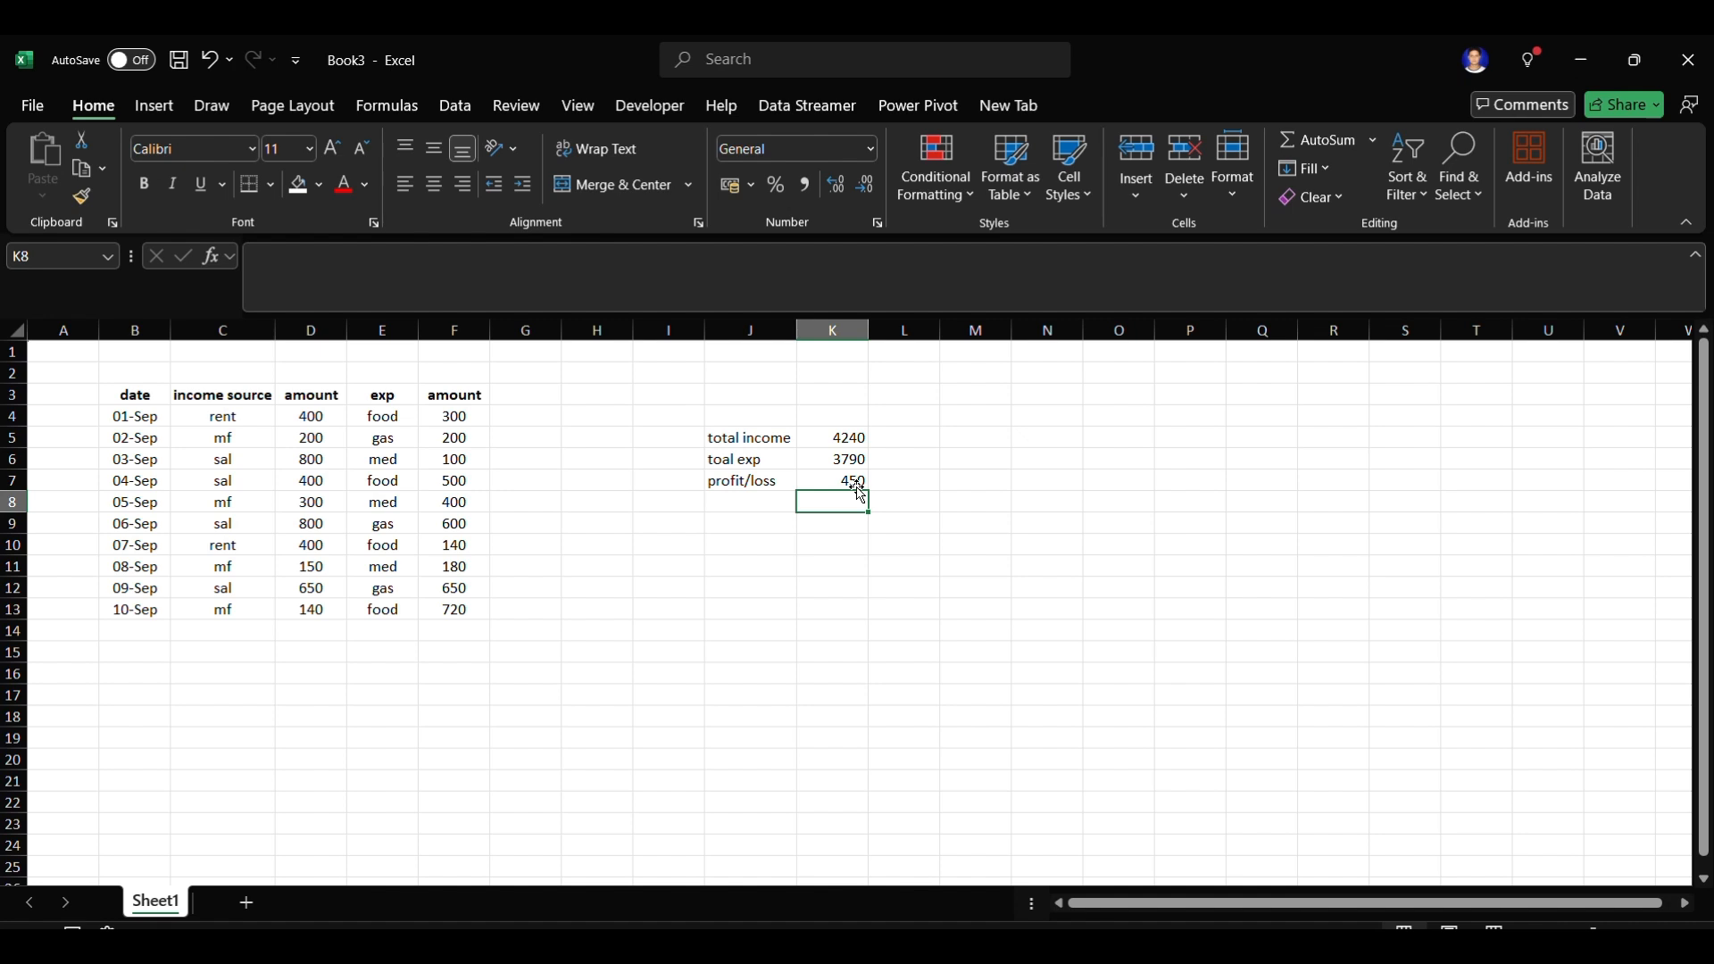
- Enter the label "% profit" in J8, below the profit/loss label
click(770, 504)
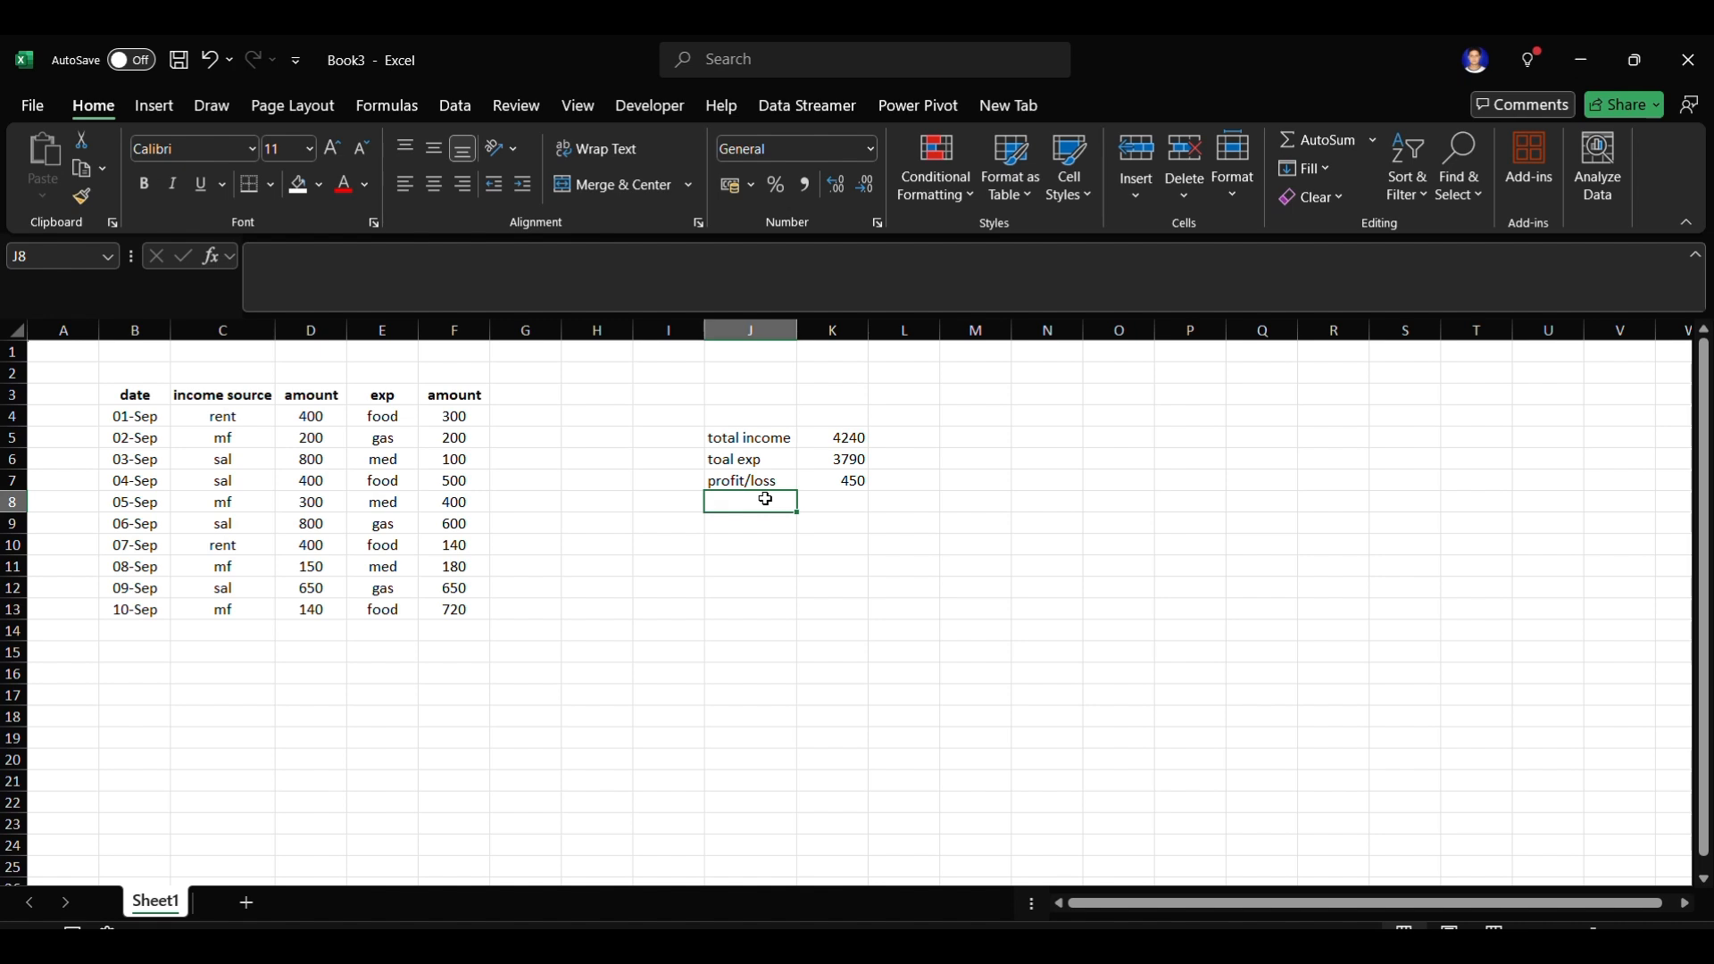
text(% )
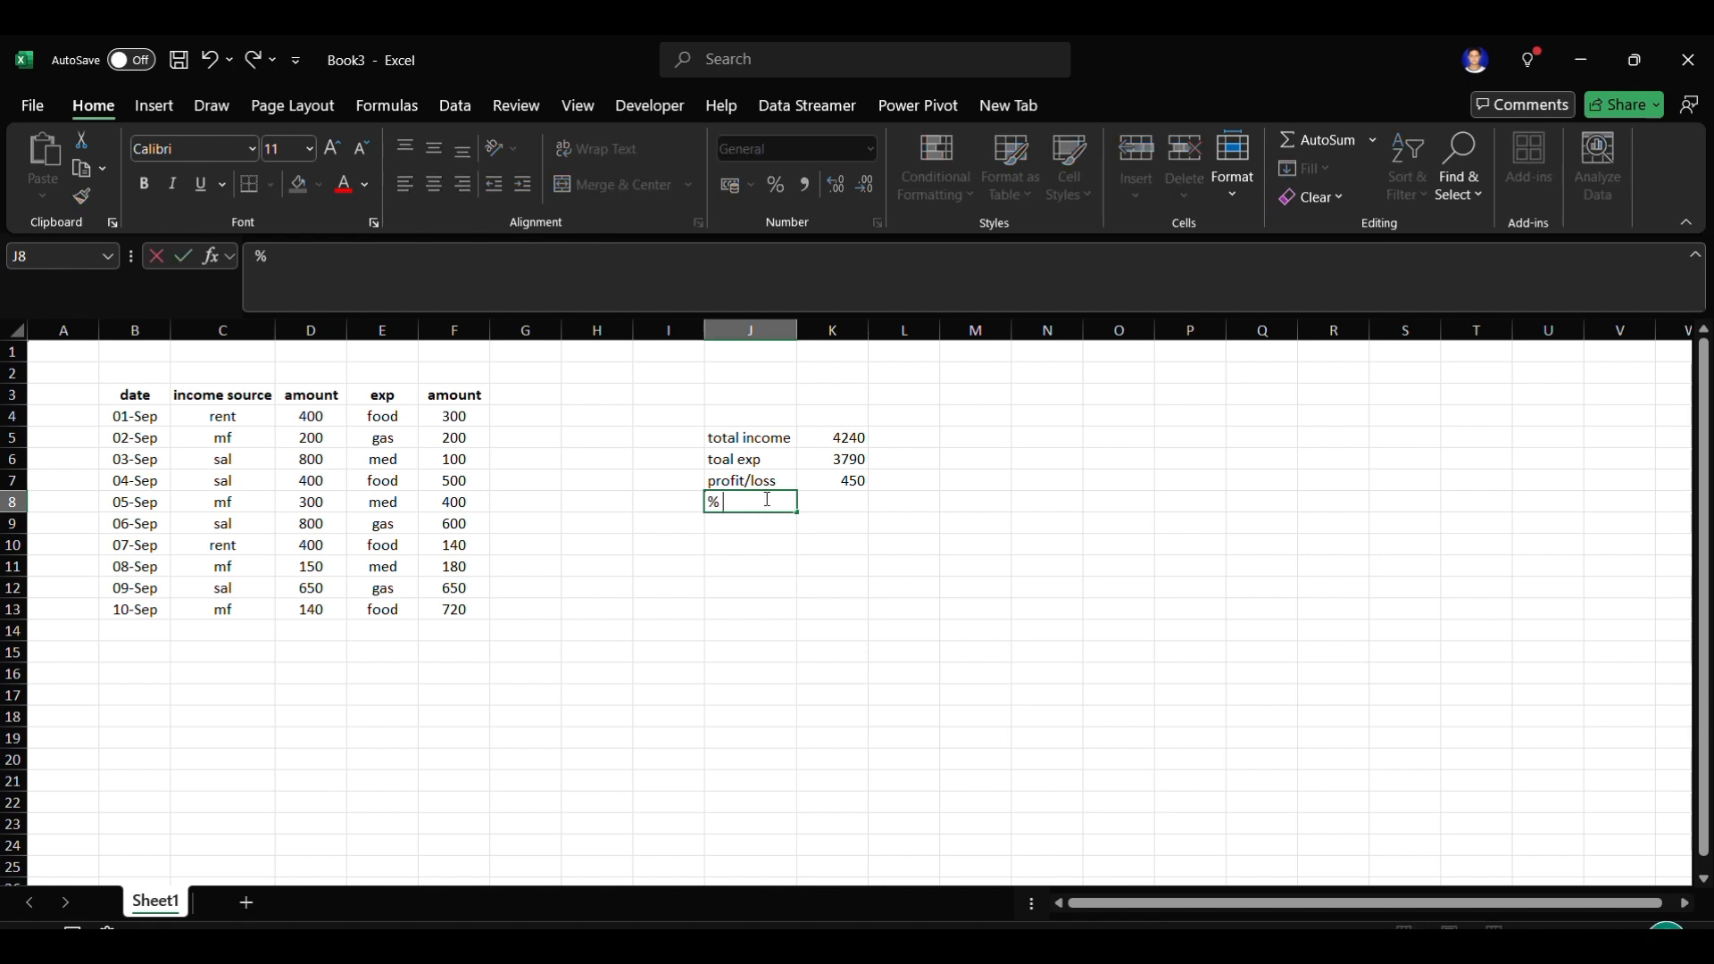
text(profit)
- Calculate the profit percentage in K8 with the formula =K7/K5 and format it as a percentage
click(851, 502)
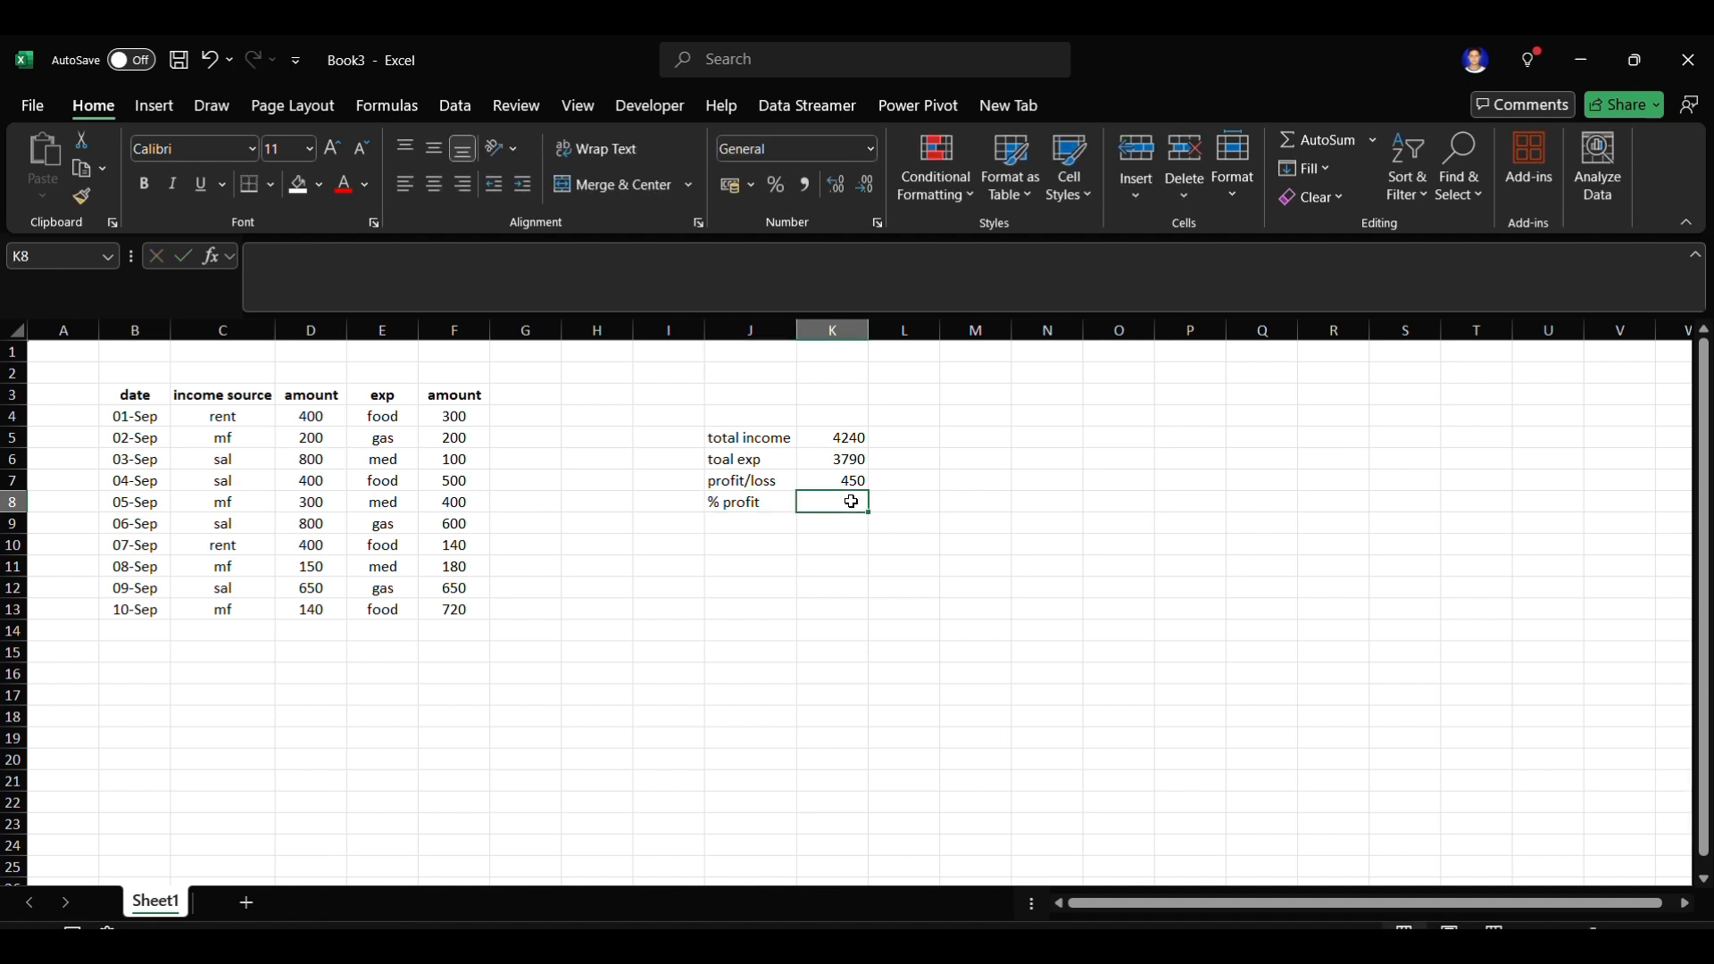
text(=)
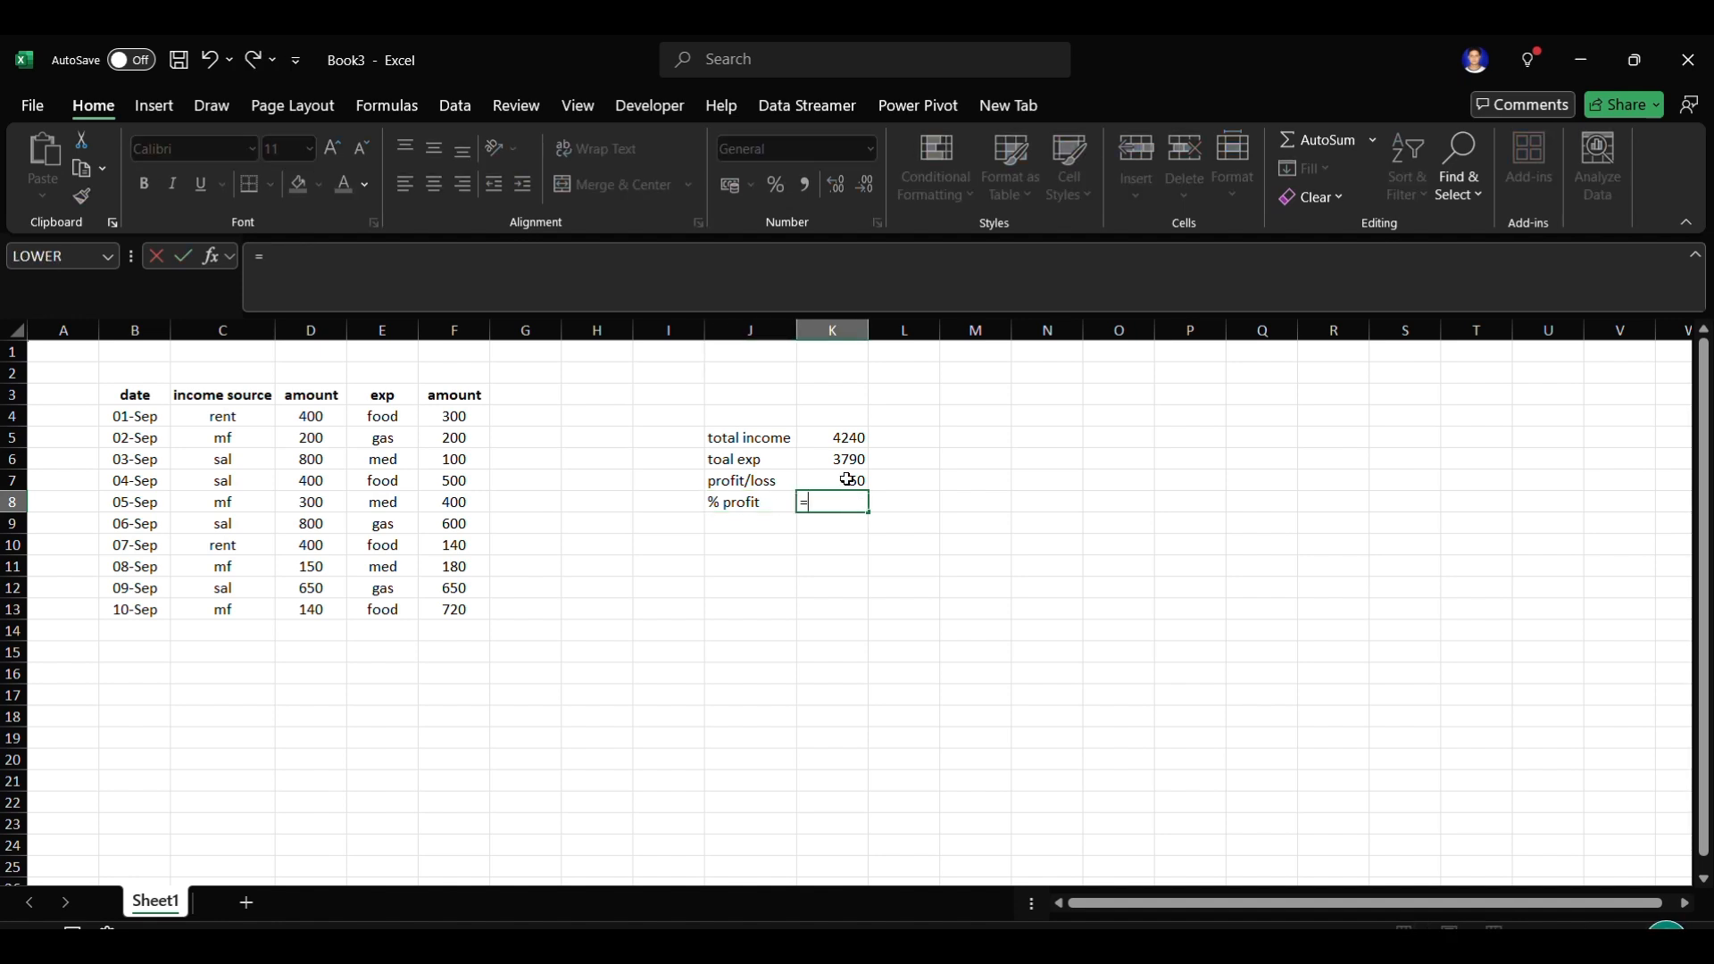
click(847, 480)
text(/)
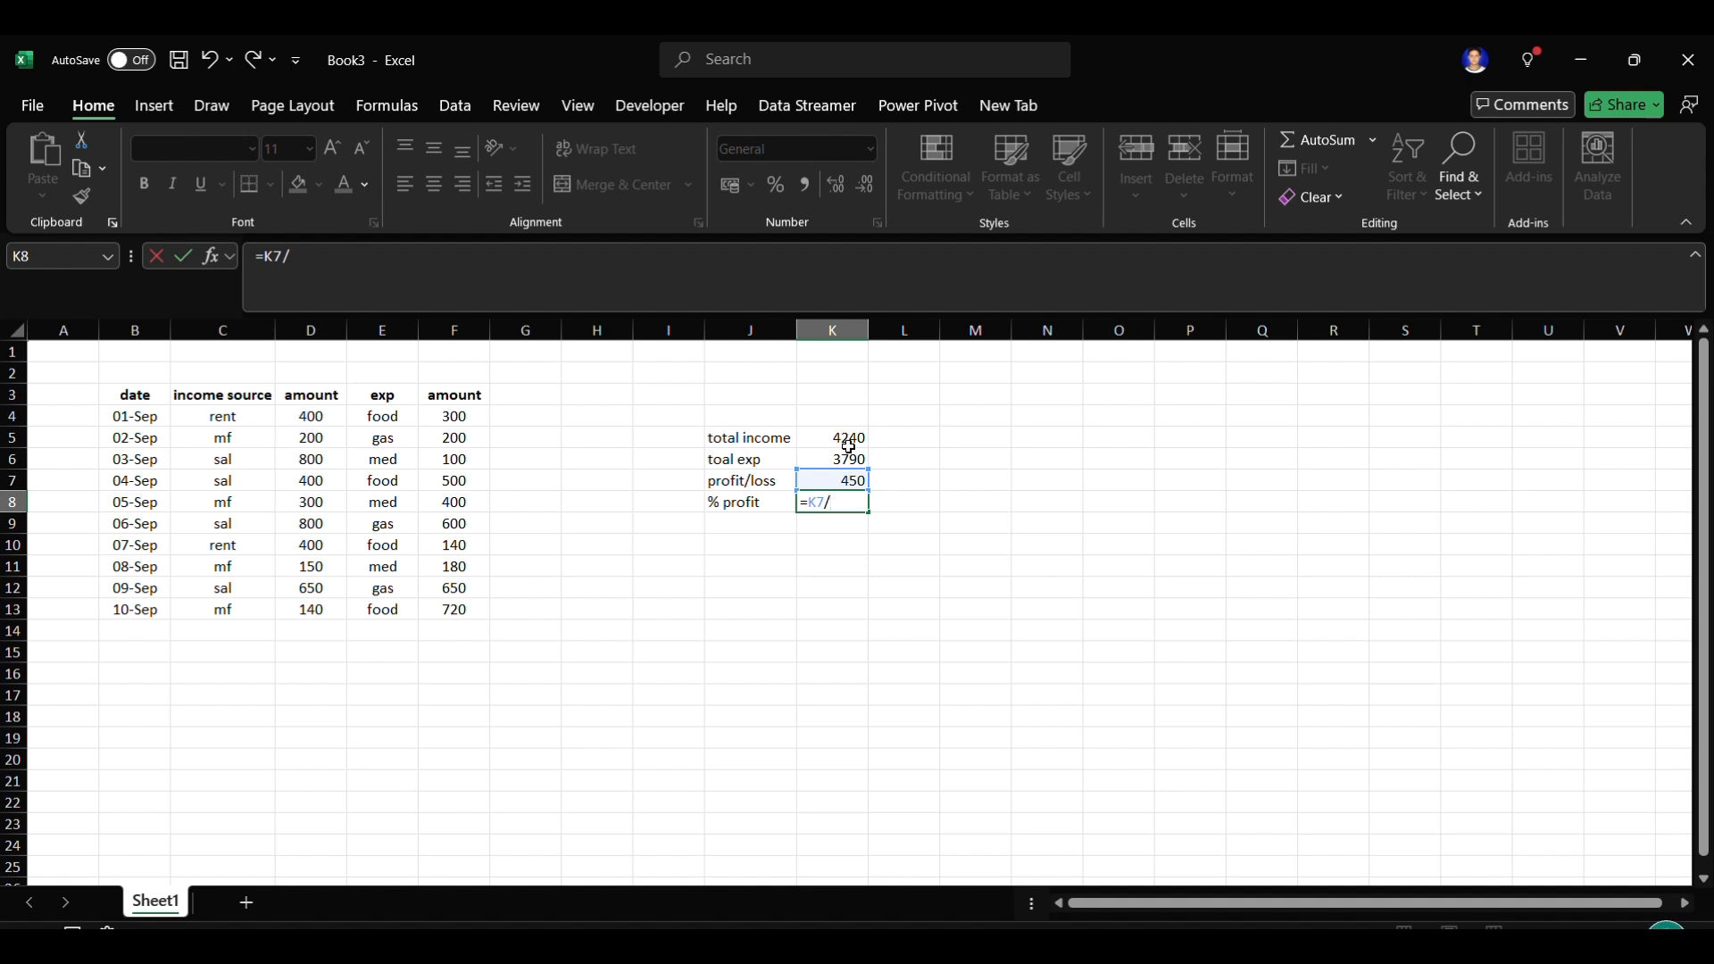
click(853, 441)
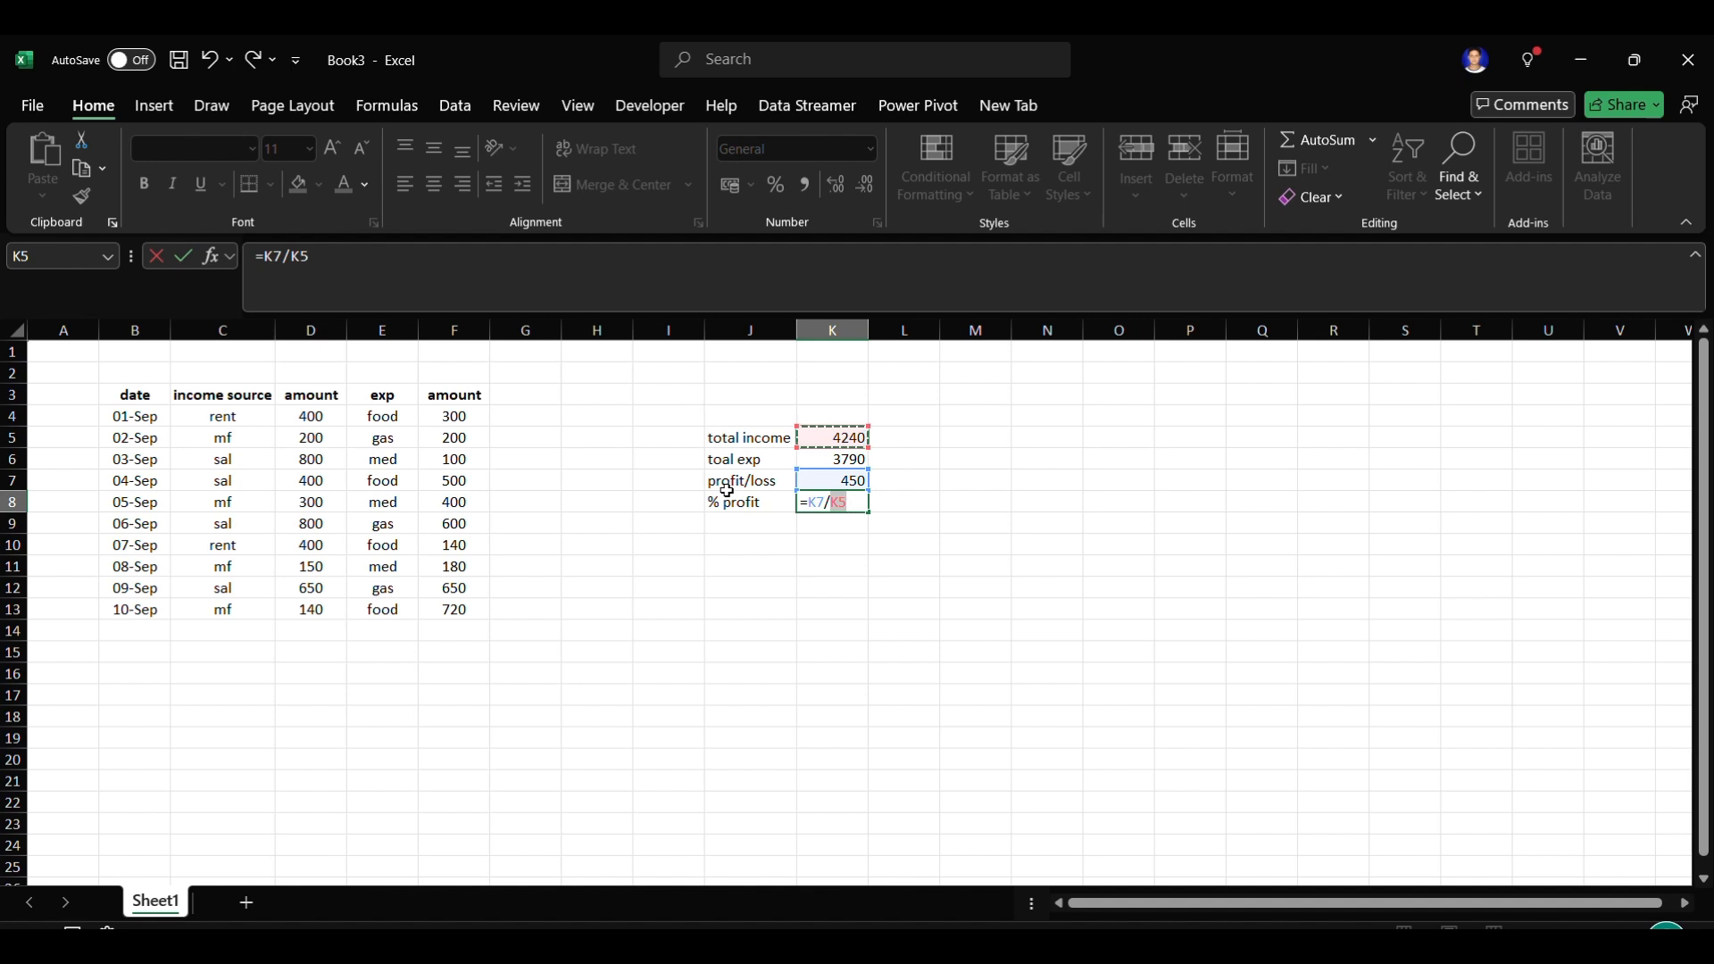
key(Return)
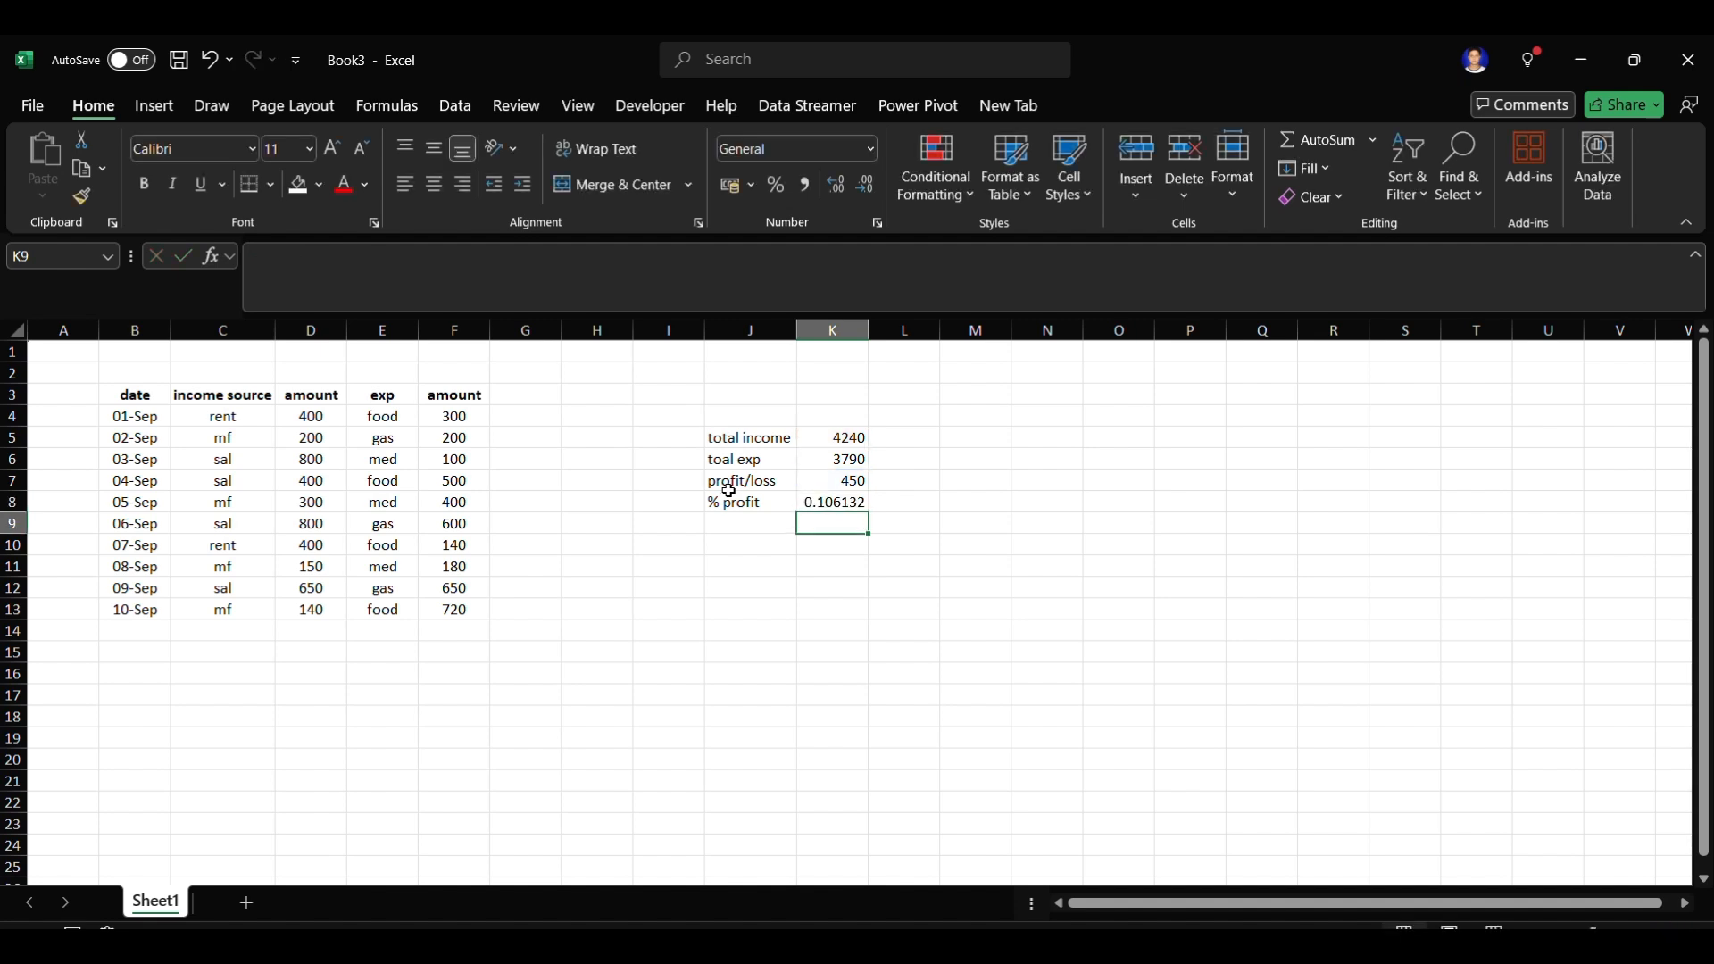
click(855, 504)
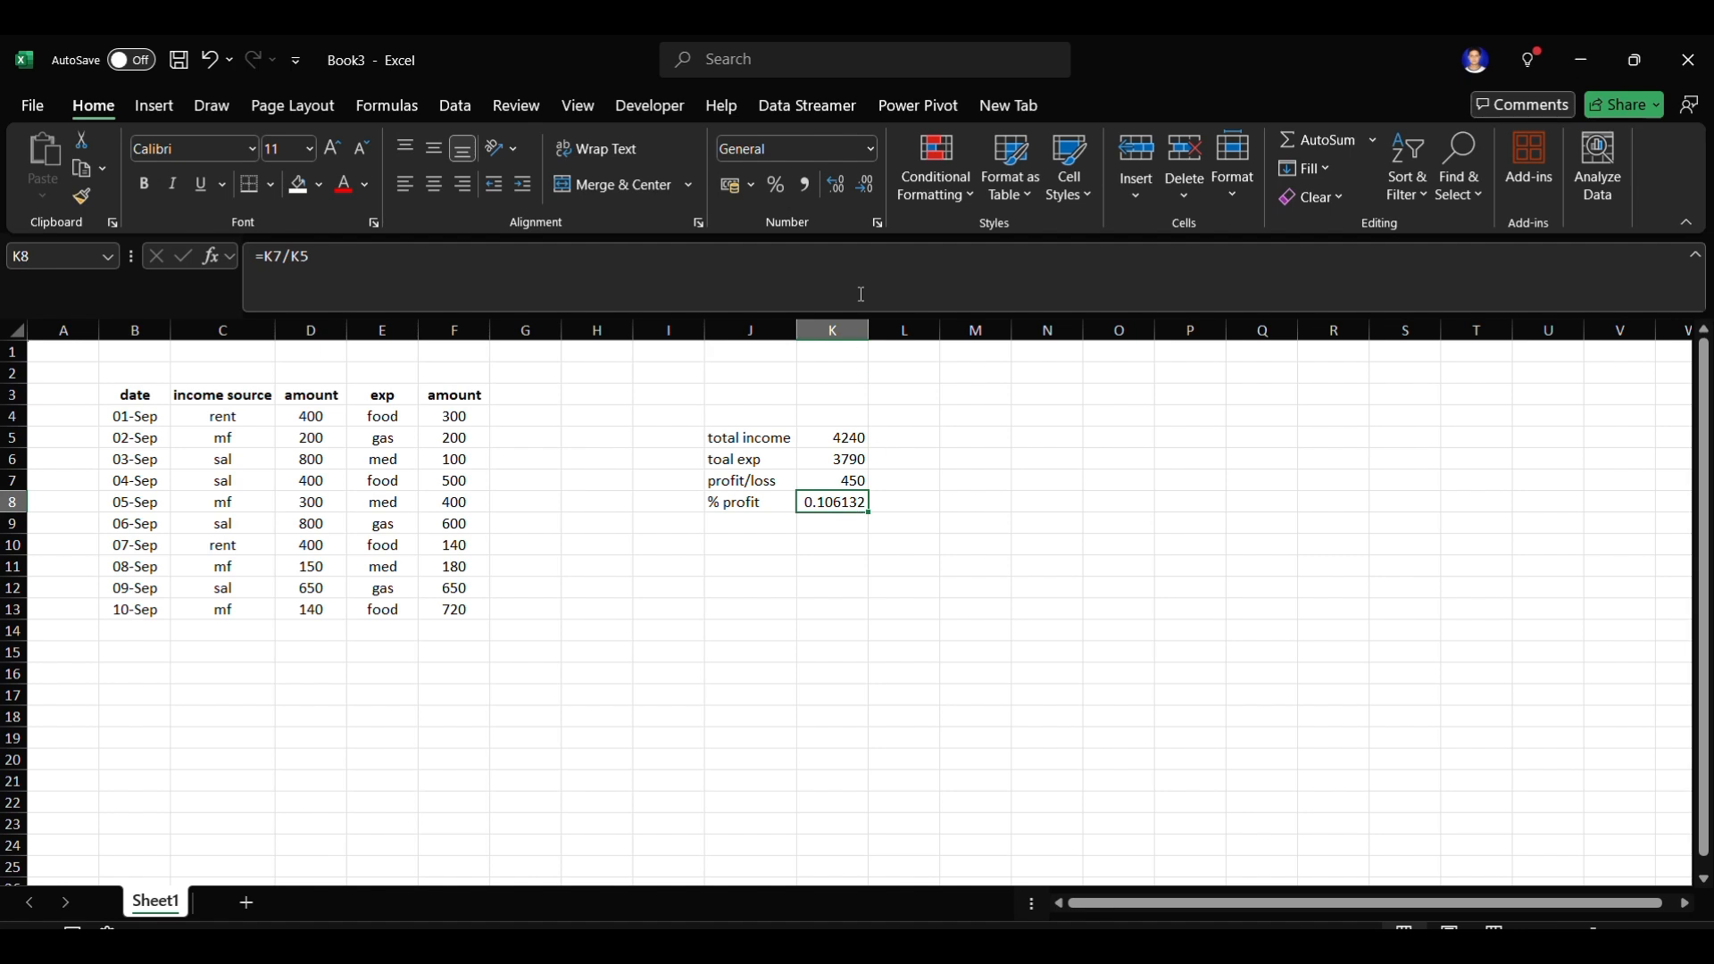
click(777, 185)
click(764, 520)
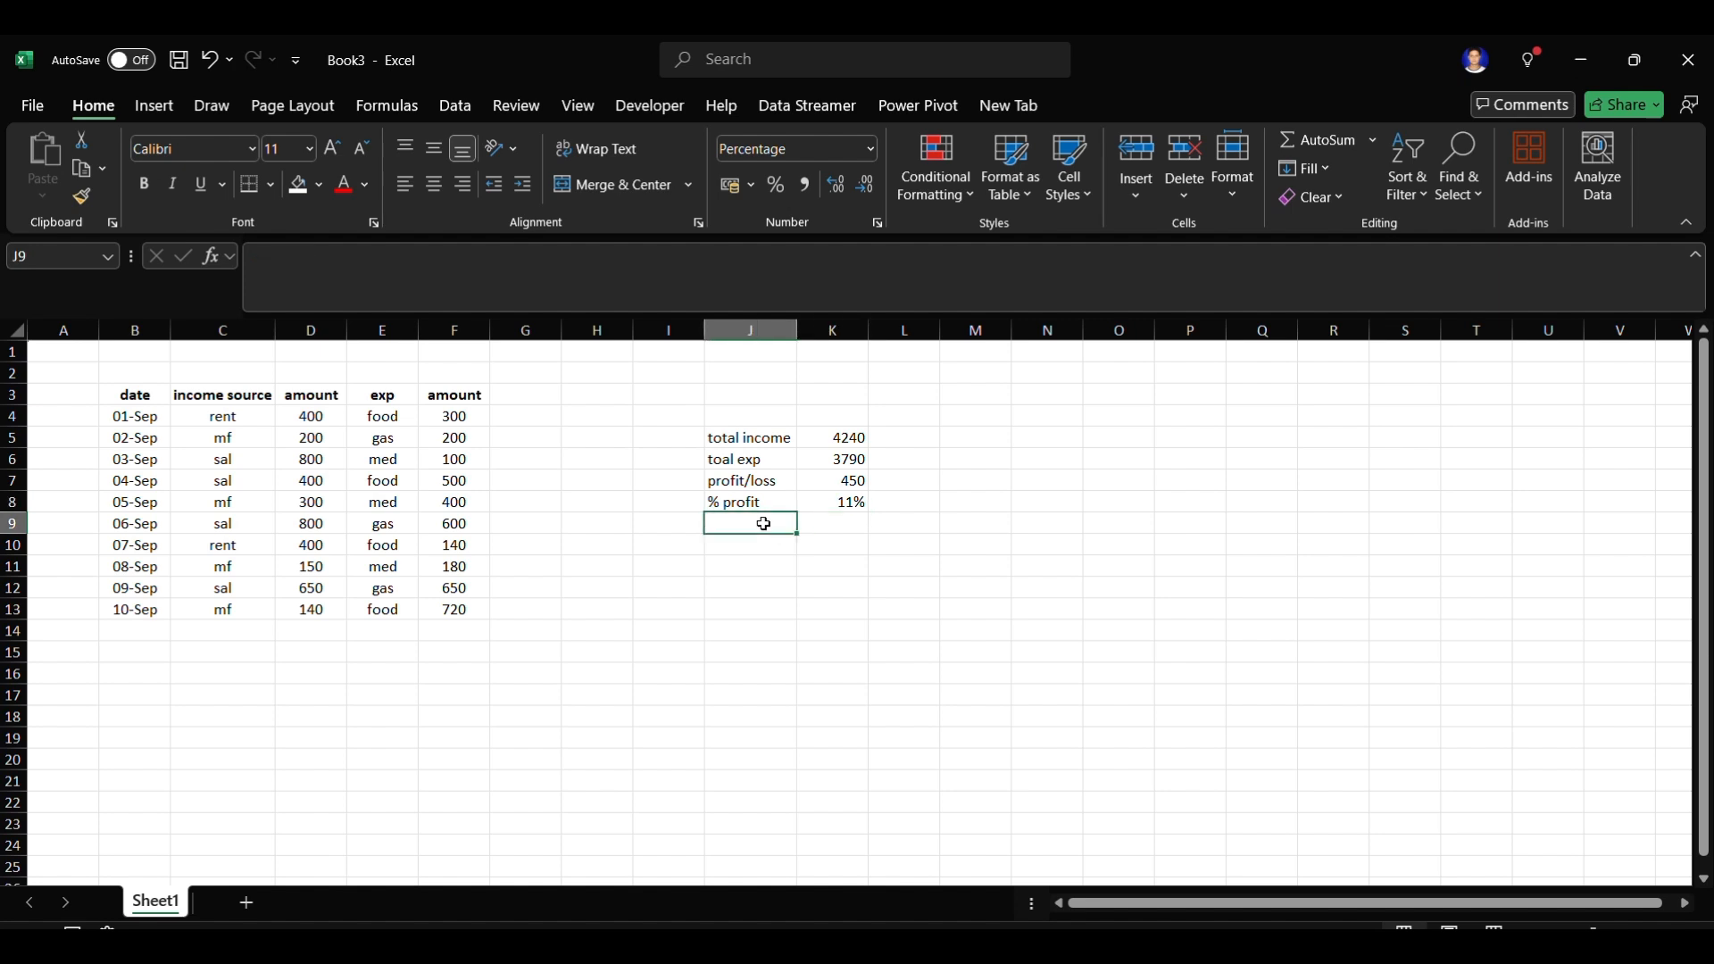
- Delete the profit percentage label and value in J8:K8
click(856, 502)
drag(787, 503, 858, 500)
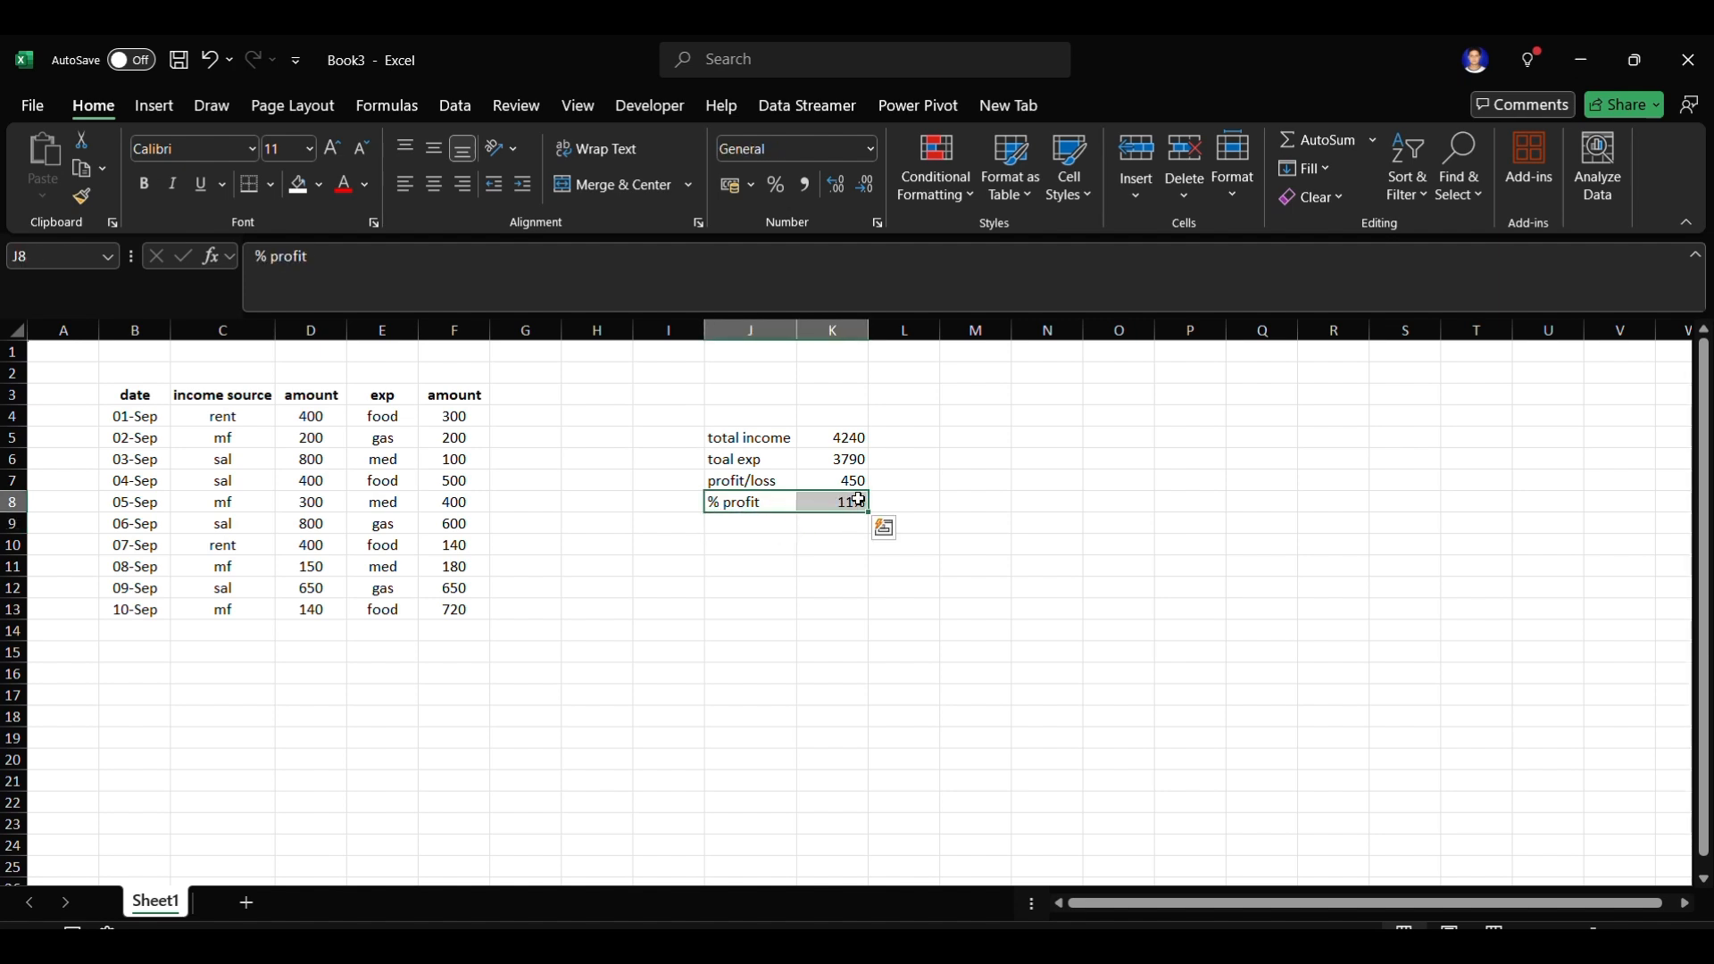
key(Delete)
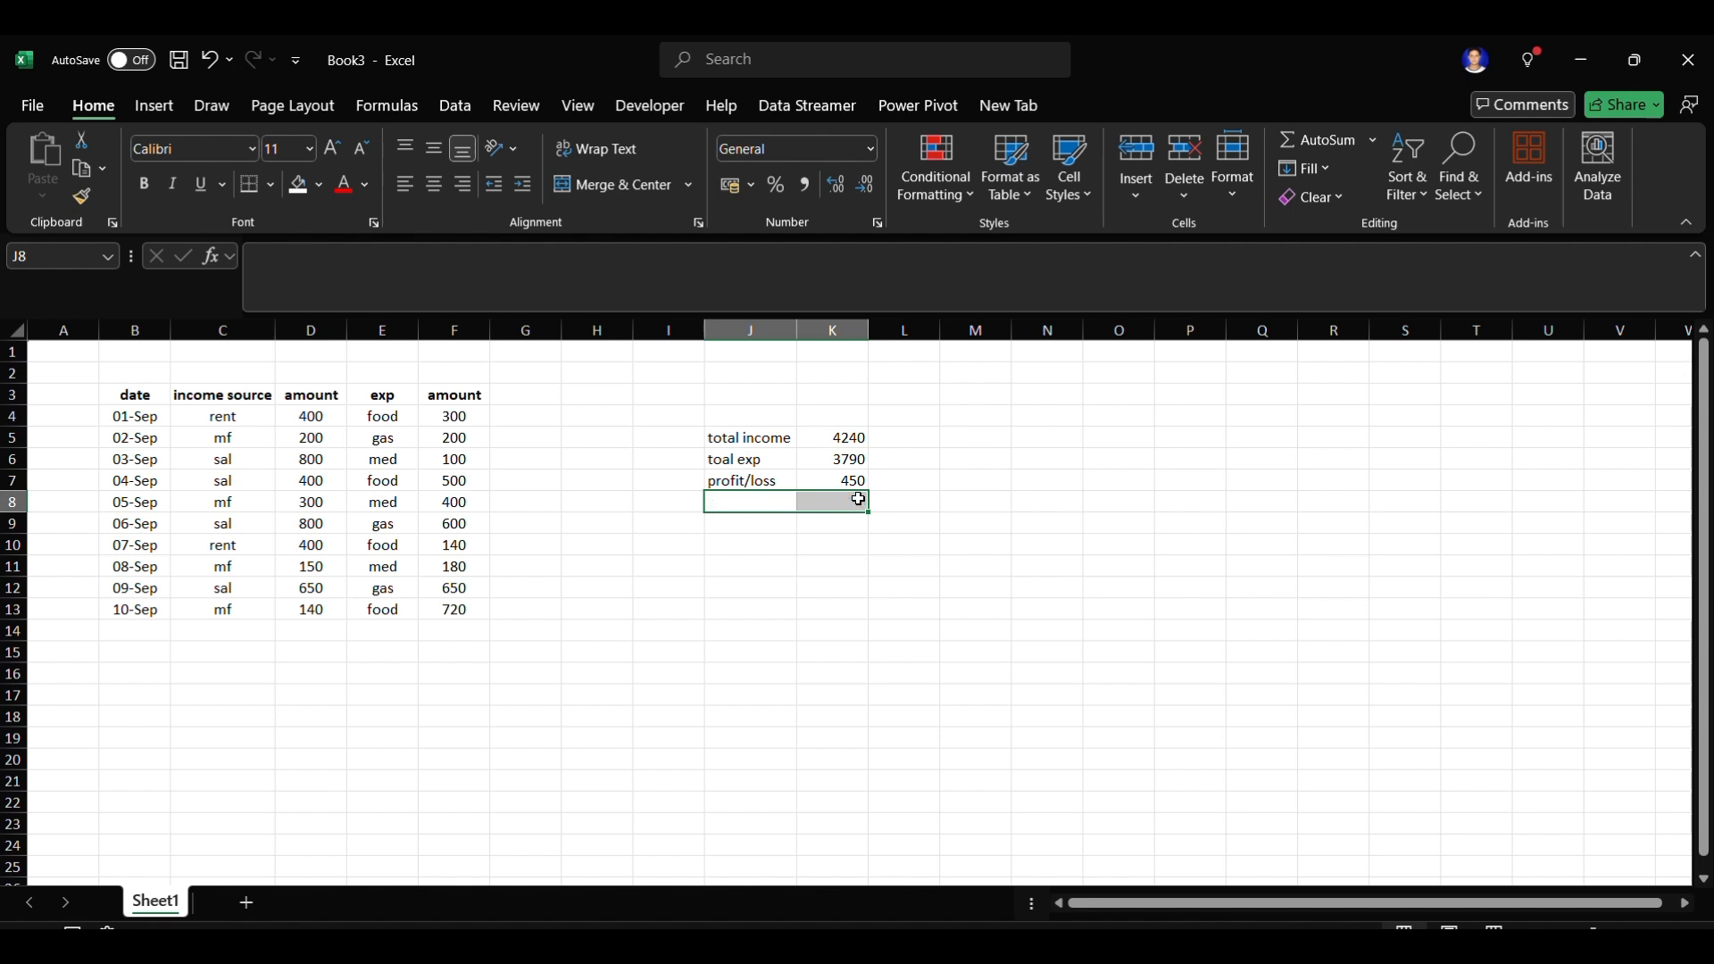
click(625, 543)
click(759, 543)
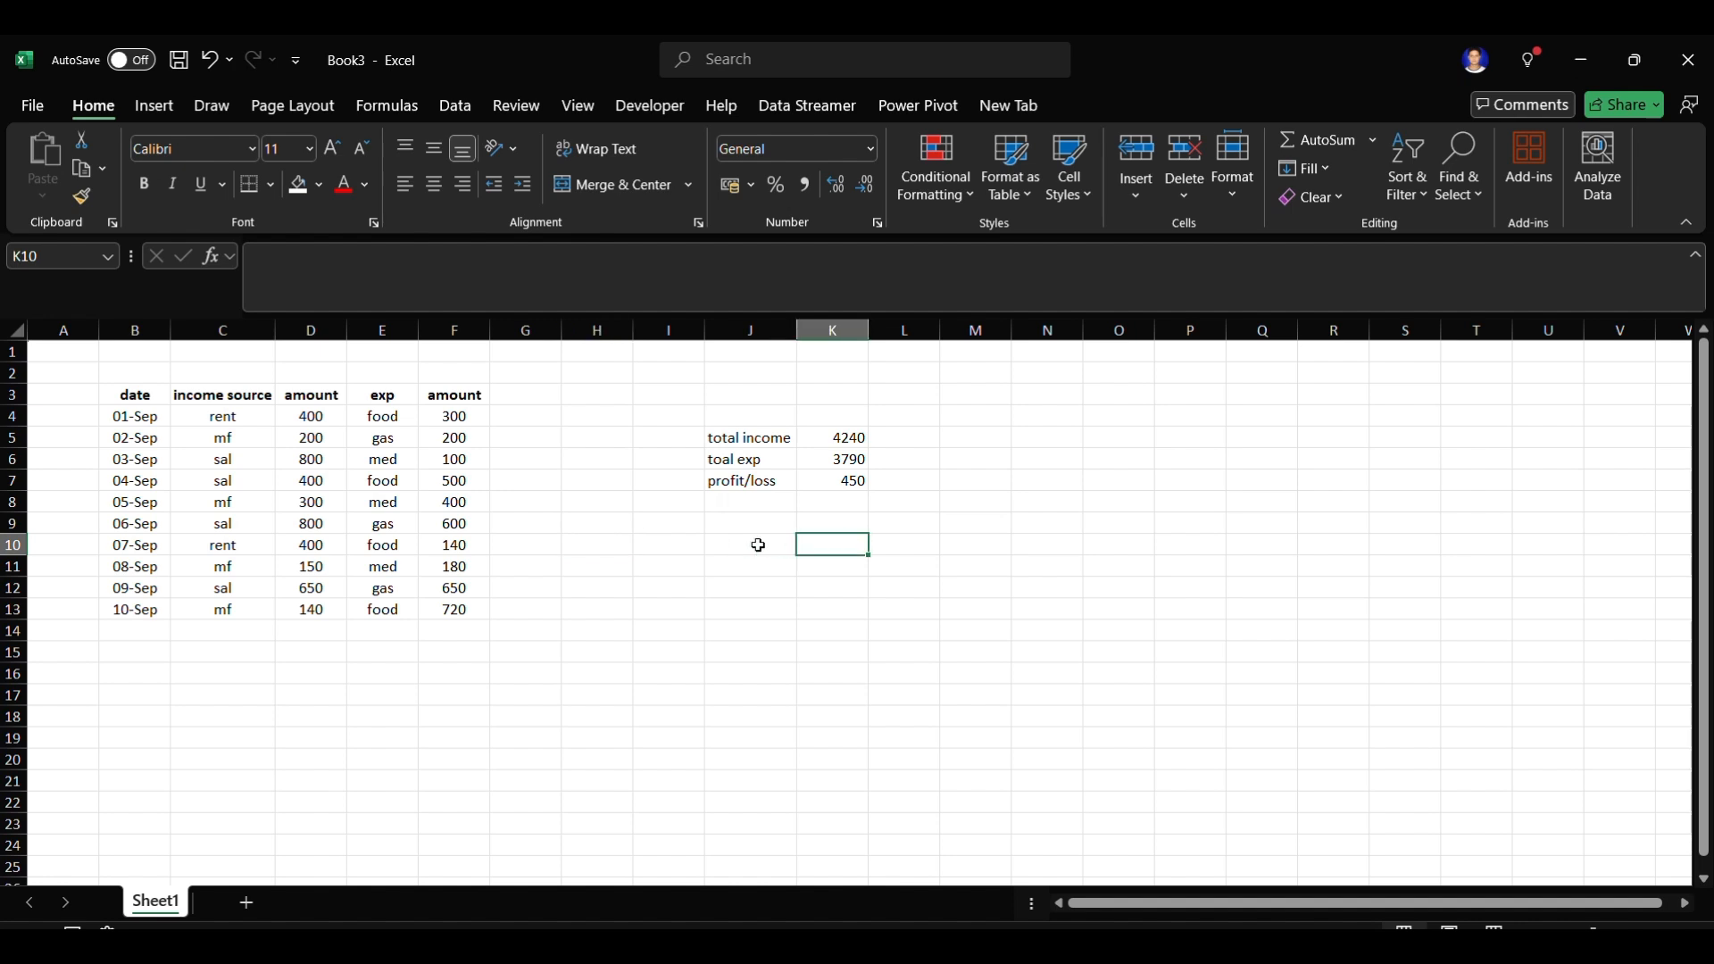
click(891, 543)
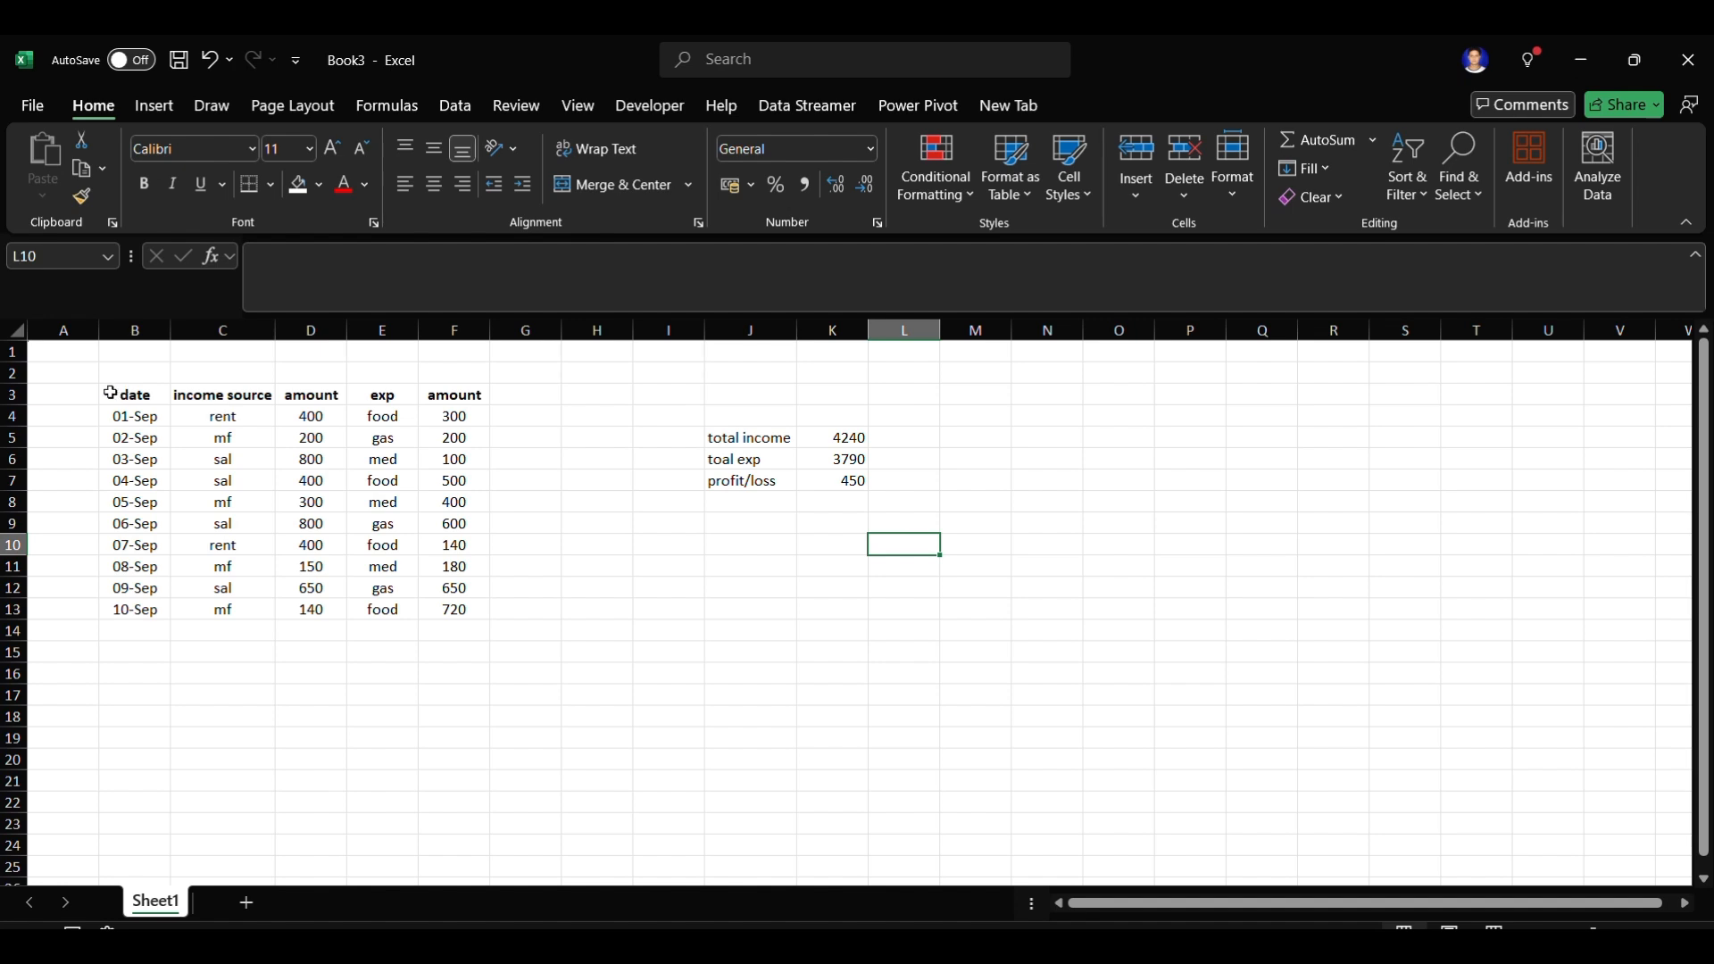
- Convert the range B3:F13 into an Excel table with headers
drag(104, 393, 451, 615)
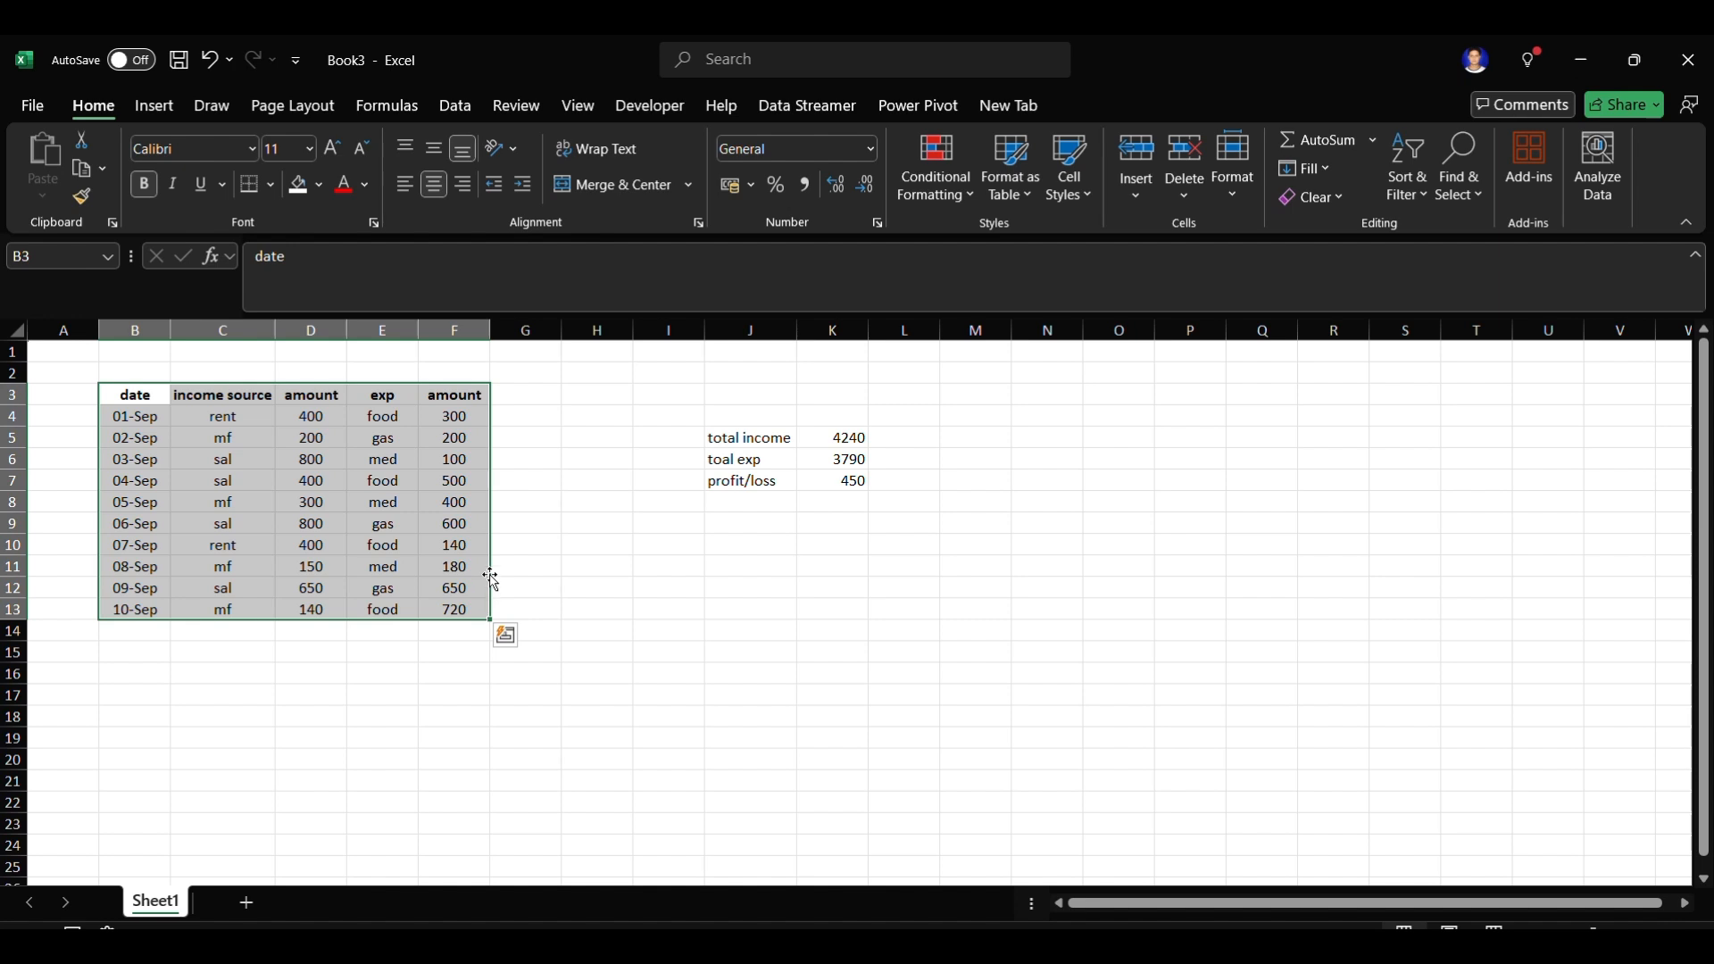
click(75, 408)
drag(130, 392, 436, 571)
click(148, 107)
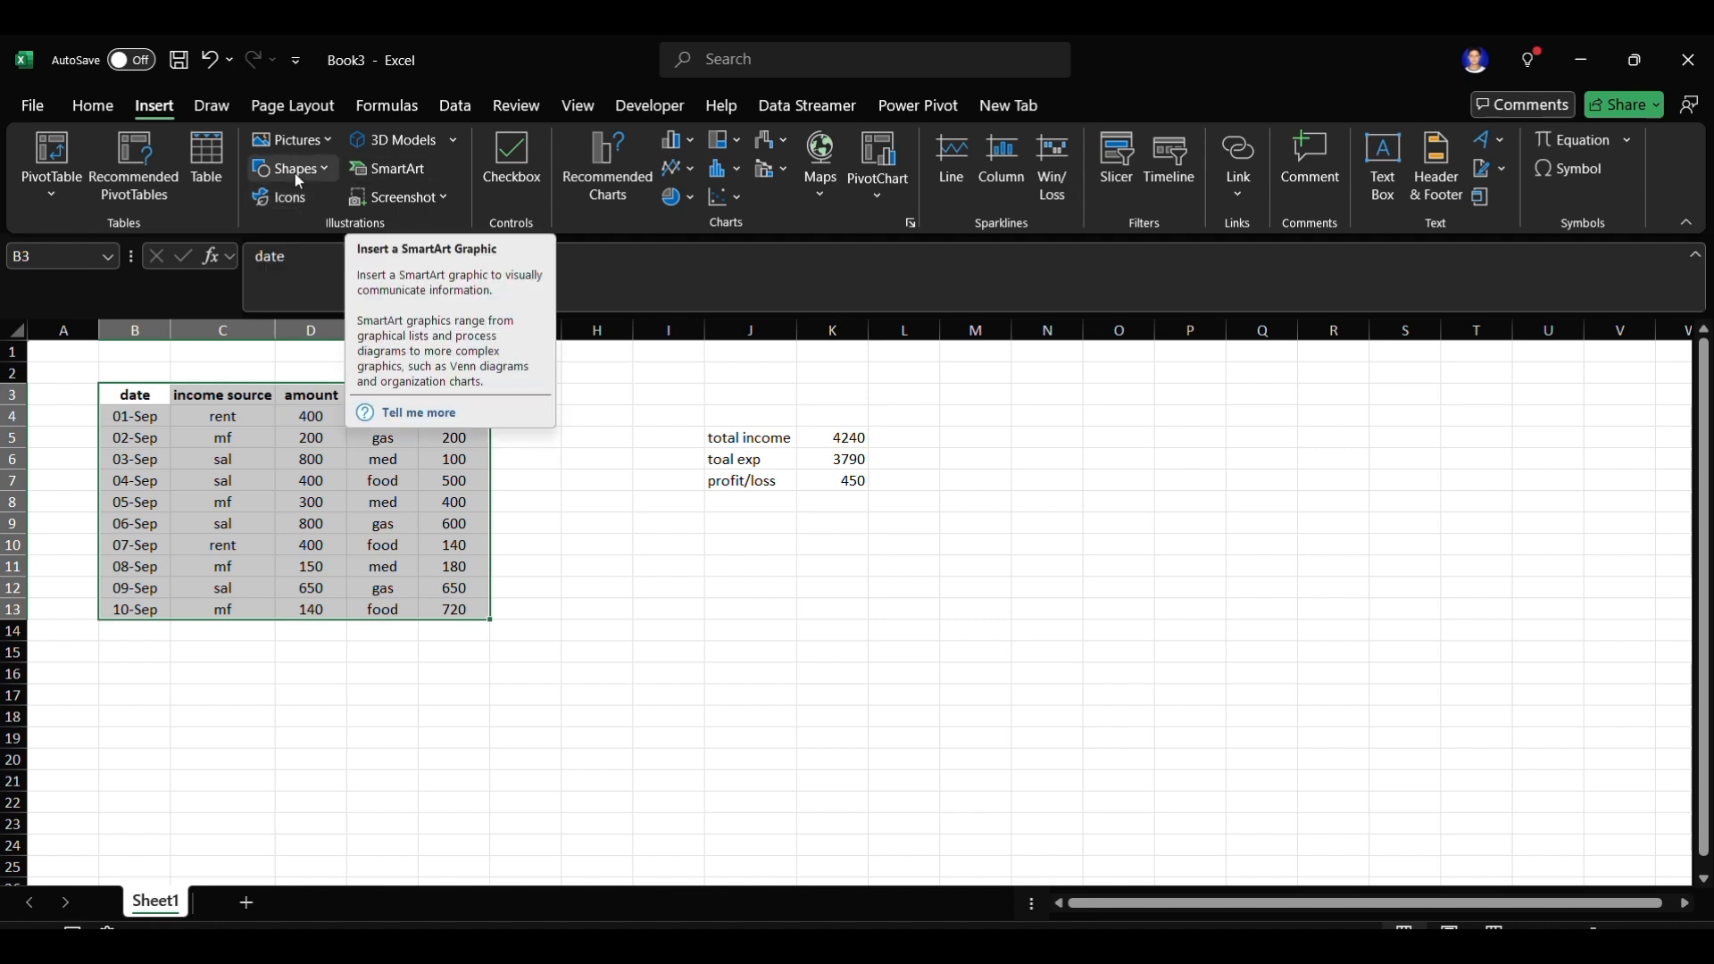
click(207, 165)
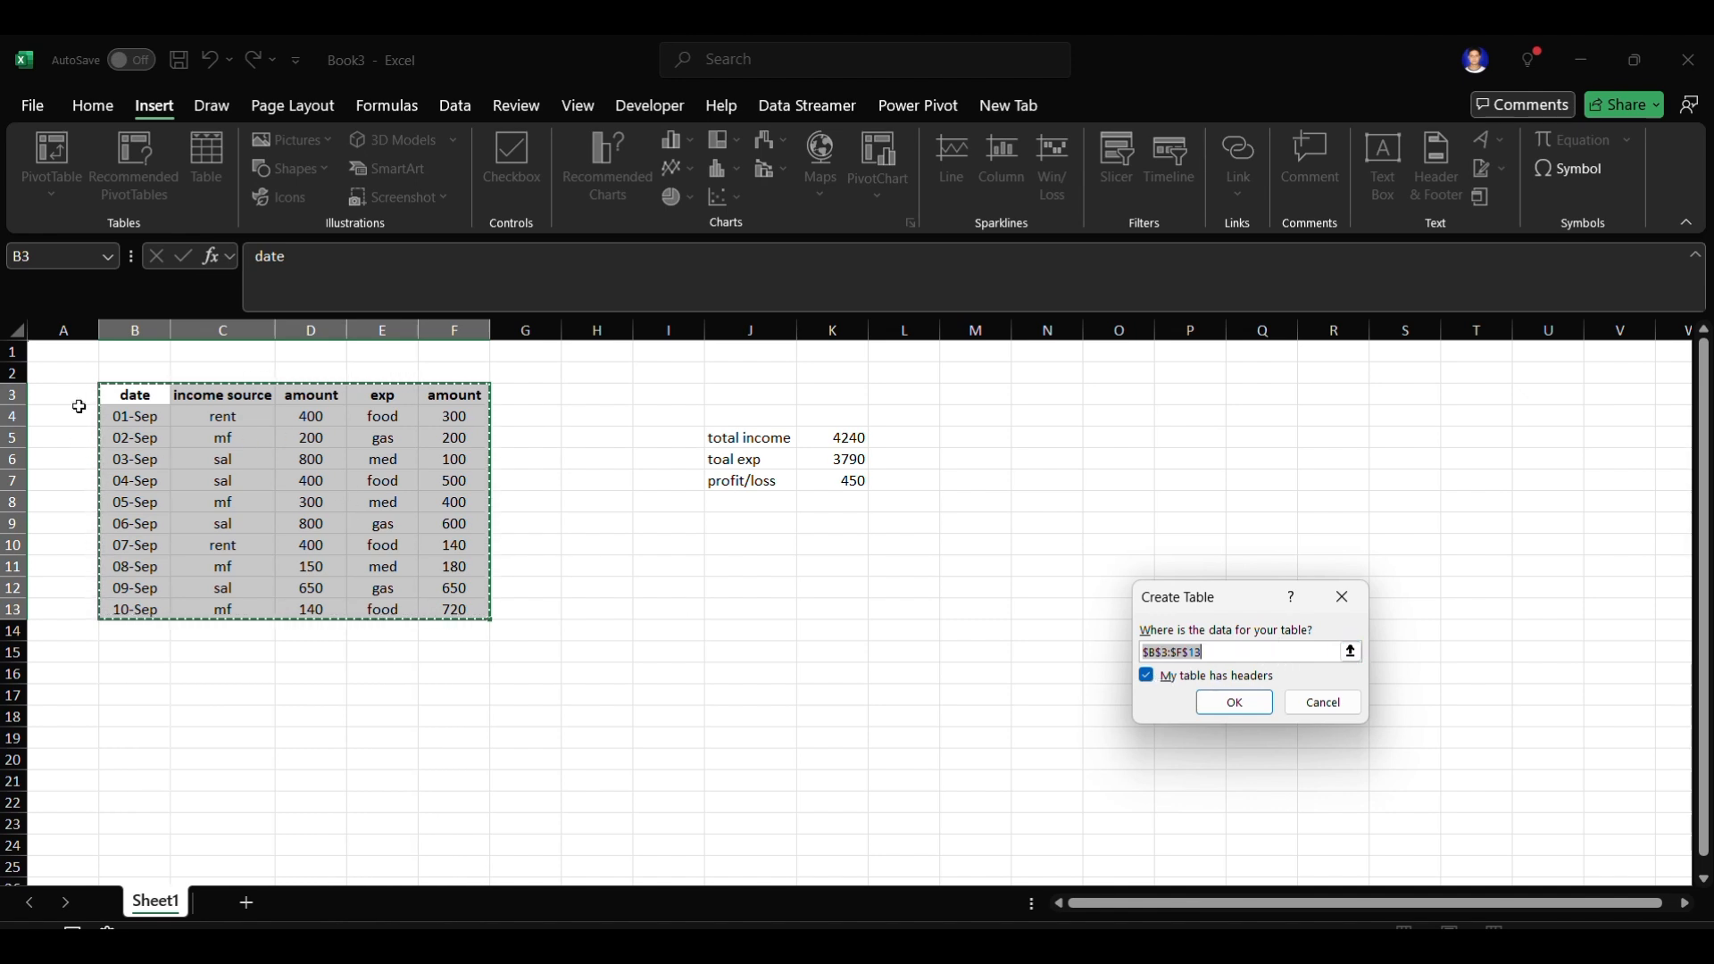
click(1233, 703)
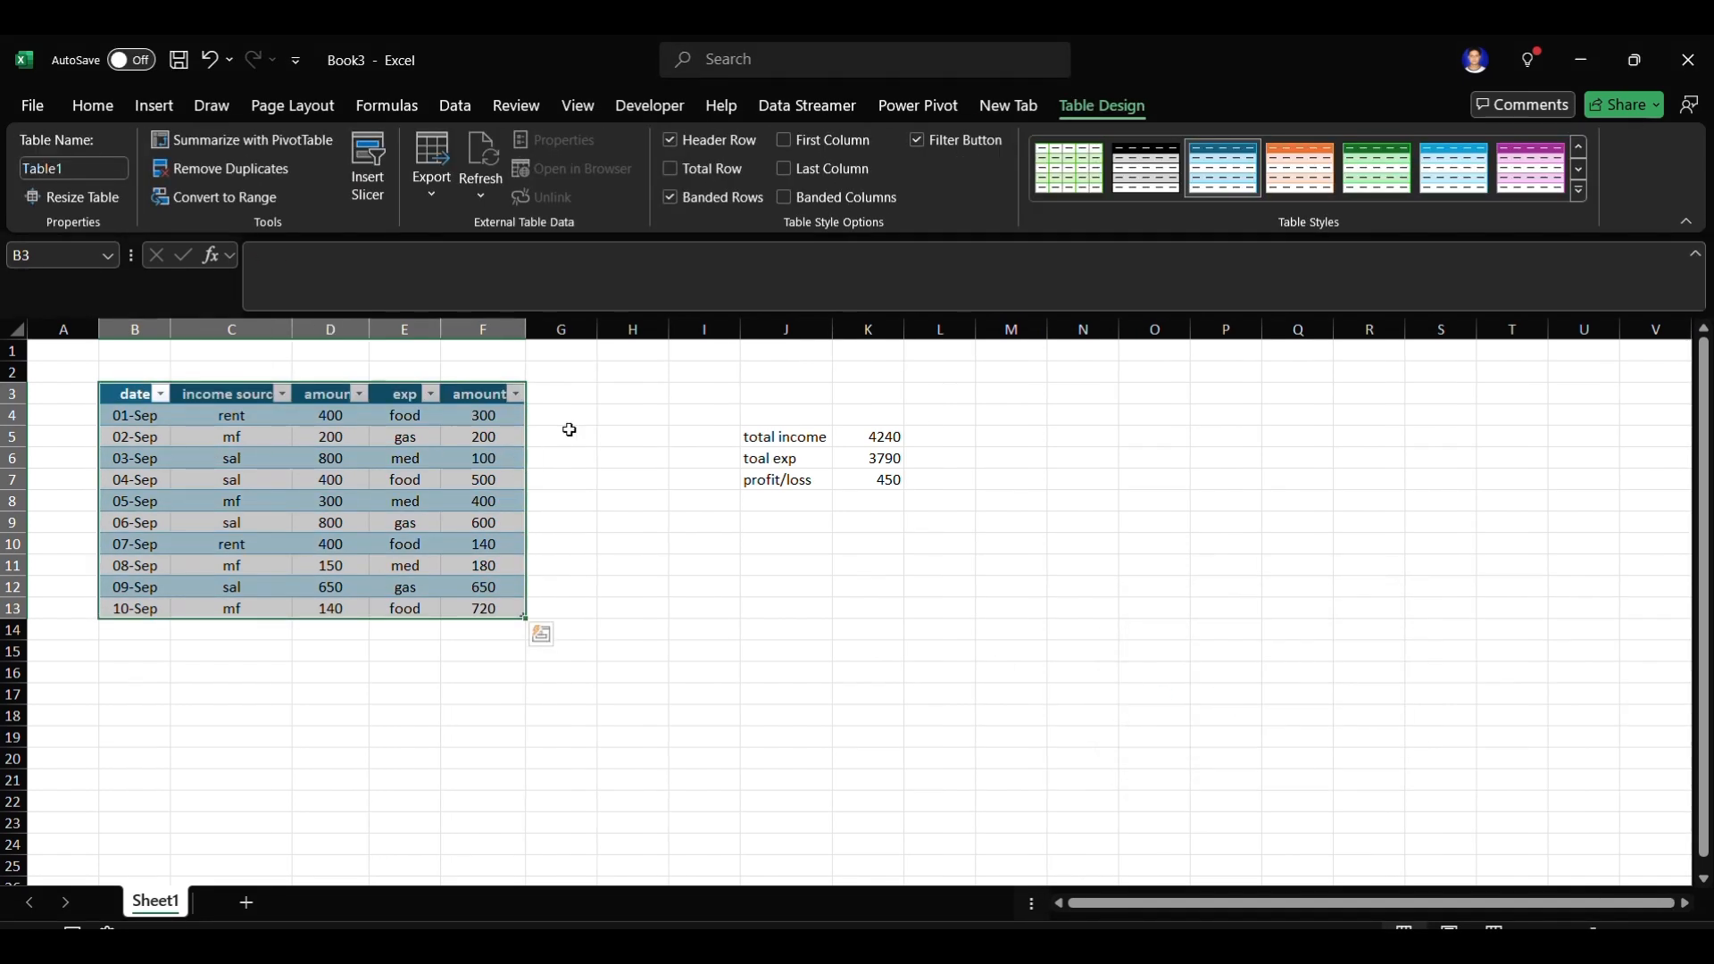
- Try the black and green banded styles on the income and expense table, and reapply the dark blue banded style
click(1146, 168)
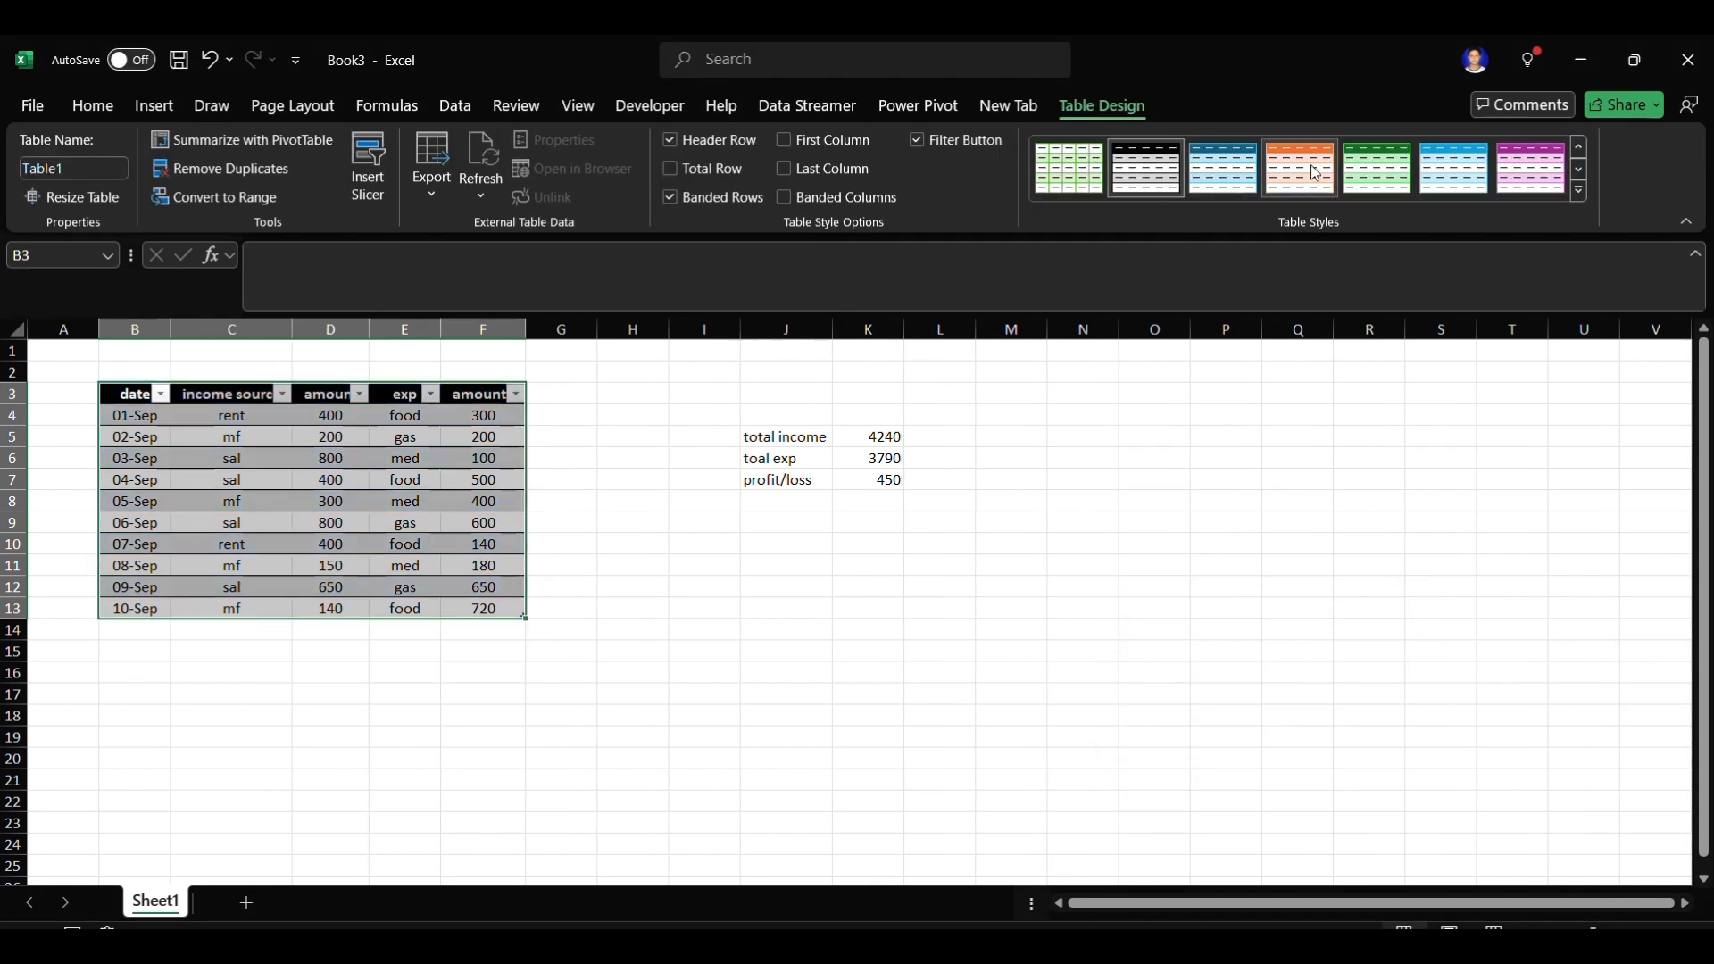
click(1379, 173)
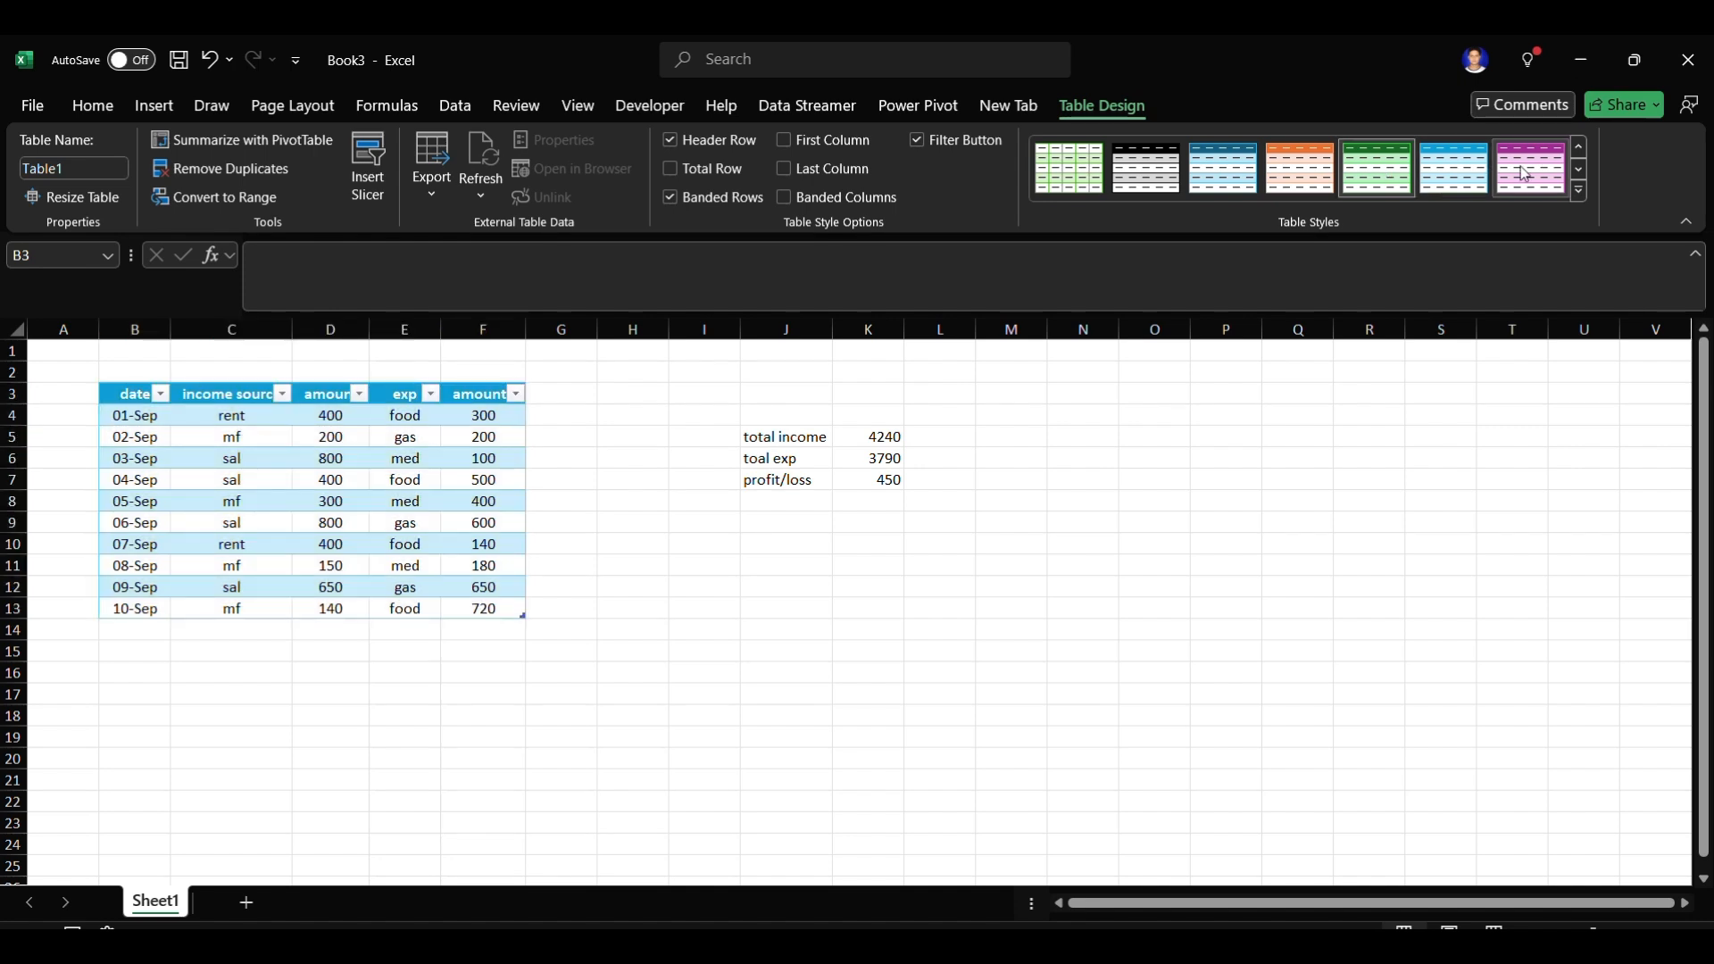
click(1236, 183)
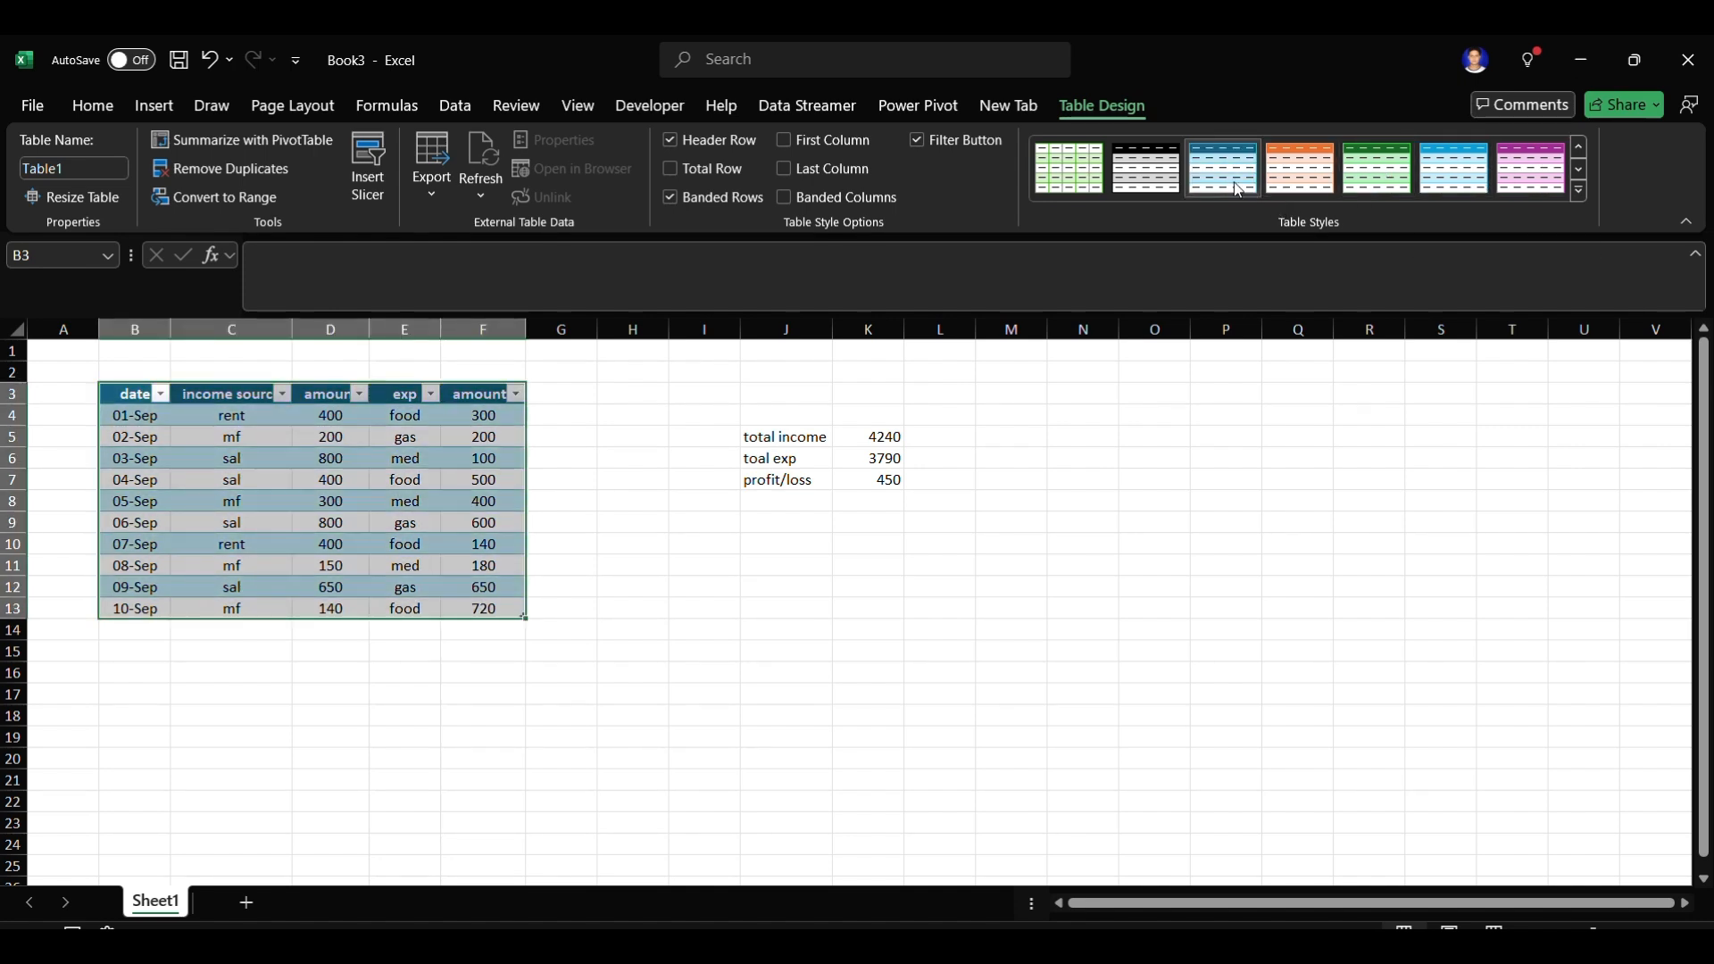
click(632, 499)
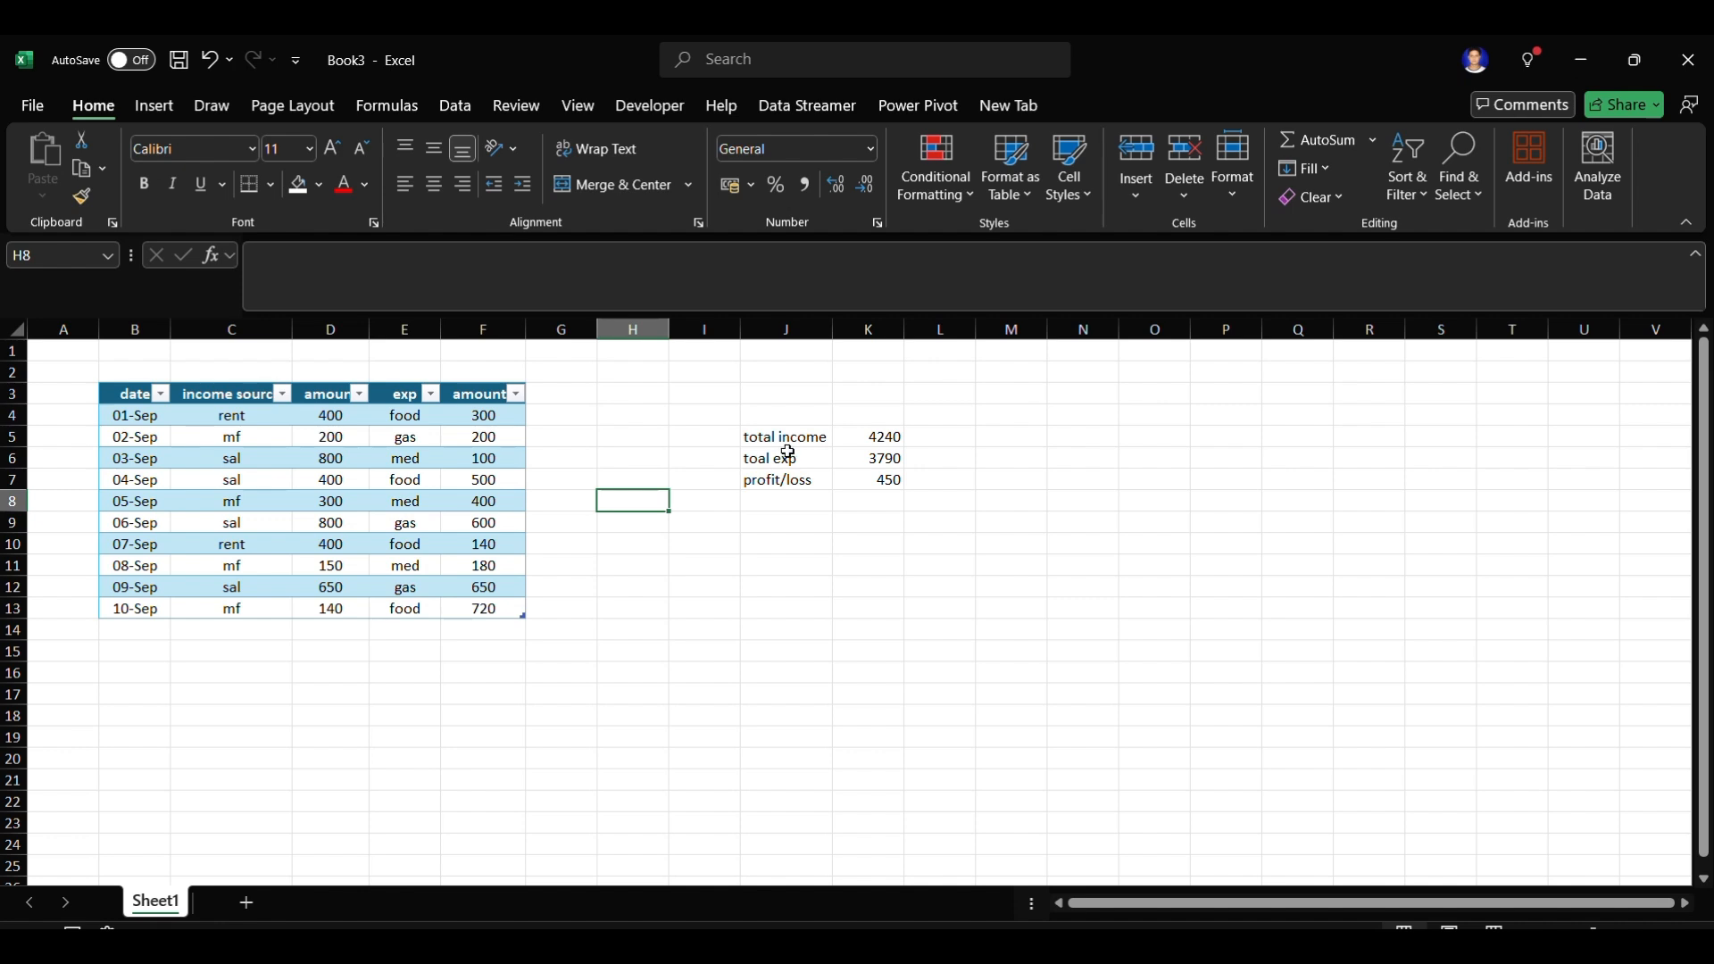
- Fill the summary range J5:K7 with light green and make its labels in J5:J7 bold
drag(772, 438, 902, 482)
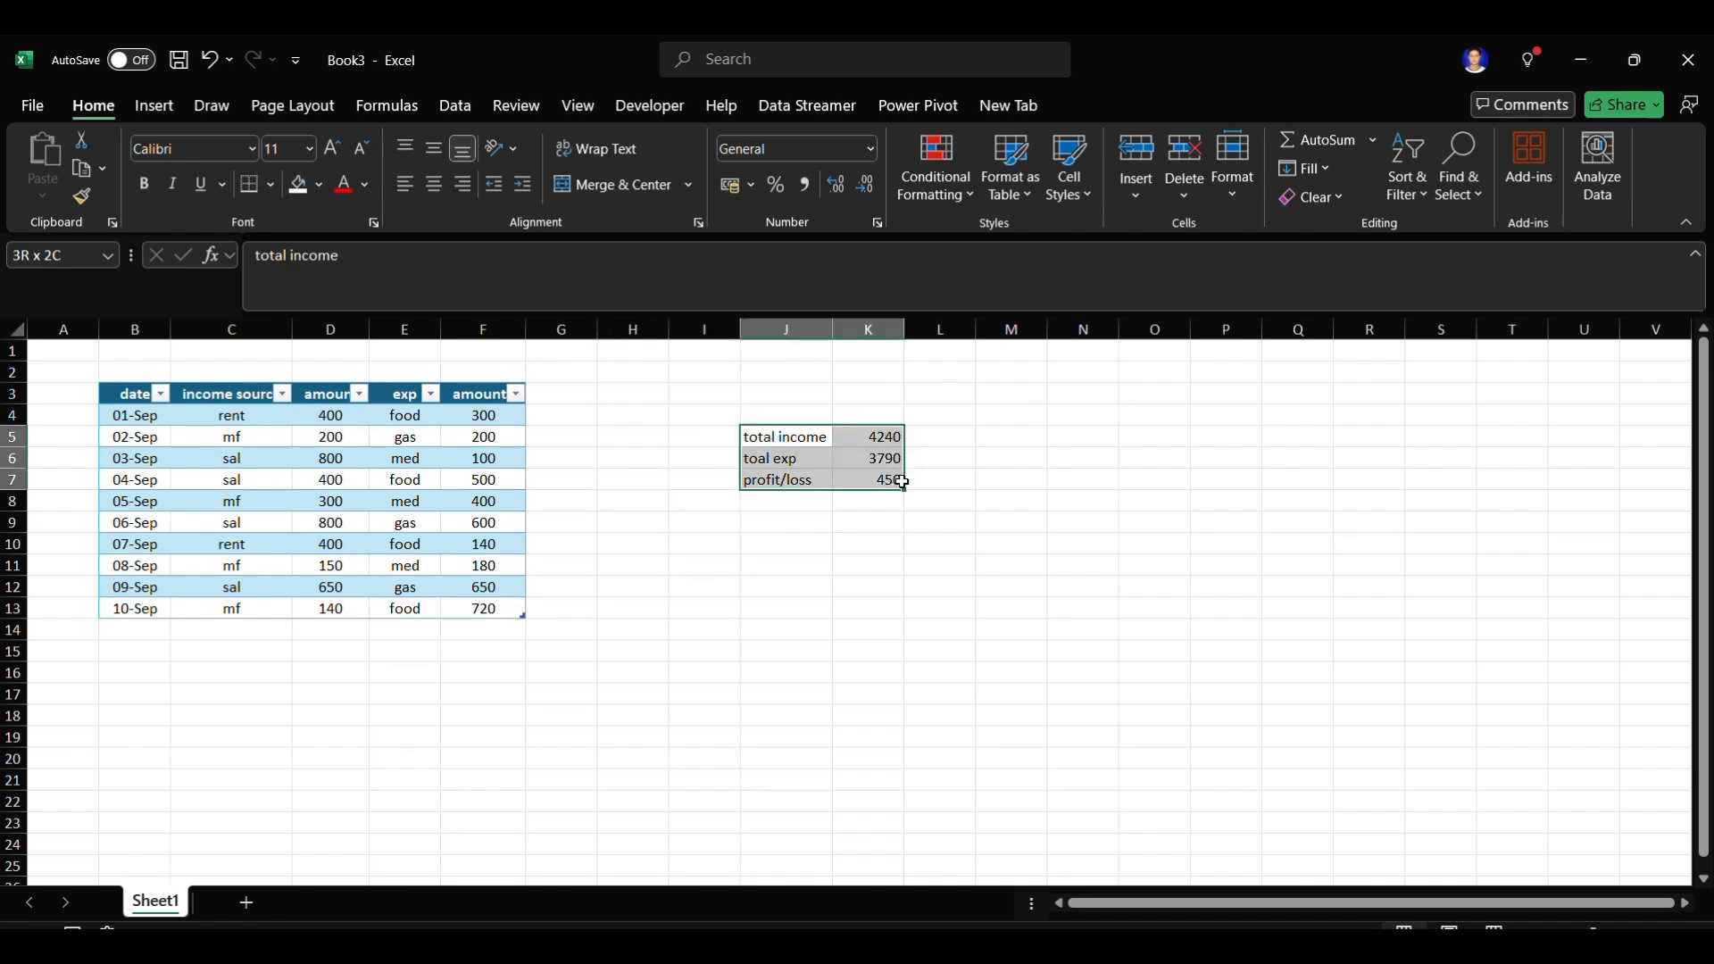
click(319, 184)
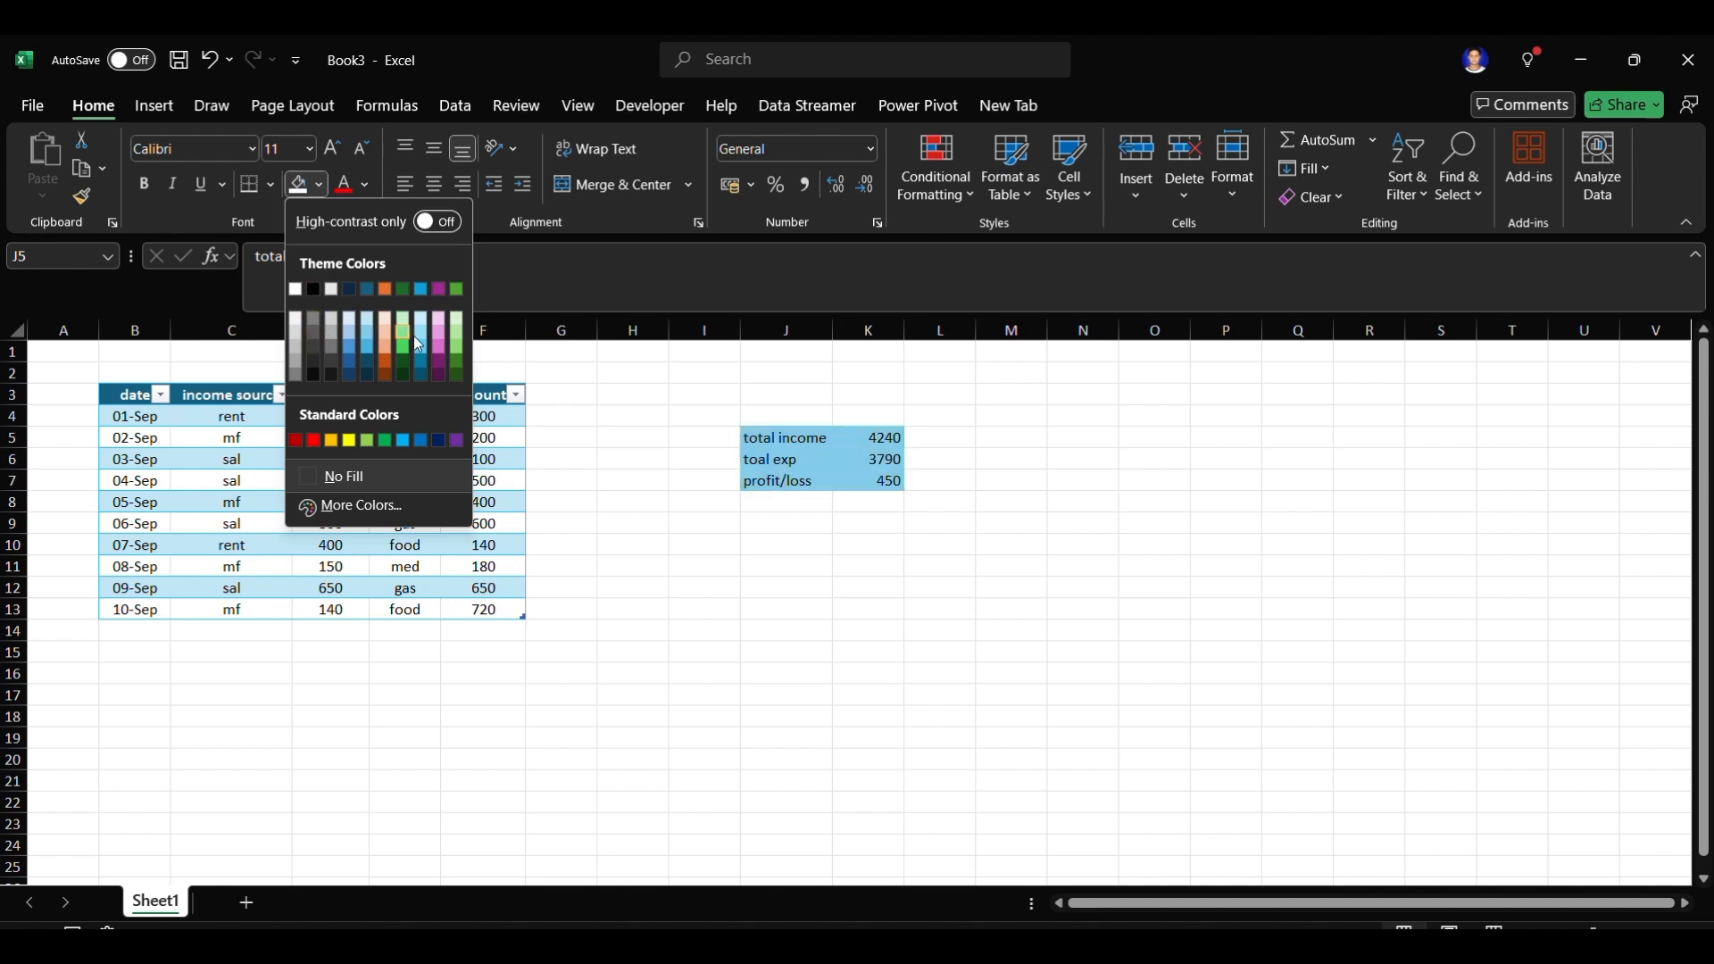
click(457, 350)
click(637, 479)
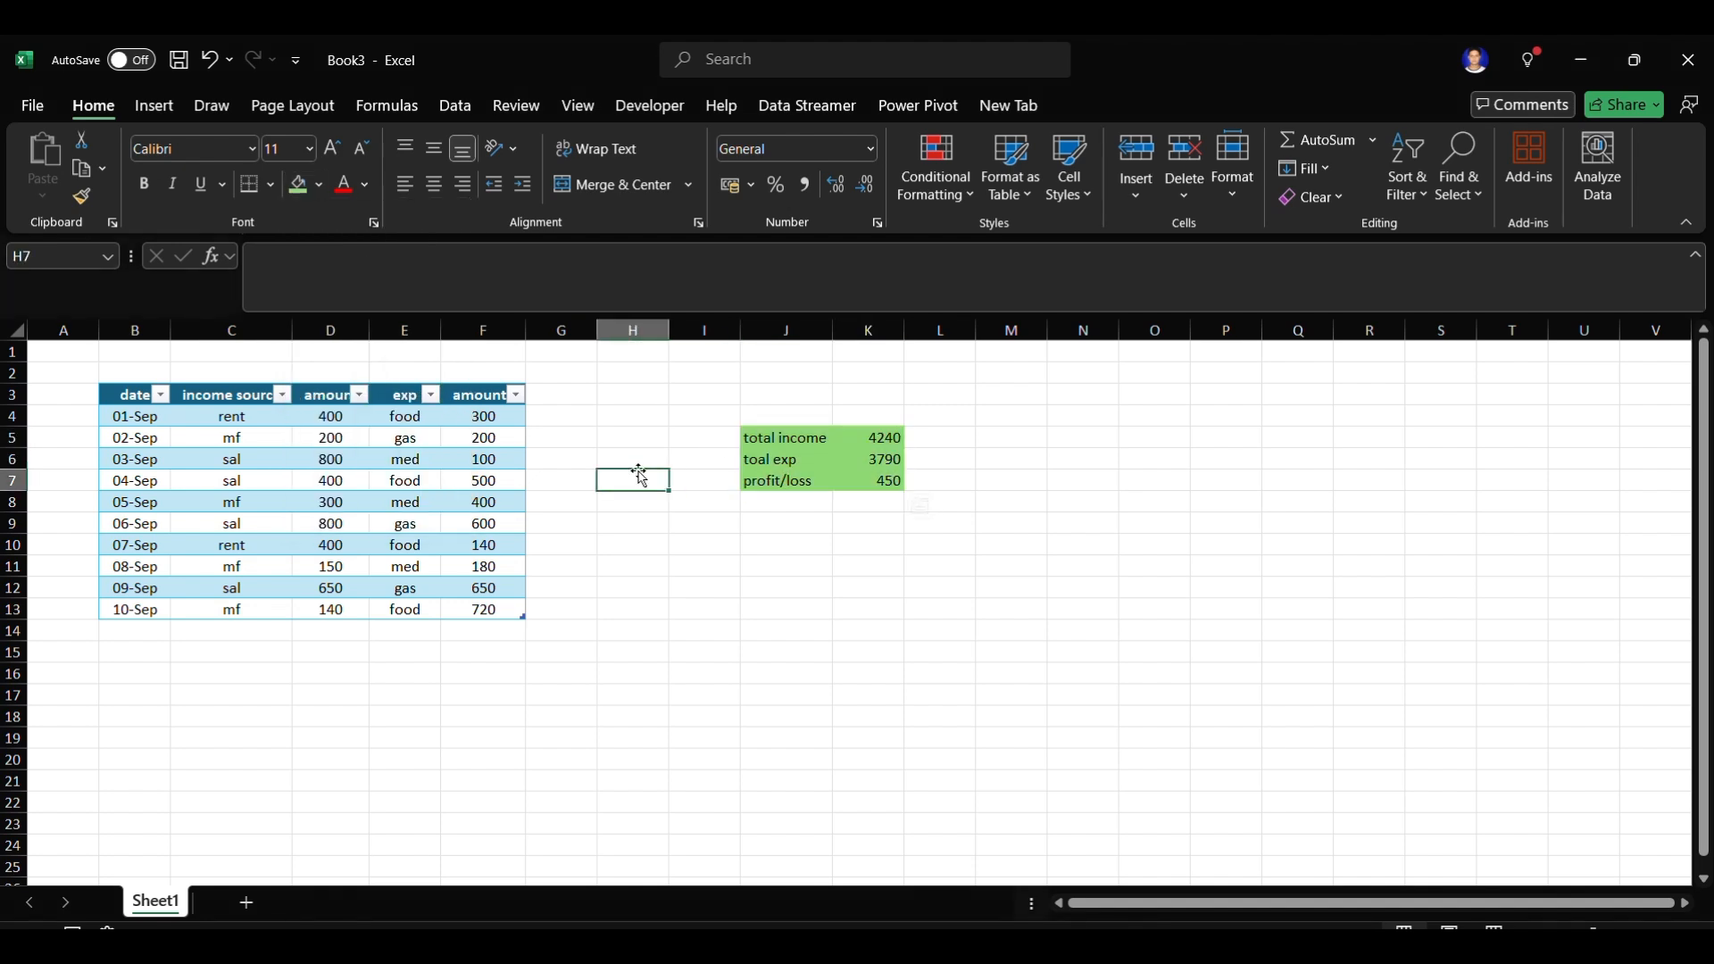
drag(793, 440, 806, 483)
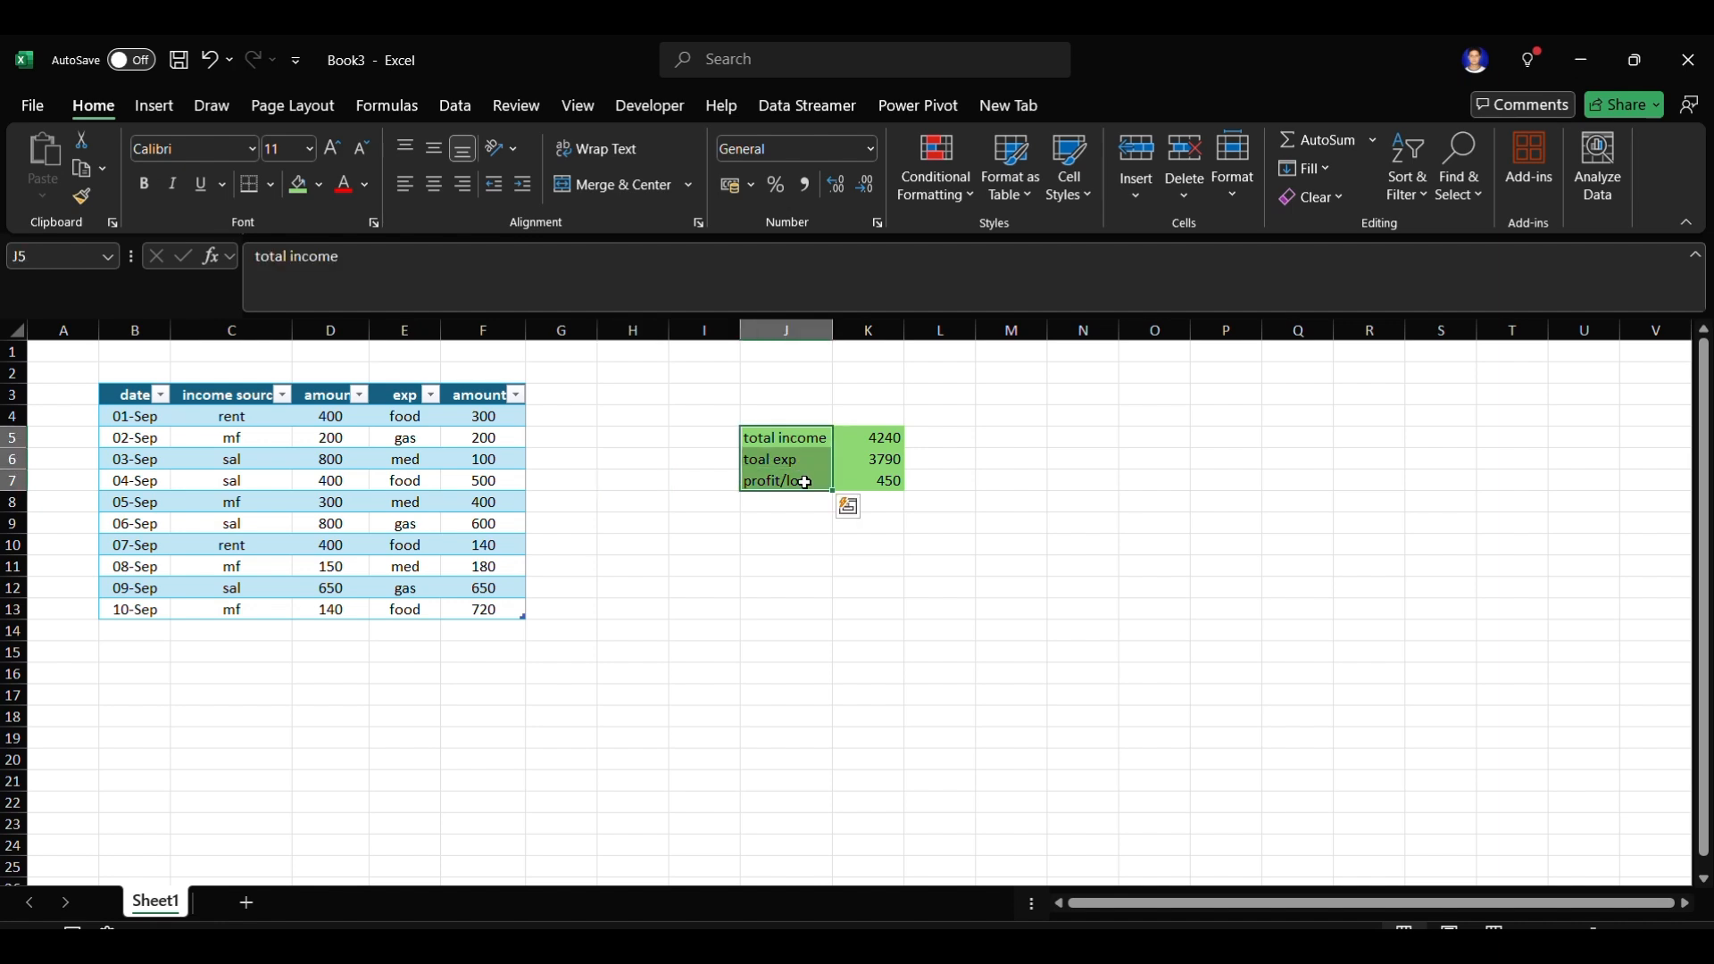
key(ctrl+b)
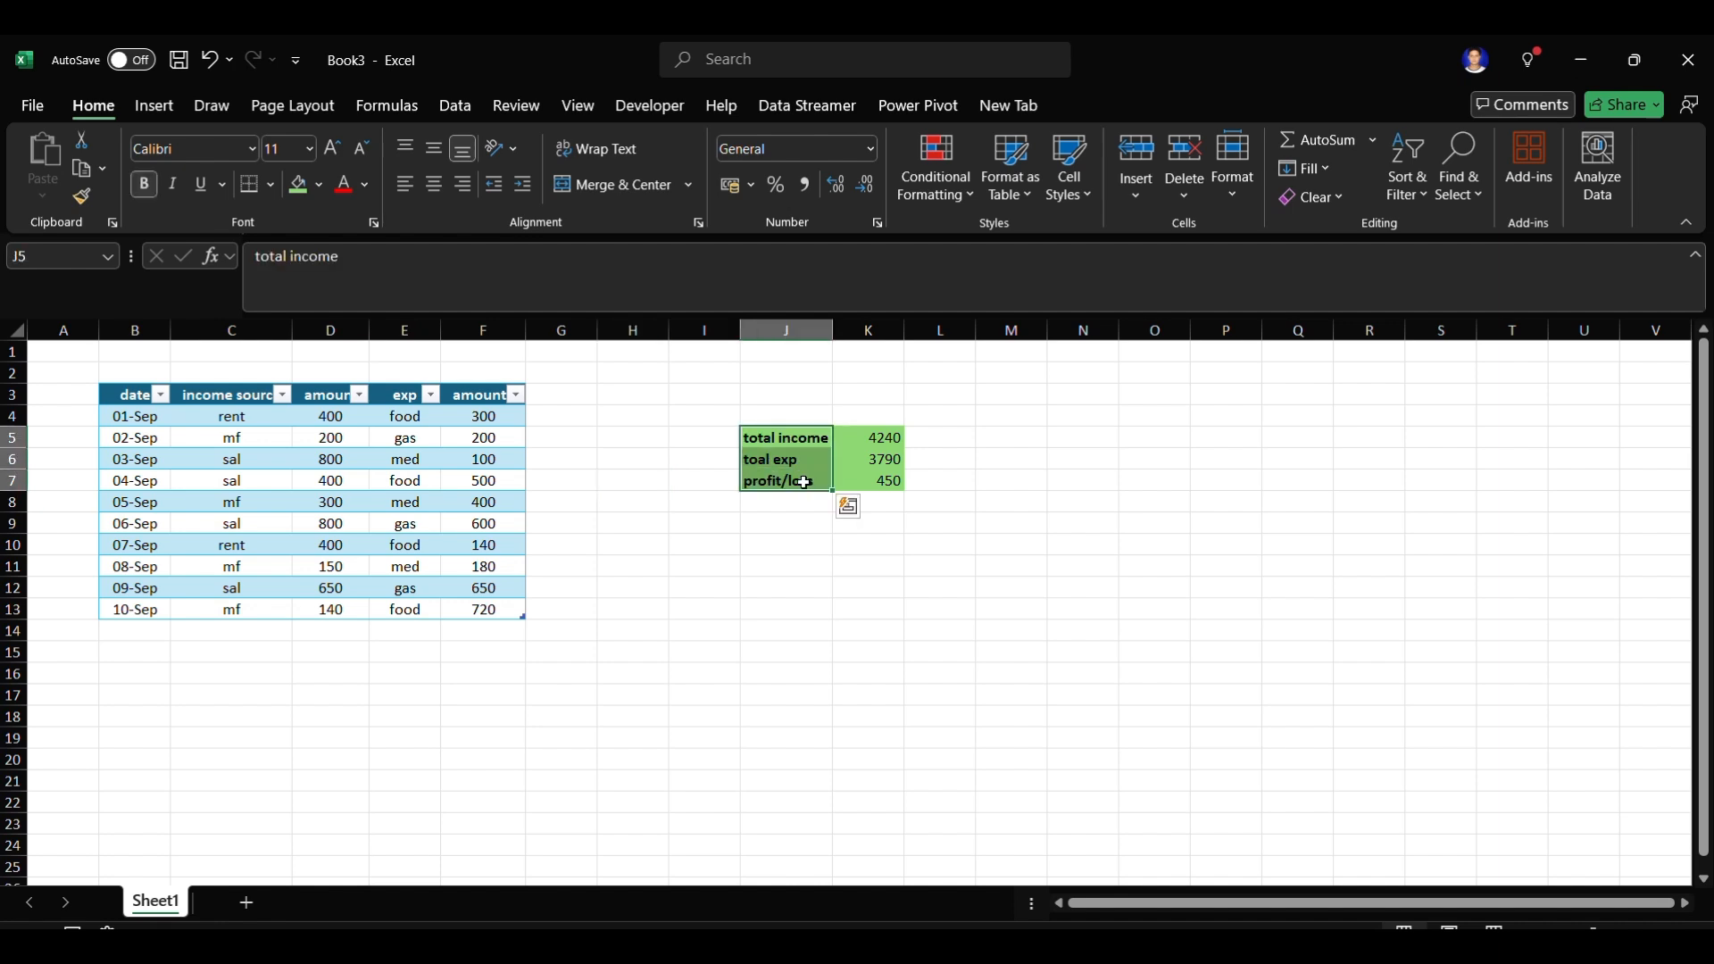
click(764, 587)
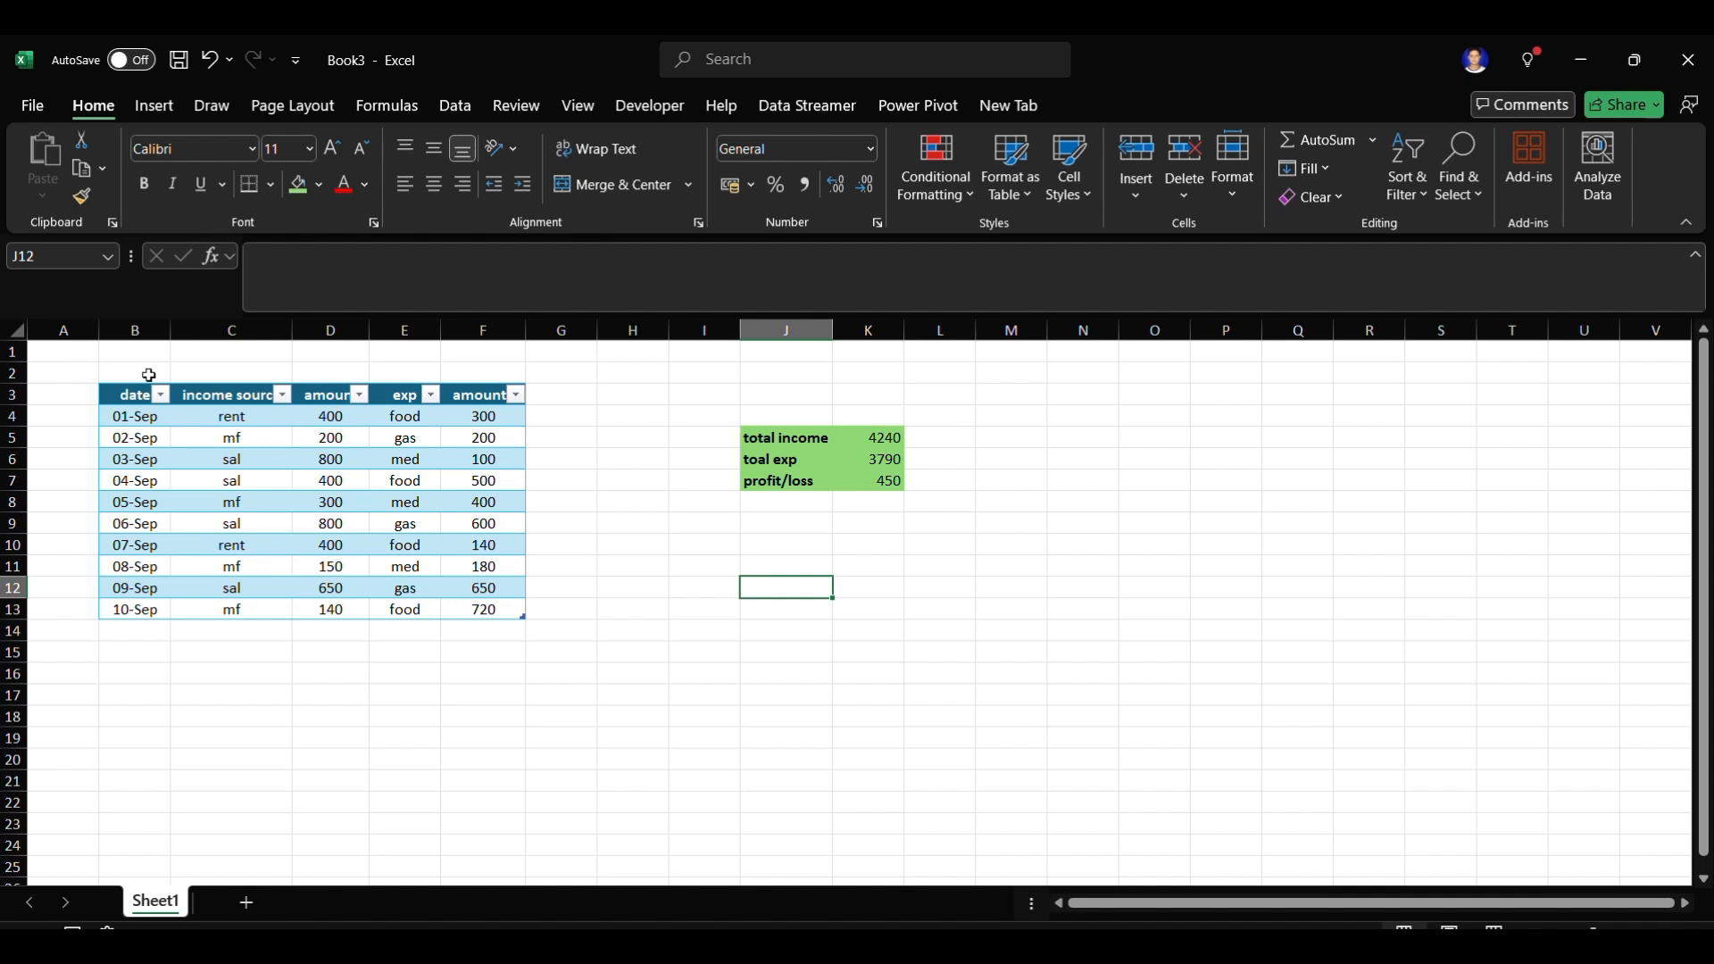
- Enter the title "basic data" in C2, directly above the income and expense table
click(215, 373)
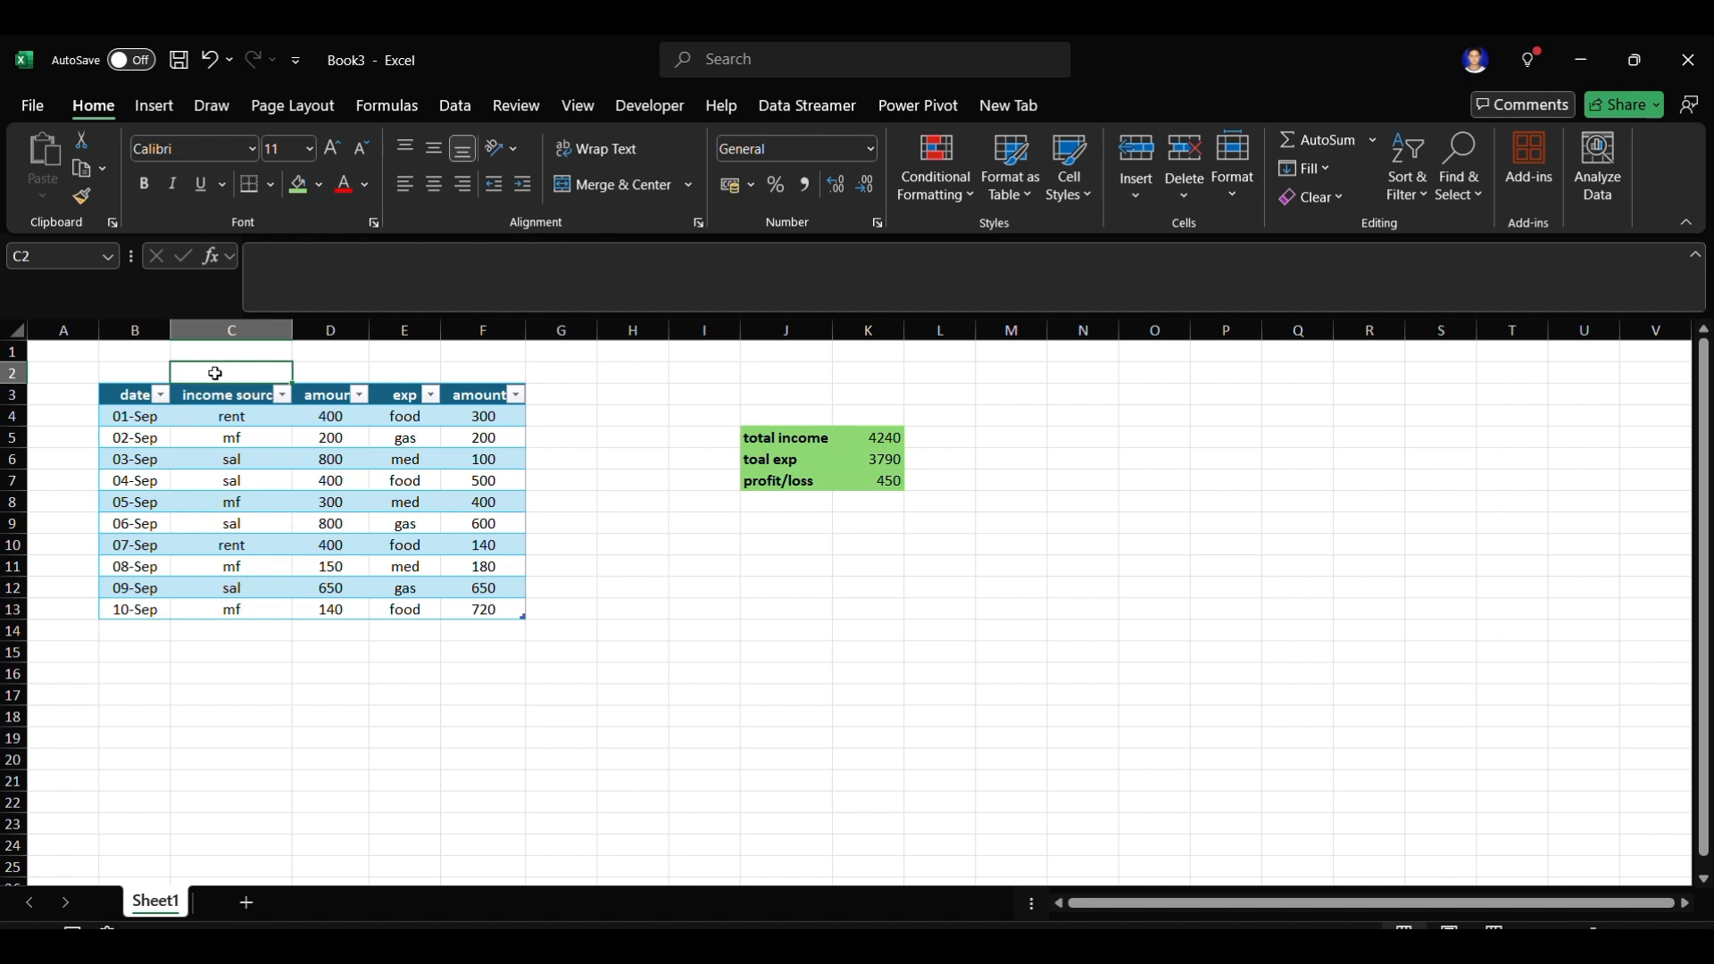
text(exp tr)
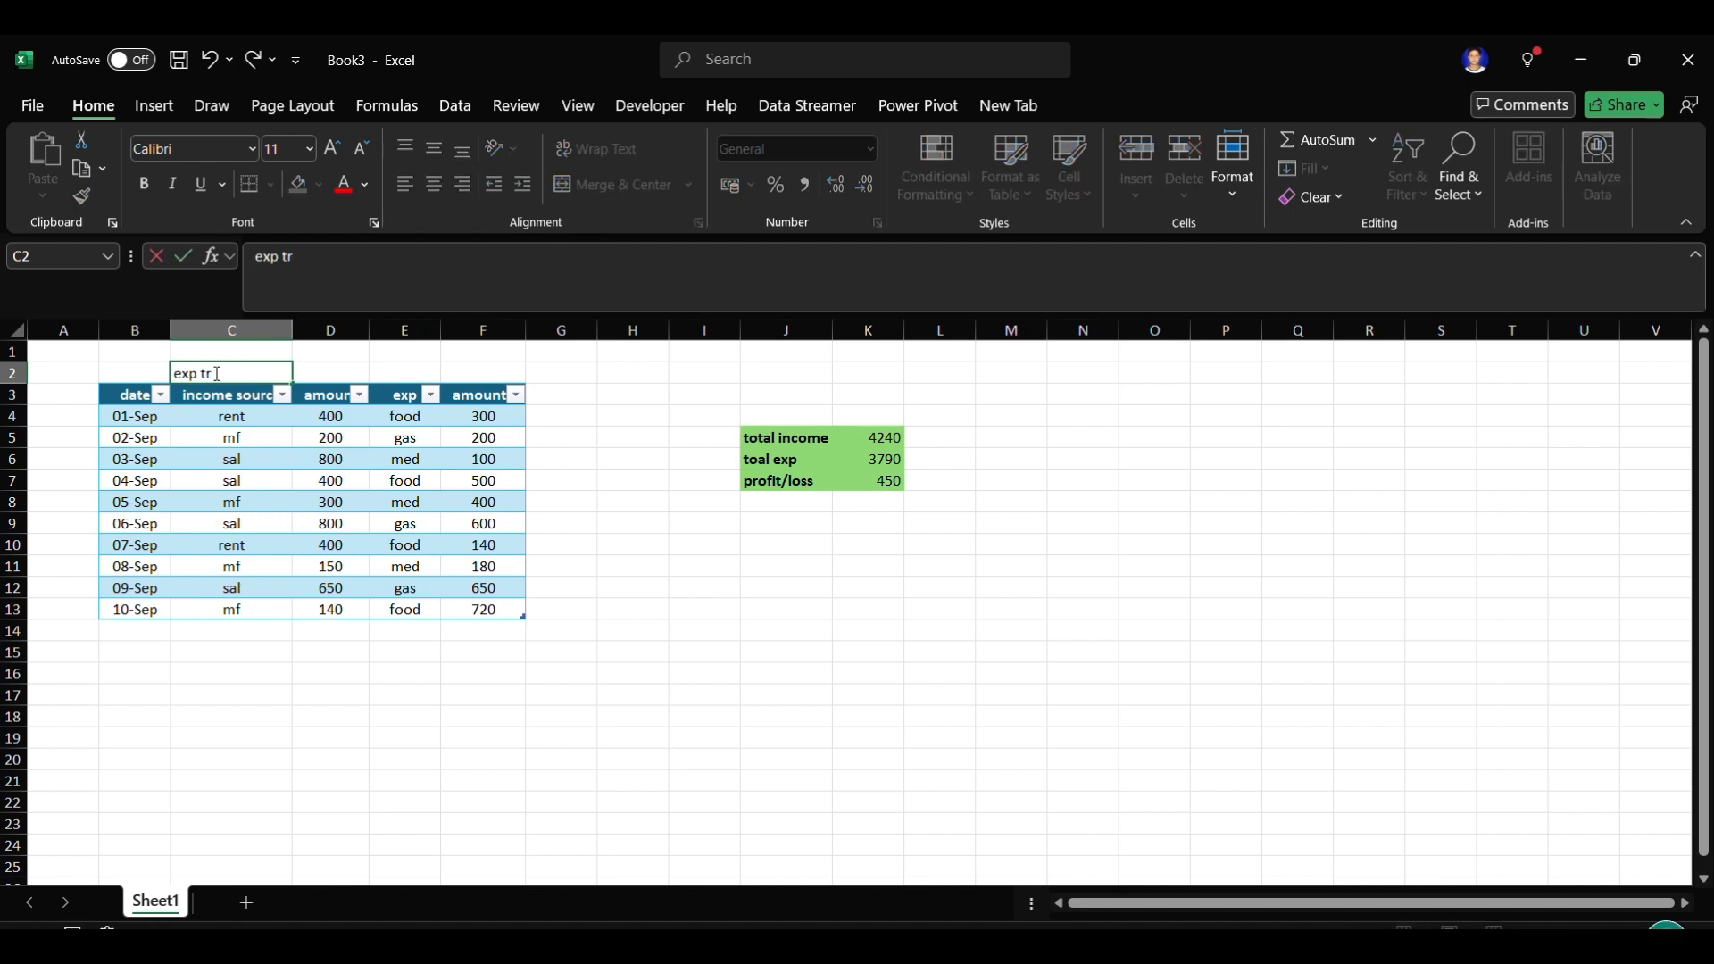
text(a)
key(BackSpace)
key(BackSpace)
key(BackSpace)
key(BackSpace)
key(BackSpace)
key(BackSpace)
key(BackSpace)
text(basic data)
- Merge and center the title across B2:F2 and increase the height of row 2 to about double
drag(126, 375, 461, 373)
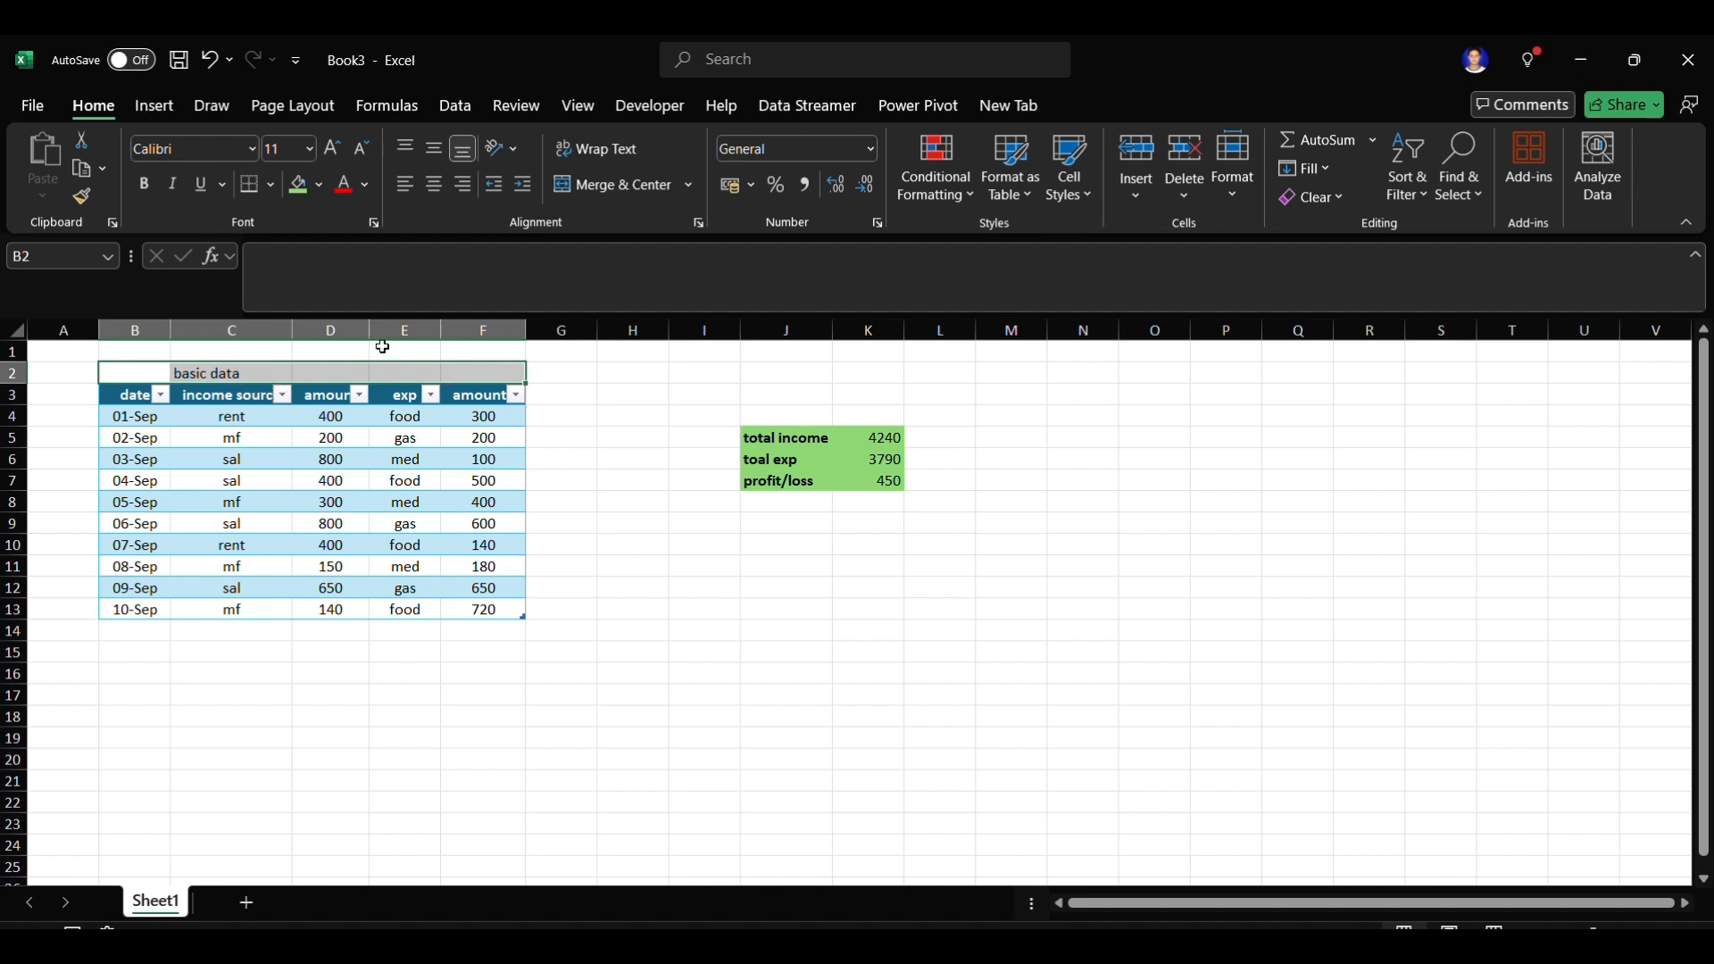
click(622, 185)
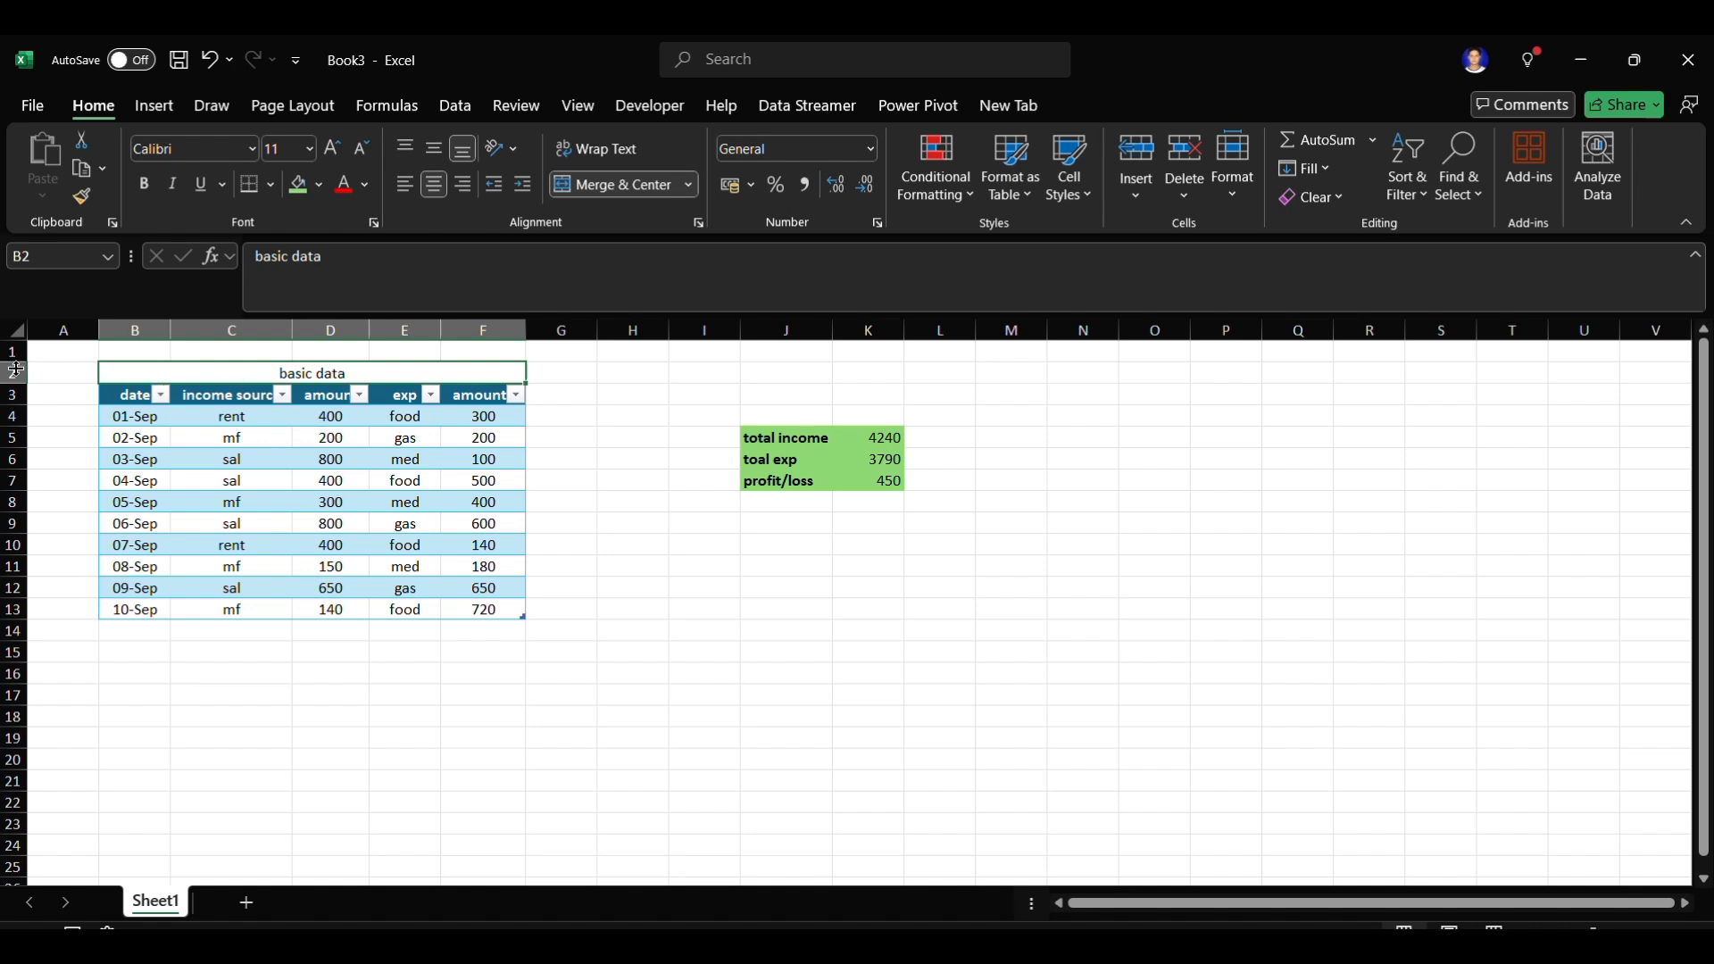
drag(16, 367, 29, 404)
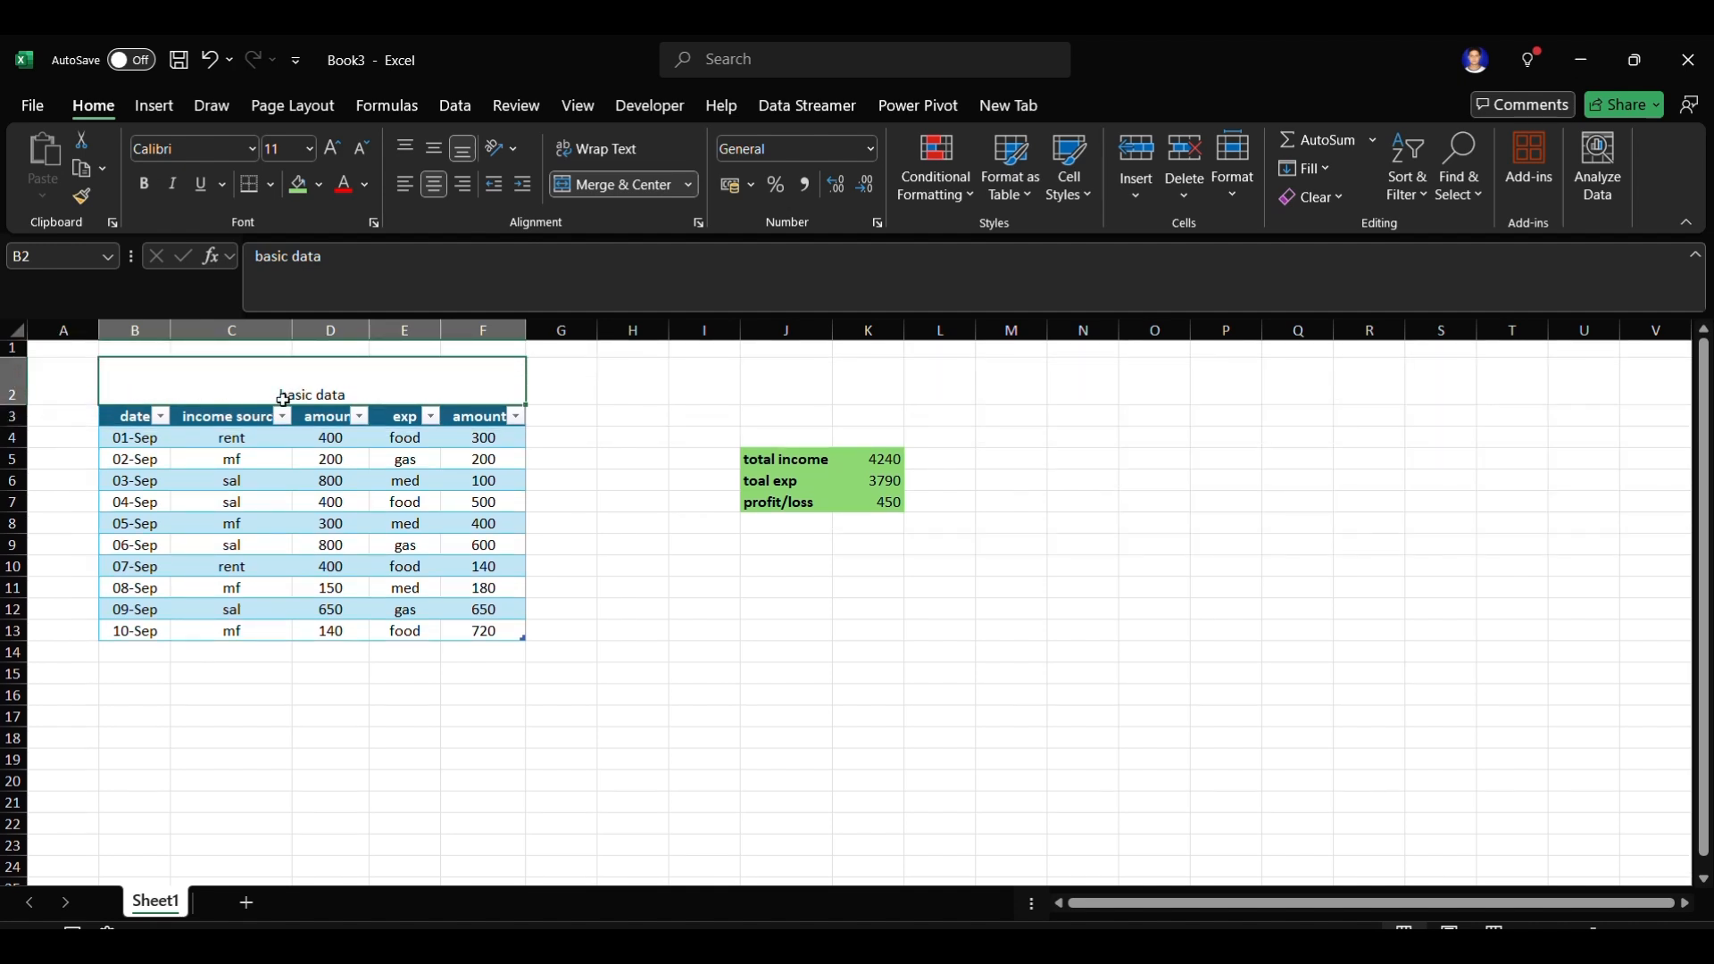
- Format the title text "basic data" in Bernard MT Condensed at size 22
double_click(313, 385)
drag(280, 394, 339, 391)
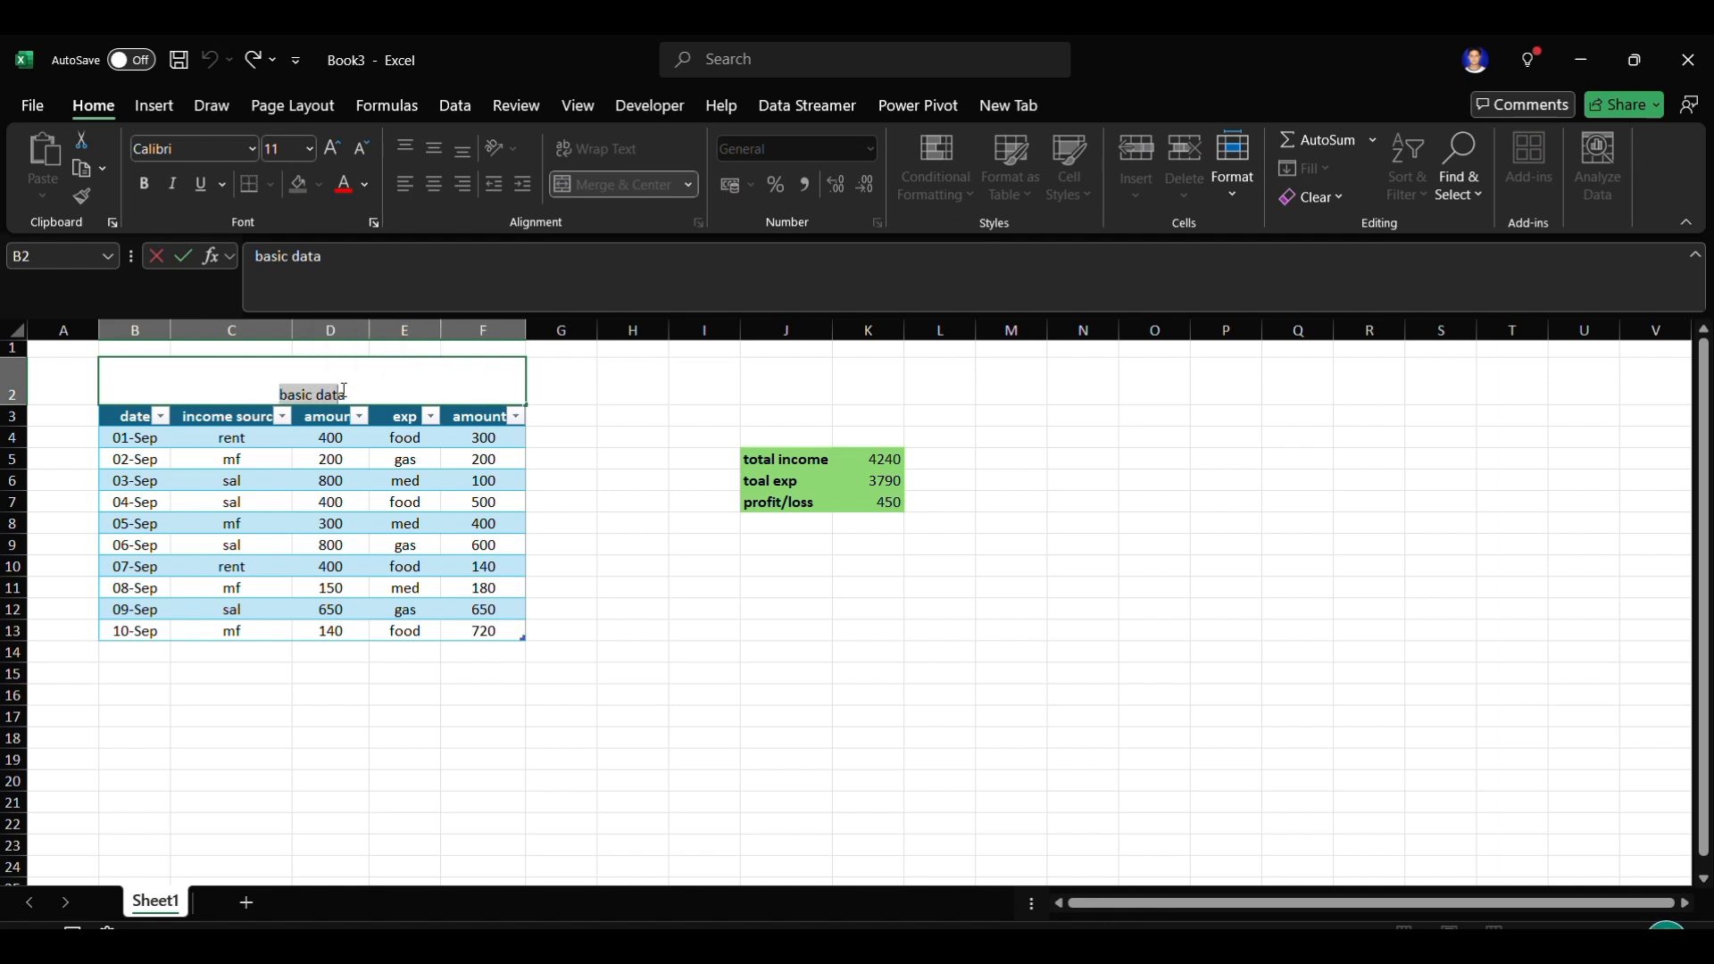
click(309, 149)
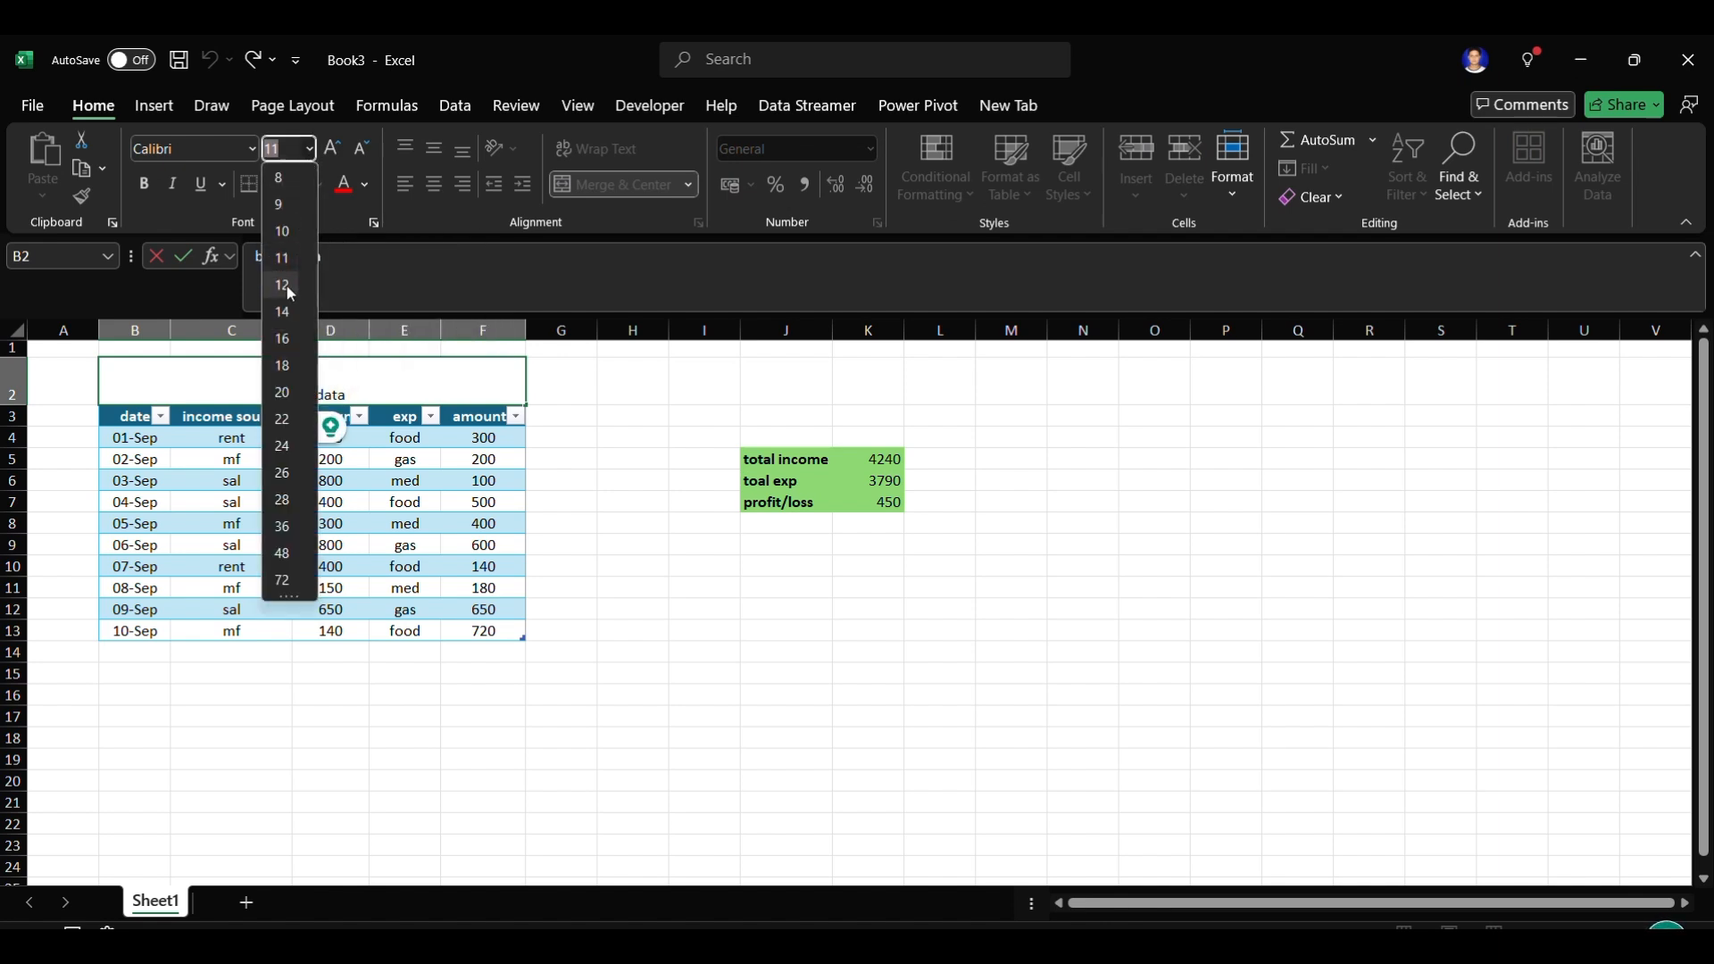
click(299, 427)
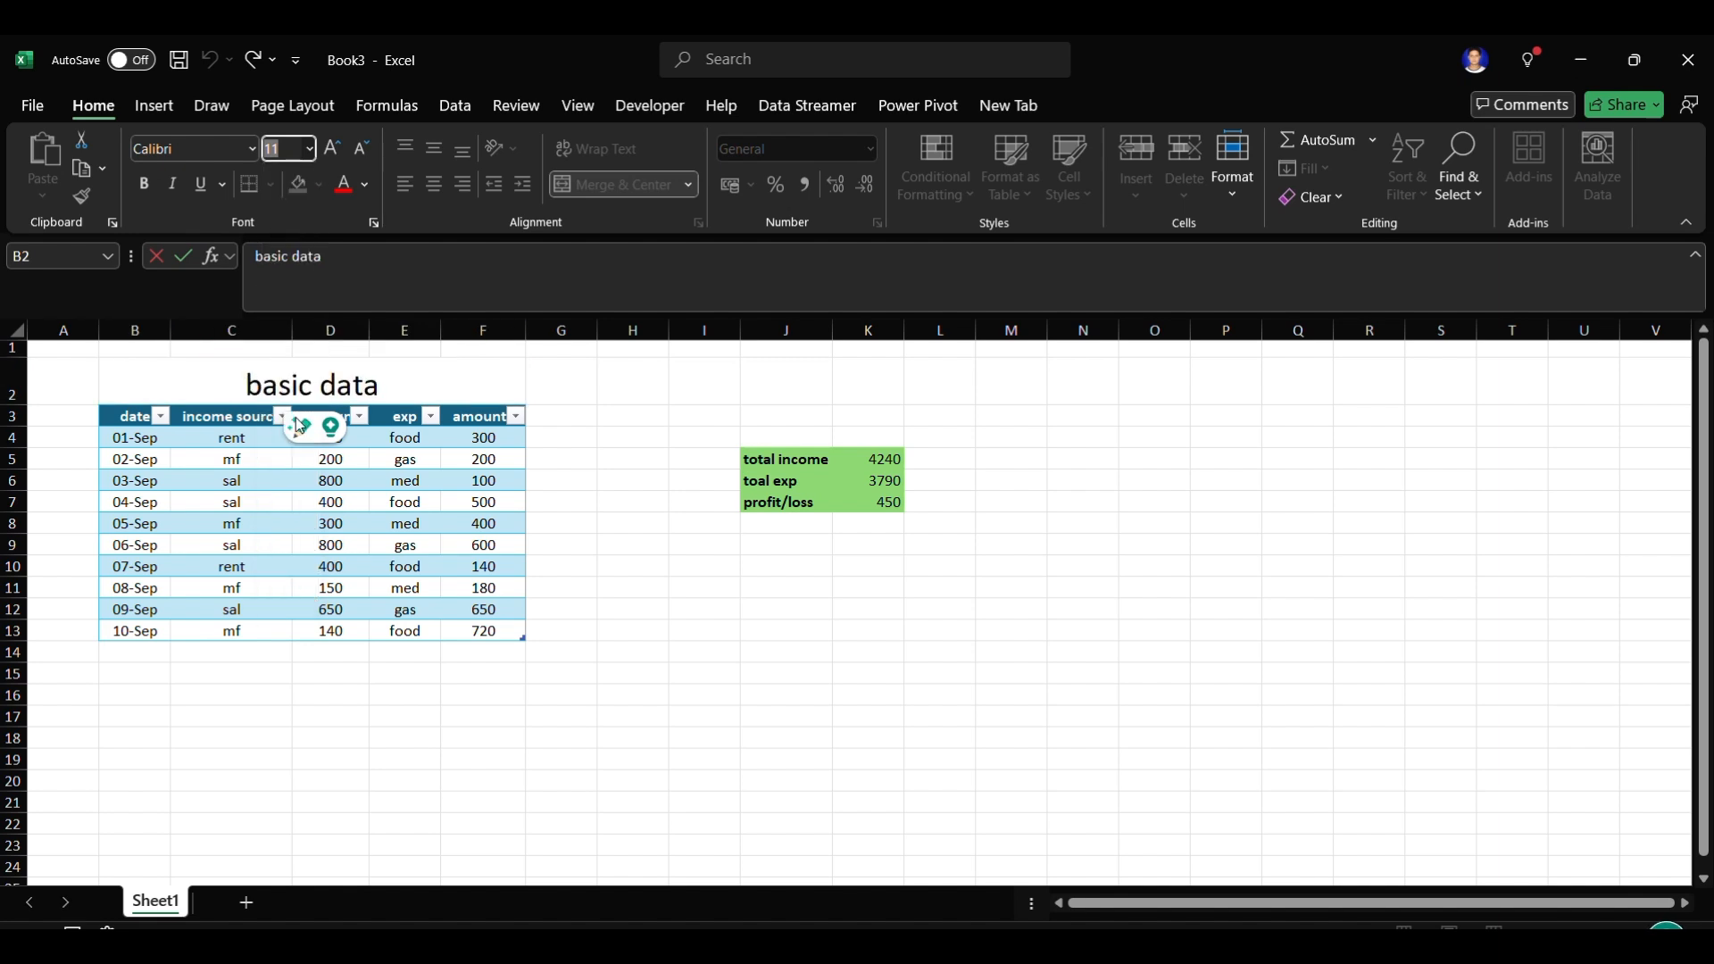
click(252, 149)
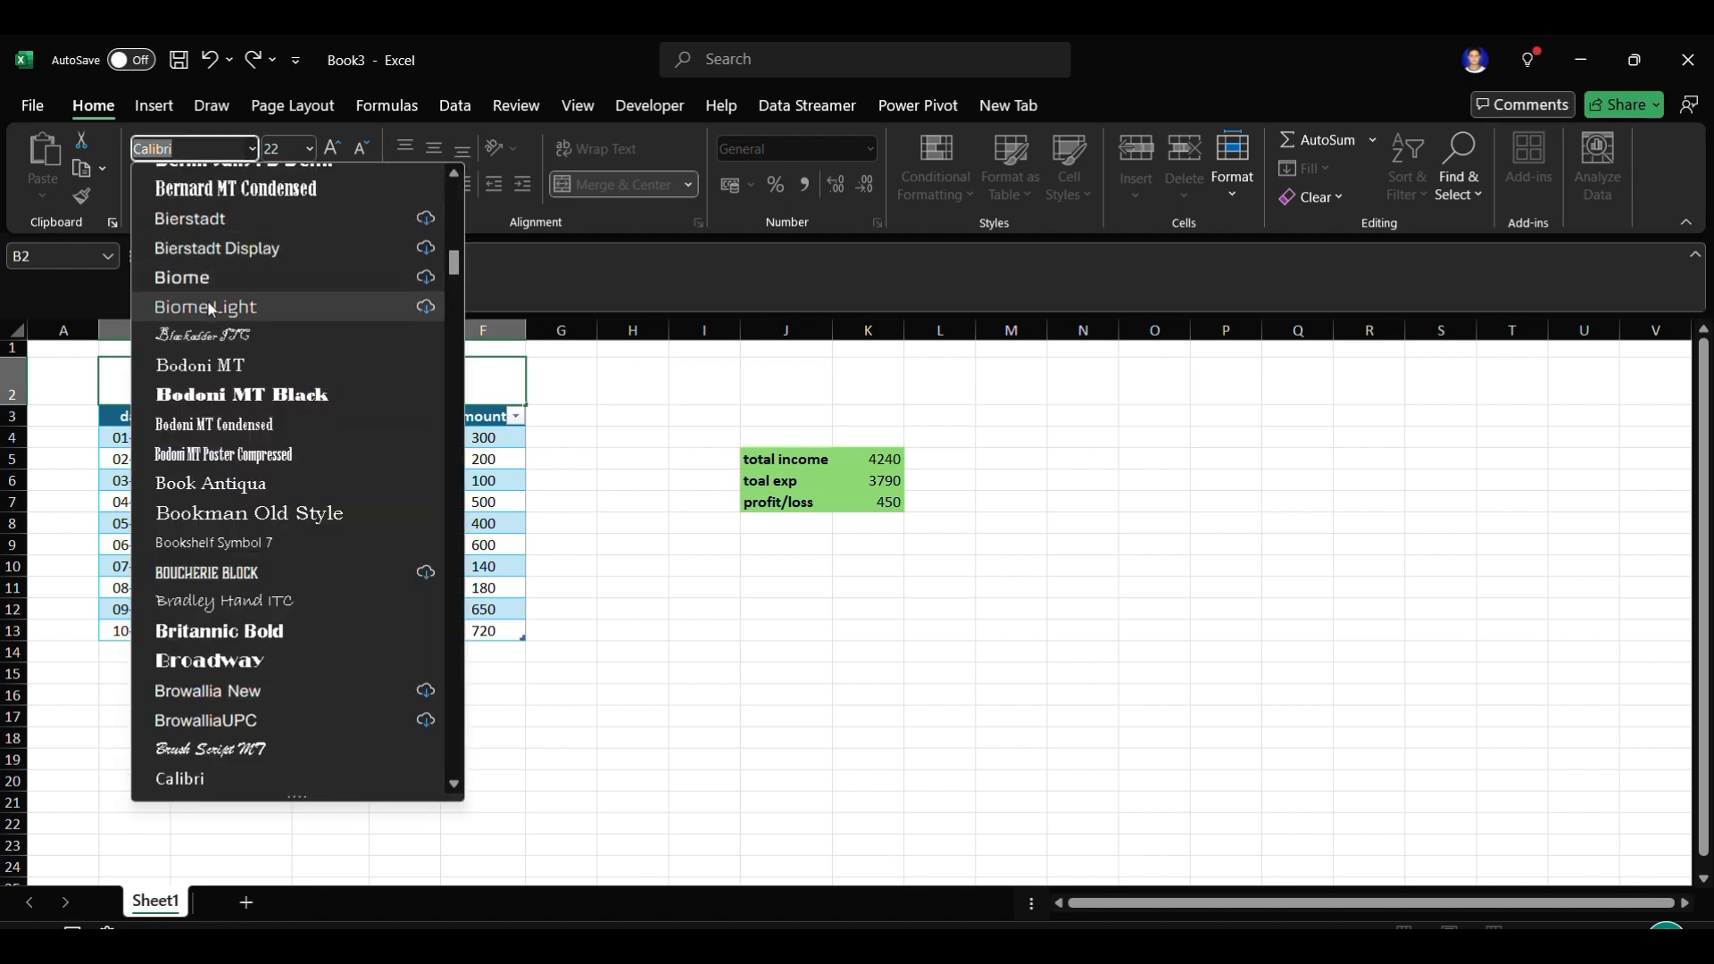
click(253, 188)
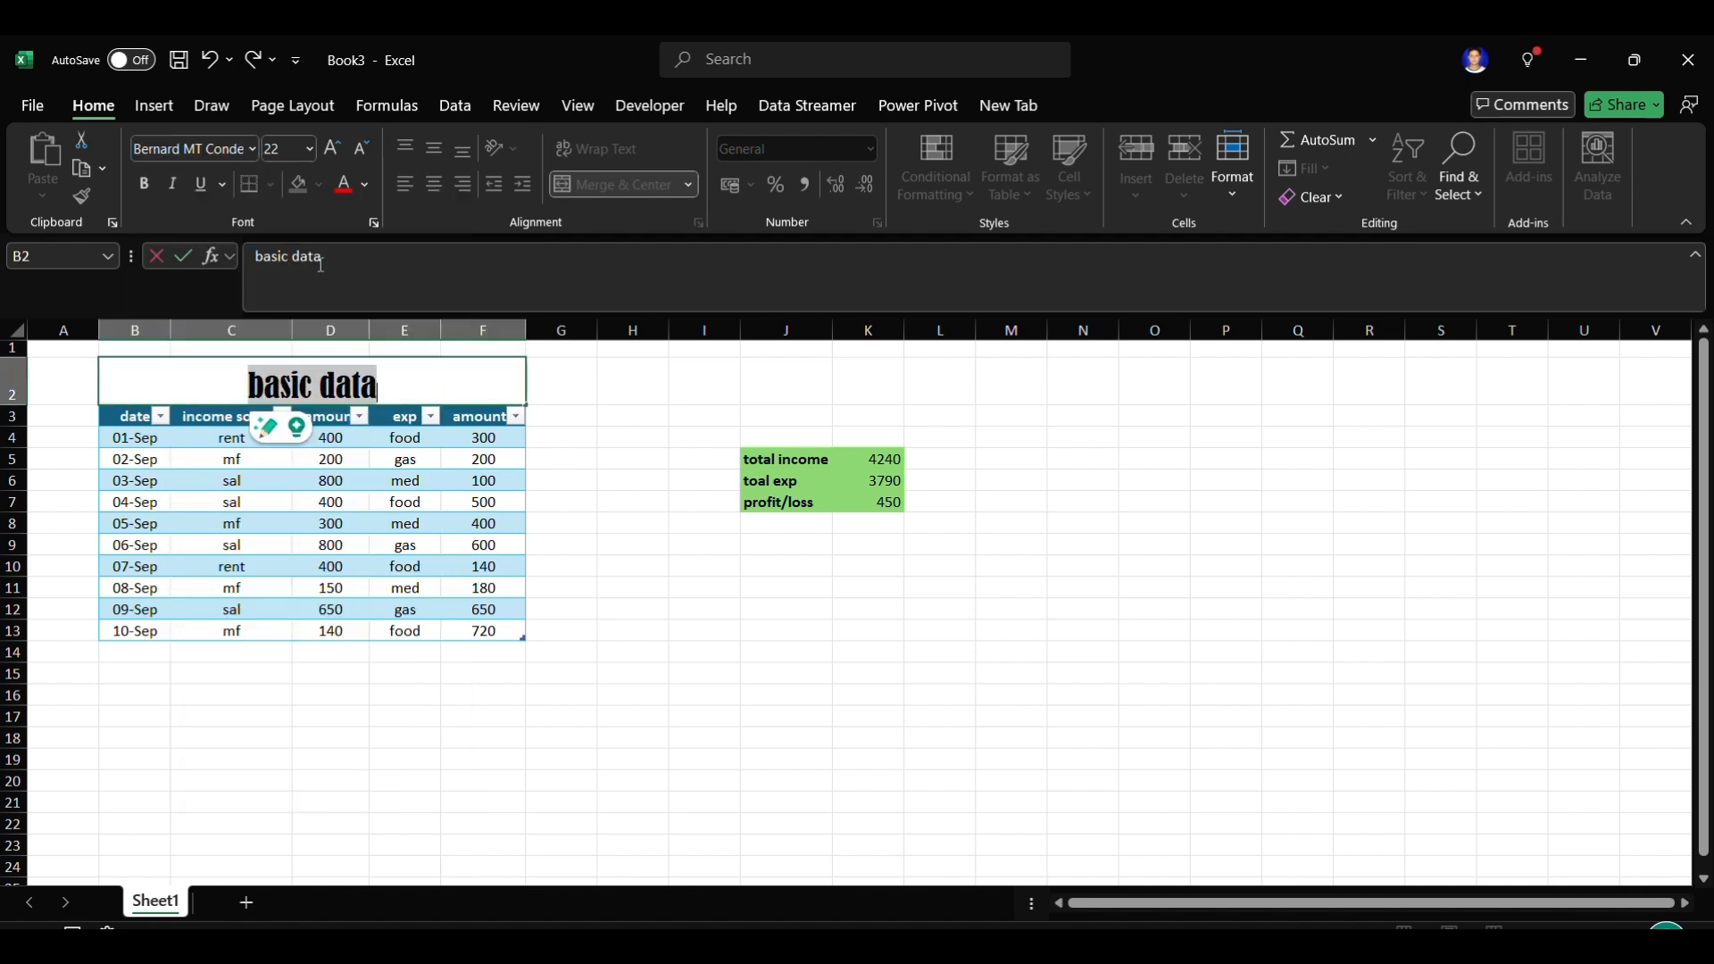
click(618, 374)
- Fill the merged title cell B2:F2 with light blue and make row 1 slightly taller
click(188, 386)
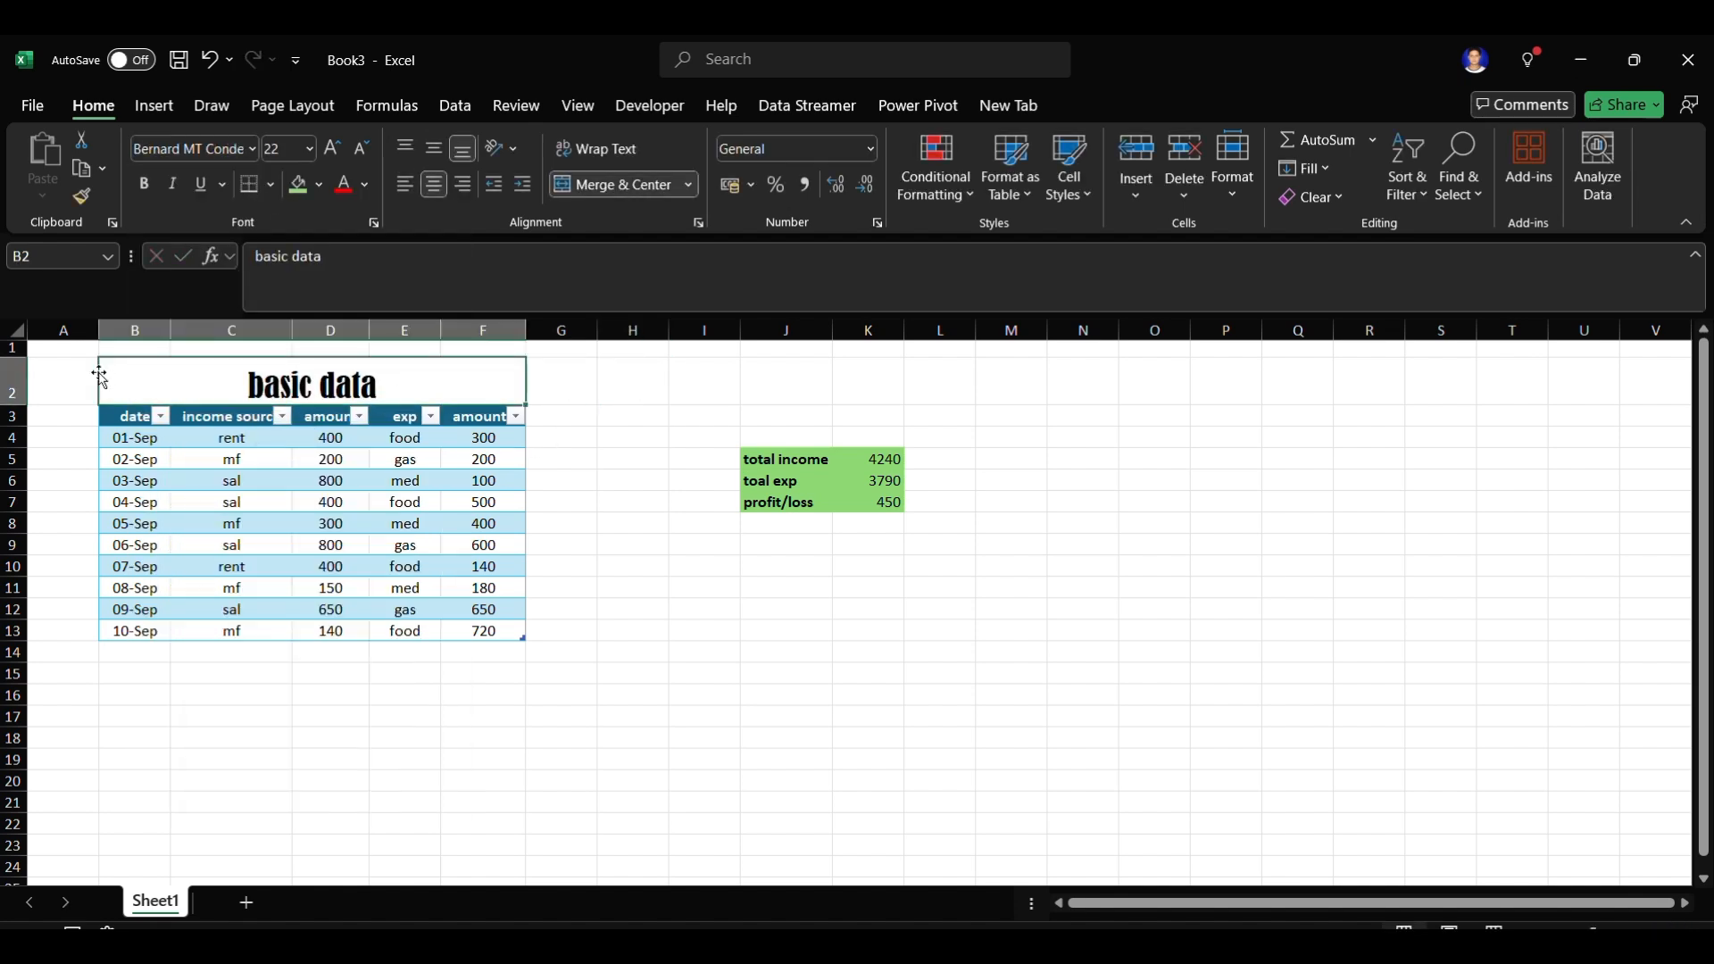
click(15, 382)
click(36, 465)
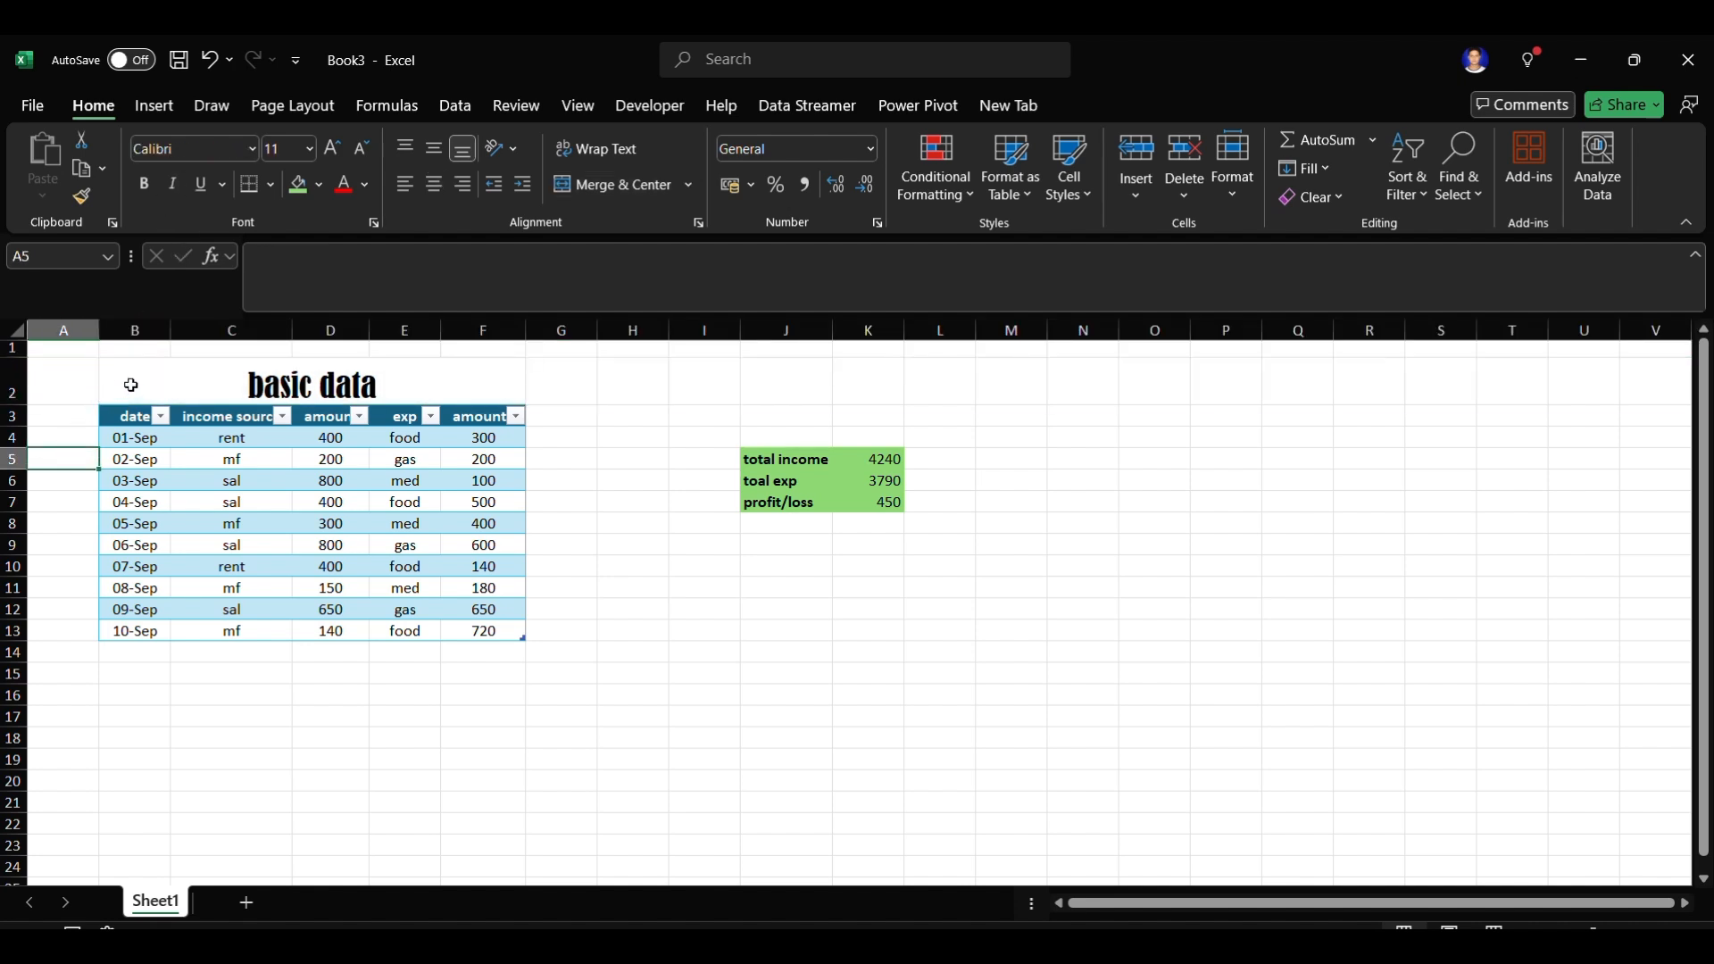
click(125, 388)
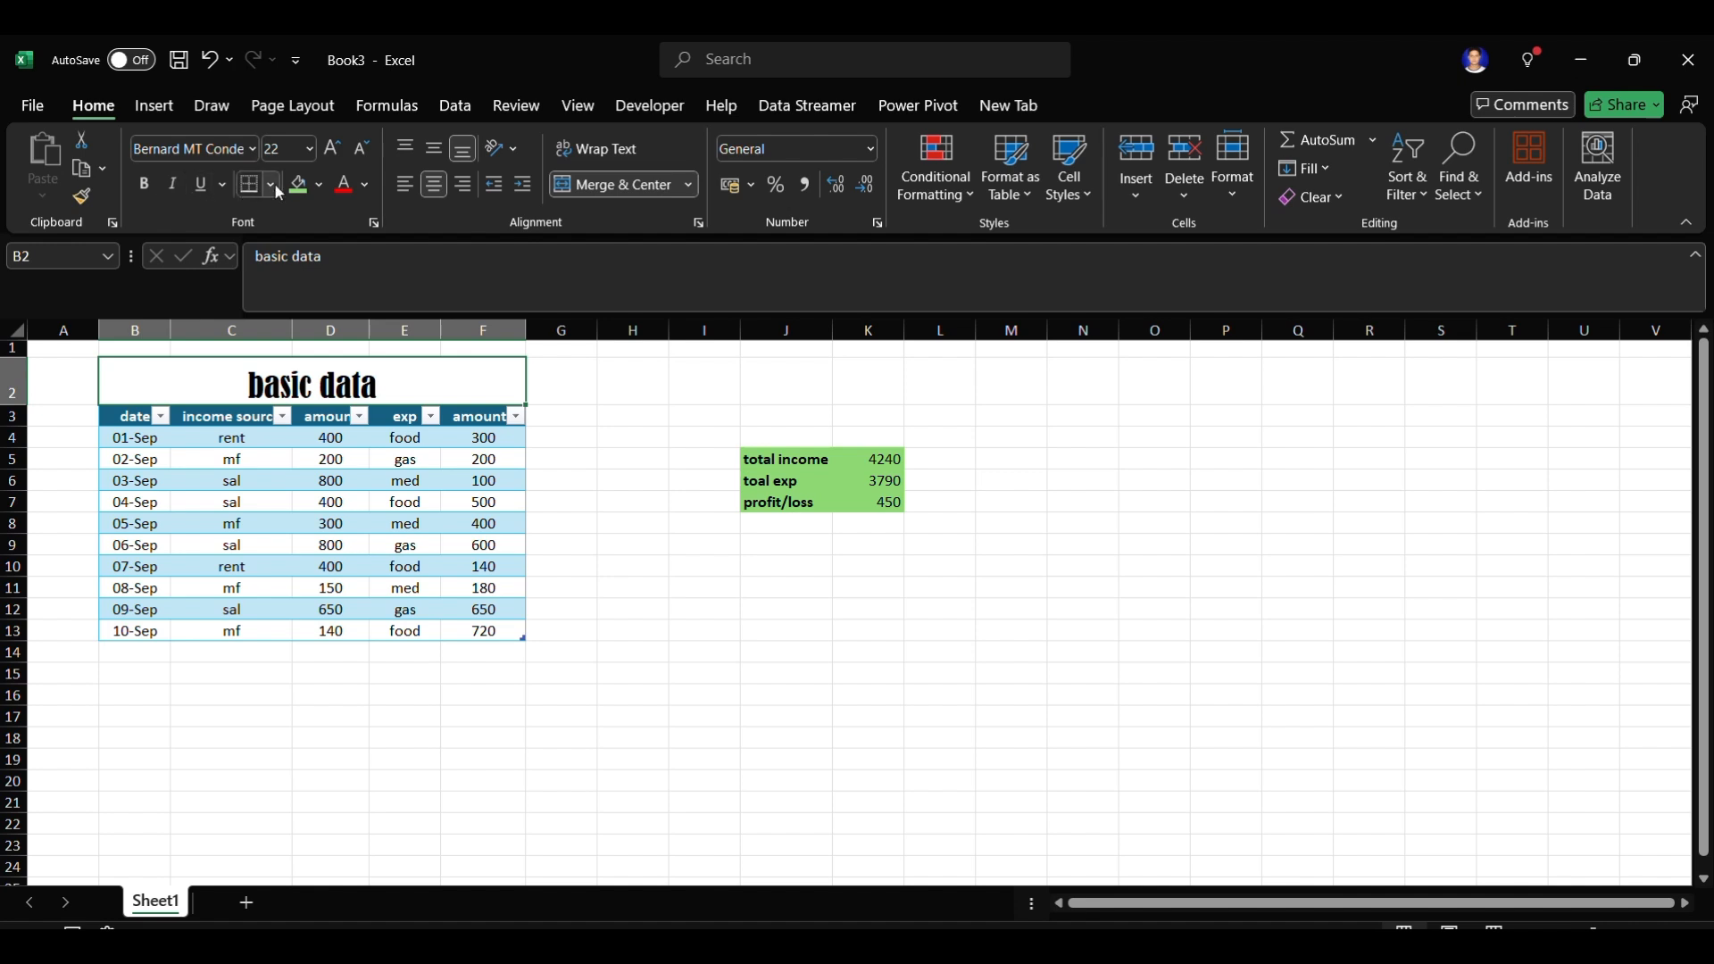
click(323, 187)
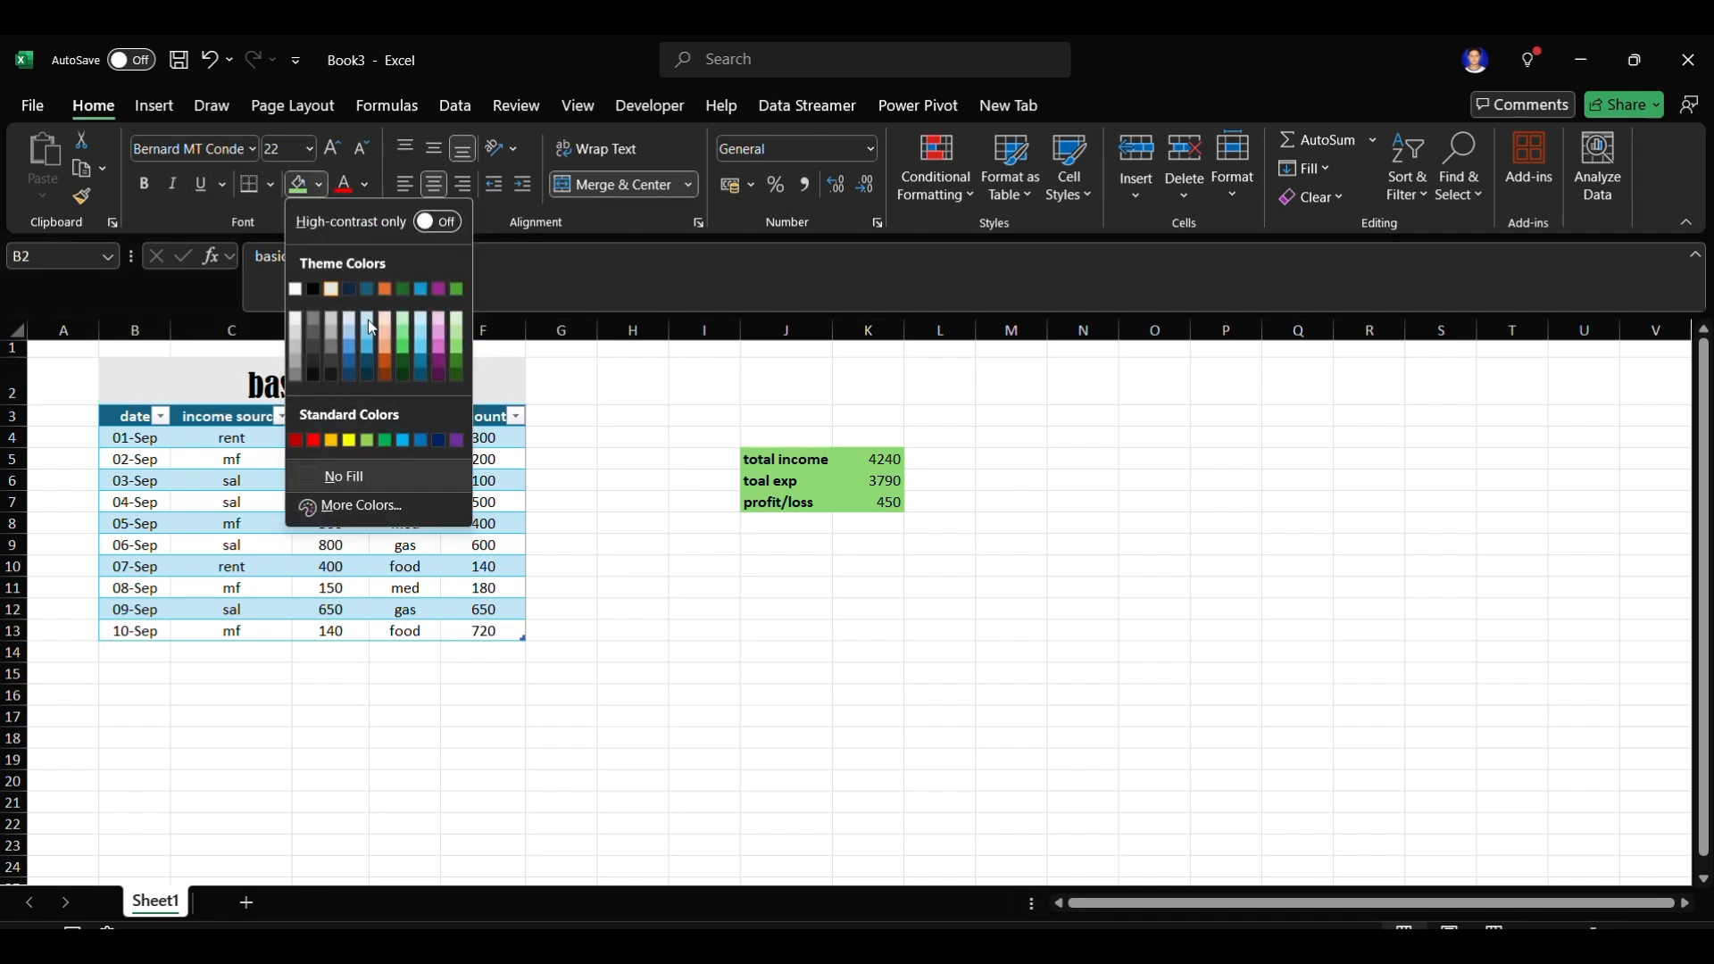
click(421, 351)
click(301, 691)
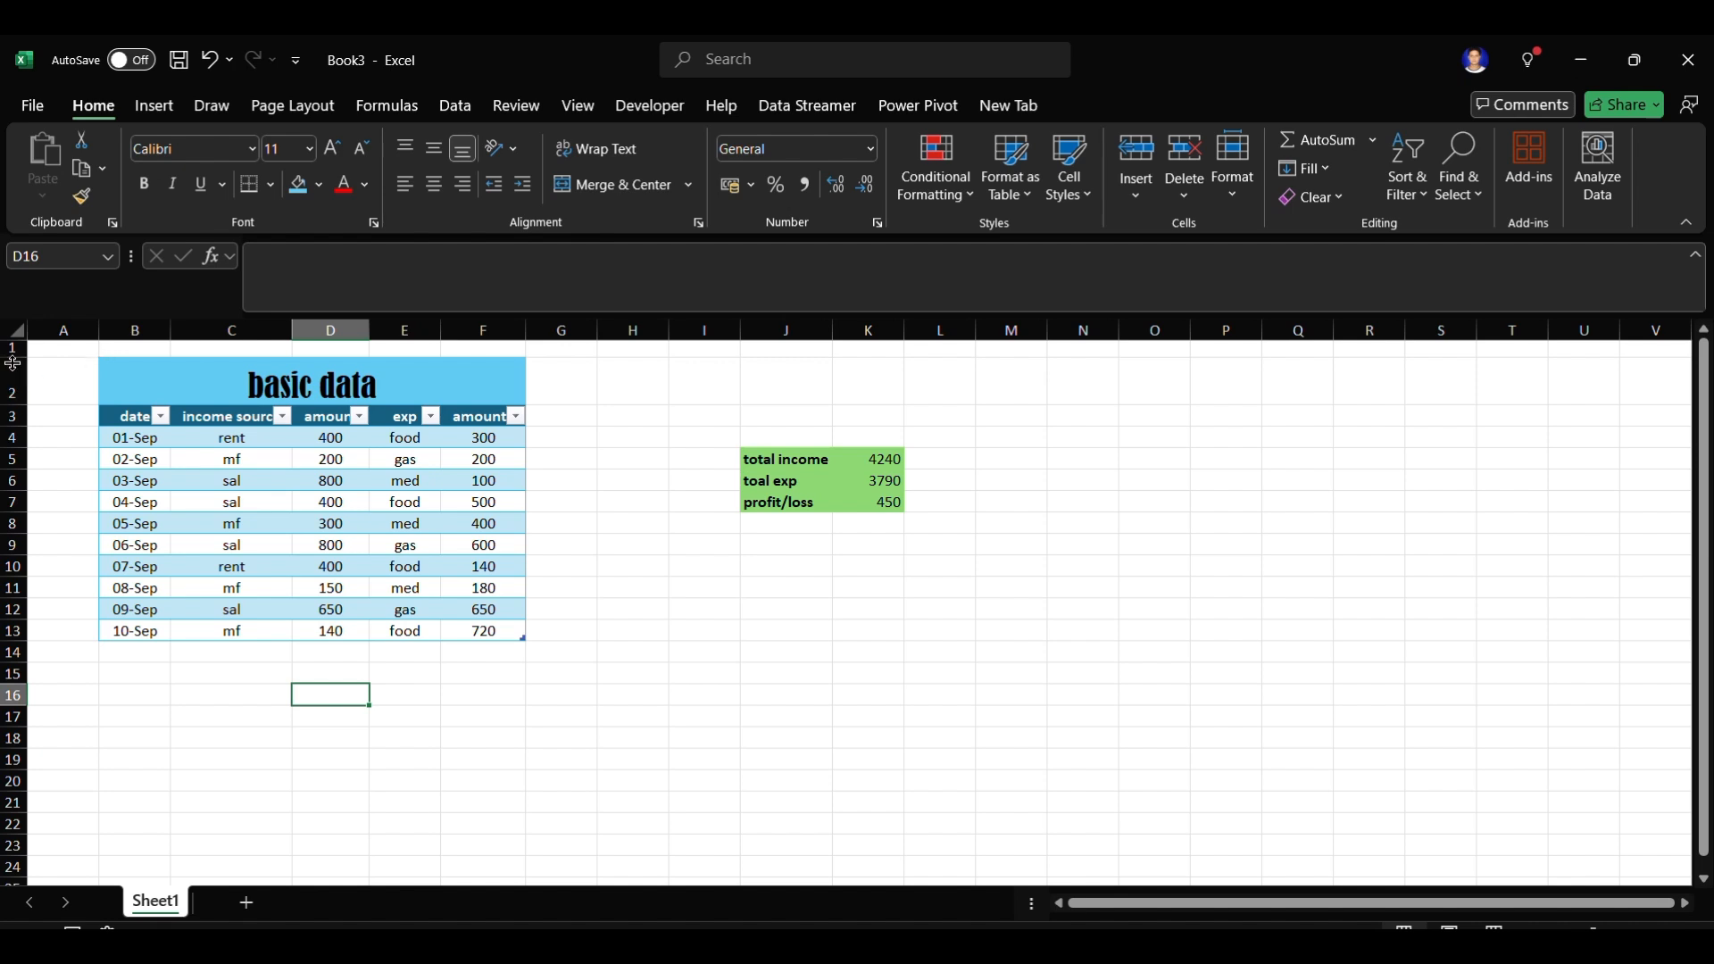
drag(14, 360, 13, 364)
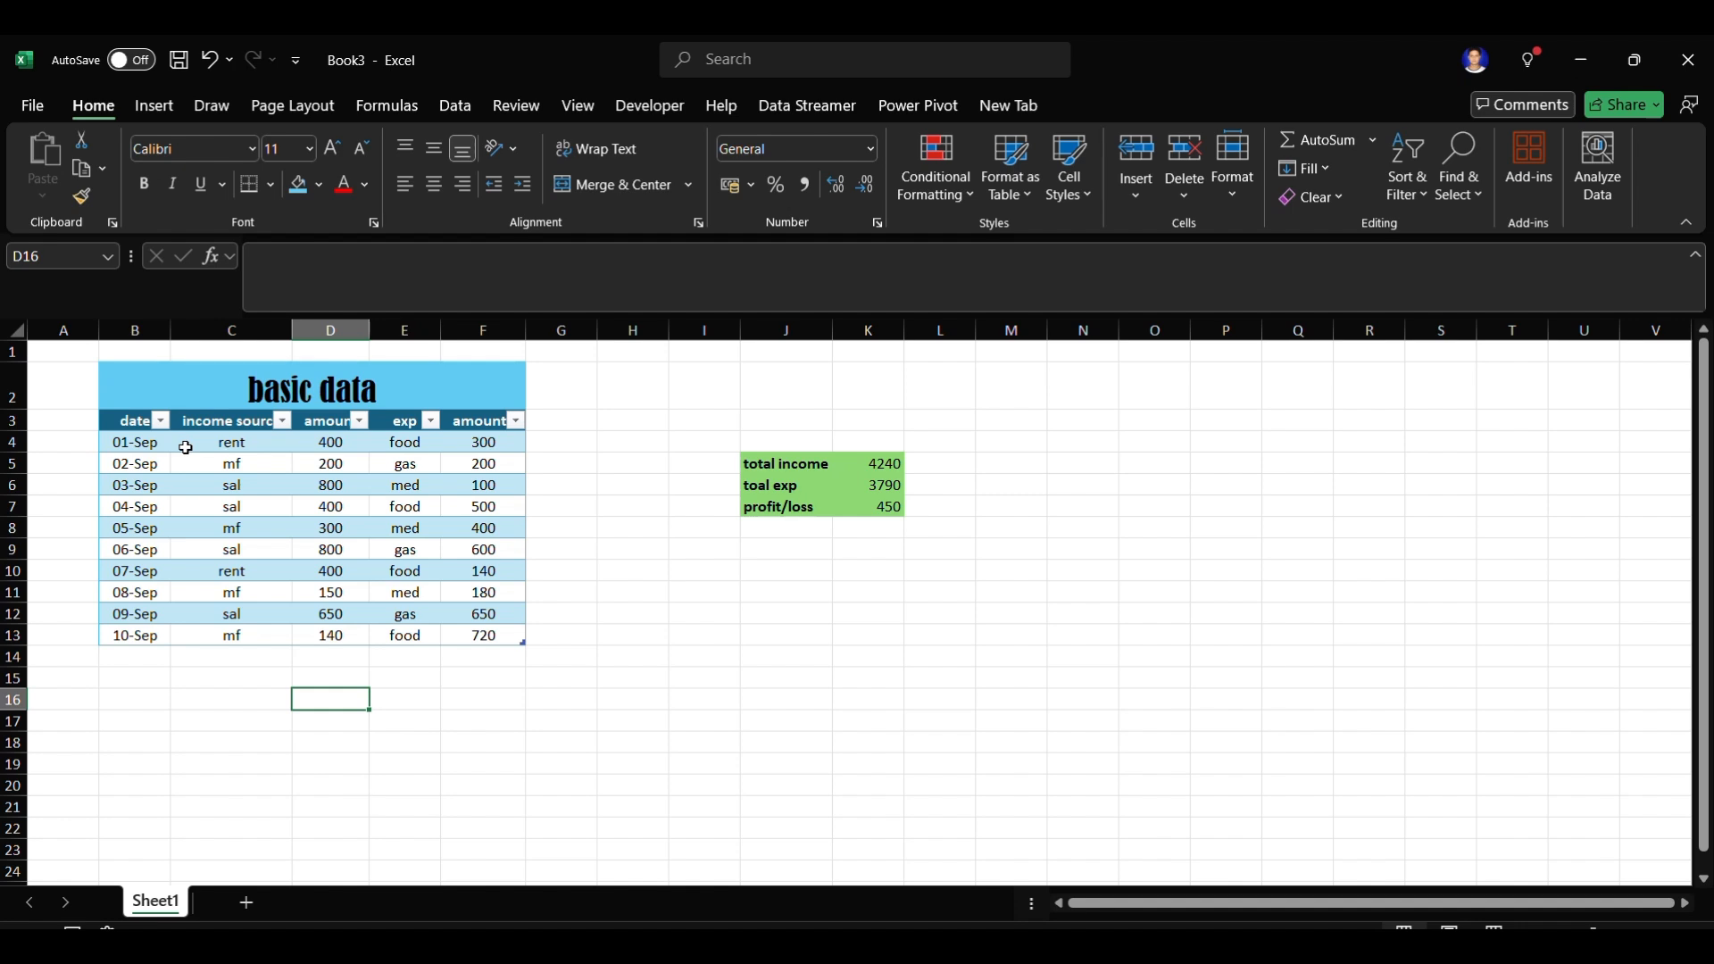
- Filter the income source column to show only the sal rows
click(282, 425)
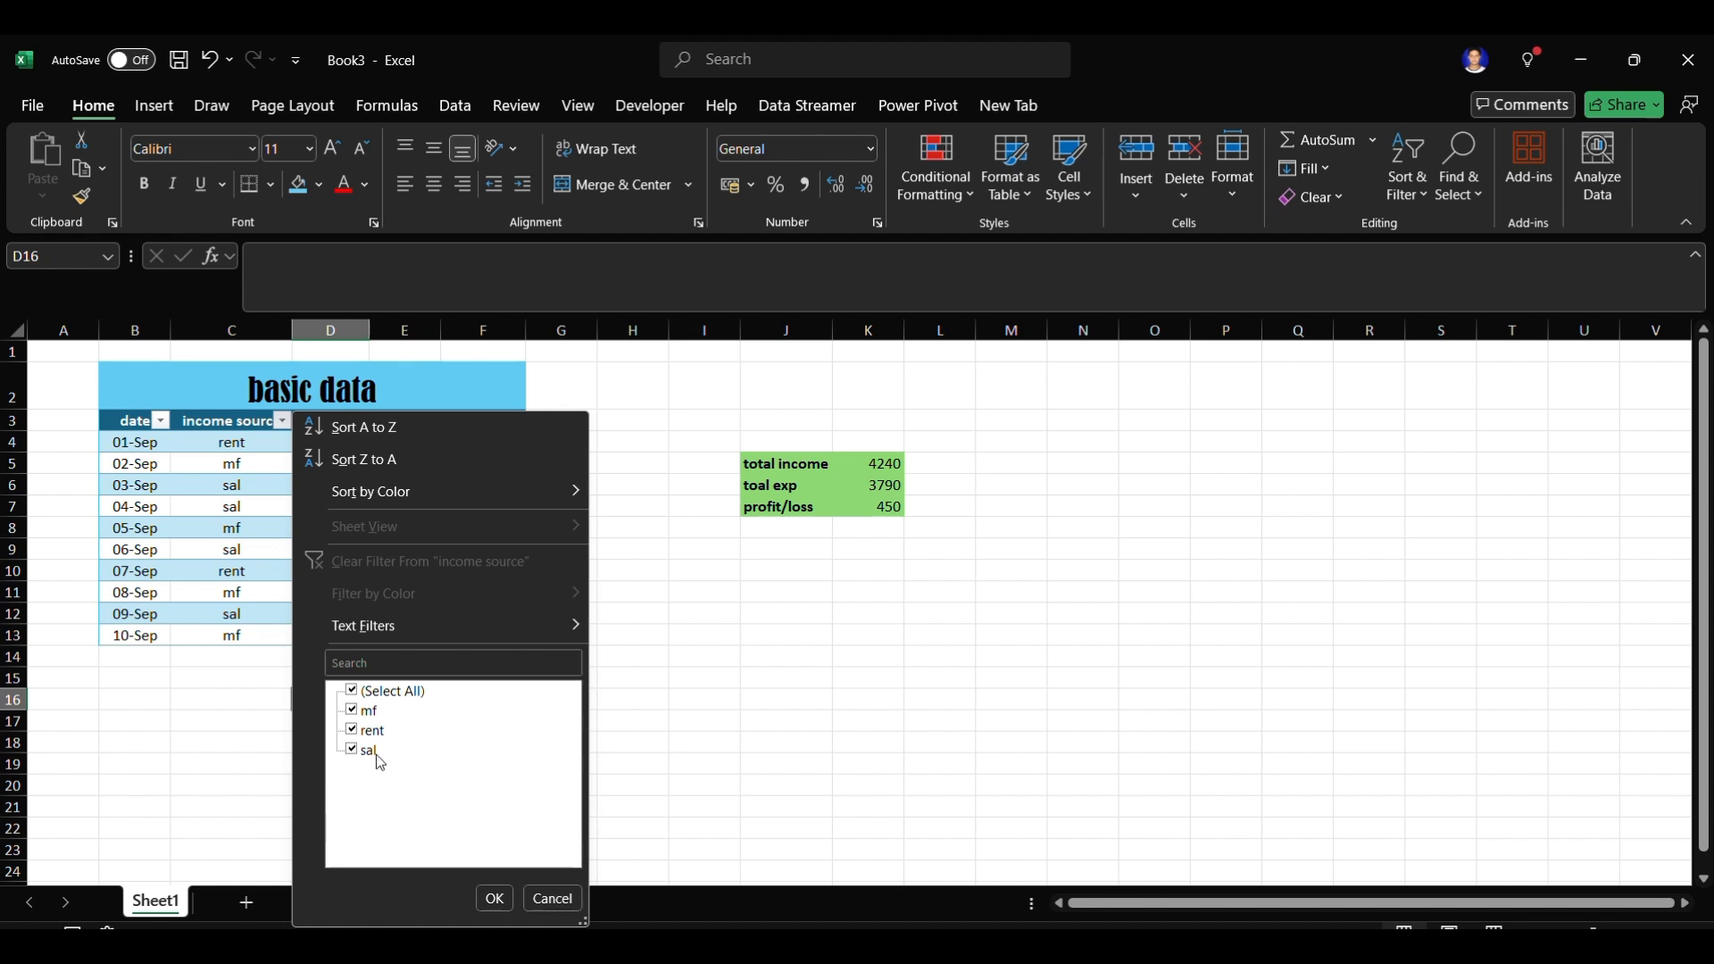
click(351, 730)
click(351, 711)
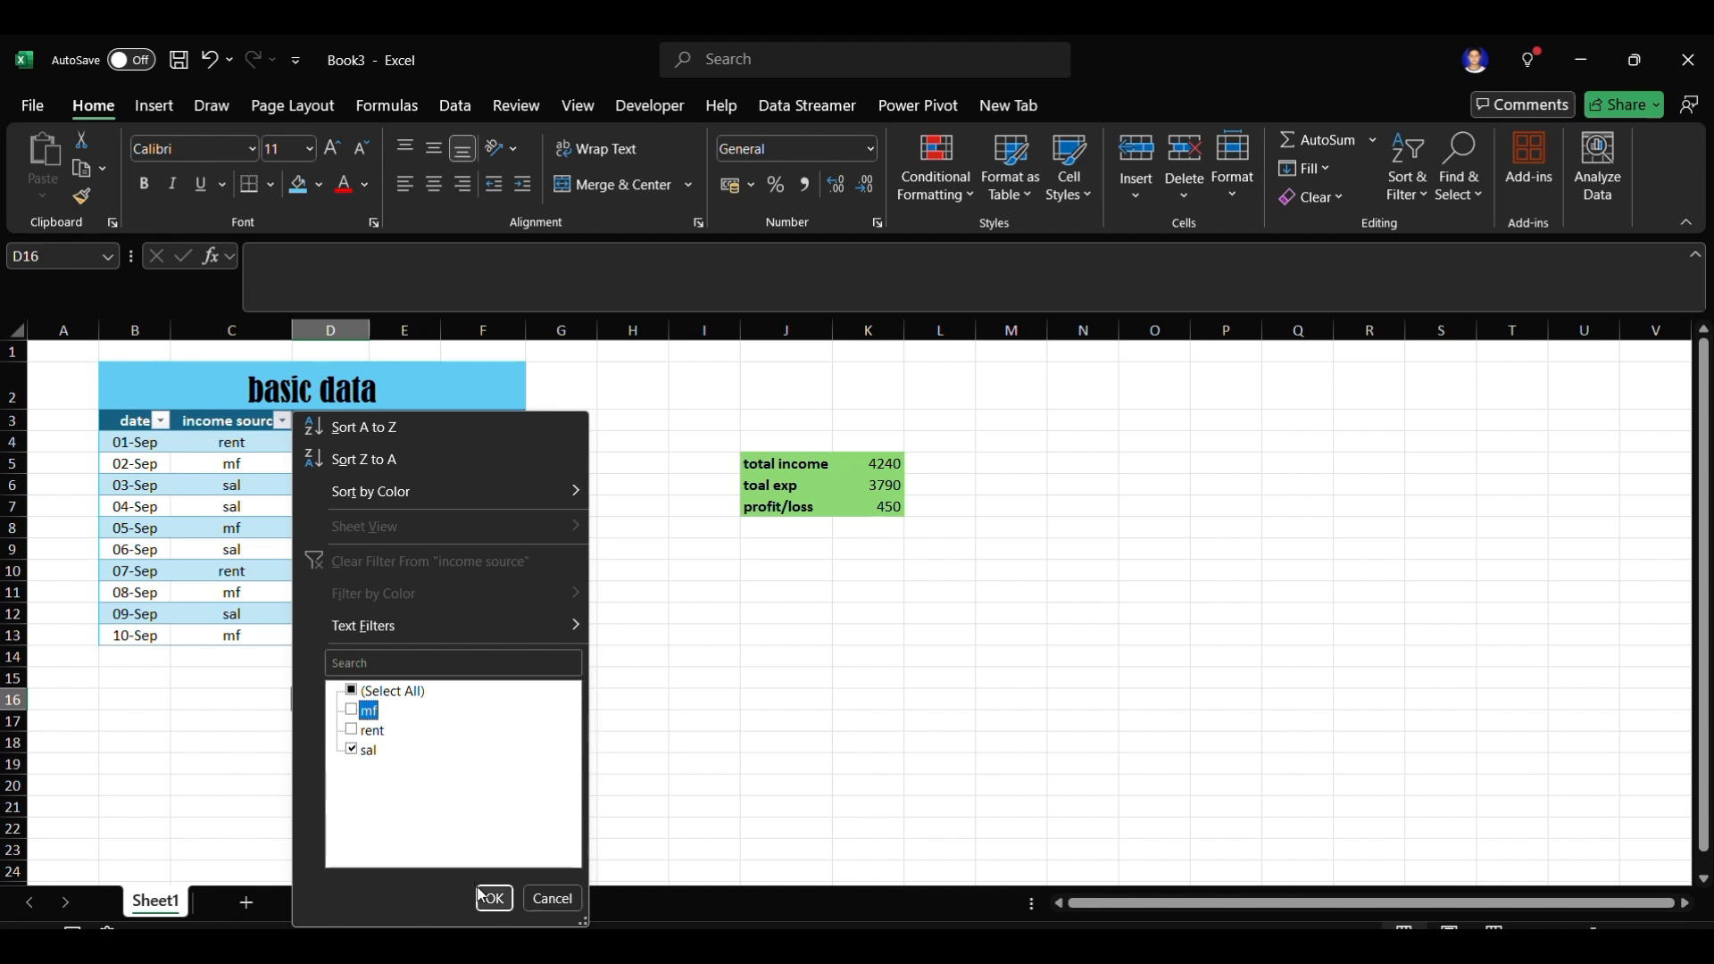
click(352, 750)
click(352, 752)
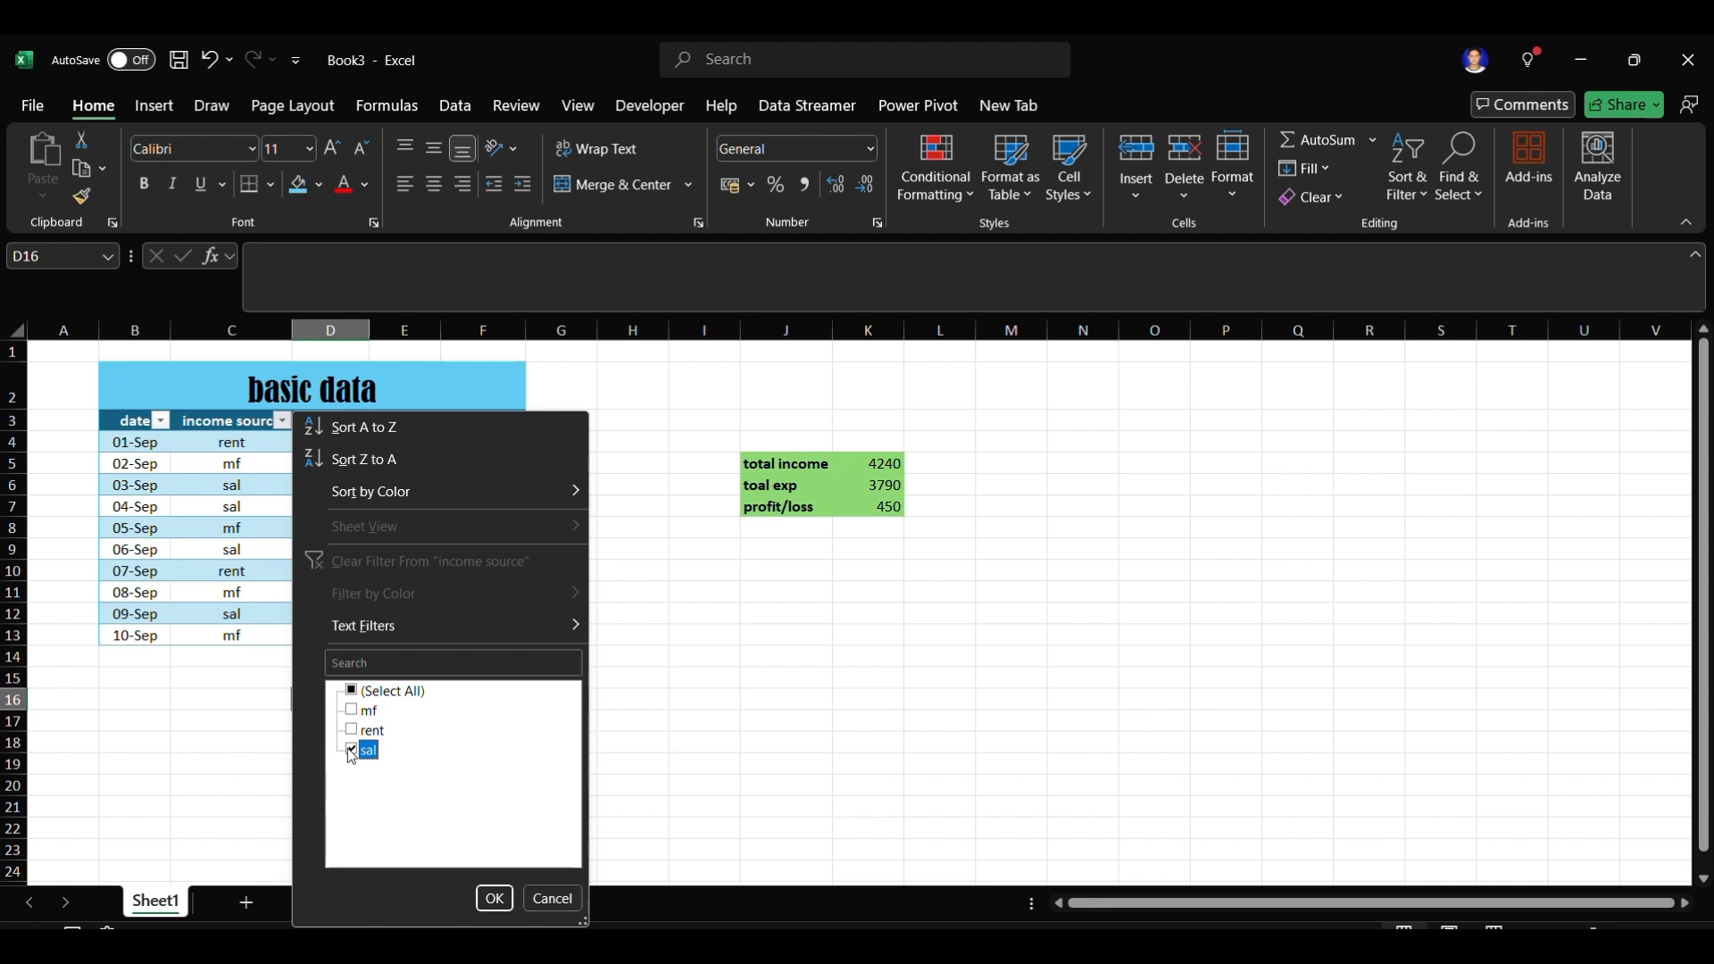
click(493, 898)
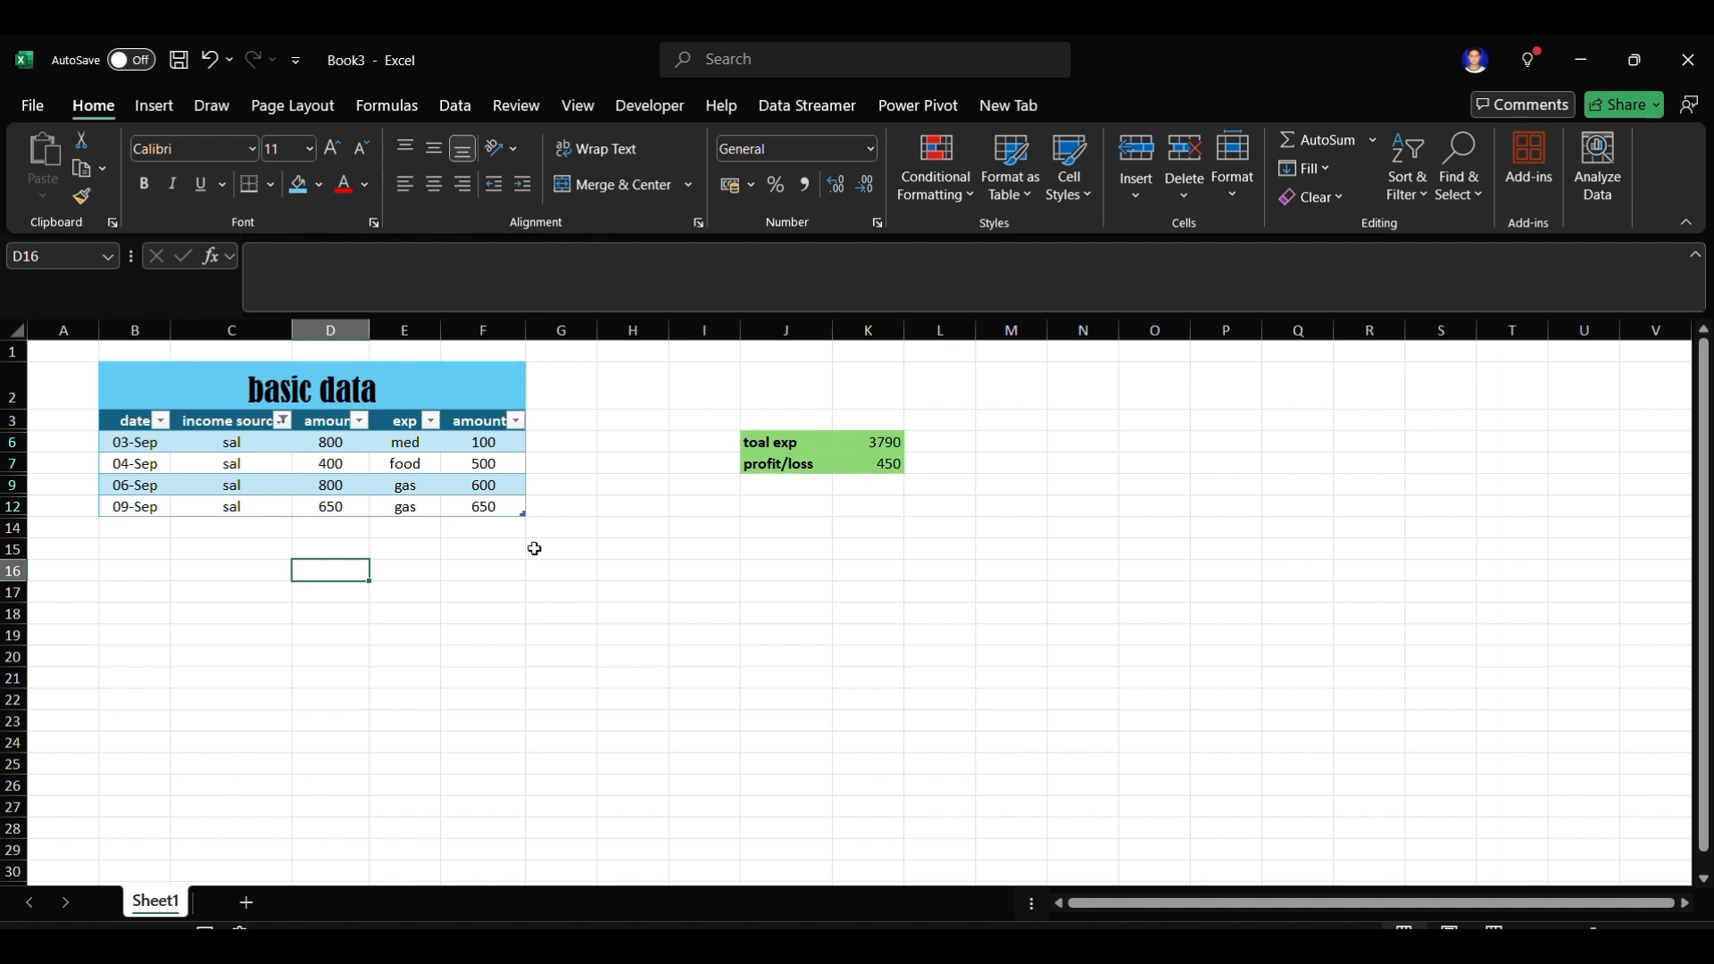
- Change the income source filter to show only the mf rows
click(283, 420)
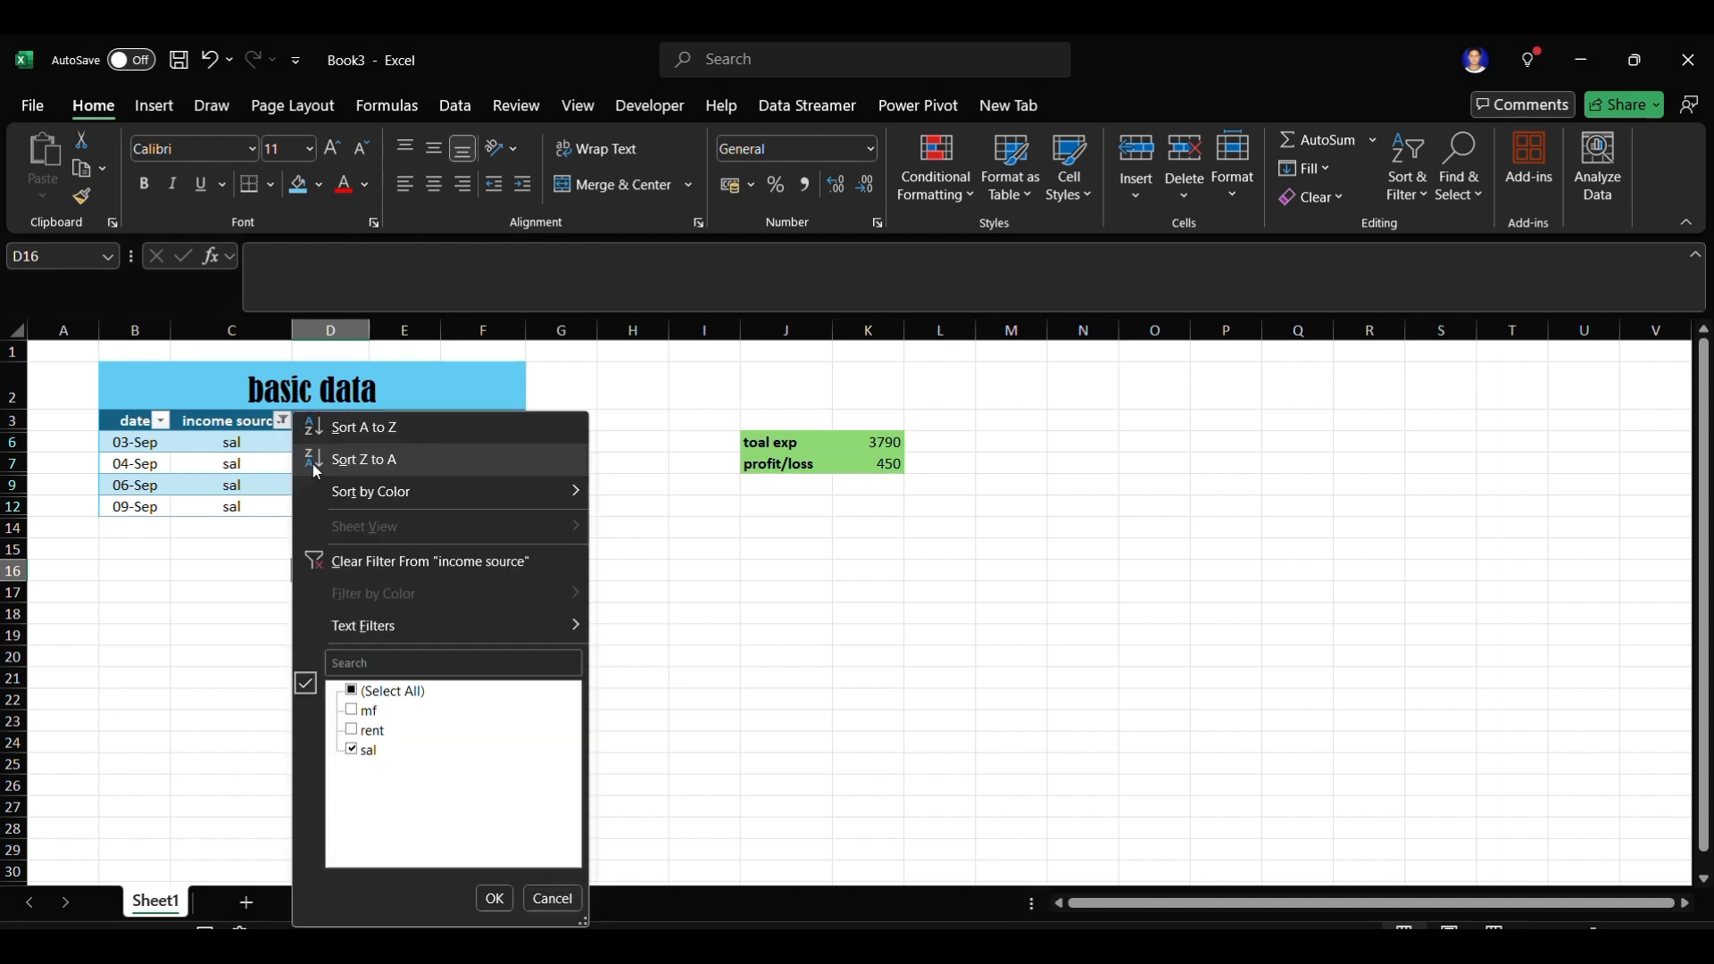
click(359, 713)
key(Down)
key(Down)
key(space)
click(494, 898)
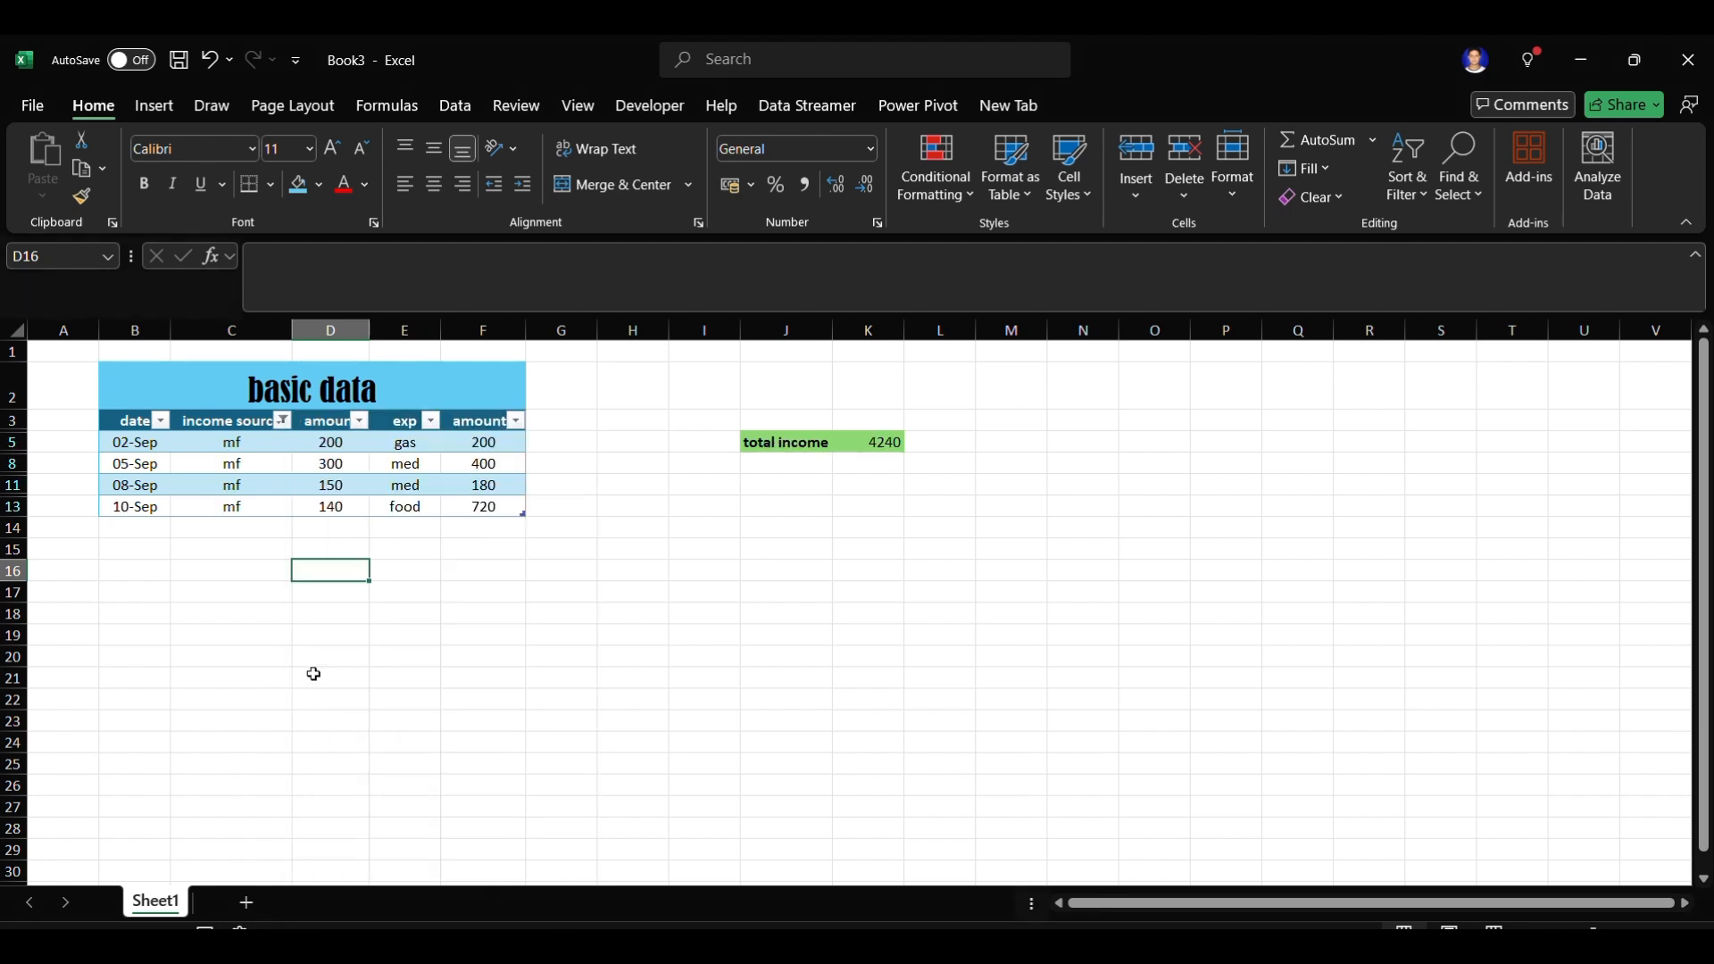
- Change the income source filter to show only the rent rows
click(282, 421)
click(352, 711)
click(353, 730)
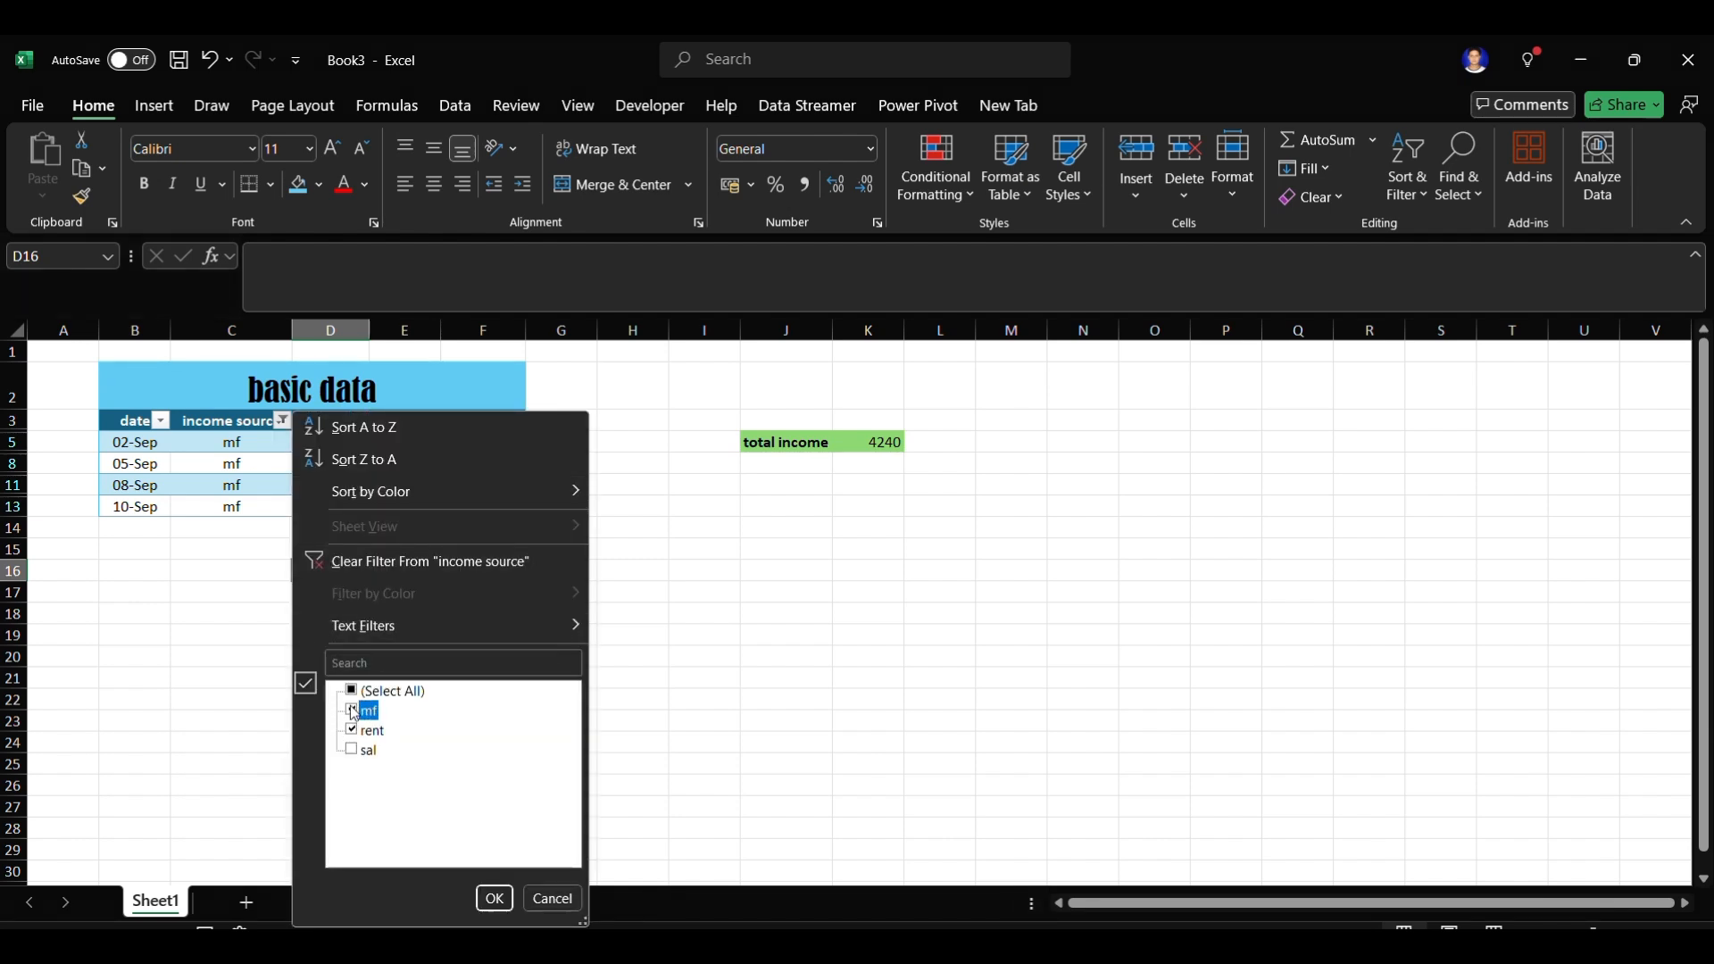
click(493, 898)
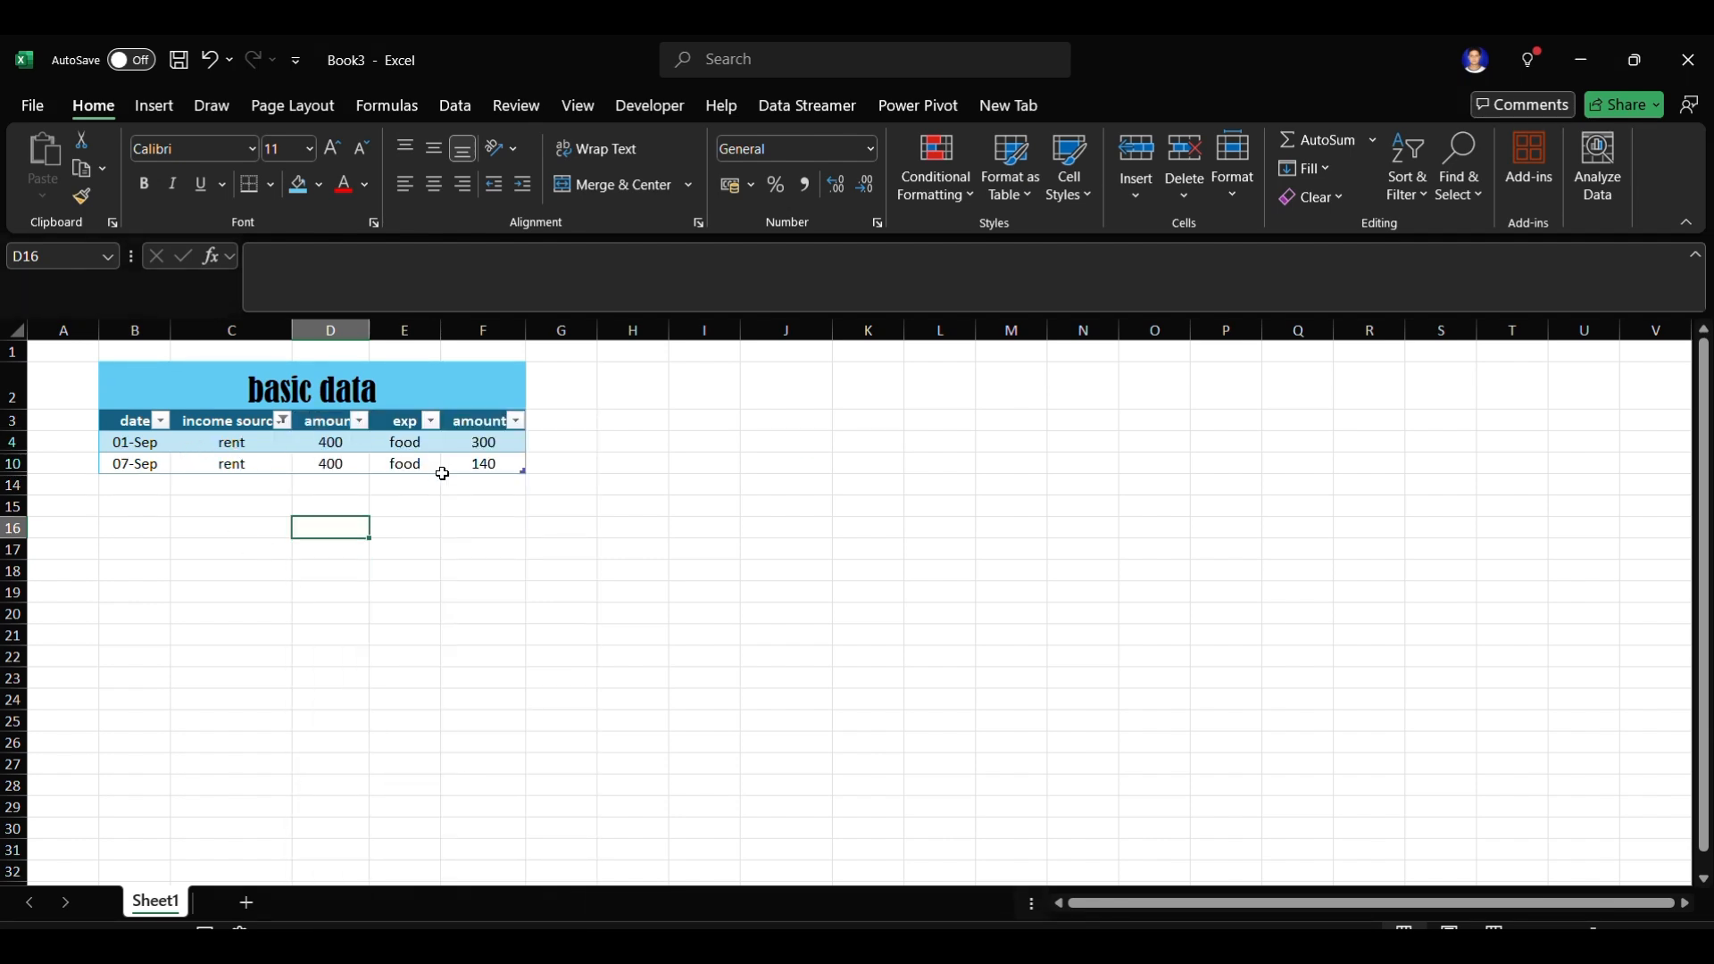
- Include mf and sal in the income source filter again so that all table rows are shown
click(283, 421)
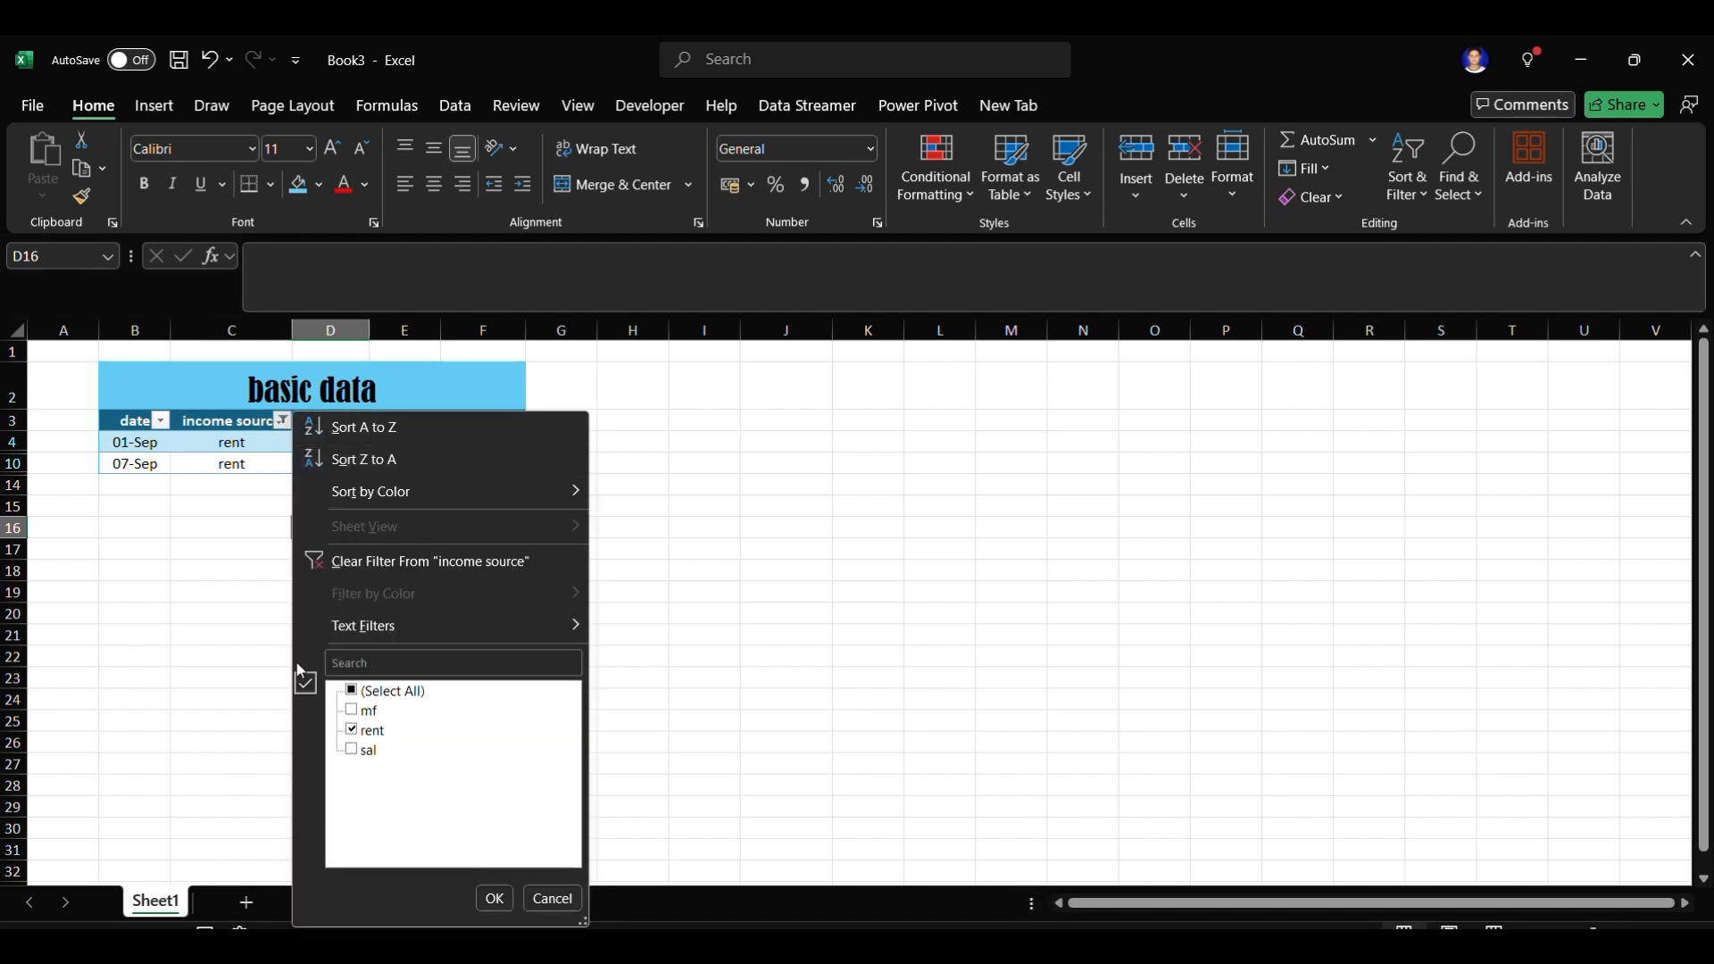
click(352, 711)
click(352, 749)
click(494, 897)
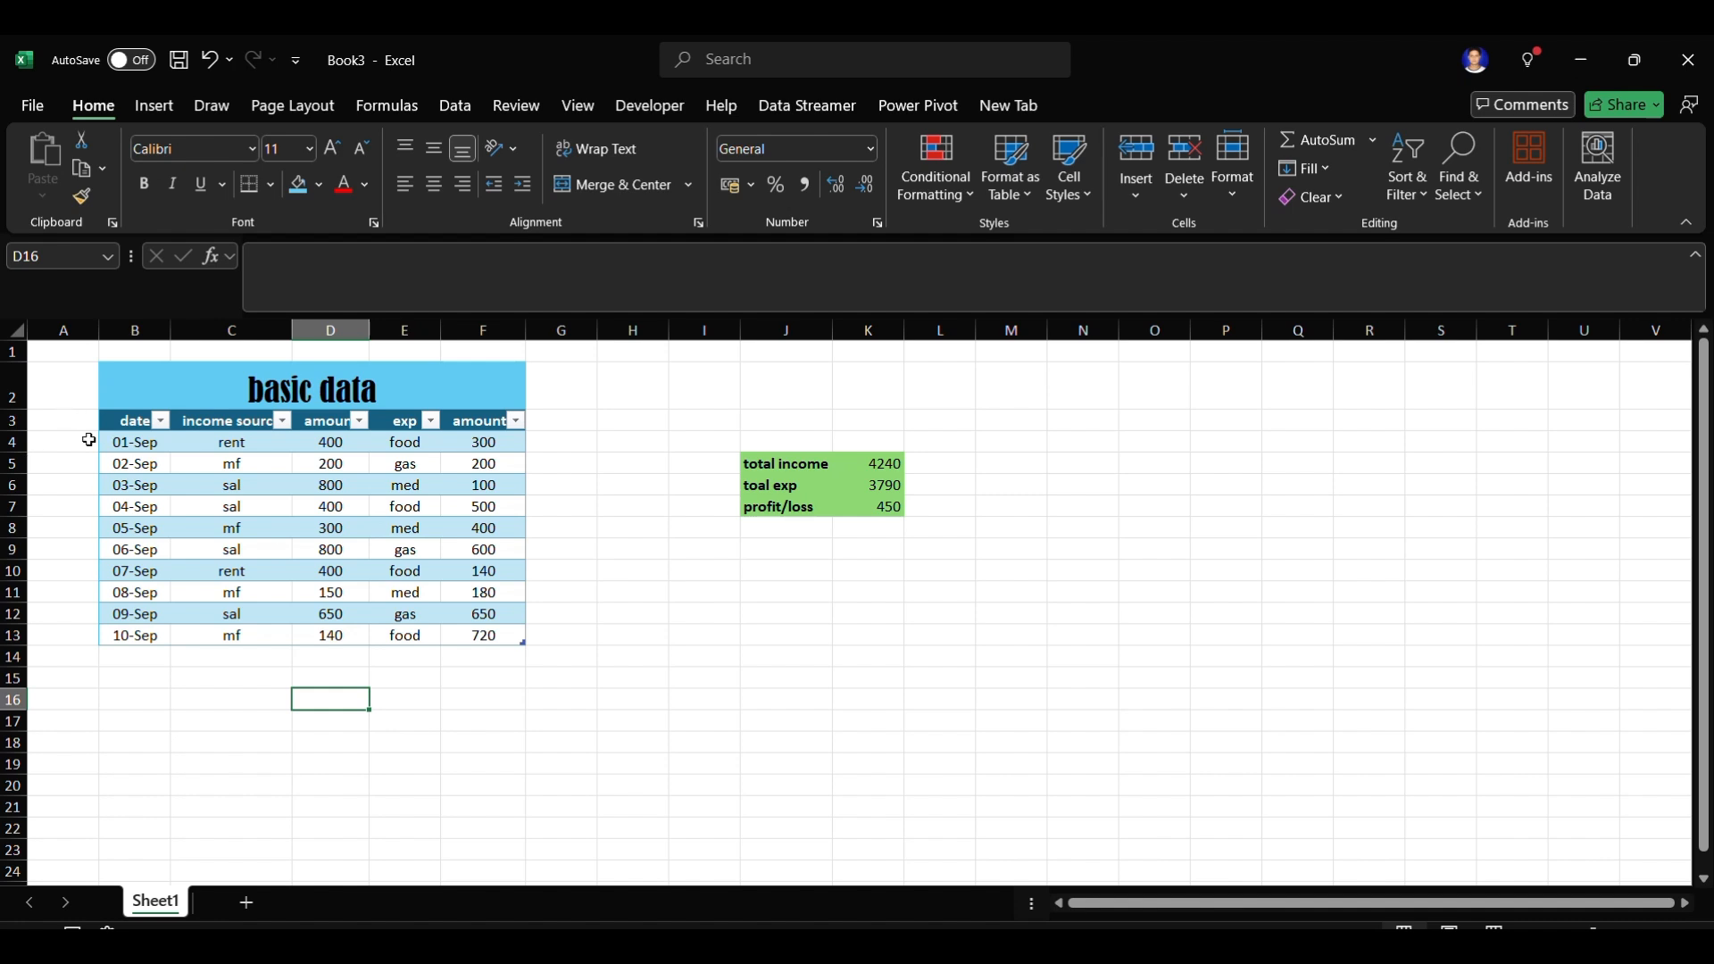
click(60, 451)
click(631, 443)
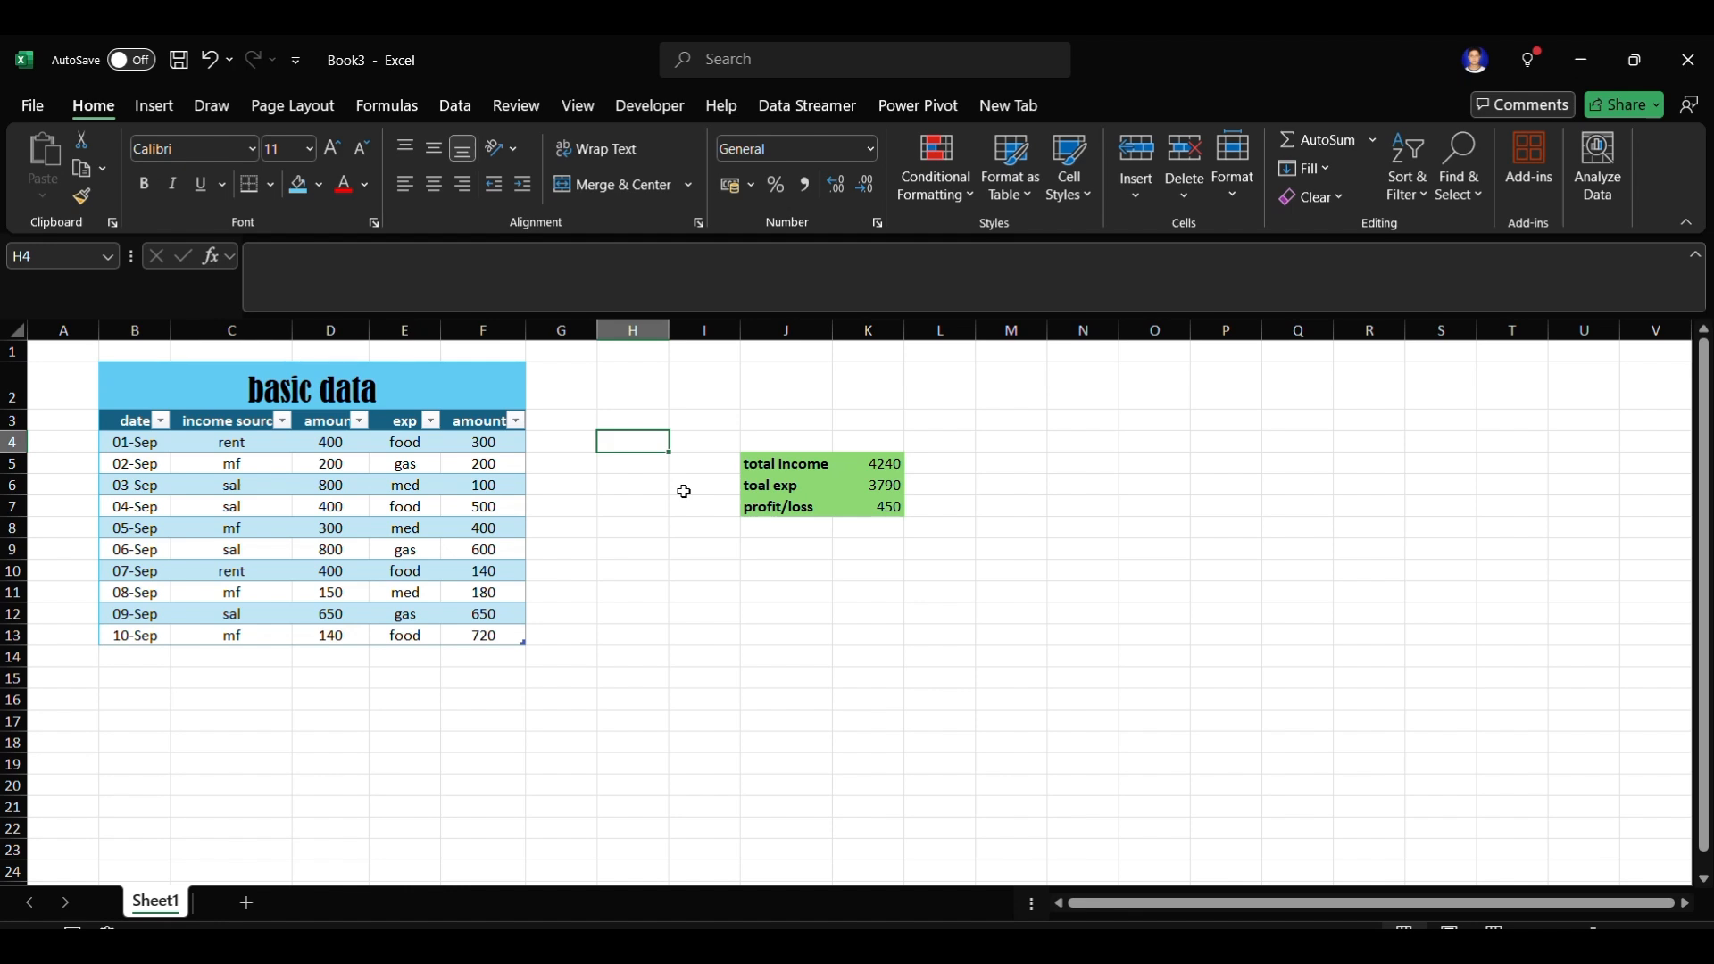
- Insert a 2-D line chart based on the whole basic data table, including its headers
drag(134, 420, 505, 636)
click(147, 107)
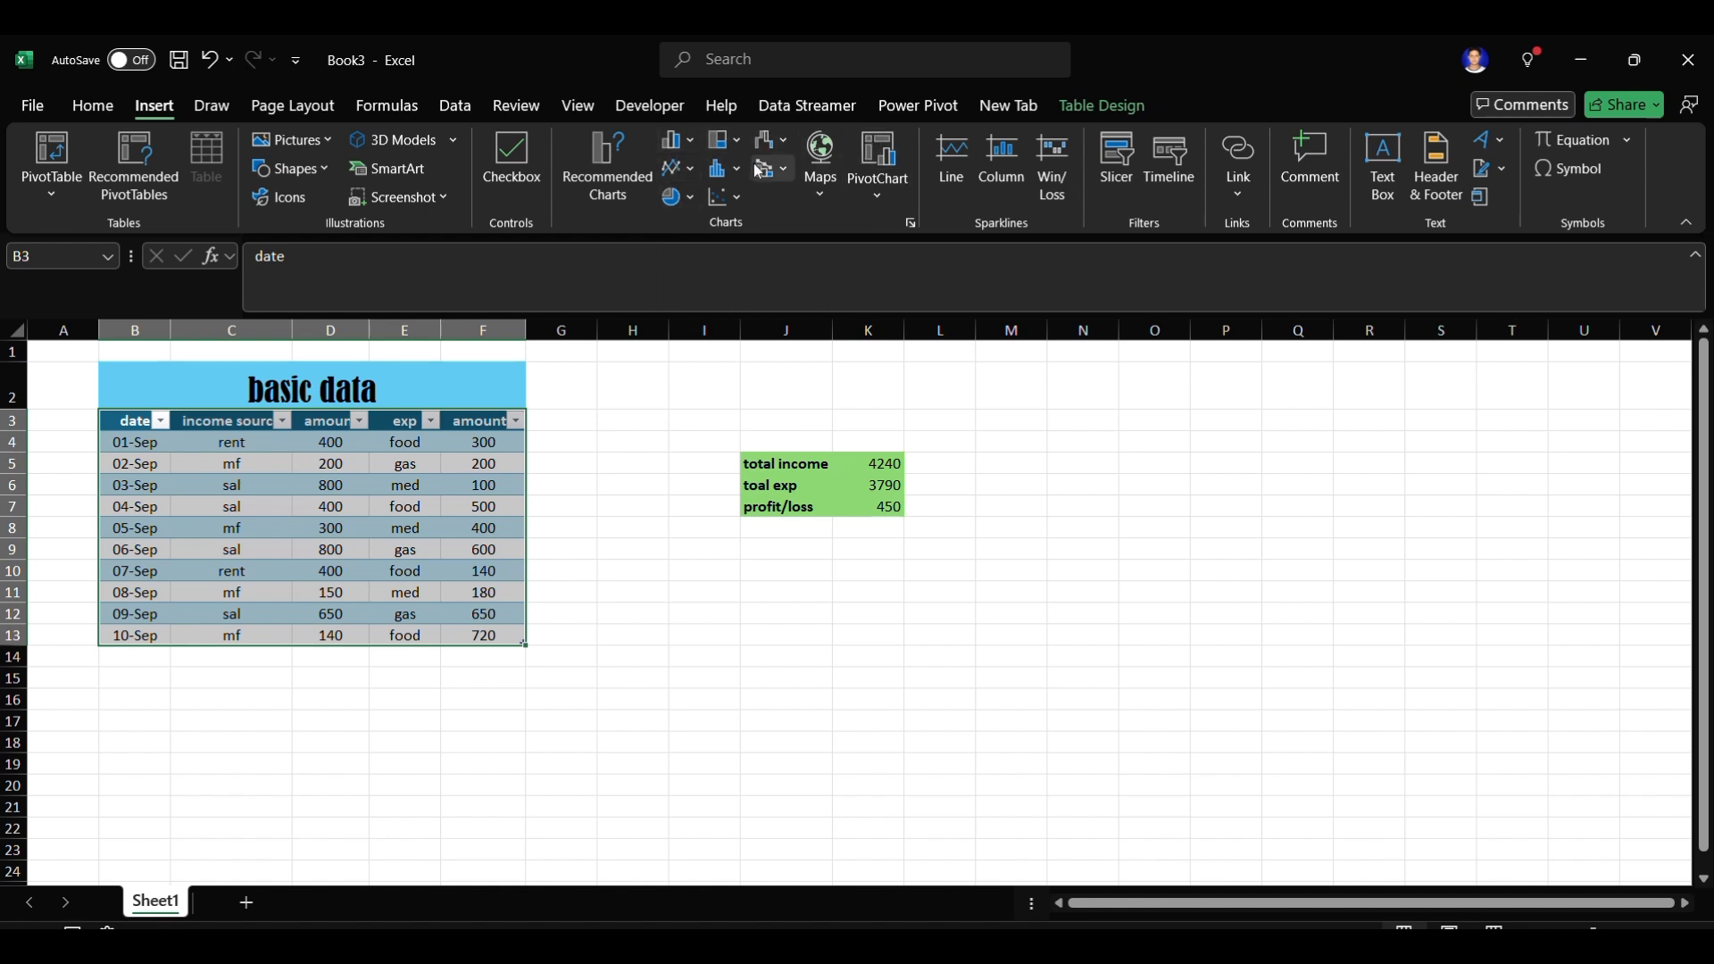
click(683, 170)
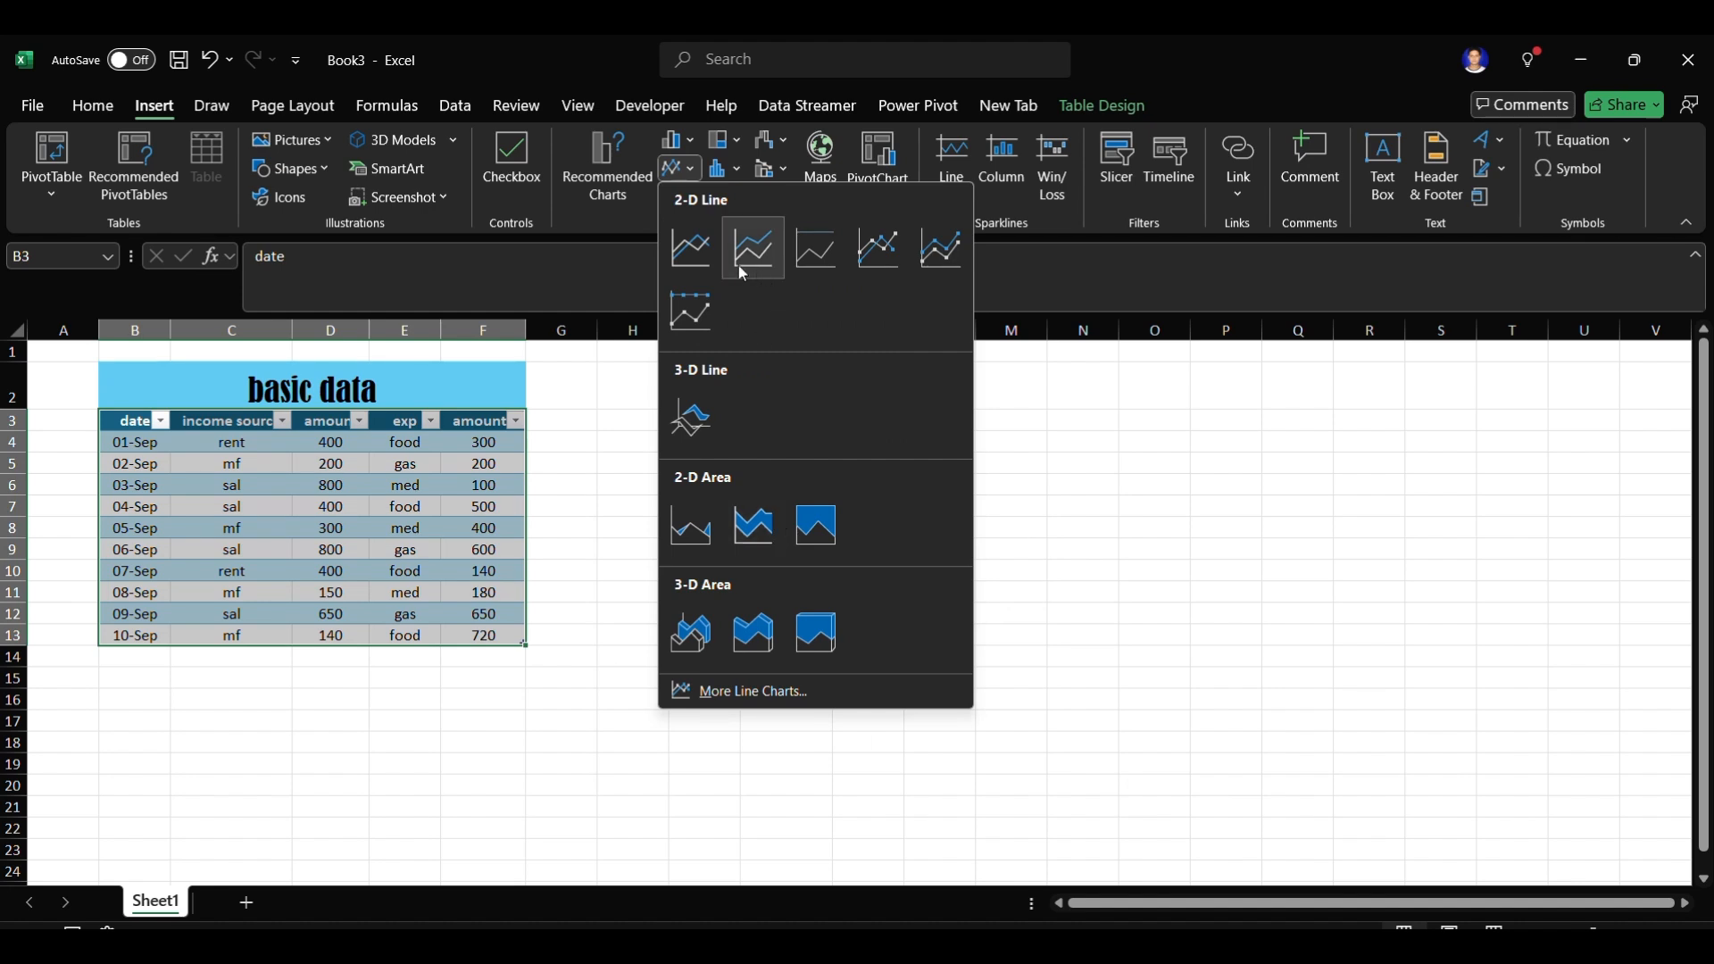
click(705, 261)
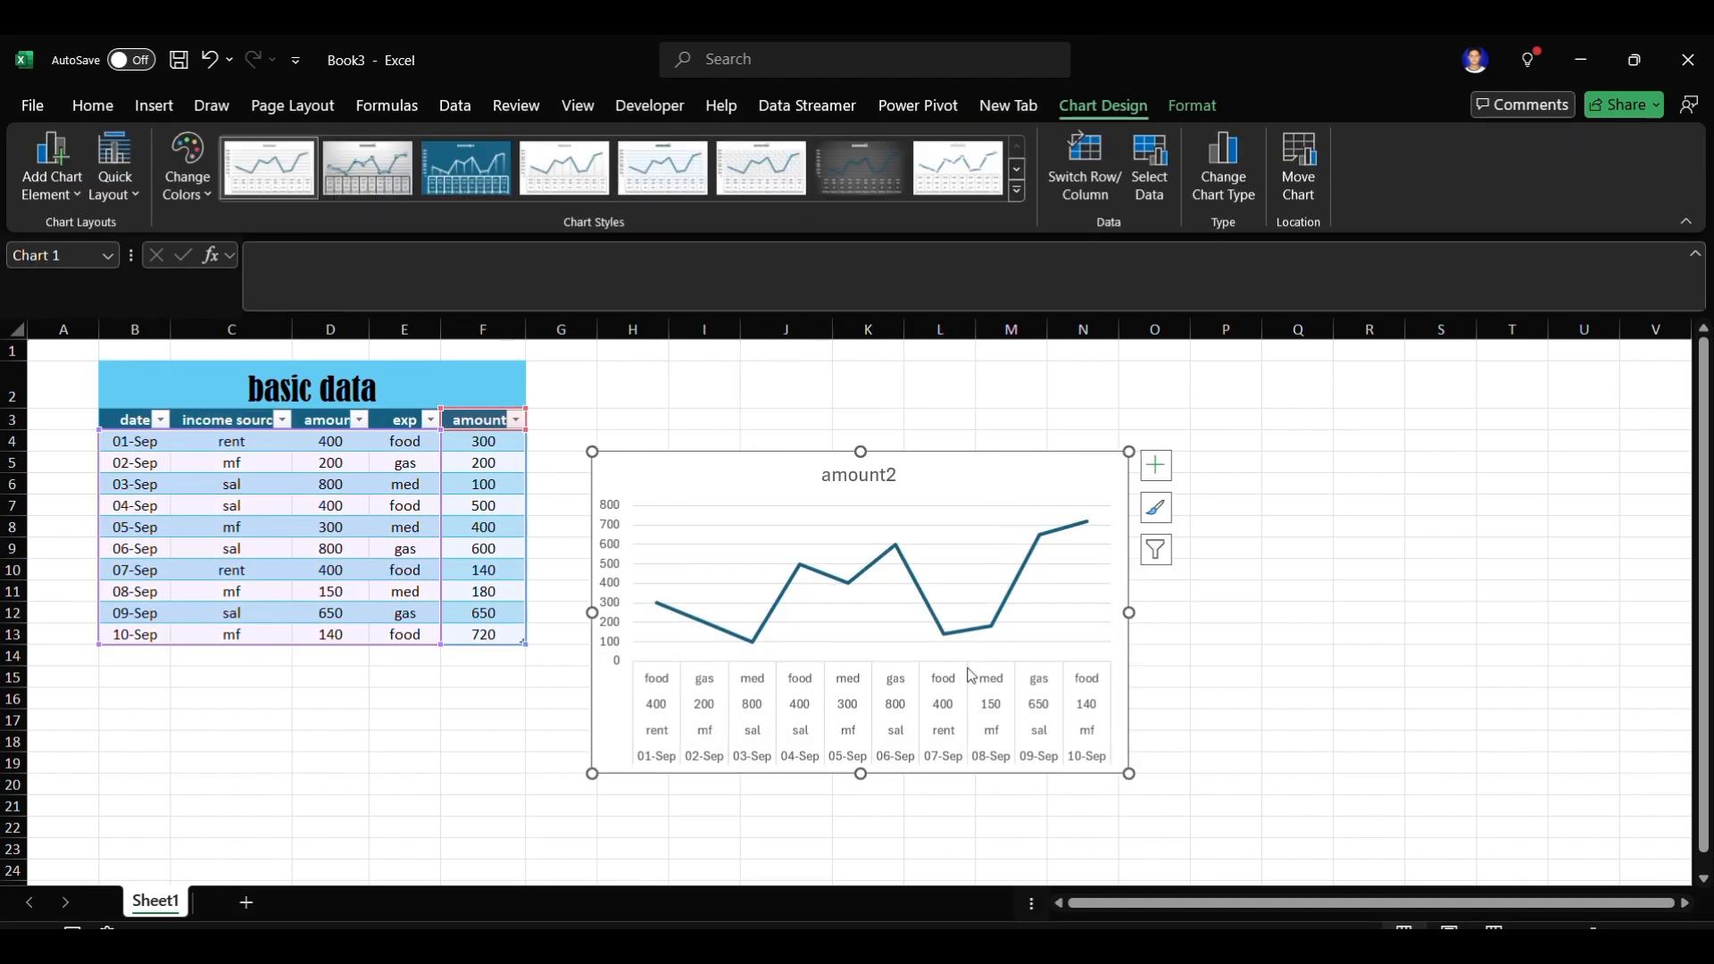
- Review the chart filter's values and names, and apply only Column B (the dates) as the line chart's category labels
click(1155, 550)
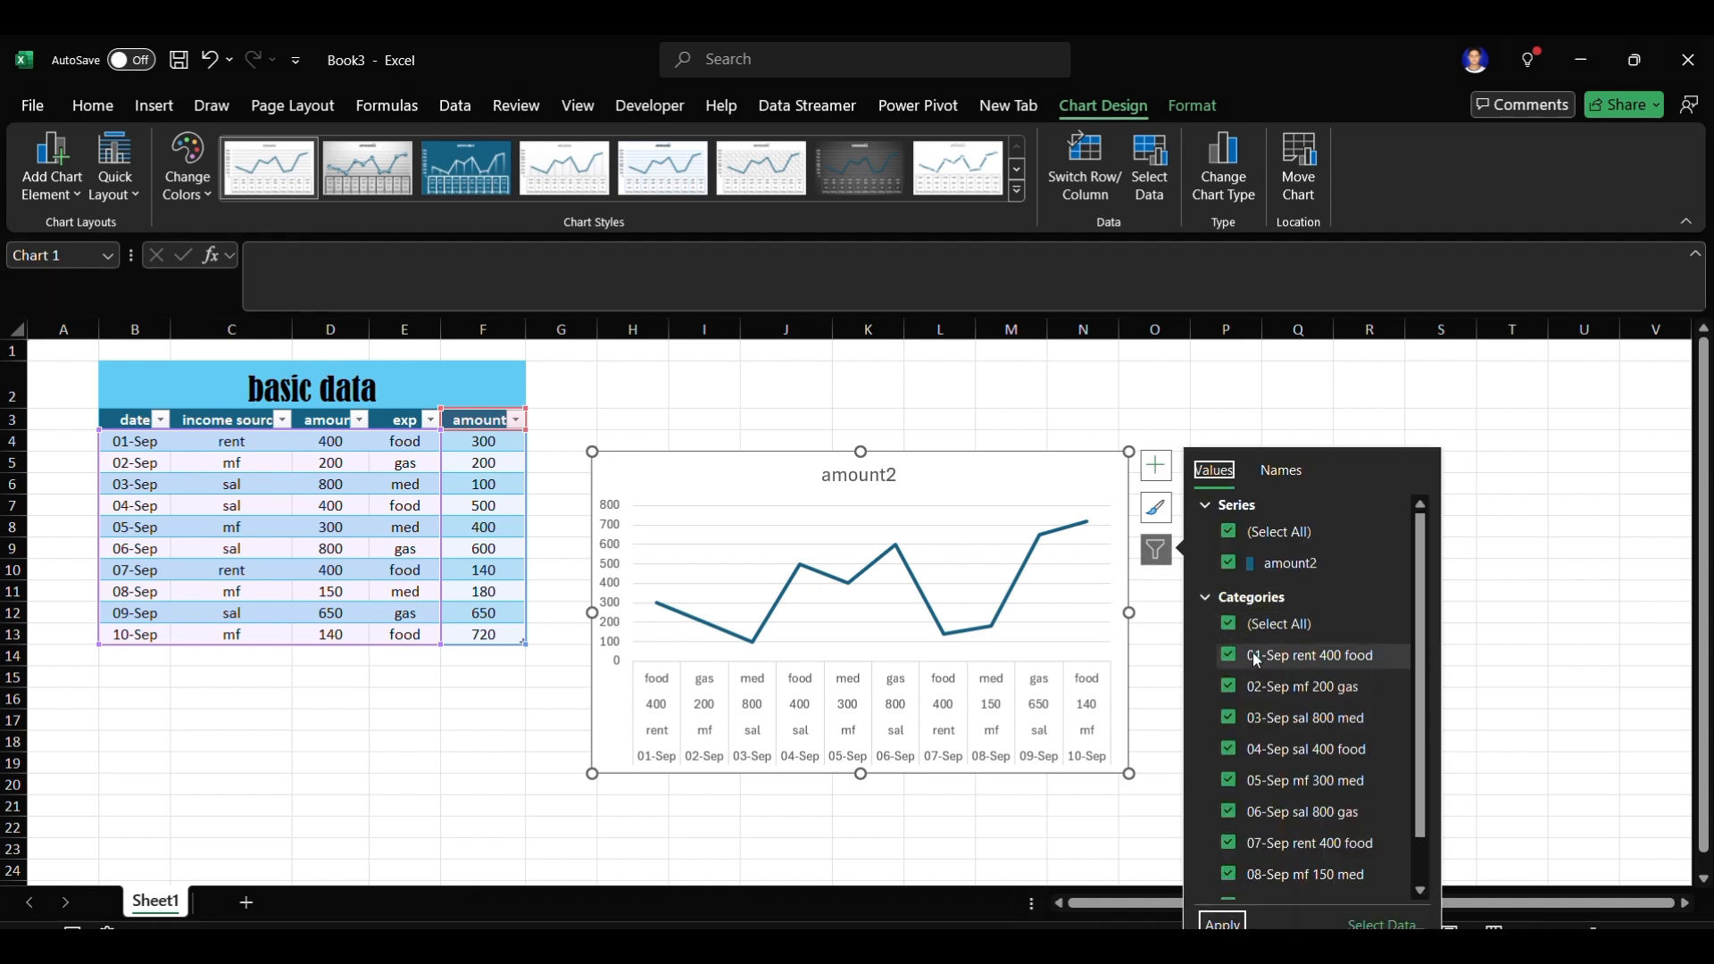
scroll(1269, 669, down, 1)
scroll(1267, 673, up, 1)
click(737, 579)
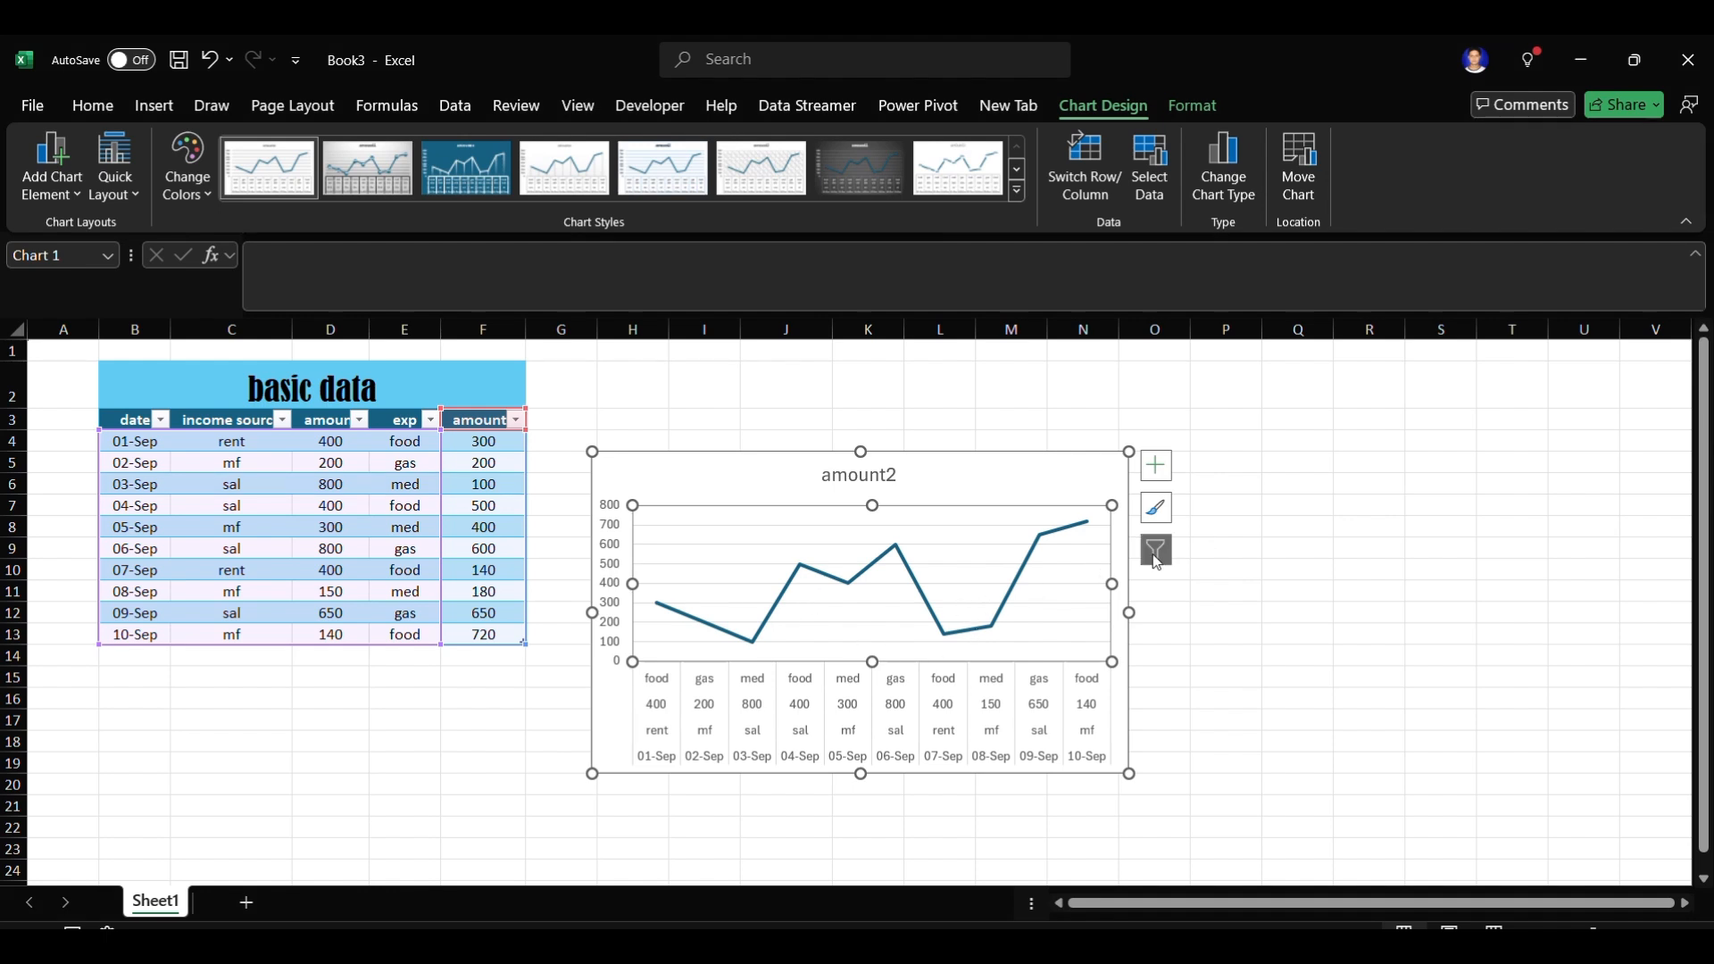
click(1156, 550)
scroll(1315, 608, down, 1)
scroll(1315, 616, up, 1)
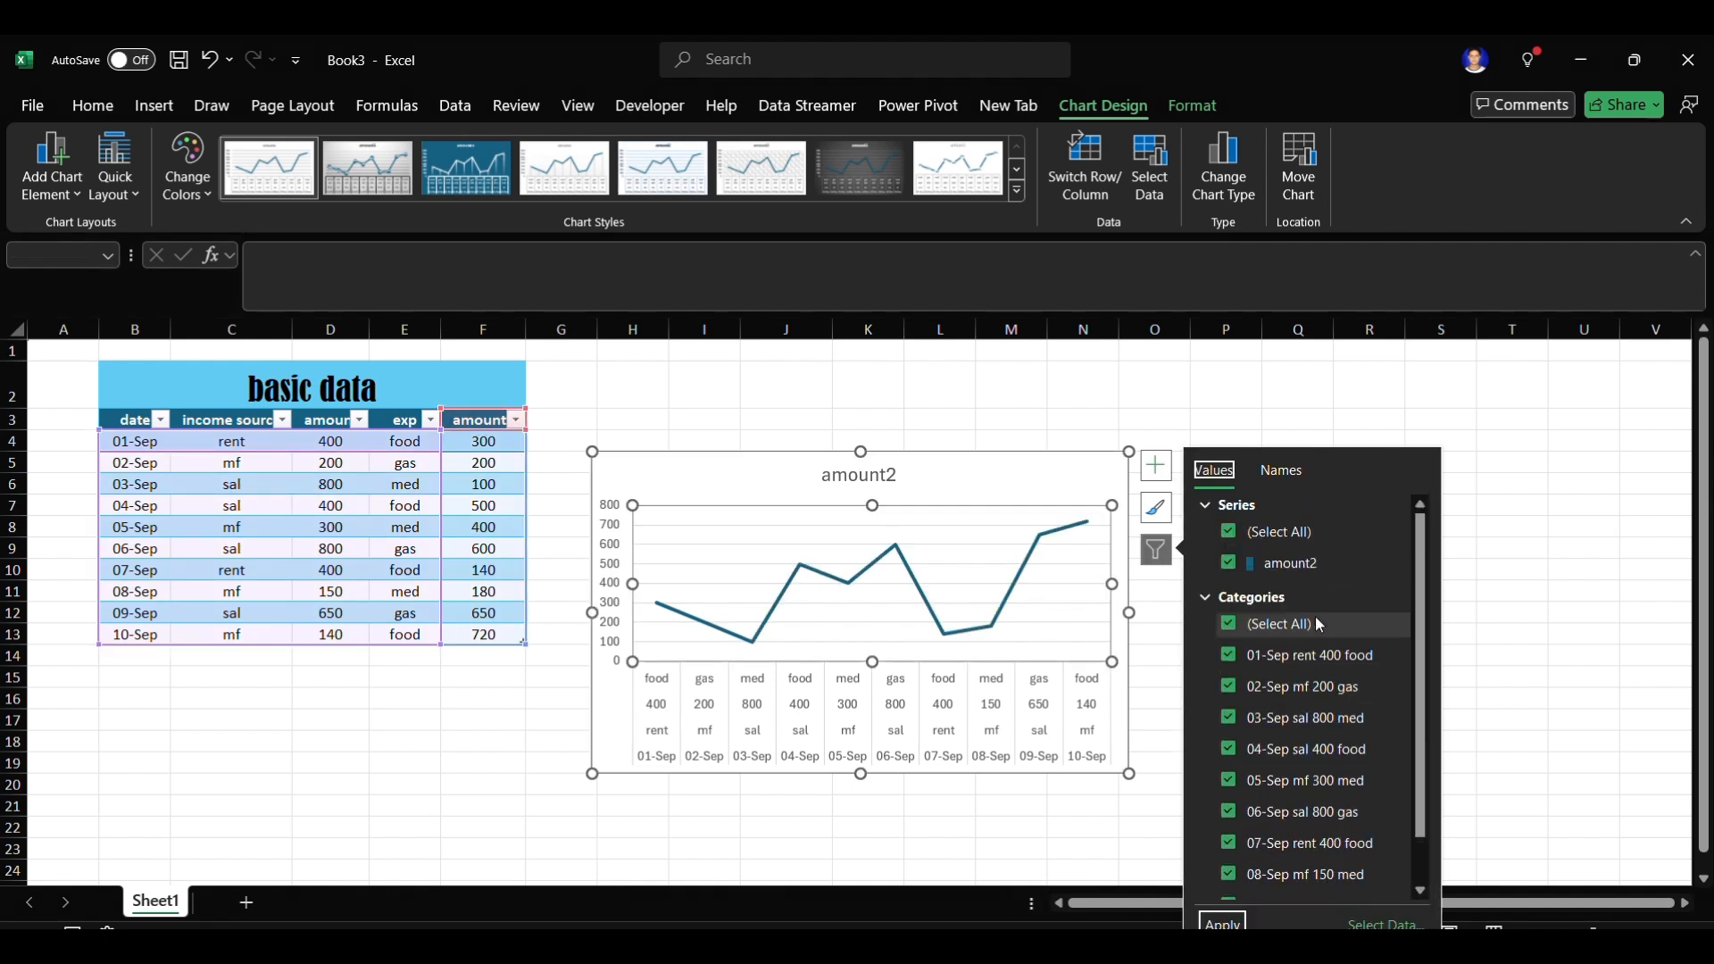
click(1281, 470)
click(1214, 468)
click(1282, 473)
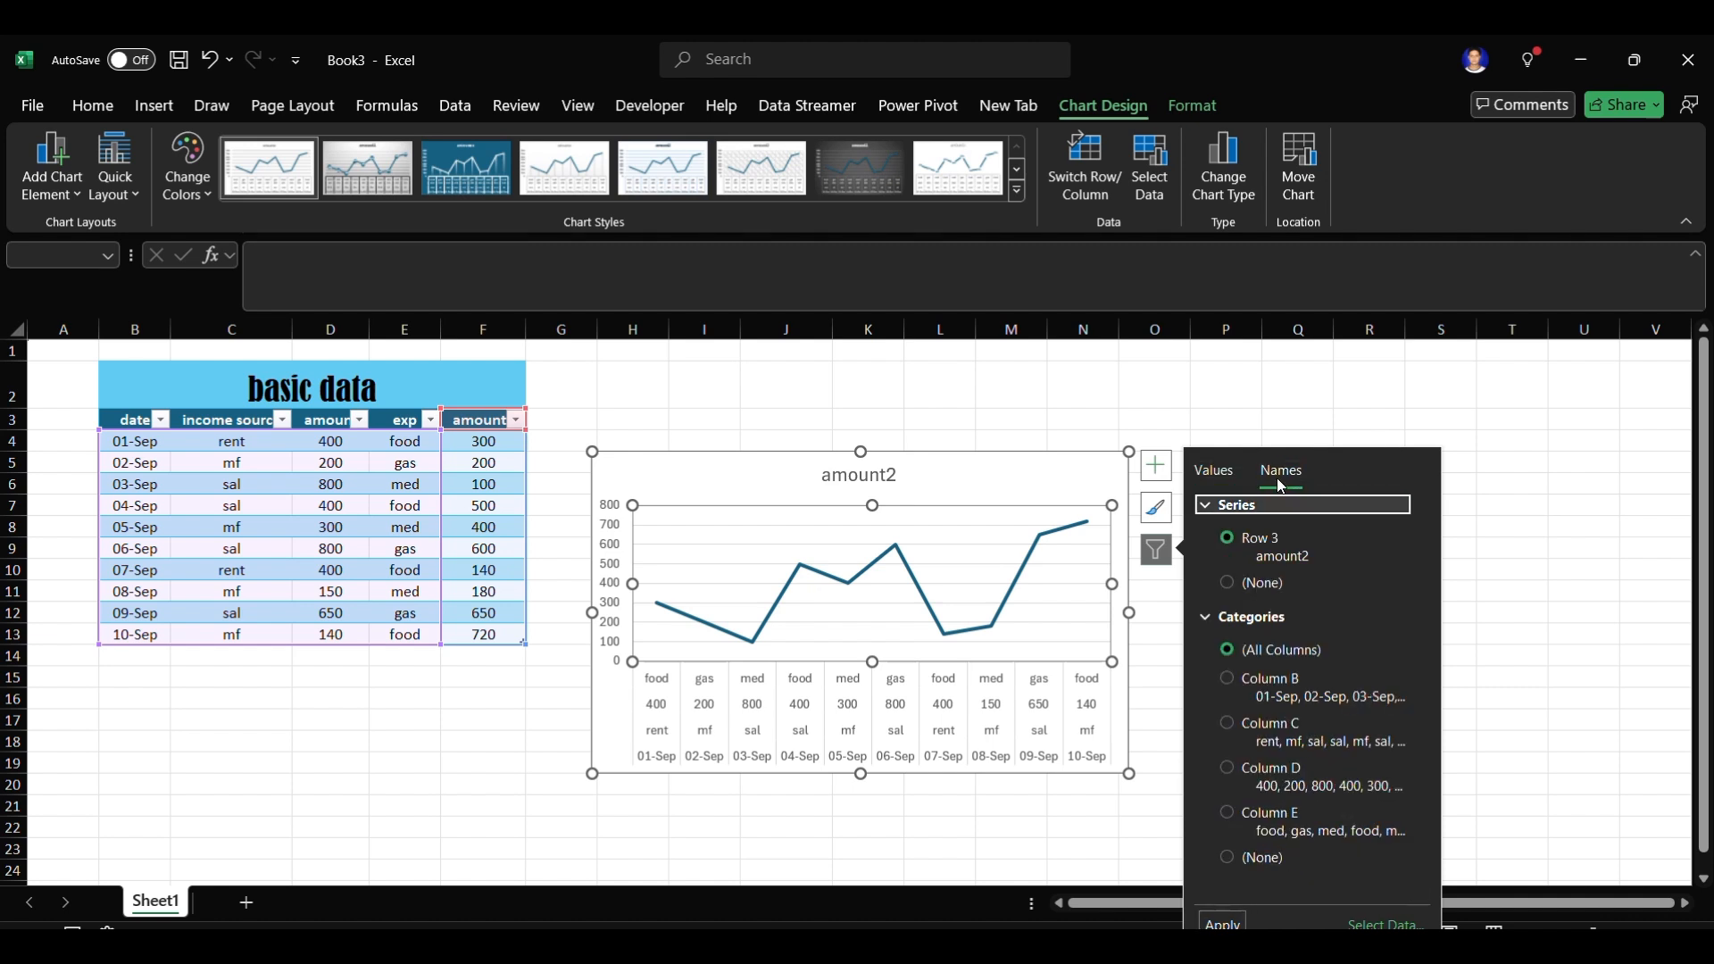
click(1228, 678)
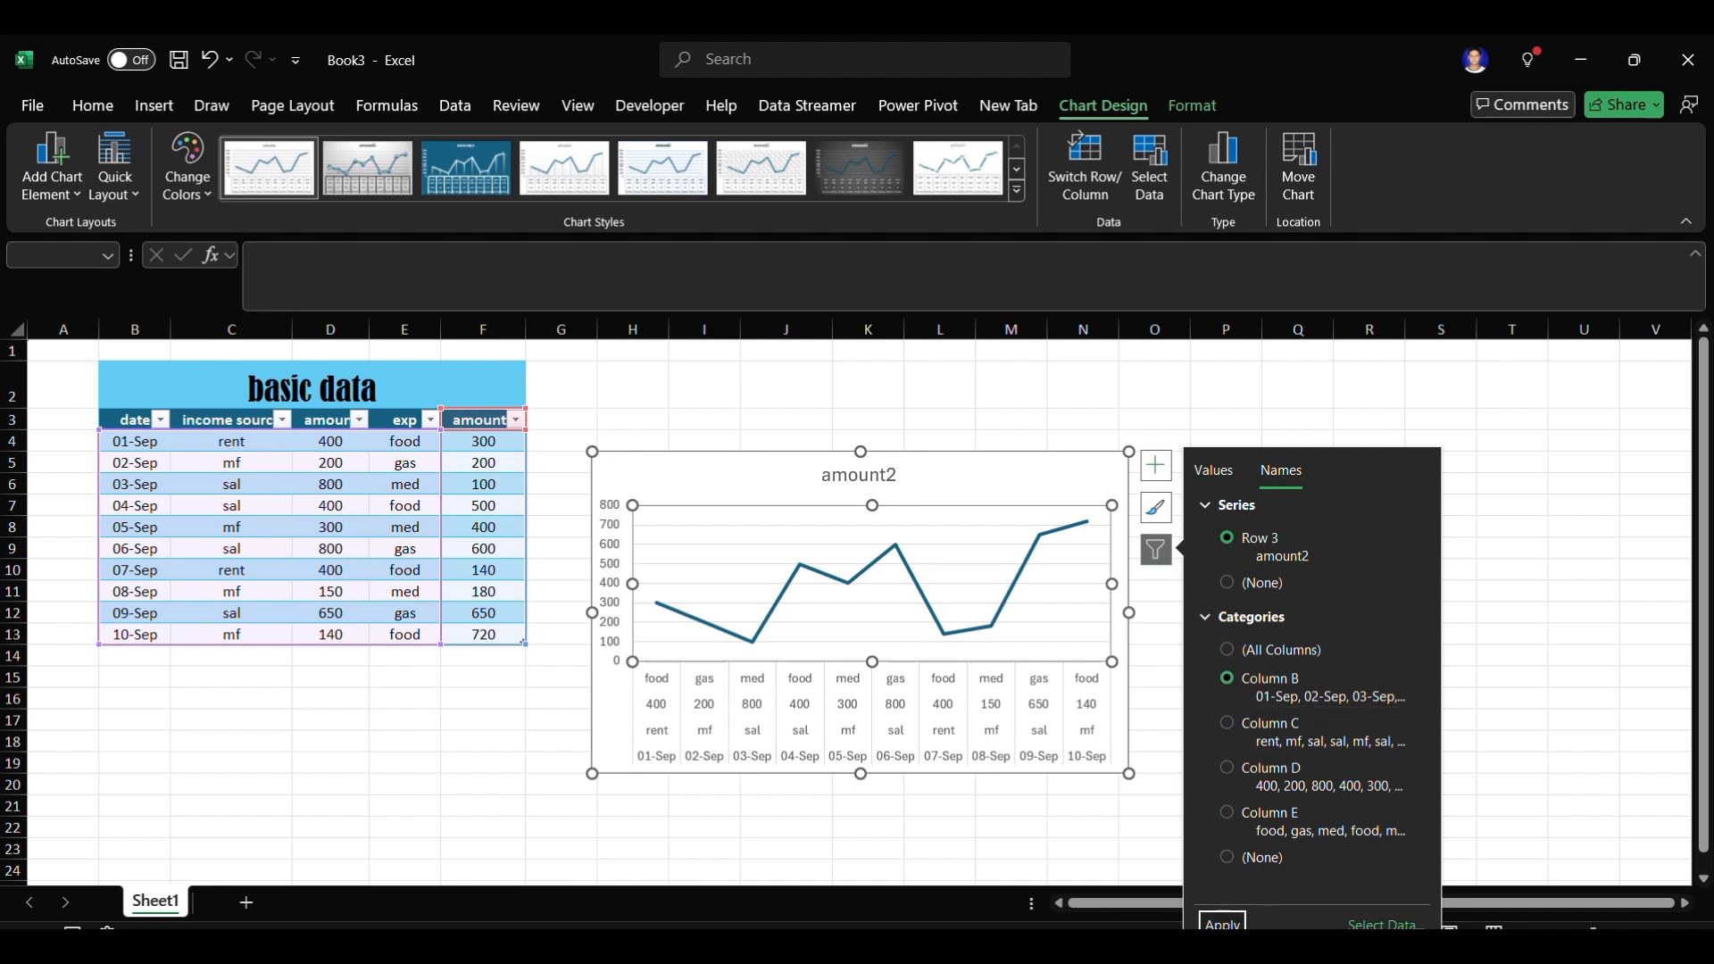
click(1222, 922)
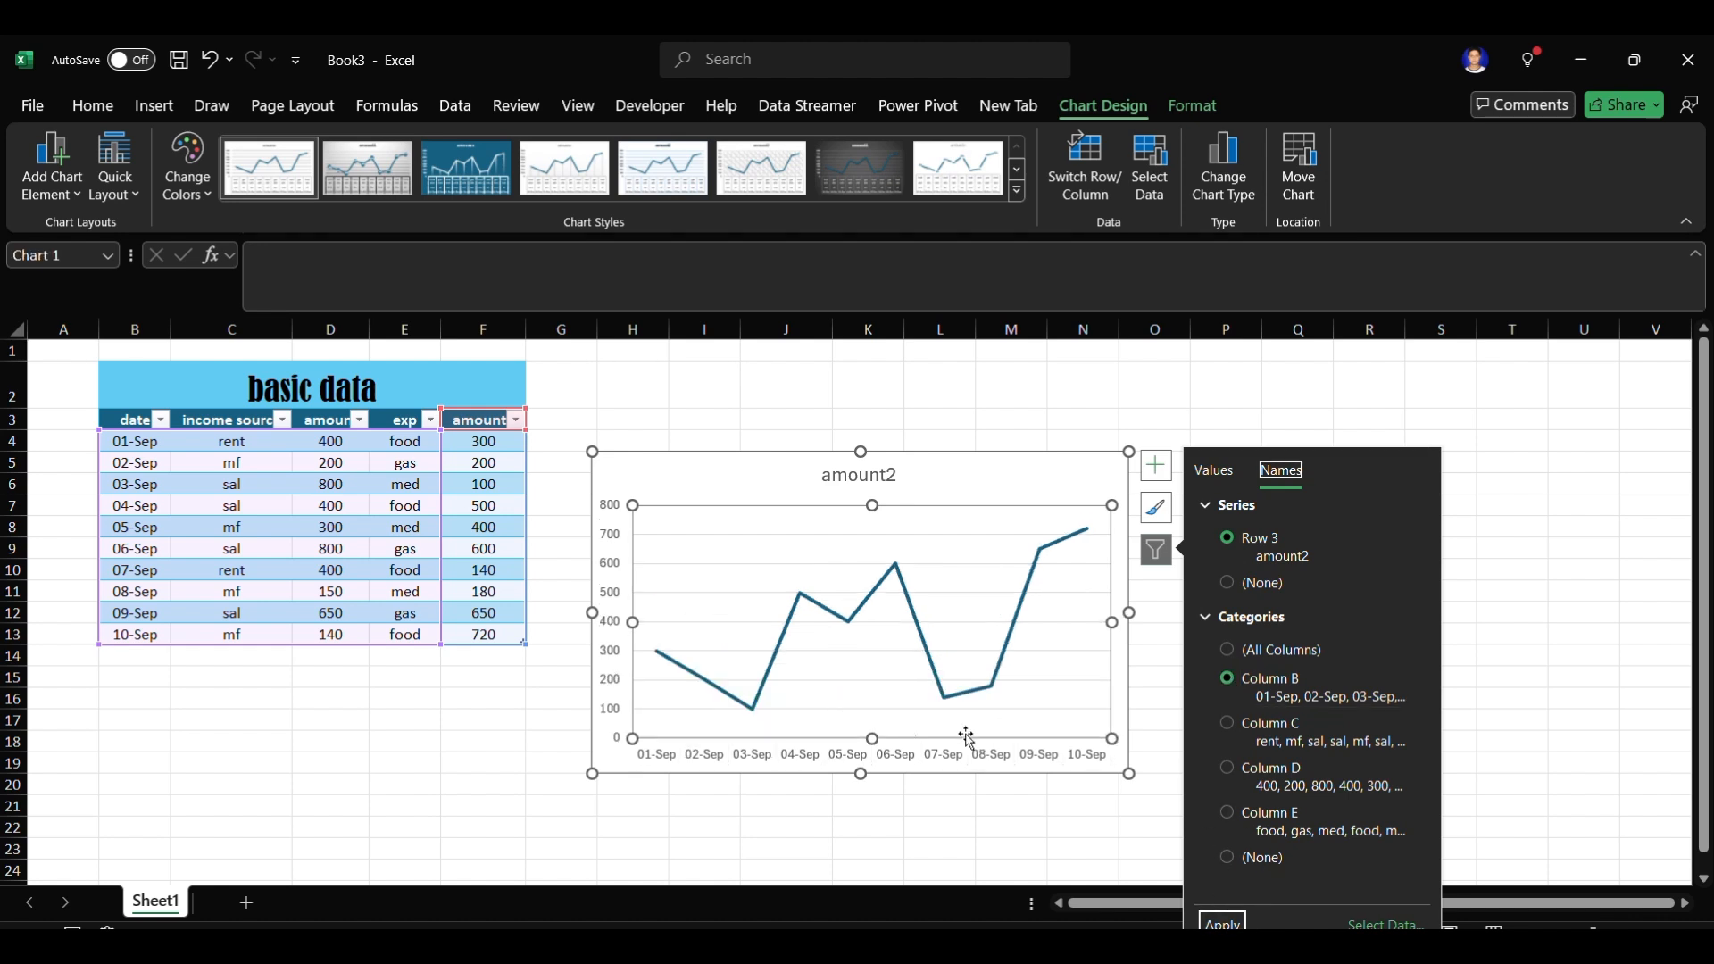
click(979, 763)
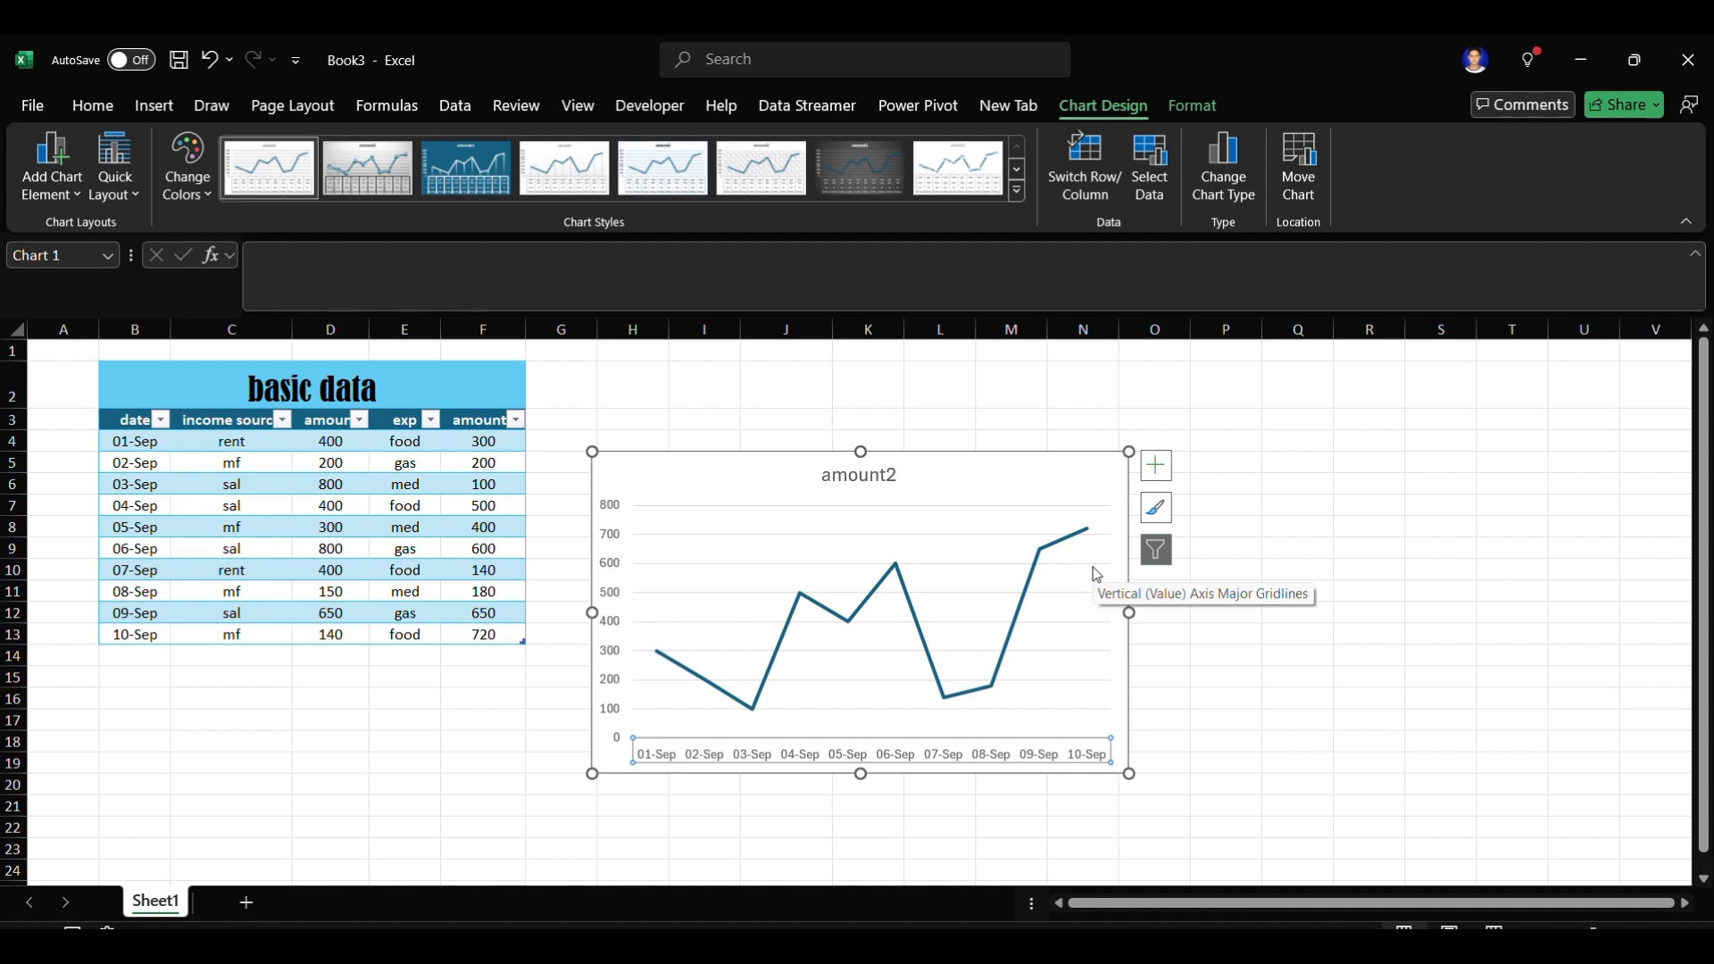
- Shrink the line chart so it sits below the totals summary, and shift its plot area slightly
drag(1128, 452, 926, 561)
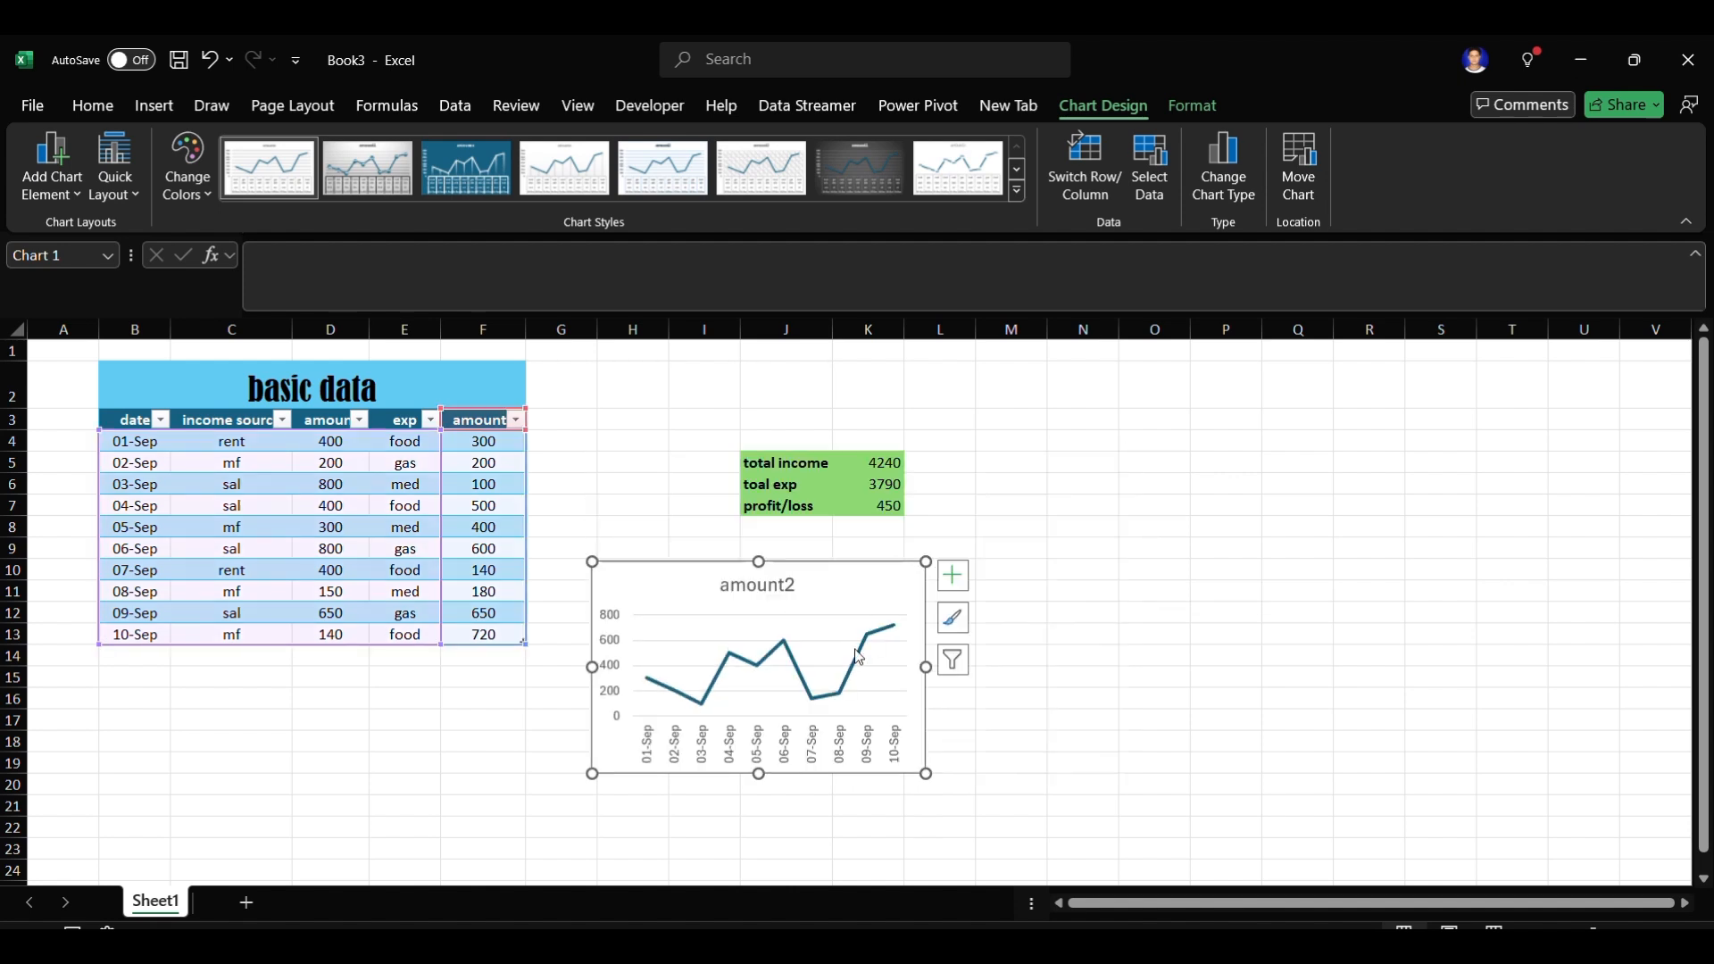
click(883, 610)
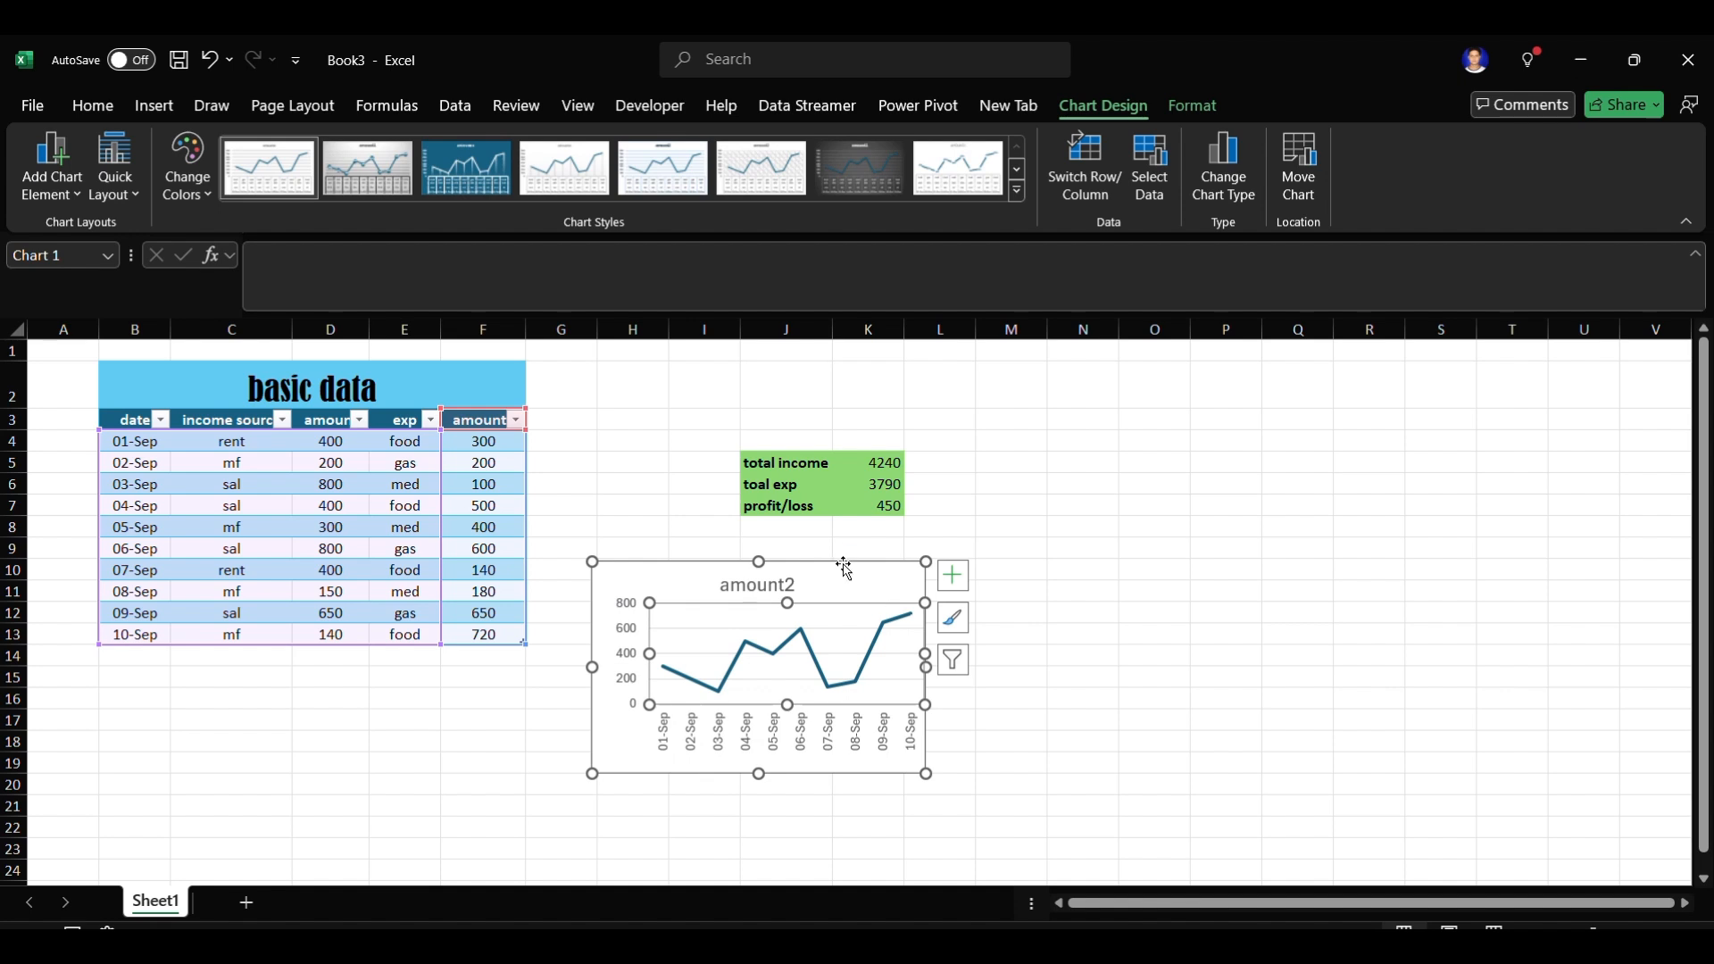
click(658, 491)
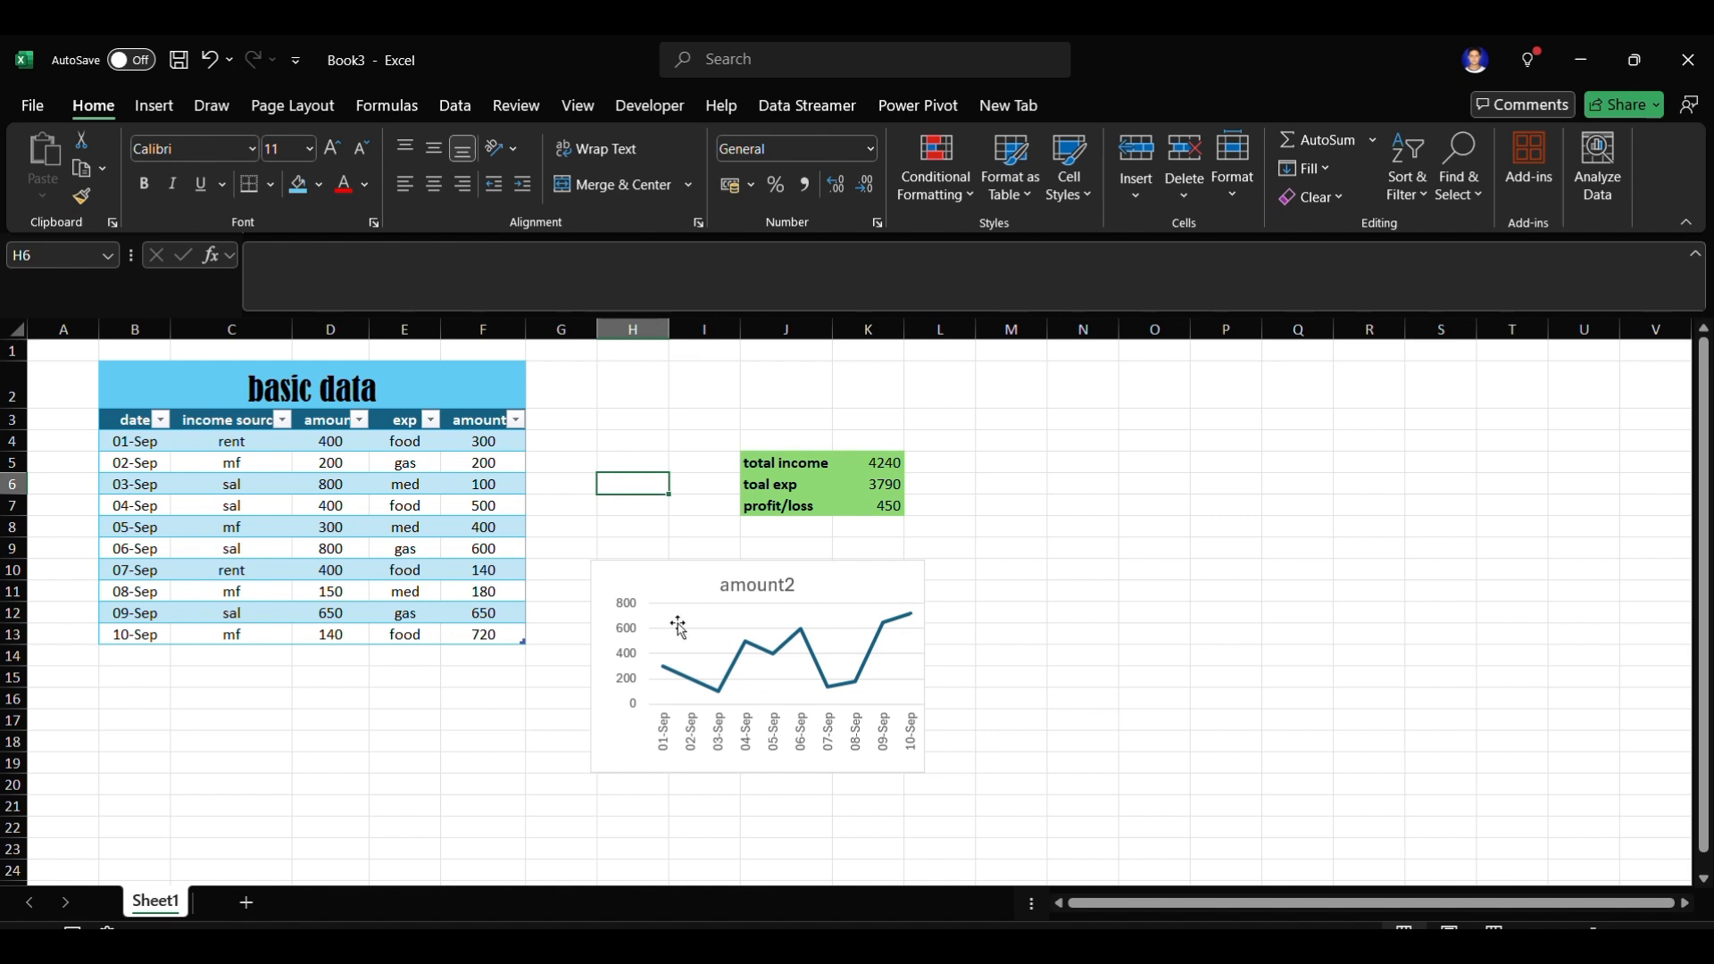
click(723, 622)
click(652, 533)
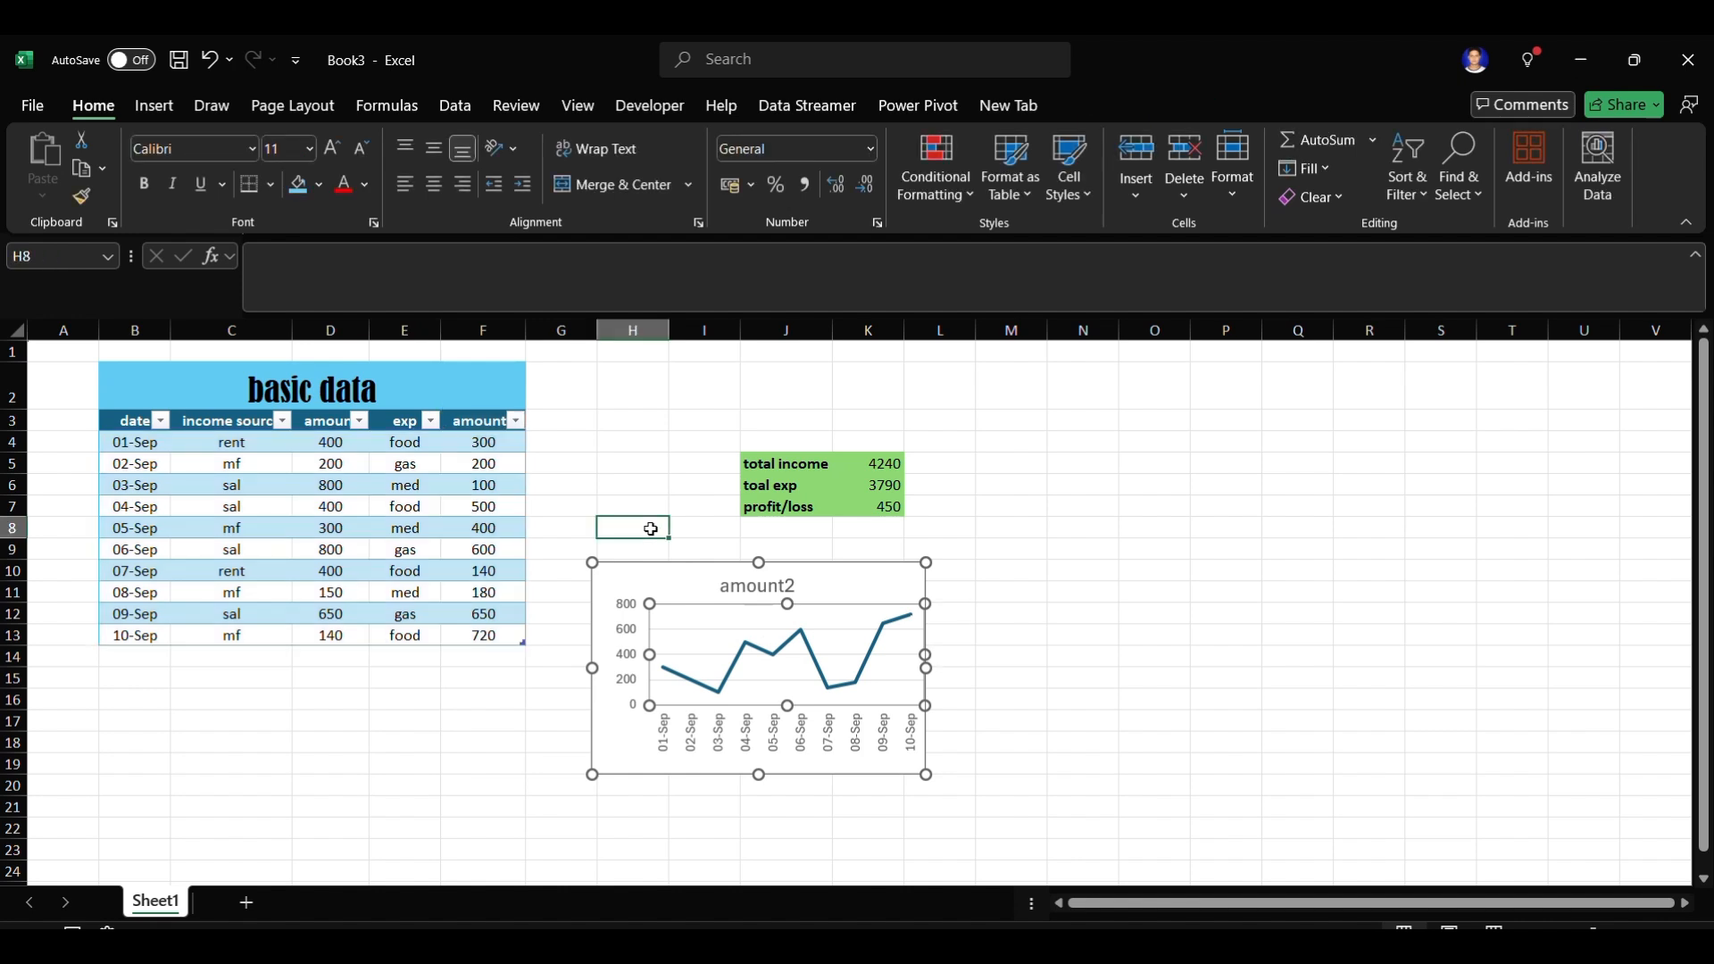
click(555, 707)
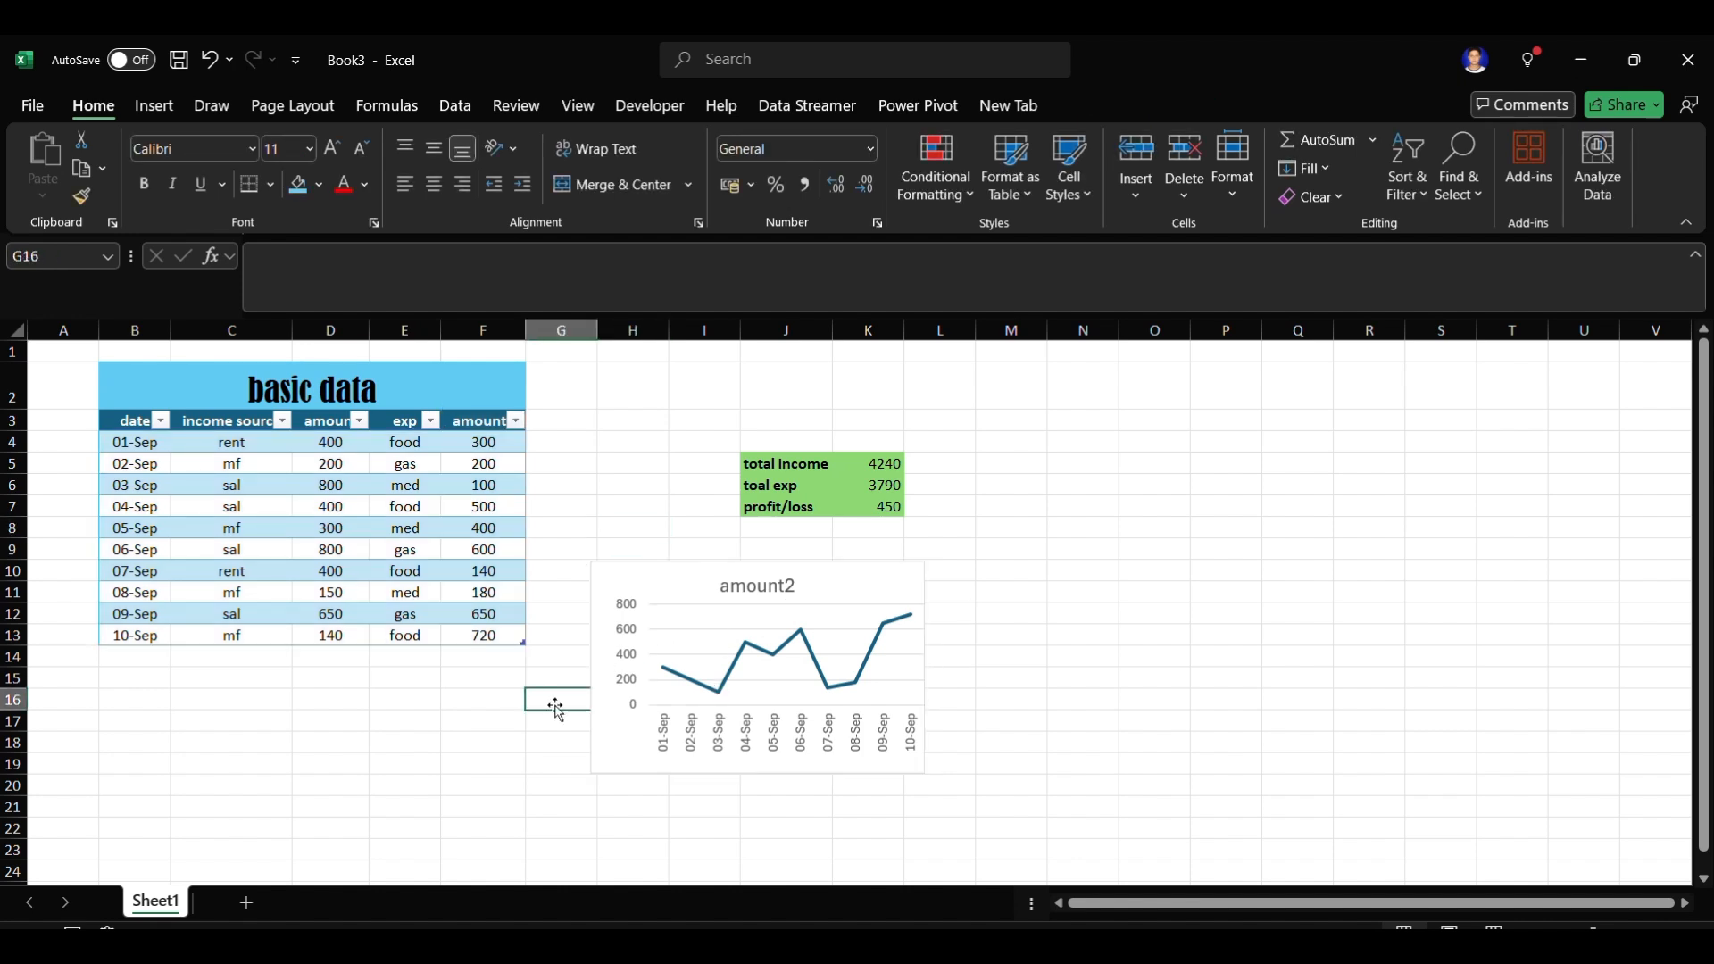
- Undo the chart edits and the insertion of the line chart
click(711, 636)
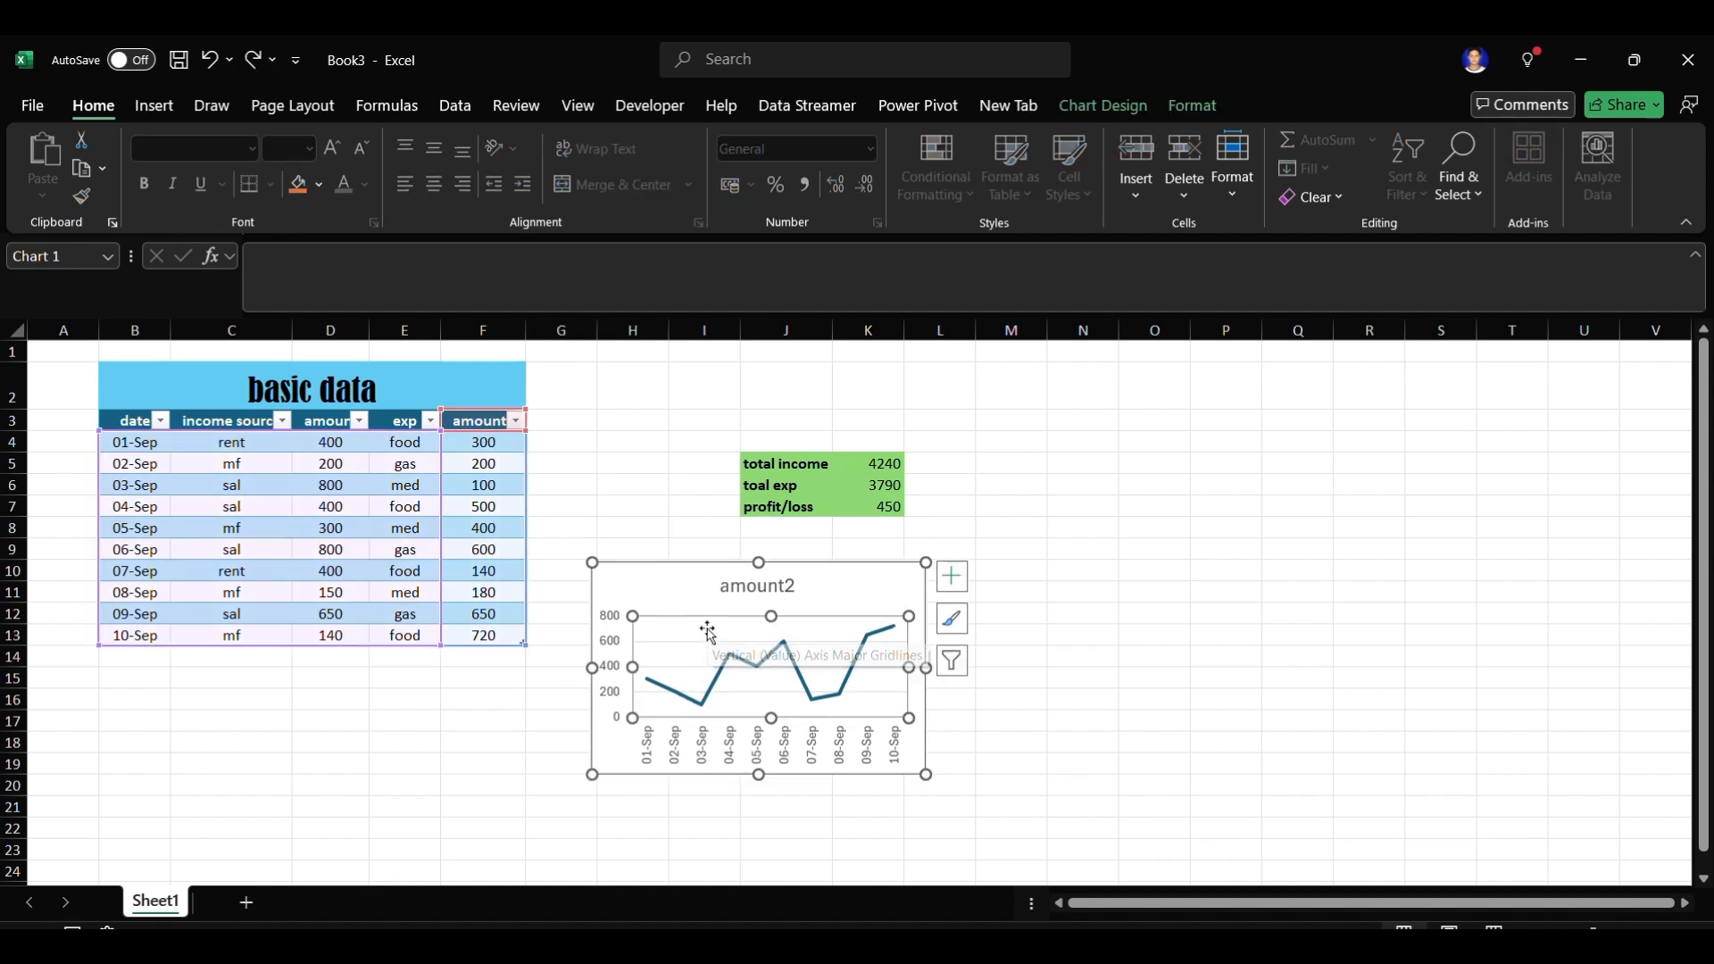
key(ctrl+z)
key(ctrl+z)
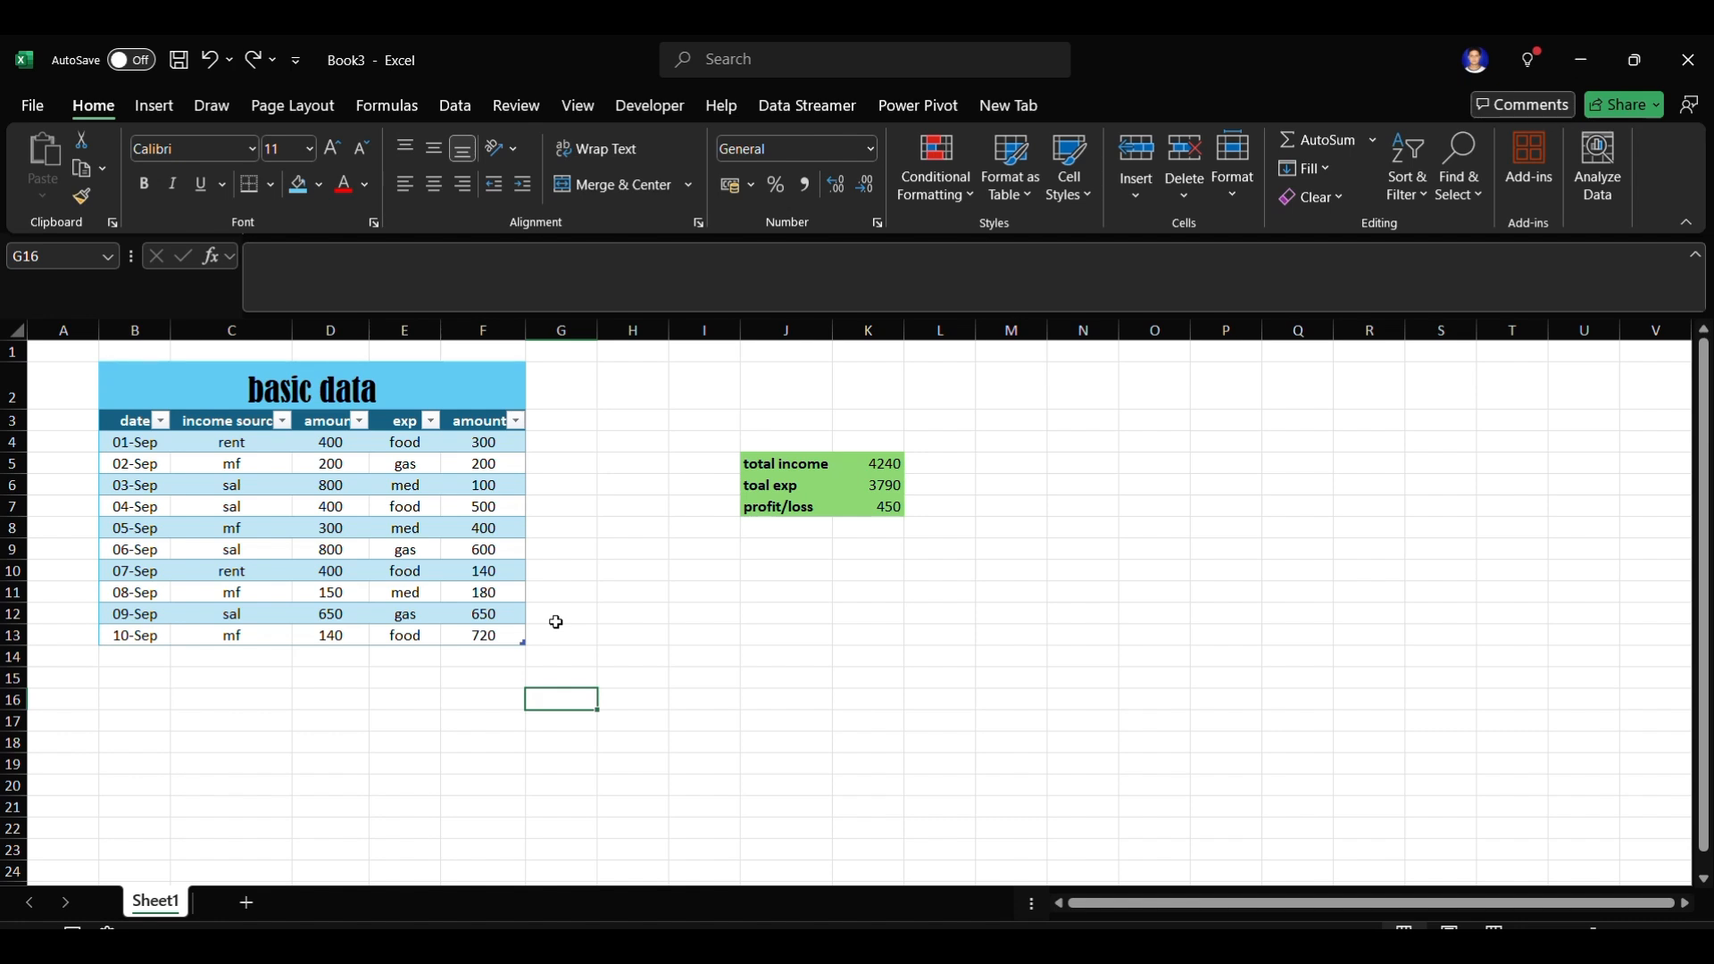
- Switch to the web browser and search the web for "excel formulas"
key(alt+Tab)
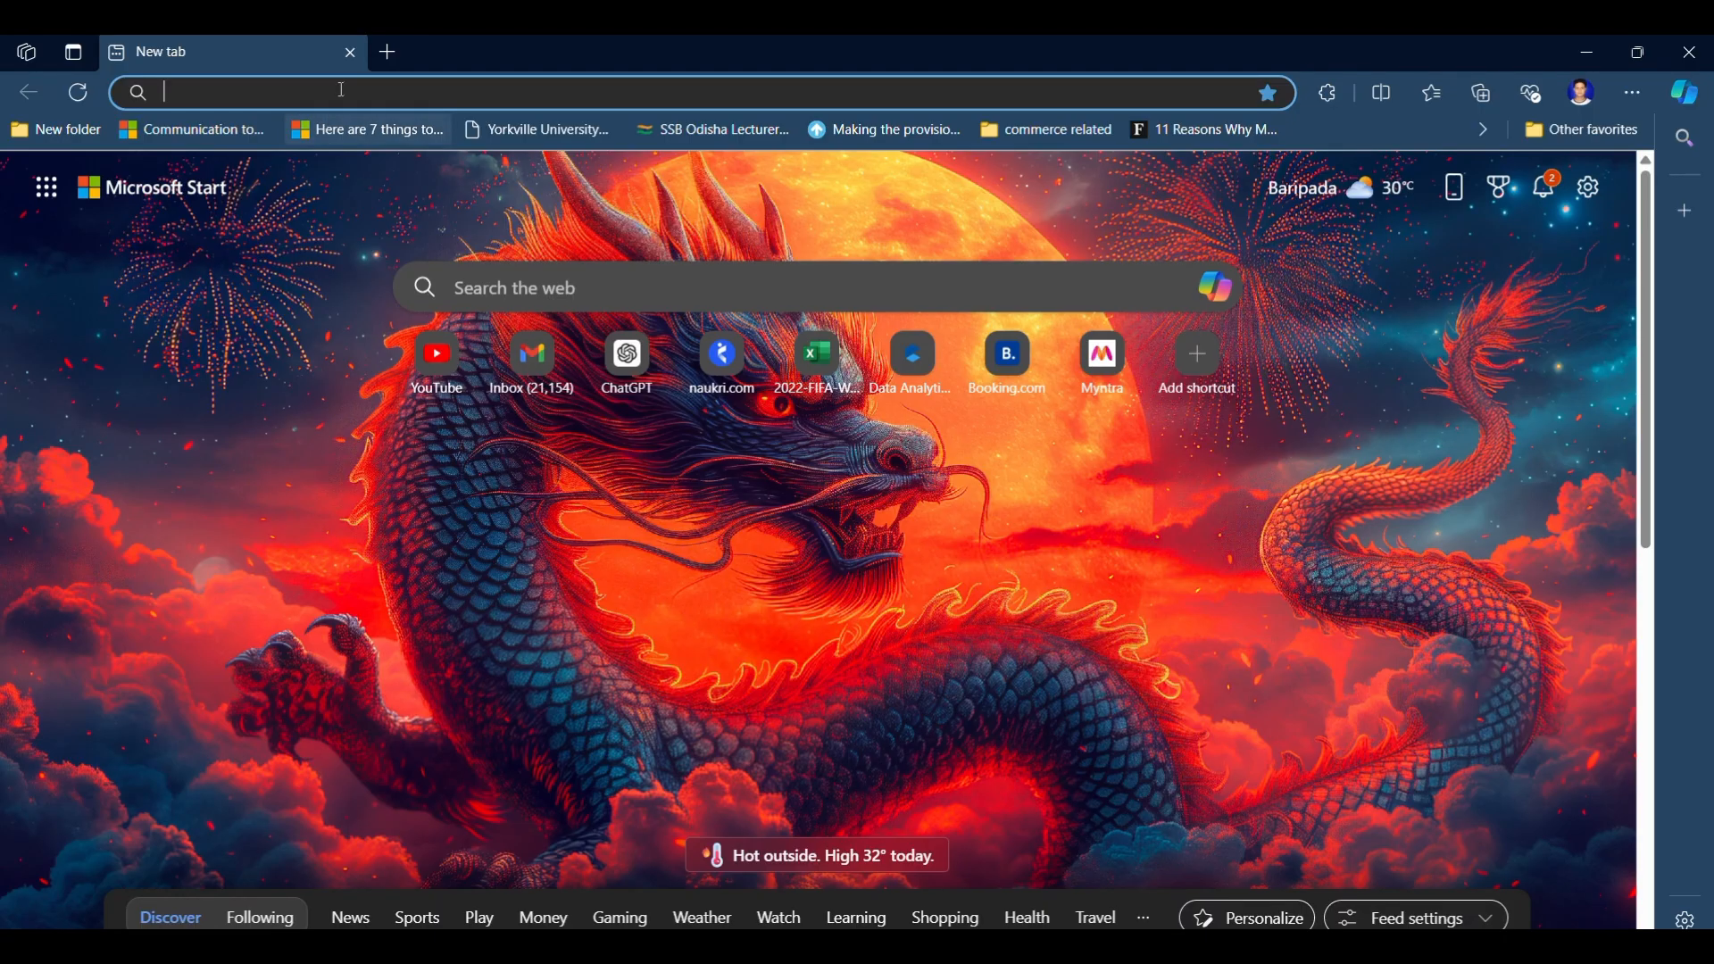
click(342, 90)
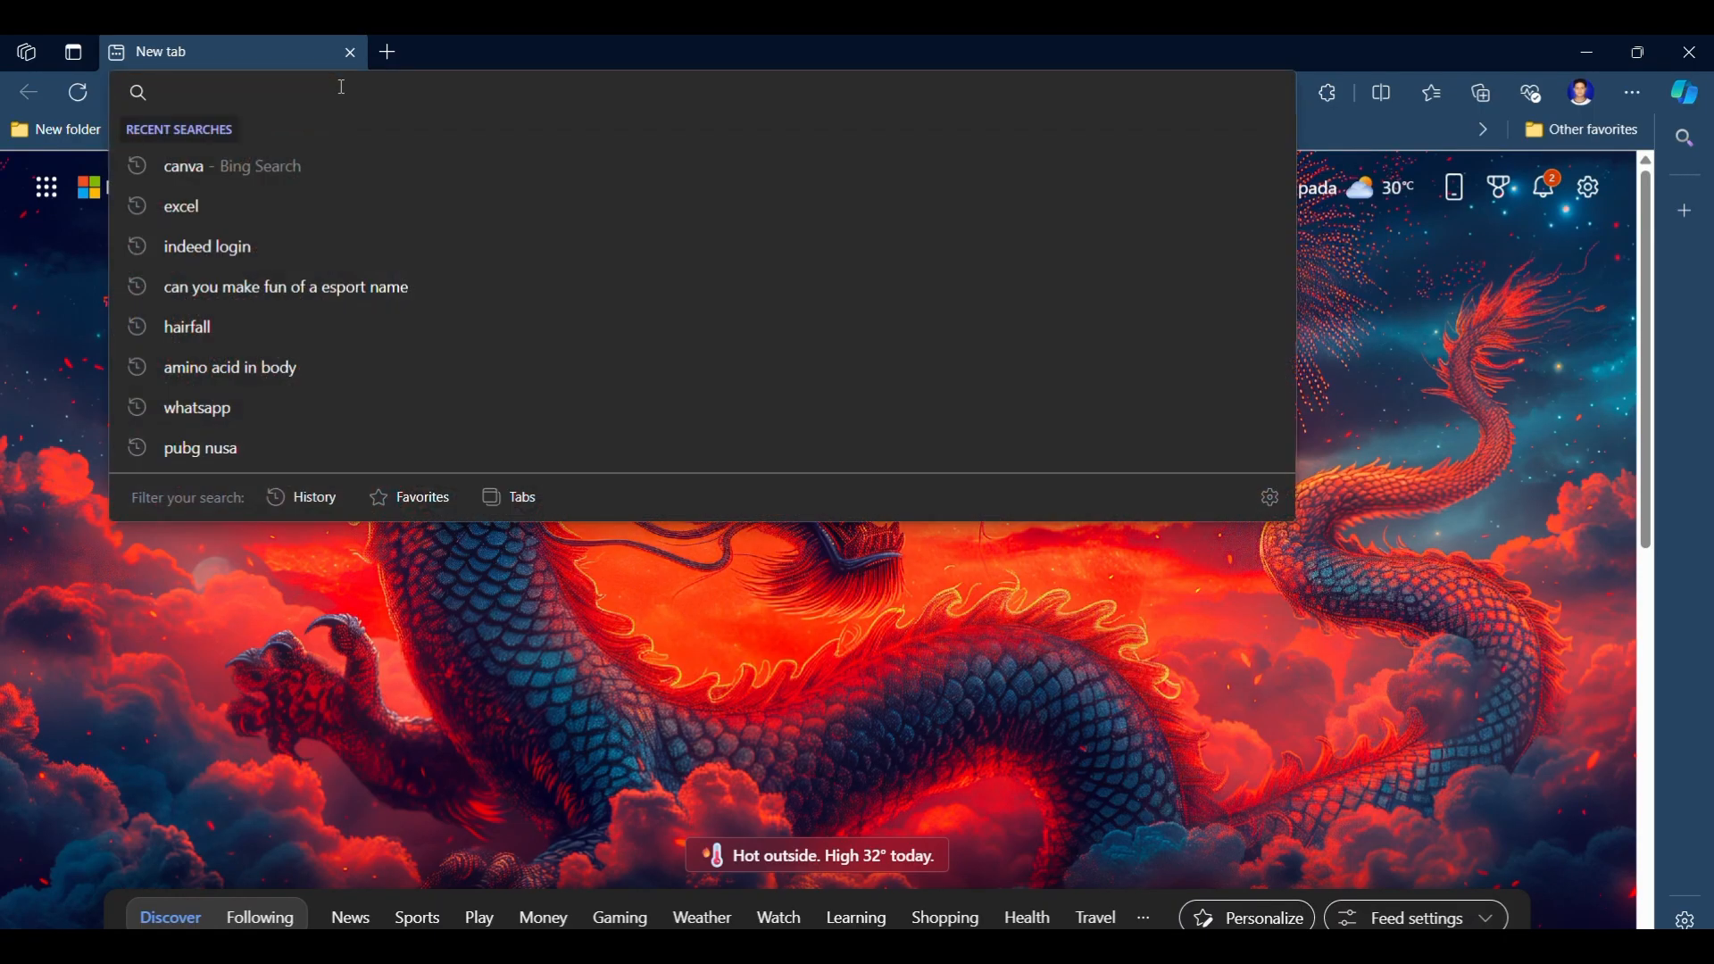
text(excel )
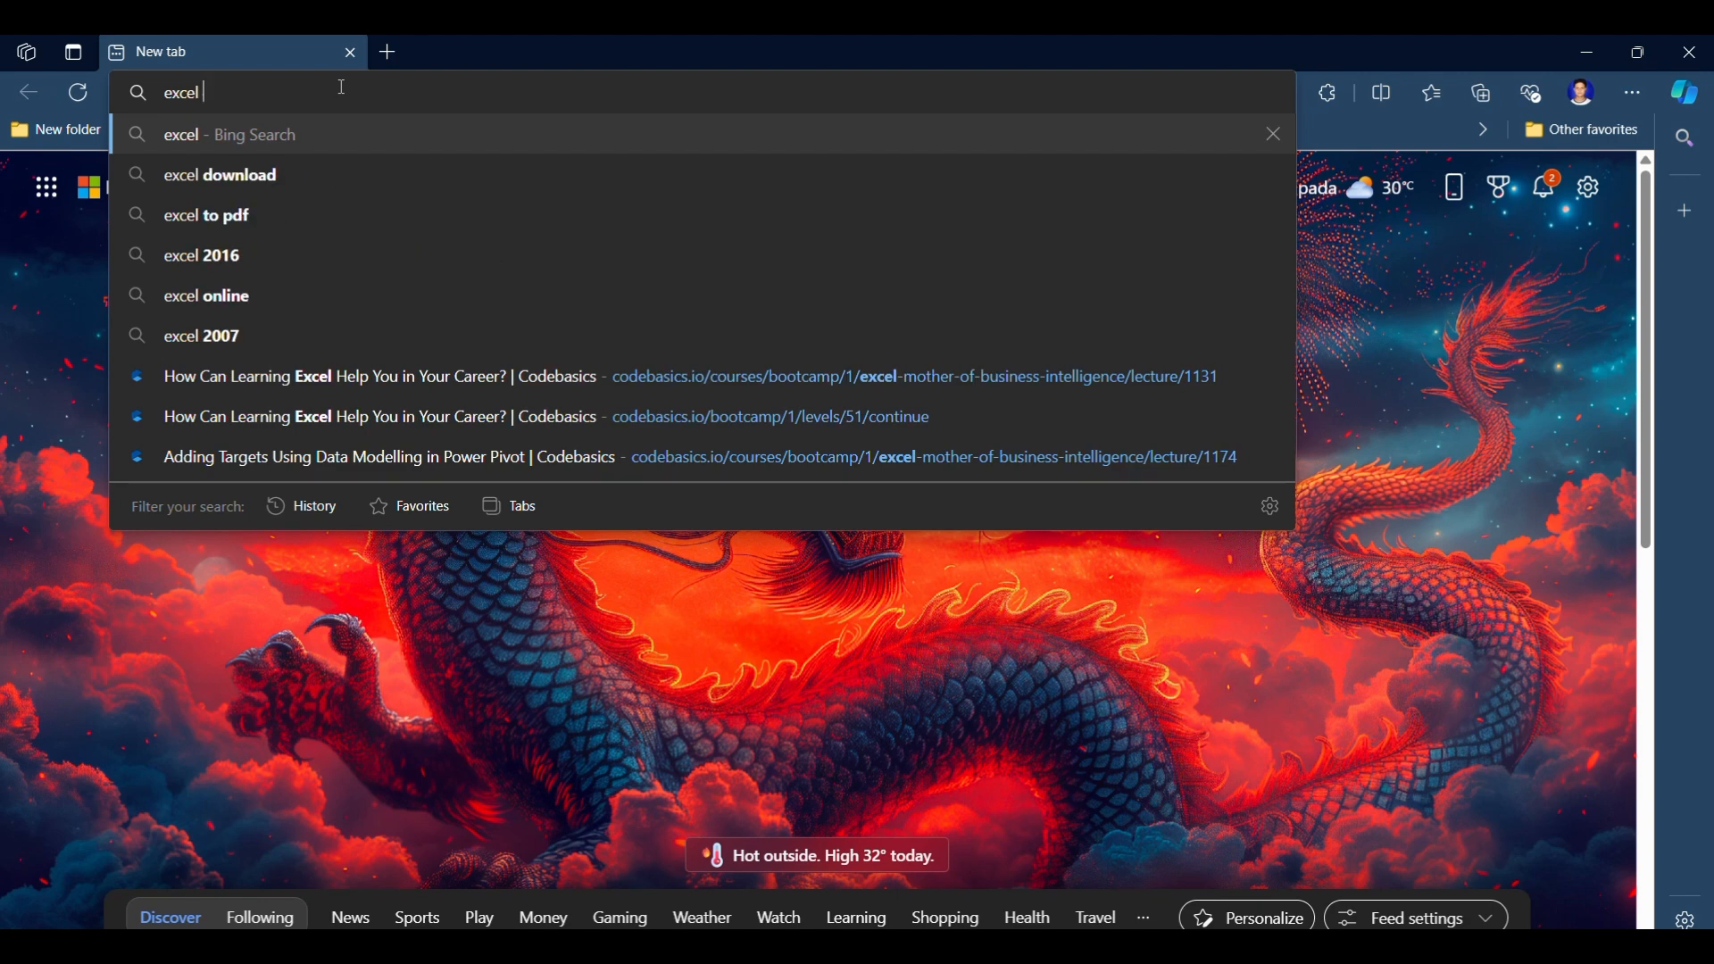
text(formulas)
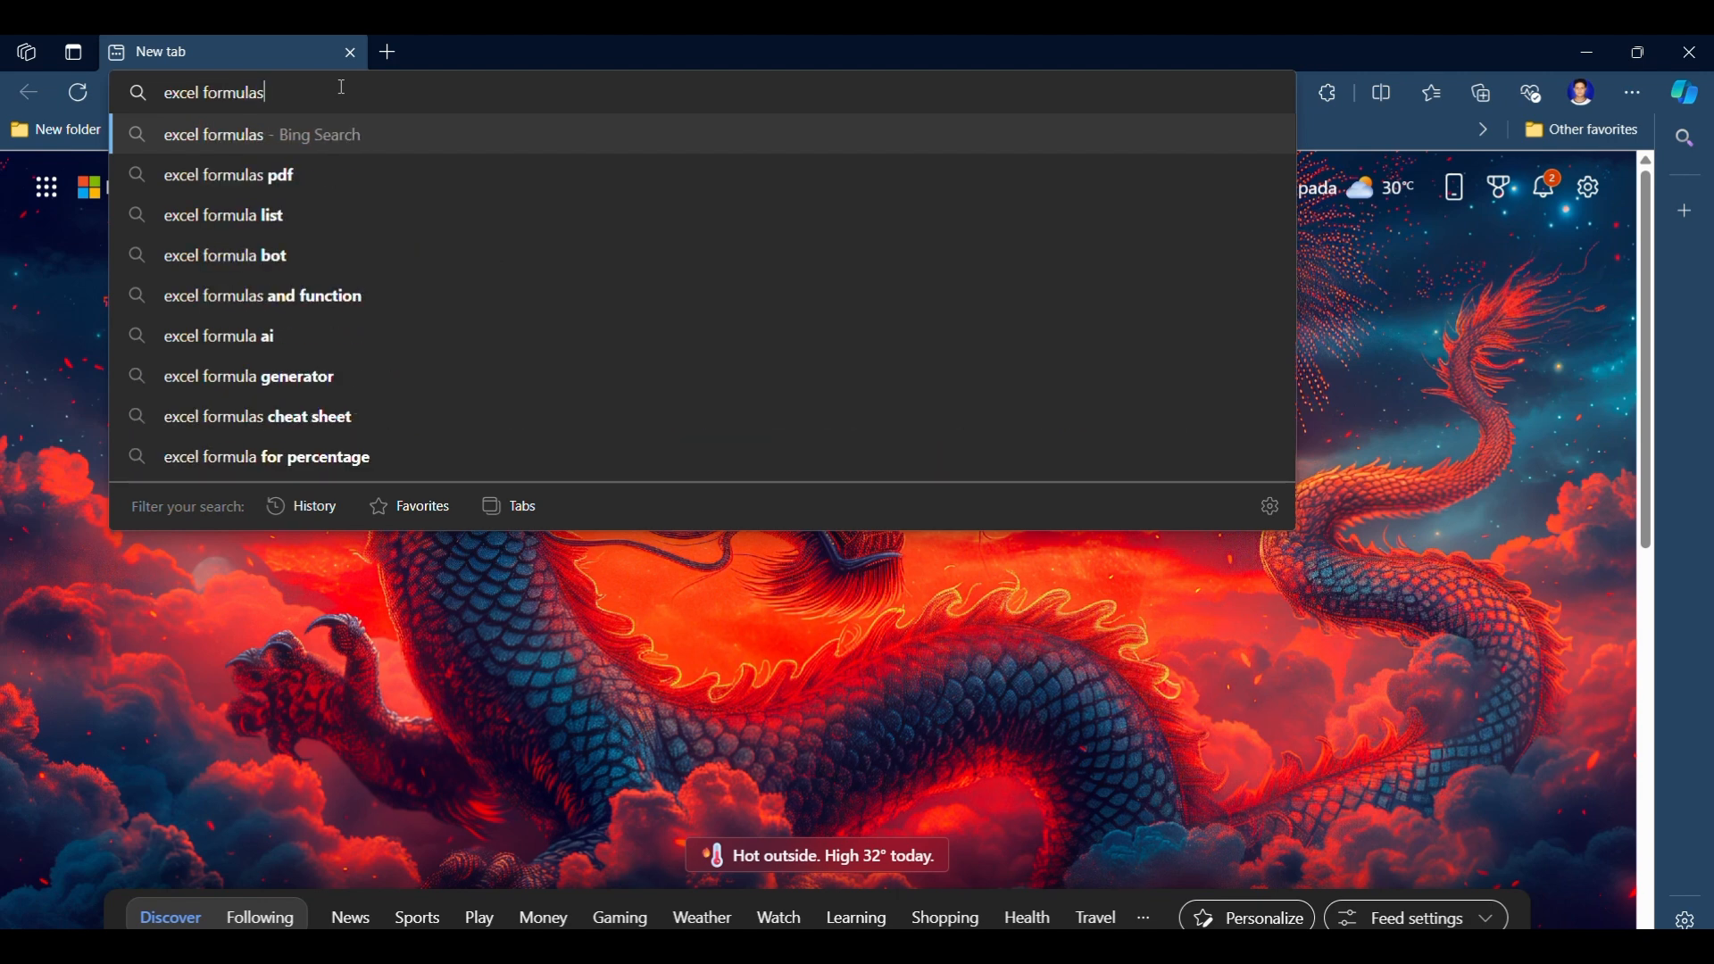
key(Return)
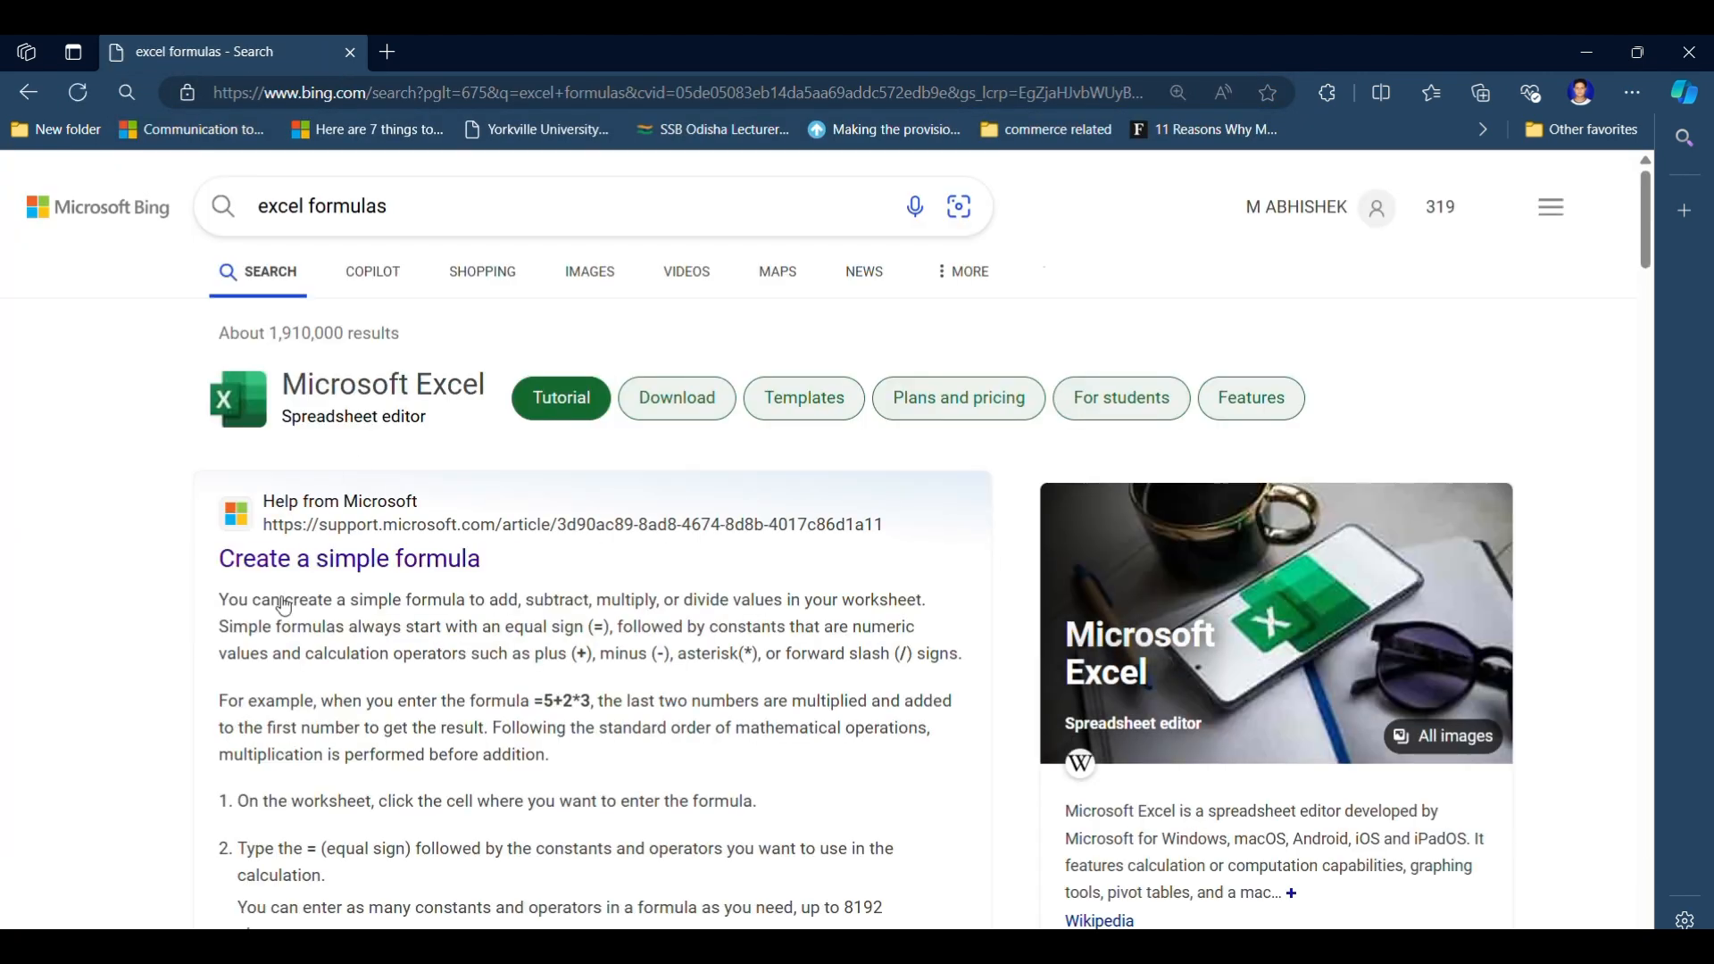
- Open Exceljet's 500 Excel Formulas page from the search results and examine its categories and Count formulas
scroll(470, 619, down, 2)
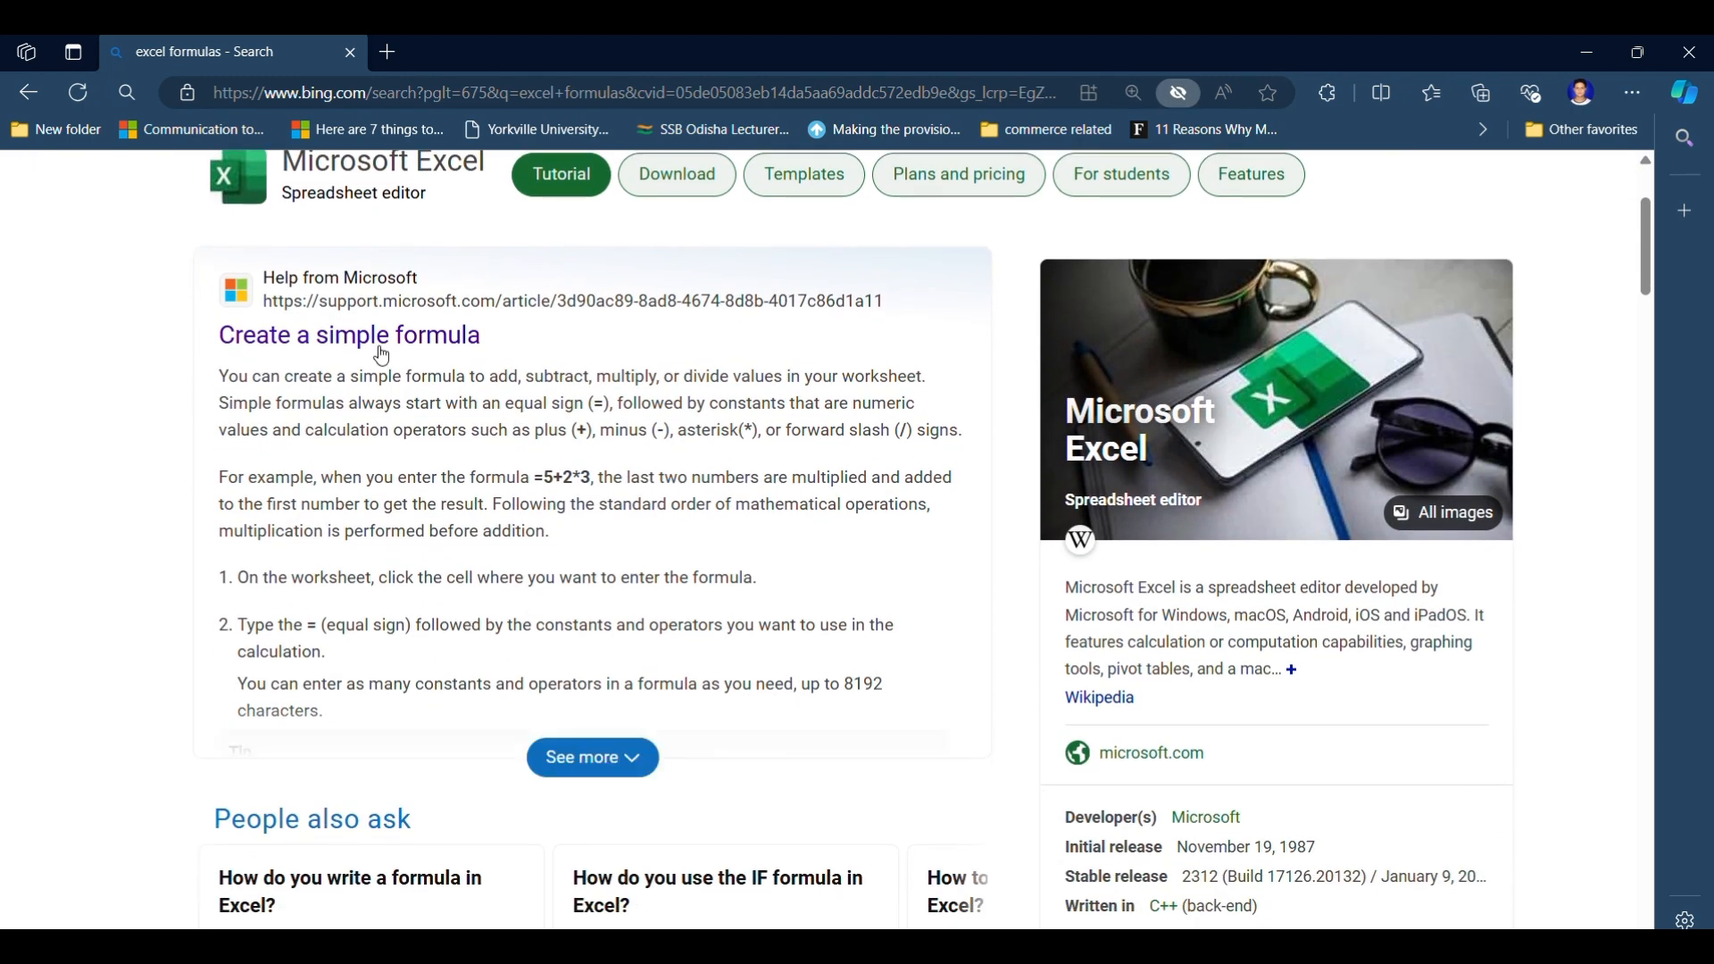
scroll(470, 619, down, 6)
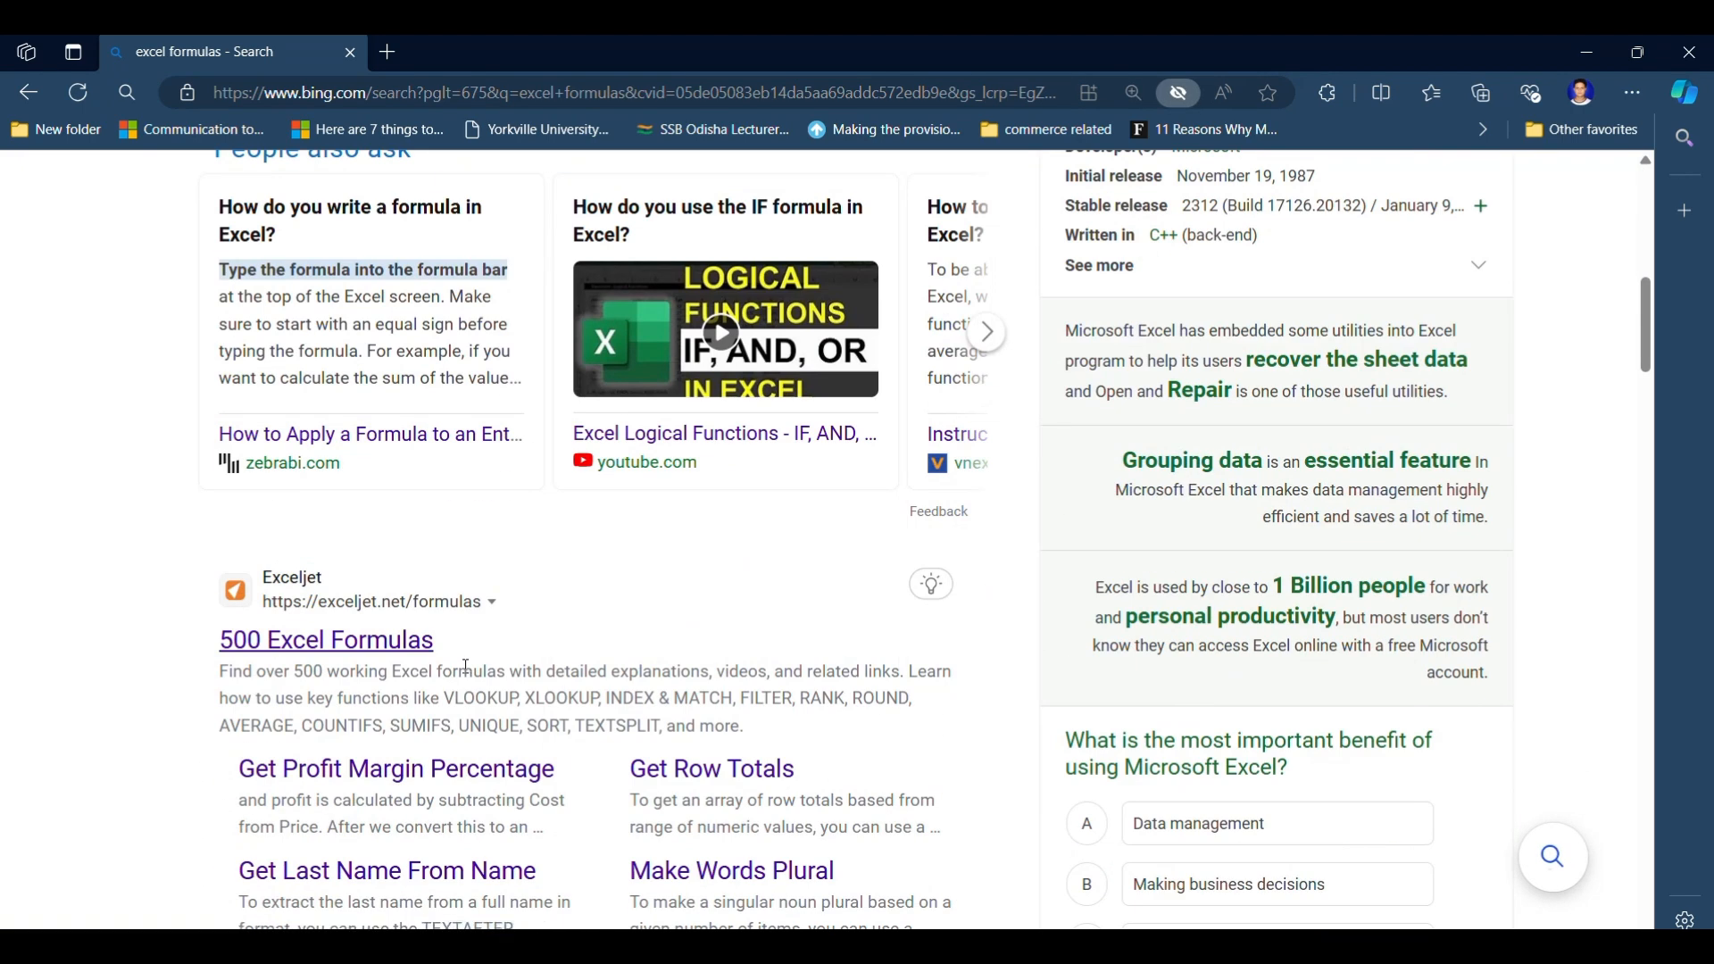
click(373, 645)
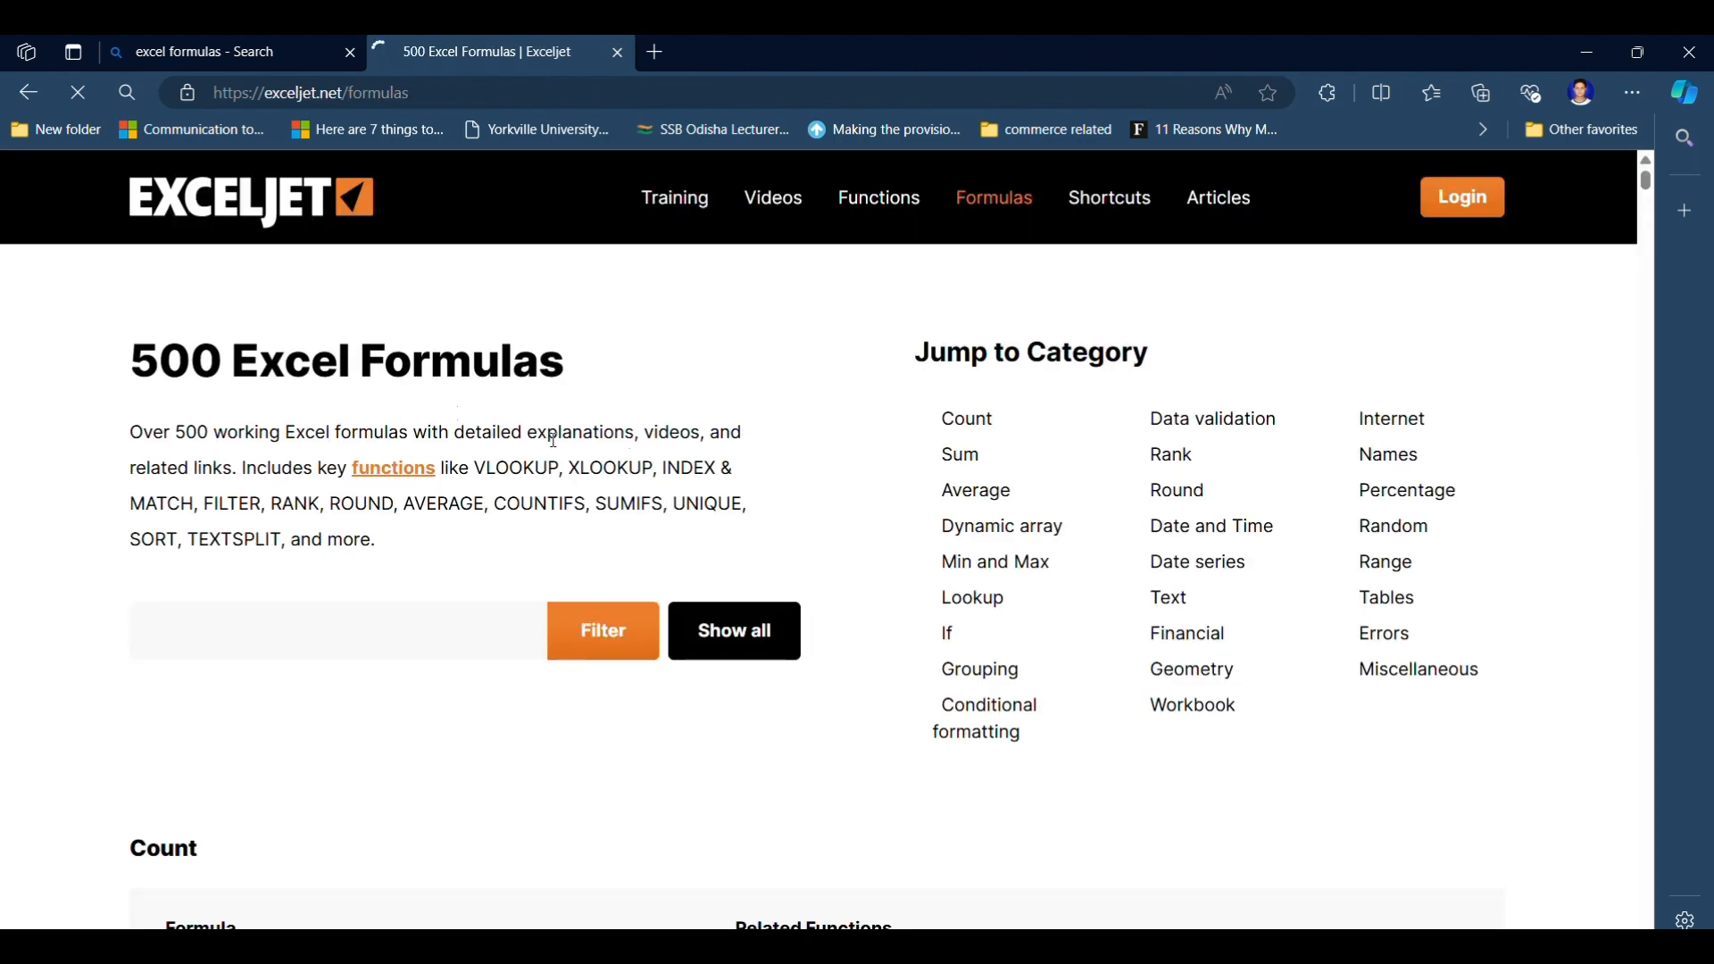
scroll(1006, 524, down, 4)
scroll(987, 415, up, 4)
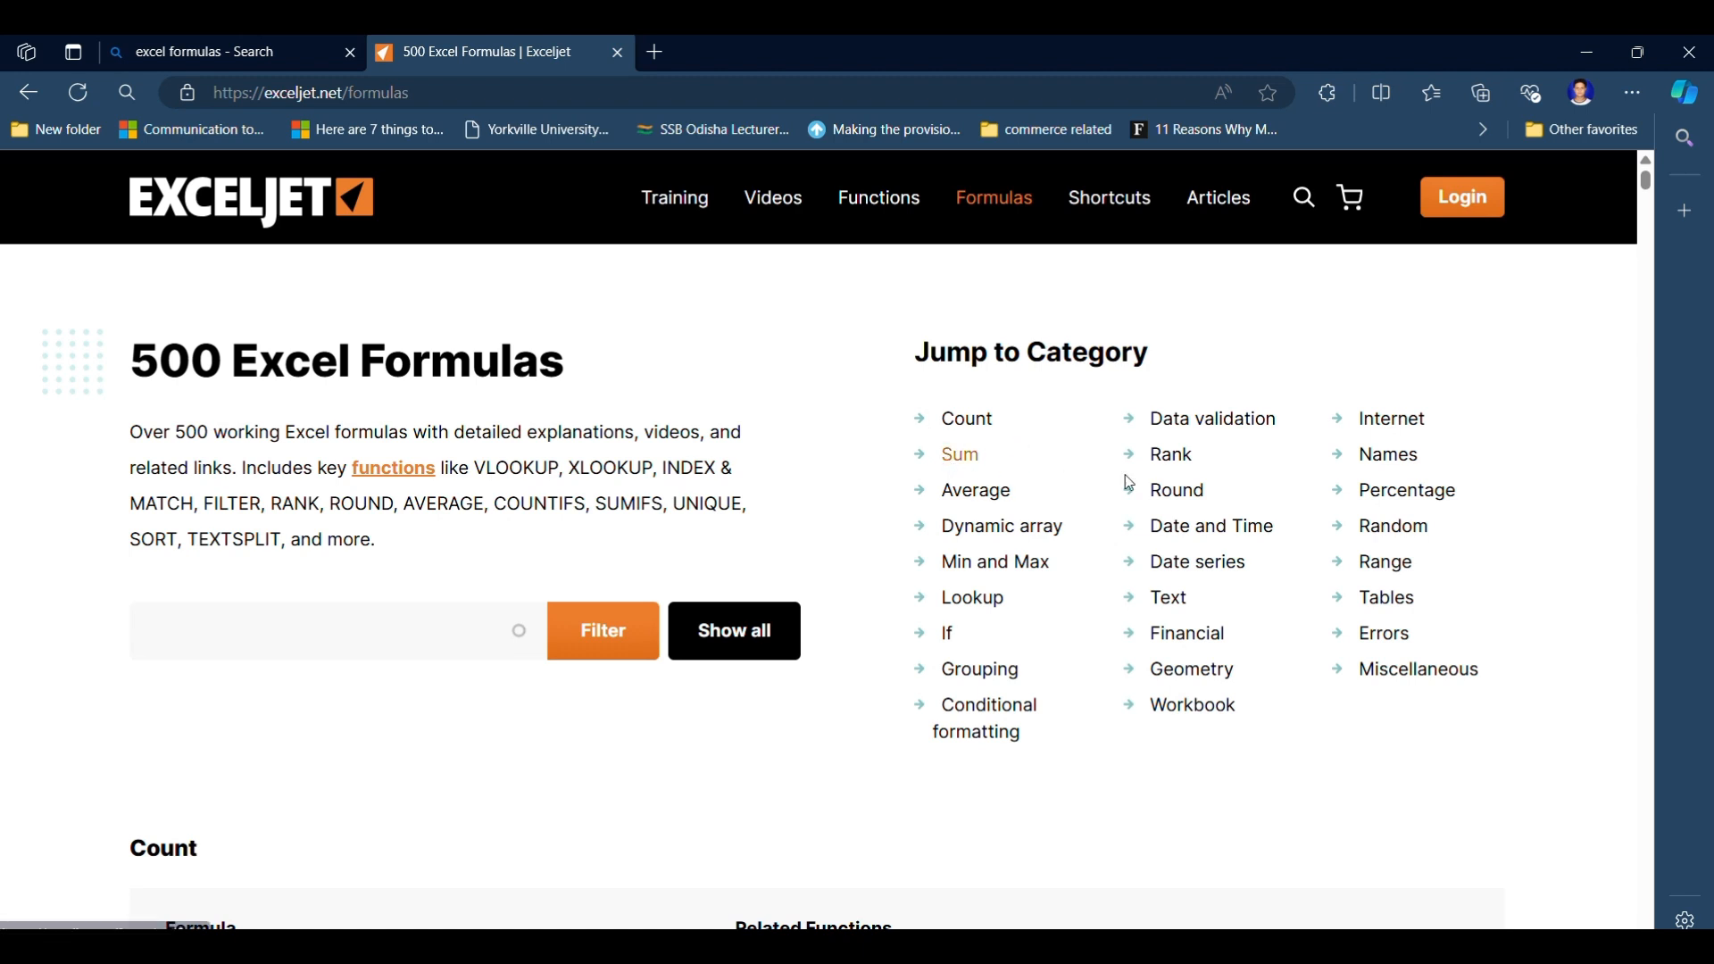
scroll(891, 745, down, 5)
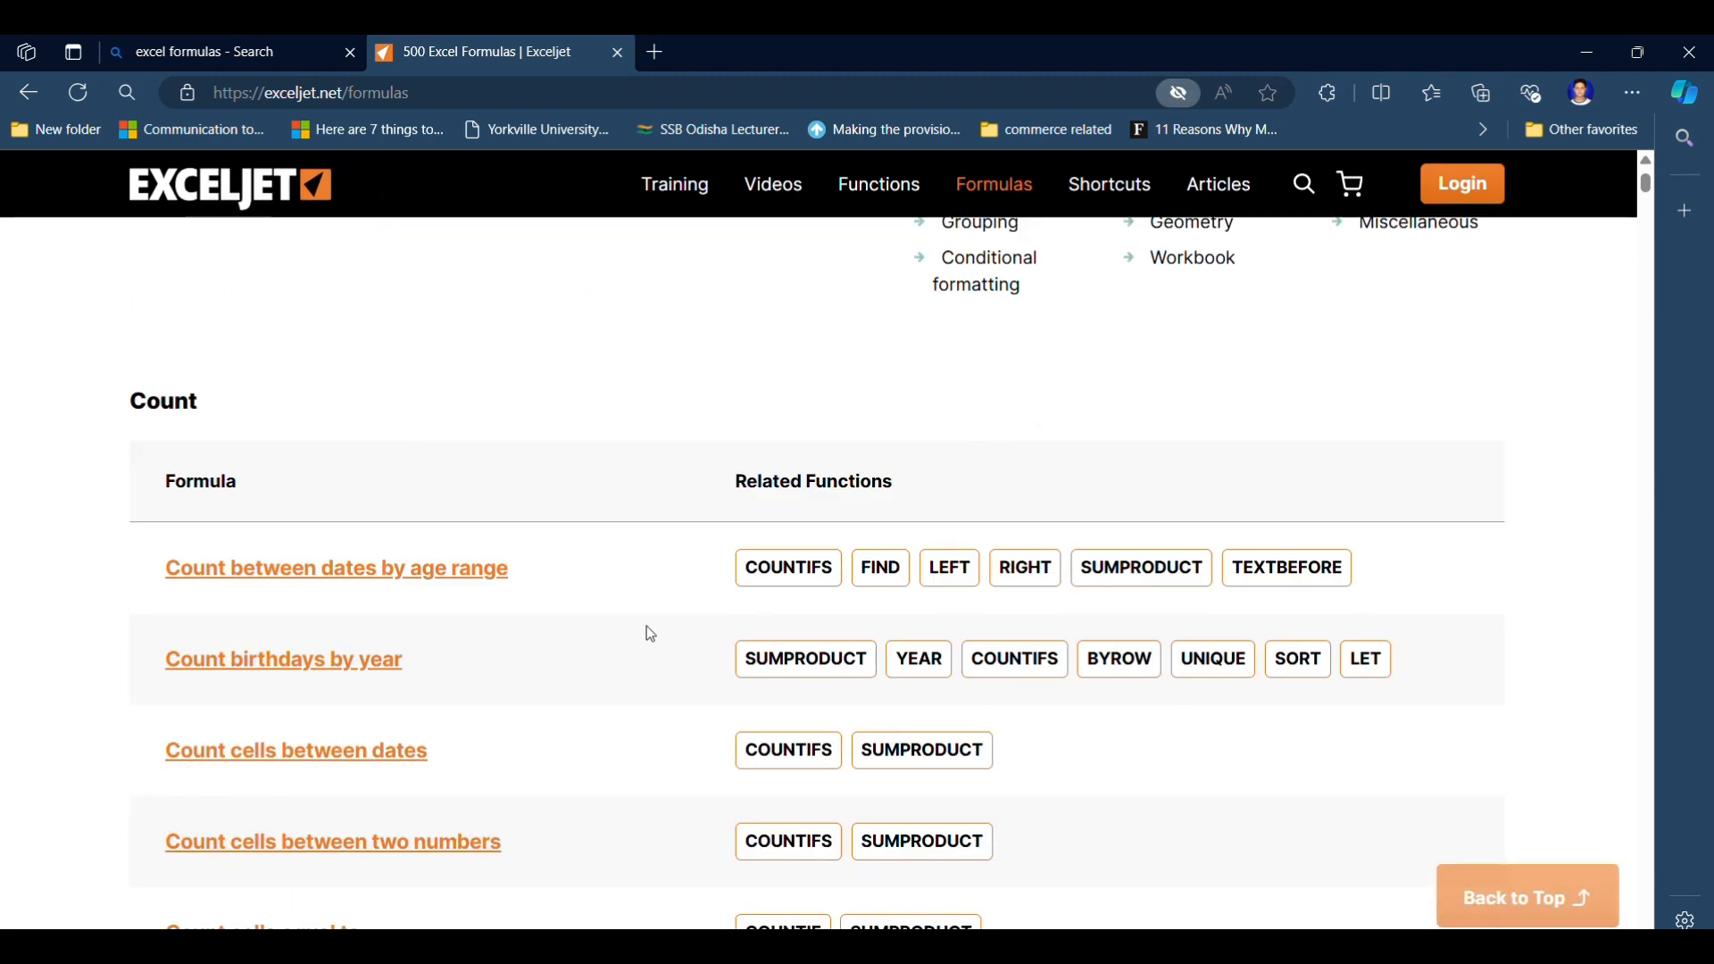
- Return to the Book3 workbook in Excel and enter =COUNT(Table1[amount]) in cell D16 to count the income amounts
mouse_move(1158, 946)
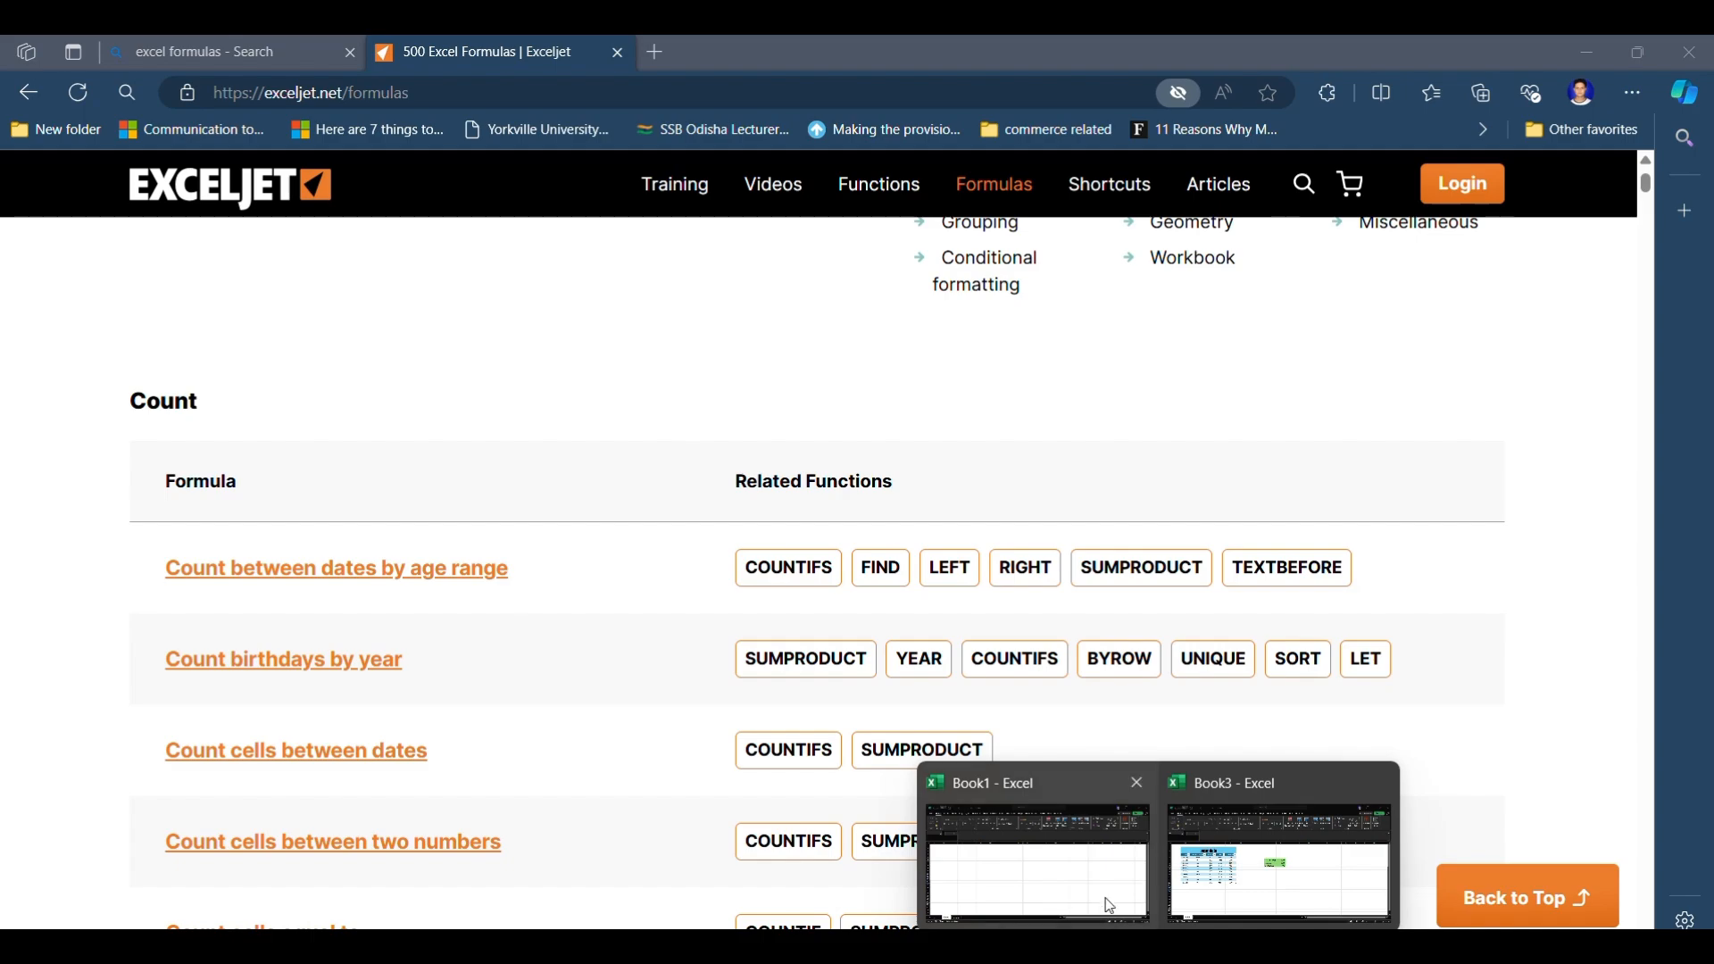
click(1260, 865)
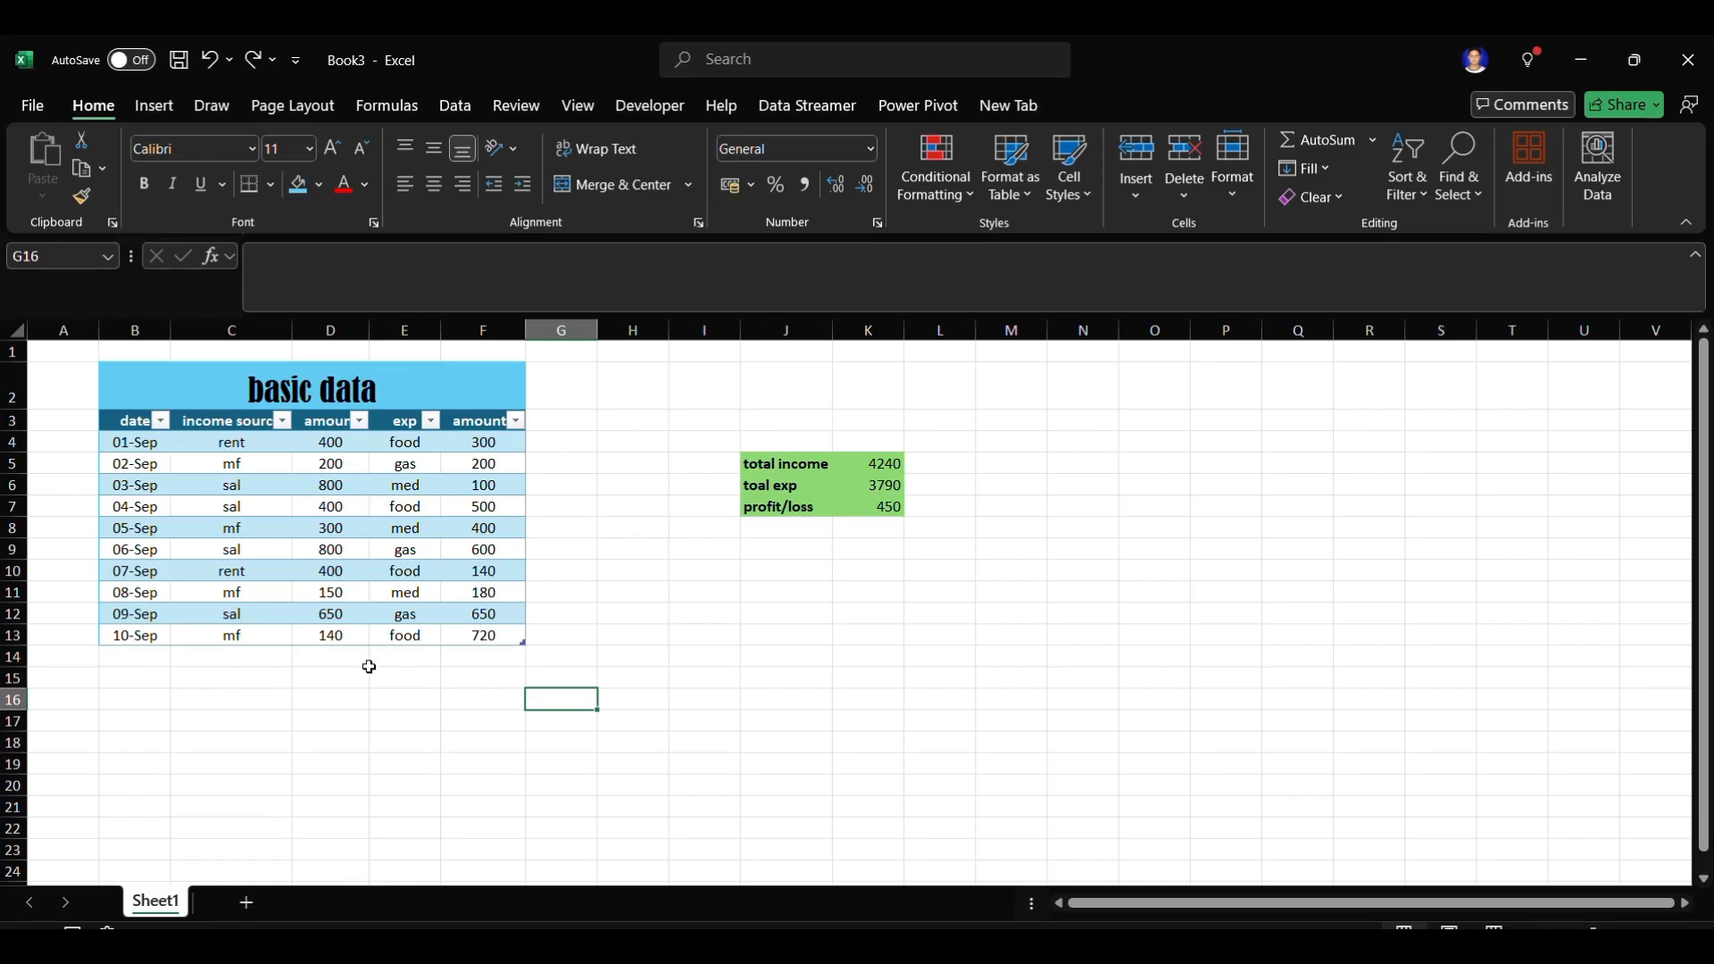
click(338, 694)
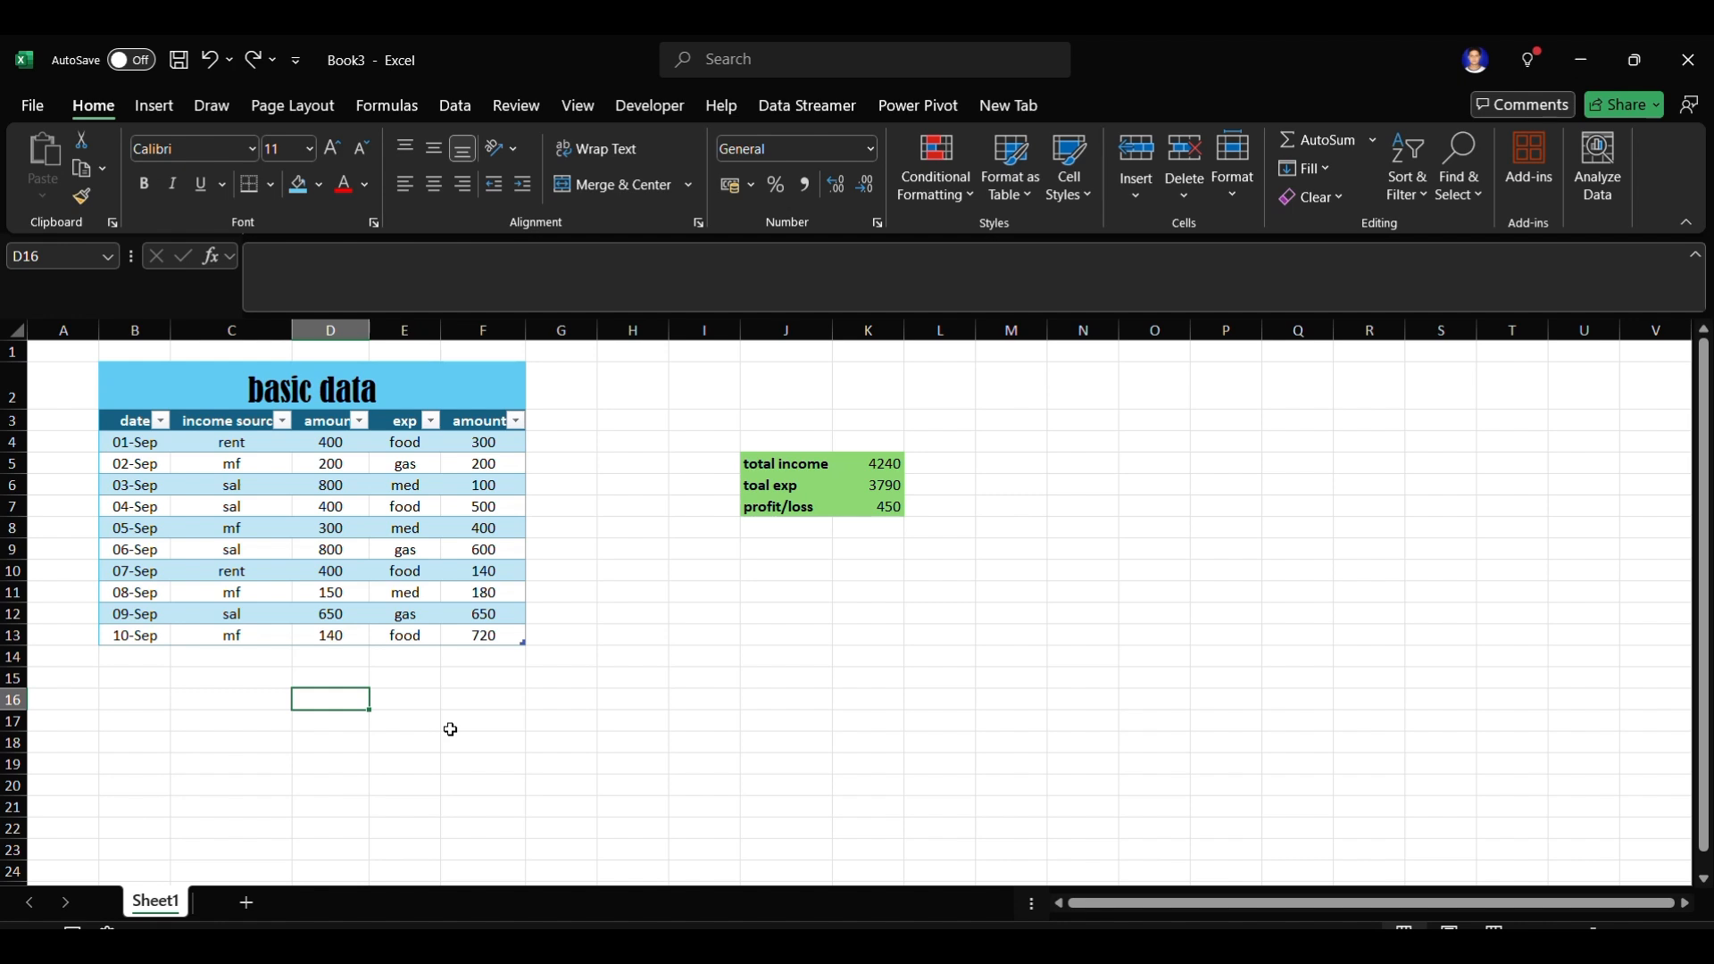
text(=count)
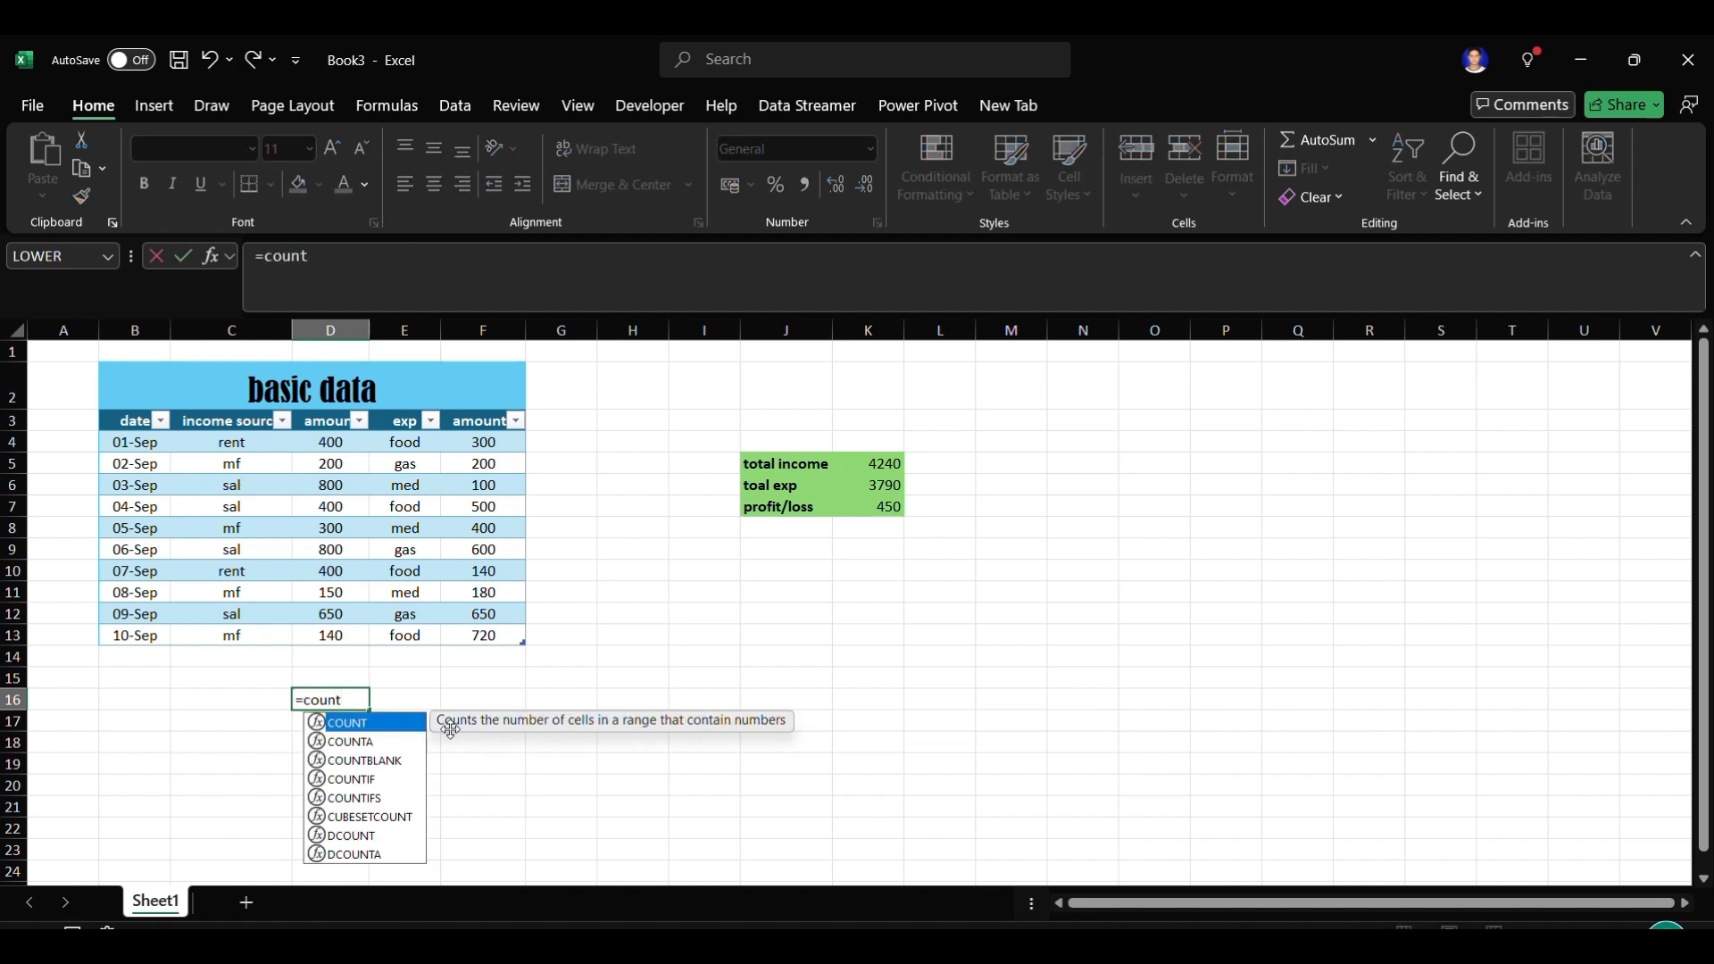
key(Tab)
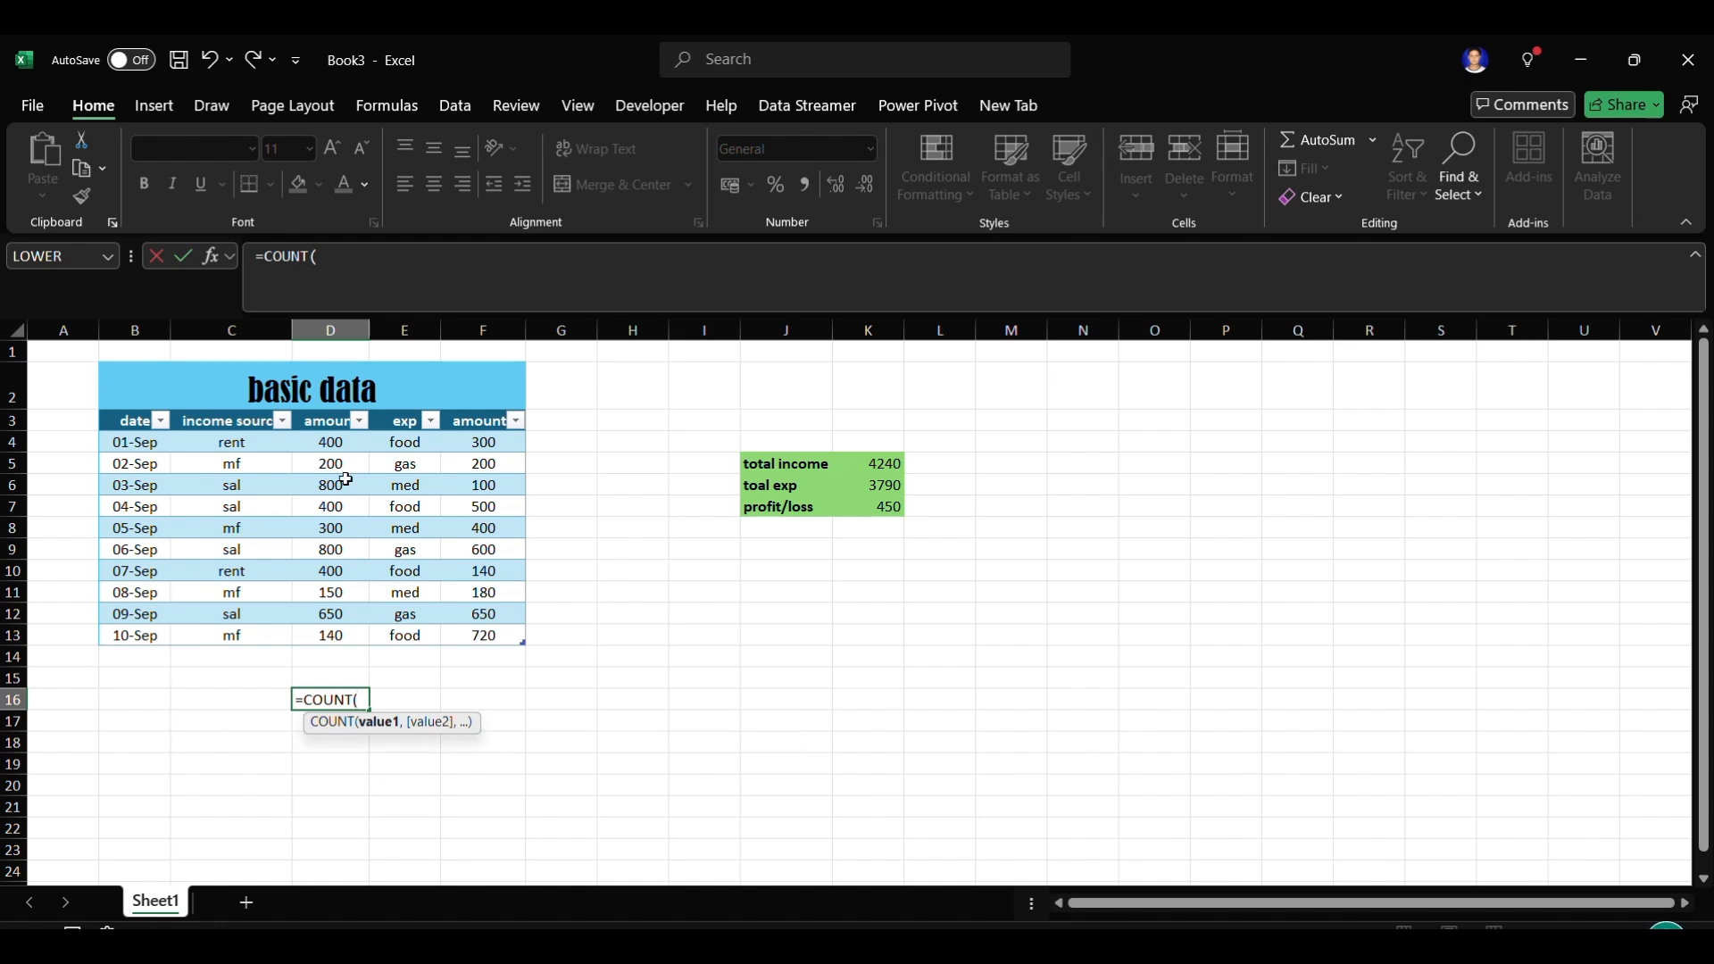
drag(353, 445, 349, 637)
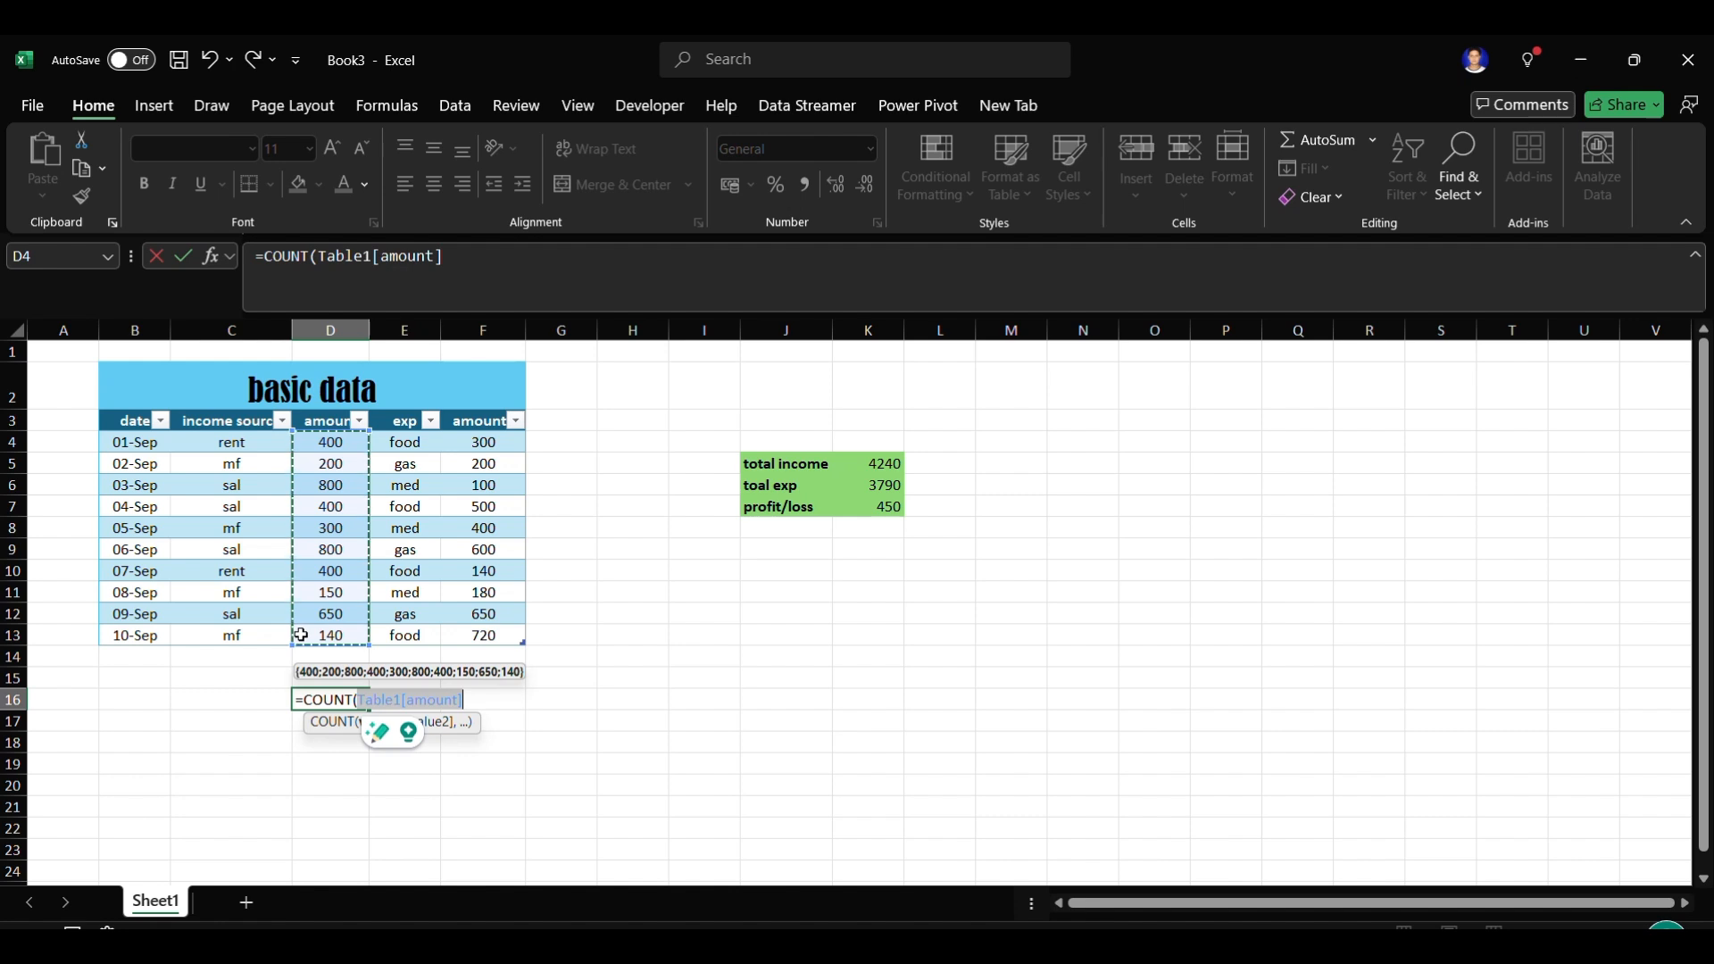
text())
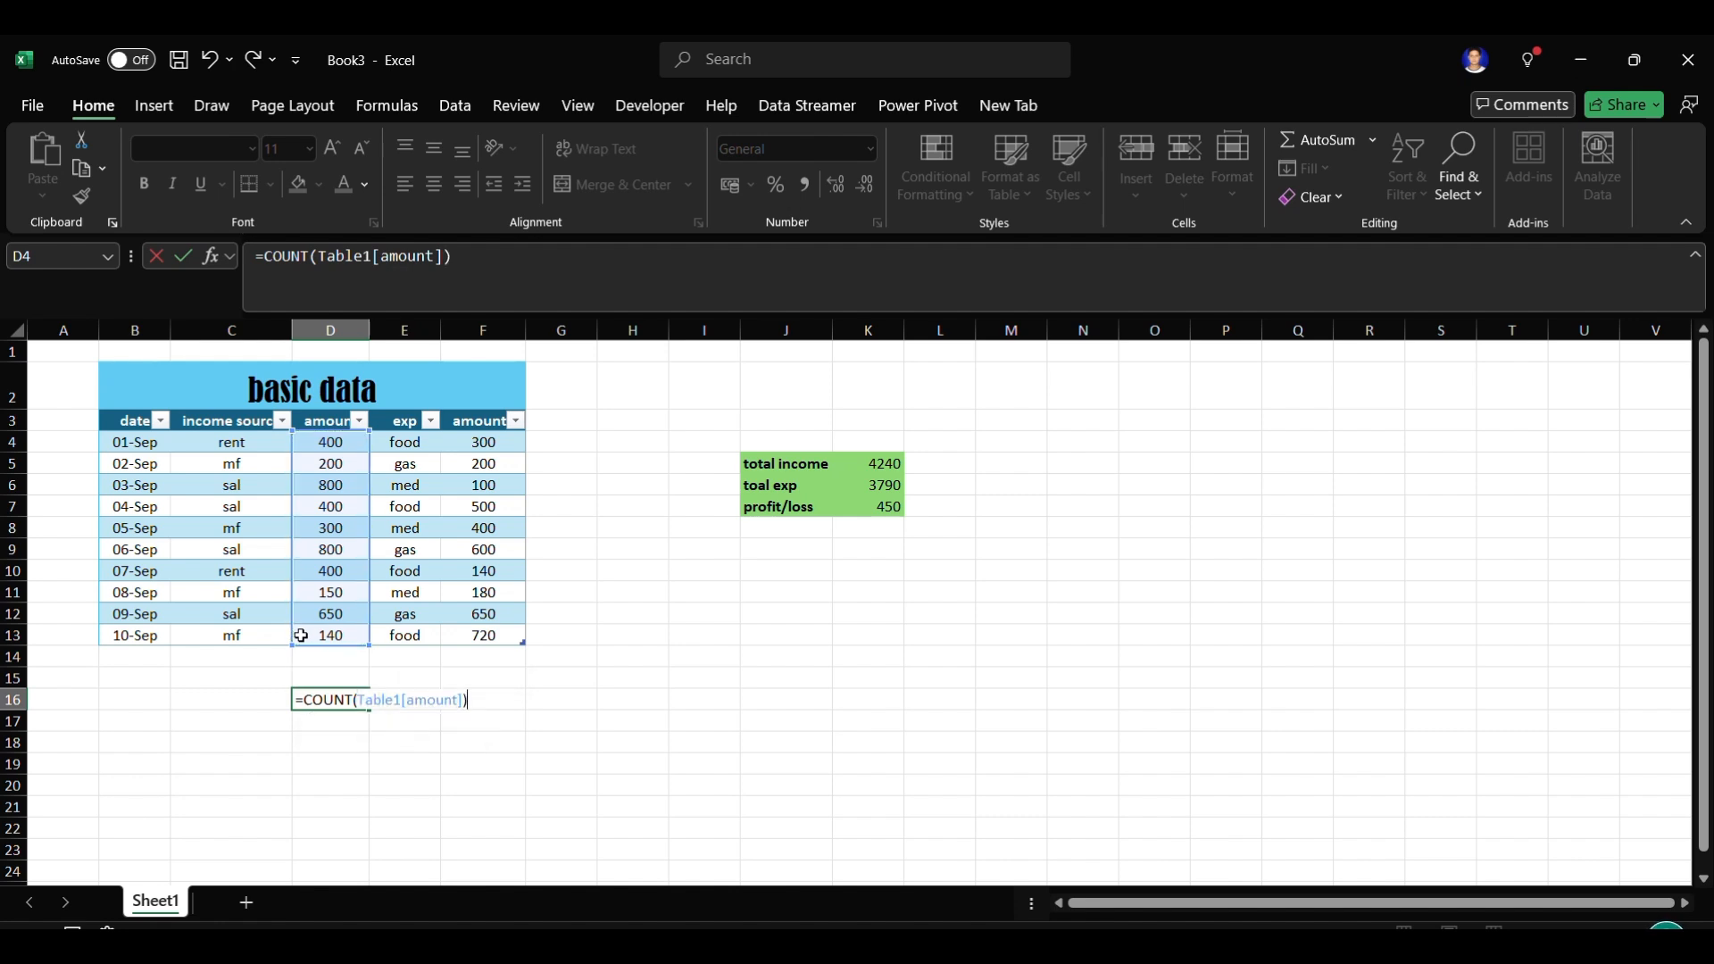
key(Return)
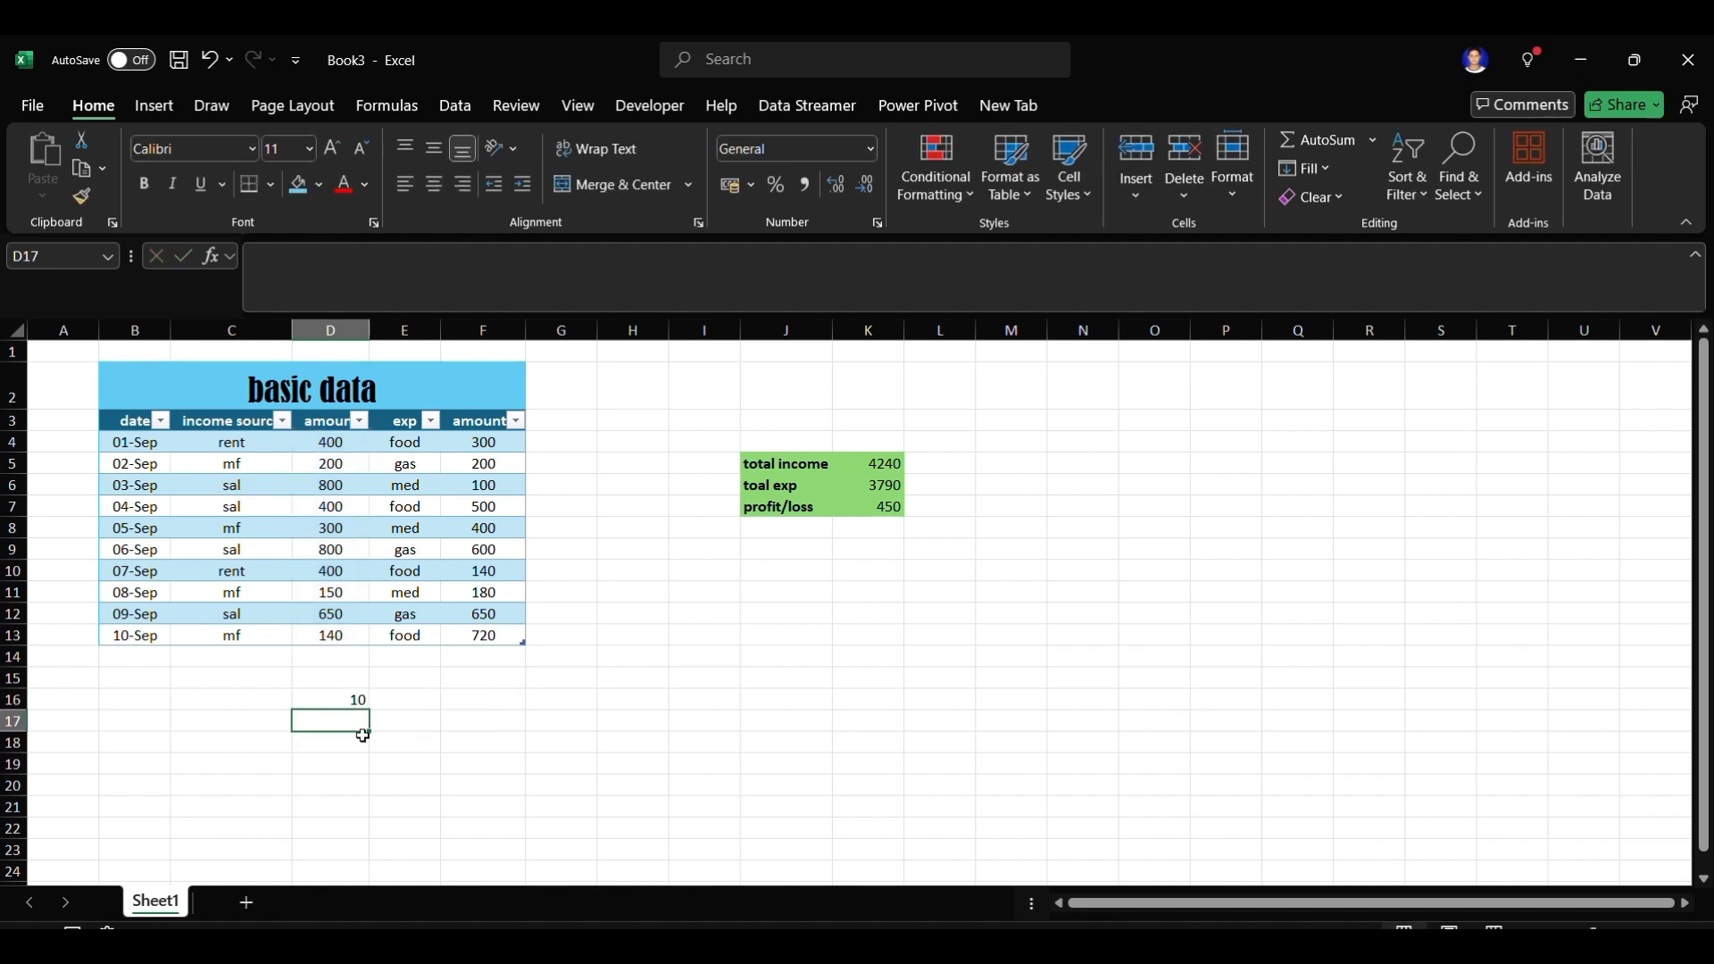
- Enter =AVERAGE(Table1[amount]) in cell D17 to average the income amounts
drag(343, 446, 352, 616)
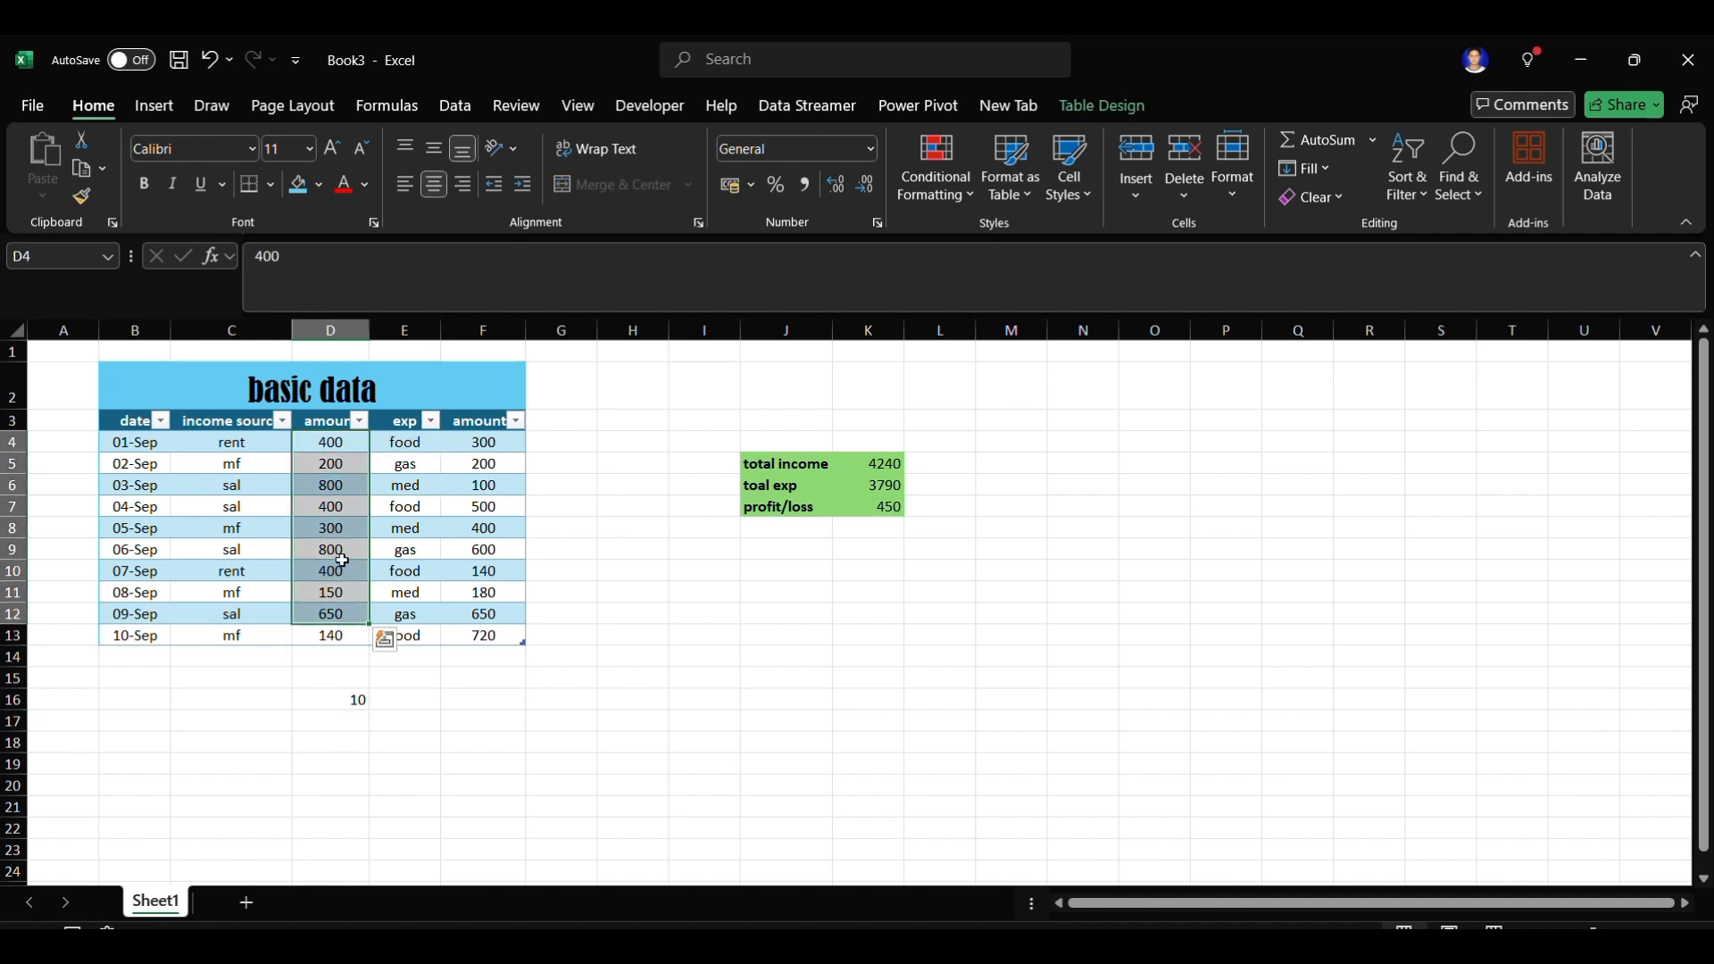
click(310, 721)
text(=average)
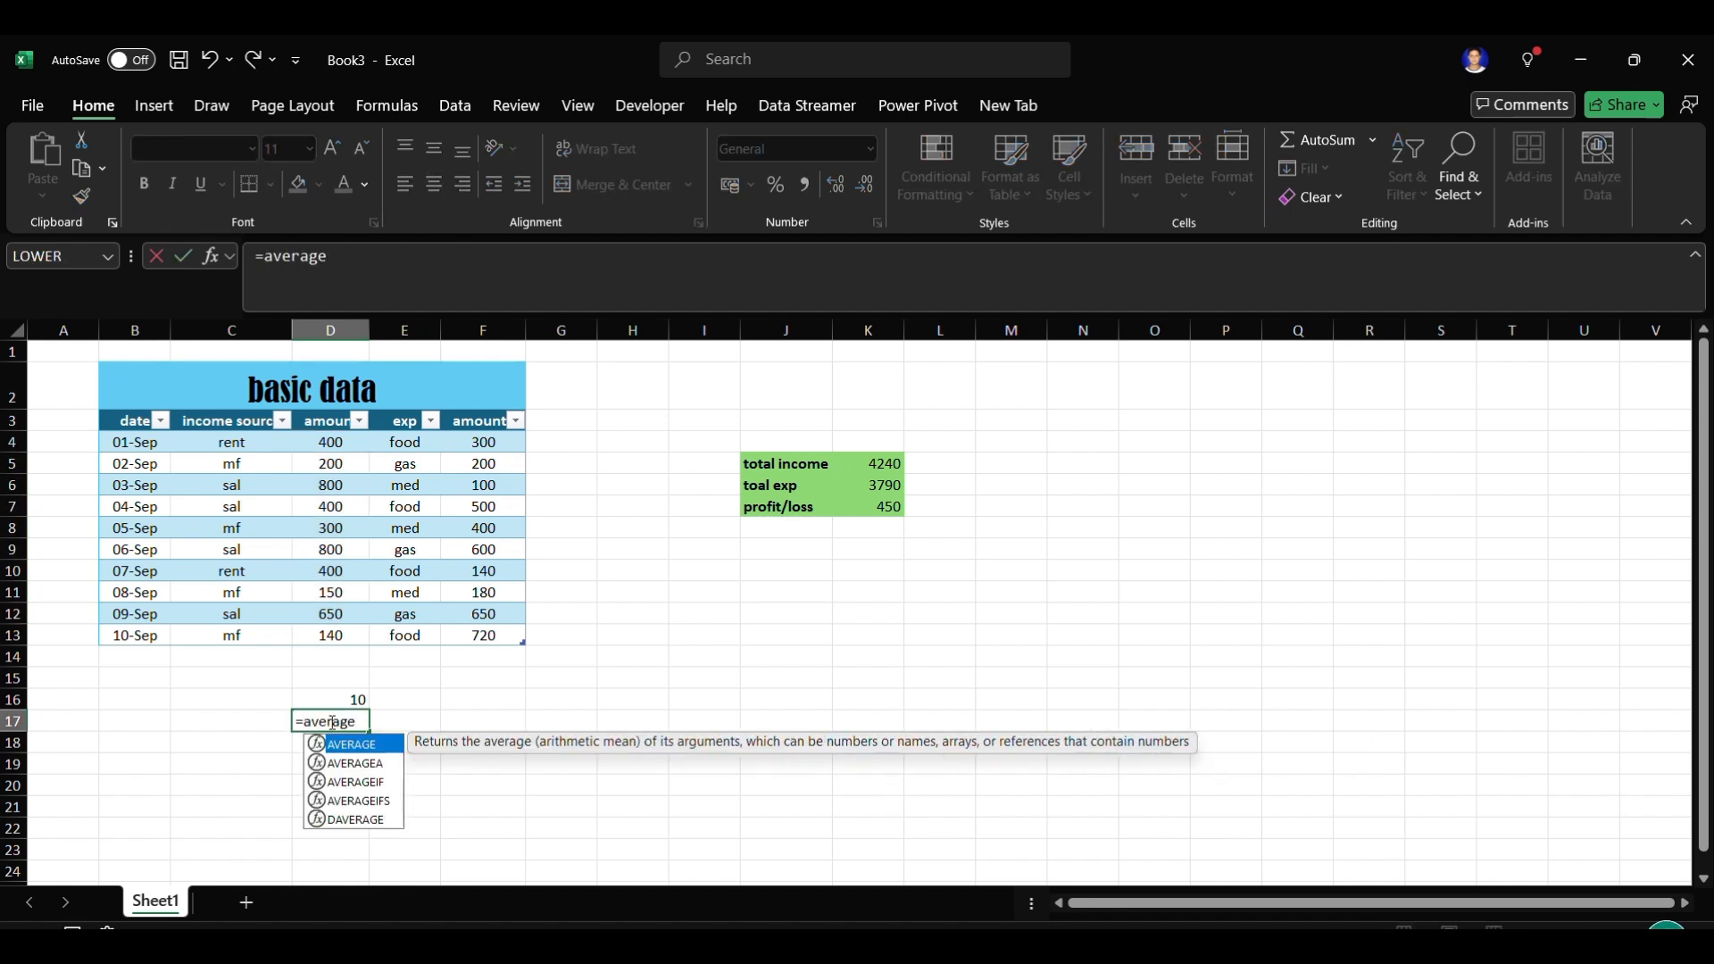
key(Tab)
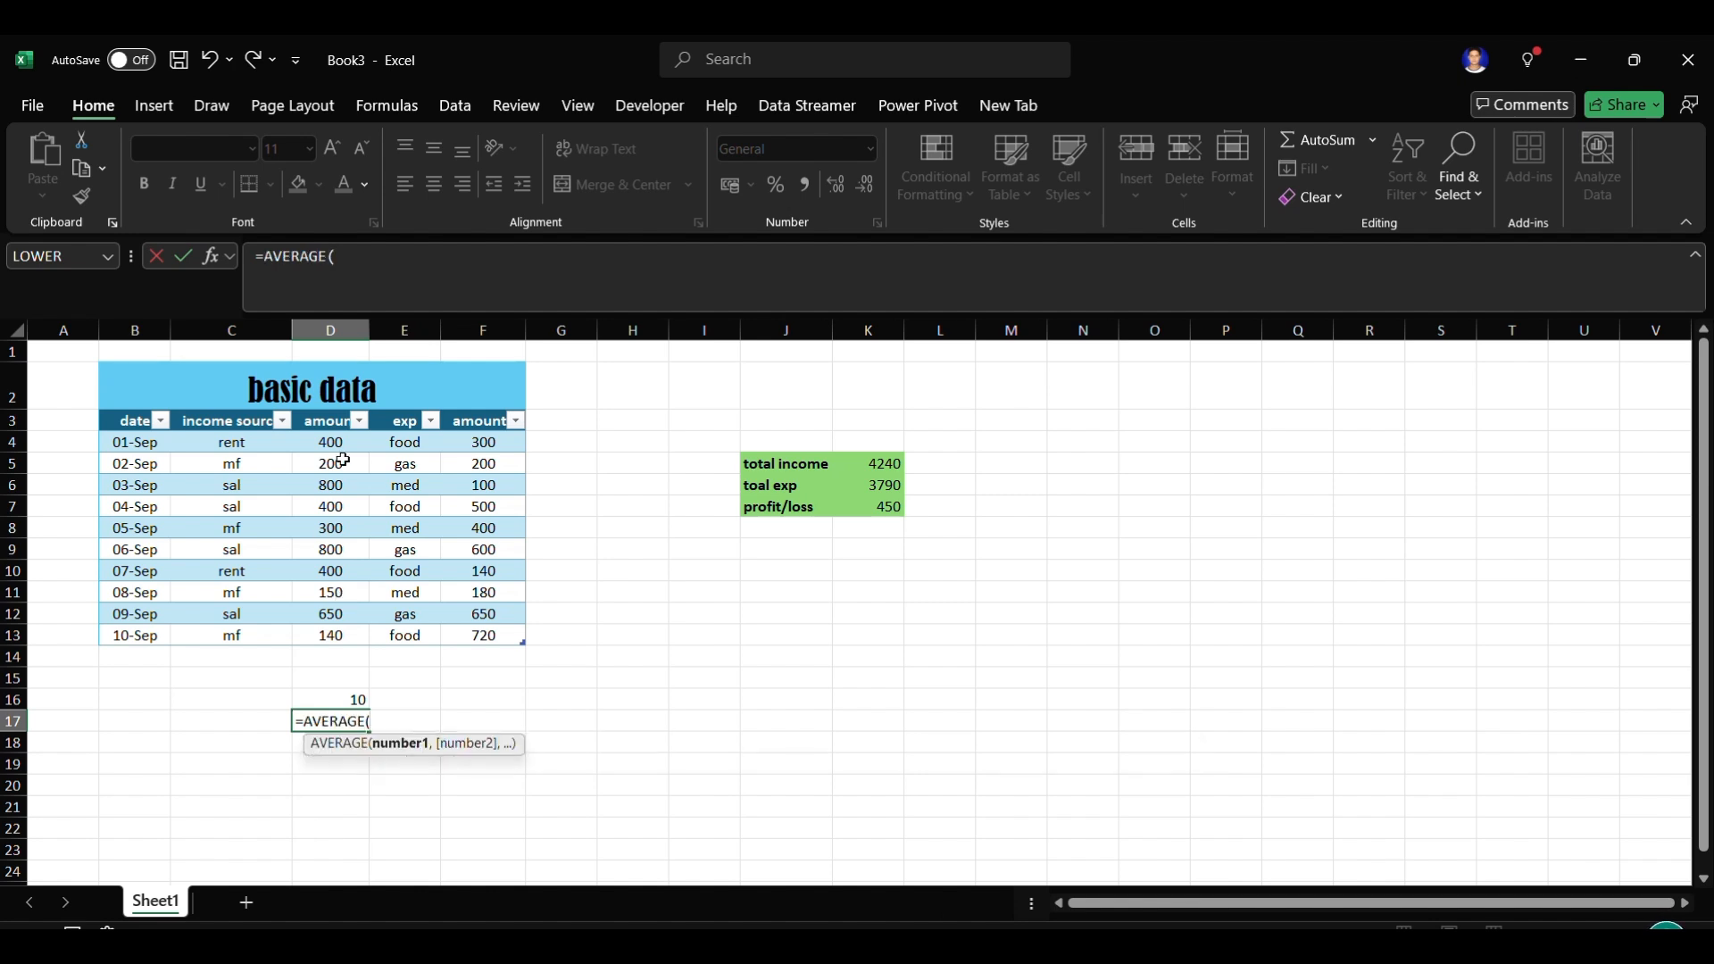
drag(346, 442, 365, 640)
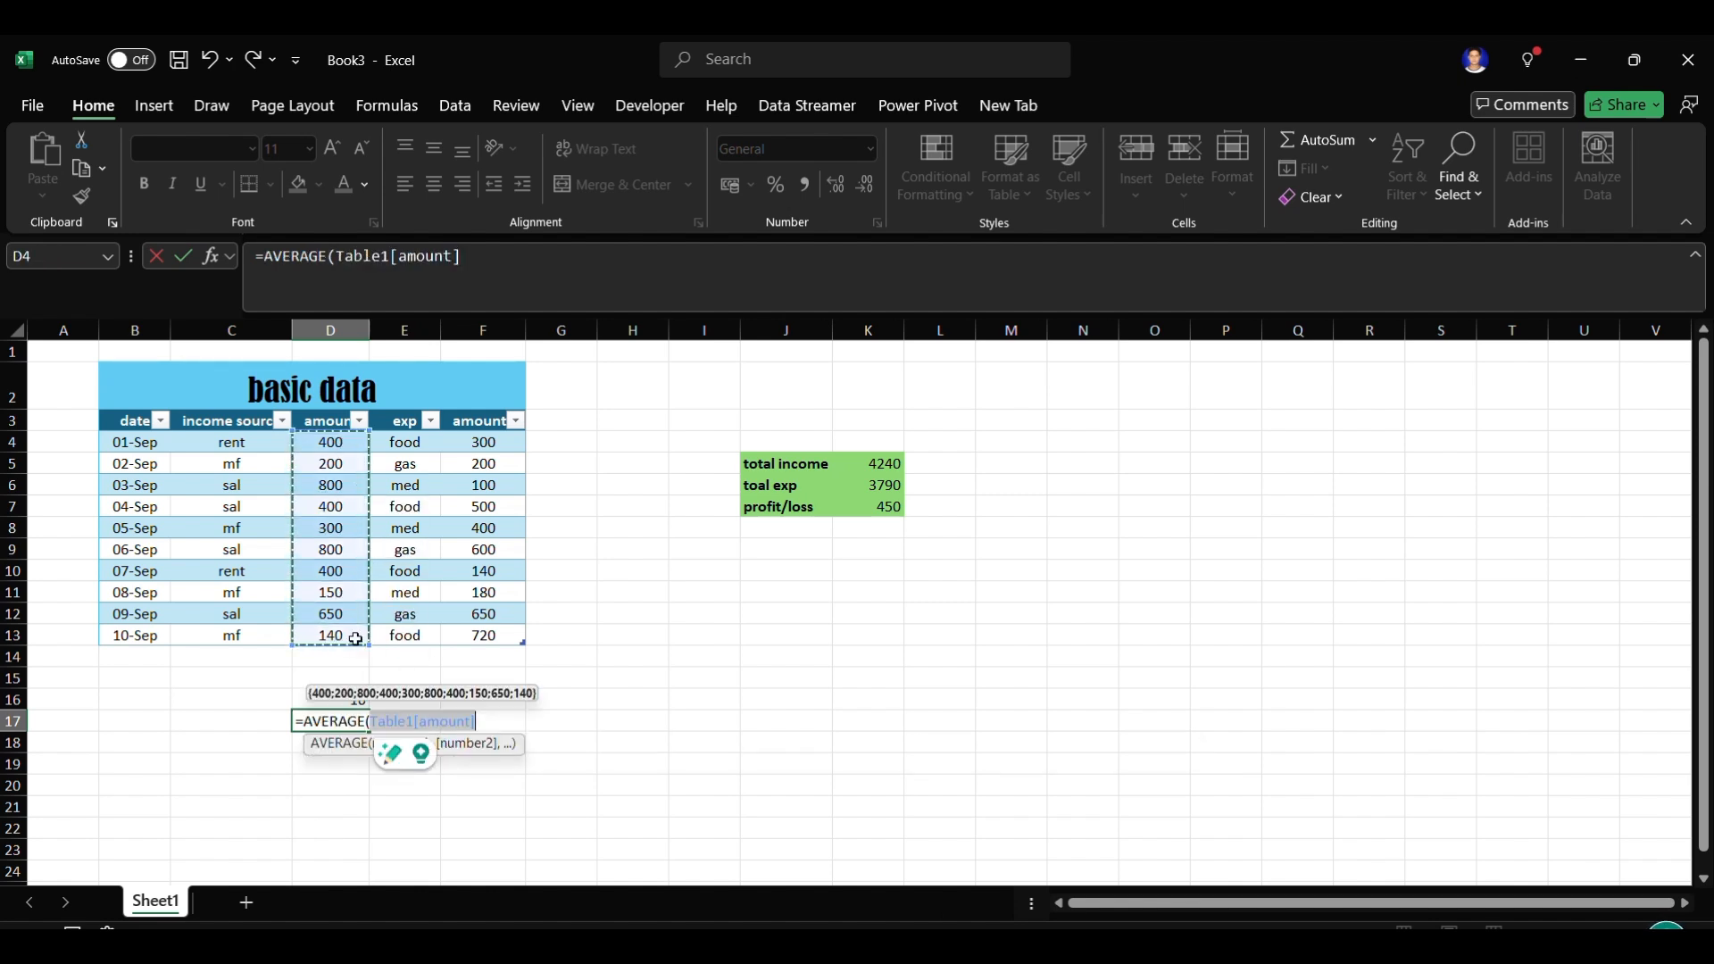
text())
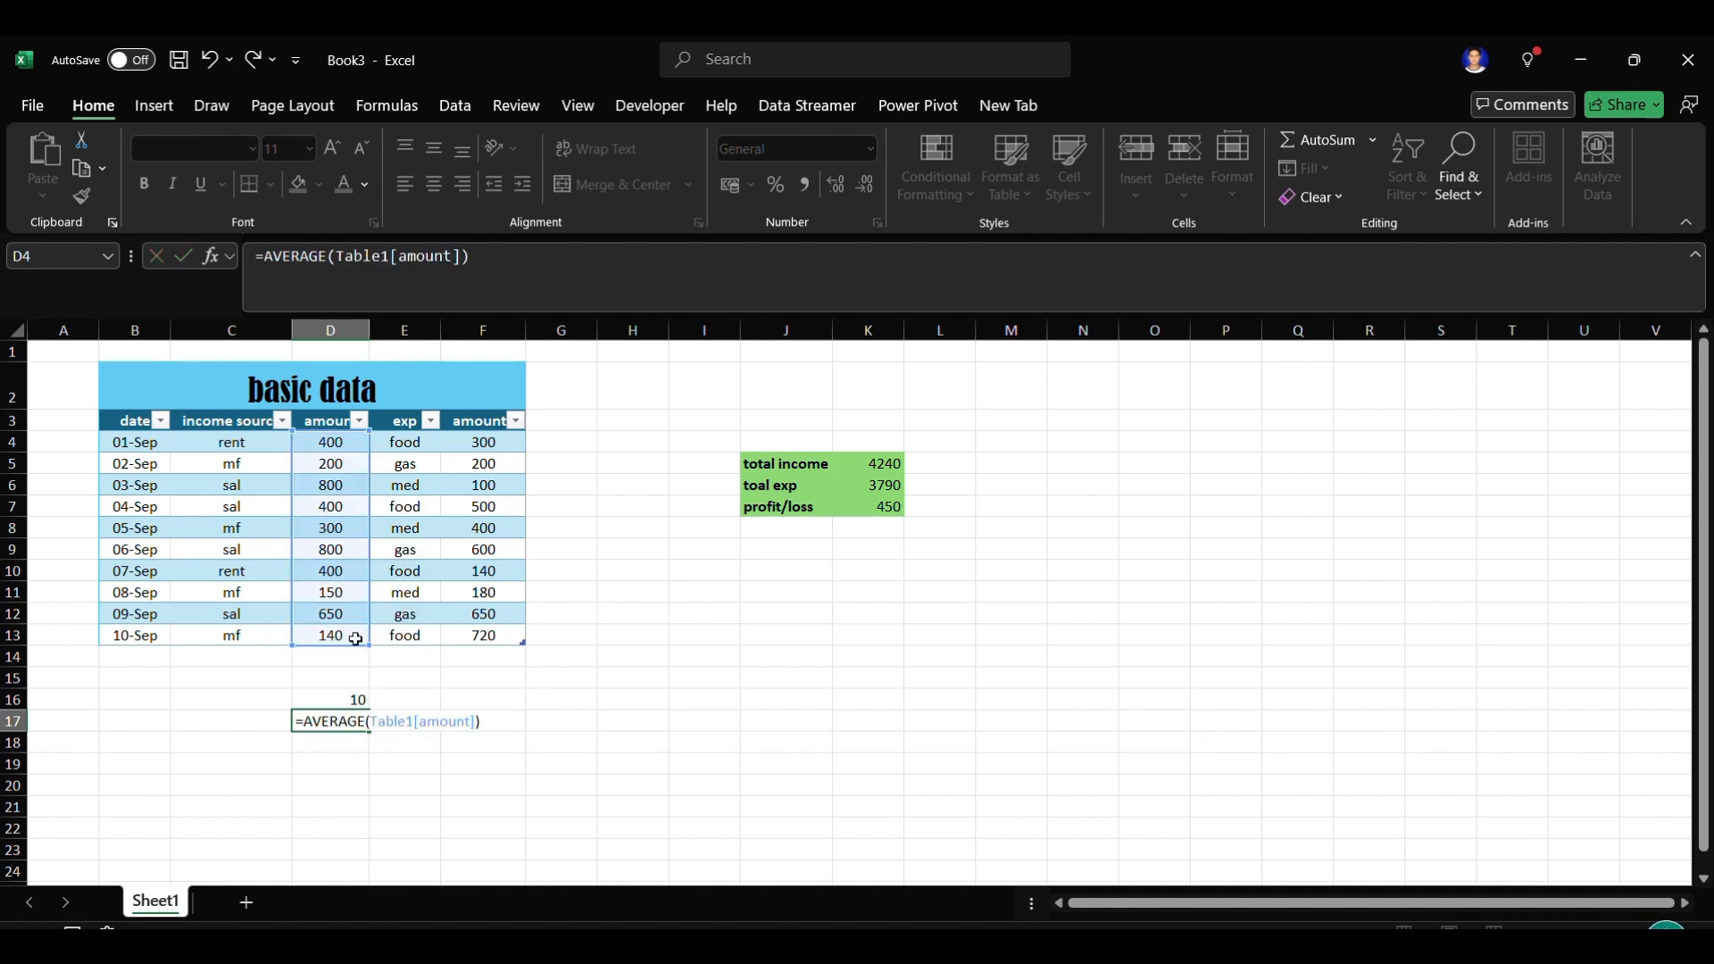
key(Return)
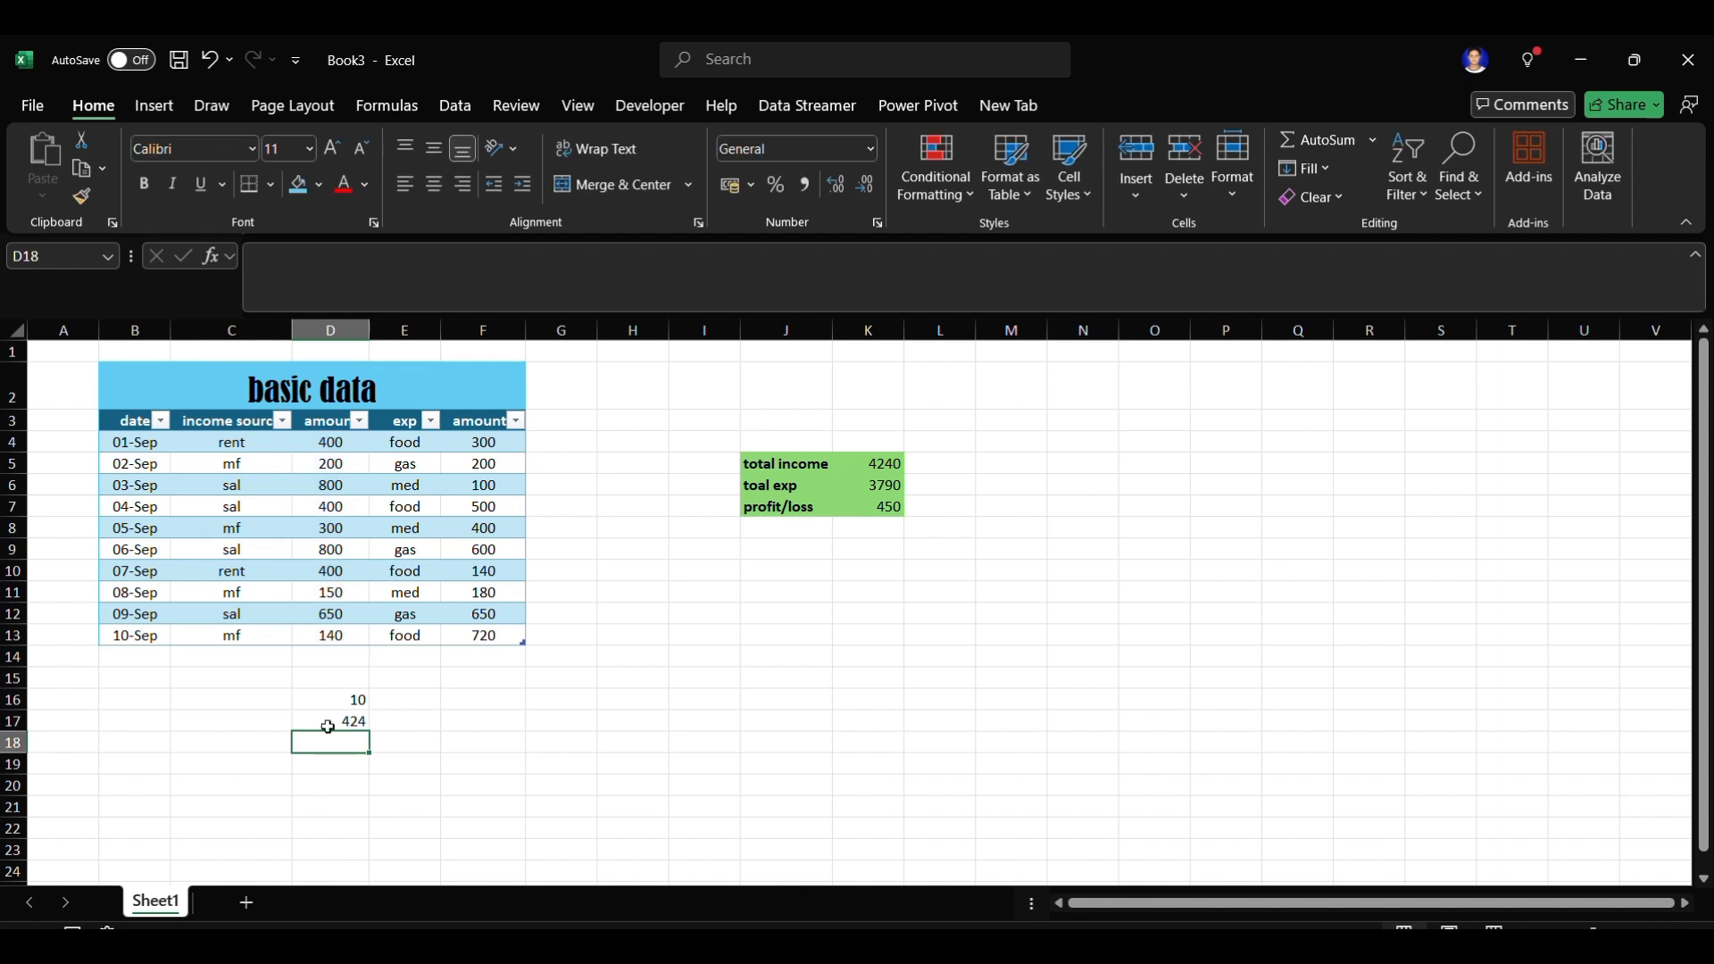